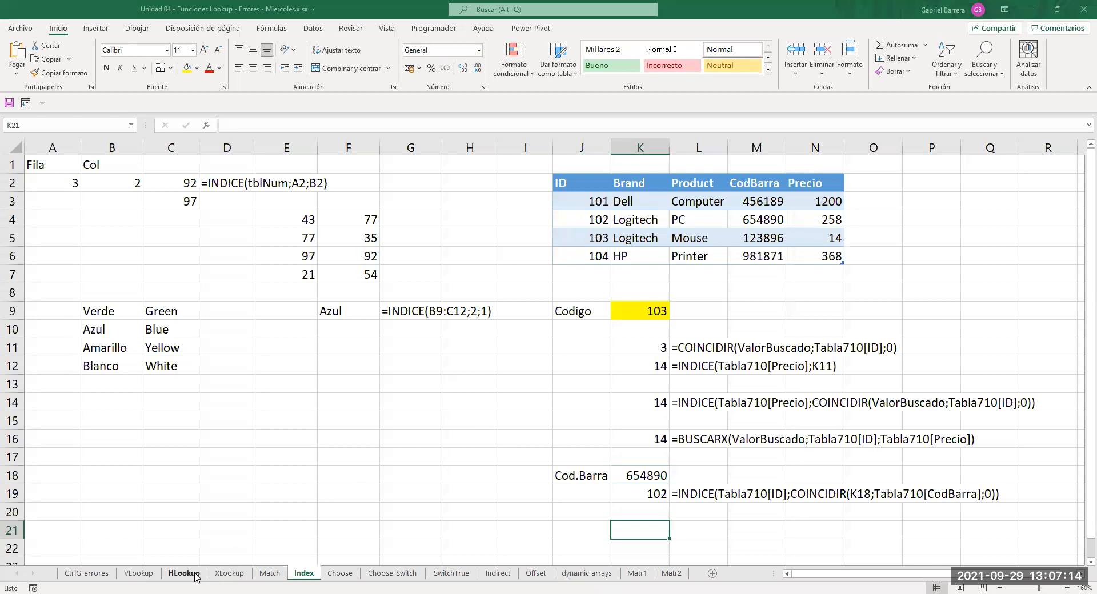
On the CtrlG-errores sheet, compare the #¡REF! formula in O4 with the SUMA formula in M9 and its source range M3:M6.
left_click(73, 575)
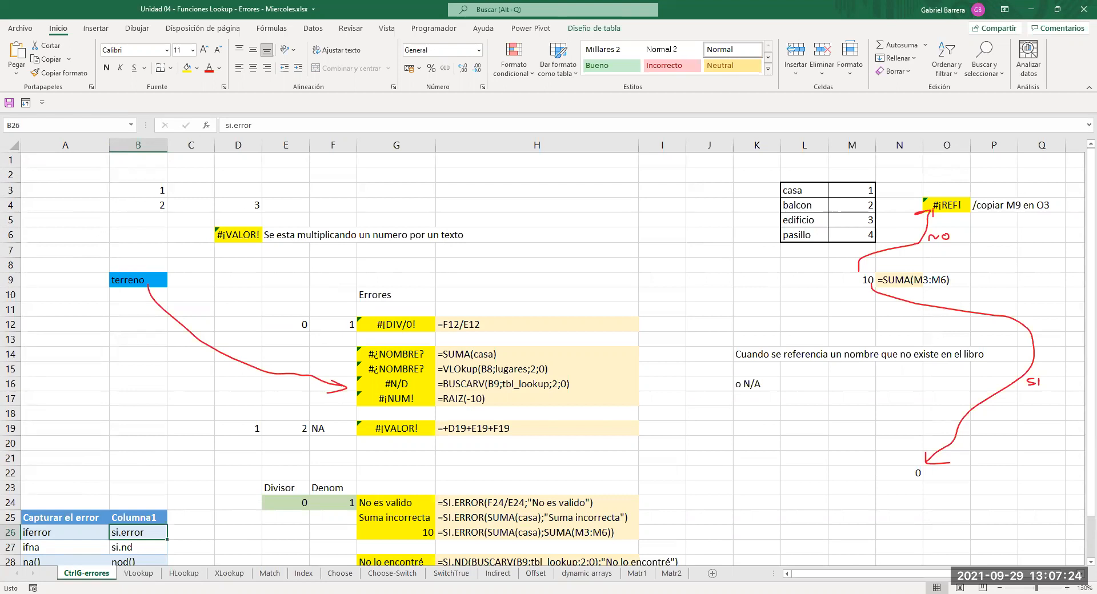
left_click(950, 205)
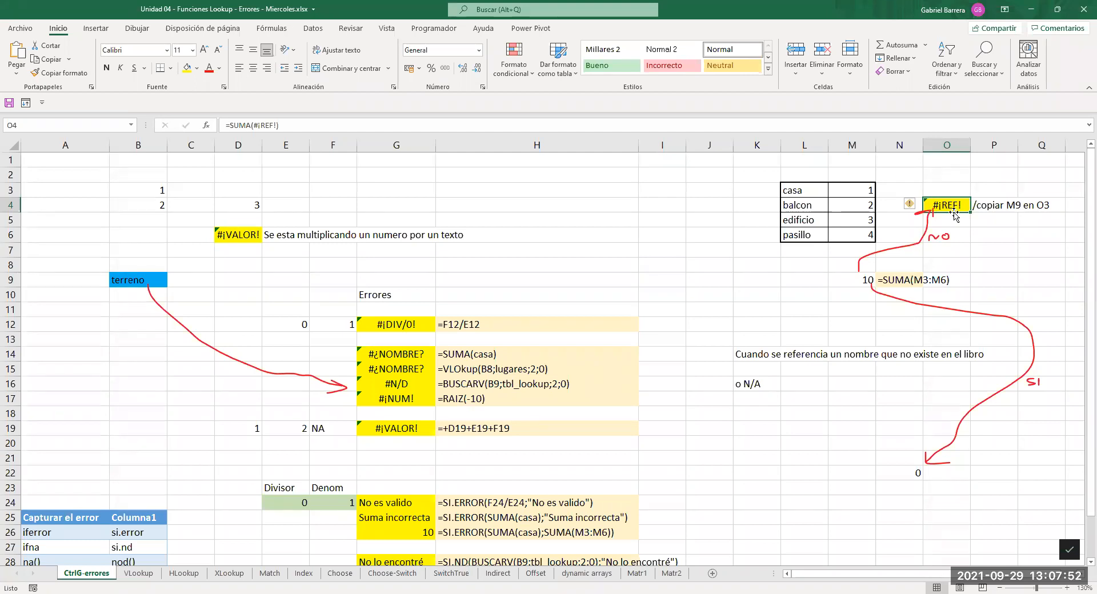
left_click(862, 282)
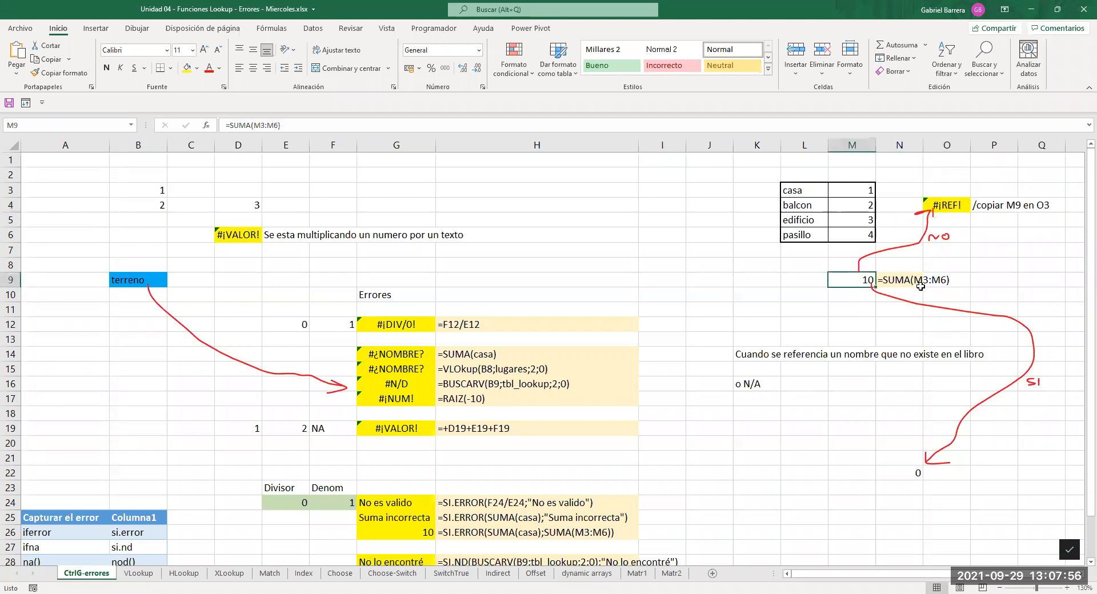
left_click_drag(857, 190, 856, 235)
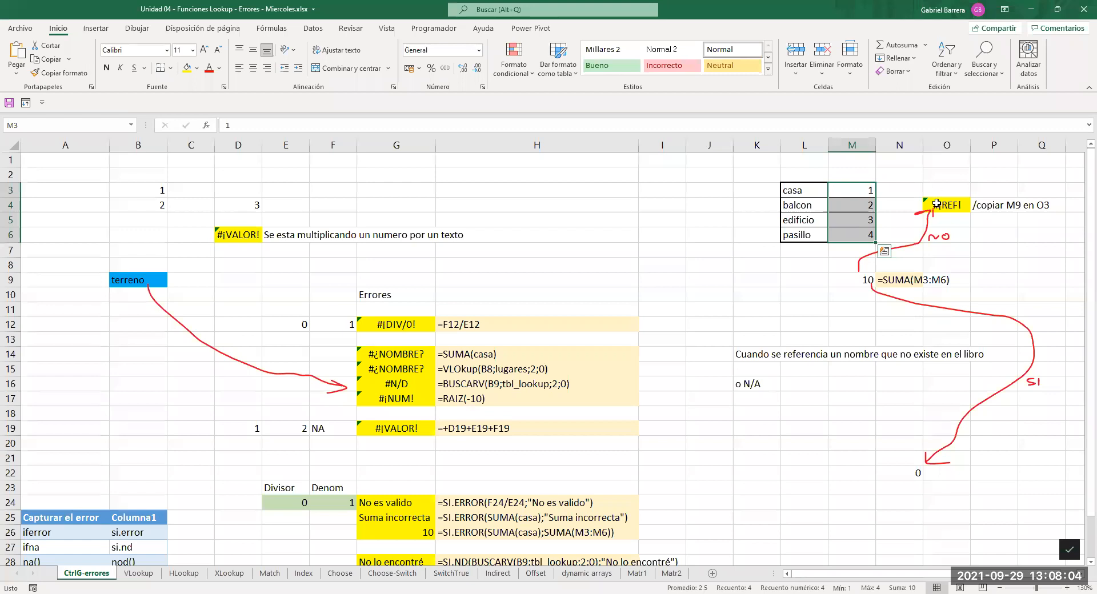
left_click(954, 205)
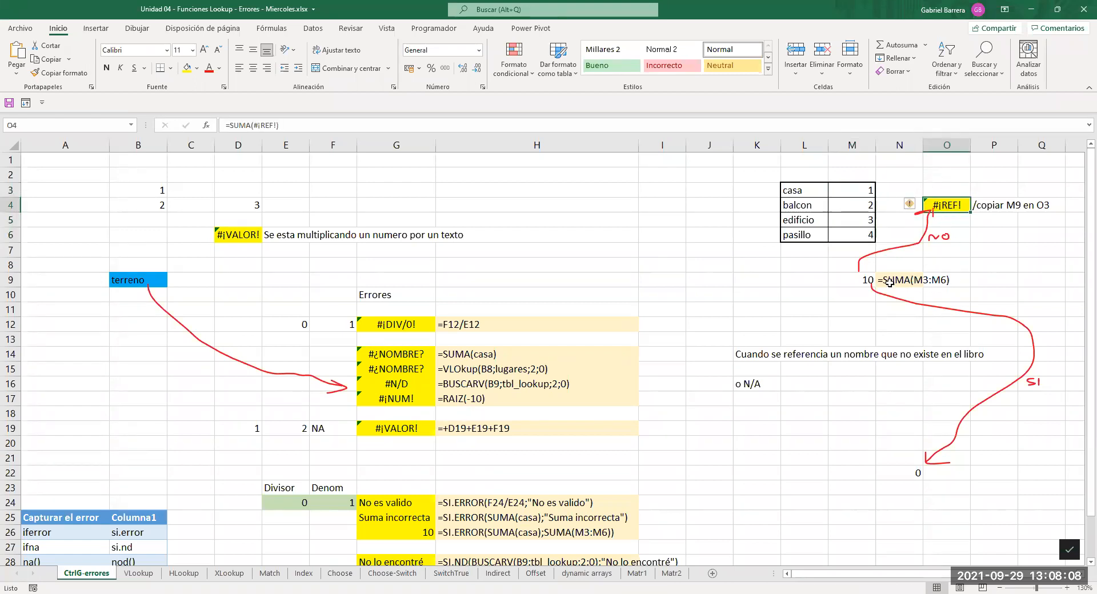
left_click(857, 236)
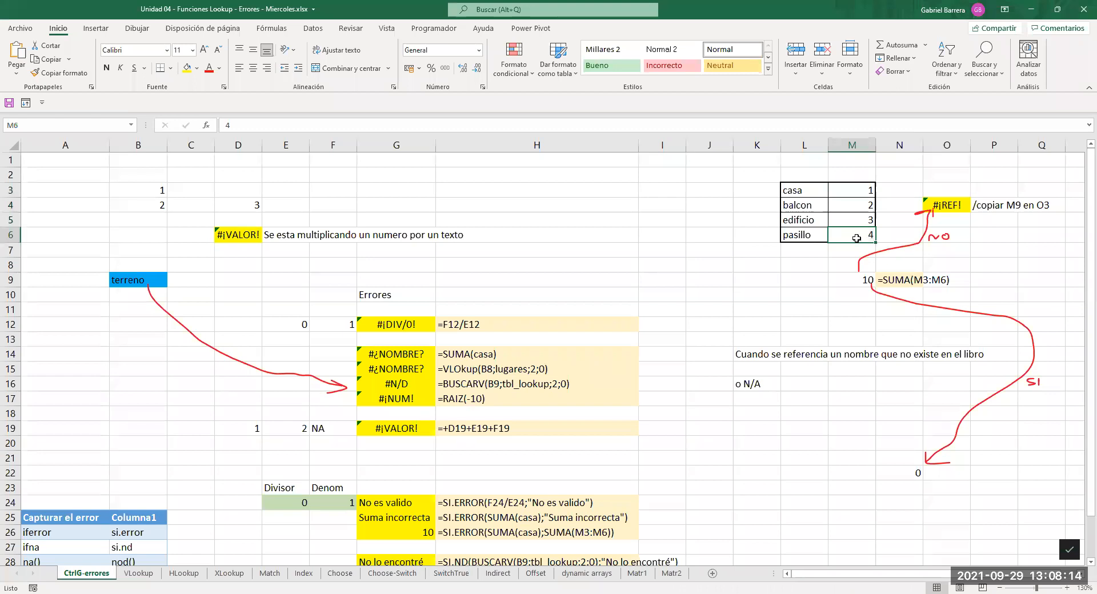
left_click(855, 283)
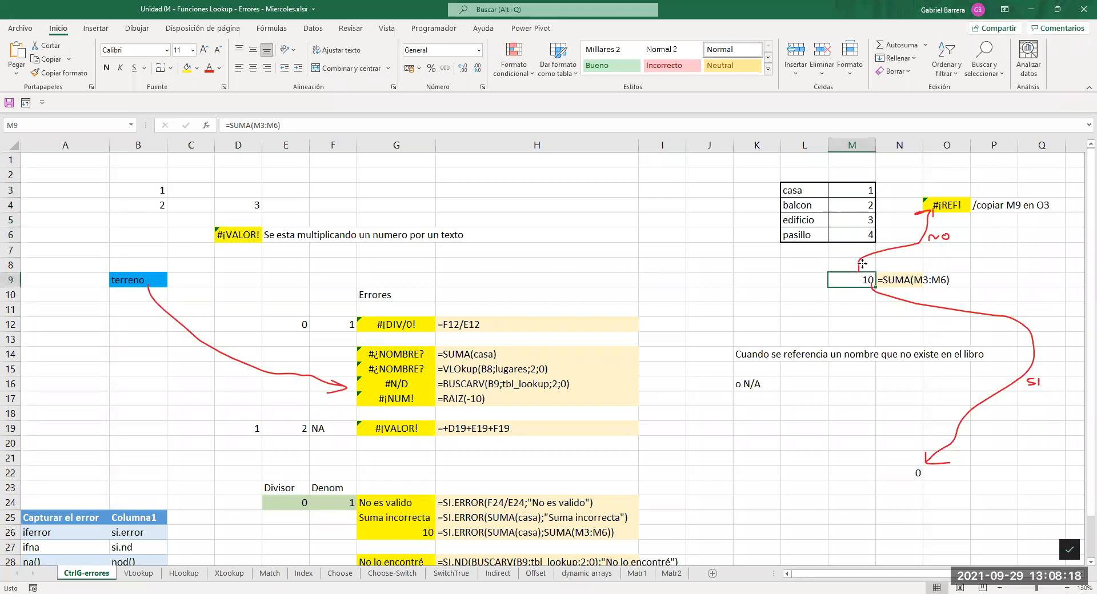
Trace the cells above M9 up through M3:M6, and the cells from O4 up to O1, to compare the available rows.
left_click(845, 263)
left_click(846, 246)
left_click(845, 237)
left_click_drag(844, 236, 844, 190)
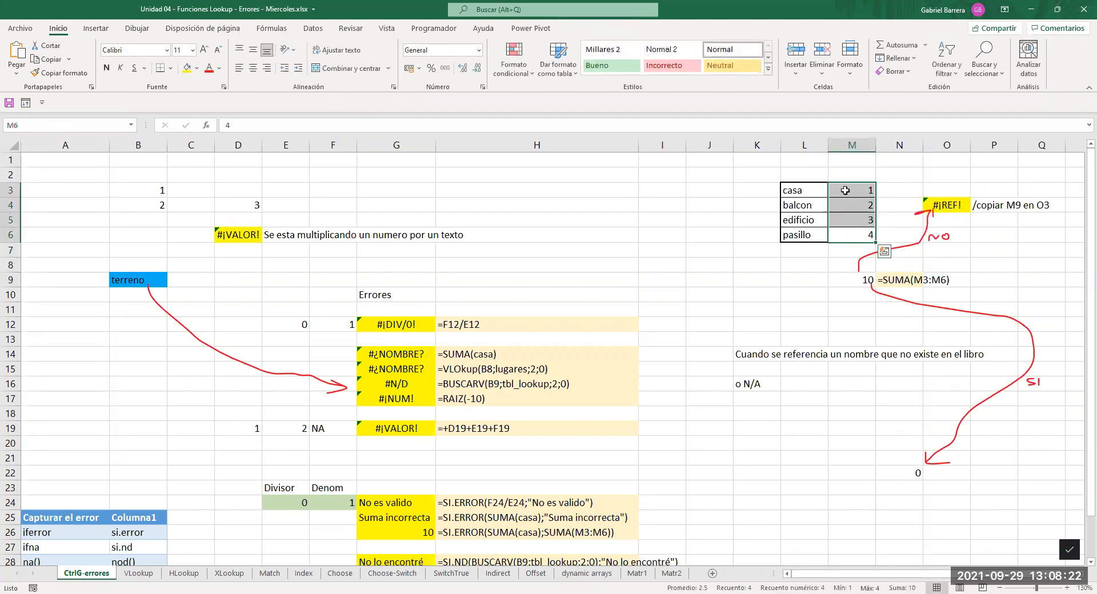
left_click(950, 206)
left_click(951, 190)
left_click(952, 176)
left_click(953, 160)
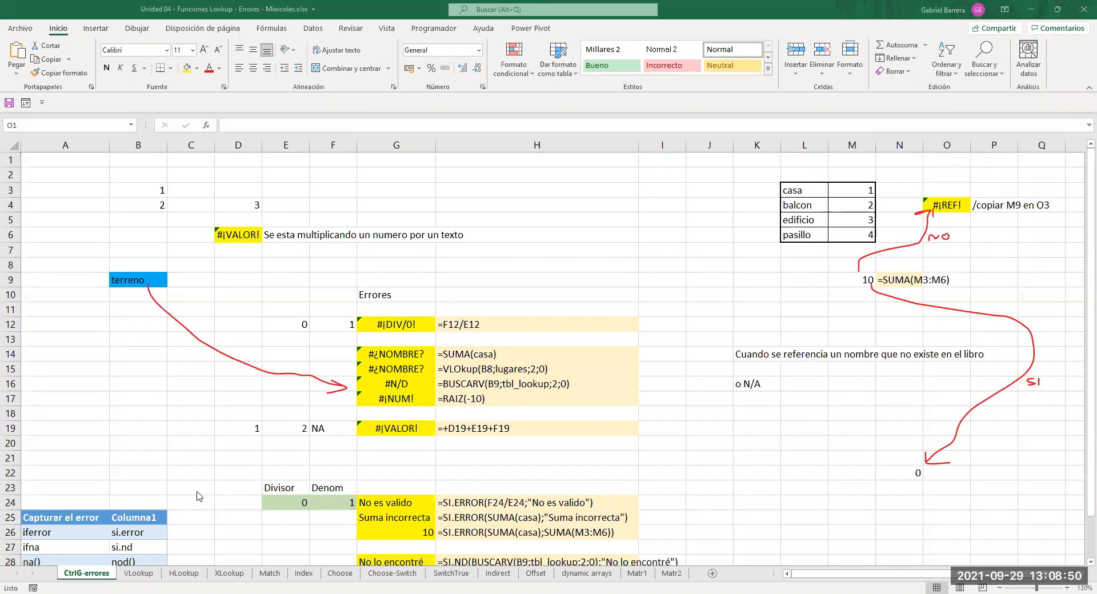
Review the lookup examples on the HLookup, VLookup and XLookup sheets.
left_click(183, 573)
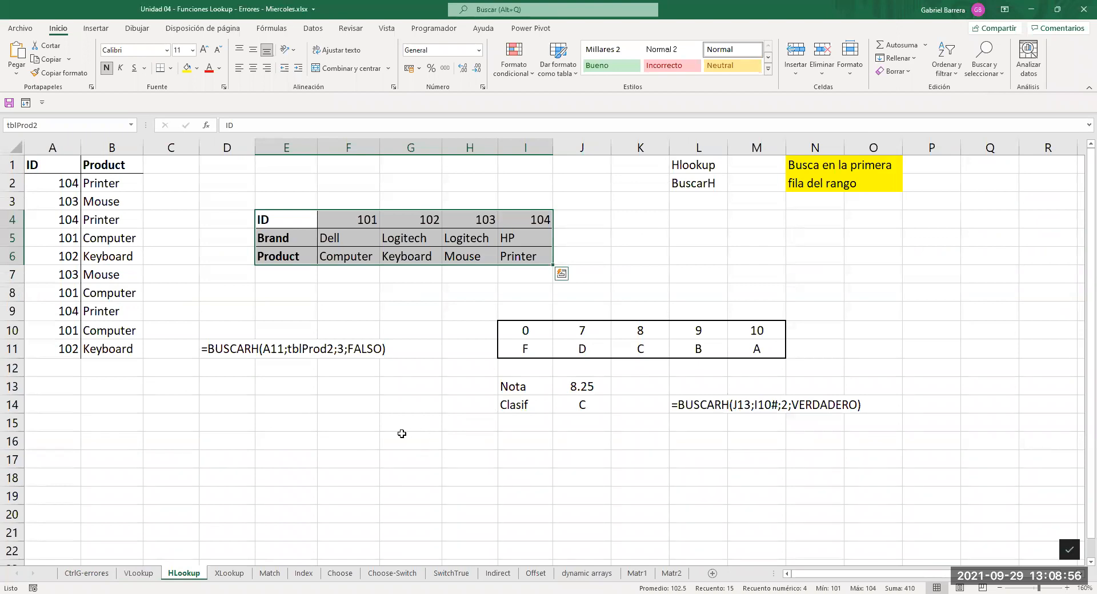
scroll(350, 458, "down", 4)
scroll(350, 457, "up", 4)
left_click(152, 578)
scroll(396, 407, "down", 1)
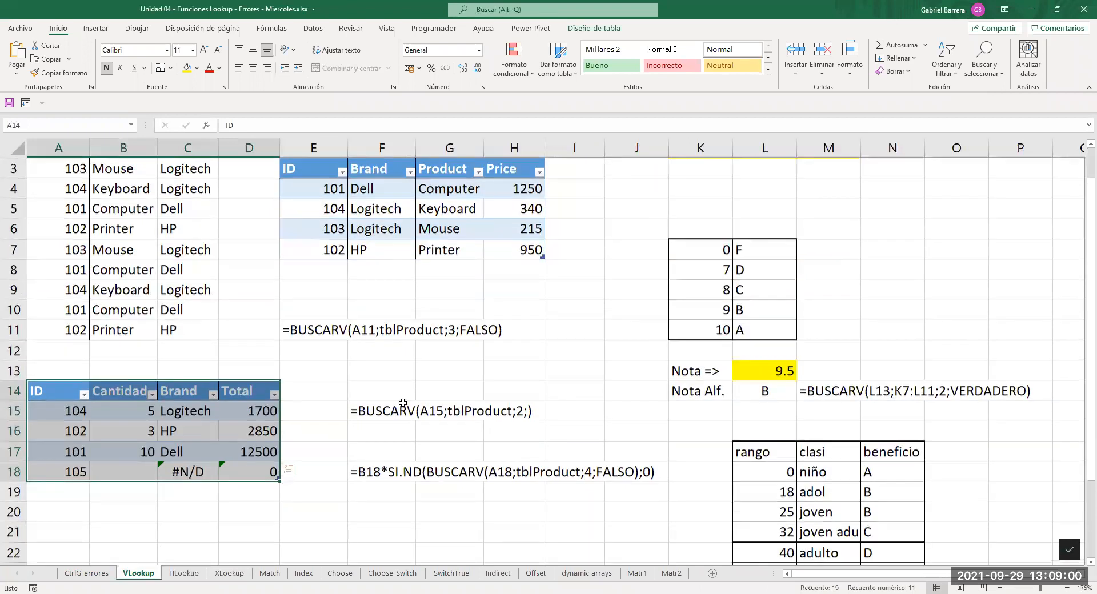
scroll(425, 396, "down", 3)
scroll(429, 392, "up", 2)
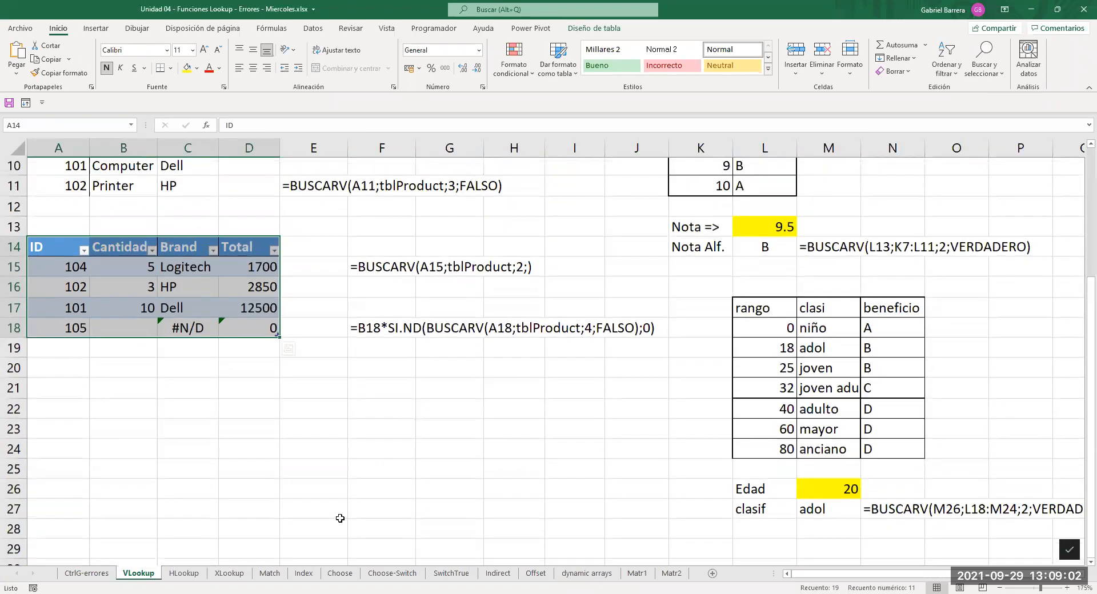
scroll(263, 542, "up", 1)
scroll(240, 559, "up", 2)
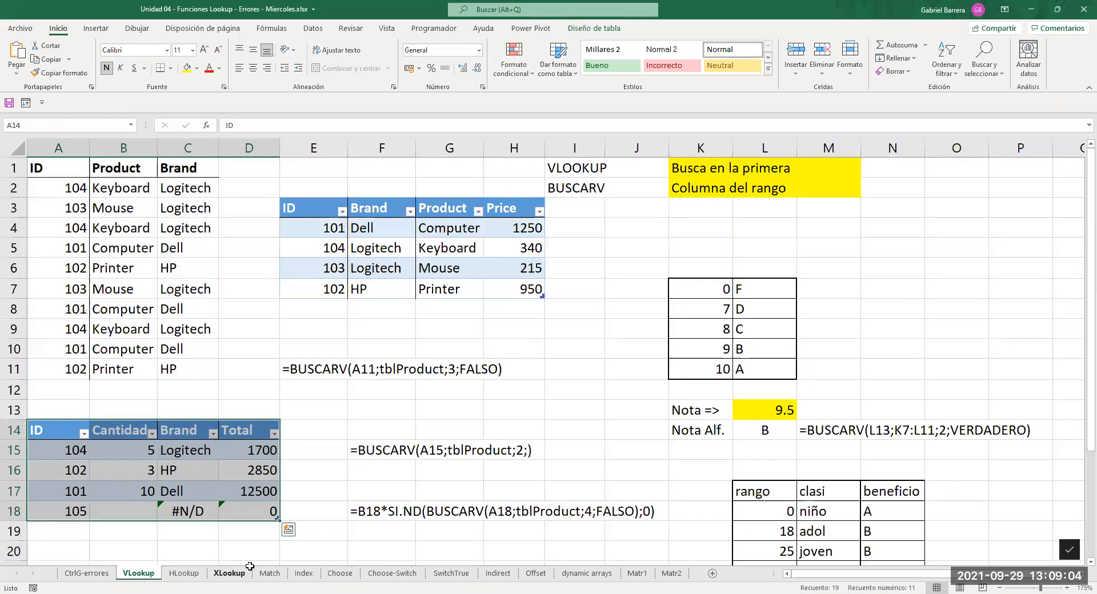
left_click(229, 573)
scroll(383, 408, "down", 2)
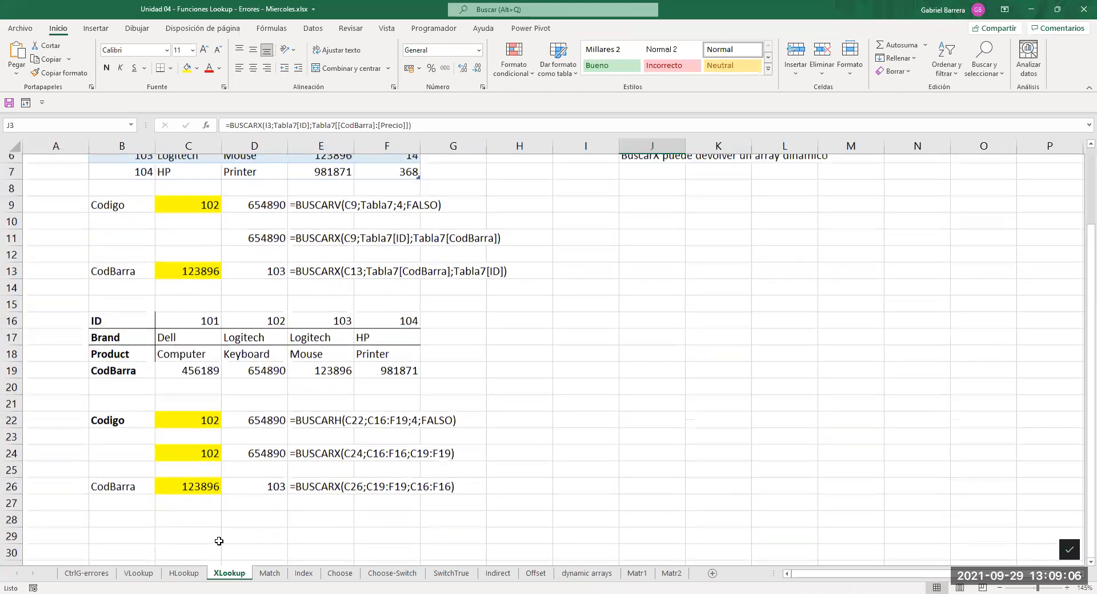
scroll(217, 536, "up", 2)
Return to the HLookup sheet and examine its layout and the displayed BUSCARH formula in D11.
left_click(181, 573)
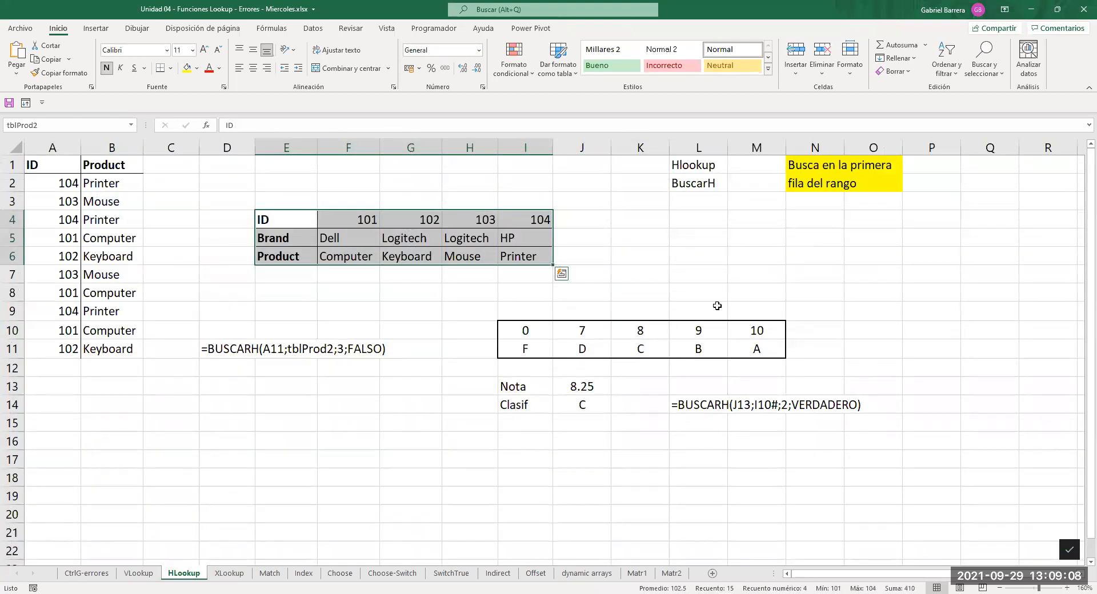
scroll(717, 306, "right", 3)
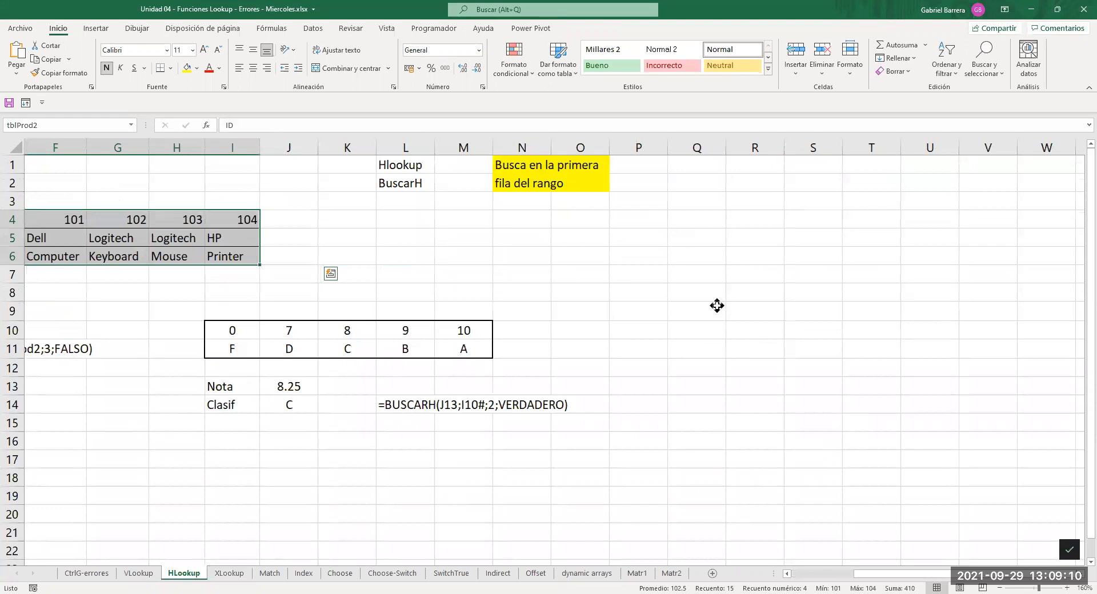
scroll(717, 306, "left", 2)
scroll(624, 304, "left", 3)
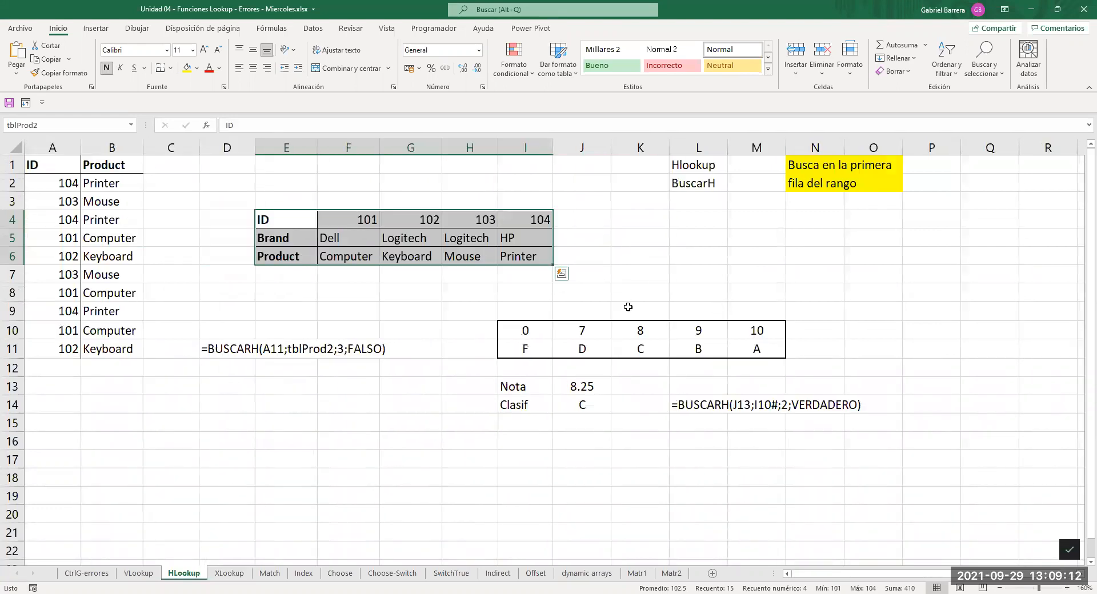
left_click(677, 263)
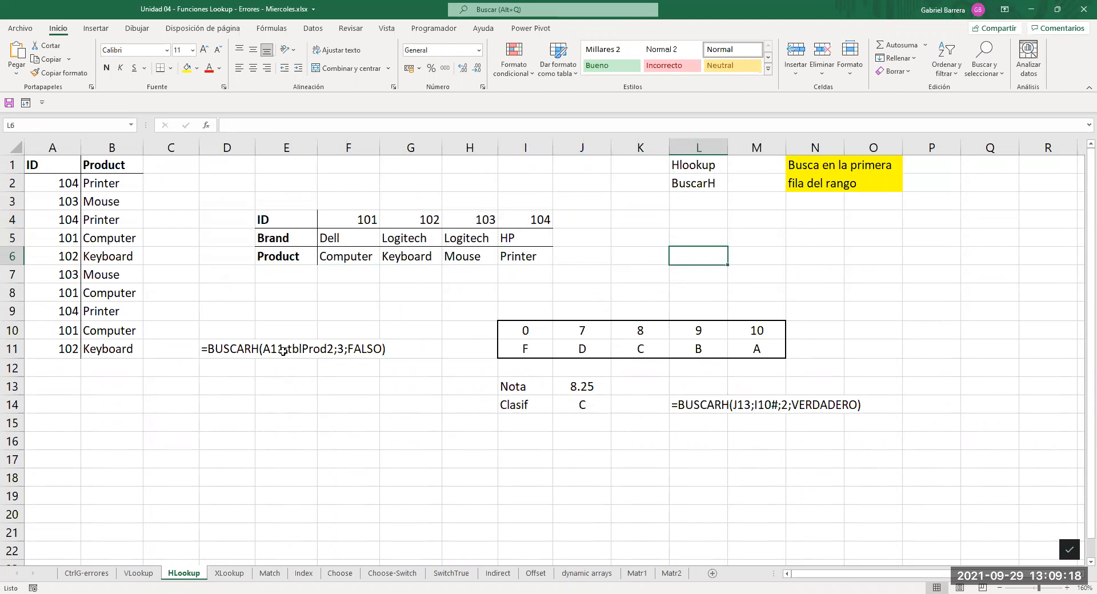
left_click(234, 349)
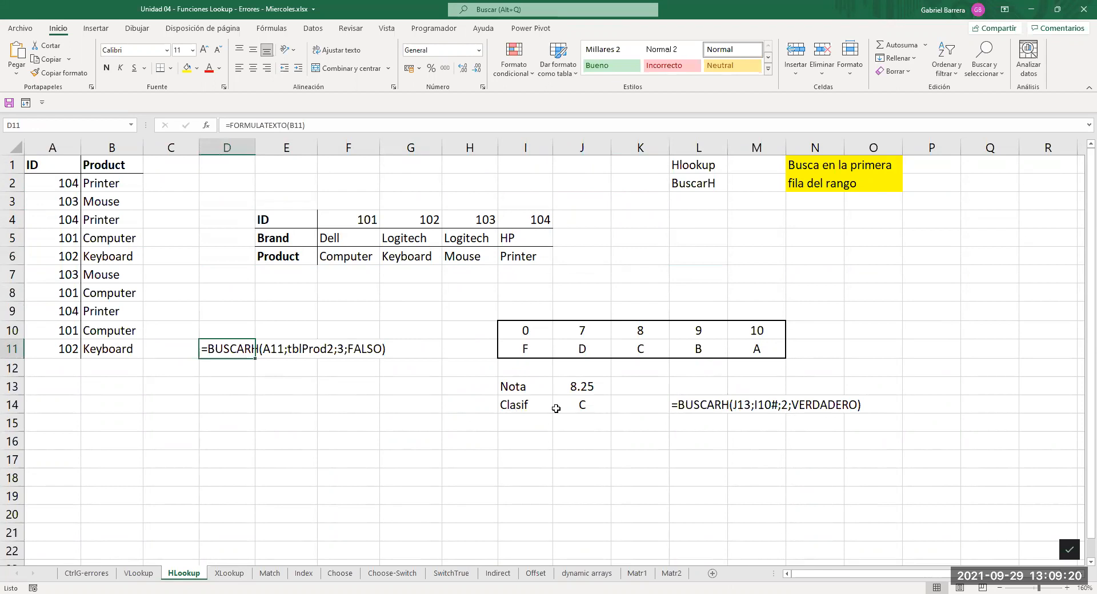
Examine the Nota value in J13, the grade table I10:M11 and the Clasif formula in J14.
left_click(573, 402)
key("Up")
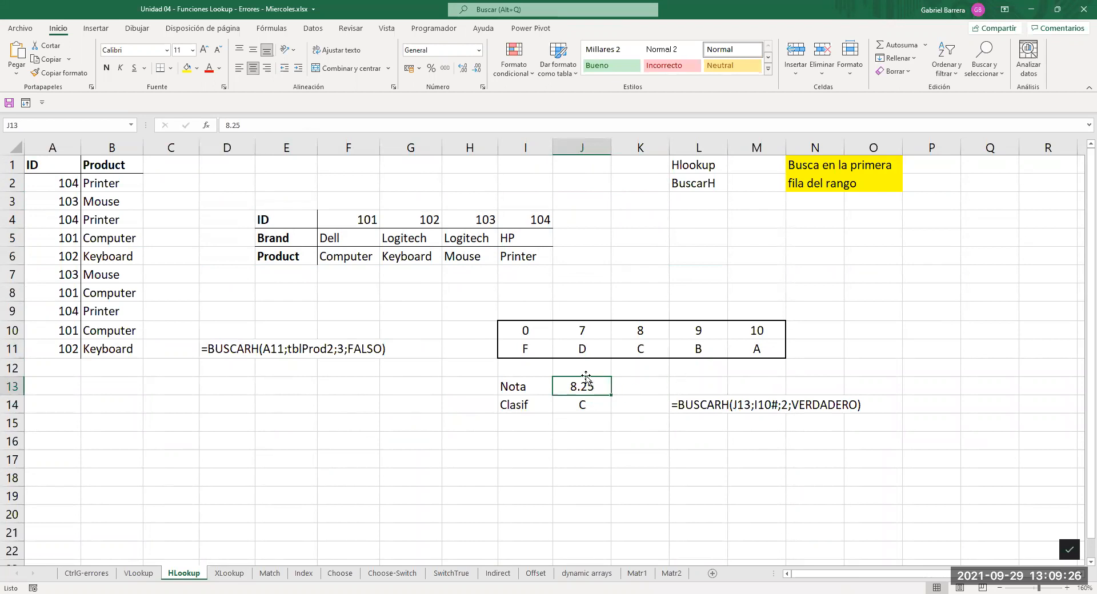
left_click(524, 331)
left_click_drag(582, 330, 759, 353)
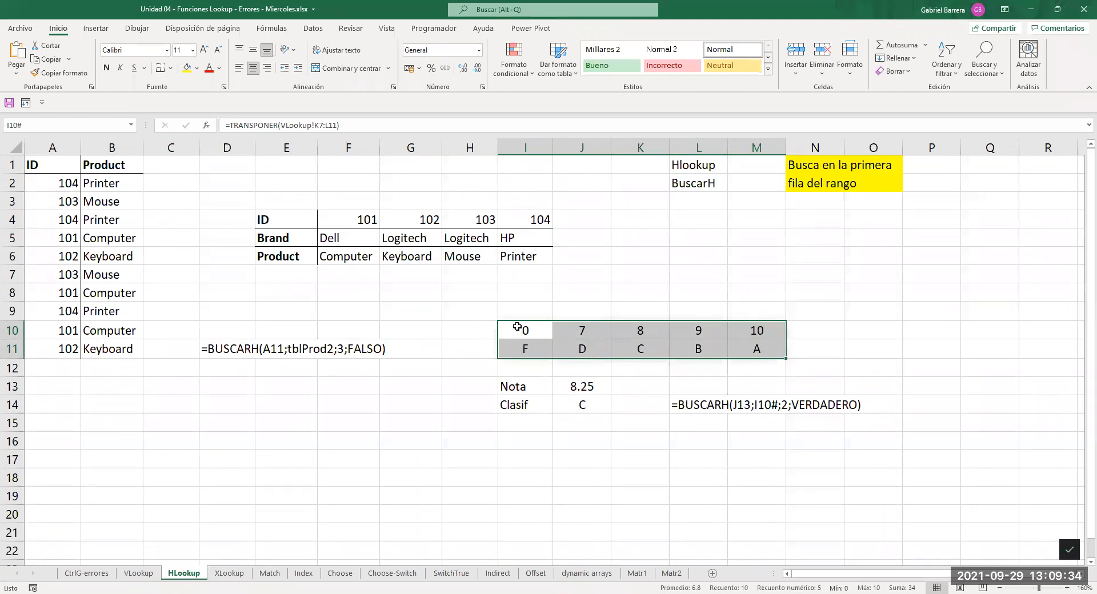
double_click(577, 384)
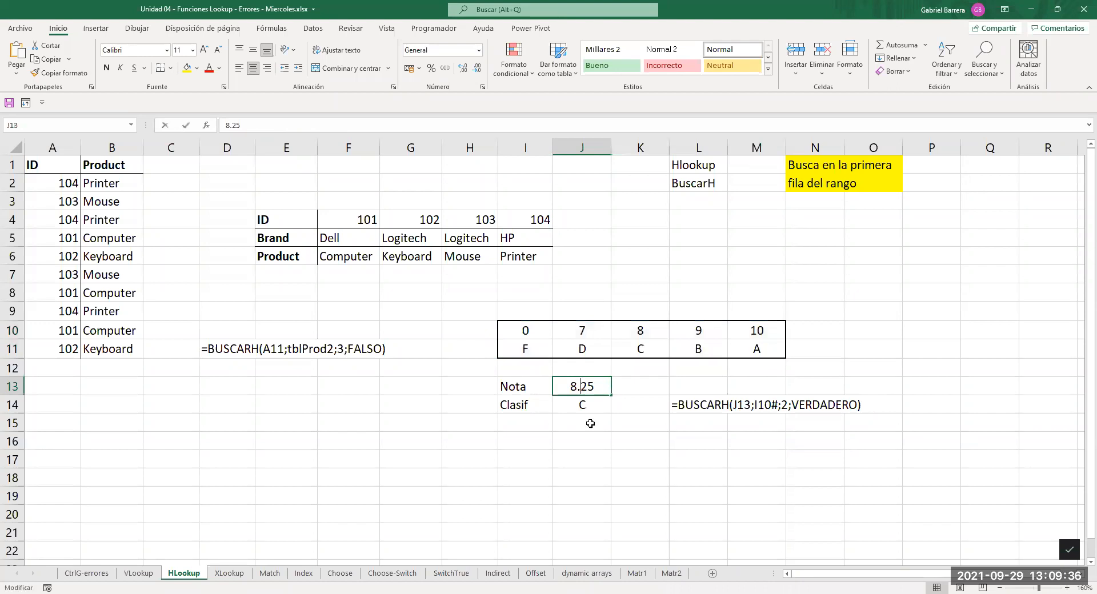
left_click(581, 401)
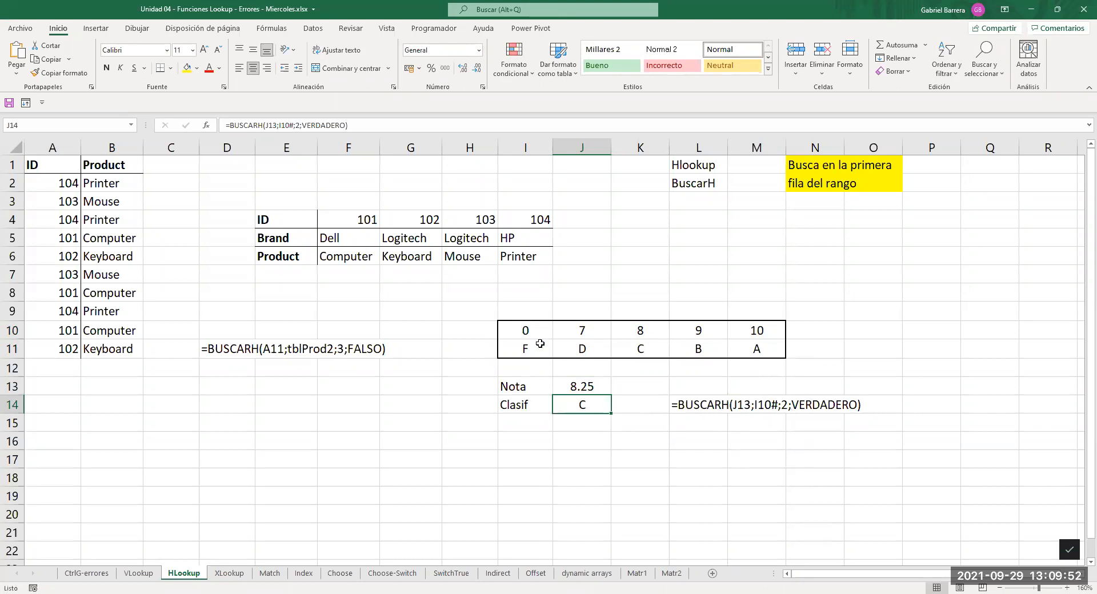
Inspect the TRANSPONER dynamic array of grades from its origin cell I10 to its last cell M11.
left_click(533, 334)
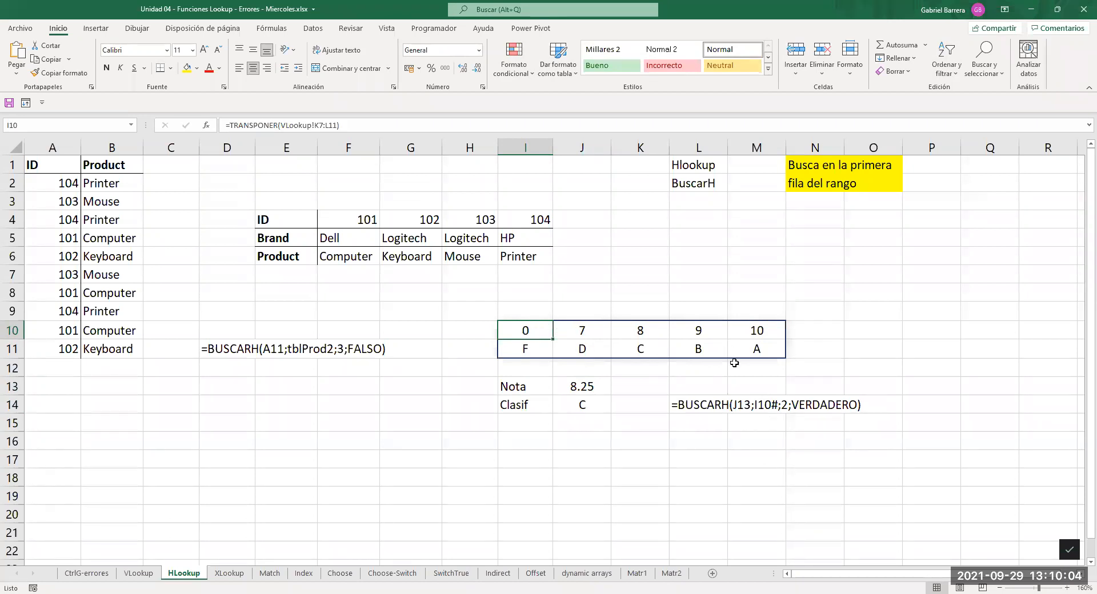
left_click(756, 352)
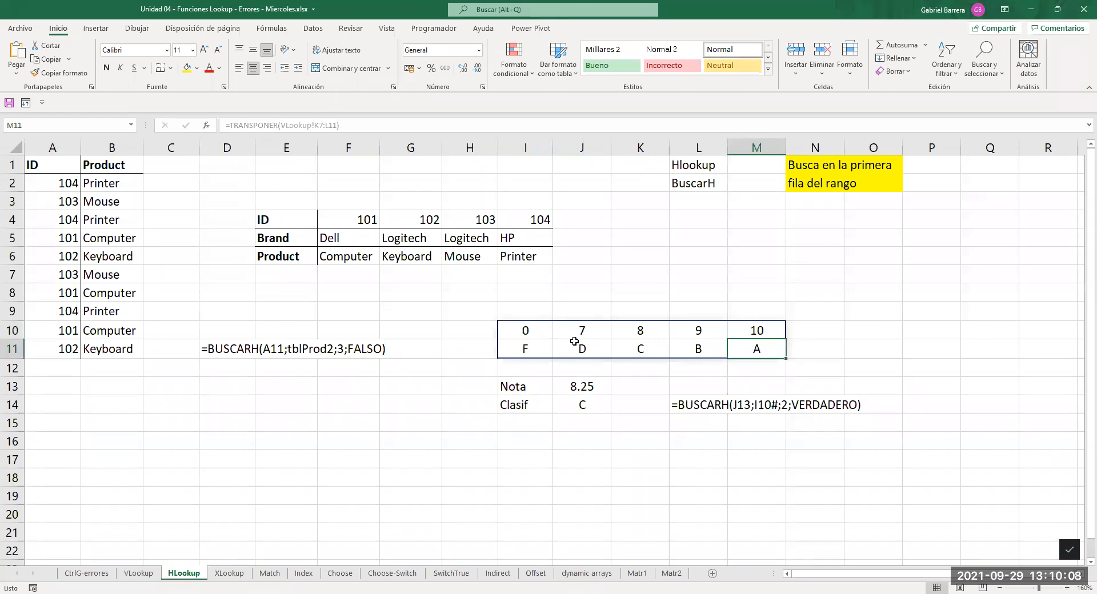
left_click(534, 334)
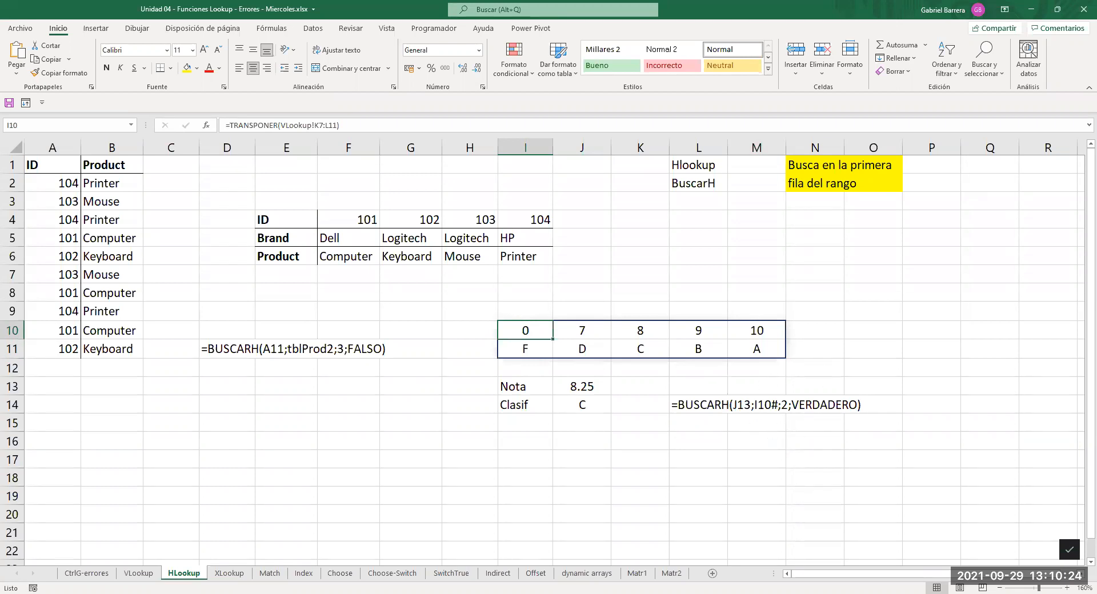
key("alt+Tab")
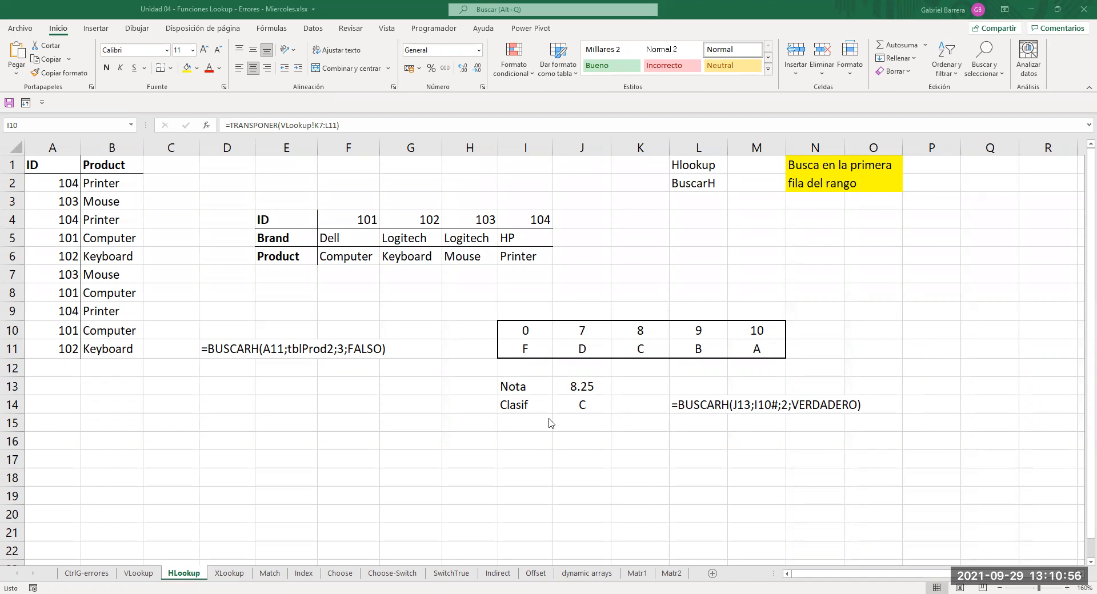
Compare the BUSCARH formula in J14 with the FORMULATEXTO cell L14 and the array origin I10 it references.
left_click(579, 406)
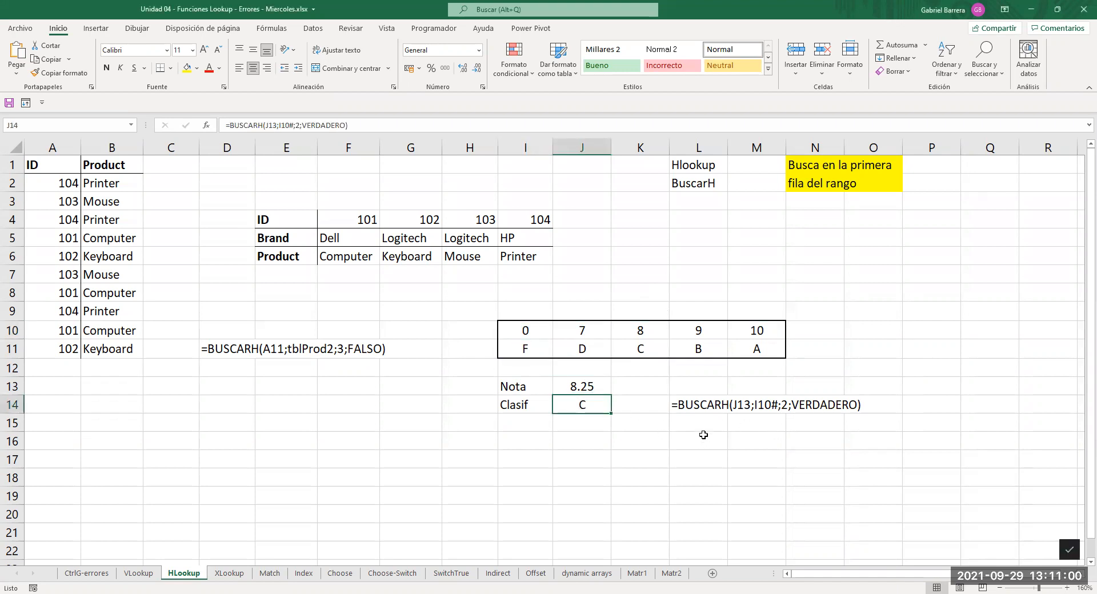
left_click(698, 407)
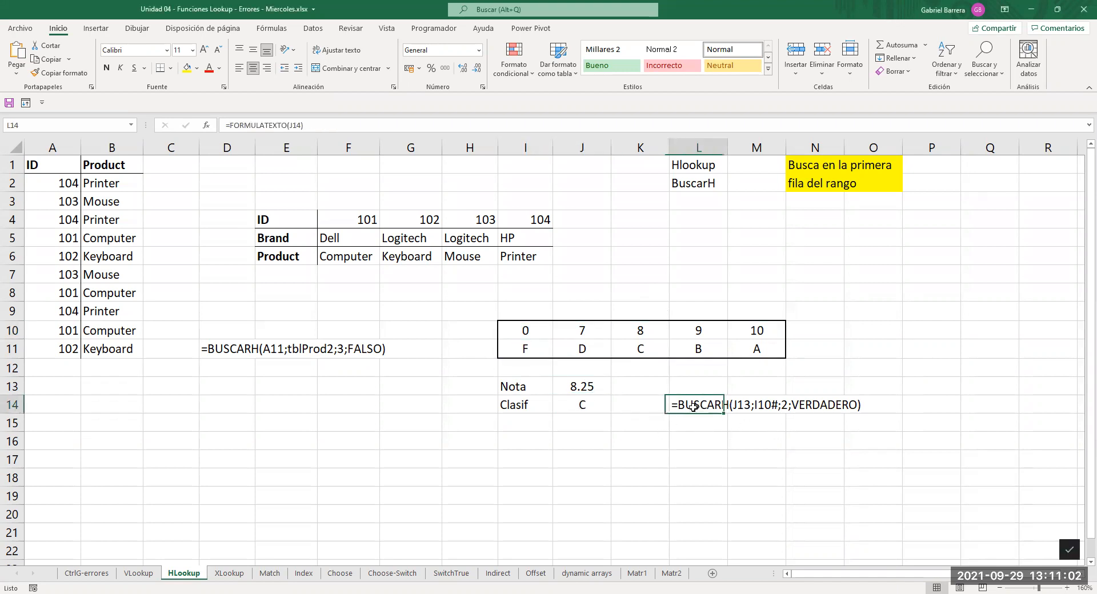
left_click(593, 409)
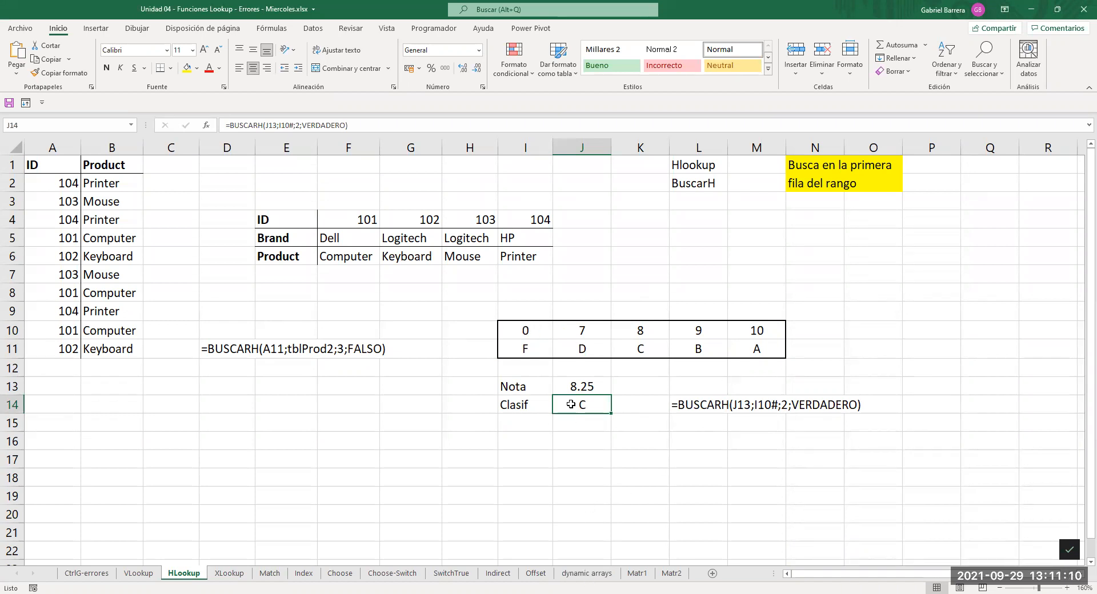
left_click(523, 330)
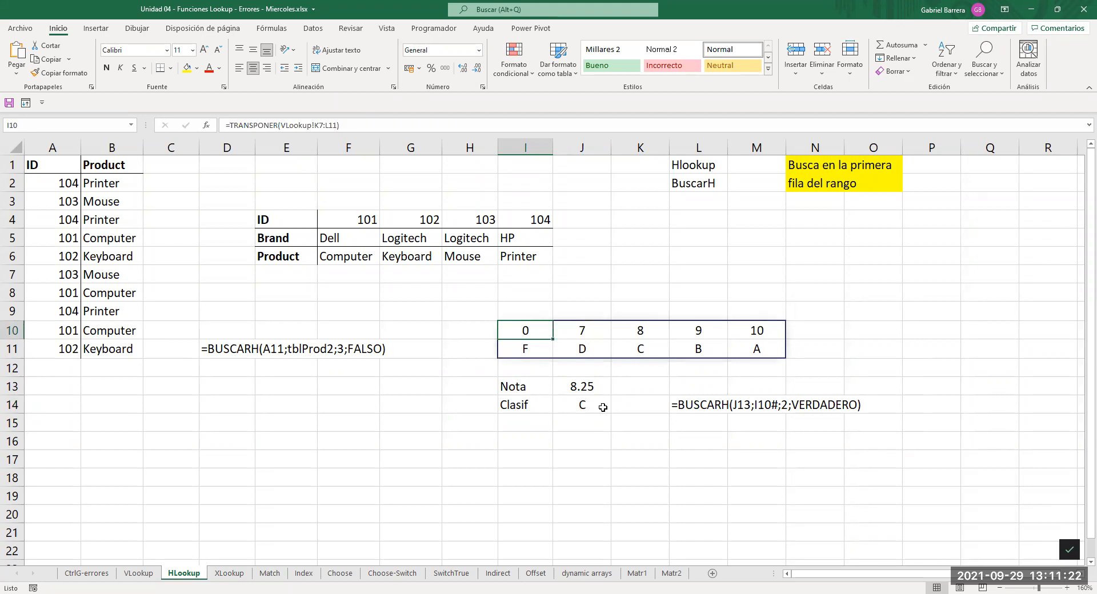
Examine the product table's Brand, Product and Price data on the VLookup sheet, and return to the HLookup sheet.
left_click(155, 573)
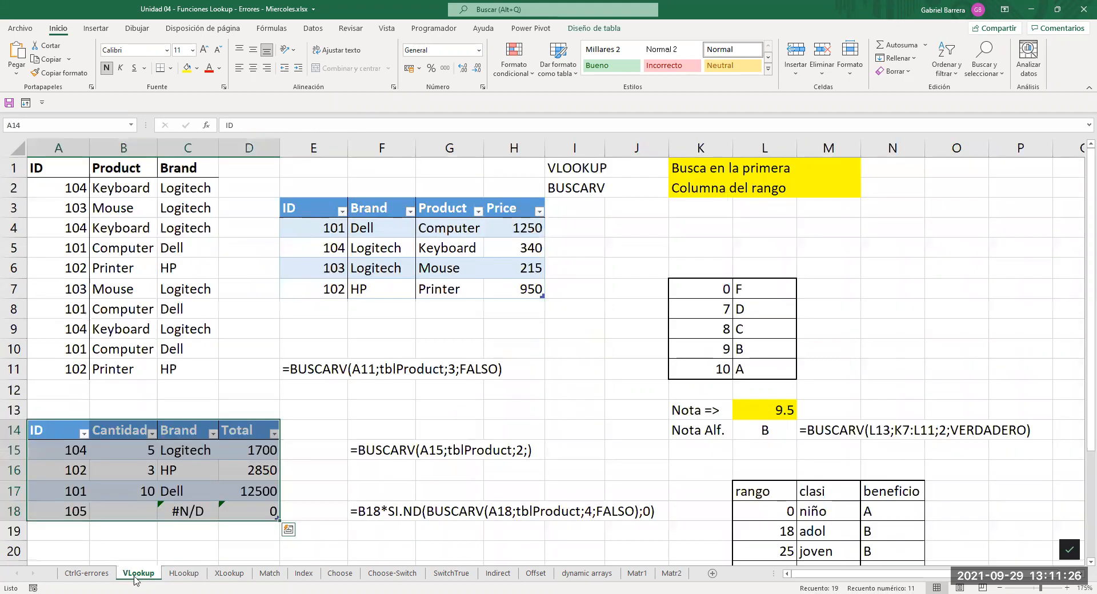
left_click(419, 421)
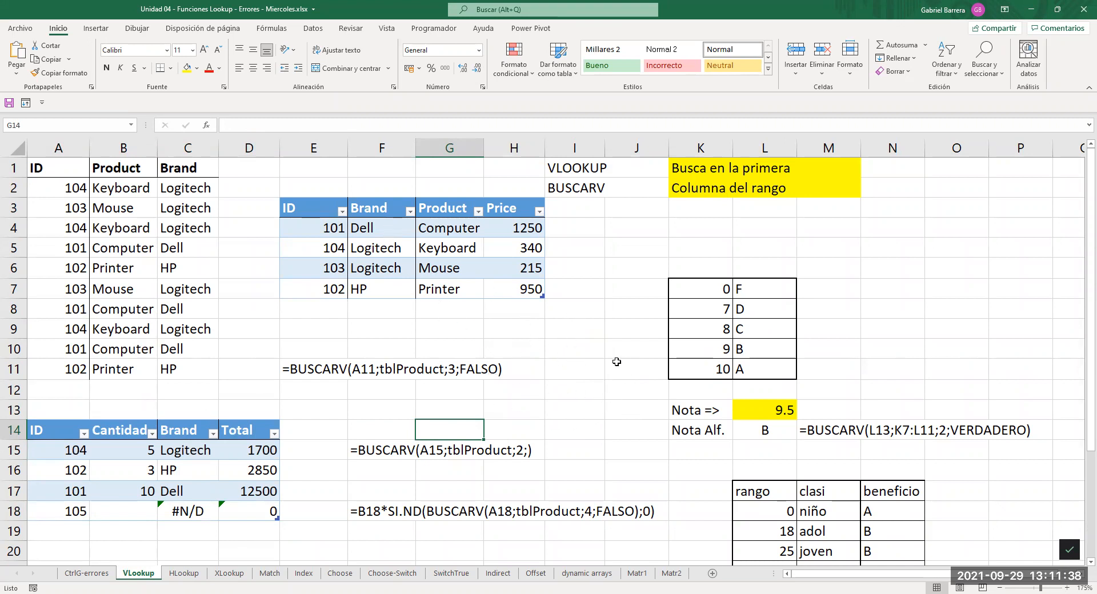
left_click_drag(380, 228, 499, 311)
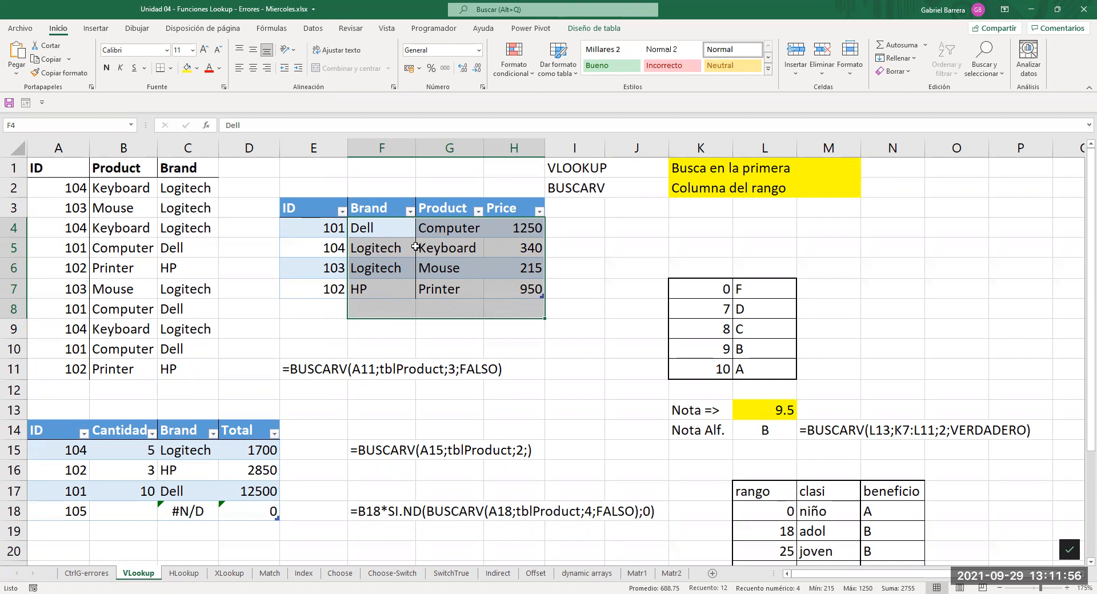
left_click(186, 573)
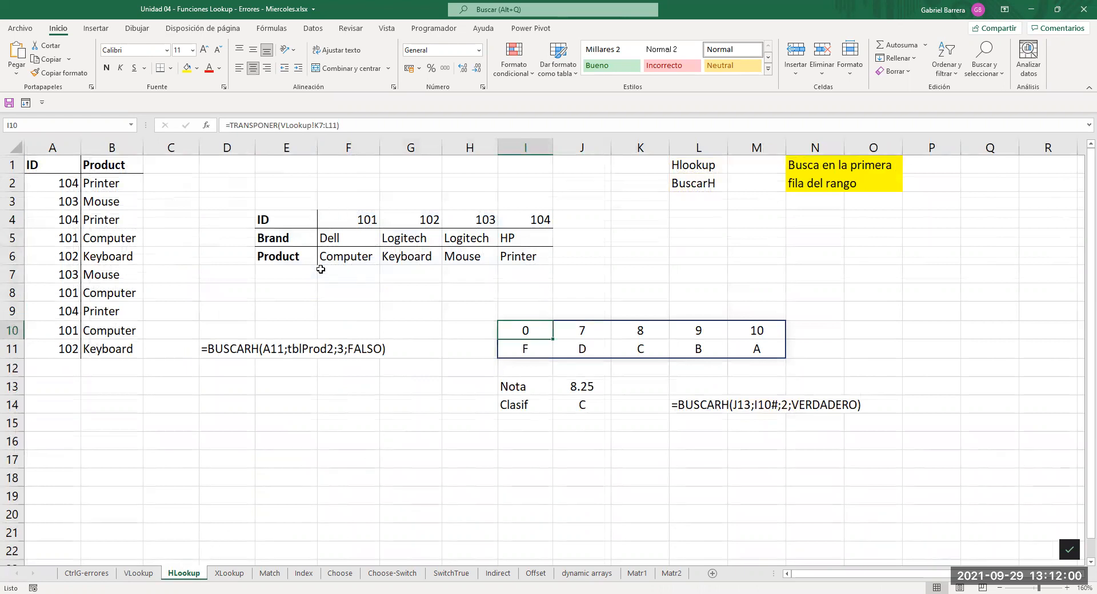
Compare the horizontal product table E4:I6 on the HLookup sheet with the vertical product table E4:H7 on the VLookup sheet.
left_click_drag(274, 217, 520, 256)
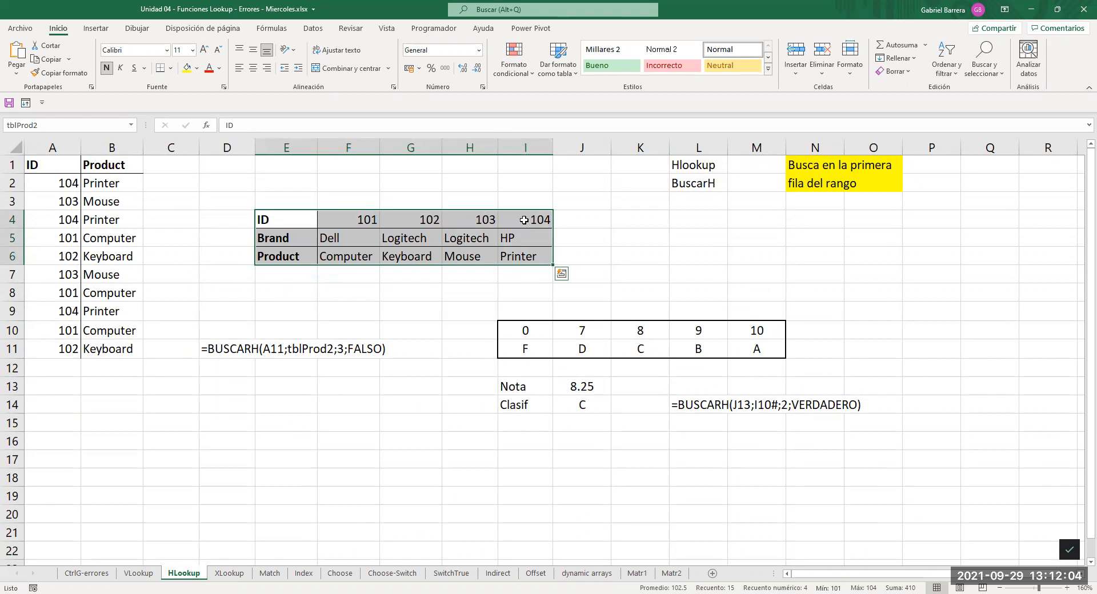
left_click(139, 573)
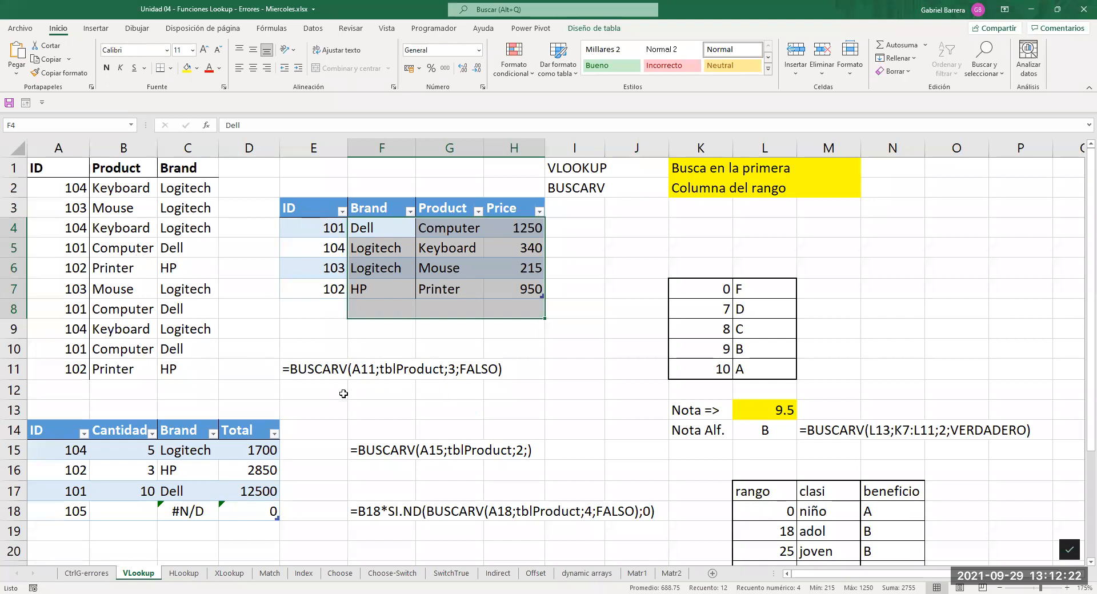
left_click(375, 248)
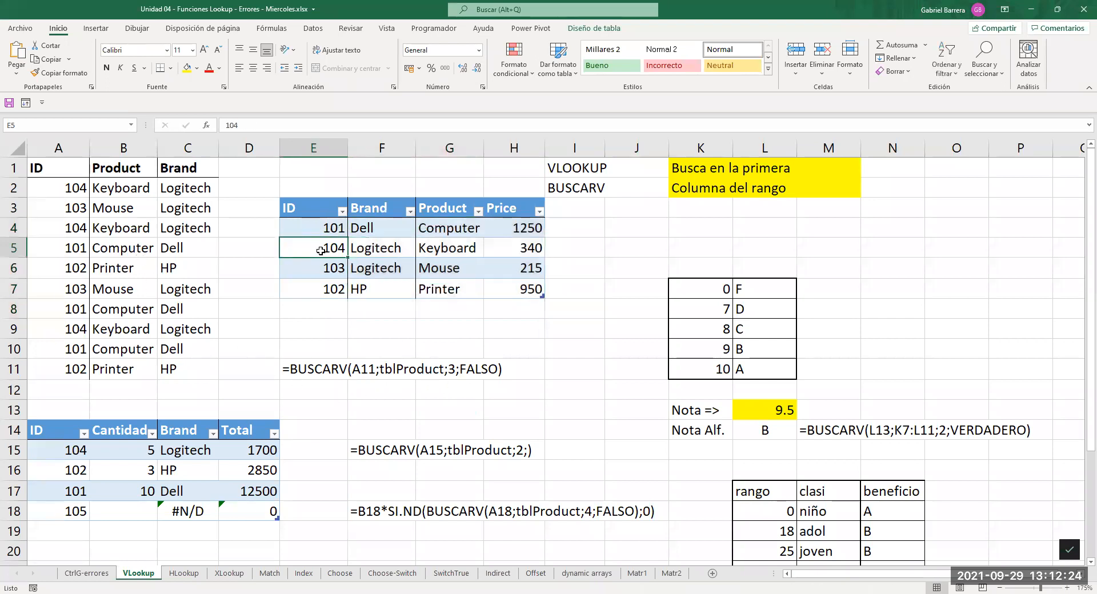
left_click_drag(323, 227, 519, 299)
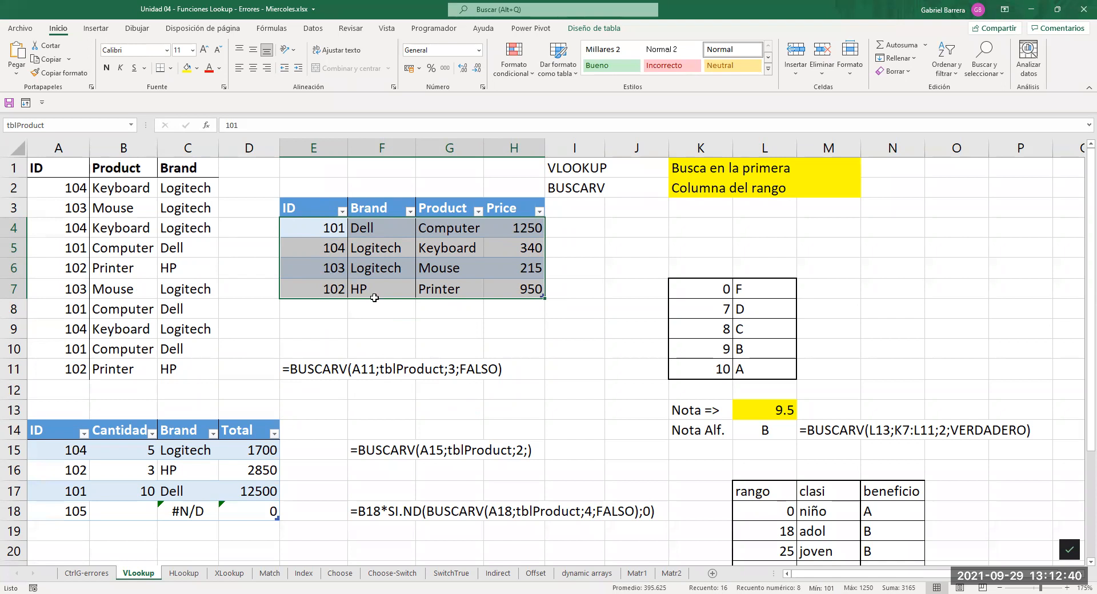
left_click(453, 332)
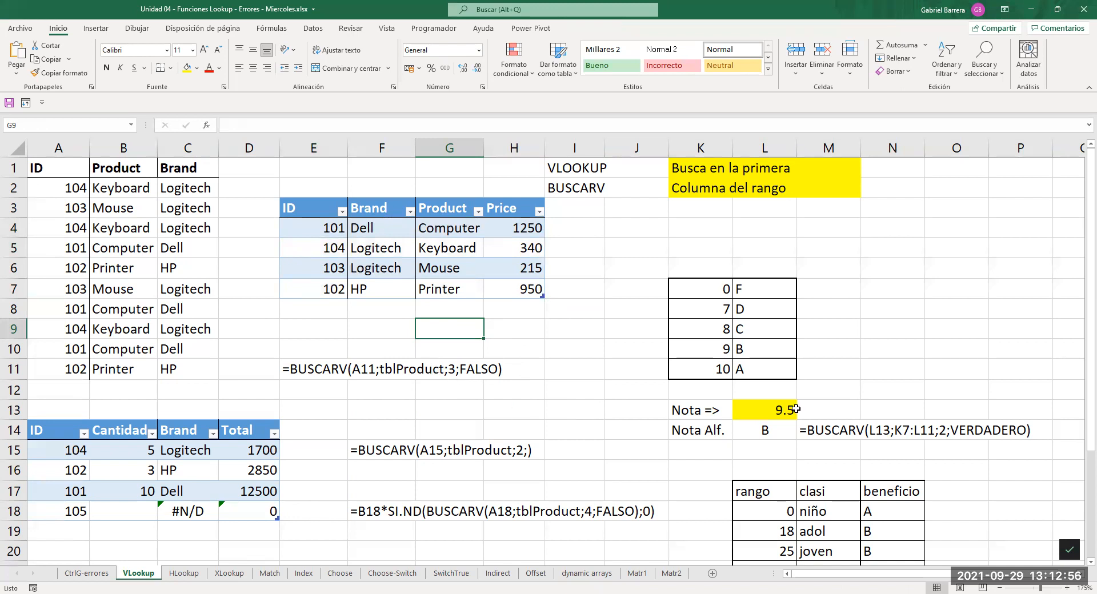
Compare the vertical grade table K7:L11 on the VLookup sheet with its transposed array I10:M11 on the HLookup sheet.
left_click_drag(701, 301, 772, 369)
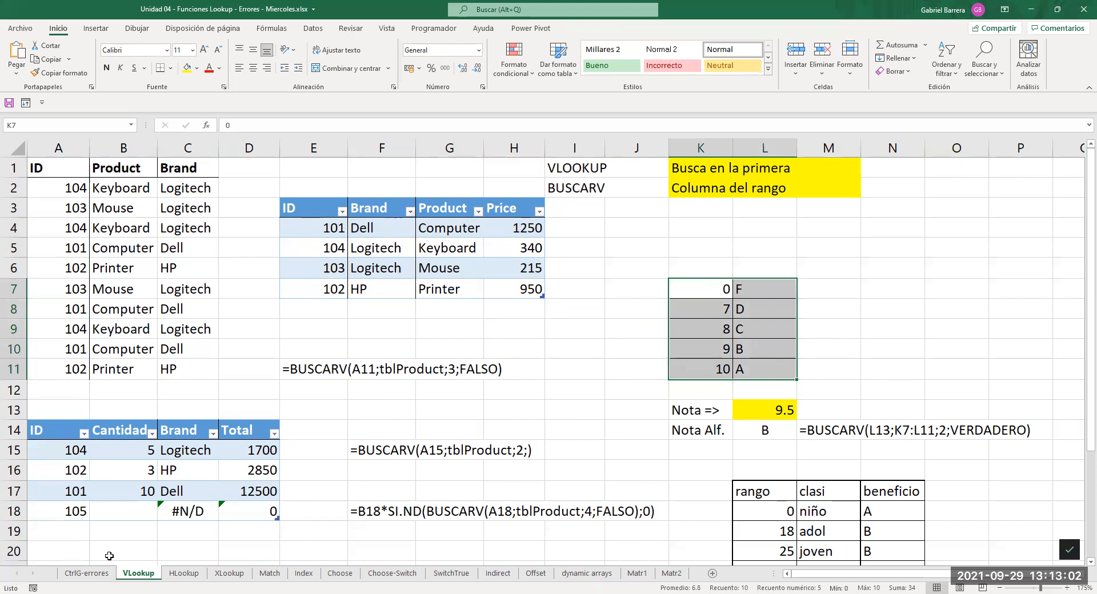
left_click(183, 578)
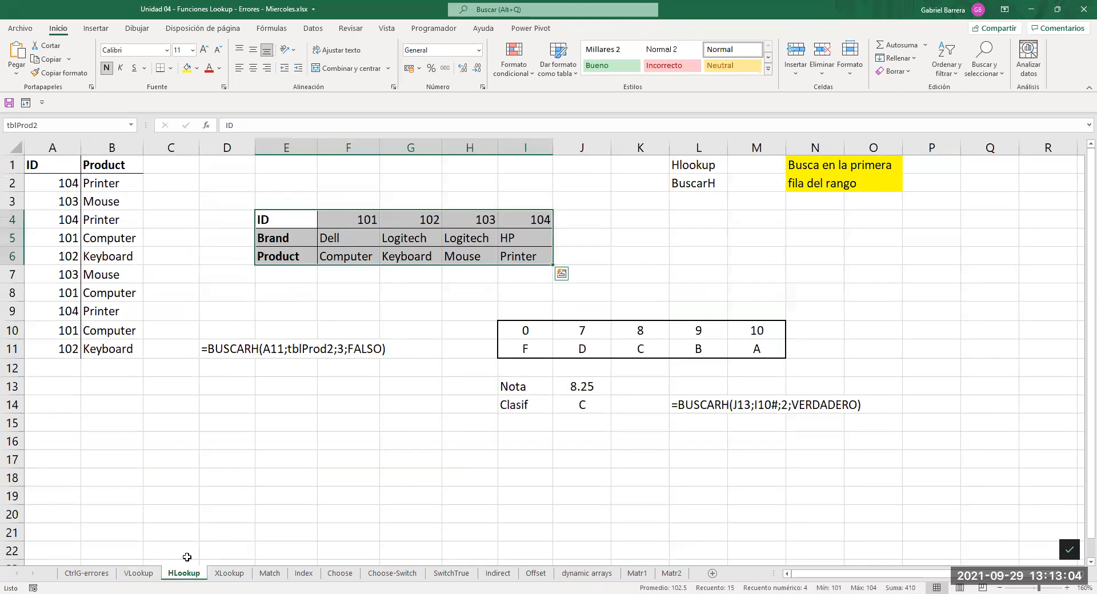
left_click_drag(501, 332, 757, 349)
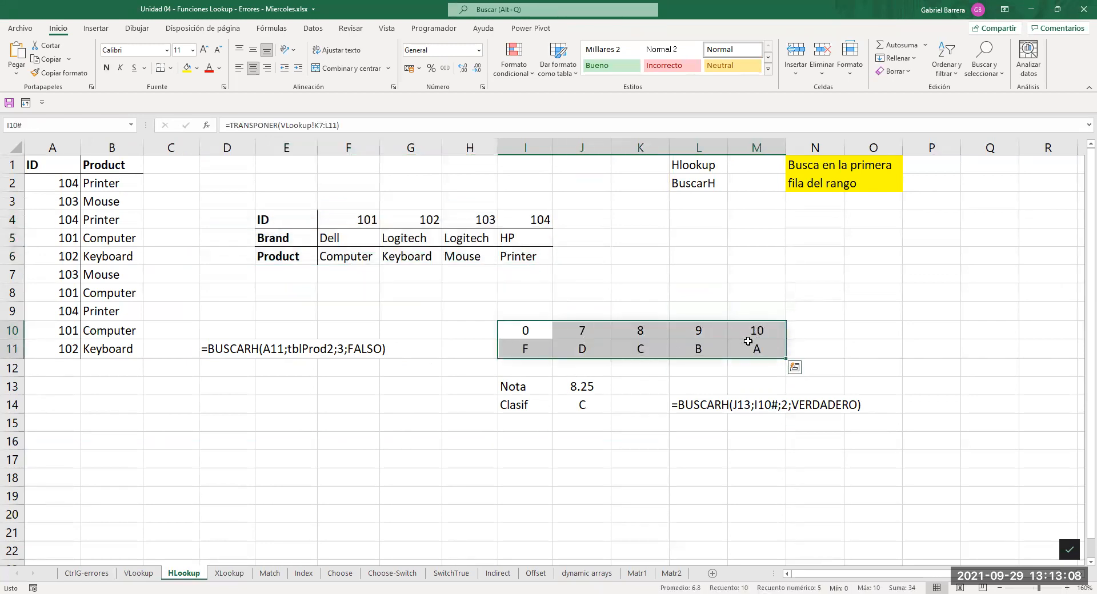
Inspect the BUSCARX formula in J3 of the XLookup sheet and its lookup value in I3.
left_click(229, 573)
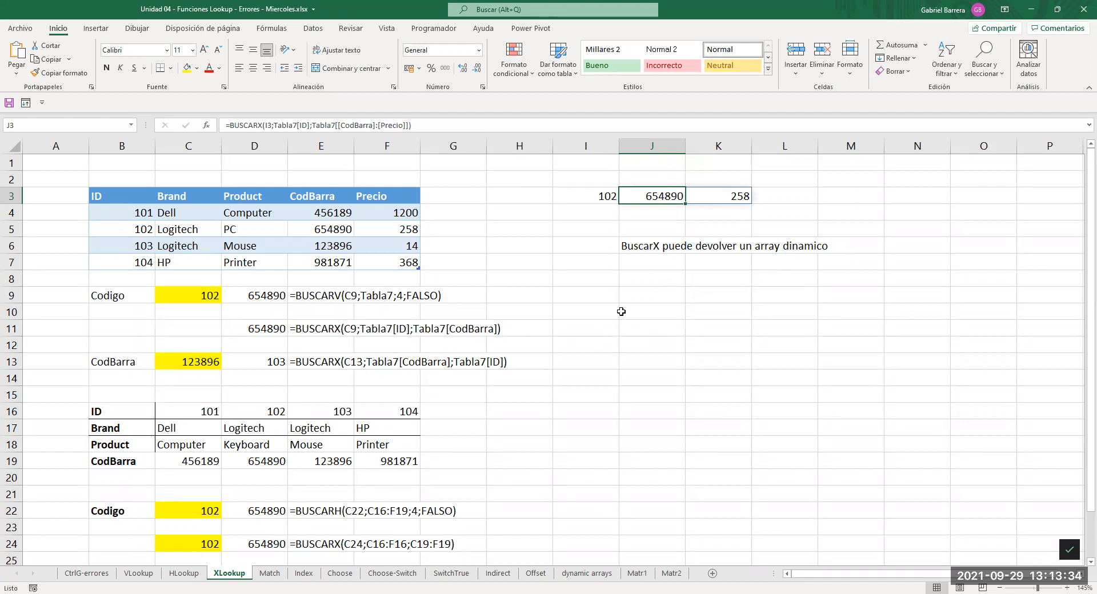
left_click(600, 197)
left_click(655, 199)
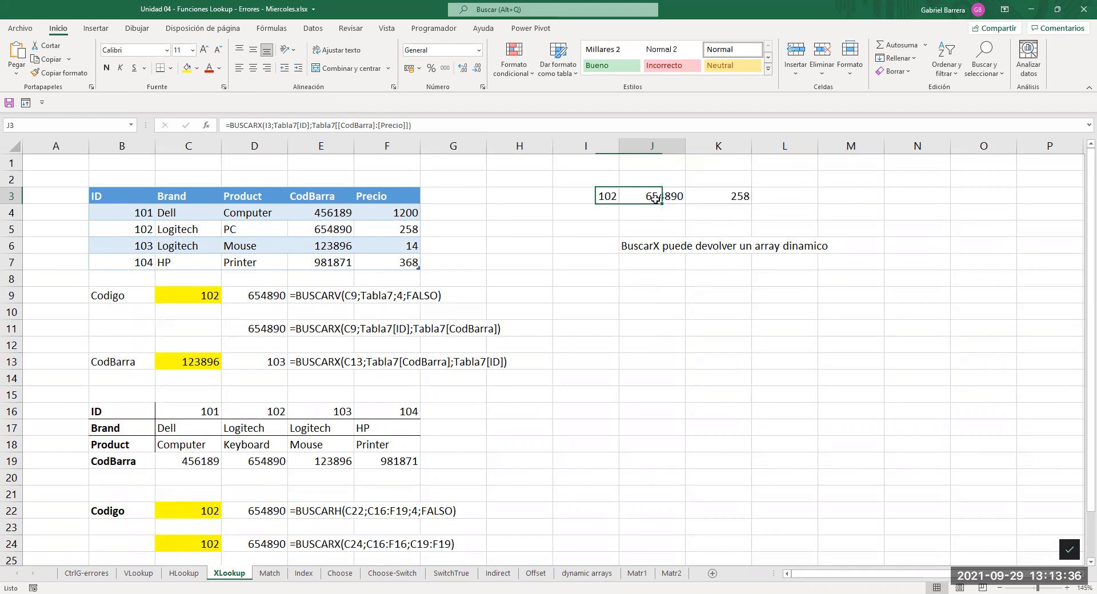
left_click(596, 197)
Examine the COINCIDIR formula in I2 of the Match sheet, which searches the lstColors list.
left_click(269, 573)
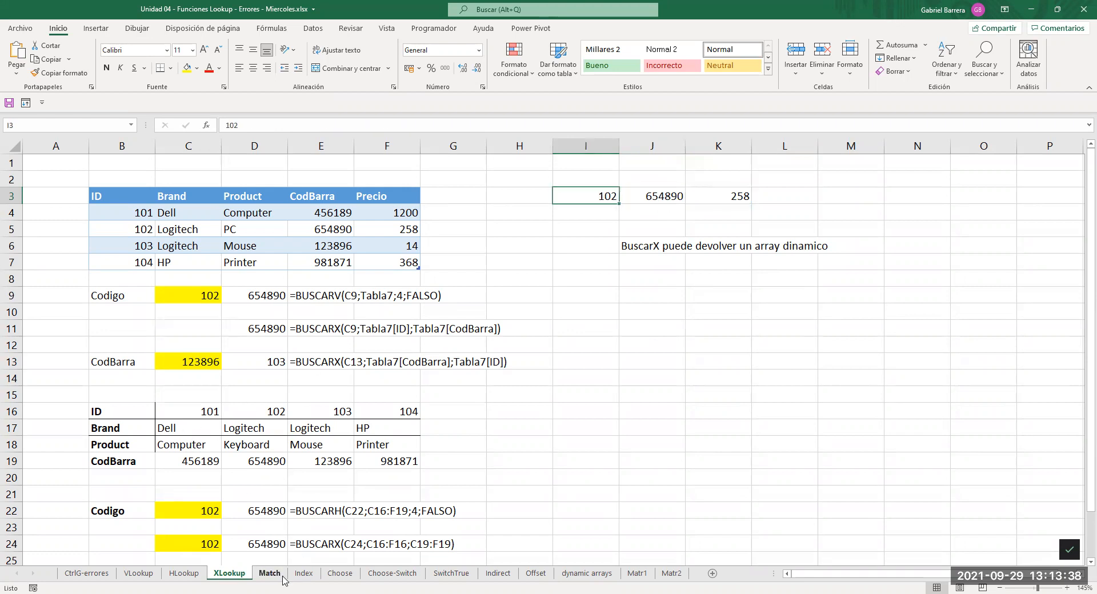
left_click(304, 573)
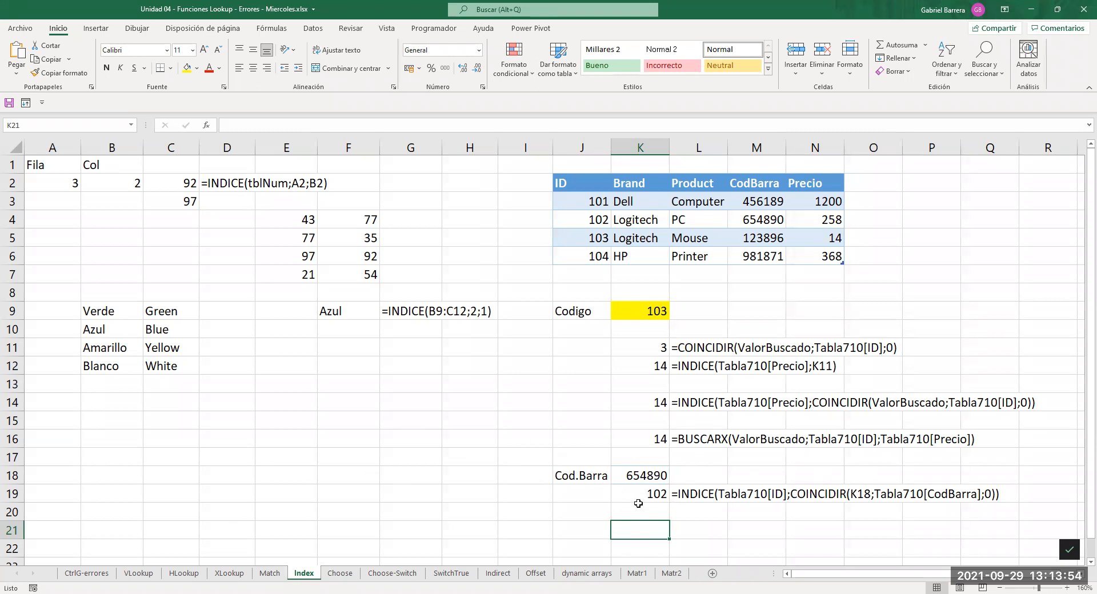
left_click(270, 573)
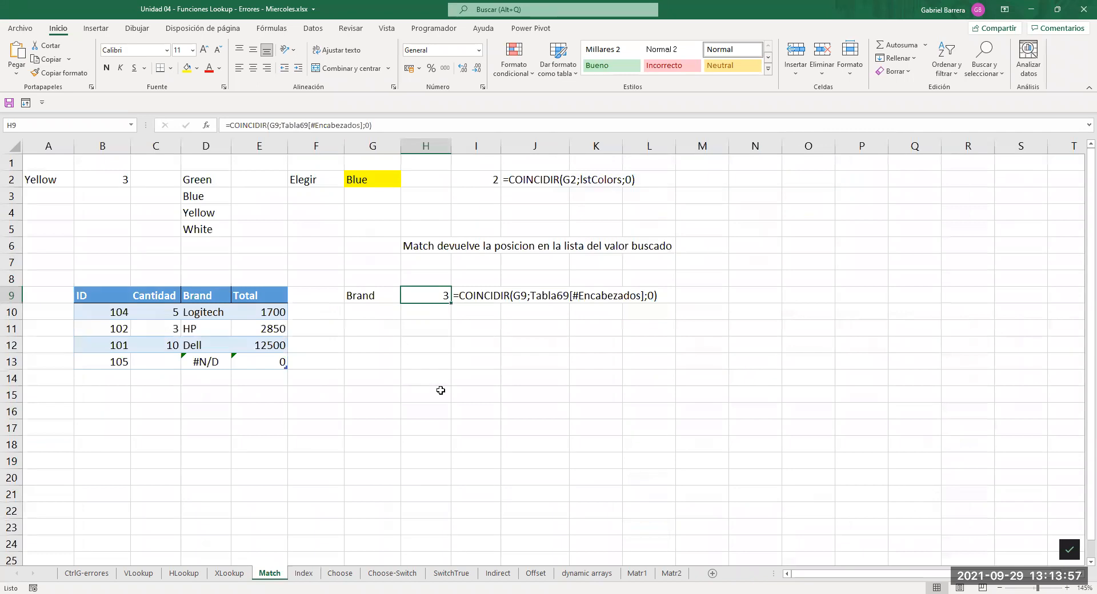
left_click(484, 176)
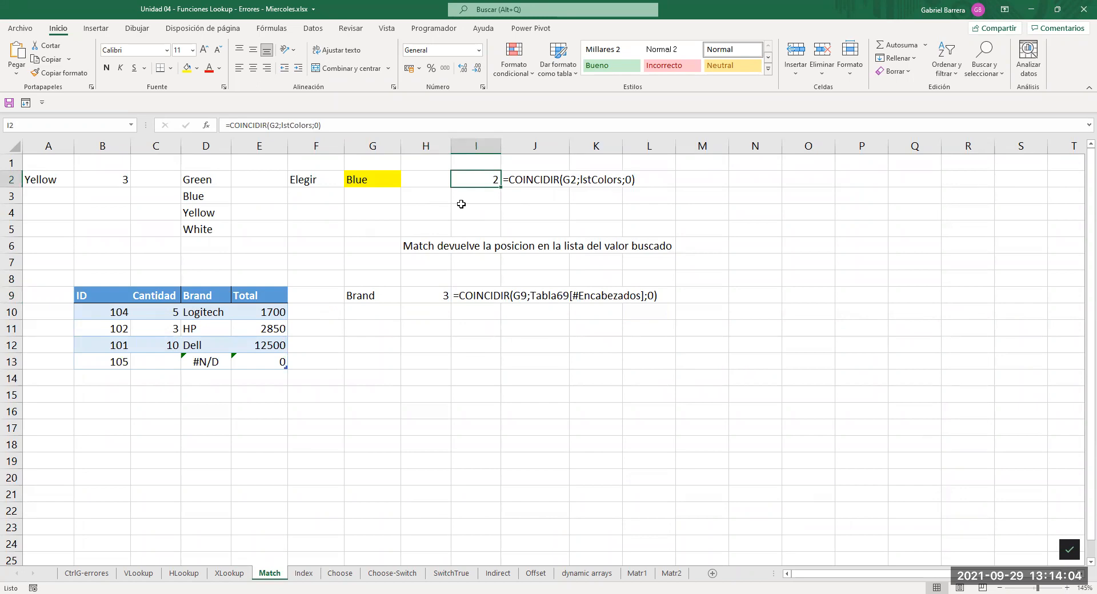
On the Index sheet, inspect the Codigo cell K9 and the ranges used by the INDICE and COINCIDIR formula in K19.
left_click(303, 574)
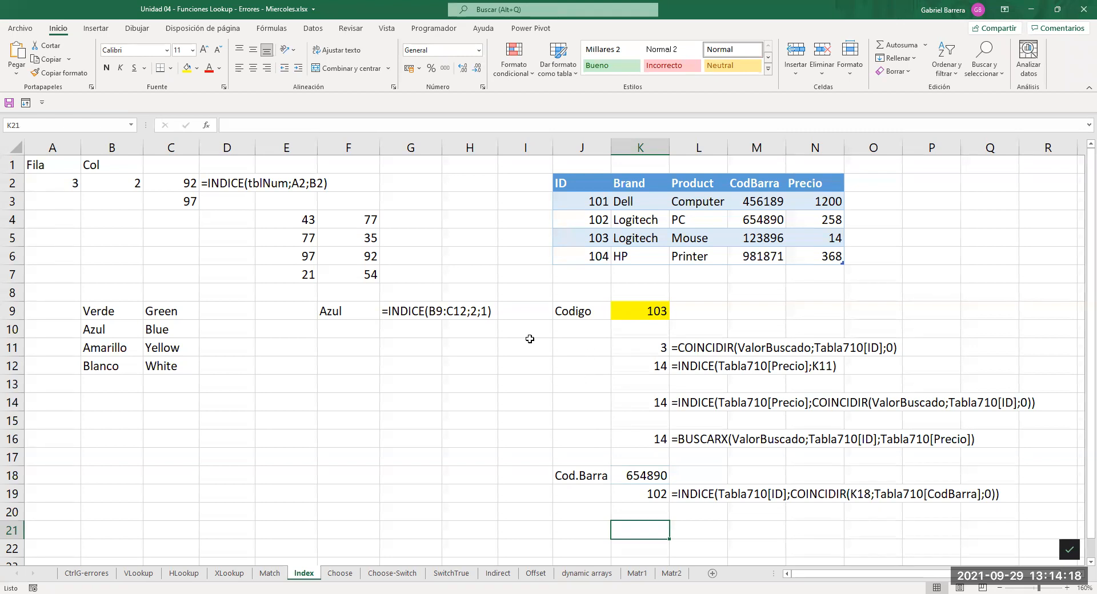
left_click(646, 311)
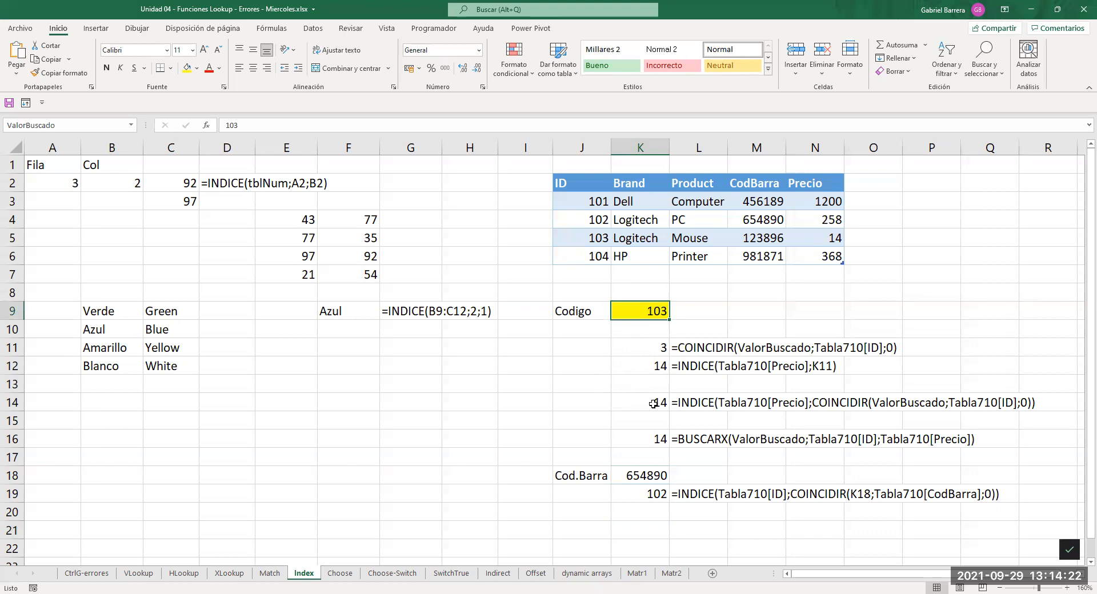
left_click(643, 500)
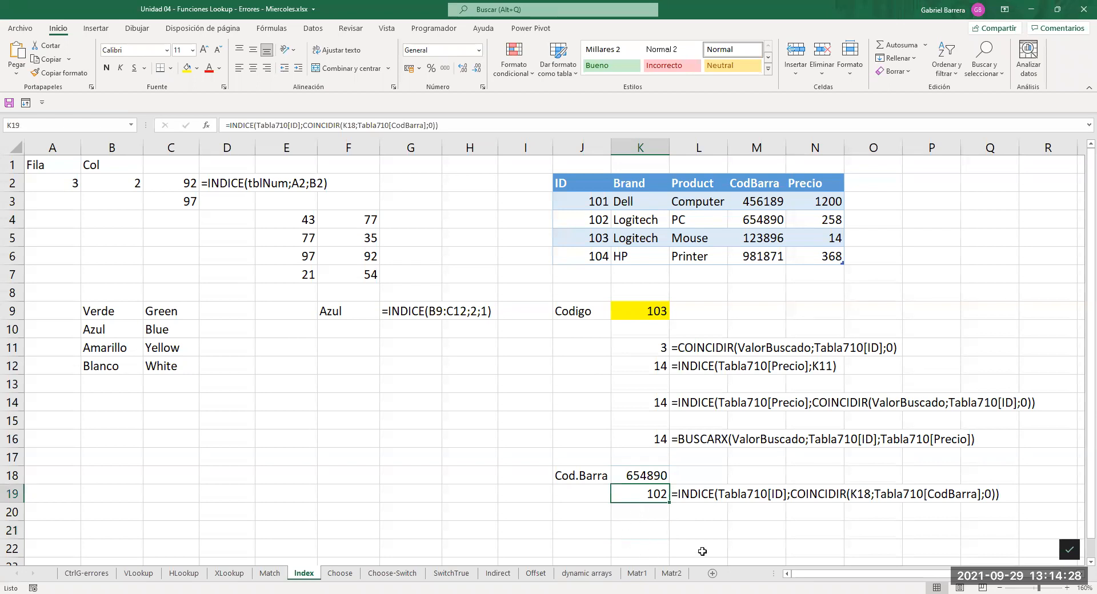
key("F2")
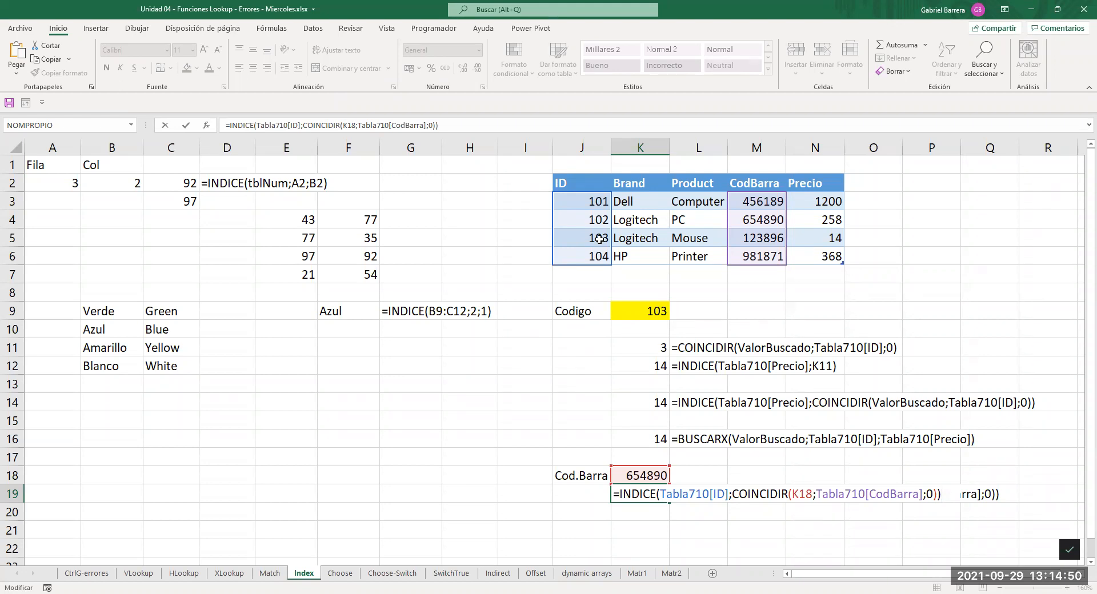
left_click(656, 458)
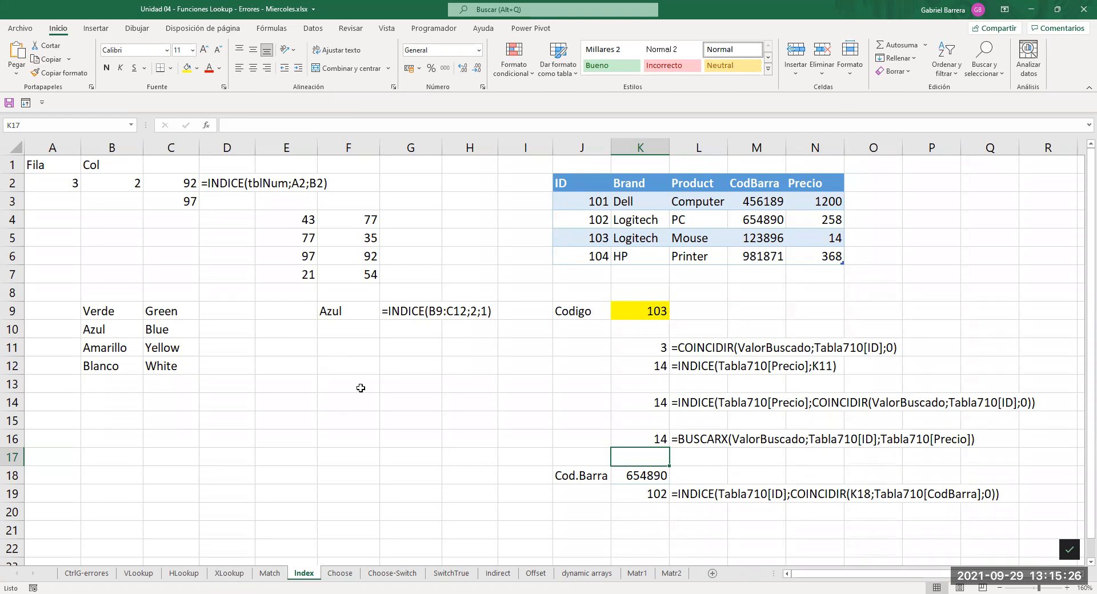
left_click(375, 398)
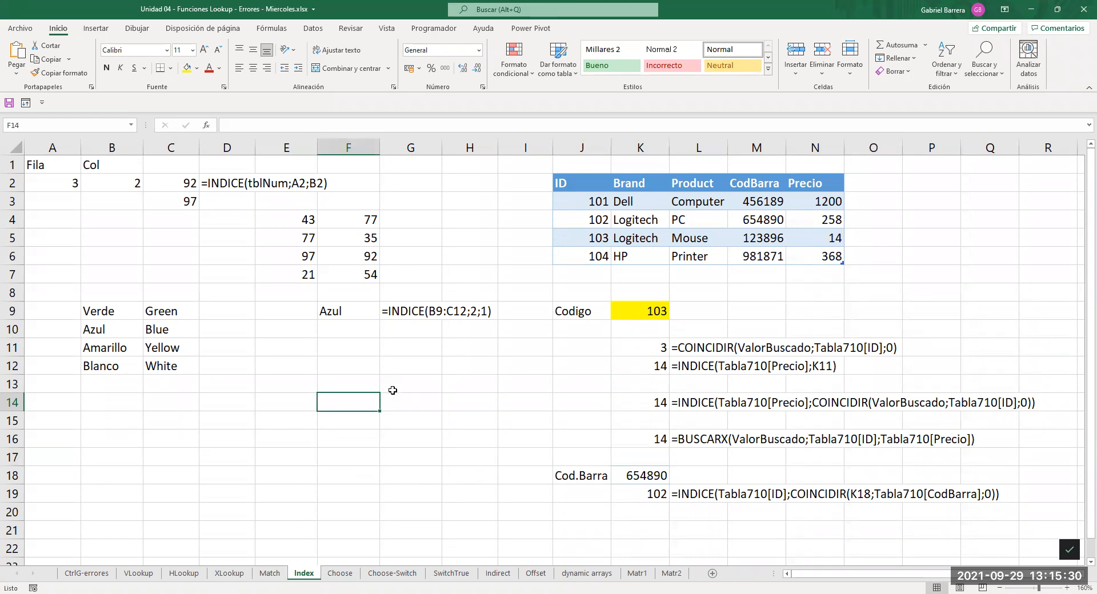
Delete the HOY date formula from D4 on the Choose sheet.
left_click(339, 573)
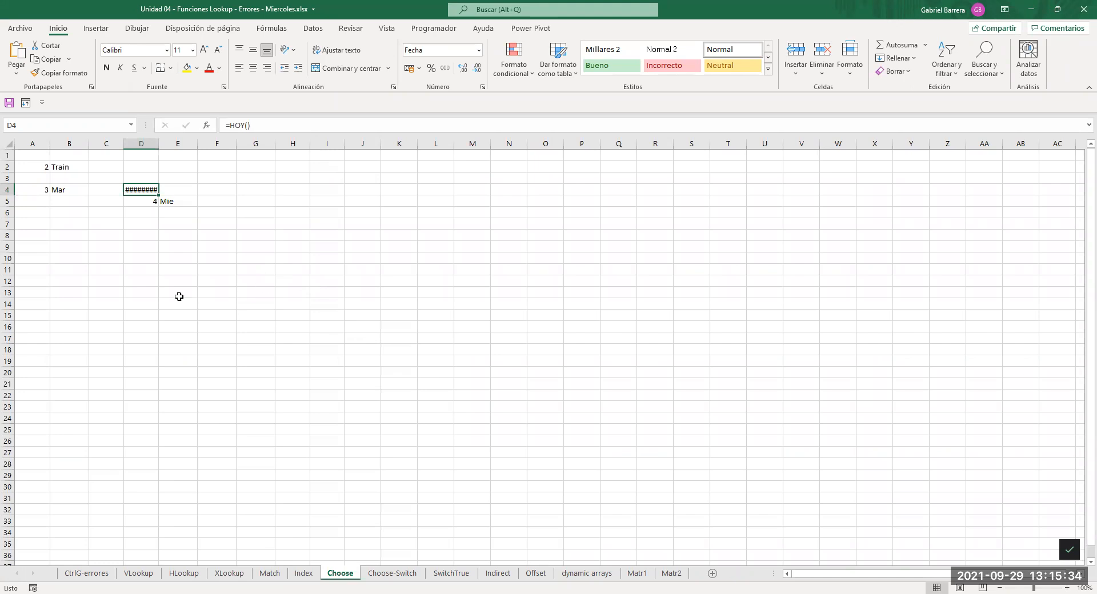
scroll(179, 296, "up", 3)
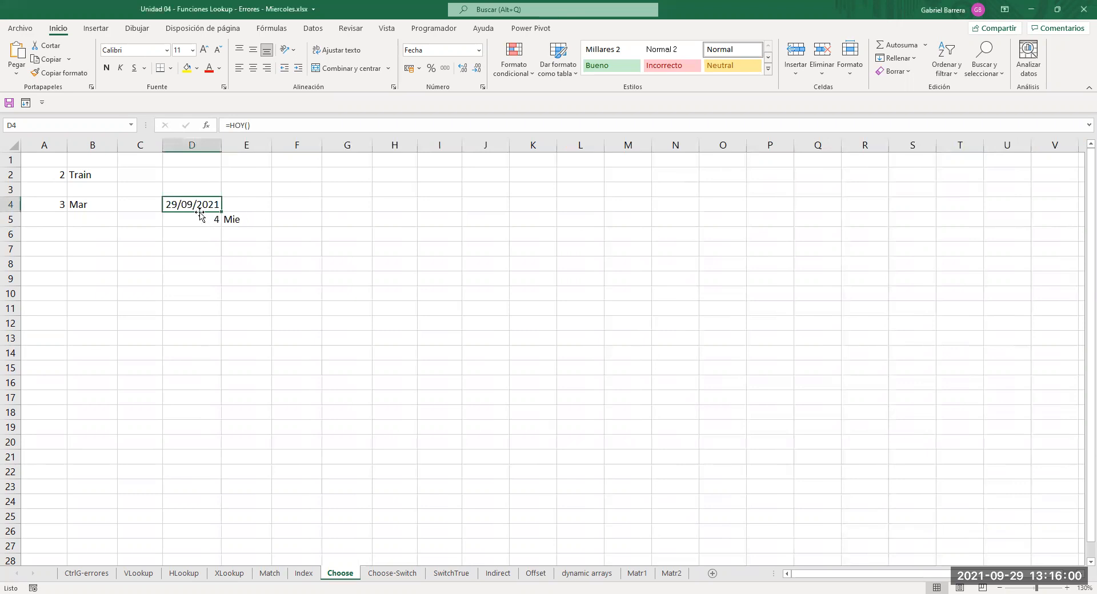
key("Delete")
key("Down")
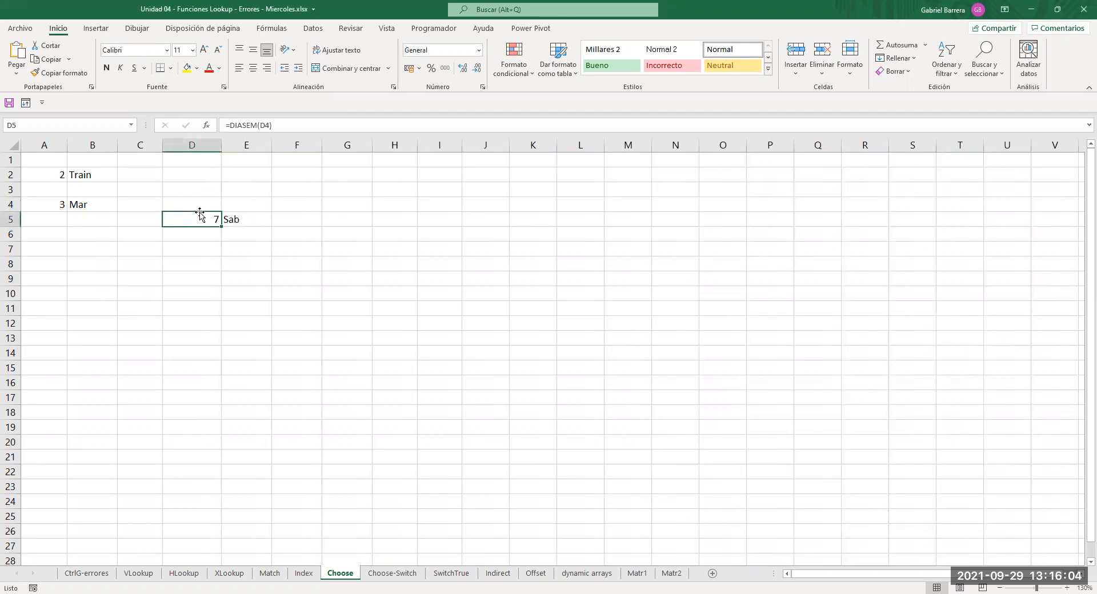
Display the text of the ELEGIR formula from E5 in cell F5 with FORMULATEXTO.
key("Right")
key("Right")
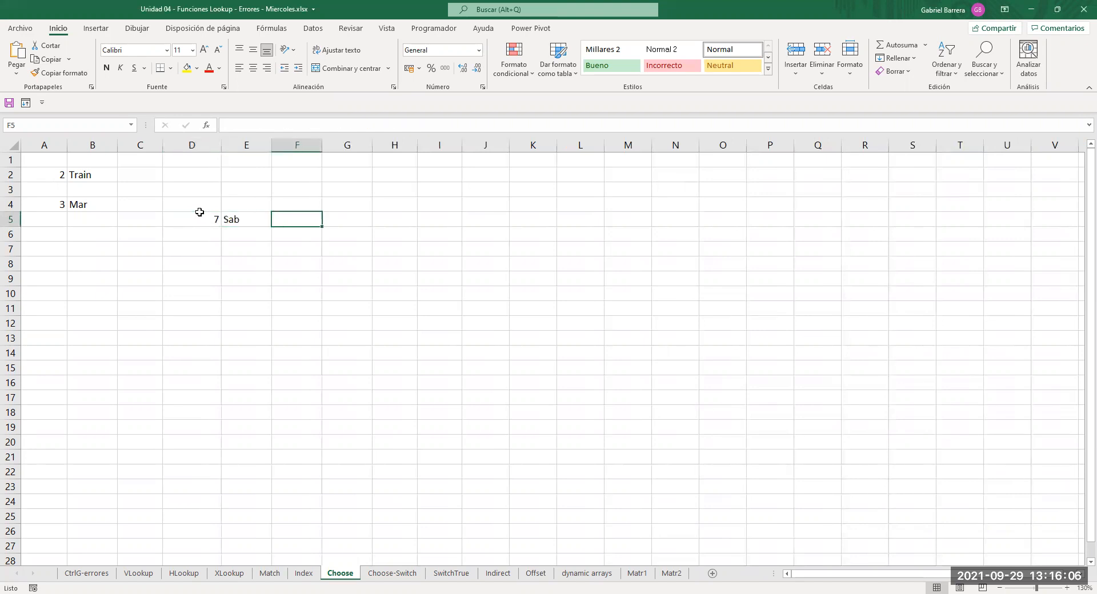
type("=")
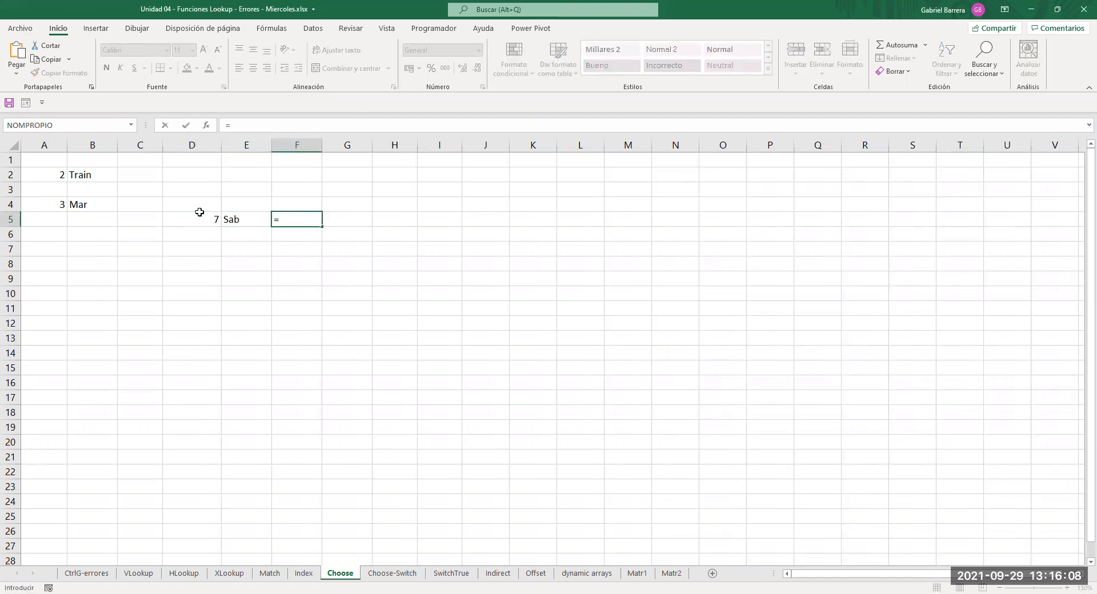
type("FORMULATEXTO(")
left_click(248, 219)
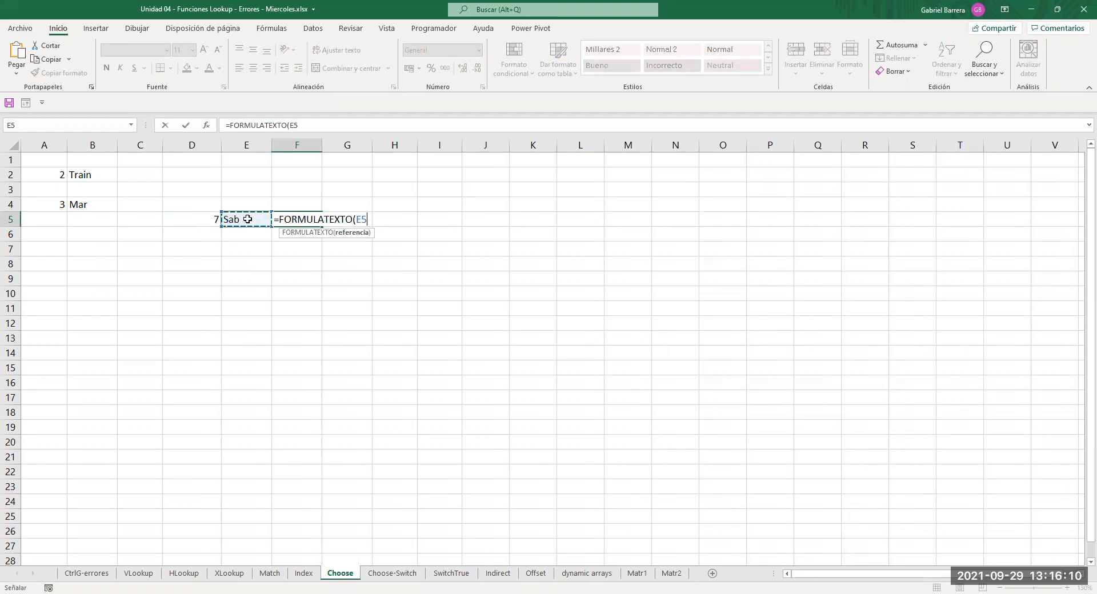
key("Return")
left_click(357, 313)
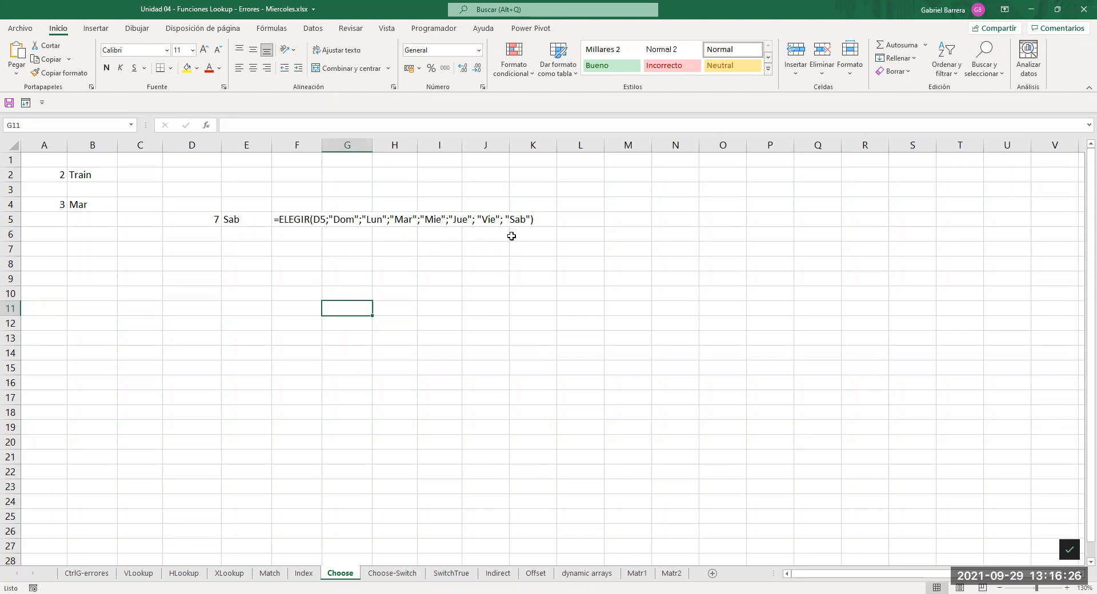
Replace the DIASEM formula in D5 with the value 2.
left_click(194, 220)
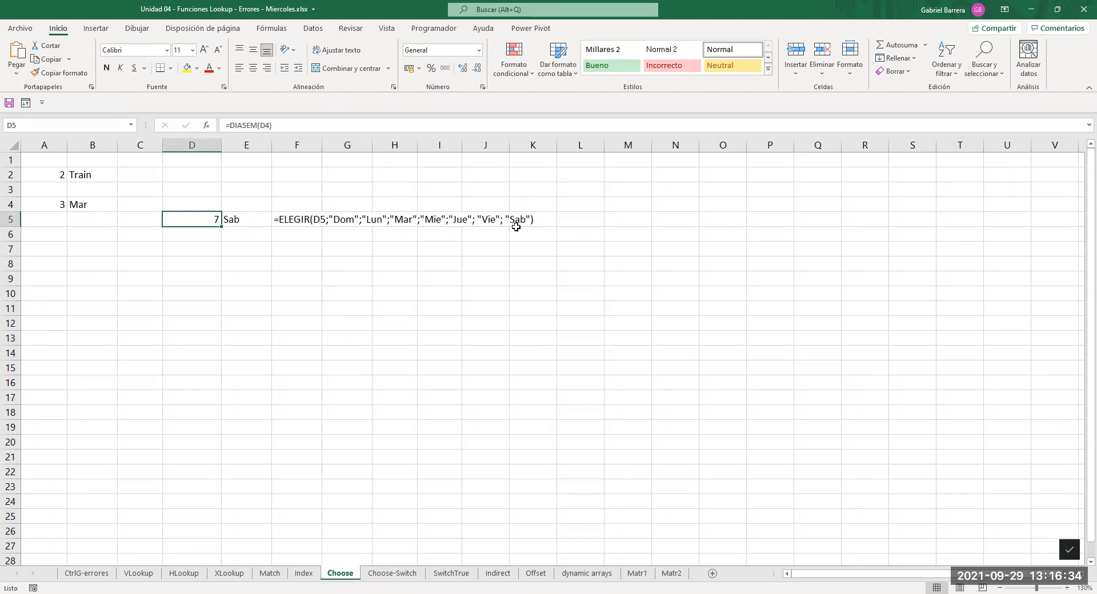
type("2")
key("Return")
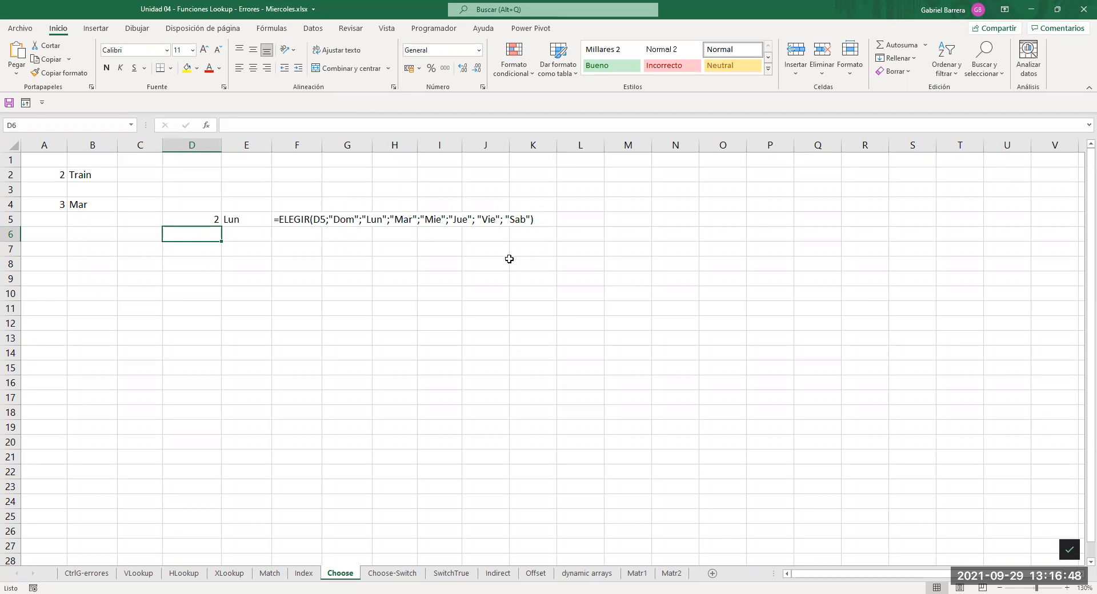
Copy the Spanish color names B9:B12 from the Index sheet to the Choose sheet starting at A9.
left_click(303, 573)
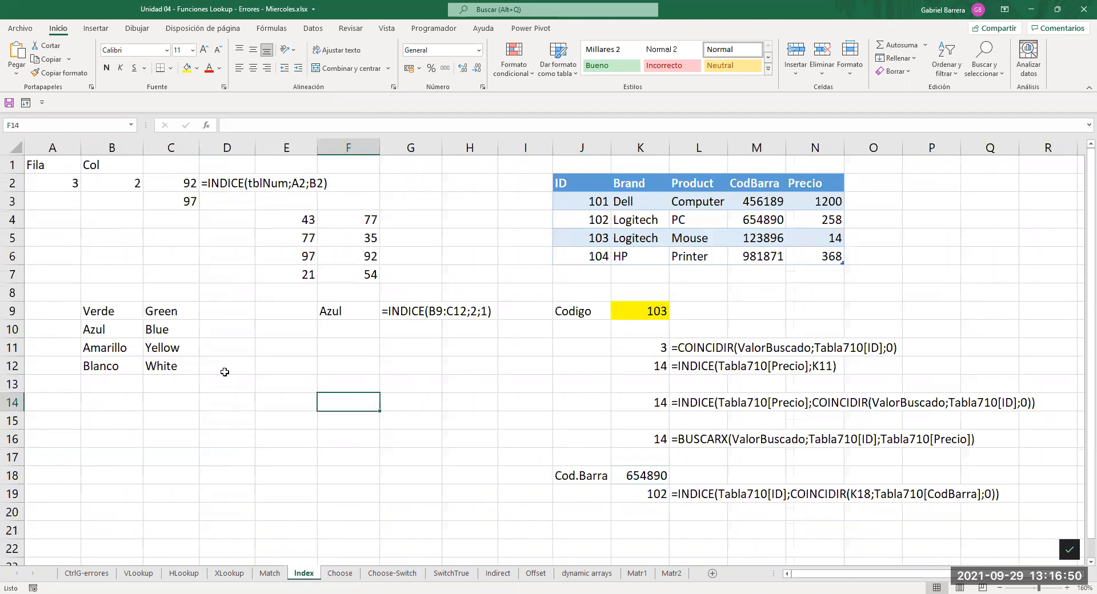
left_click_drag(120, 308, 123, 365)
key("ctrl+c")
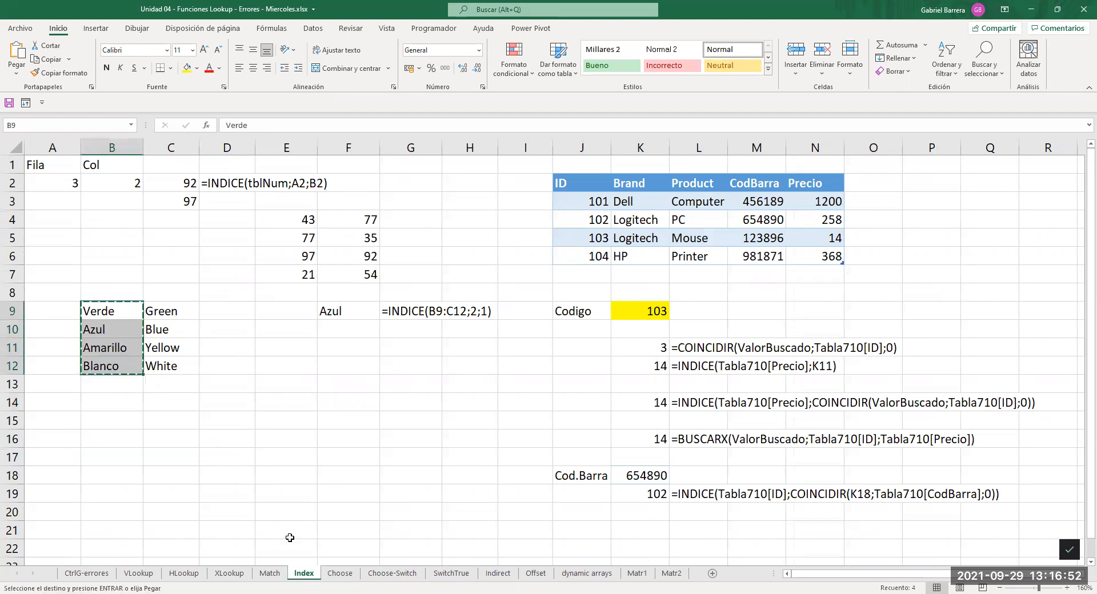
left_click(340, 573)
left_click(49, 280)
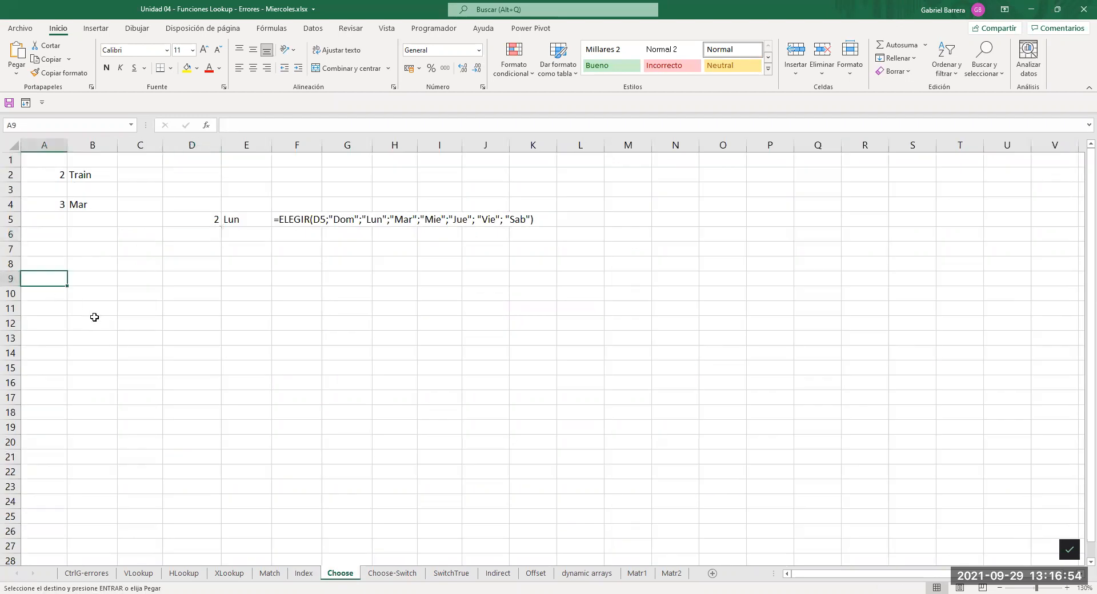
key("ctrl+v")
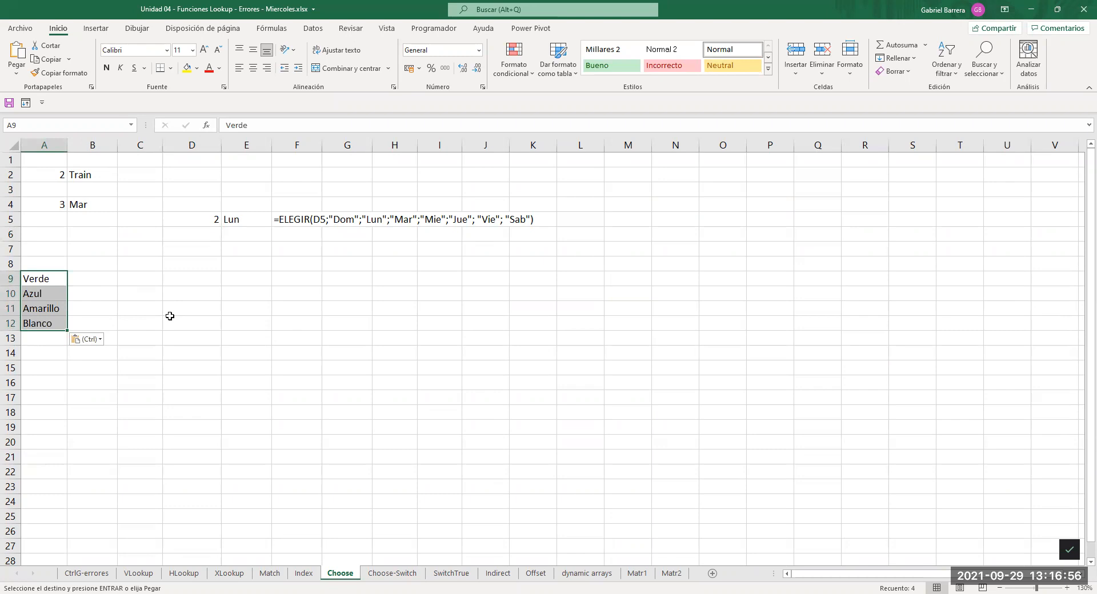
Fill cell C9 with yellow and enter the value 1 in it.
scroll(165, 309, "up", 1)
left_click(154, 290)
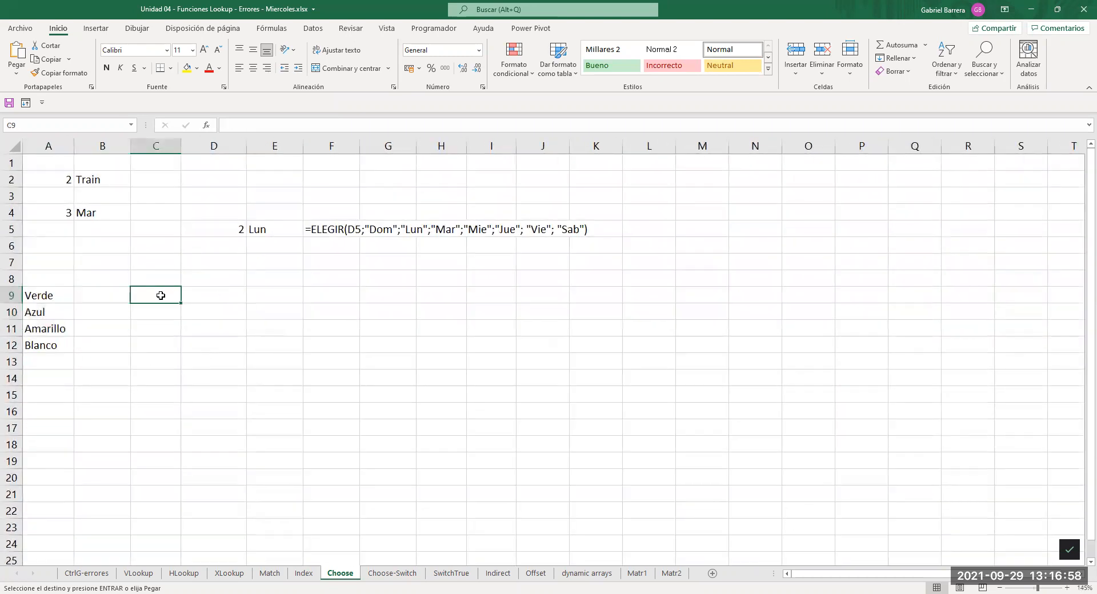
left_click(186, 68)
type("1")
key("Return")
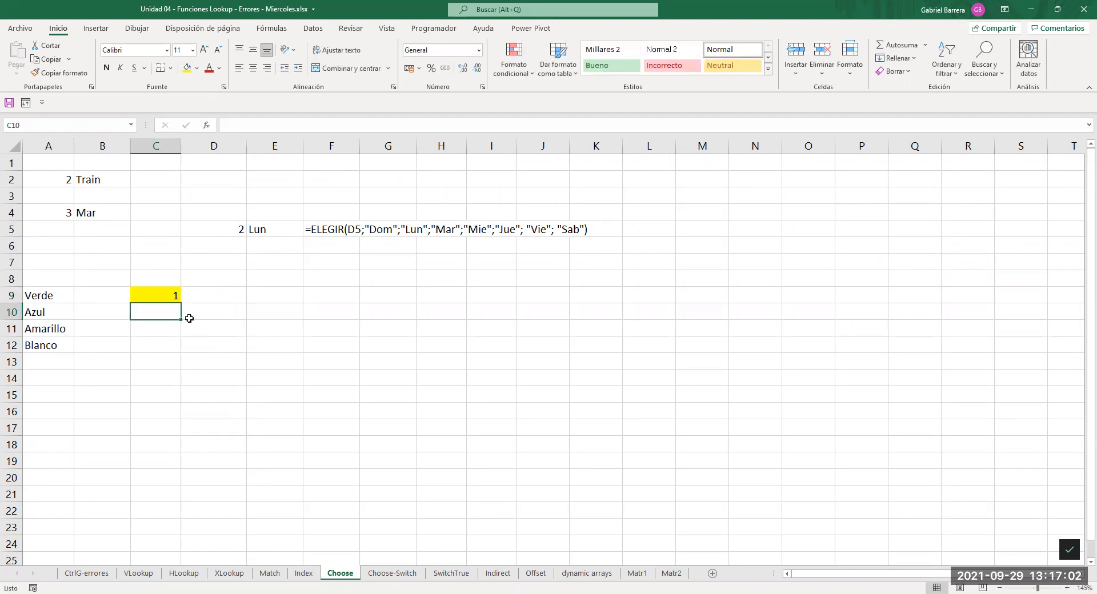
Enter the formula =ELEGIR(C9;A9:A12) in cell D9, using the color names as its value argument.
left_click(69, 296)
left_click(50, 314)
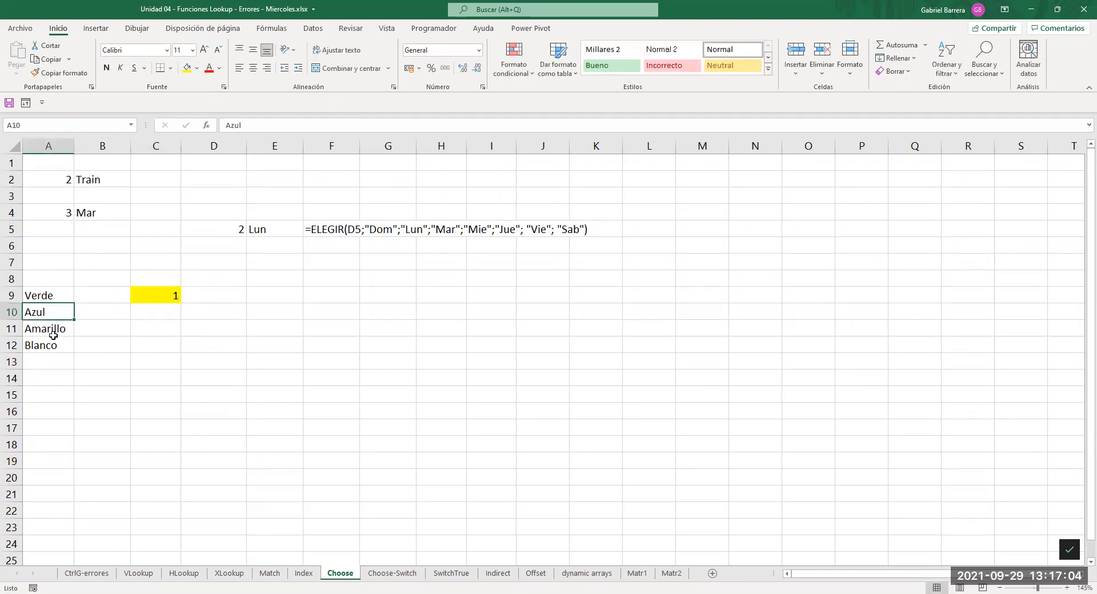
left_click(211, 298)
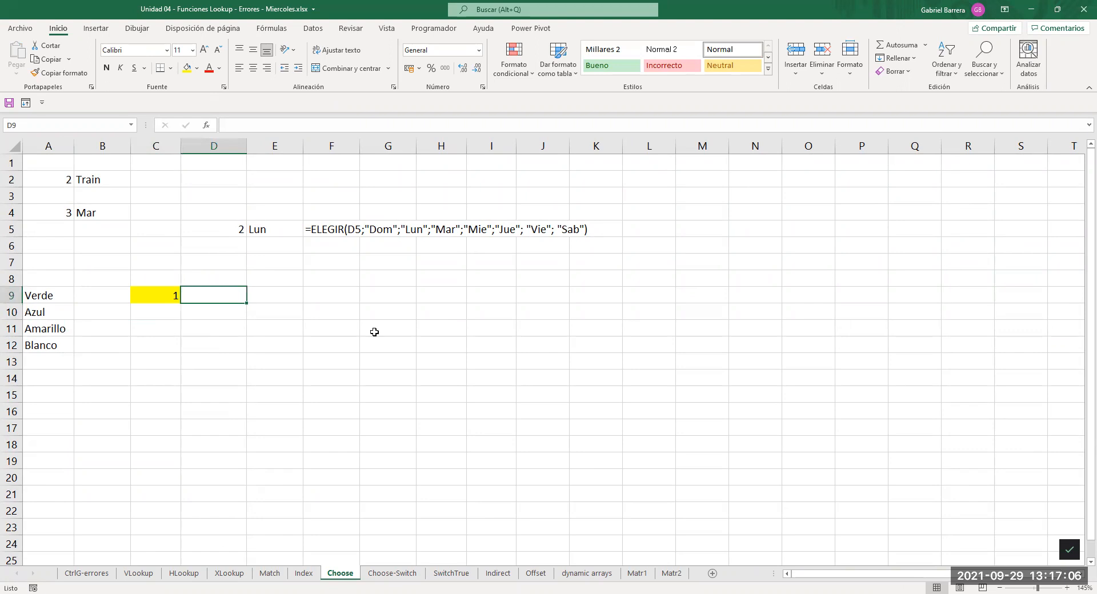
type("=ele")
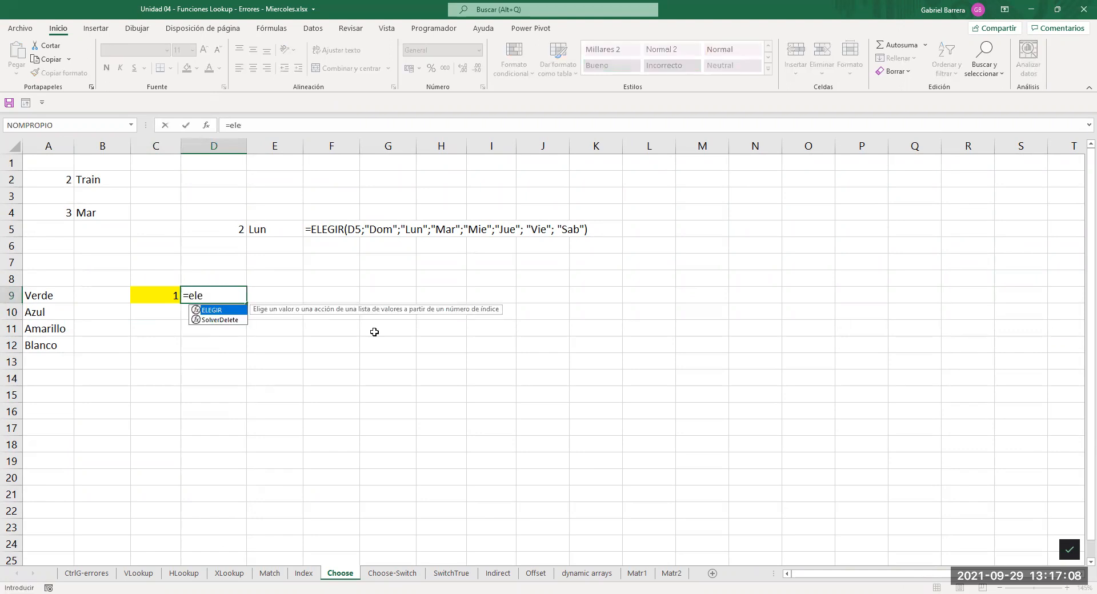
key("Tab")
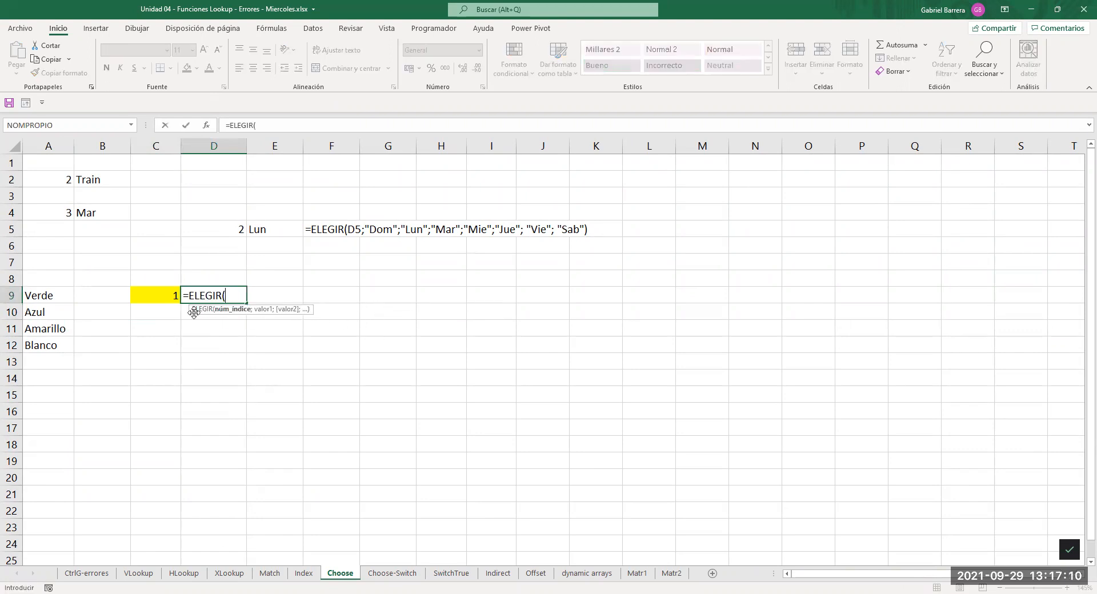
left_click(155, 298)
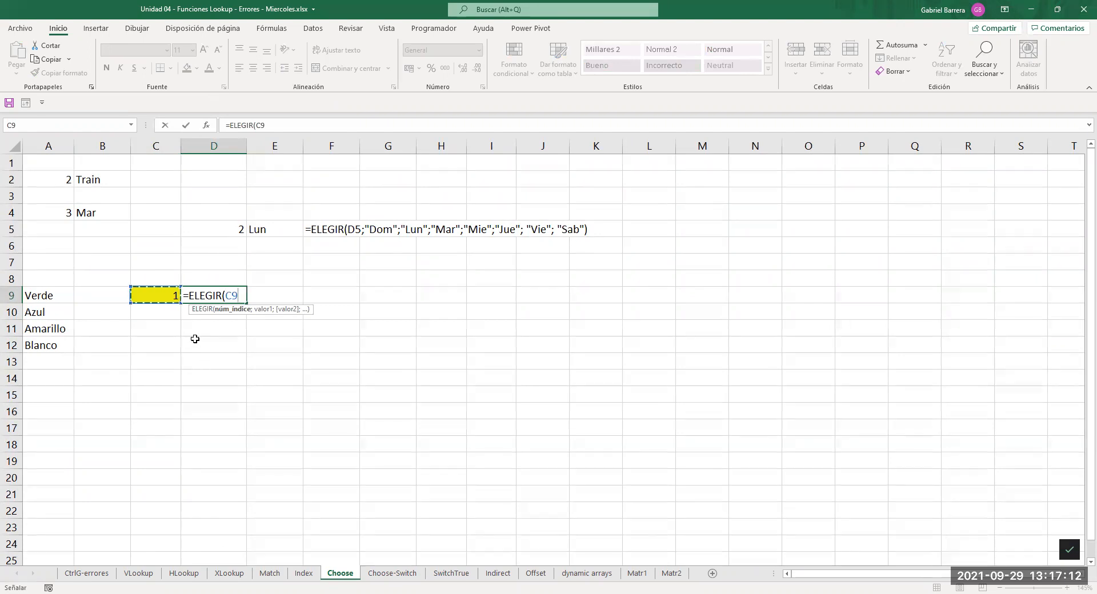
type(";")
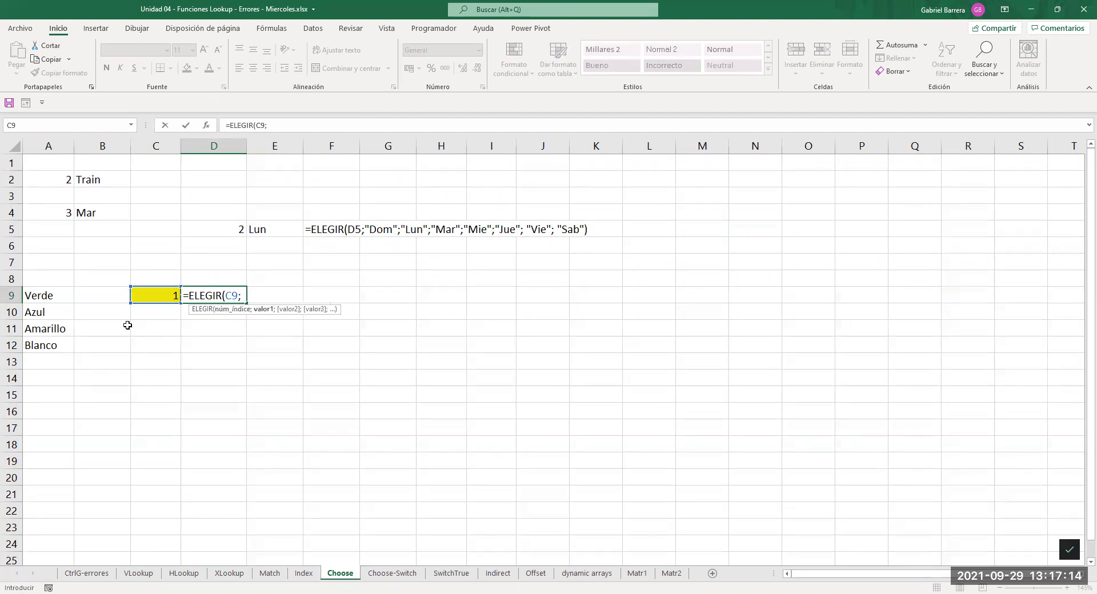
left_click(42, 295)
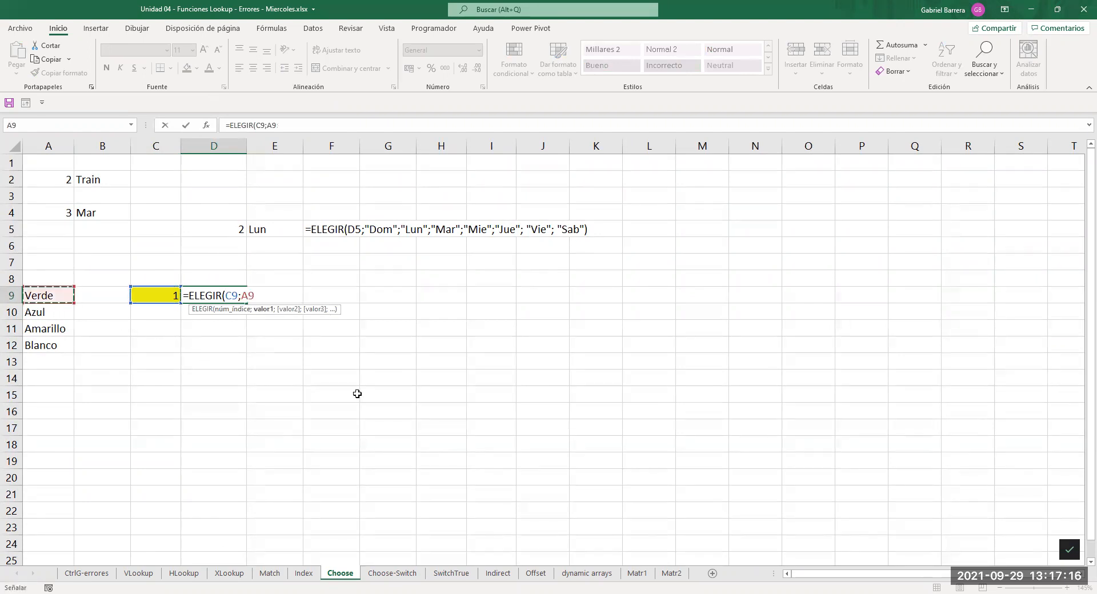
key("shift+Down")
key("shift+Down")
key("shift+Down")
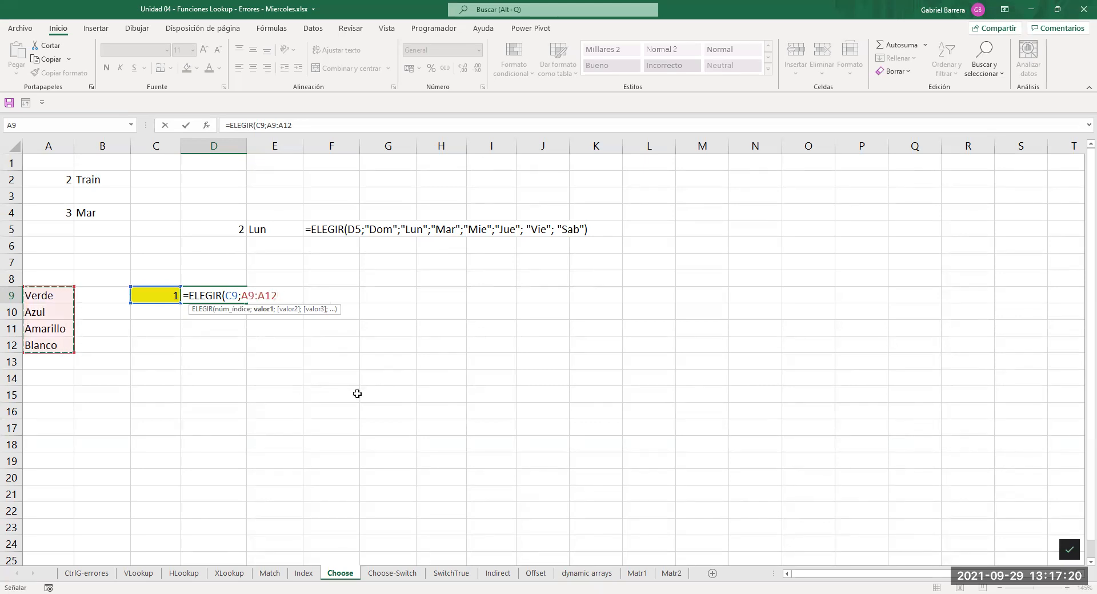
type(")")
key("Return")
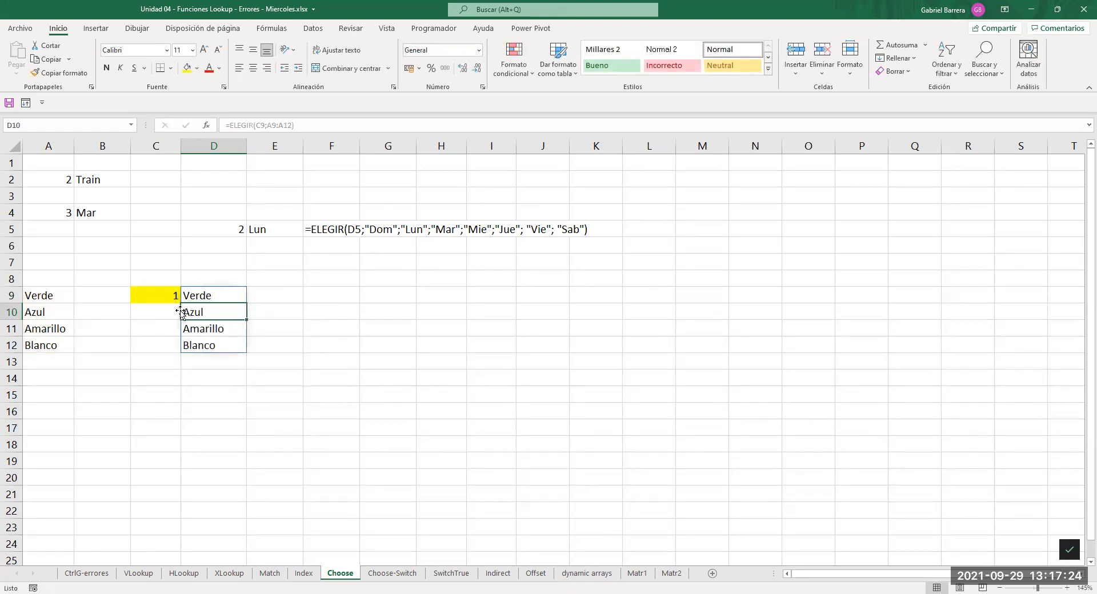
Change the font color of the color example range A8:K16 to red.
left_click(159, 296)
left_click(216, 297)
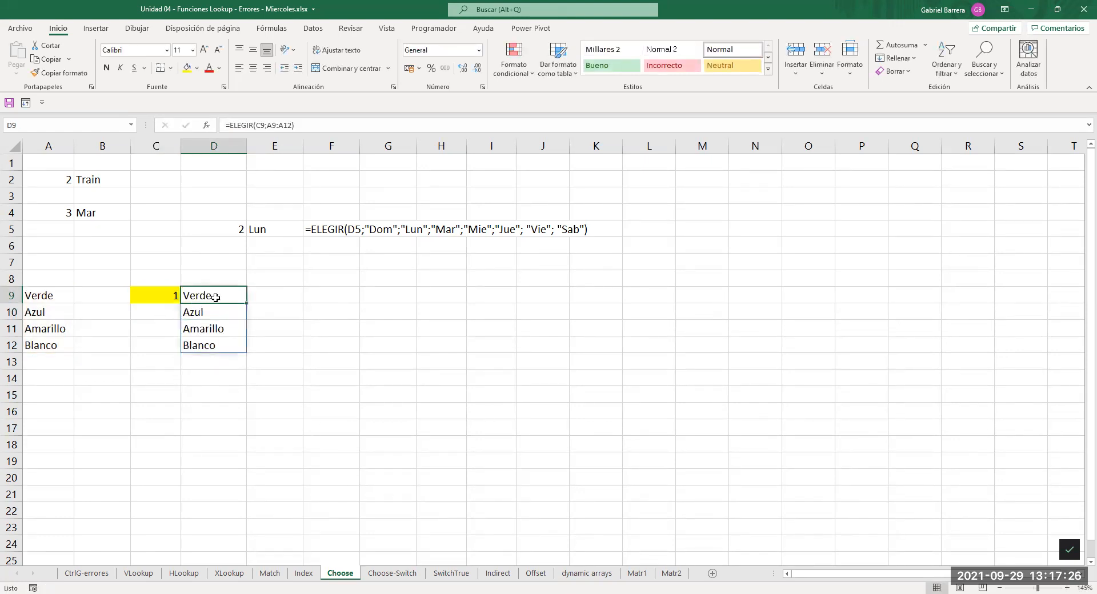
left_click_drag(61, 296, 58, 347)
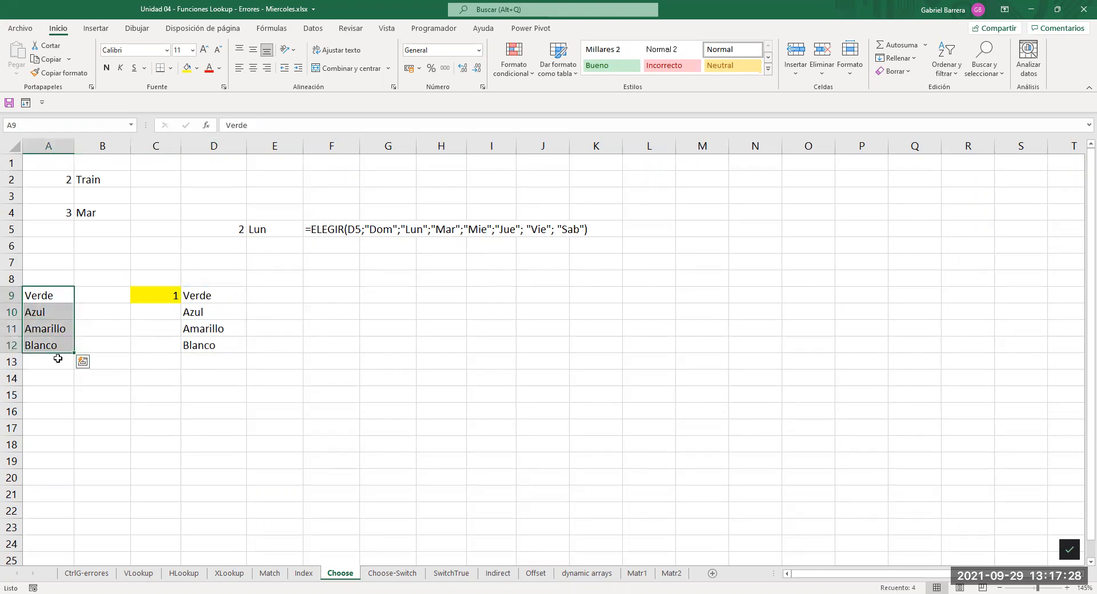
left_click_drag(54, 278, 607, 406)
left_click(209, 68)
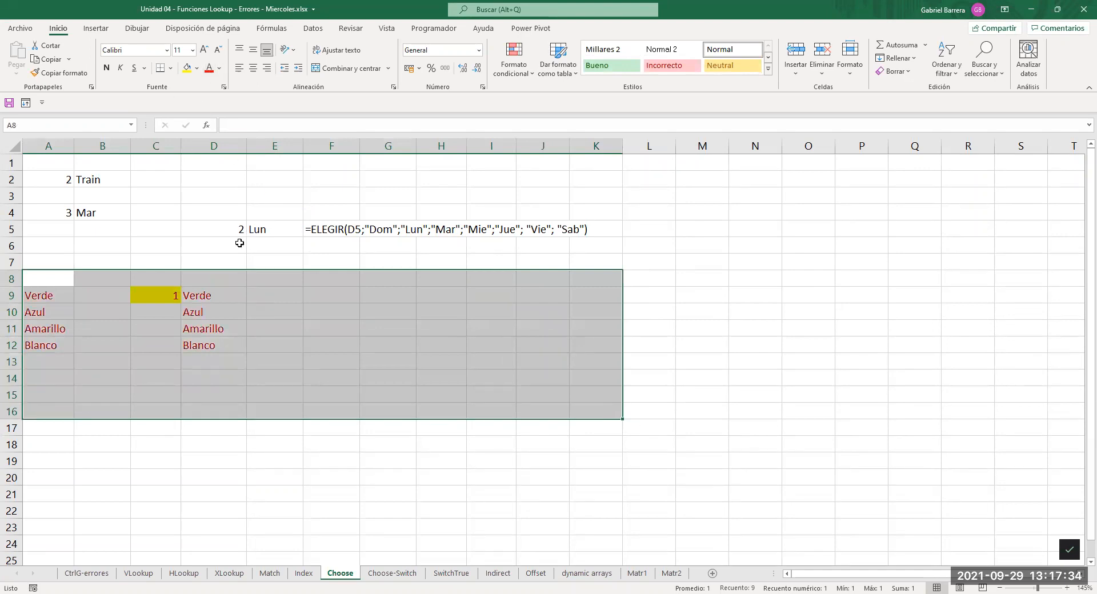
left_click(296, 276)
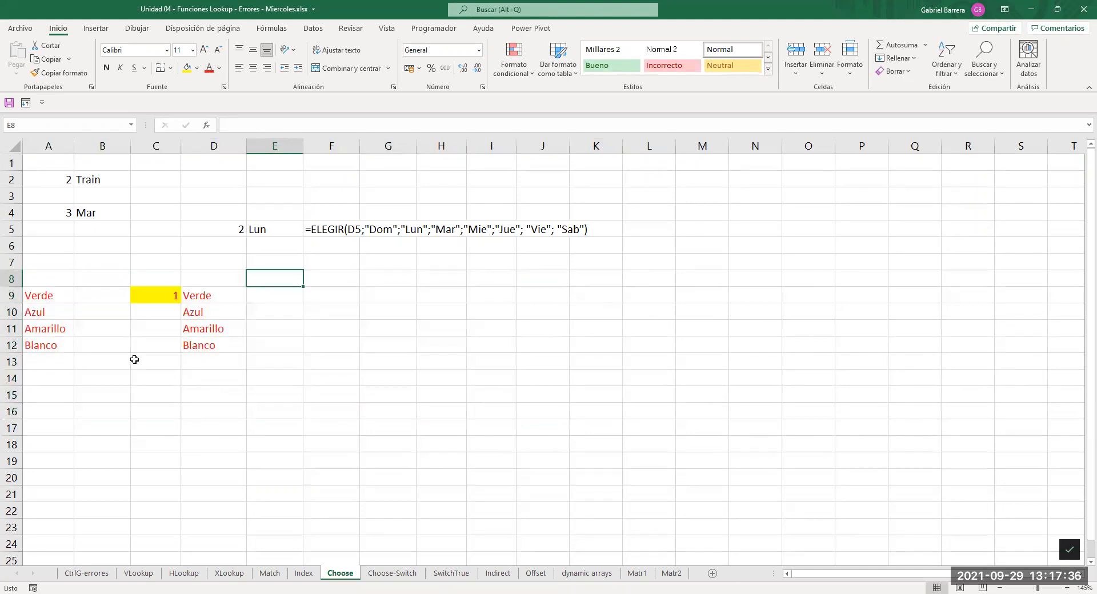
left_click(135, 359)
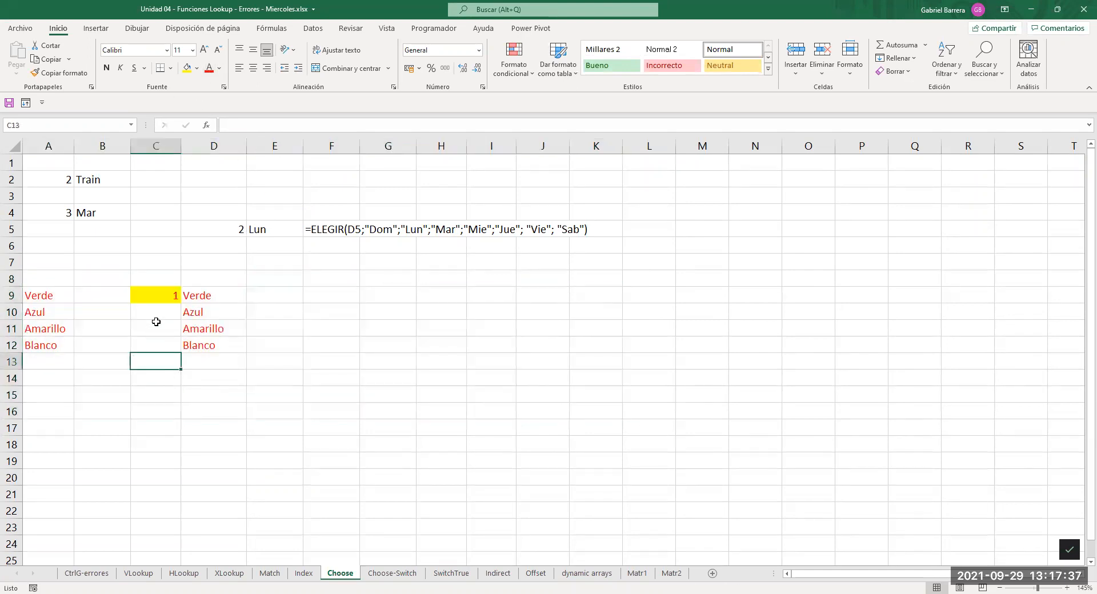
left_click(39, 297)
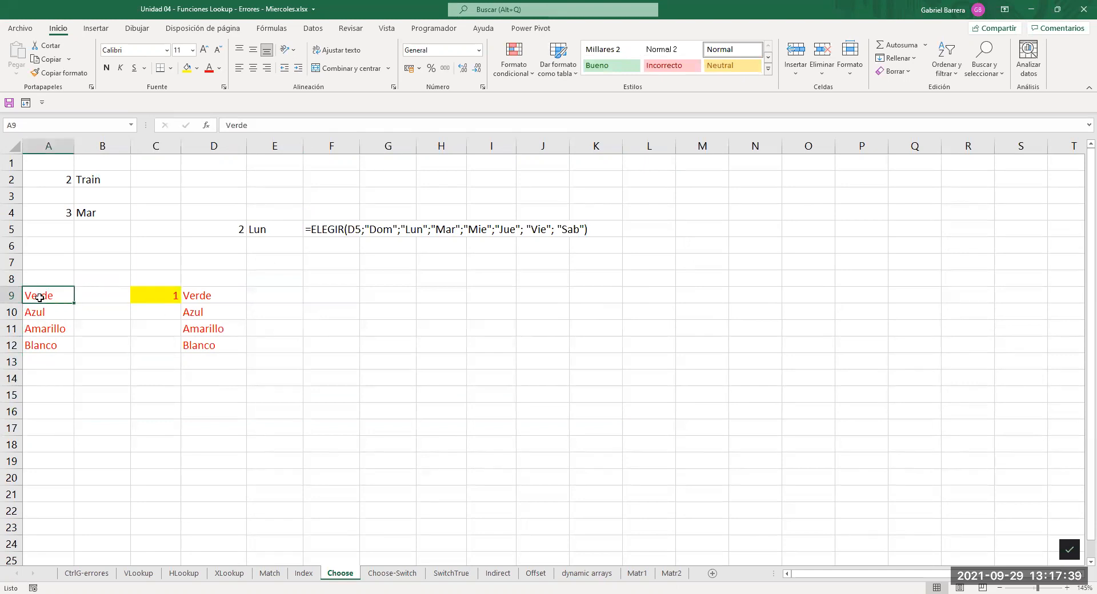
Display the text of the D9 formula in cell E9 with FORMULATEXTO.
left_click(215, 288)
key("ctrl+shift+Down")
left_click(279, 289)
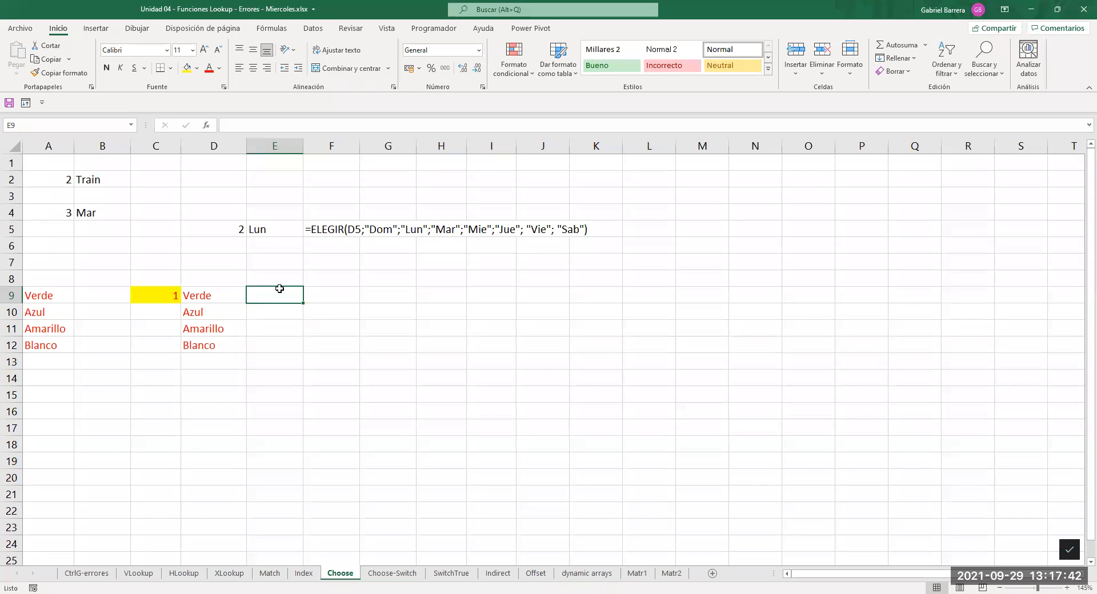
type("=")
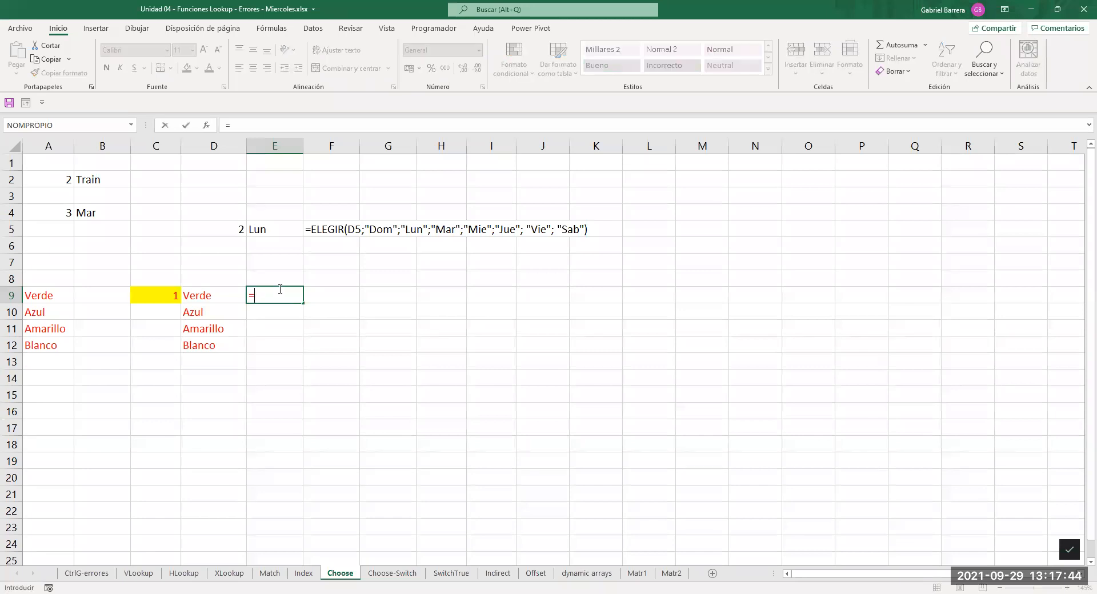
type("FORMULATEXTO(")
left_click(223, 295)
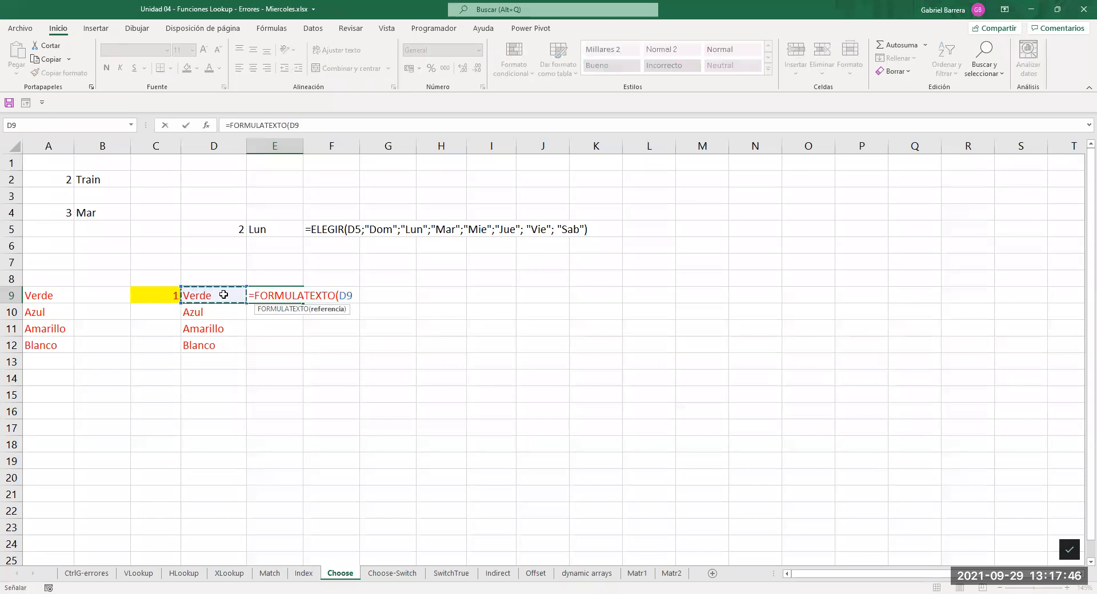
key("Return")
Set the index value in the yellow cell C9 to 2.
left_click(160, 295)
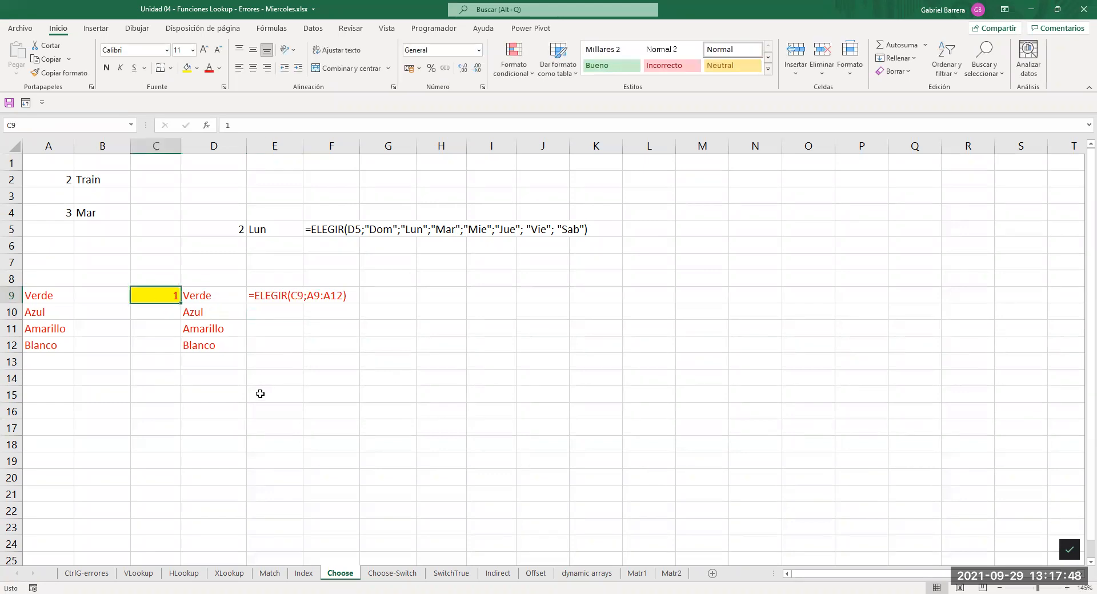
type("2")
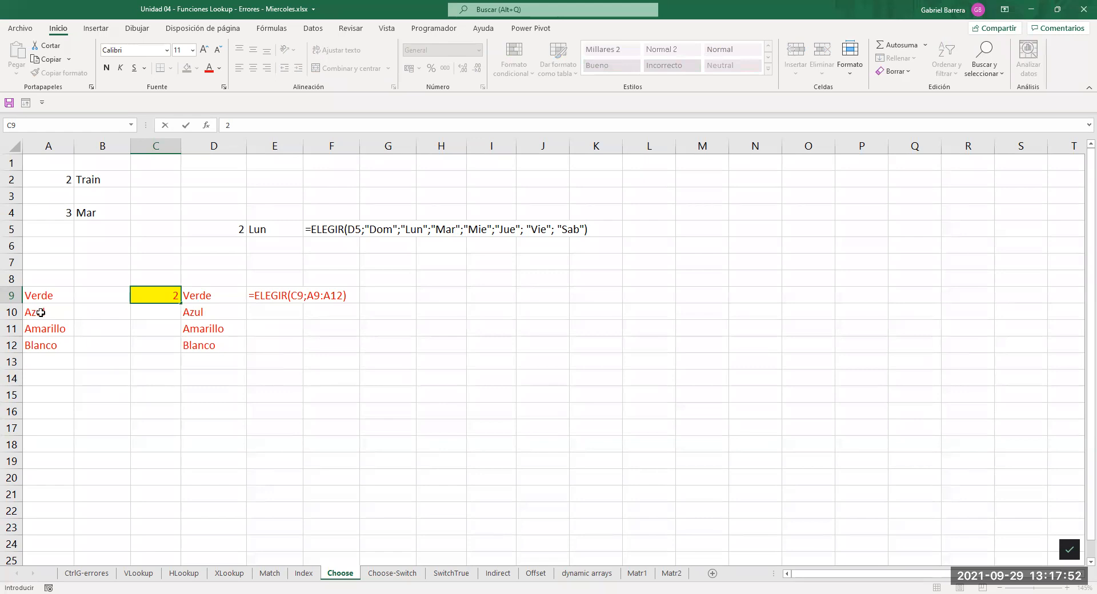
key("Return")
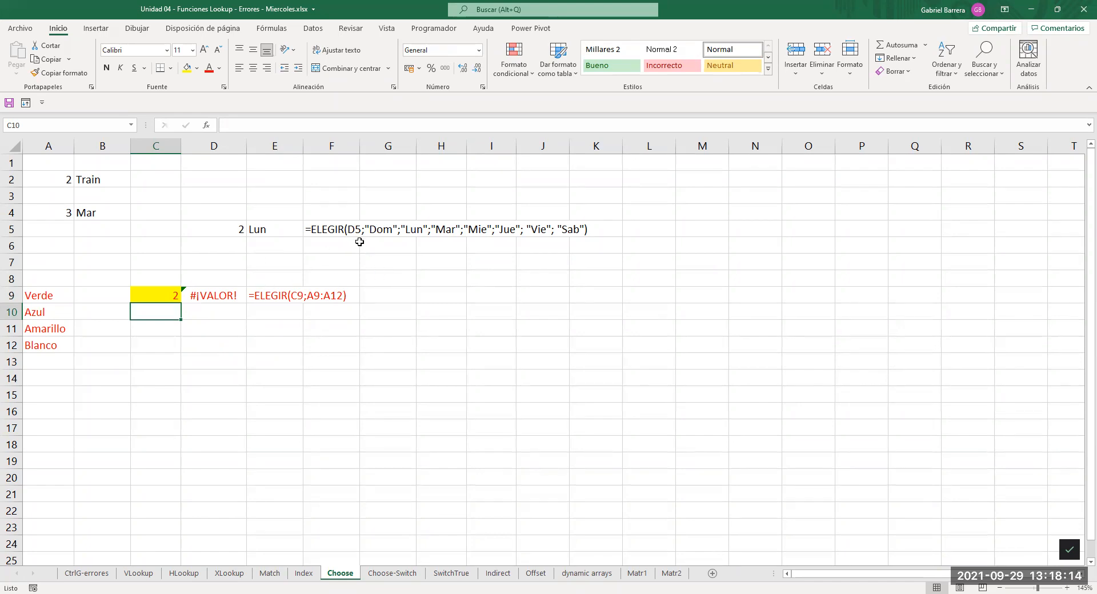
Set C9 to 1 and back to 2 to compare the results of the ELEGIR formula in D9.
left_click(158, 296)
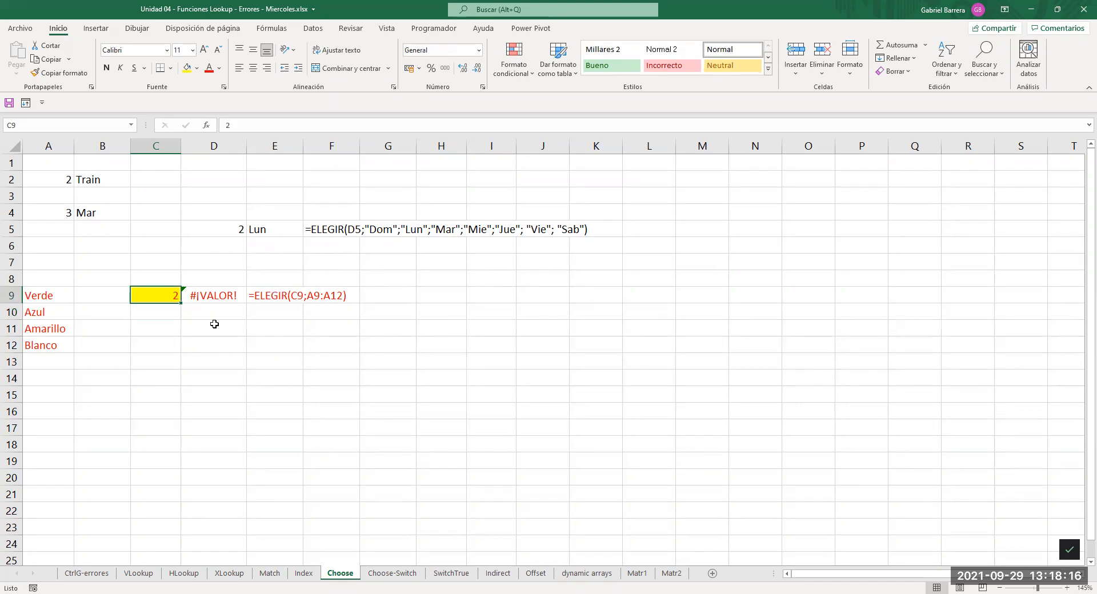
type("1")
key("Return")
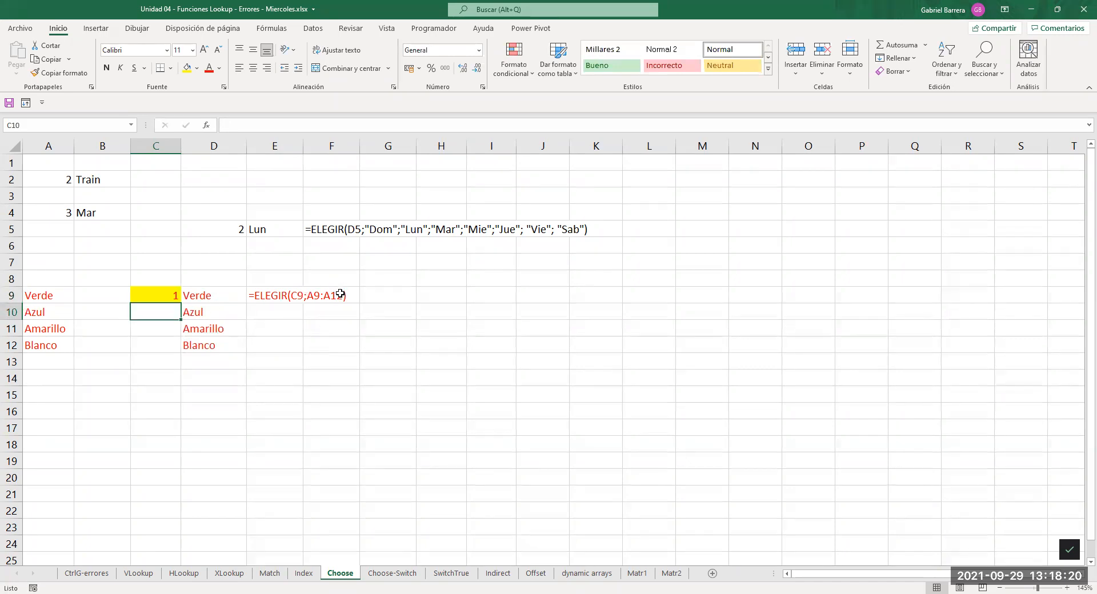
left_click(162, 295)
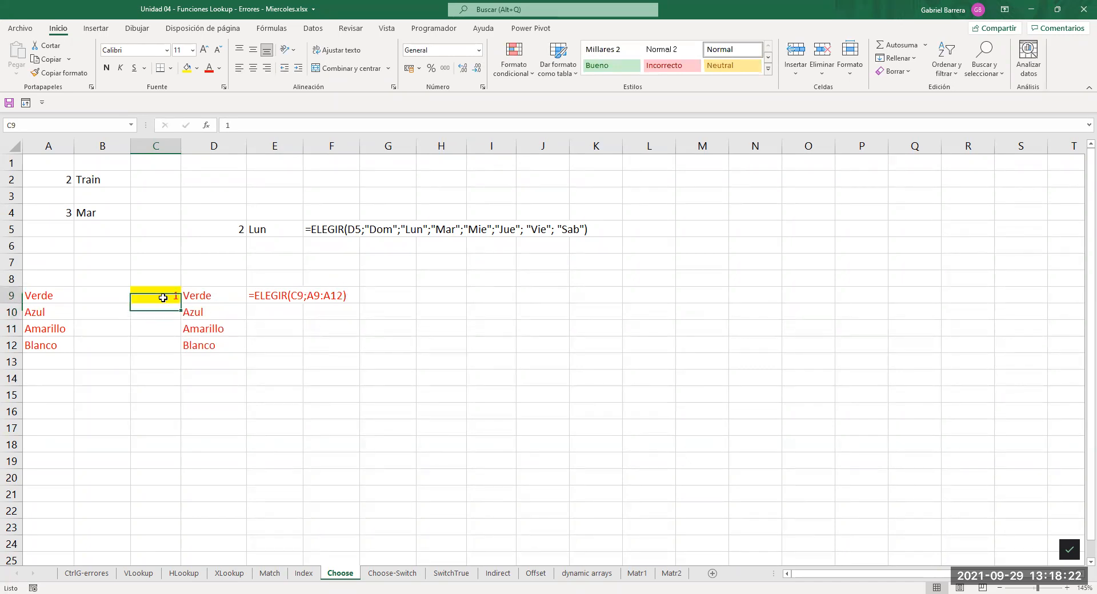
type("2")
key("Return")
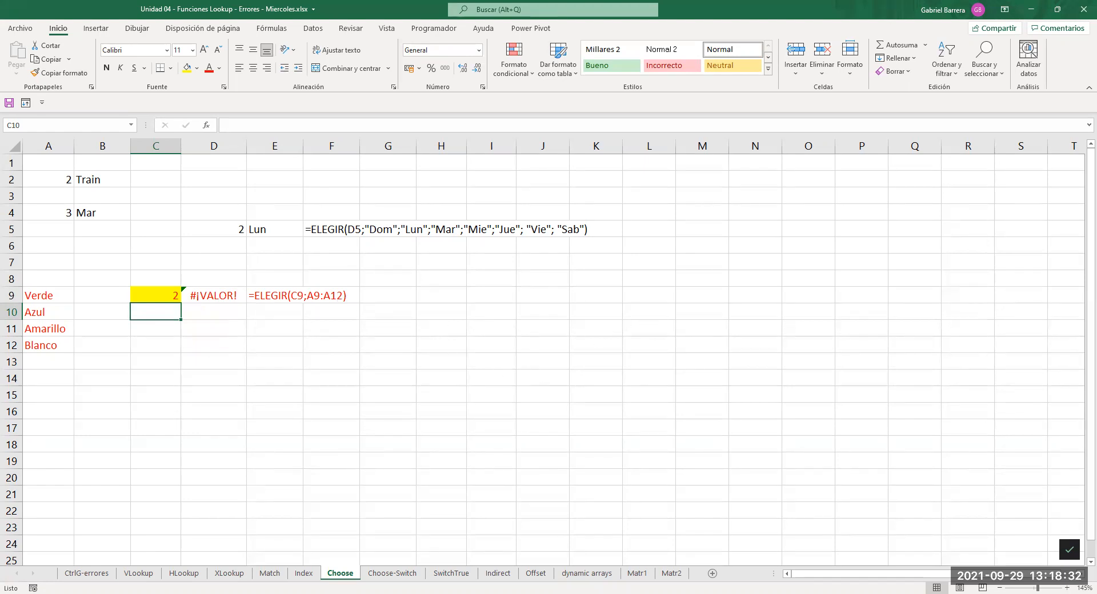
Enter the English number words One, Two, Three, Four and Five in cells I9:I13.
key("alt+Tab")
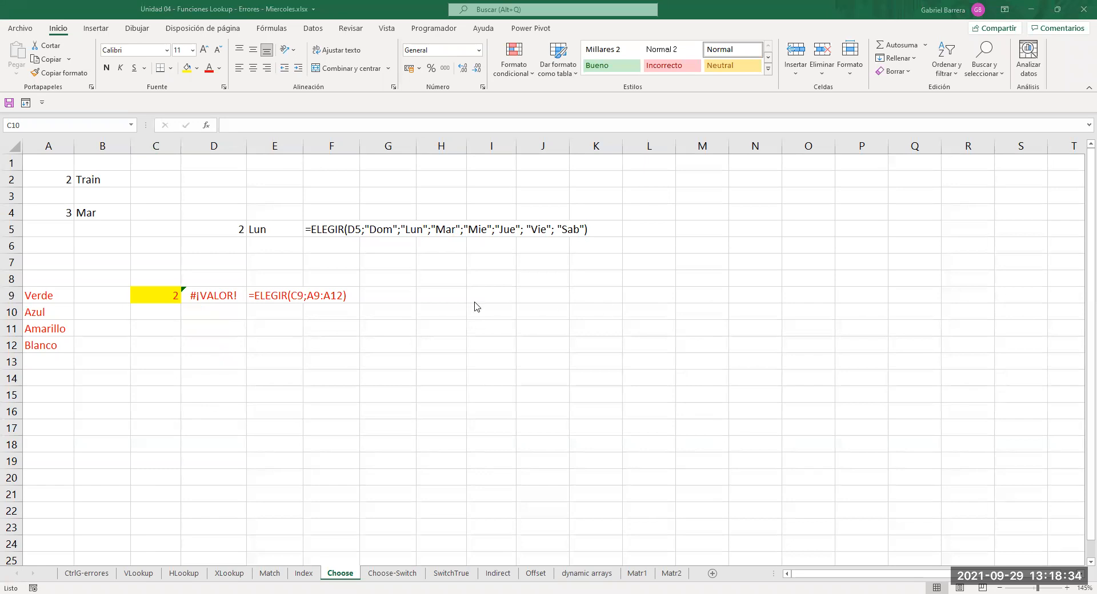
left_click(490, 289)
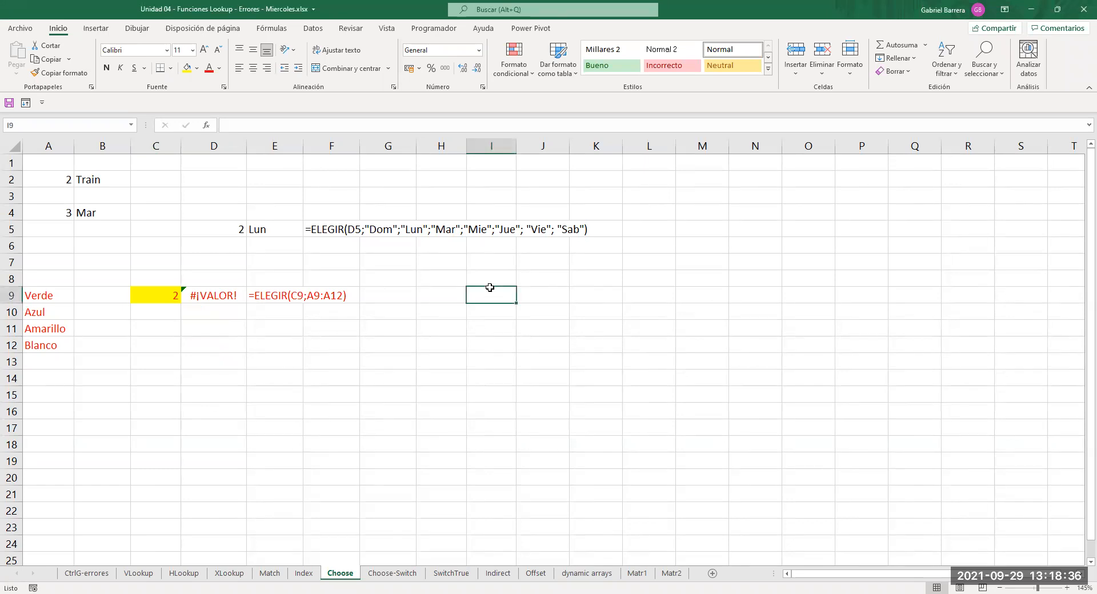
left_click(840, 466, "shift")
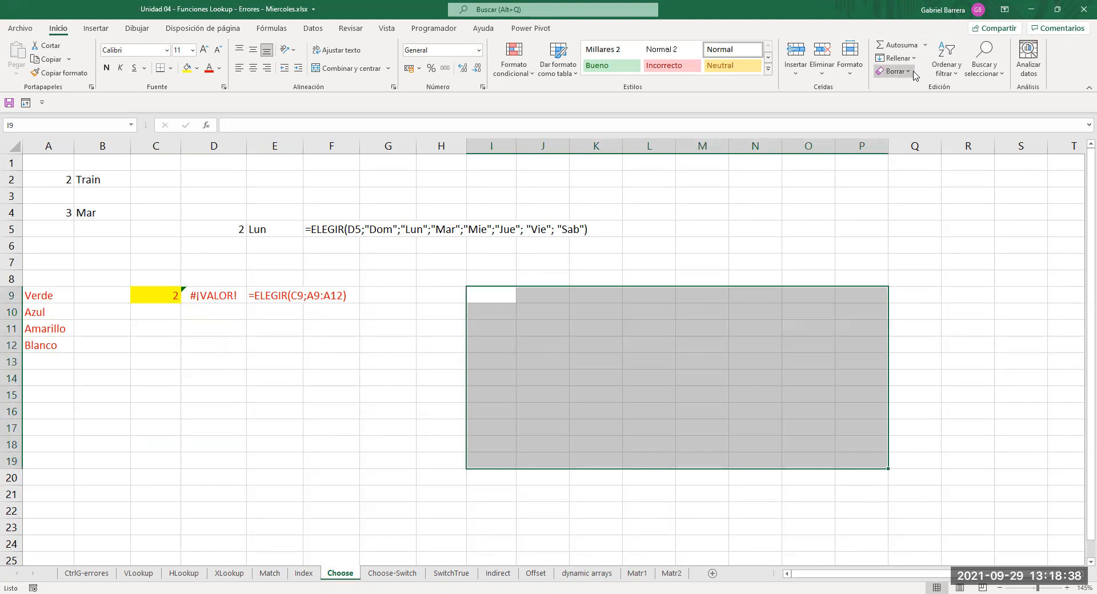
left_click(505, 298)
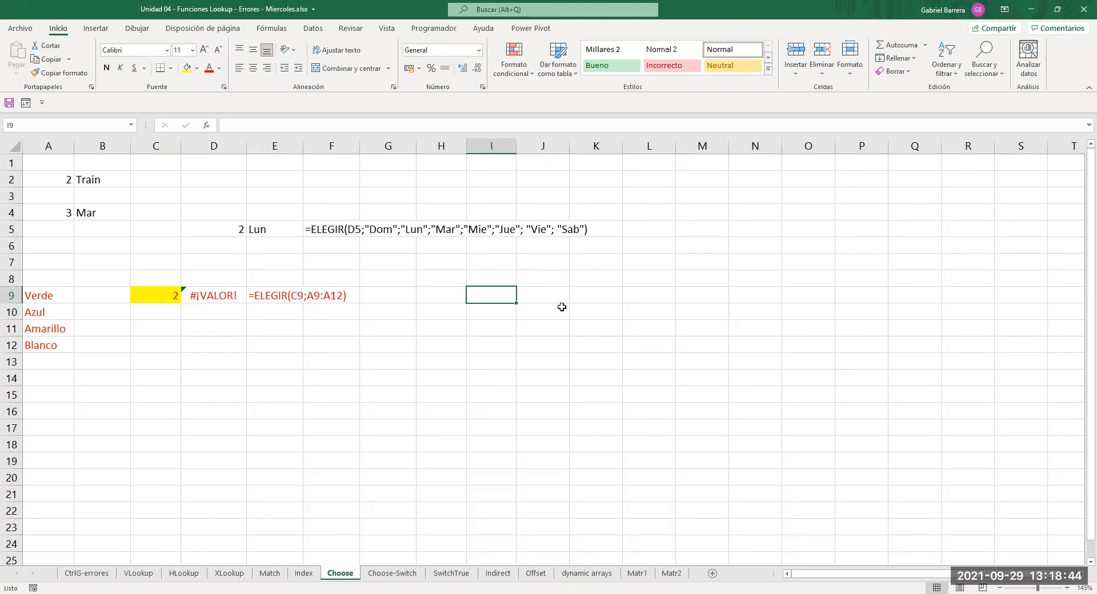
type("One")
key("Return")
type("Two")
key("Return")
type("Three")
key("Return")
type("Four")
key("Return")
type("F")
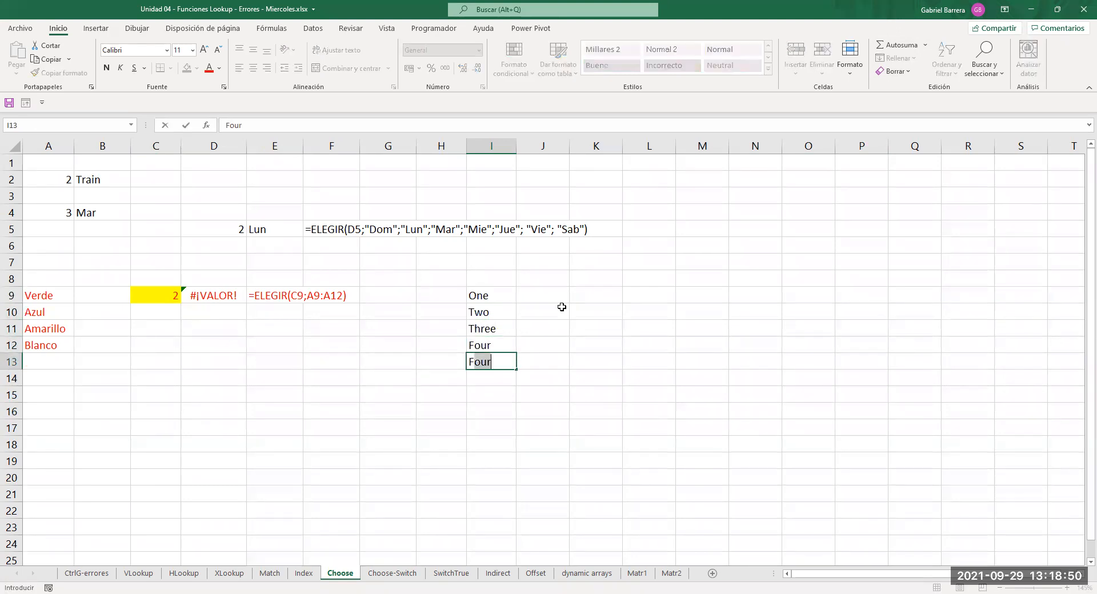
type("ive")
key("Return")
key("Left")
type("Uno")
key("Return")
key("ctrl+z")
Enter the Spanish number words Uno, Dos, Tres, Cuatro and Cinco in cells J9:J13.
key("Right")
key("Right")
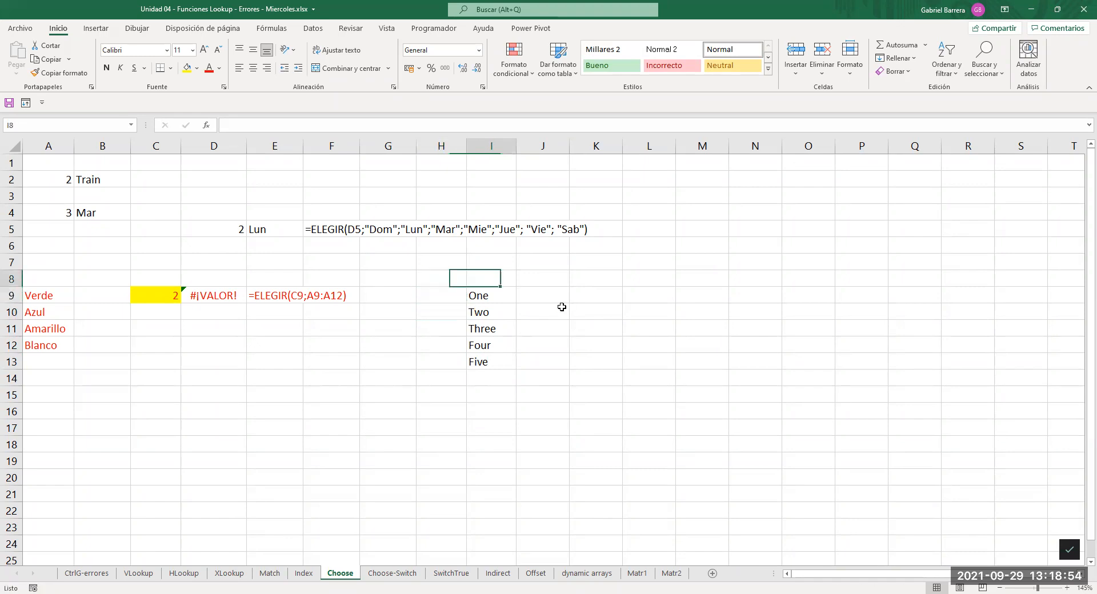
type("Uno")
key("Return")
type("Dos")
key("Return")
type("Tres")
key("ctrl+Return")
key("Return")
type("Cuatro")
key("Return")
type("Cinc")
key("Return")
Enter the Roman numerals I, II, III, IV and V in cells K9:K13.
key("Up")
key("Up")
key("Up")
key("Up")
key("Up")
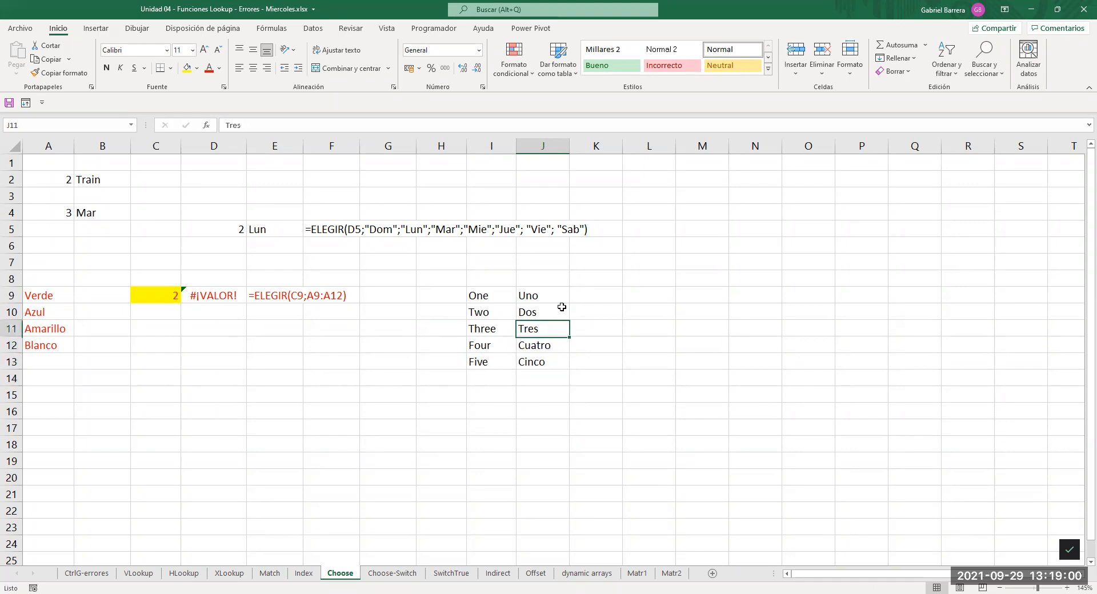
key("Right")
type("I")
key("Return")
type("II")
key("Return")
type("II")
key("Return")
key("Up")
type("II")
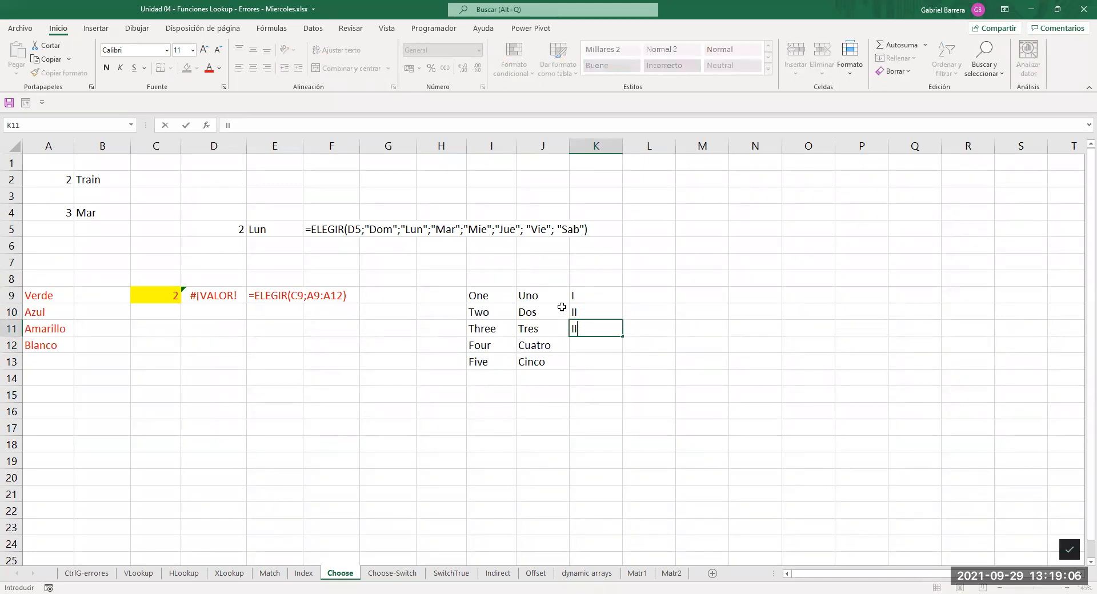
key("Return")
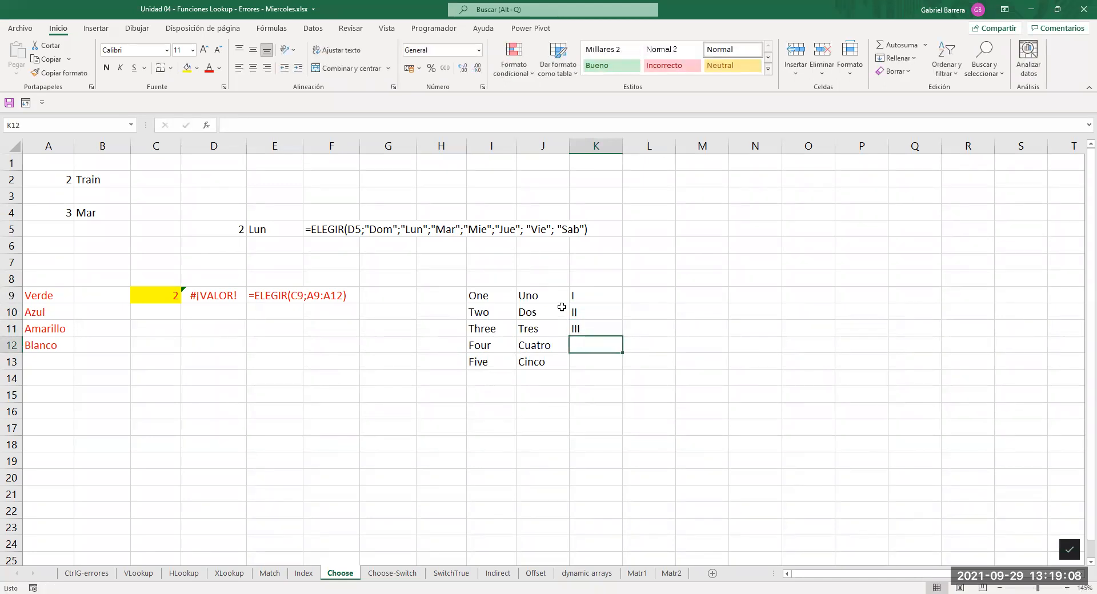
type("IV")
key("Return")
type("V")
key("Return")
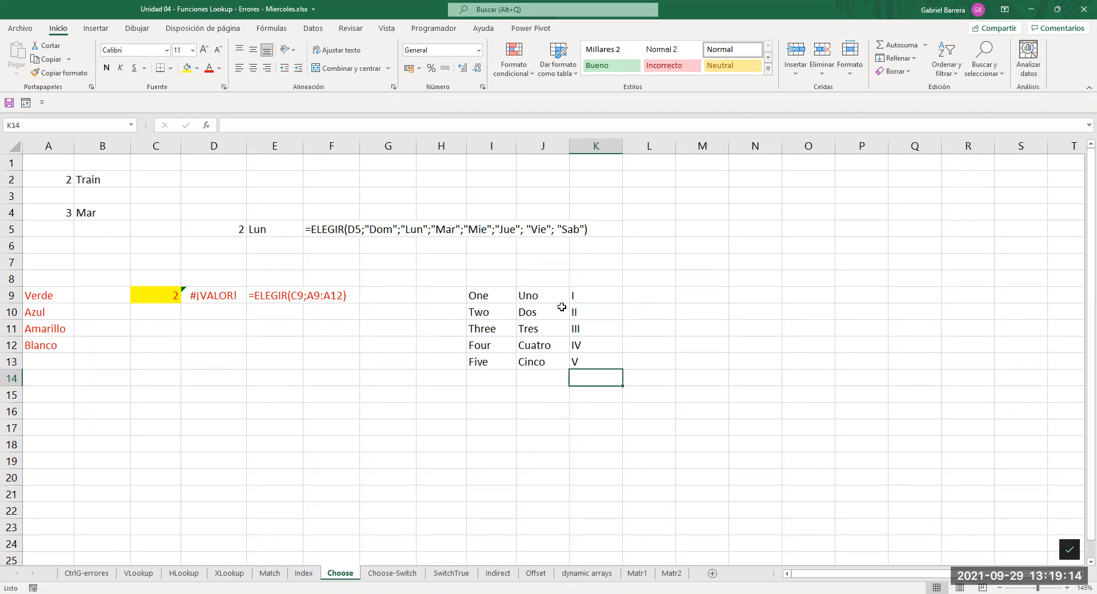
Enter the heading Tipo Numeracion in L8 and fill cell L9 with yellow.
left_click_drag(480, 295, 482, 345)
left_click_drag(550, 304, 556, 348)
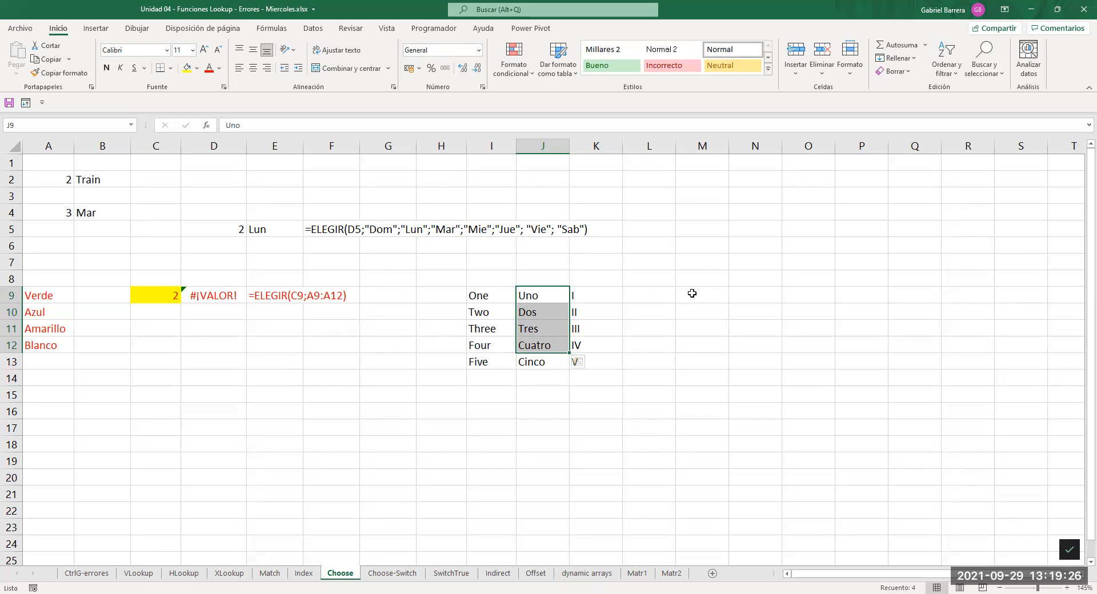
left_click(658, 293)
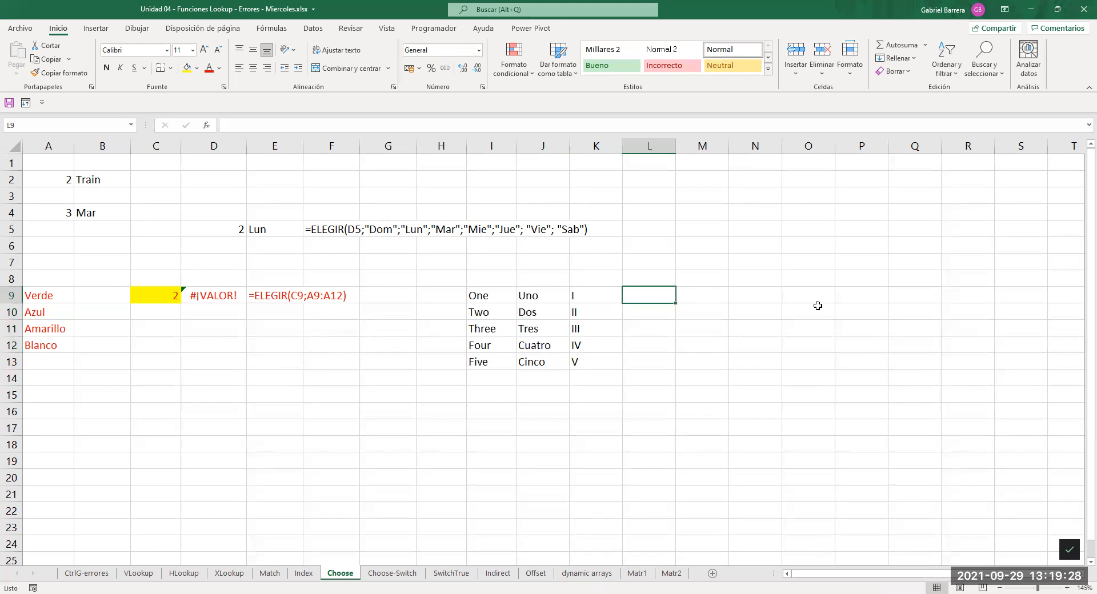
key("Up")
type("Ele")
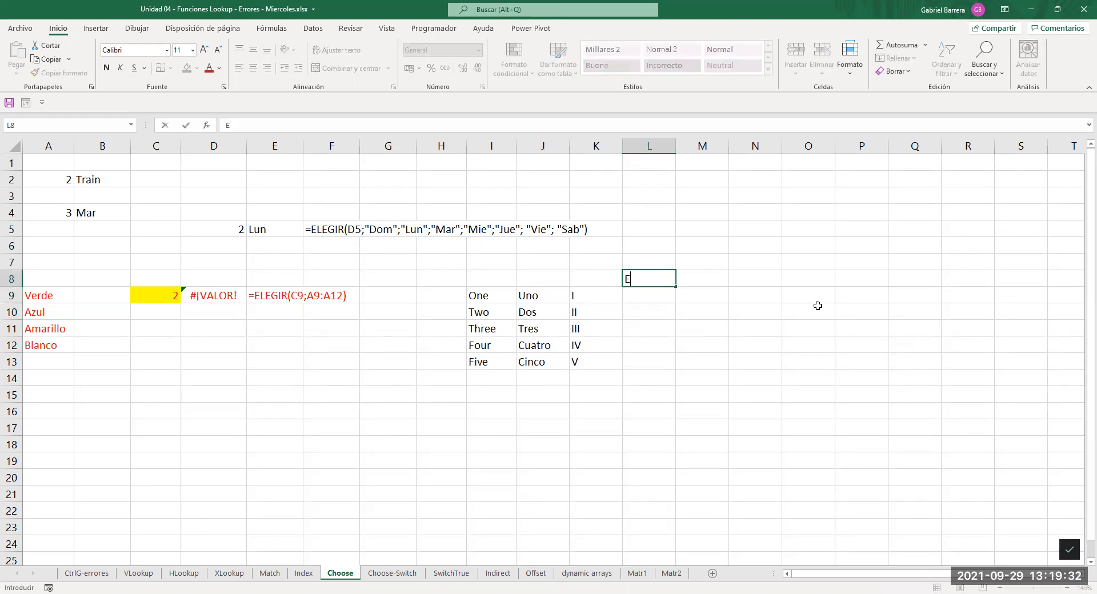
key("BackSpace")
key("BackSpace")
type("Tipo Numeracion")
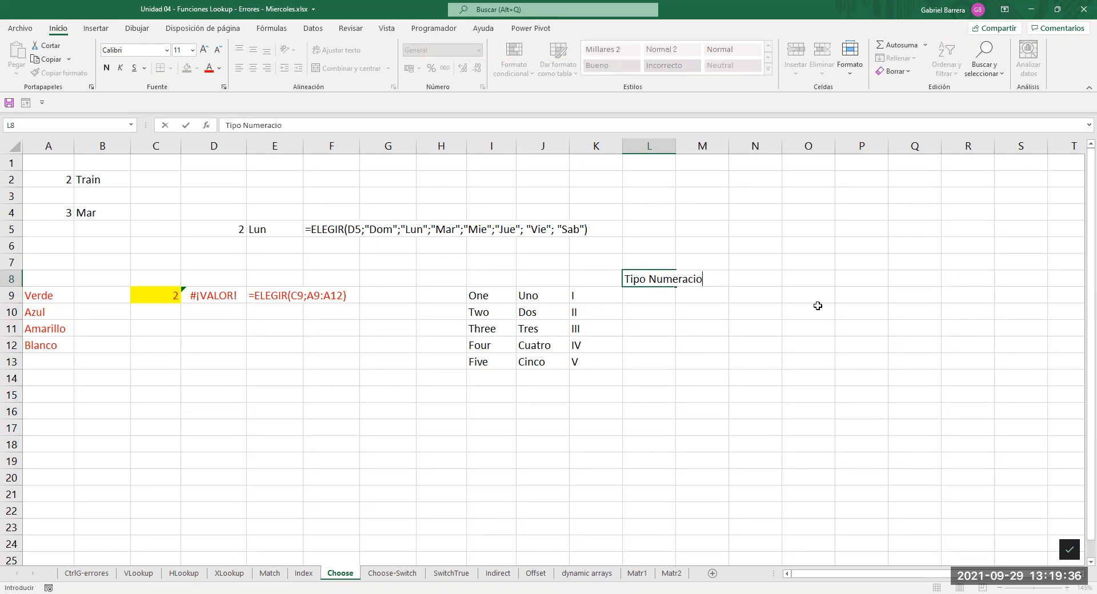
key("Return")
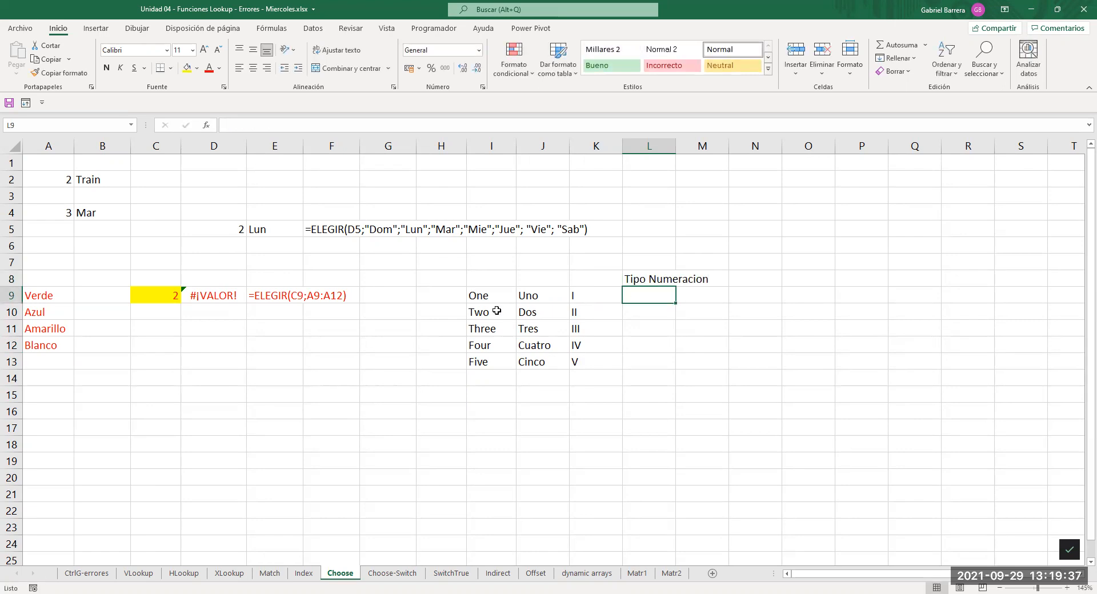
left_click(187, 68)
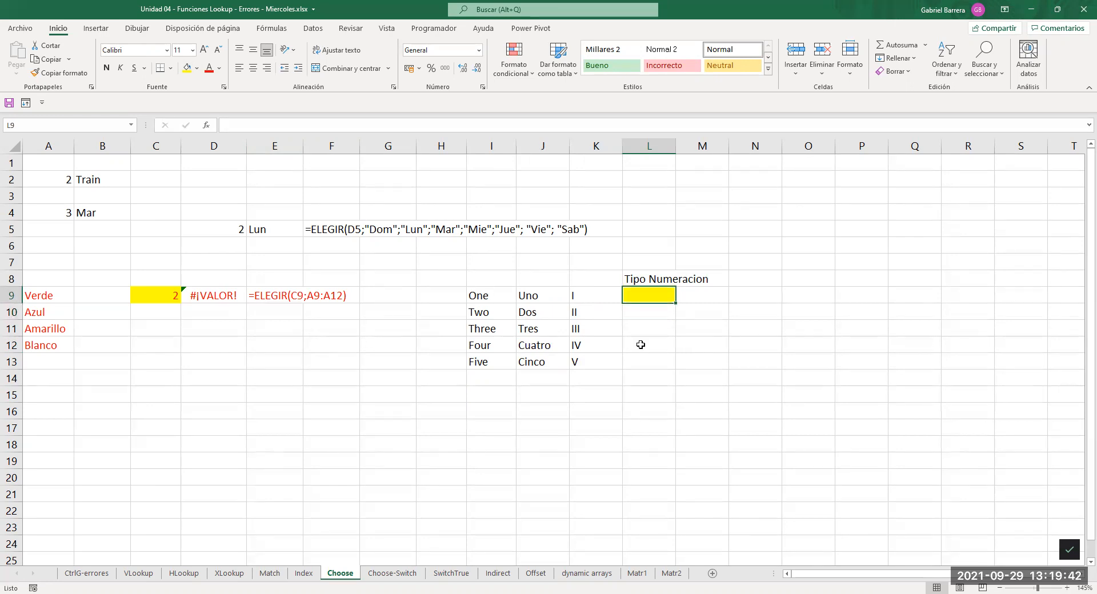
left_click(492, 275)
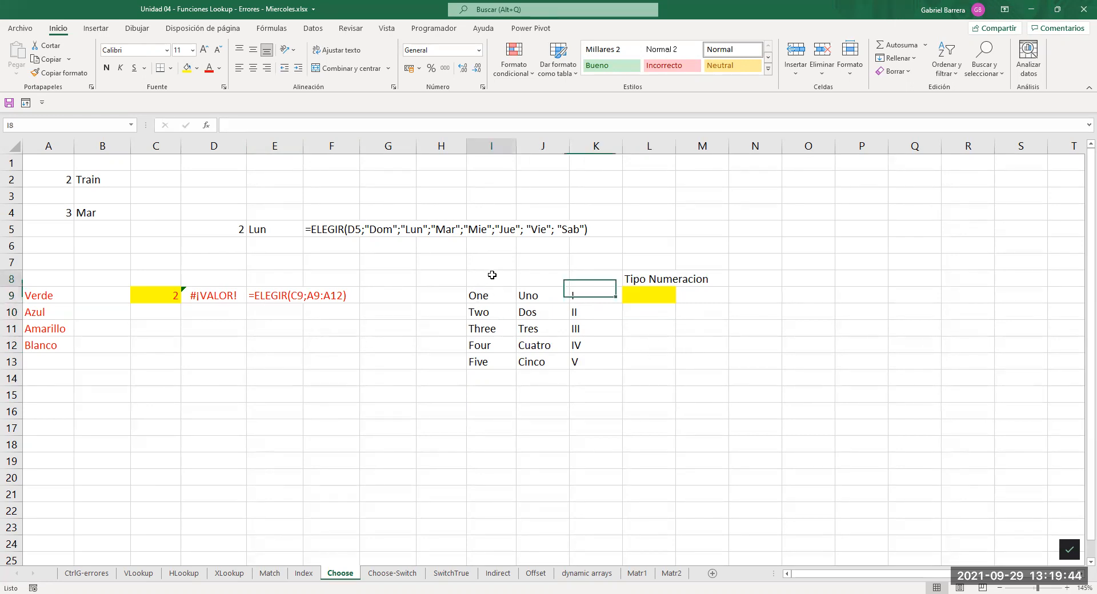
left_click(534, 277)
left_click(597, 277)
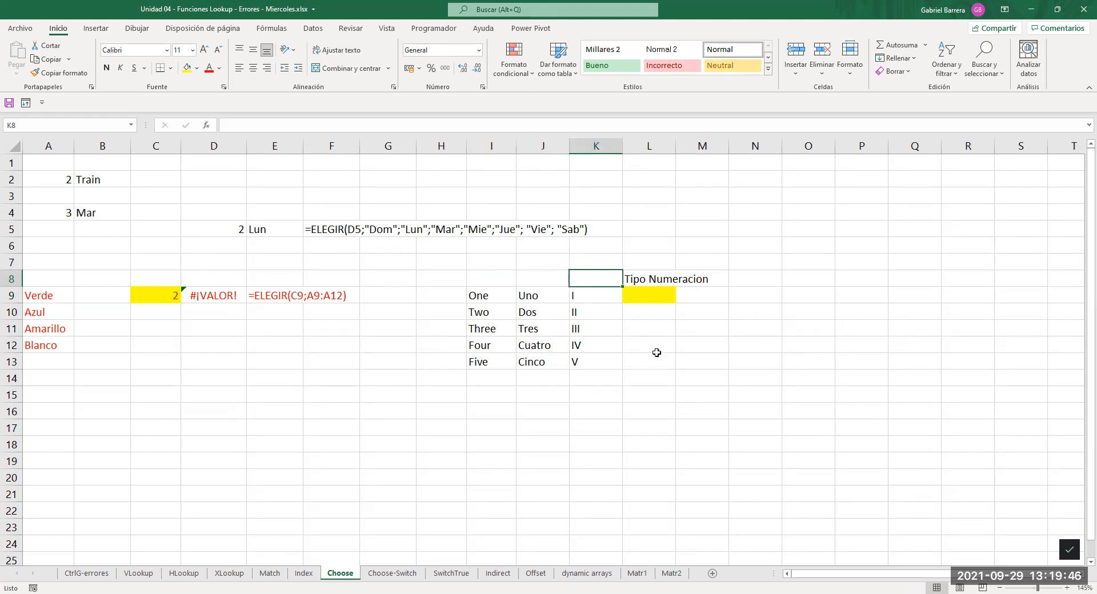
Add data validation to L9 that allows only whole numbers (Número entero) between 1 and 3.
left_click(638, 298)
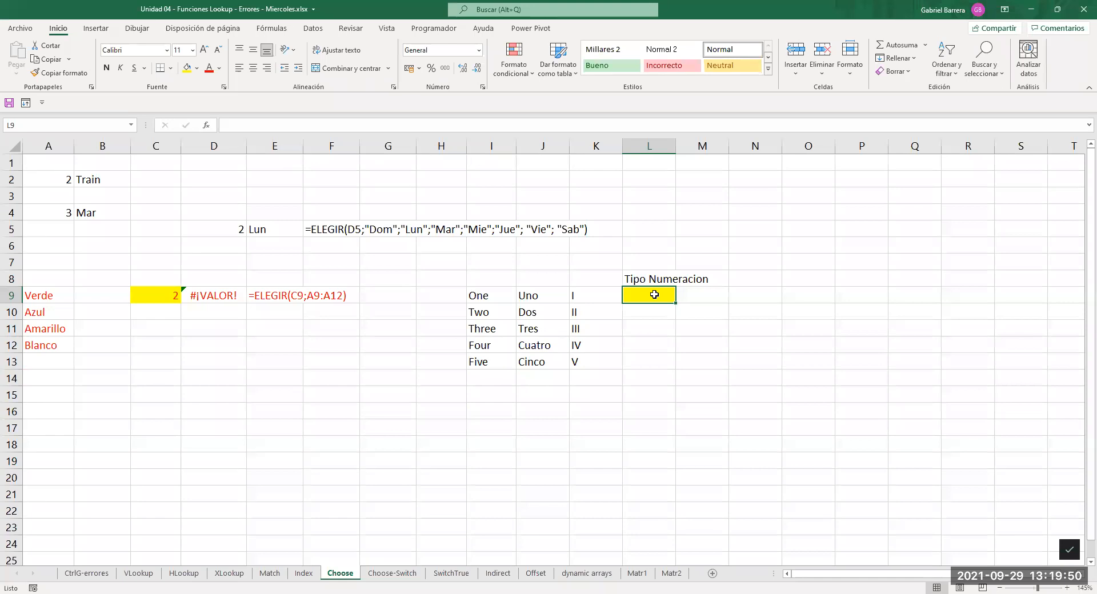
left_click(313, 28)
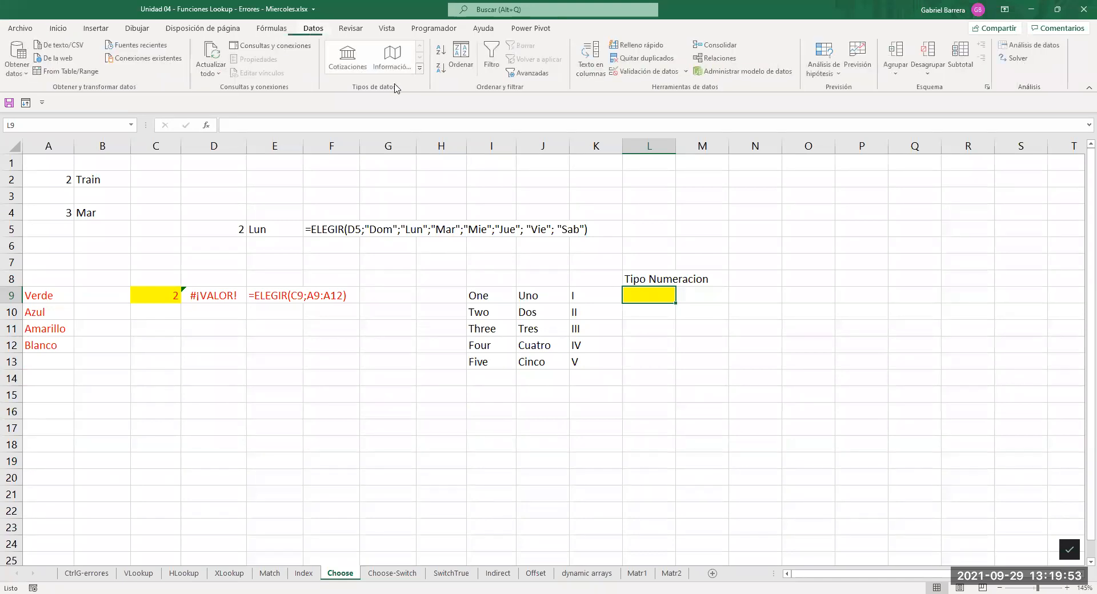
left_click(628, 76)
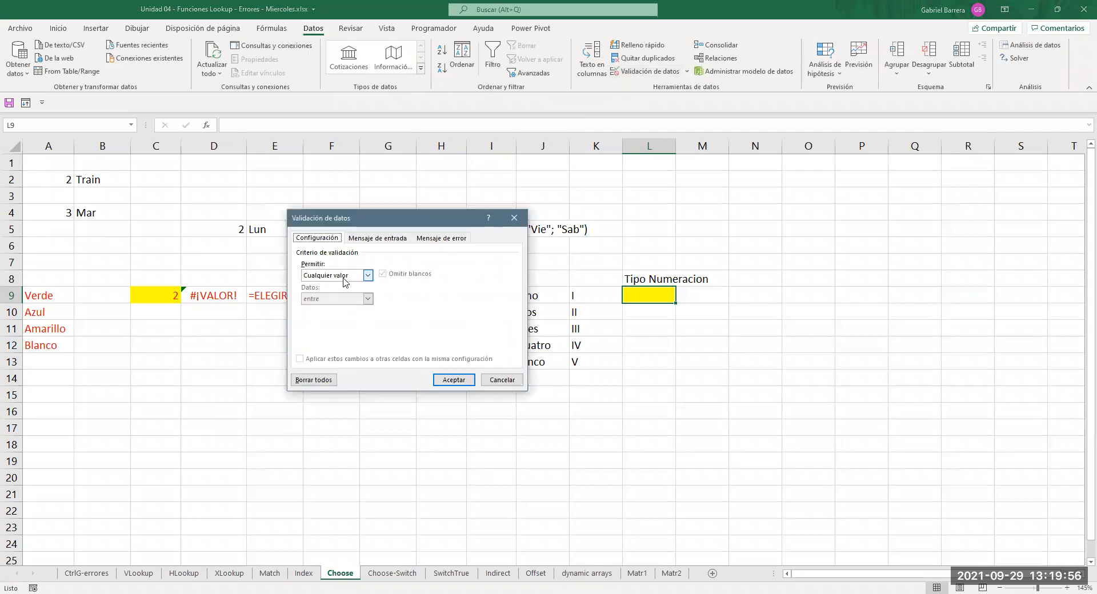
left_click(345, 276)
left_click(335, 293)
left_click(335, 324)
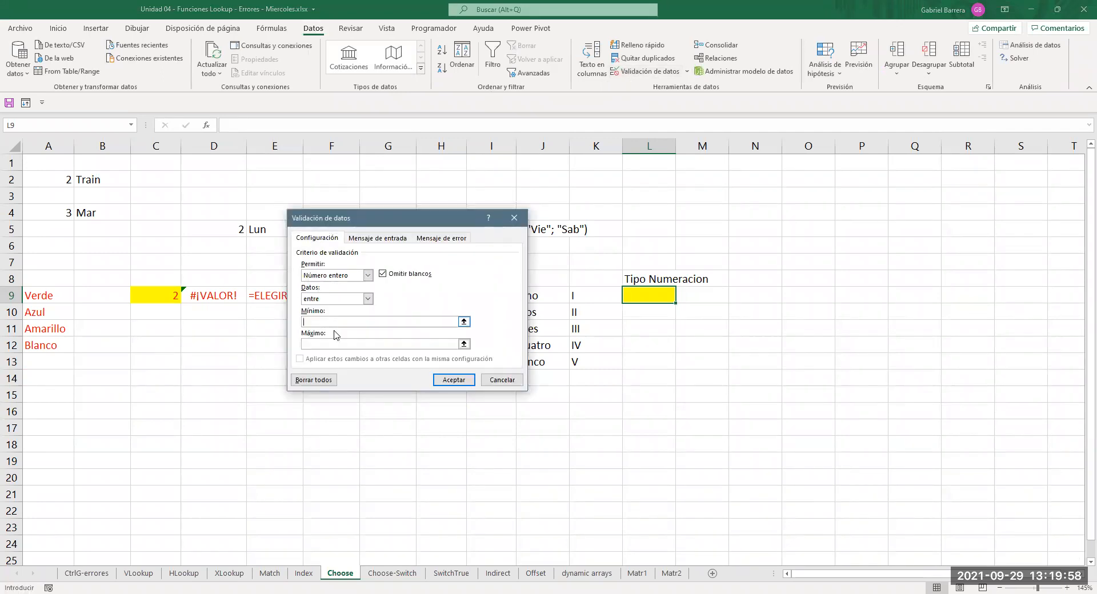
type("1")
left_click(335, 343)
left_click(454, 380)
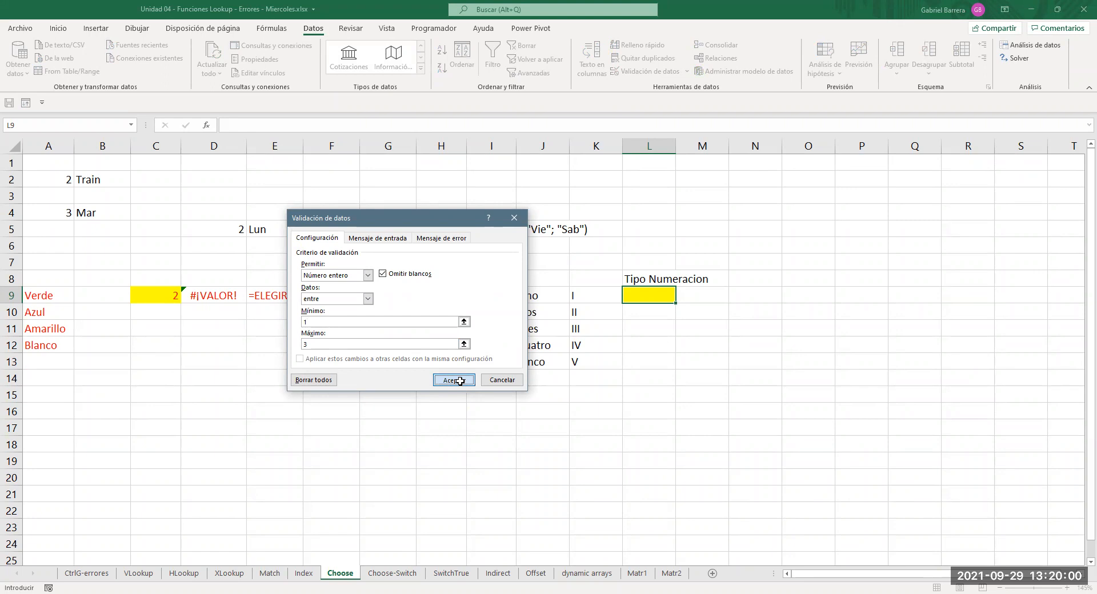
Test the validation in L9 with the values 1, 2, 3 and 4, and leave the cell at 1.
type("1")
key("Return")
key("Up")
type("2")
key("Return")
key("Up")
type("3")
key("Return")
key("Up")
type("4")
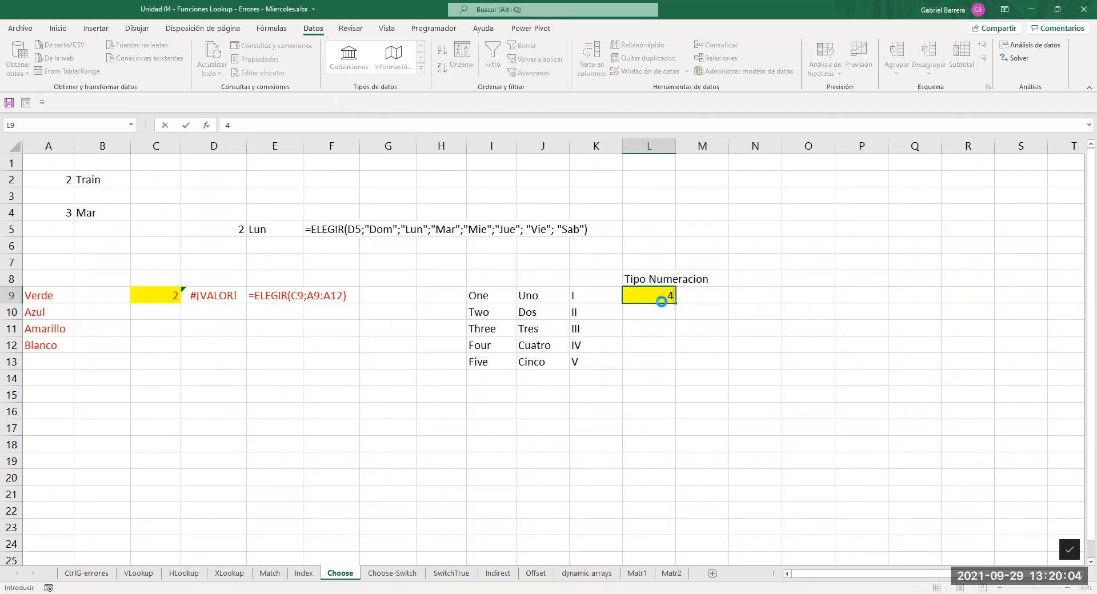
key("BackSpace")
type("1")
key("Return")
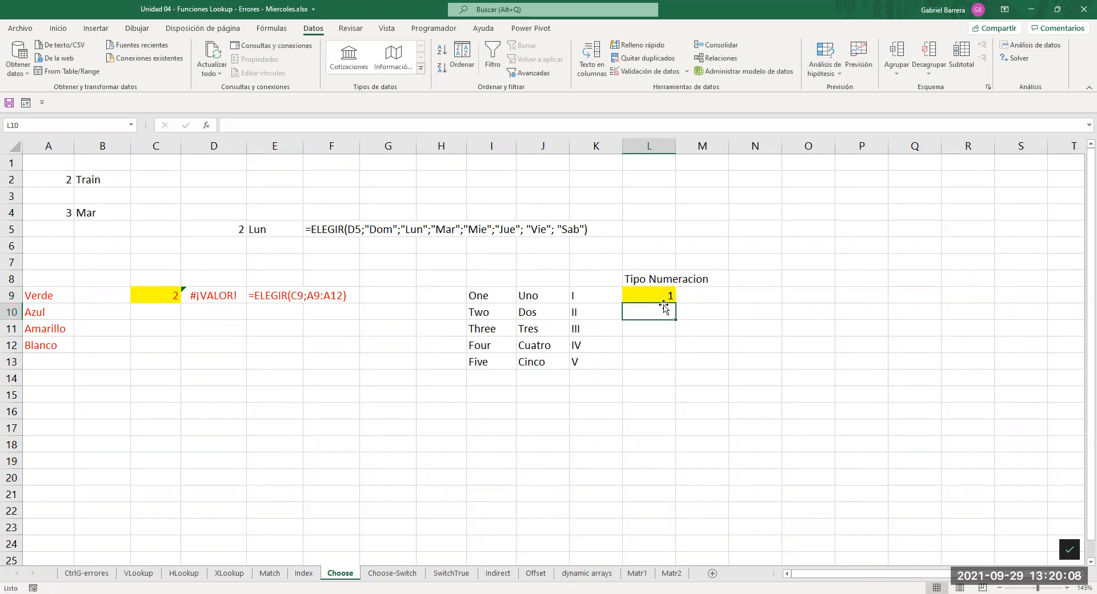
Enter the formula =ELEGIR(L9;I9:I13;J9:J13;K9:K13) in M9 to return the whole list chosen in L9.
left_click(703, 296)
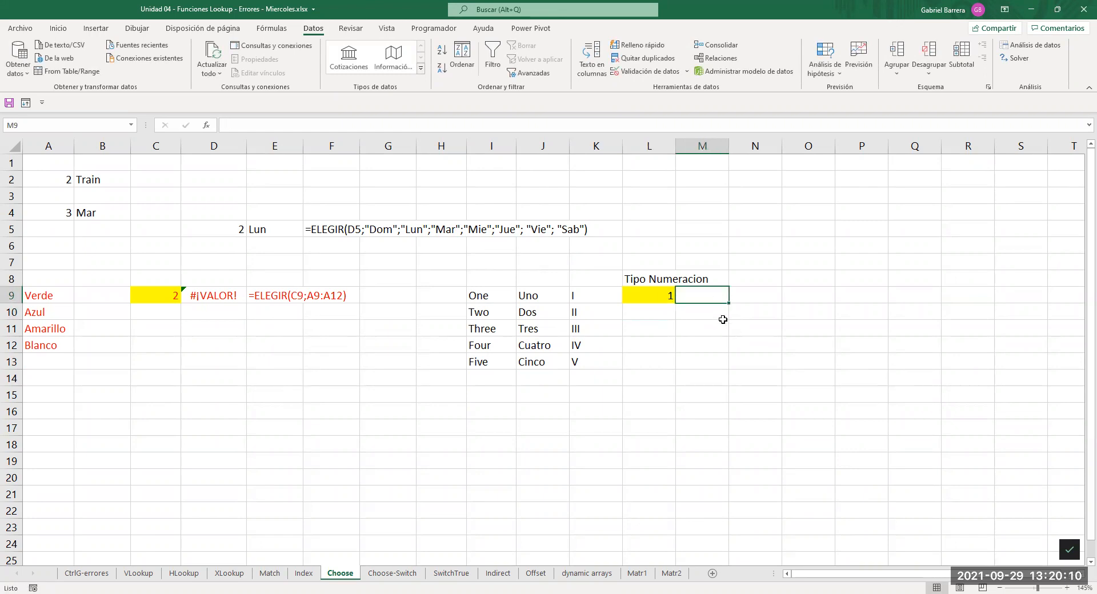
type("=")
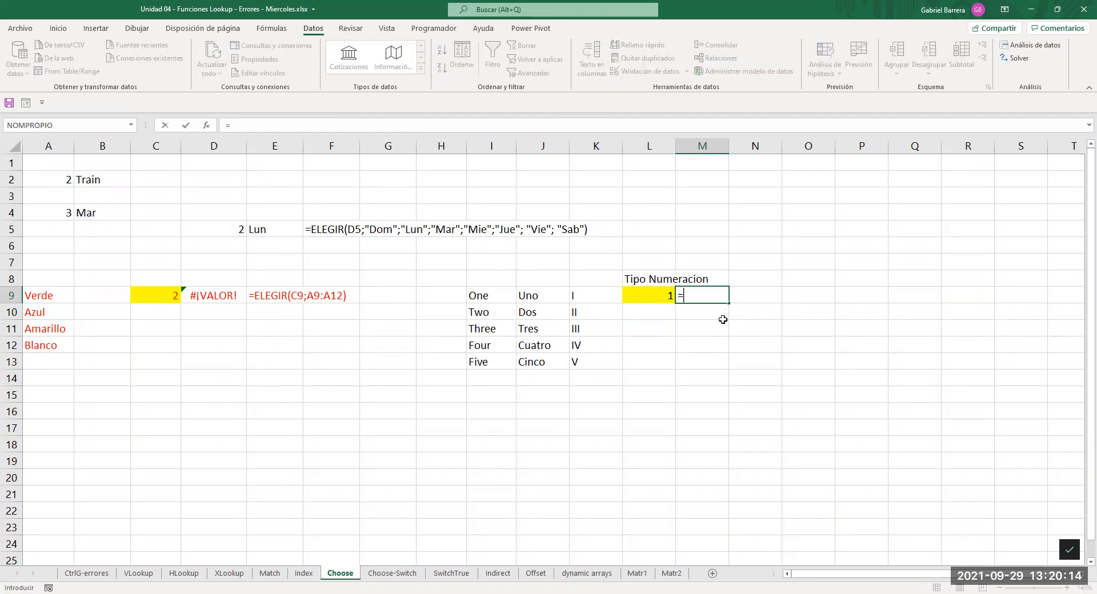
type("ELEGIR(")
left_click(664, 301)
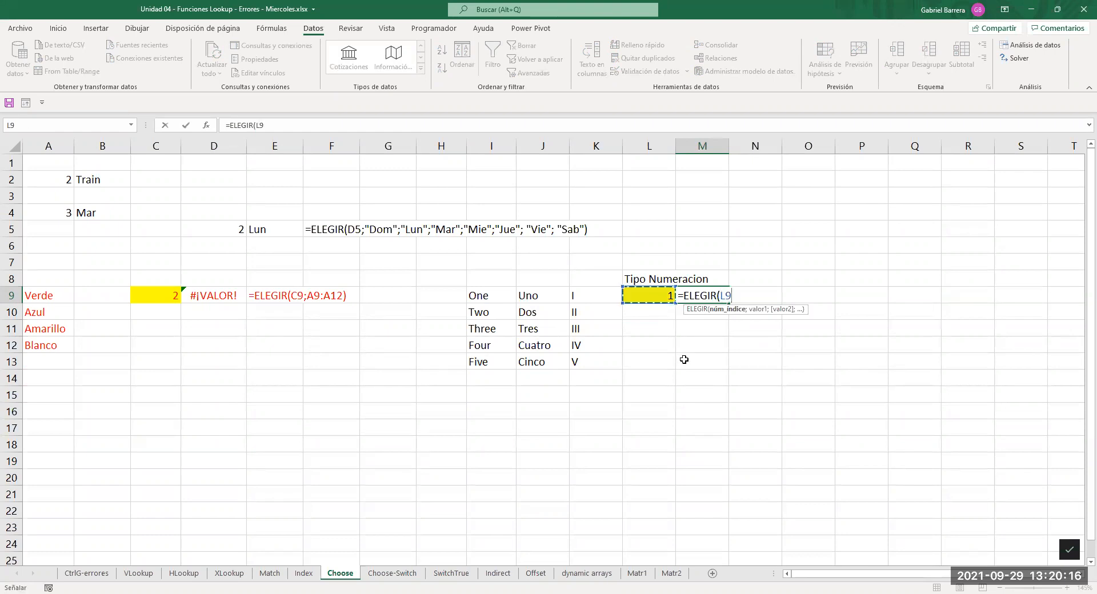
type(";")
left_click(502, 301)
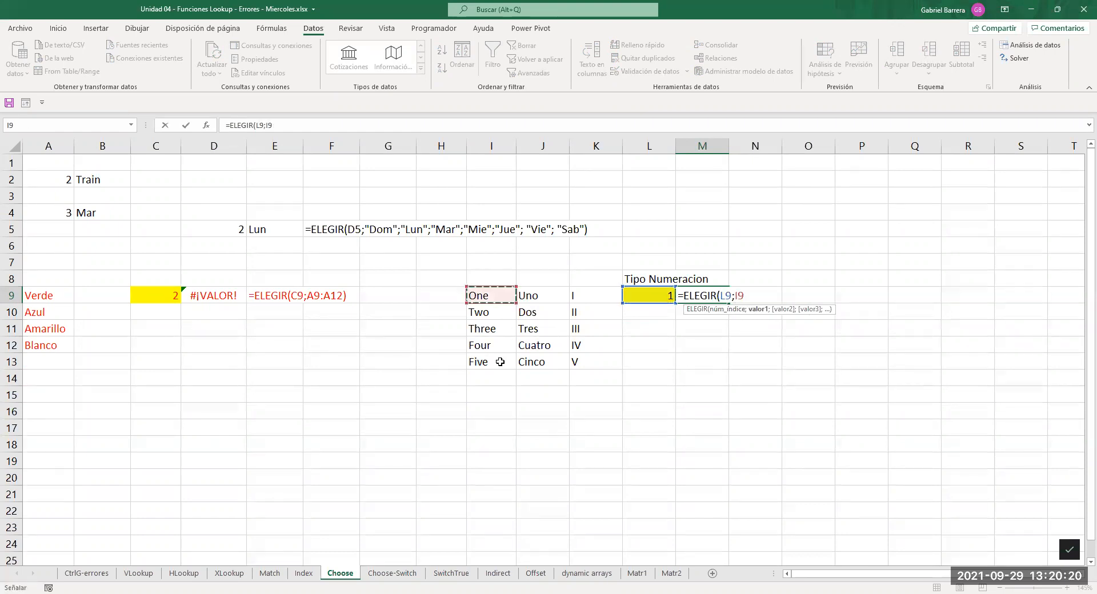
key("ctrl+shift+Down")
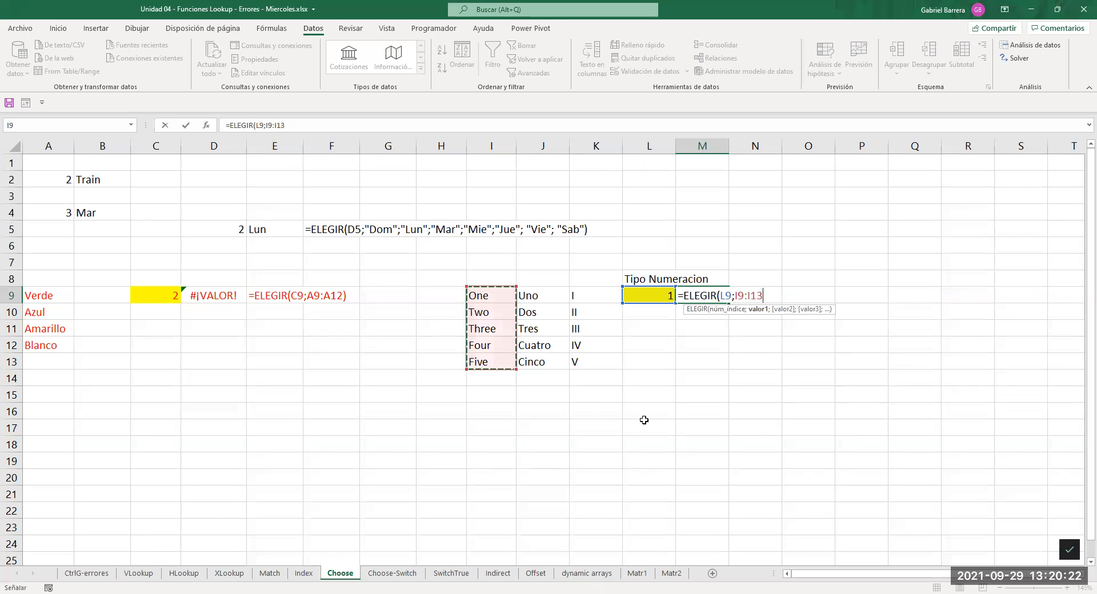
type(";")
left_click_drag(547, 301, 545, 361)
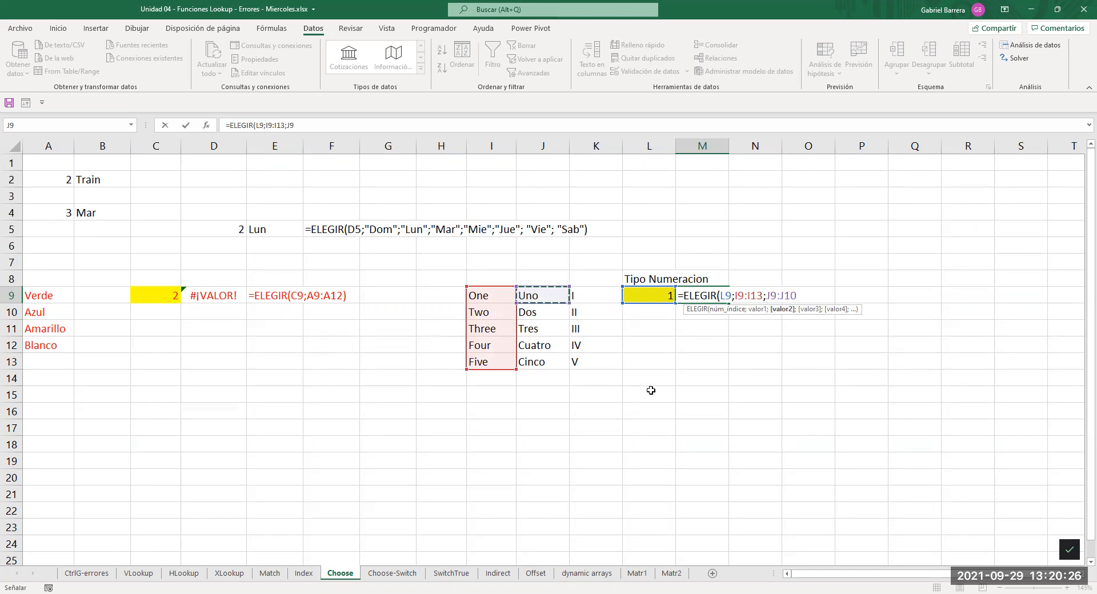
type(";")
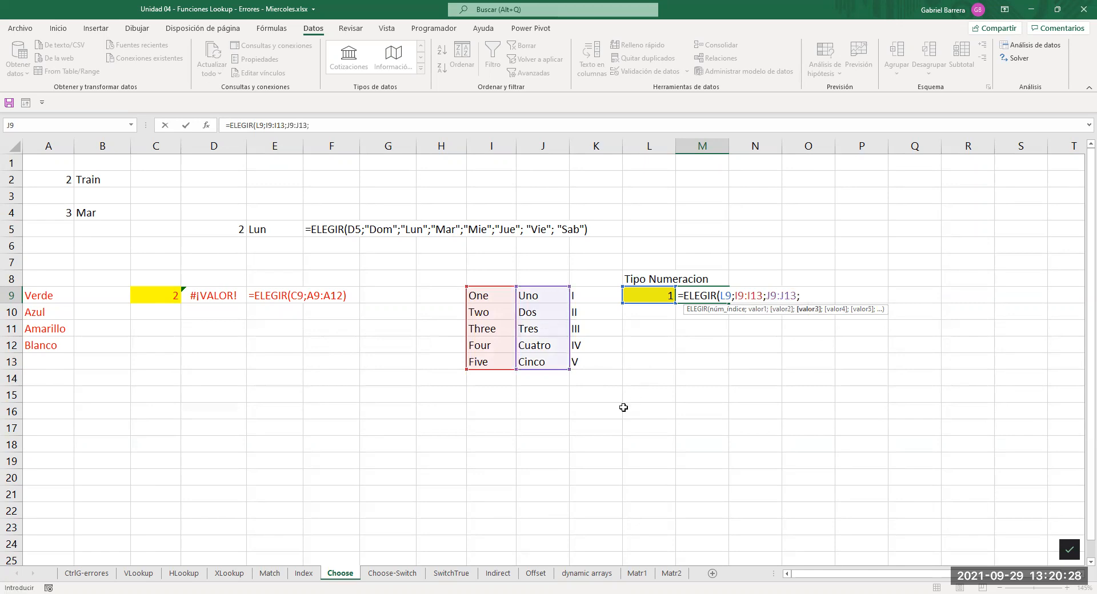
left_click(593, 296)
left_click_drag(594, 296, 593, 361)
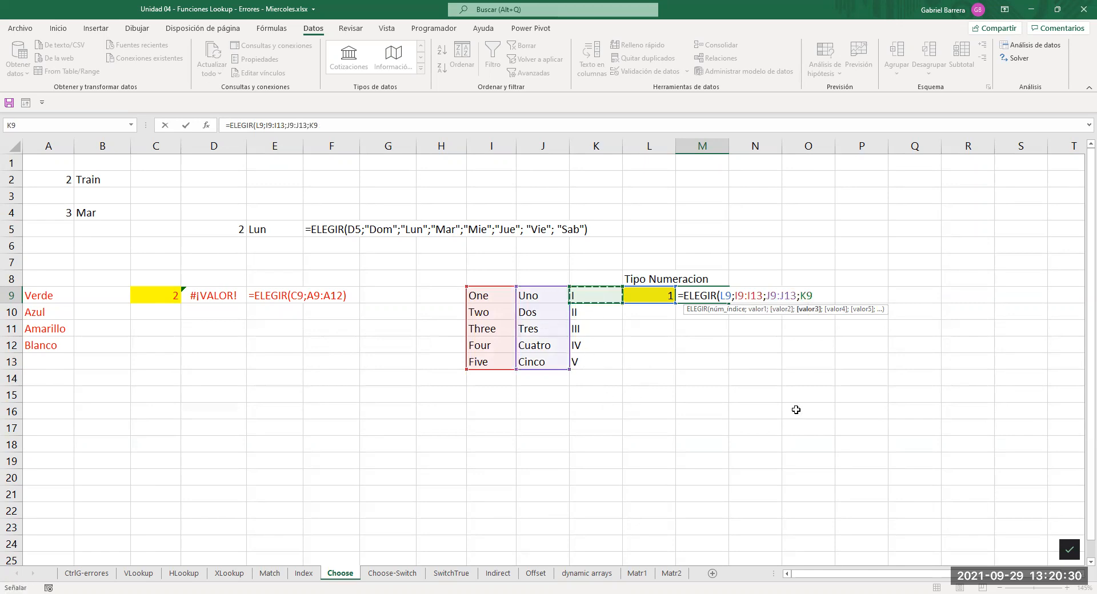
key("Return")
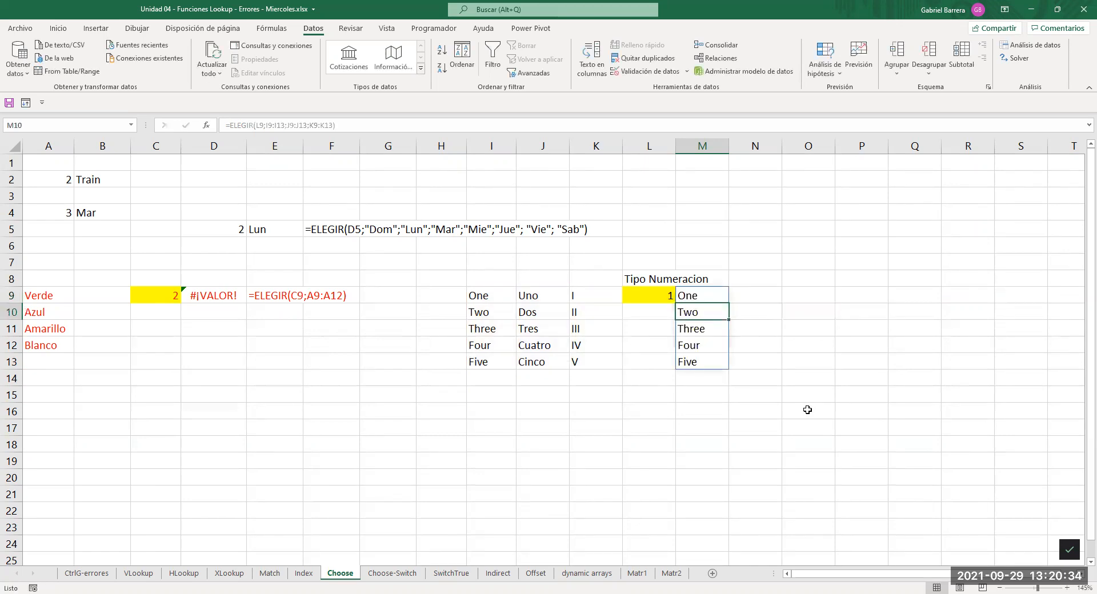
Center the numbering type value horizontally in cell L9.
left_click(651, 296)
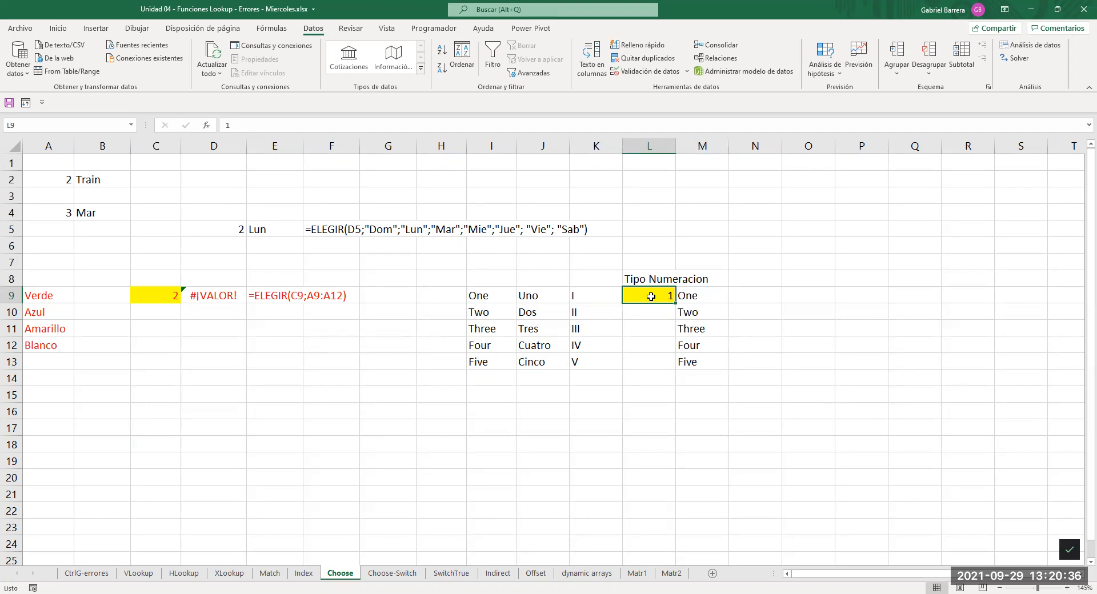
left_click(57, 28)
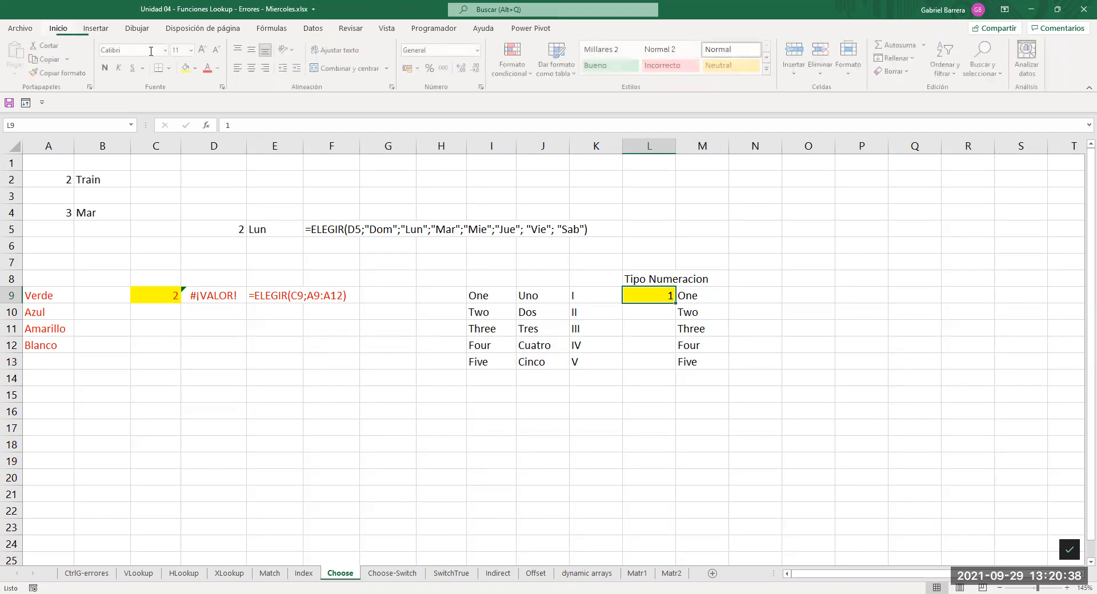
left_click(253, 68)
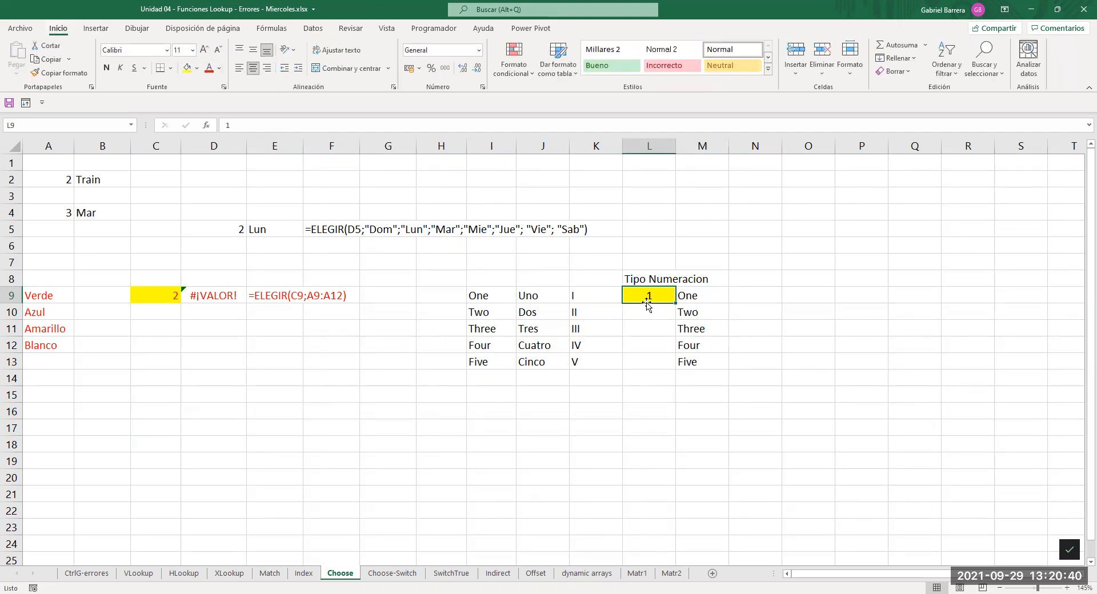
Set L9 to 2 and to 3, comparing the list from M9 with the source lists in columns I, J and K.
left_click_drag(494, 298, 485, 362)
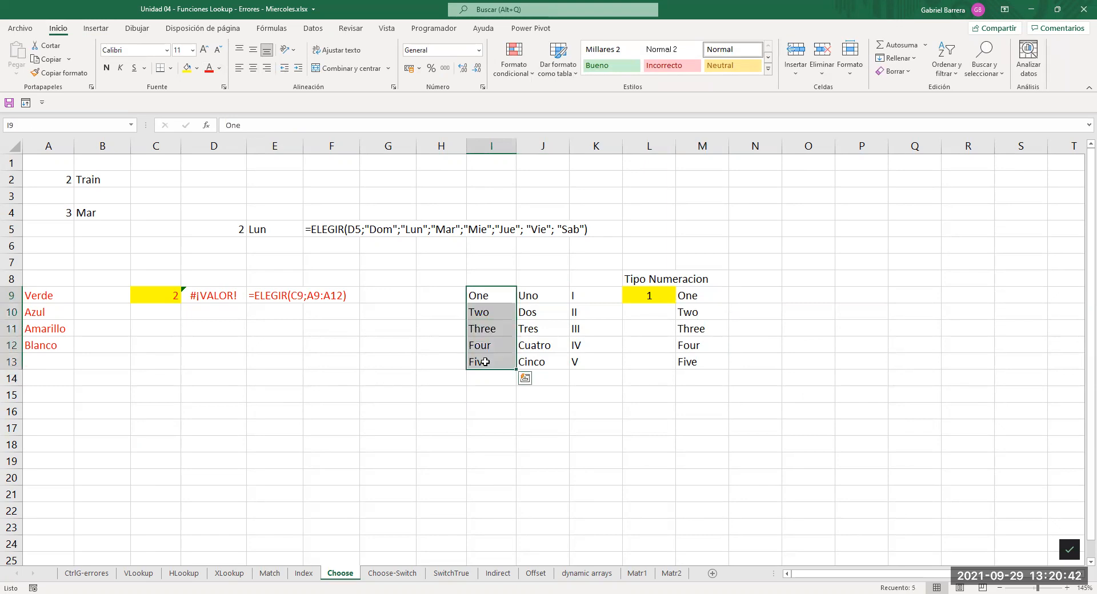
left_click_drag(697, 294, 723, 345)
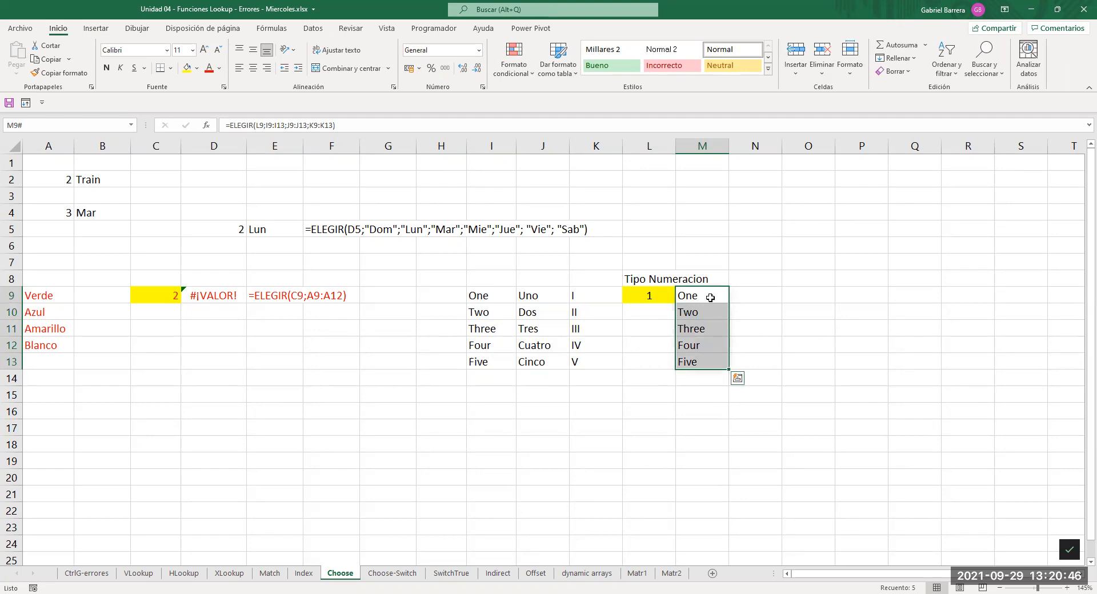
left_click(709, 296)
left_click(643, 290)
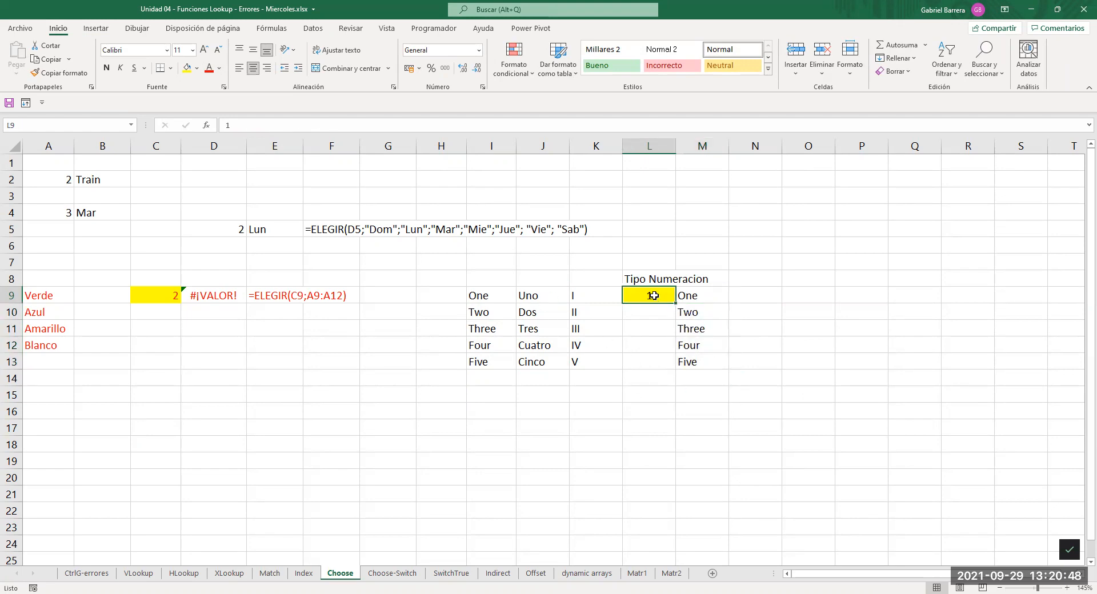
type("2")
key("Return")
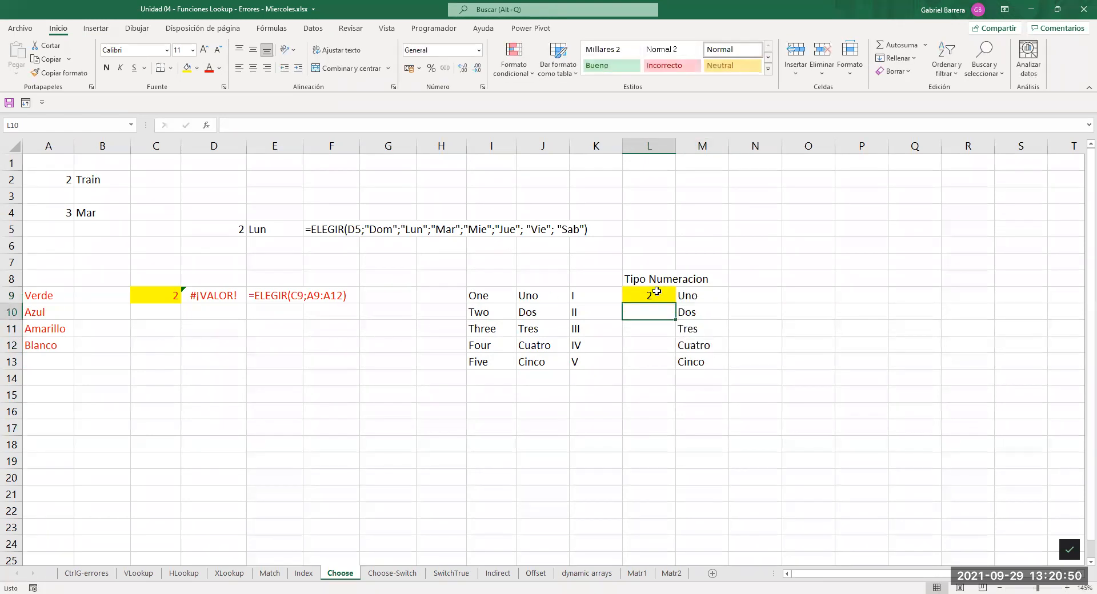
left_click_drag(531, 294, 534, 361)
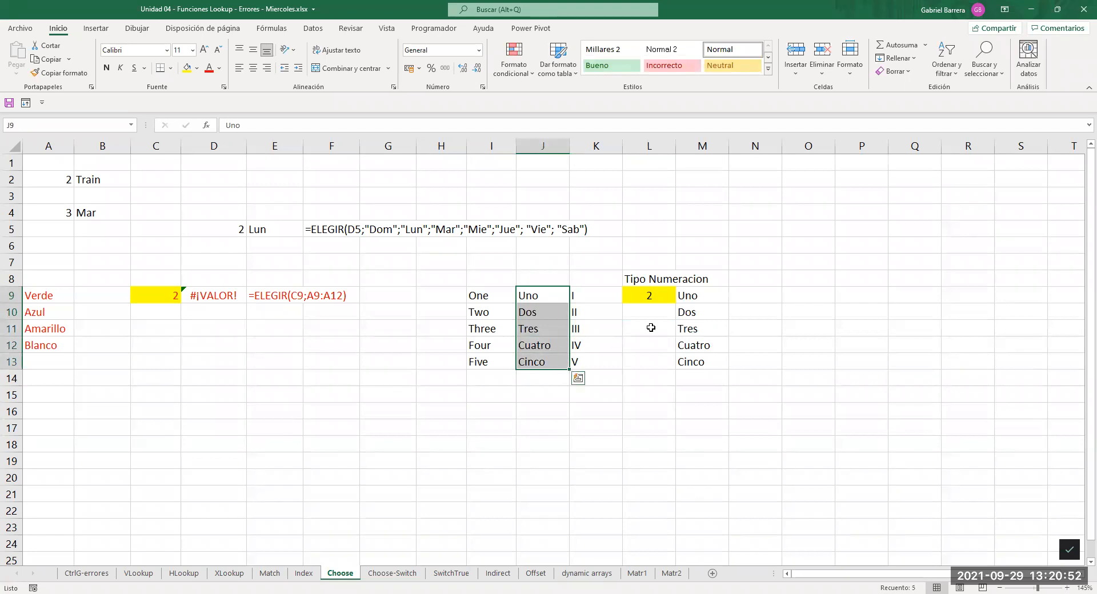
left_click(650, 294)
type("3")
key("Return")
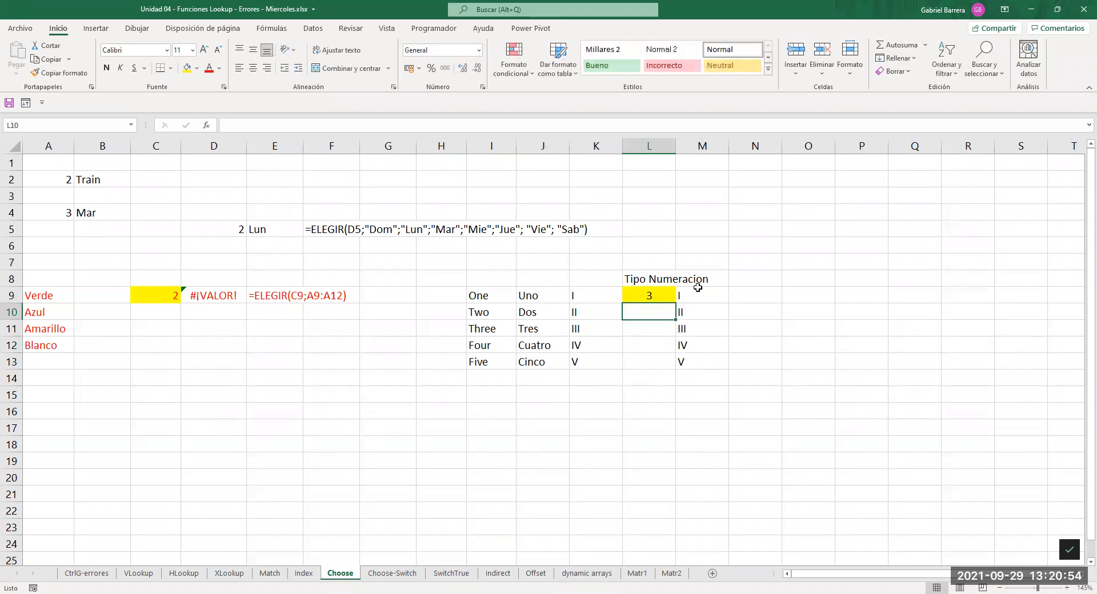
left_click_drag(580, 292, 582, 359)
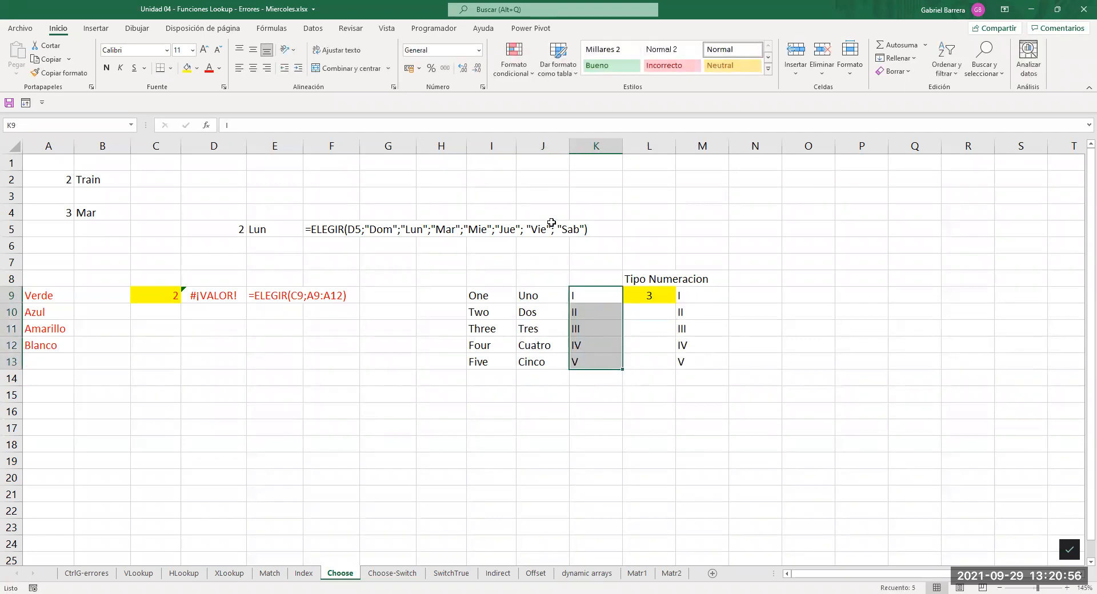
Copy the FORMULATEXTO formula from F5 into N9 to display the text of the ELEGIR formula in M9.
left_click(339, 232)
key("ctrl+c")
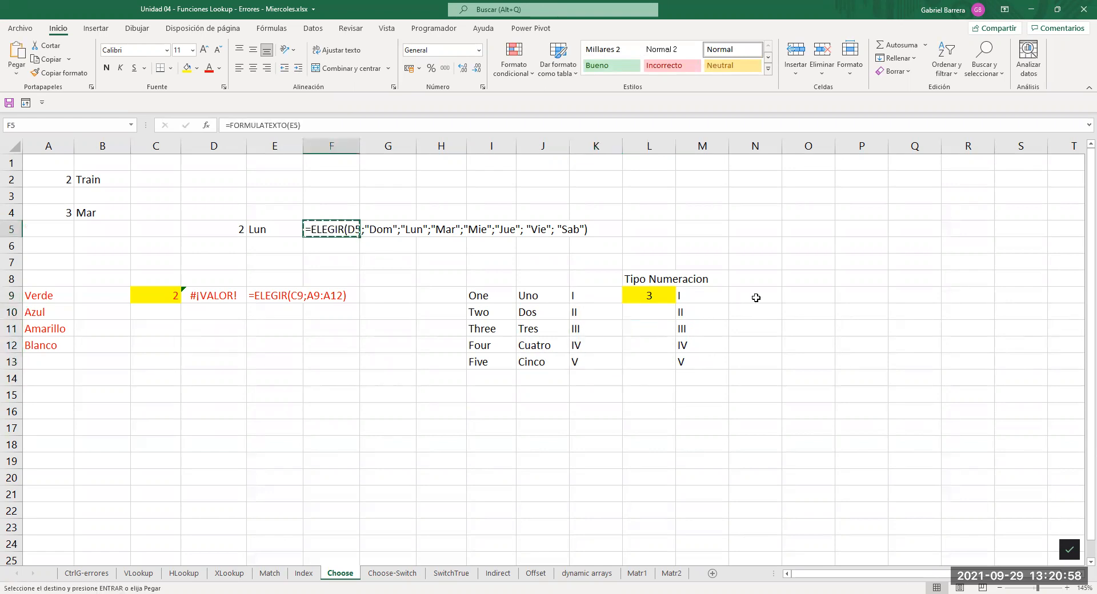
left_click(756, 297)
key("ctrl+v")
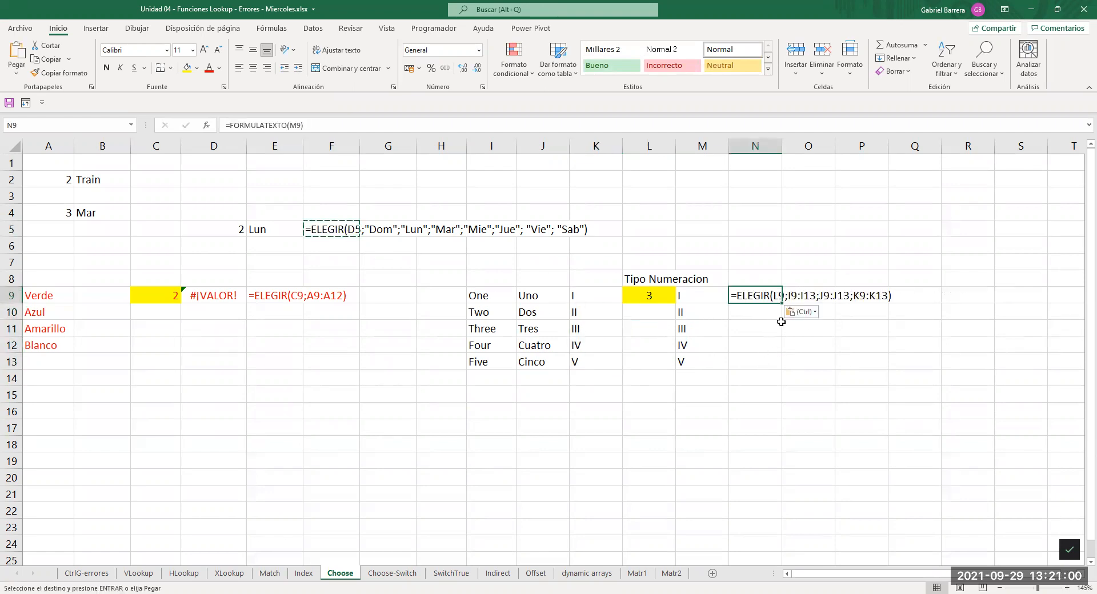
left_click(755, 323)
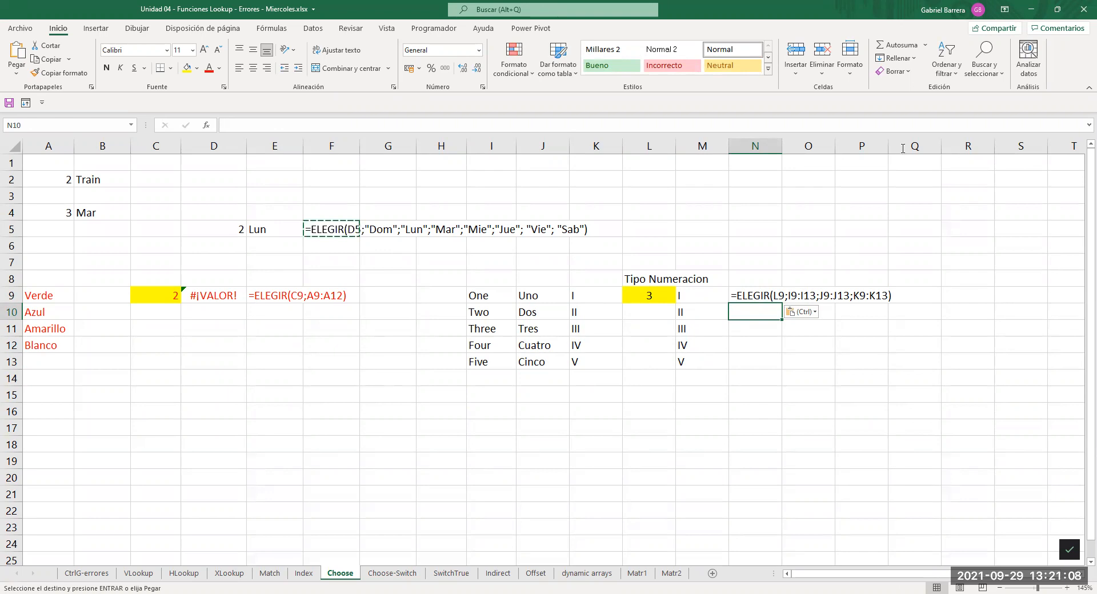
left_click(814, 276)
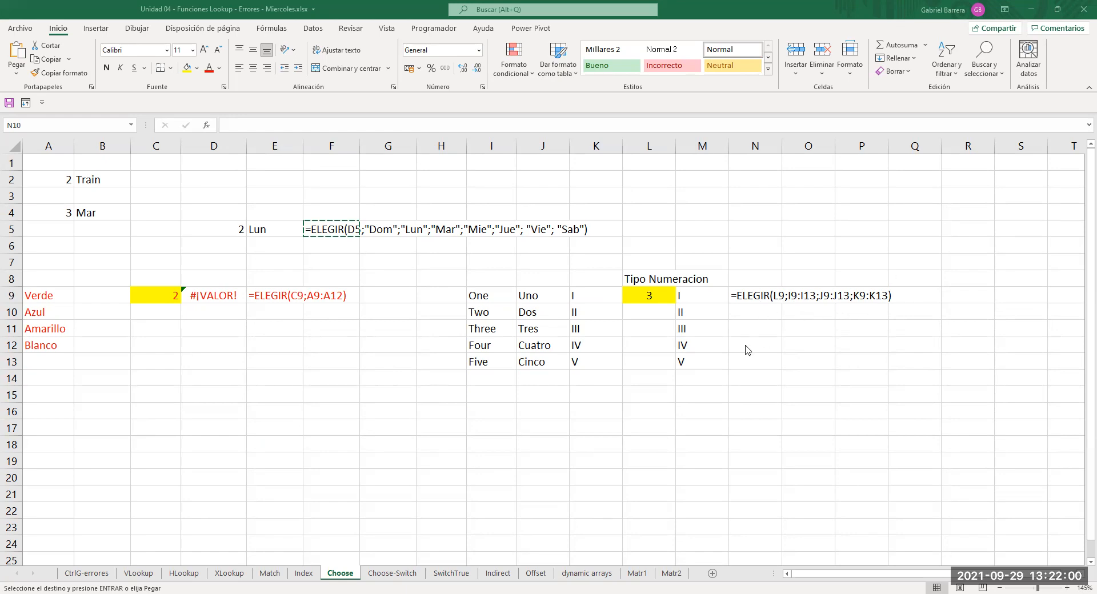
left_click(772, 408)
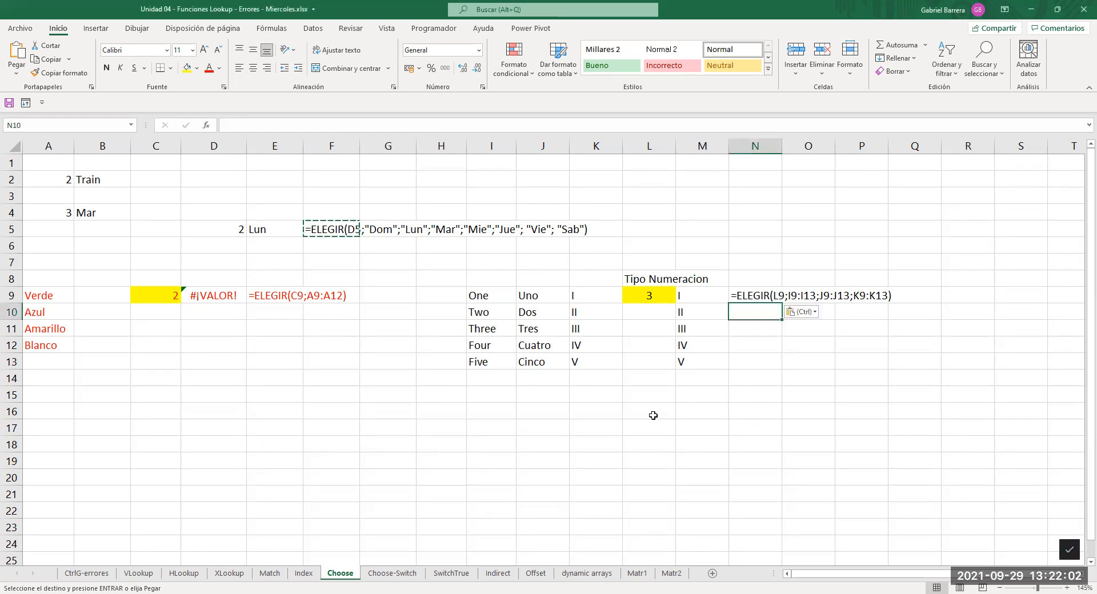
key("Escape")
Compare the numbering type in L9 and the source list I9:I13 with the list returned in M9:M13.
left_click(551, 413)
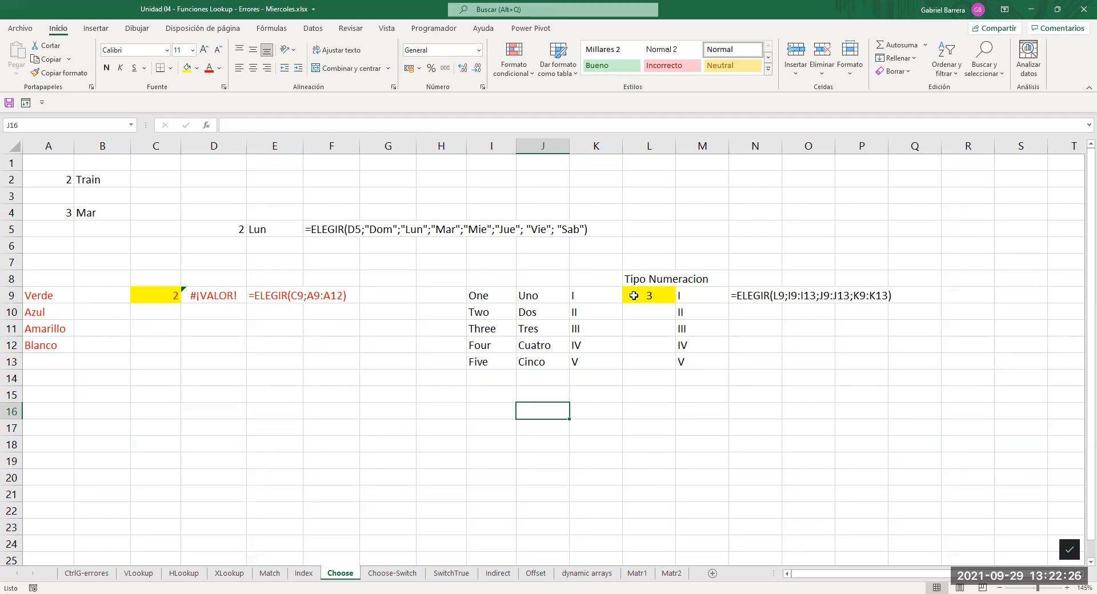
left_click(659, 296)
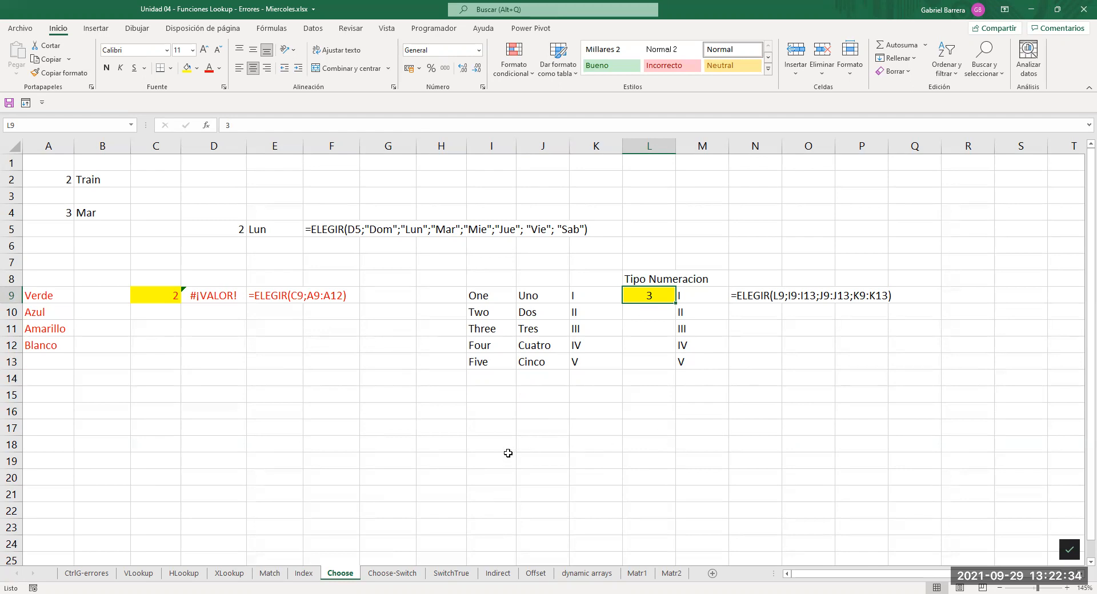
left_click_drag(500, 292, 500, 364)
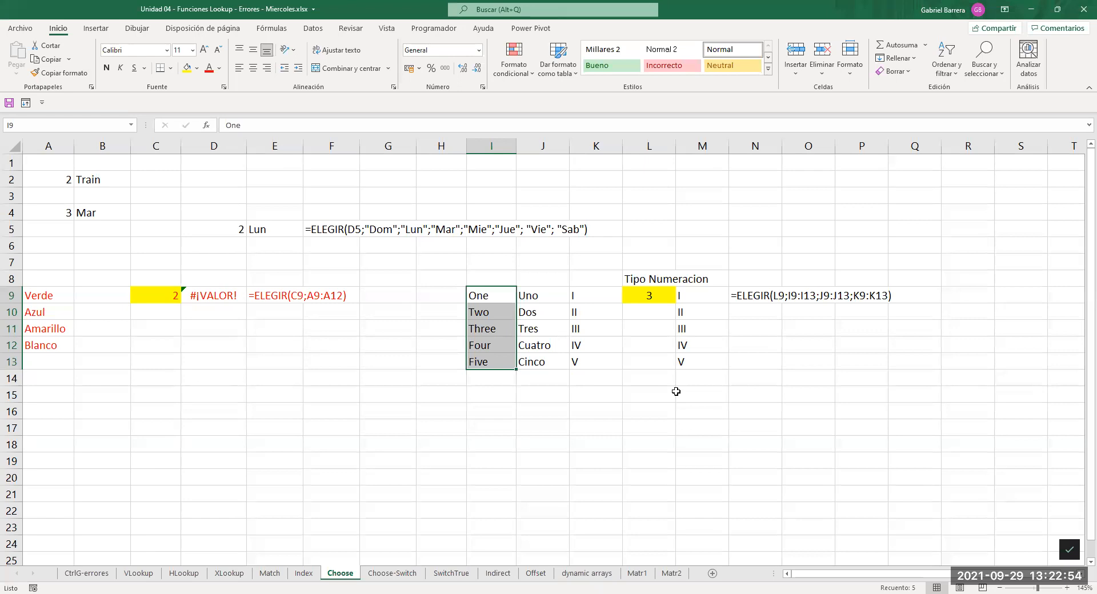
left_click_drag(686, 294, 708, 362)
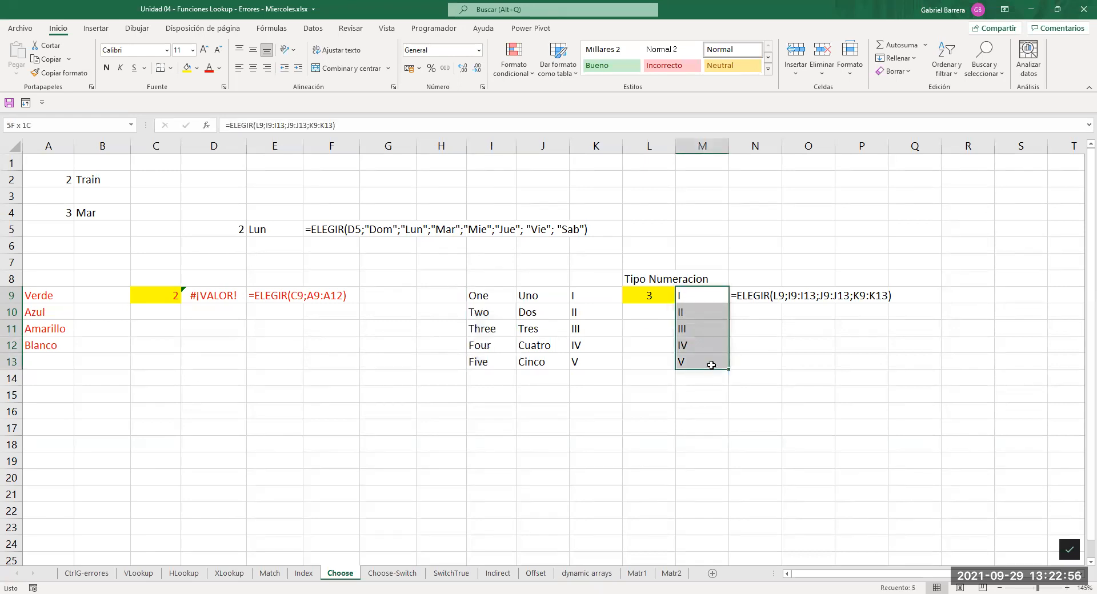
left_click(658, 434)
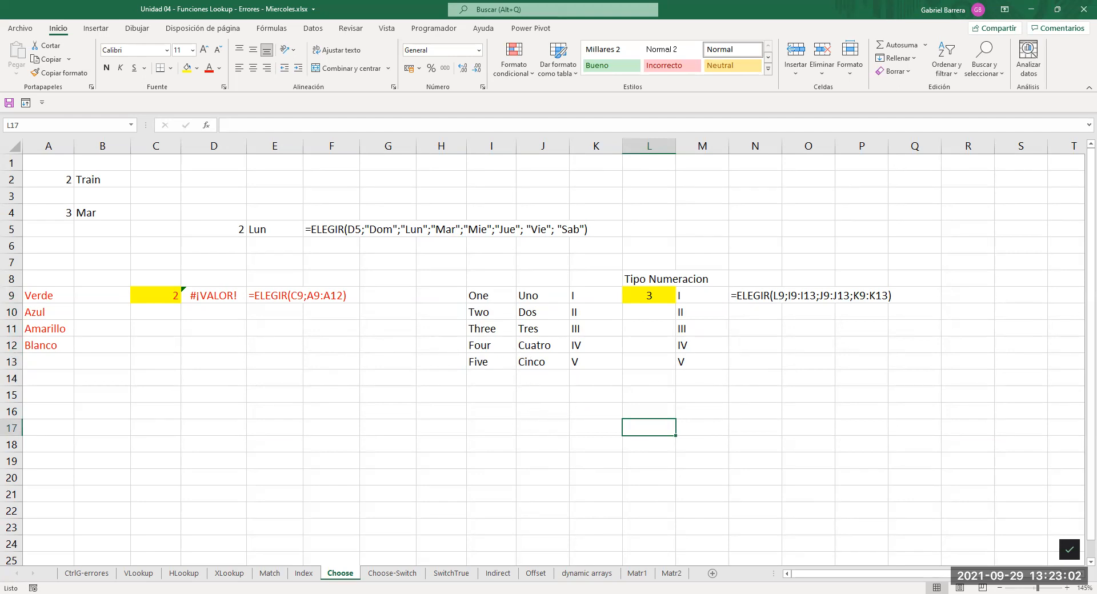
left_click(335, 396)
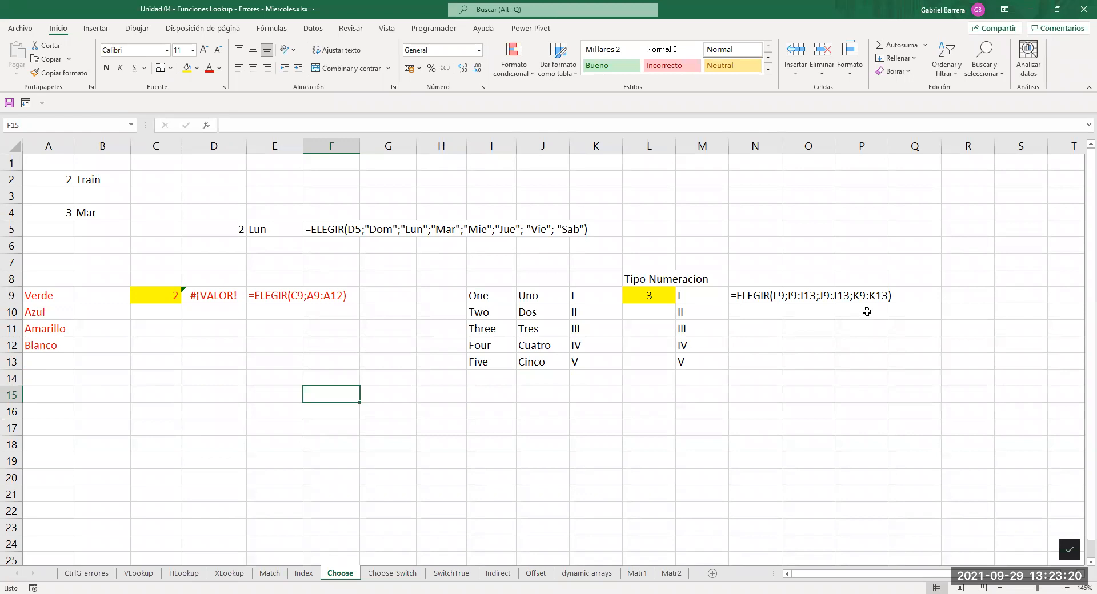
Go to the Choose-Switch sheet and examine the CAMBIAR formula in I28, in particular its first argument $H28.
left_click(393, 573)
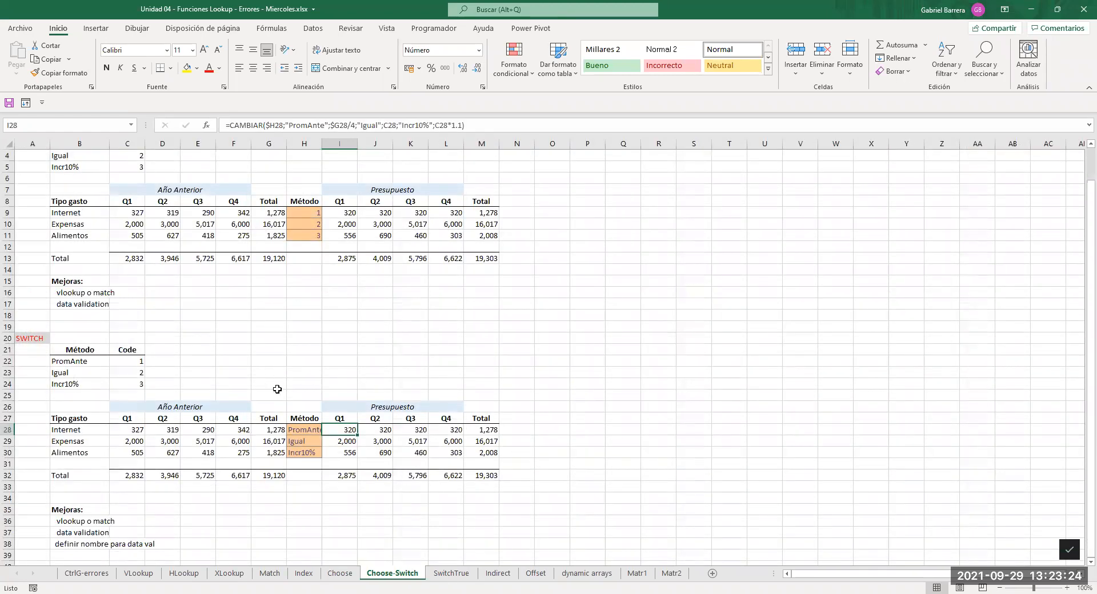
scroll(305, 383, "up", 2)
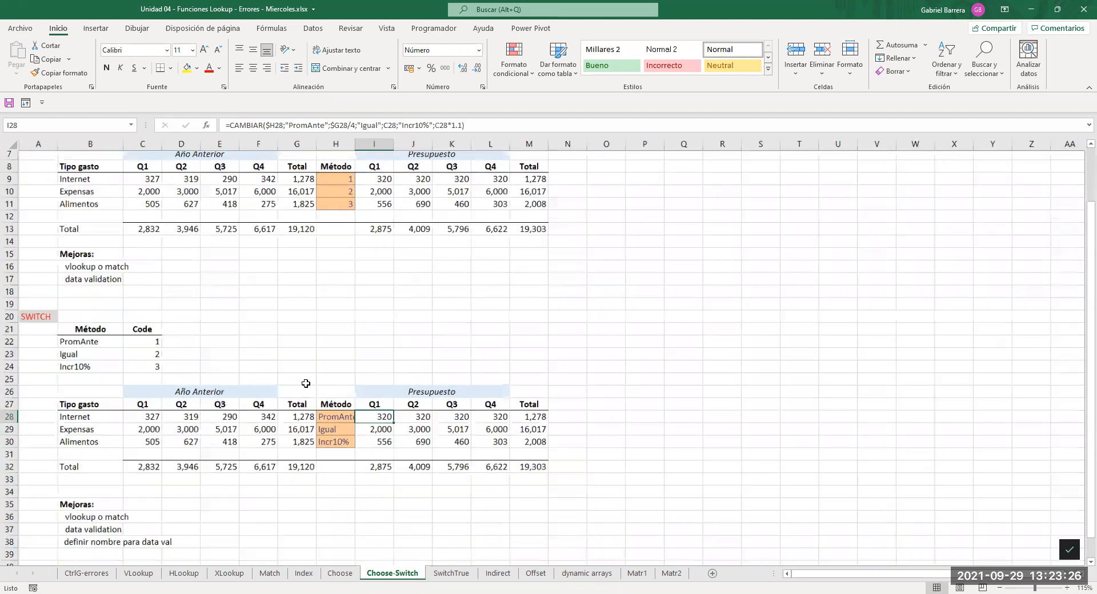
scroll(305, 384, "down", 2)
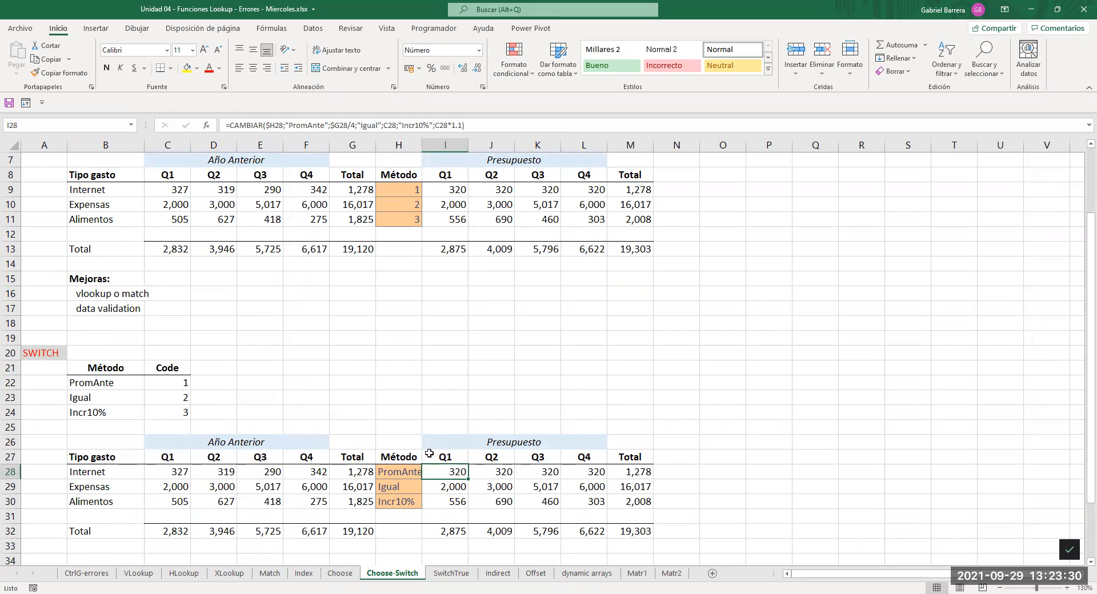
scroll(429, 453, "up", 2)
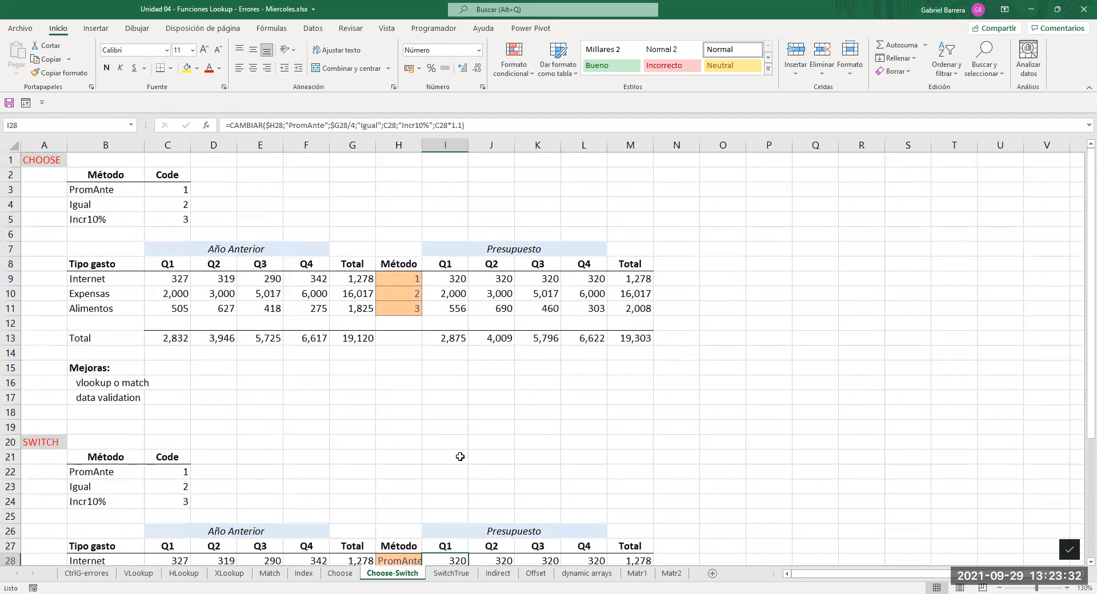
scroll(460, 457, "down", 2)
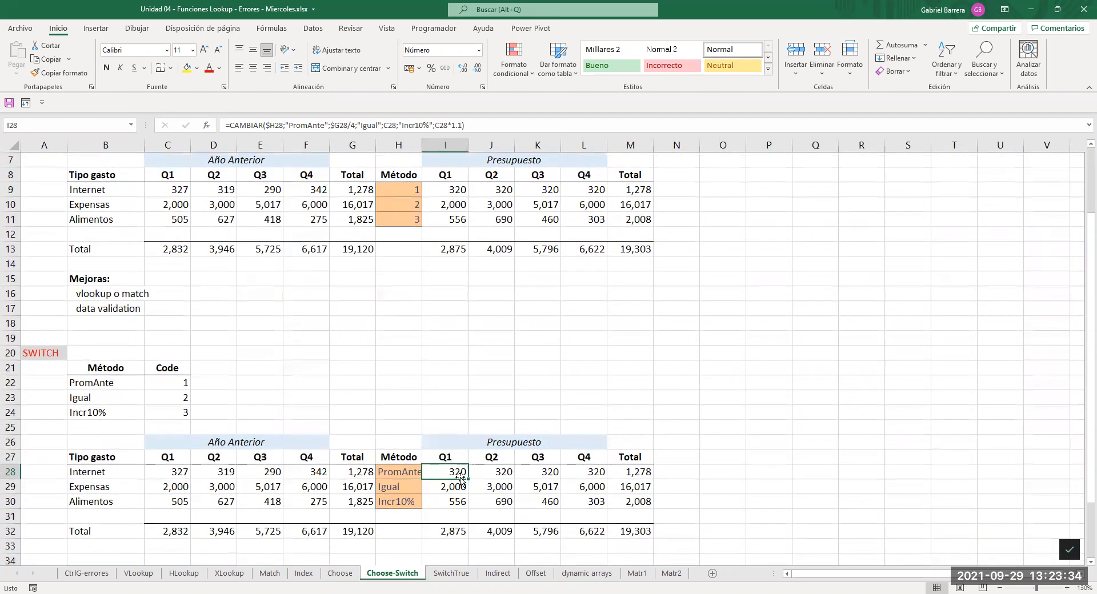
key("F2")
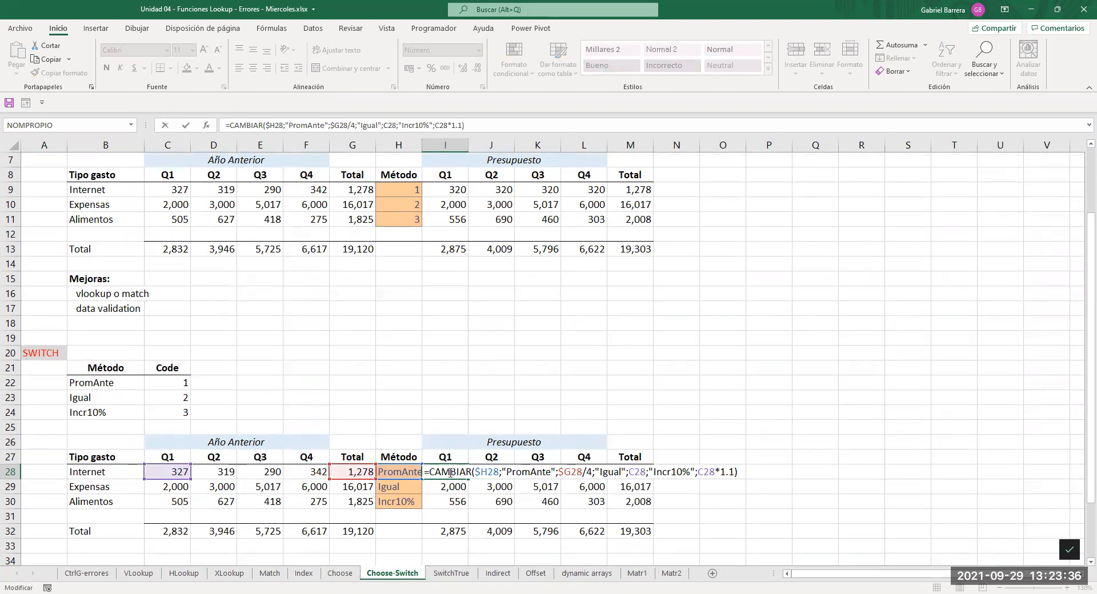
left_click_drag(499, 473, 472, 476)
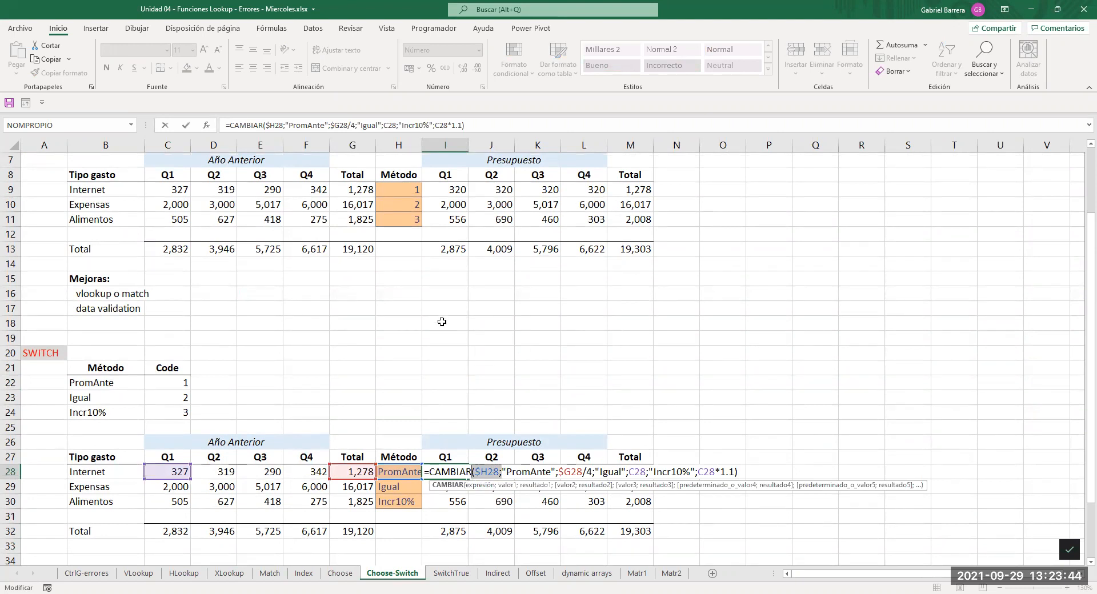
Inspect the ELEGIR formula in I9 of the CHOOSE budget table, leaving it as it is.
left_click(457, 193)
key("F2")
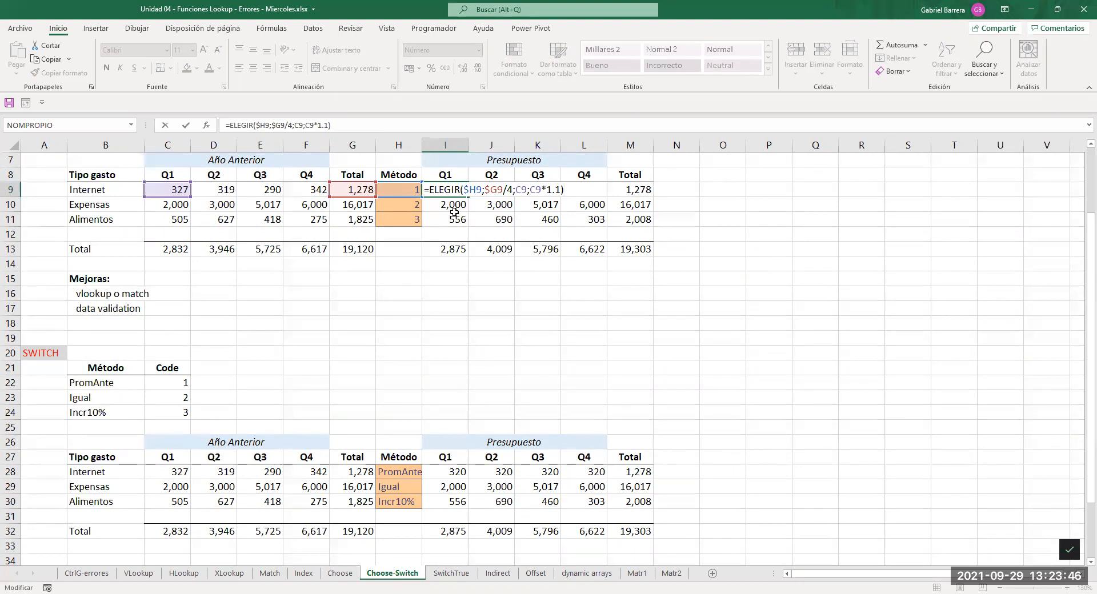
key("Escape")
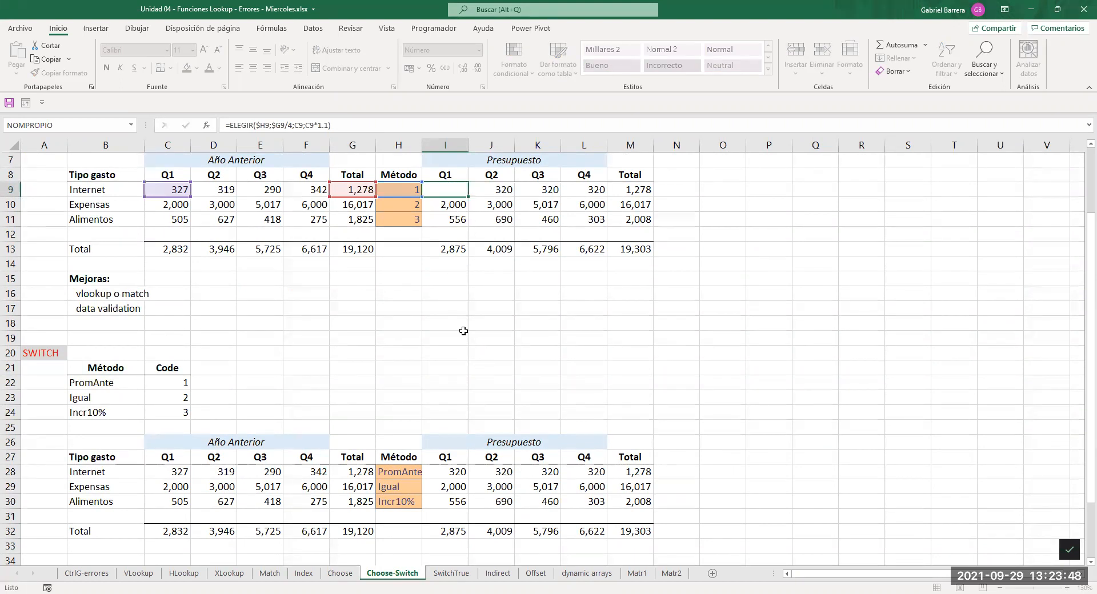
Examine the value and result pairs of the CAMBIAR formula in I28, from "PromAnte" with $G28/4 to "Igual" with C28.
left_click(445, 472)
key("F2")
left_click(500, 472)
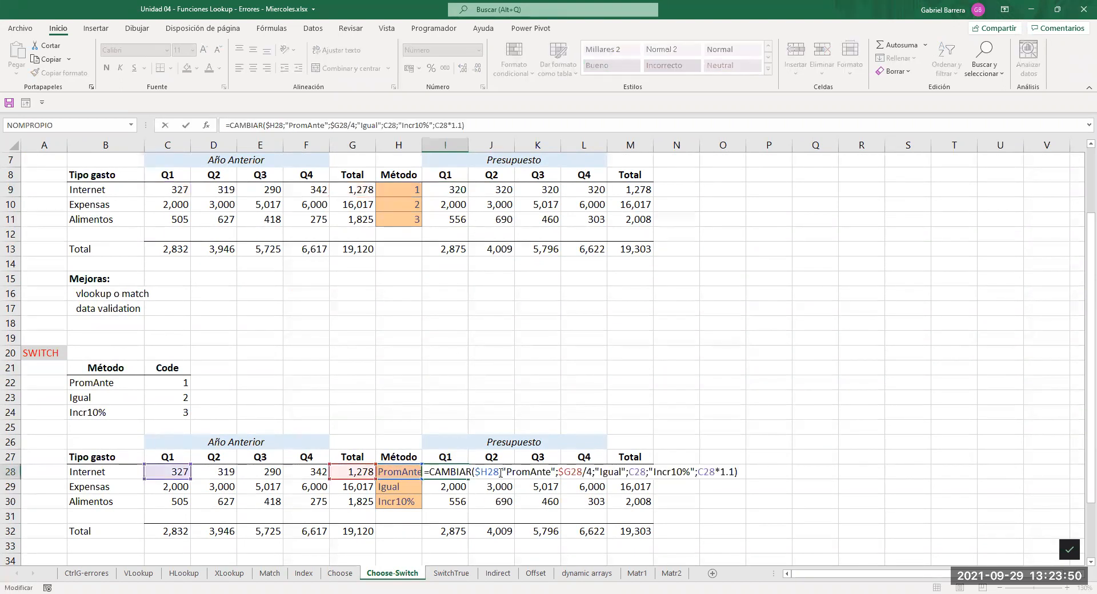
left_click_drag(503, 469, 596, 470)
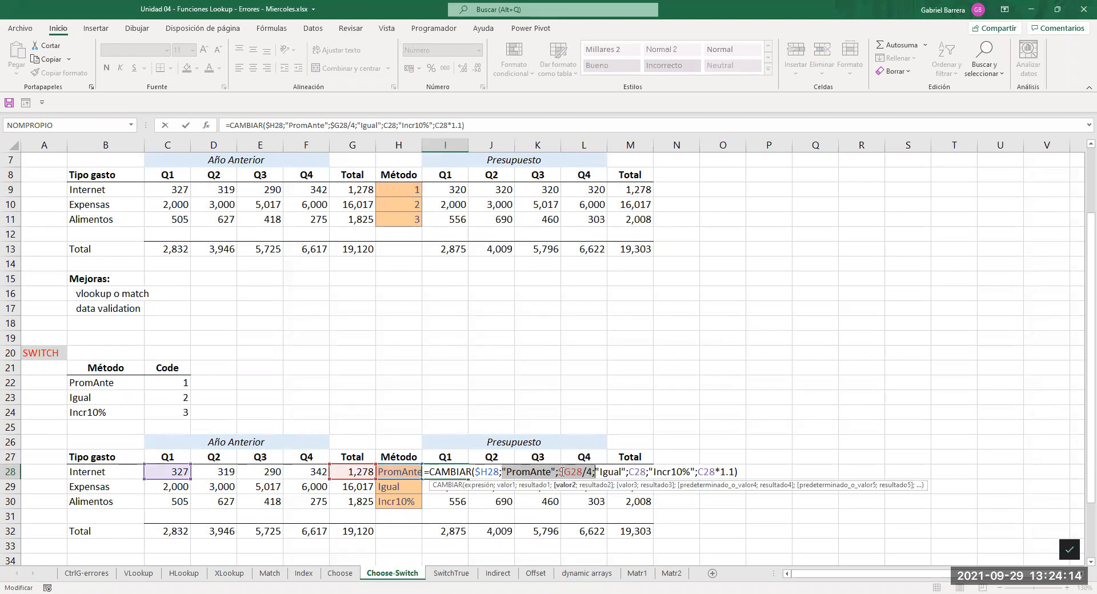
left_click_drag(559, 471, 591, 473)
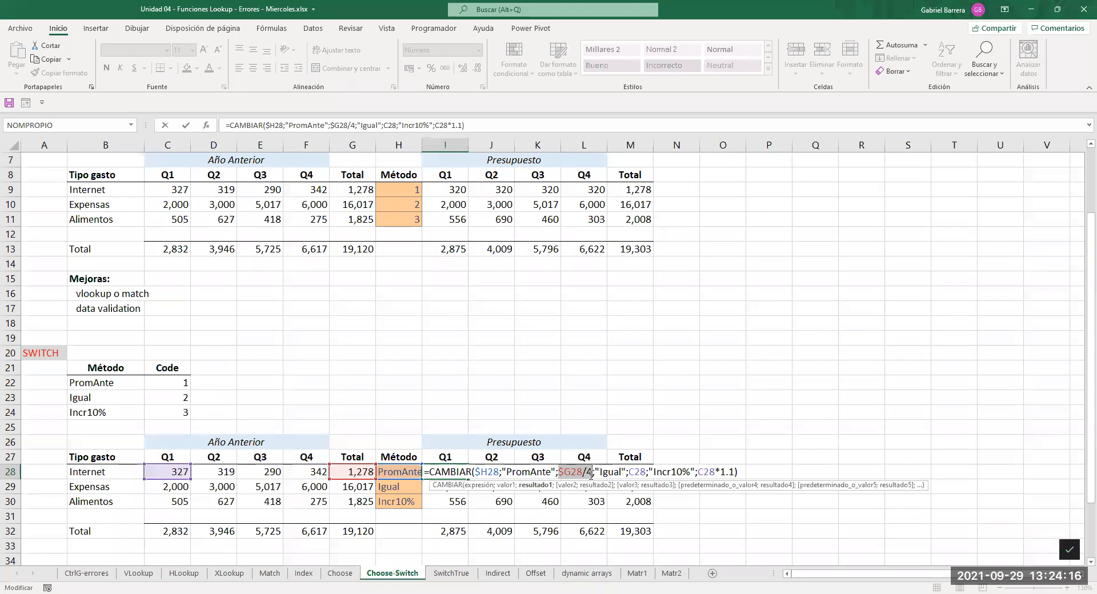
left_click_drag(499, 472, 554, 474)
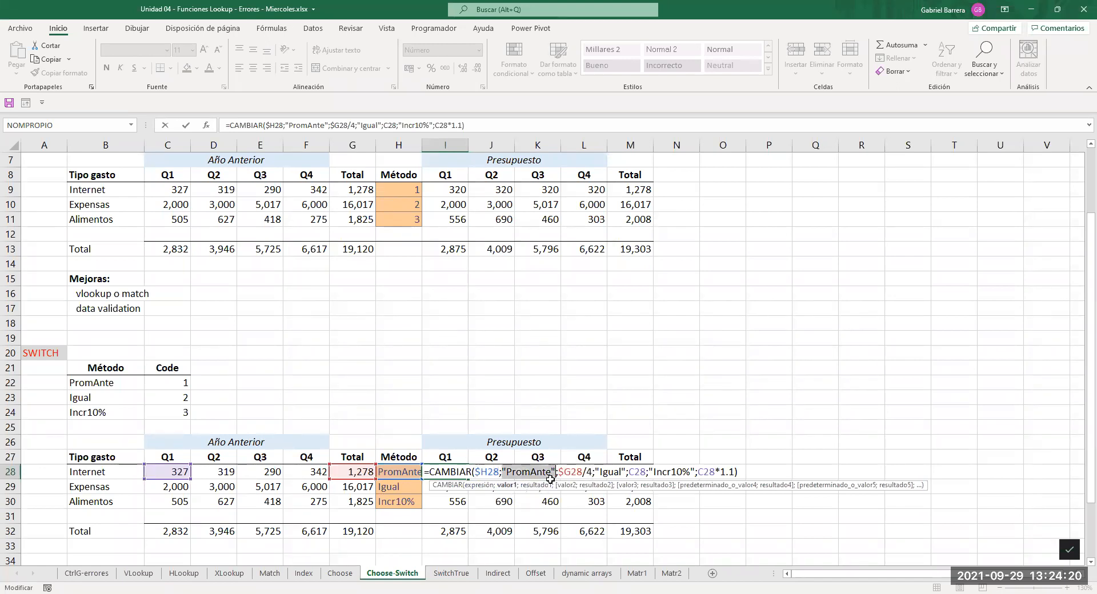
left_click(559, 473)
left_click(565, 474)
left_click(591, 471, "shift")
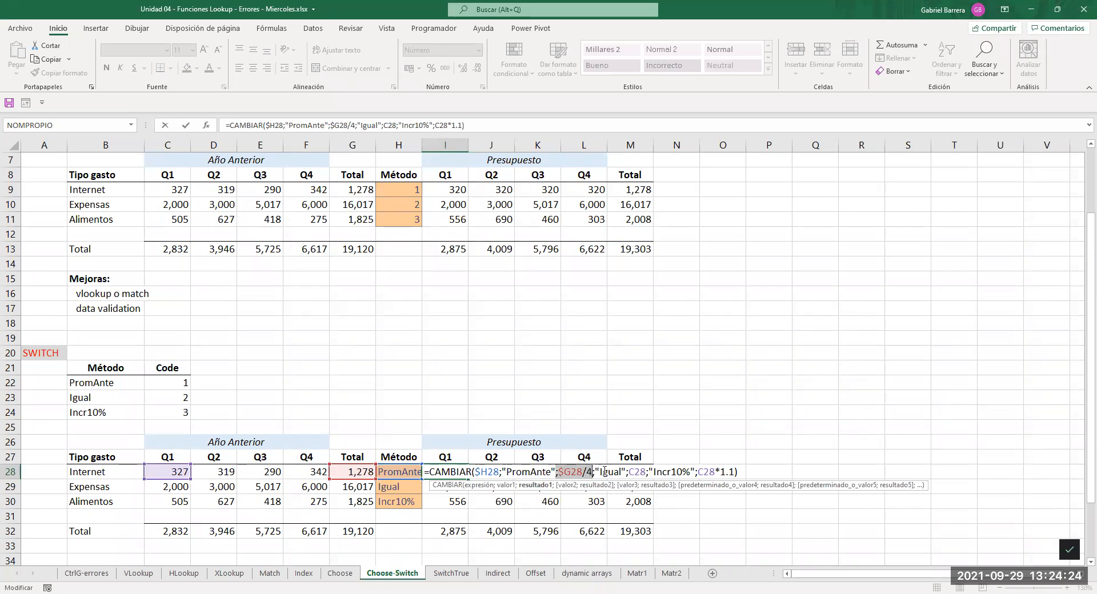
left_click_drag(594, 472, 625, 473)
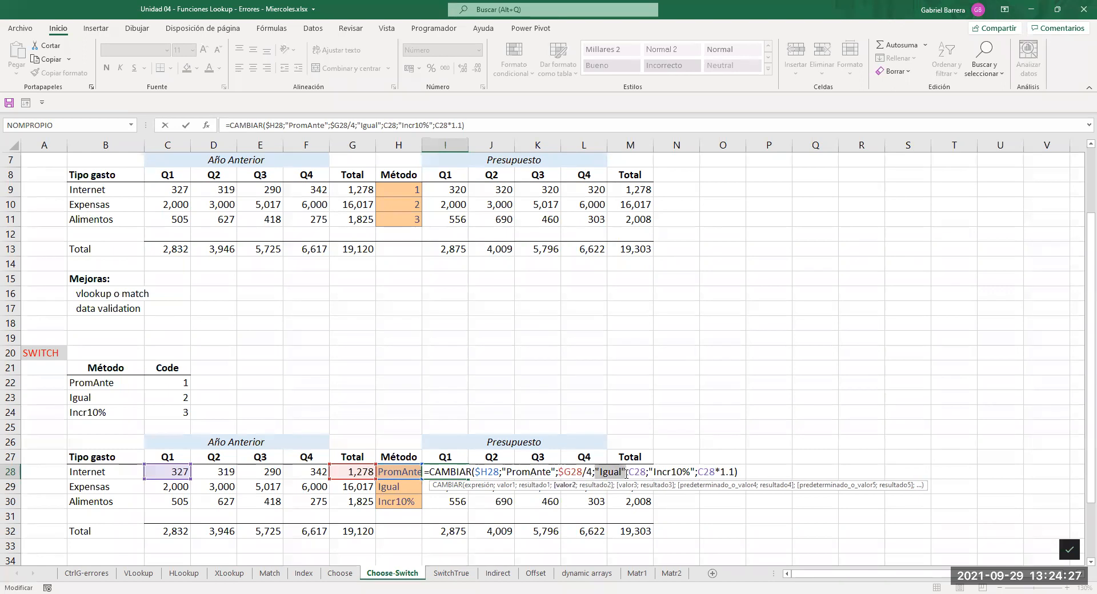
double_click(637, 472)
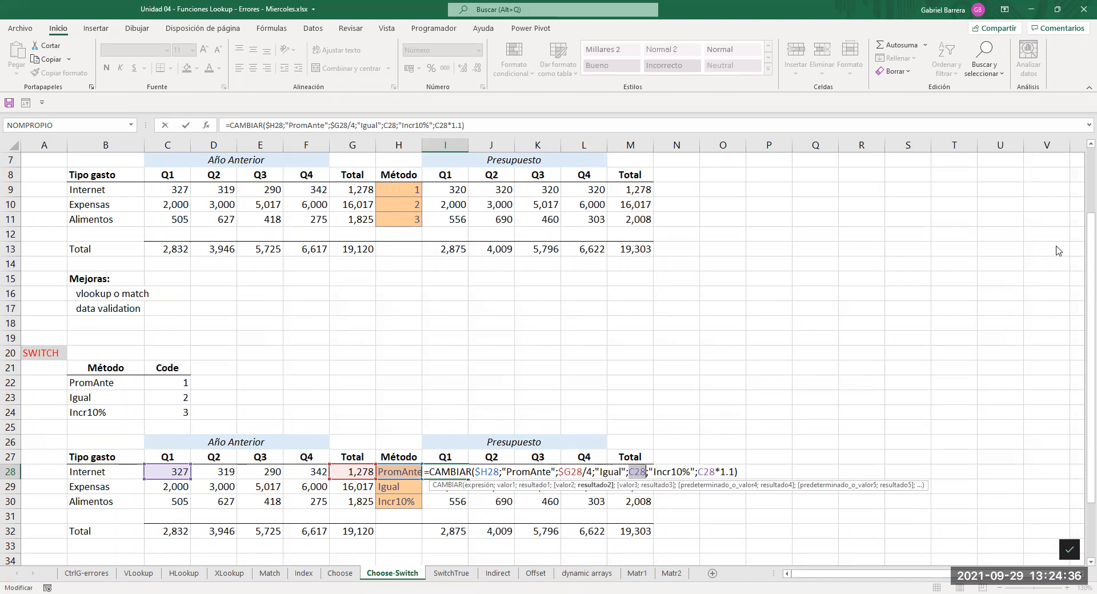
left_click(896, 345)
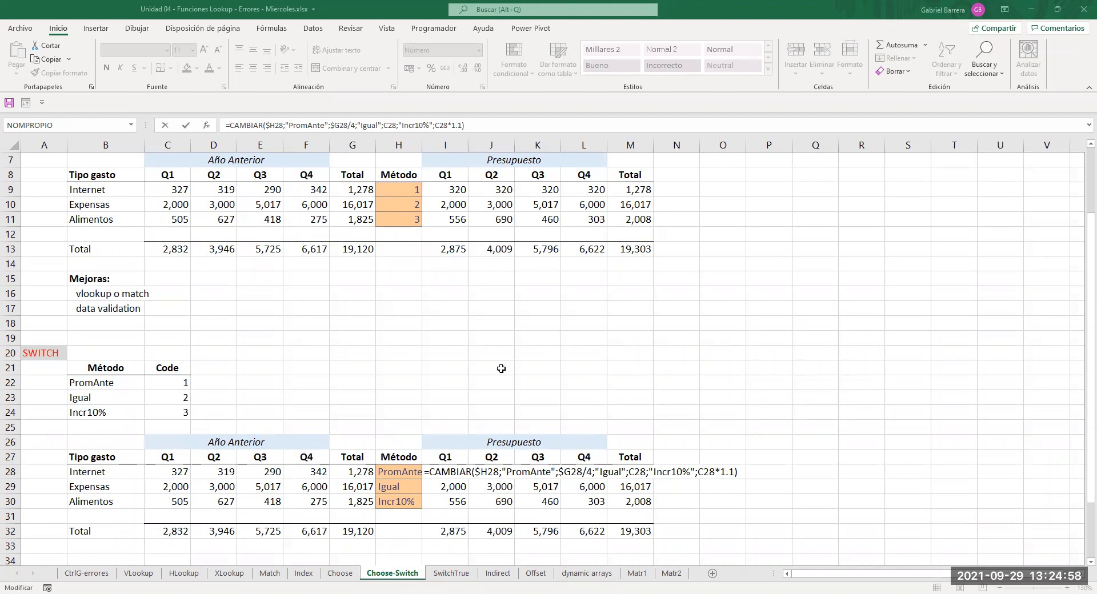
key("ctrl+Return")
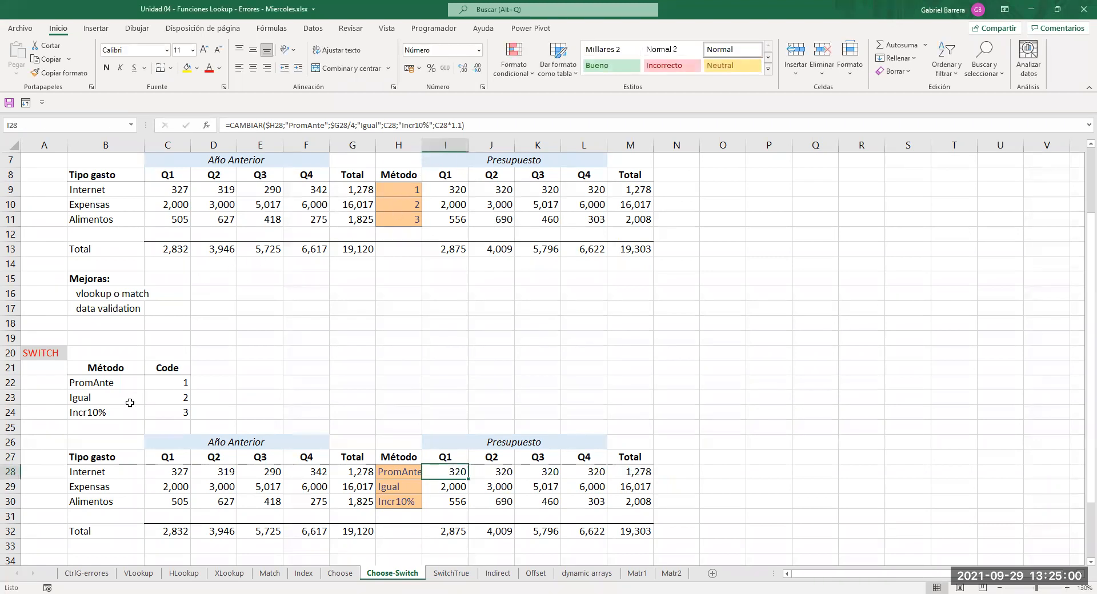
Save the workbook.
scroll(103, 423, "down", 2)
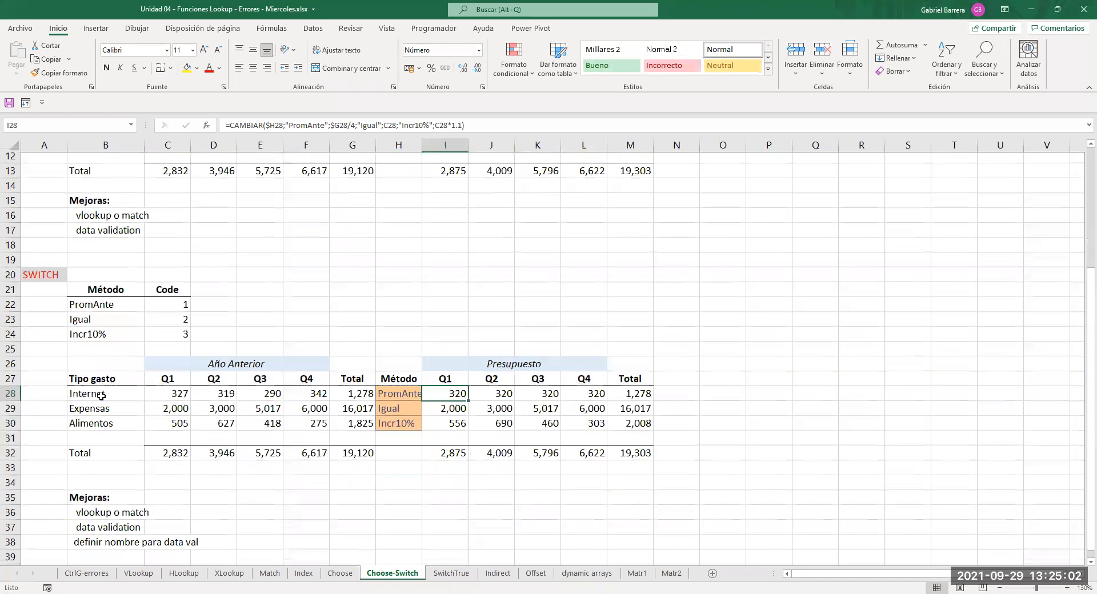
scroll(160, 394, "up", 1)
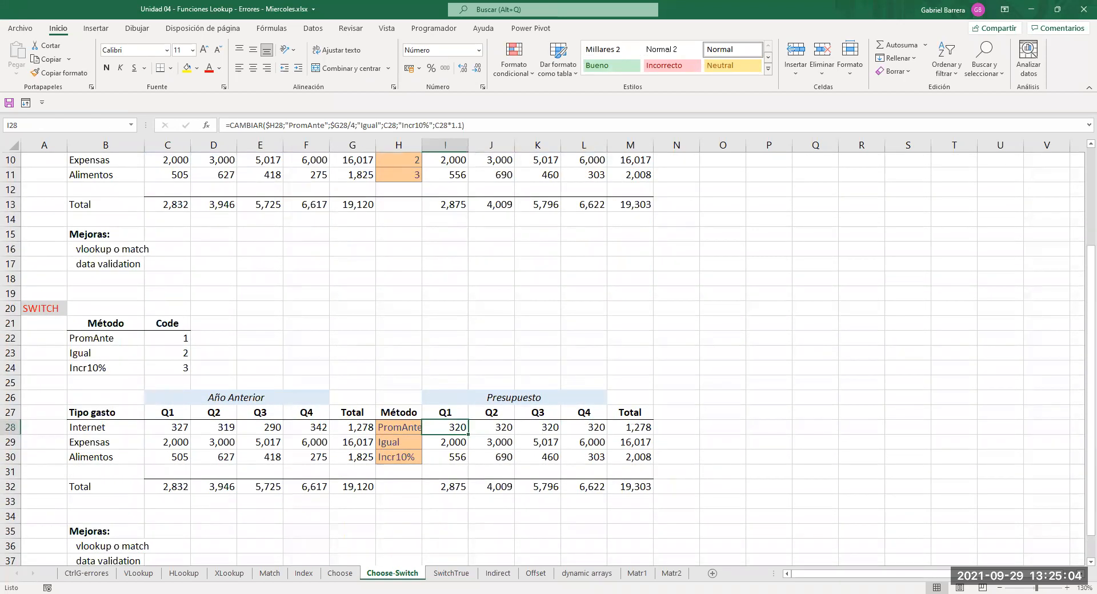
key("alt+Tab")
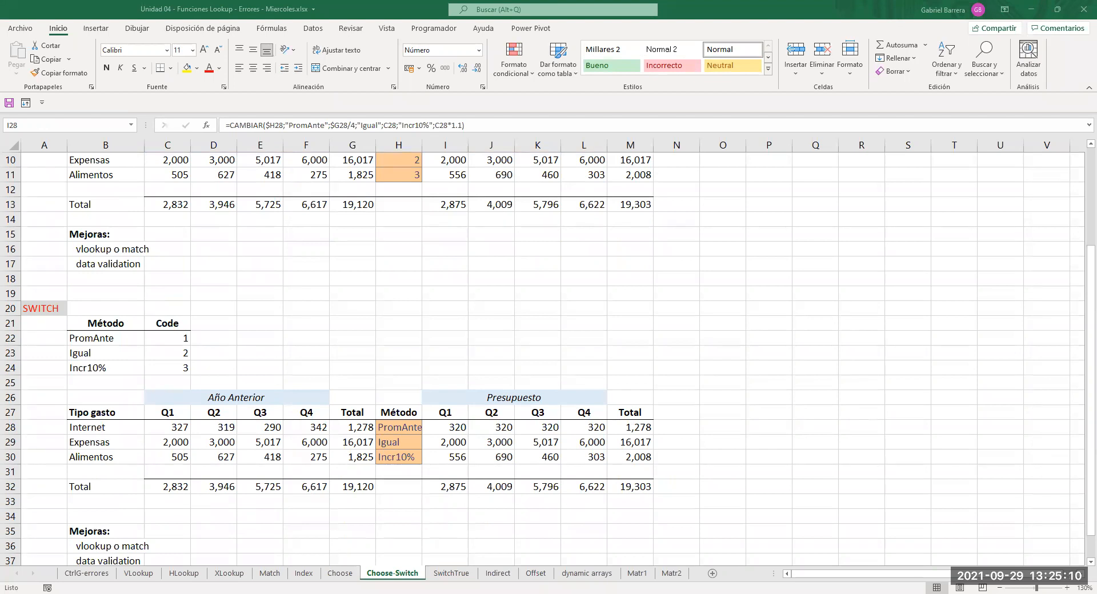
left_click(9, 103)
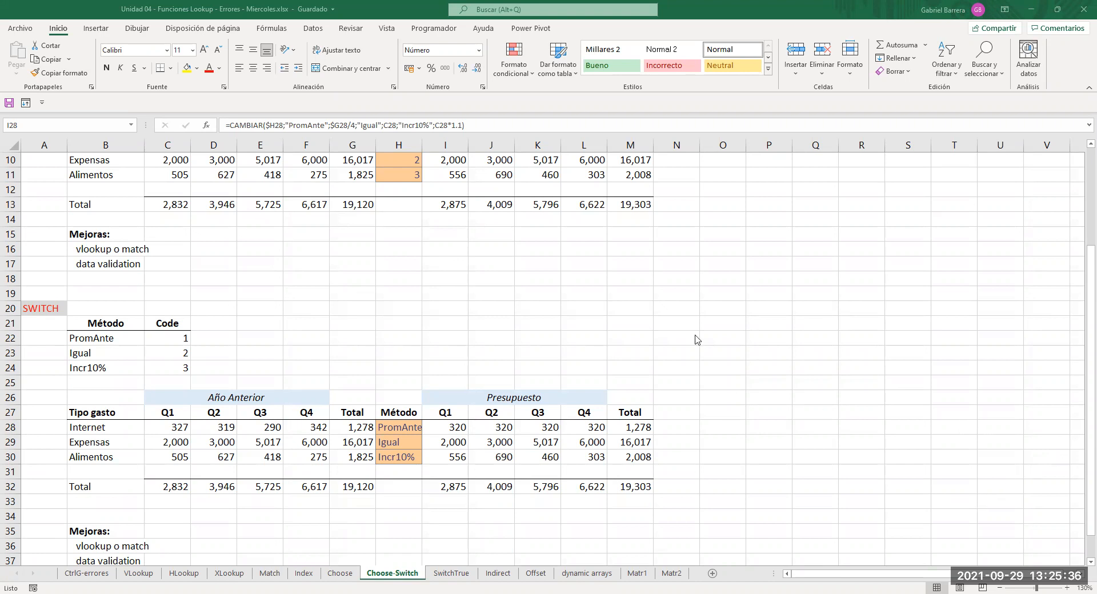
left_click(534, 324)
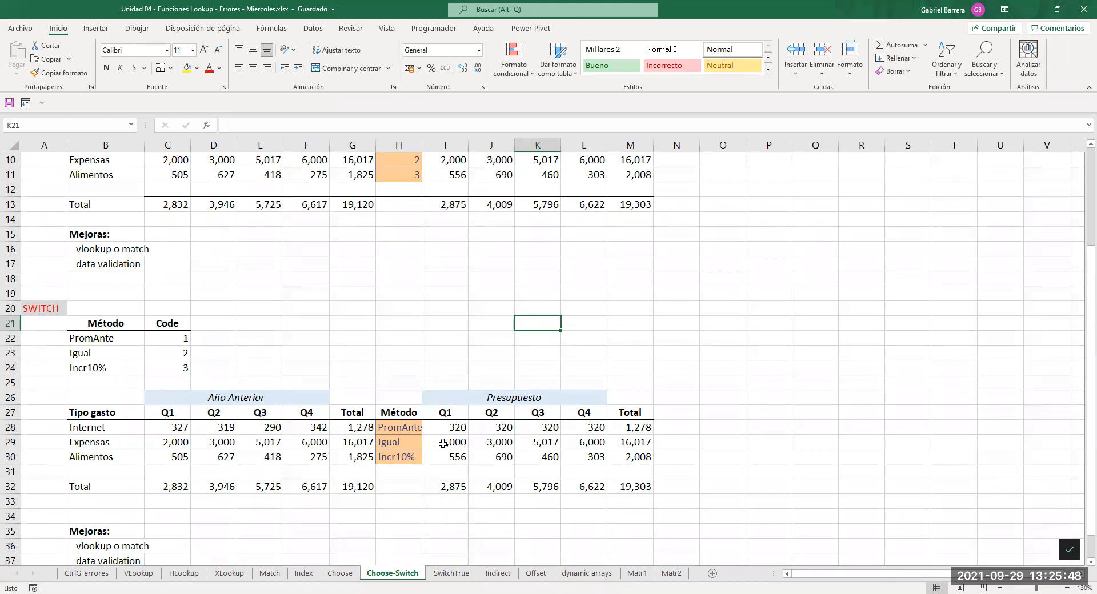
Examine the first argument, $H28, of the CAMBIAR formula in I28, leaving the formula as it is.
left_click(455, 426)
double_click(455, 426)
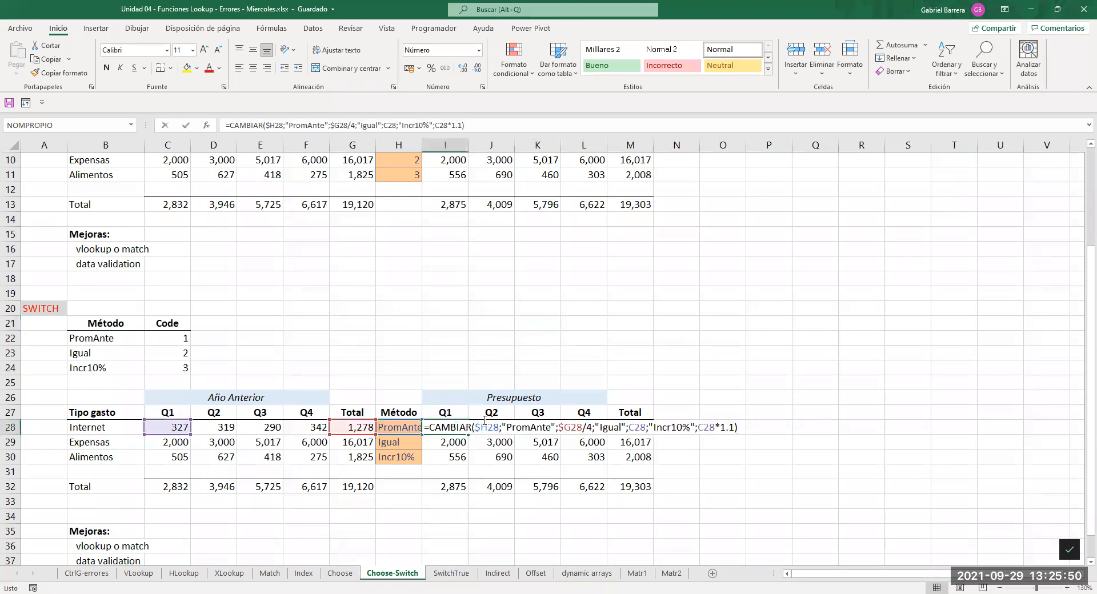
left_click_drag(501, 428, 473, 428)
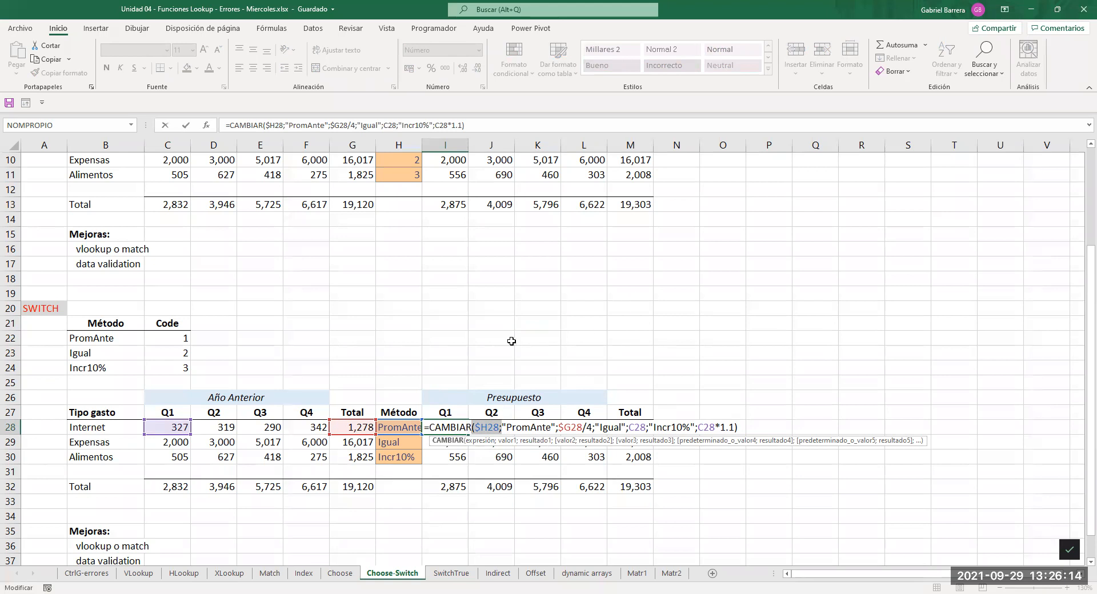
left_click(508, 341)
Enter the label "Valor" in O19 and fill the adjacent cell P19 with yellow.
scroll(771, 322, "up", 1)
scroll(765, 327, "down", 1)
scroll(762, 329, "down", 1)
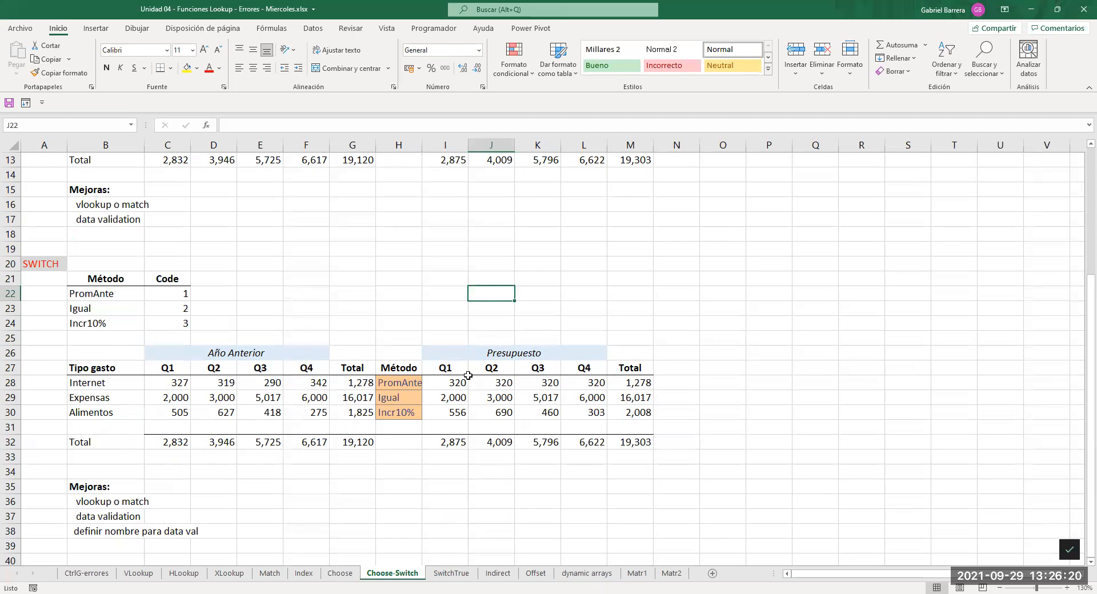
left_click(738, 249)
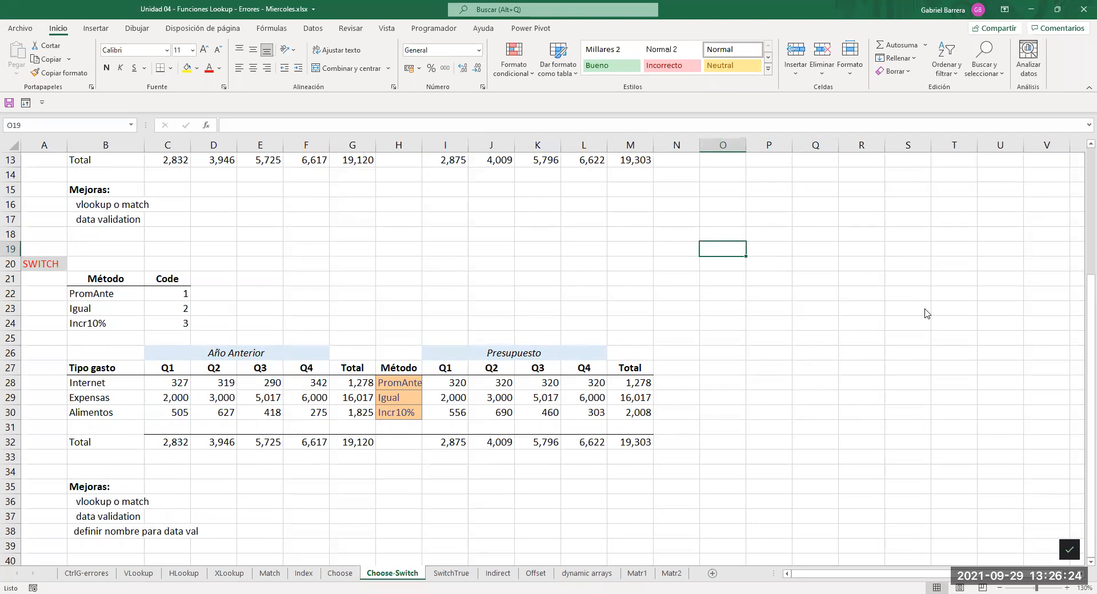
type("Valor")
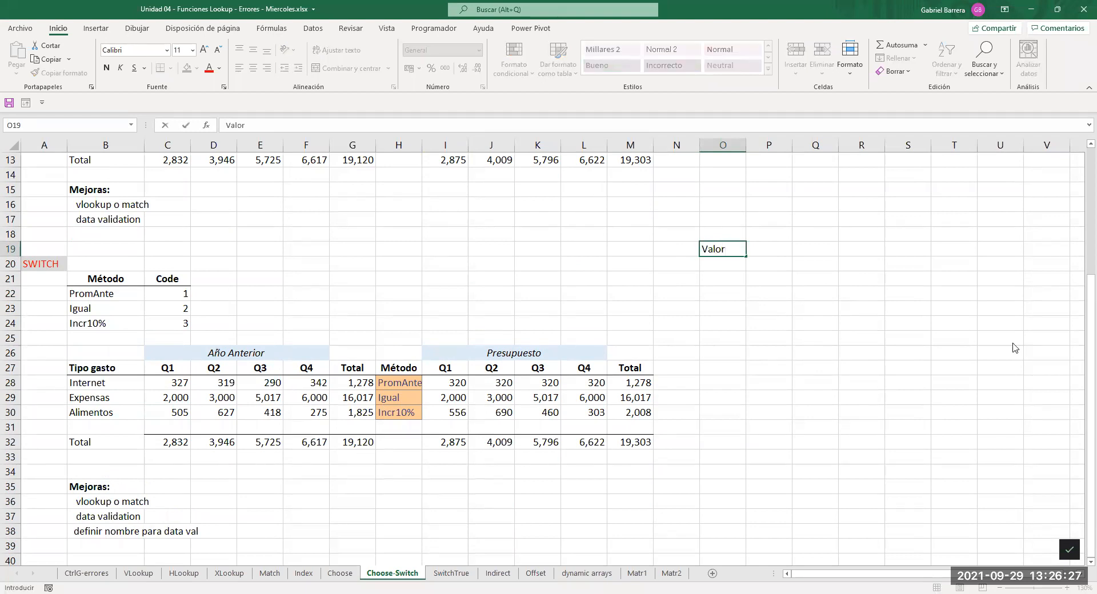
key("Tab")
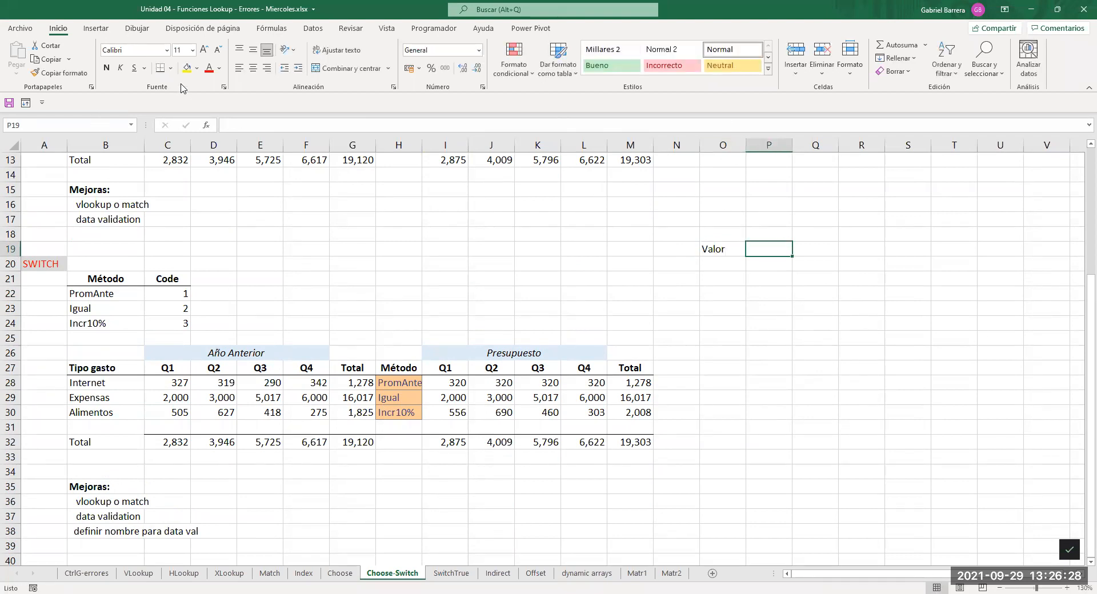
left_click(190, 70)
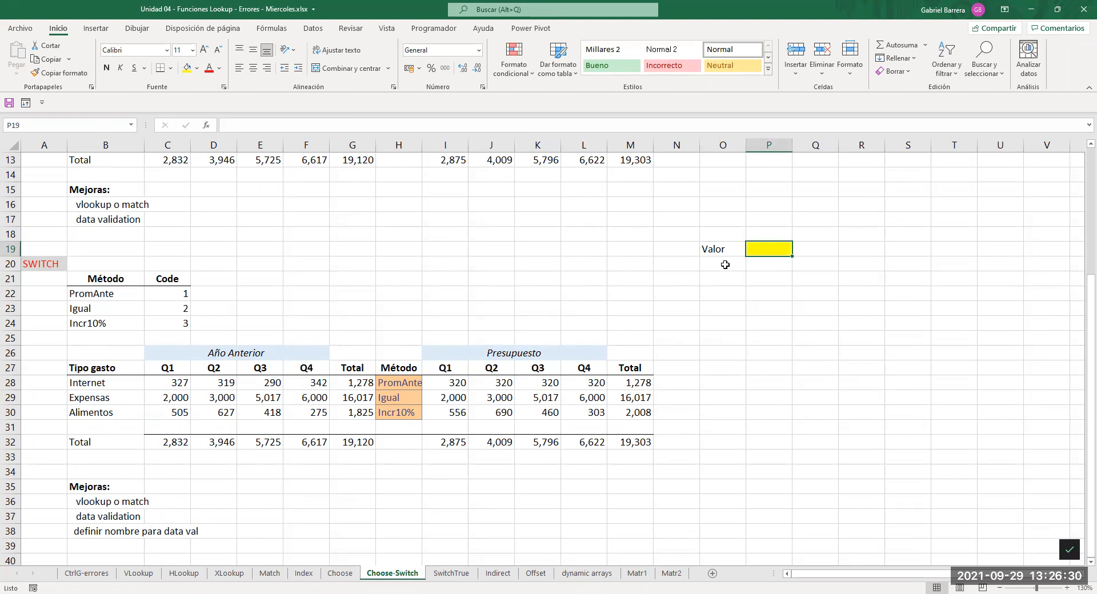
Enter the label "En letra" in O20 and the value 1 in the yellow cell P19.
key("Return")
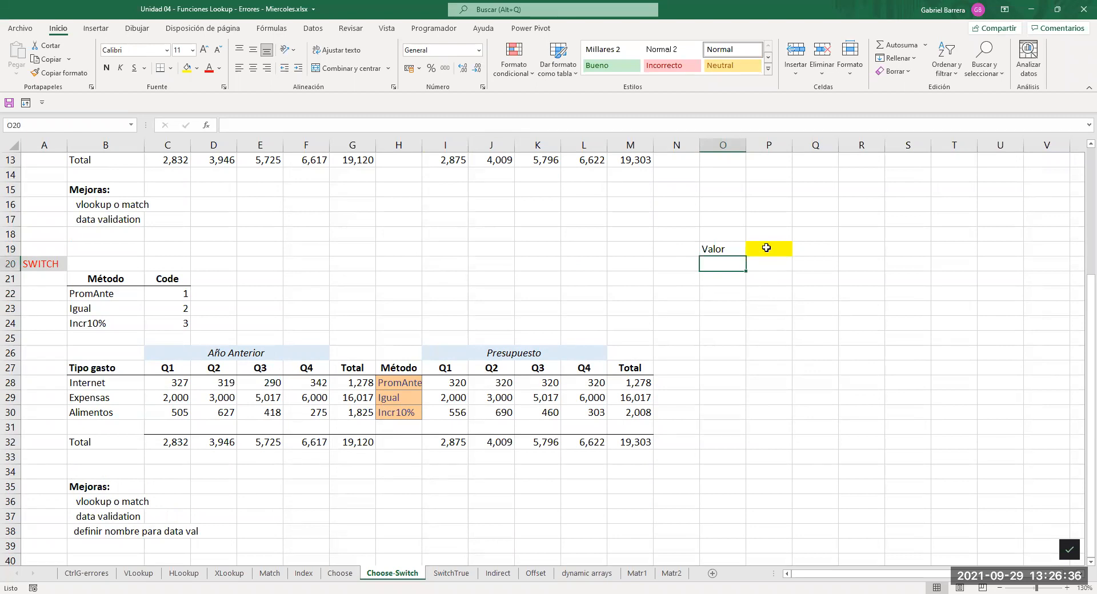
type("En letra")
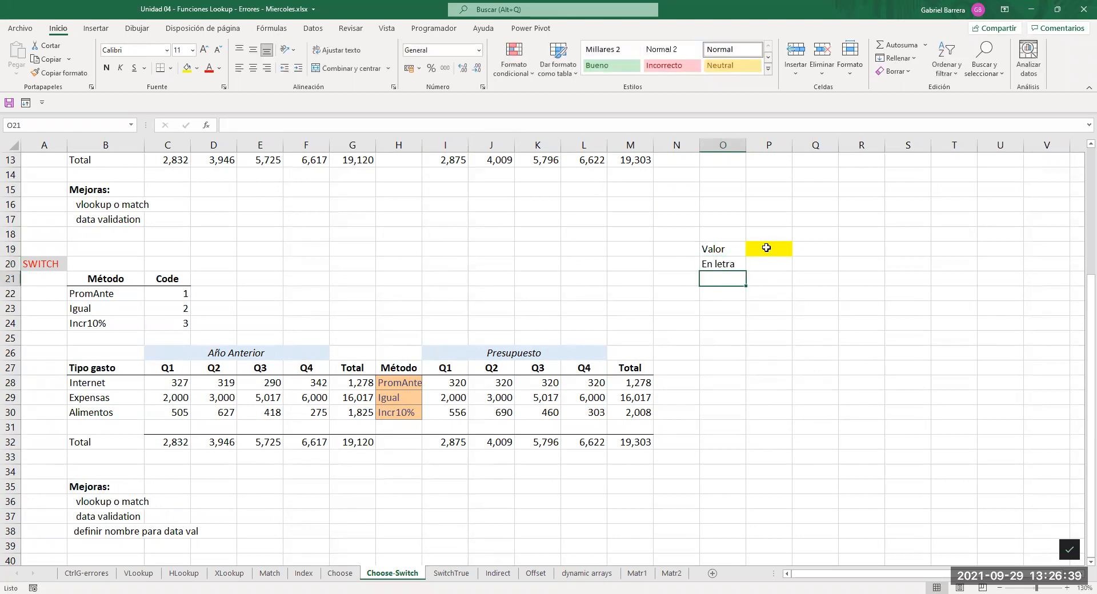
key("Return")
key("Right")
key("Up")
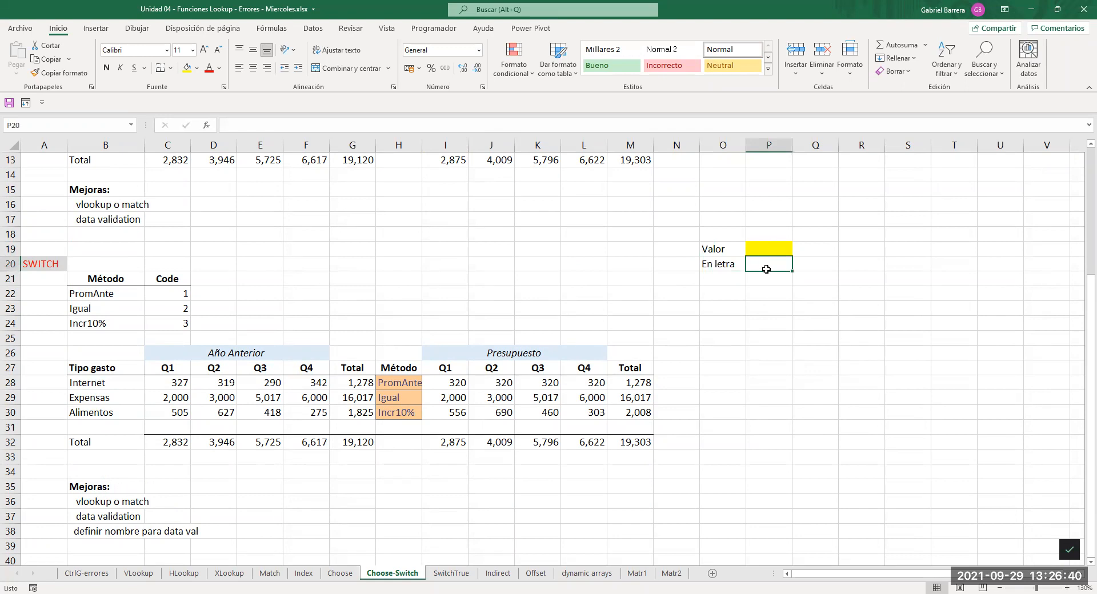
type("1")
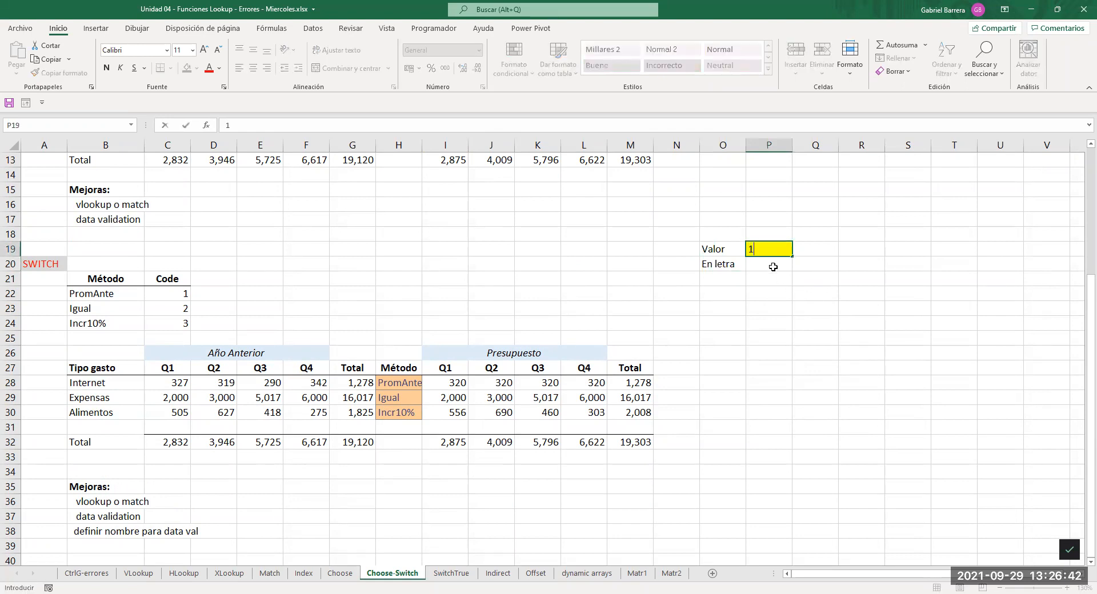
key("Return")
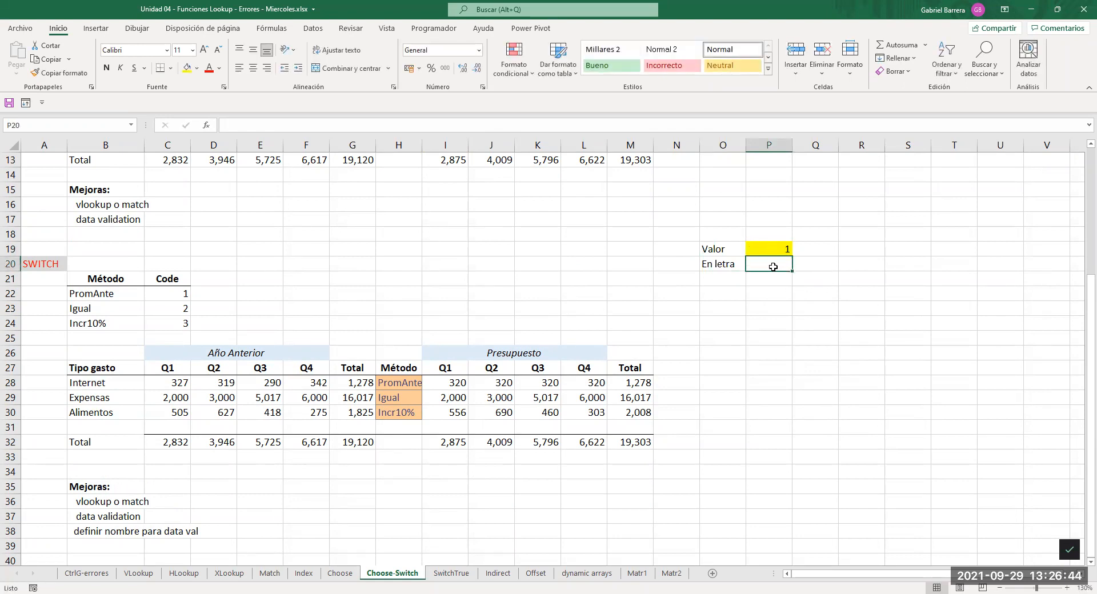
Centre the content of P19 horizontally and replace its value with "uno".
left_click(779, 246)
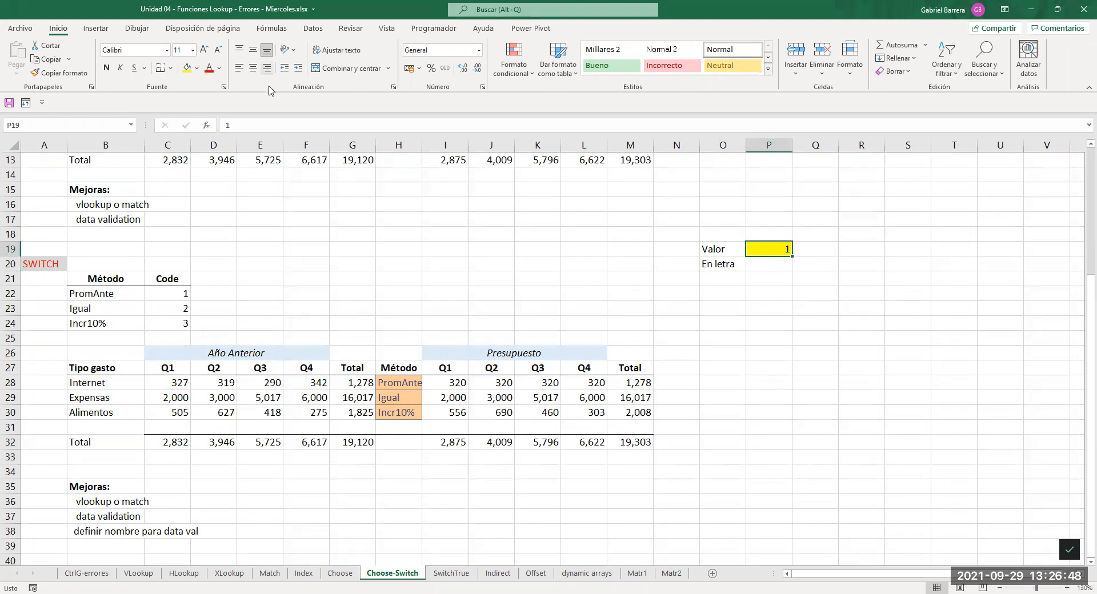
left_click(251, 69)
type("uno")
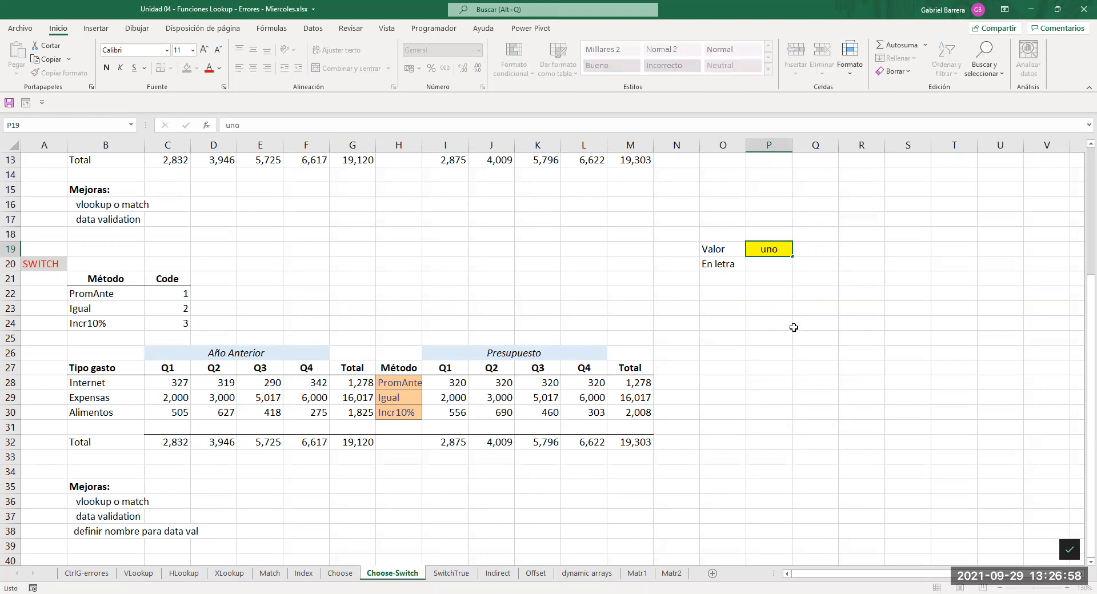
key("Return")
Enter a CAMBIAR formula in P20 that evaluates P19 and returns 1 for "uno", 2 for "dos" and 3 for "tres".
type("=")
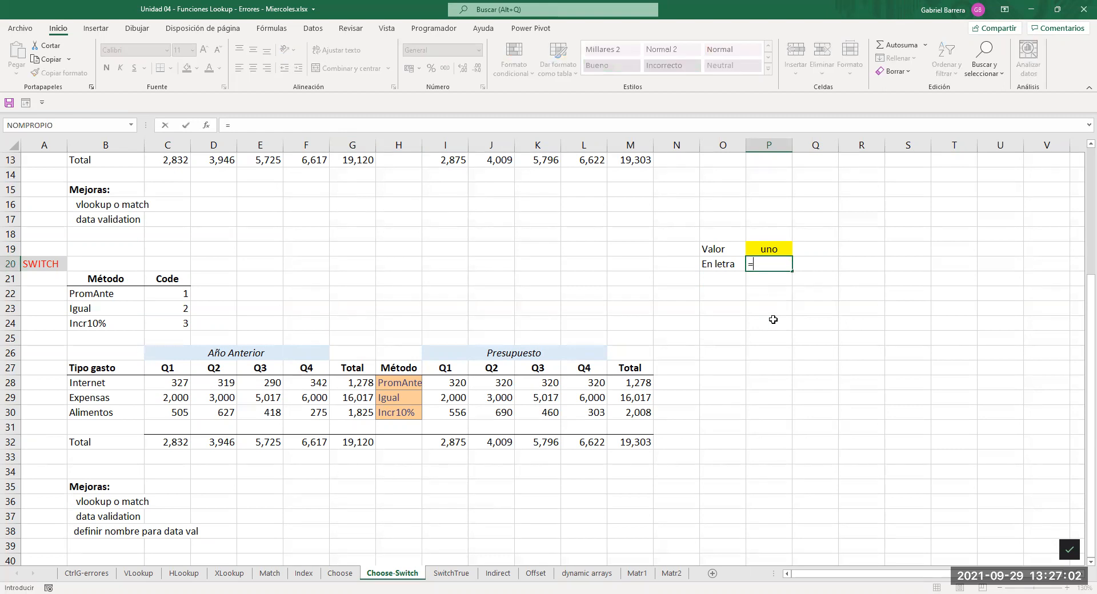
type("camb")
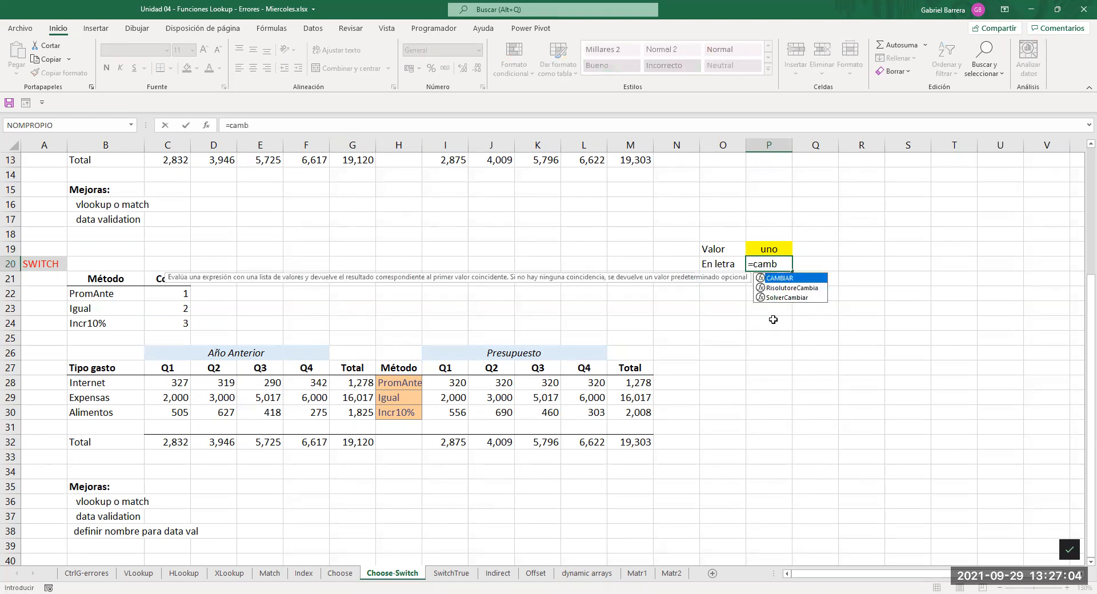
key("Tab")
left_click(765, 248)
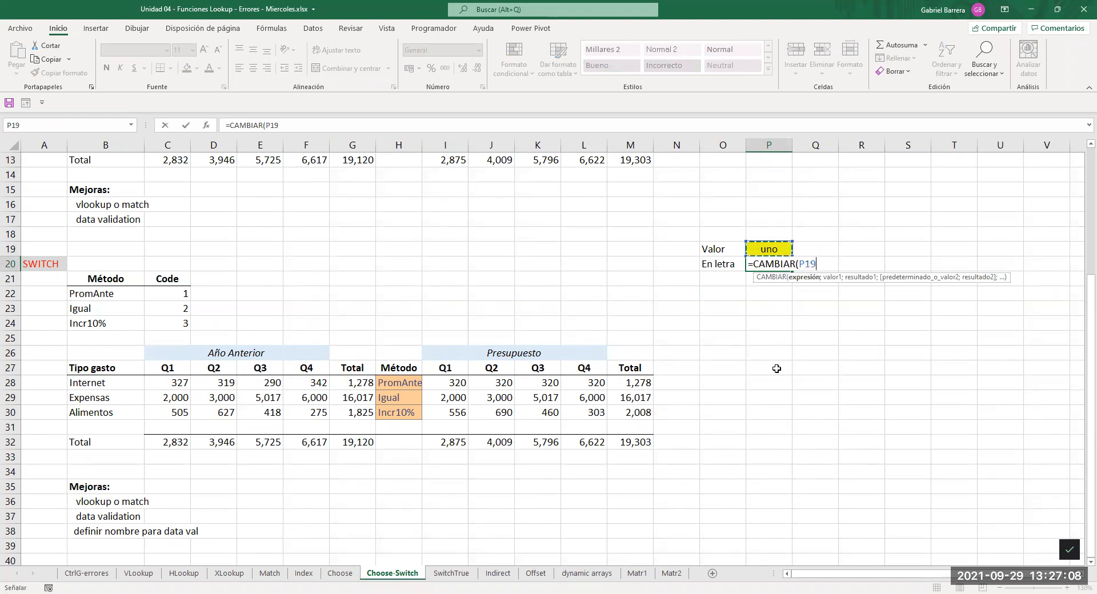
type(";\"uno\"")
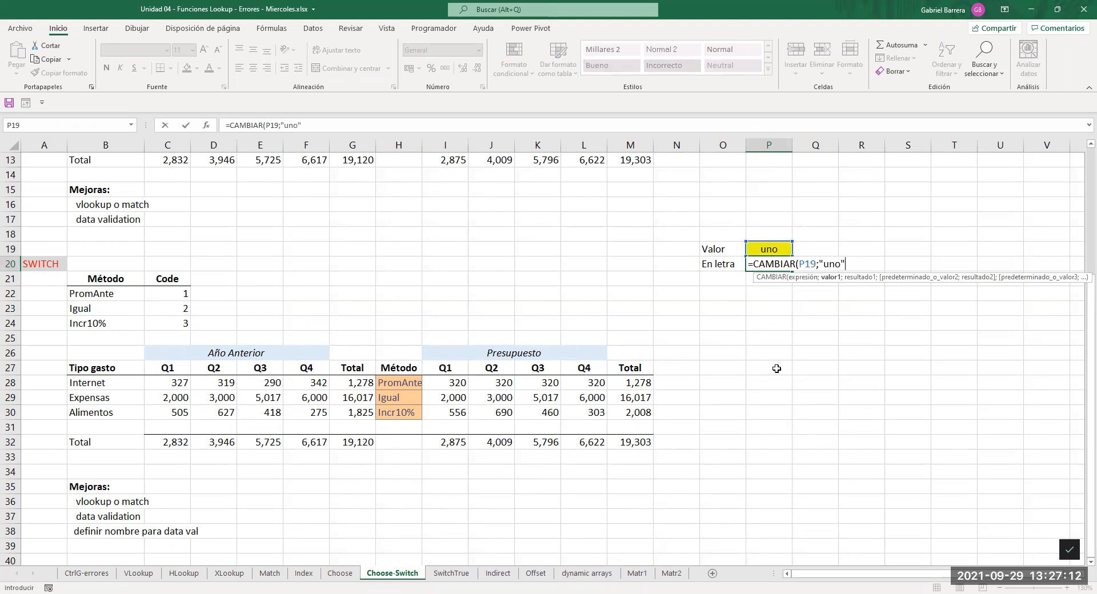
type(";1;\"dos\";2")
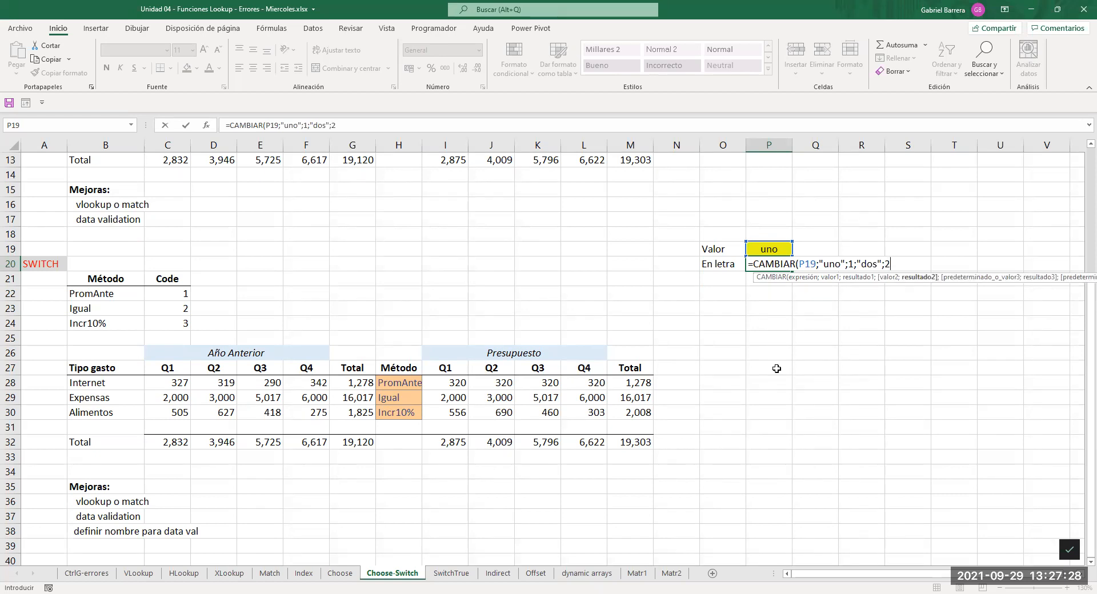
type(";\"tres")
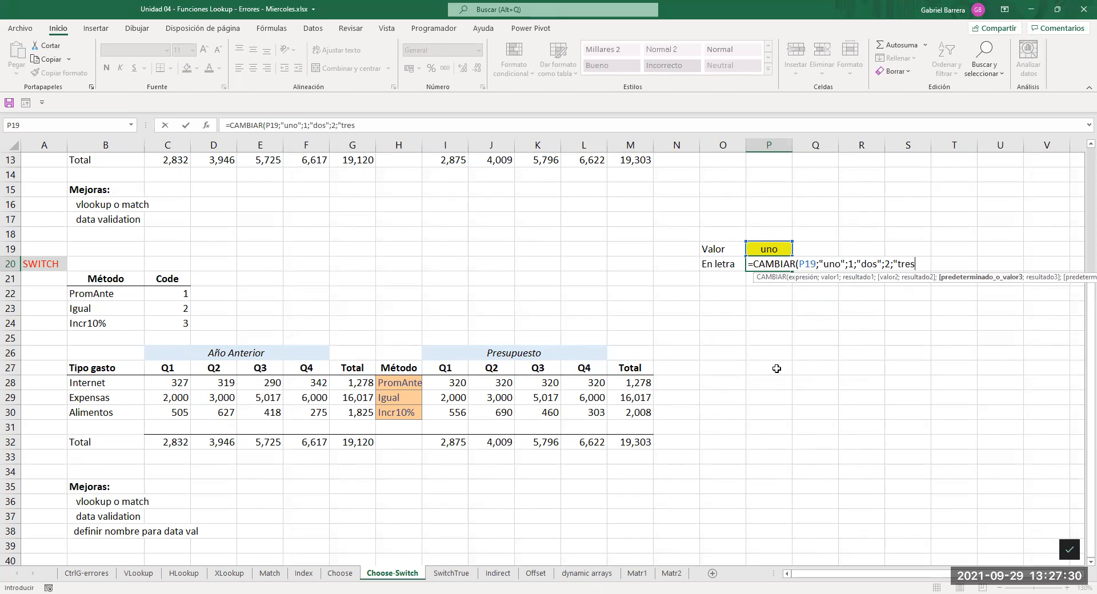
type("\";3")
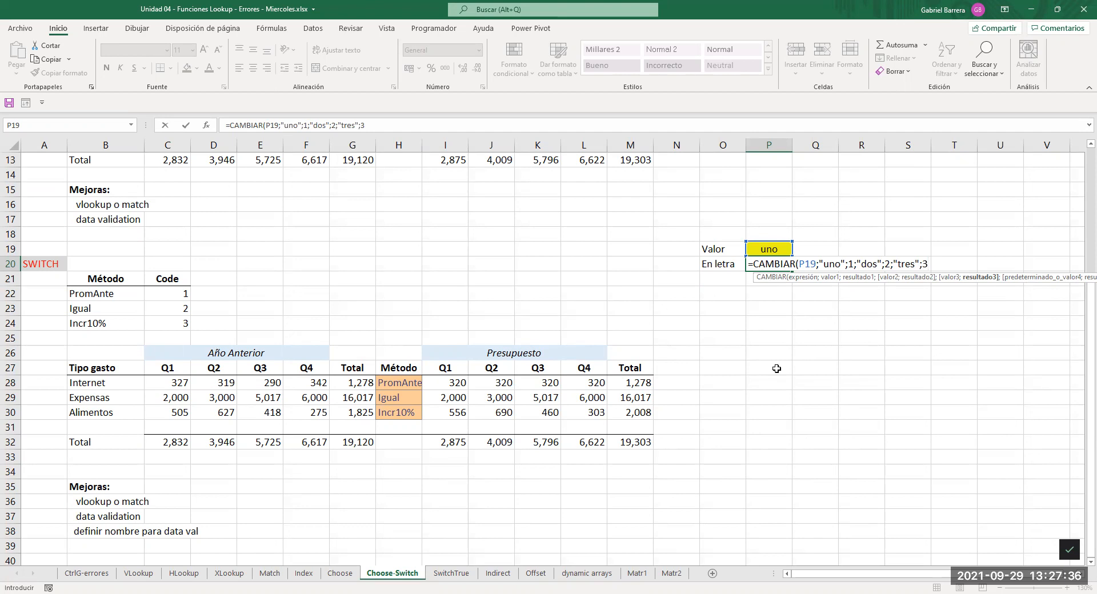
key("Return")
Test the CAMBIAR formula by changing P19 to "dos" and finally to "tres".
key("Up")
key("Up")
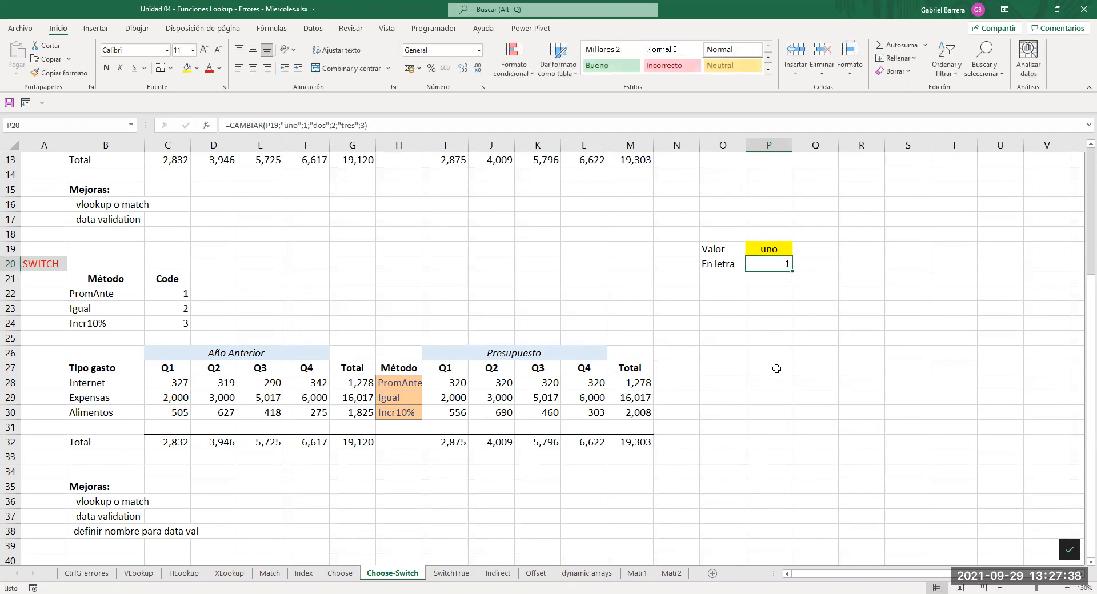
type("dos")
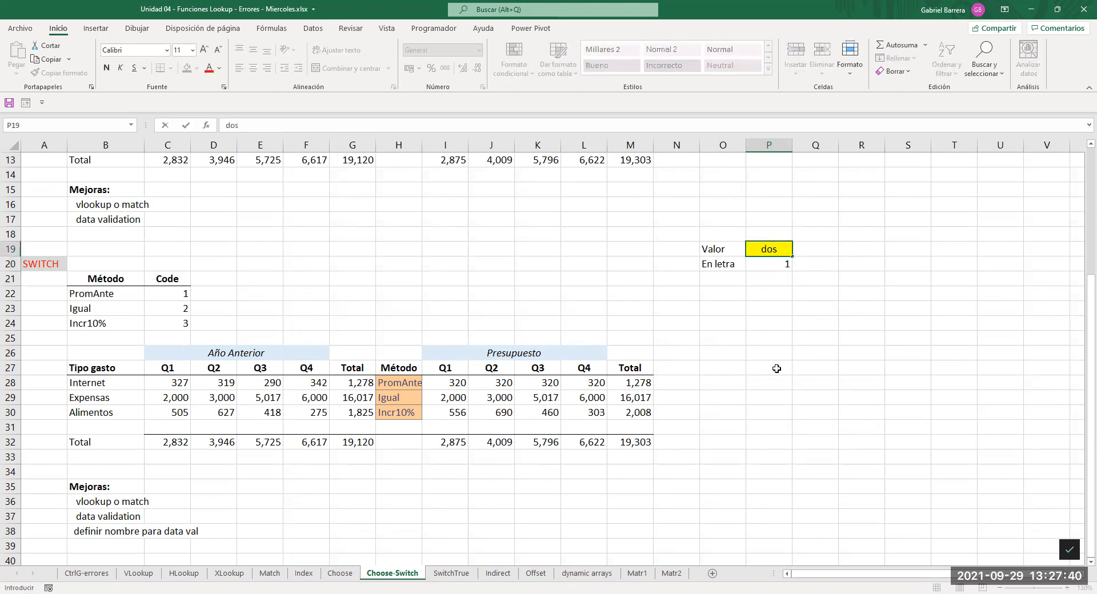
key("Return")
key("Up")
type("tres")
key("Return")
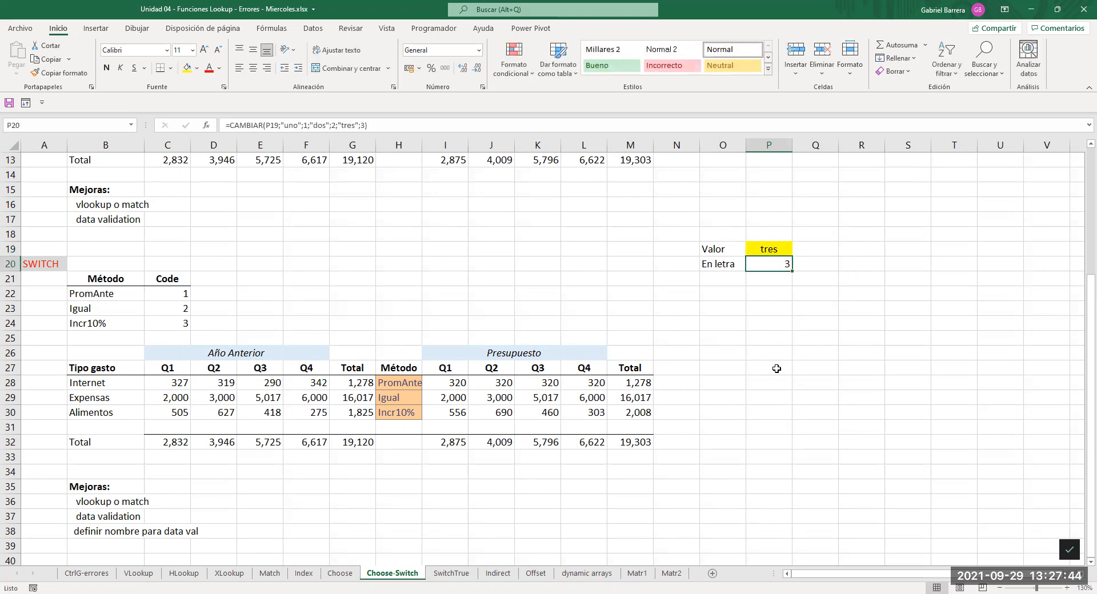
Show the formula of P20 as text in Q20 using FORMULATEXTO.
key("Right")
type("=")
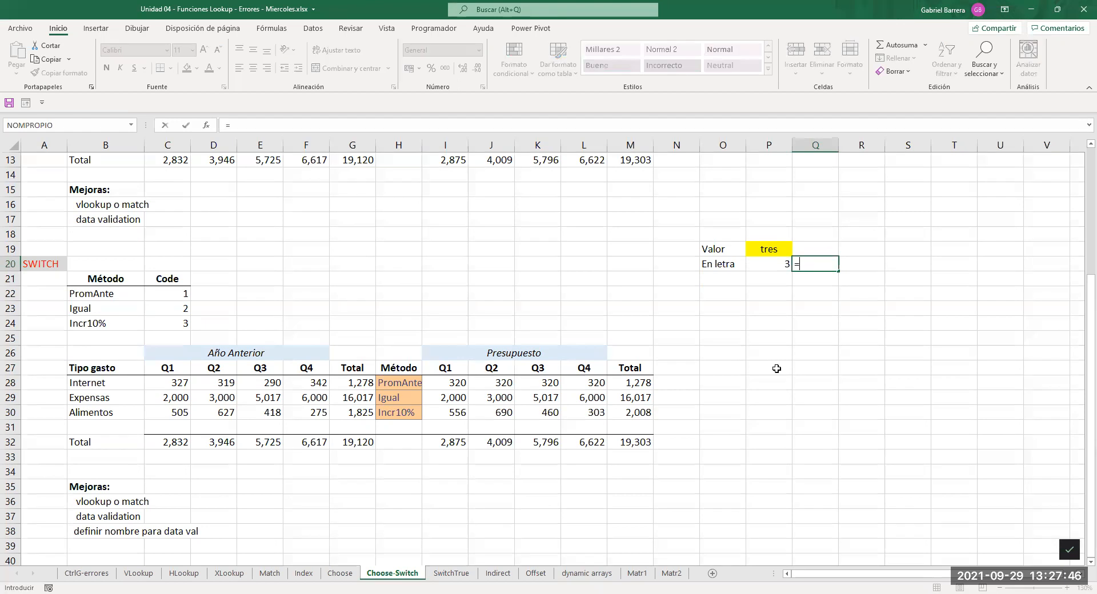
type("FORMULATEXTO(")
left_click(778, 264)
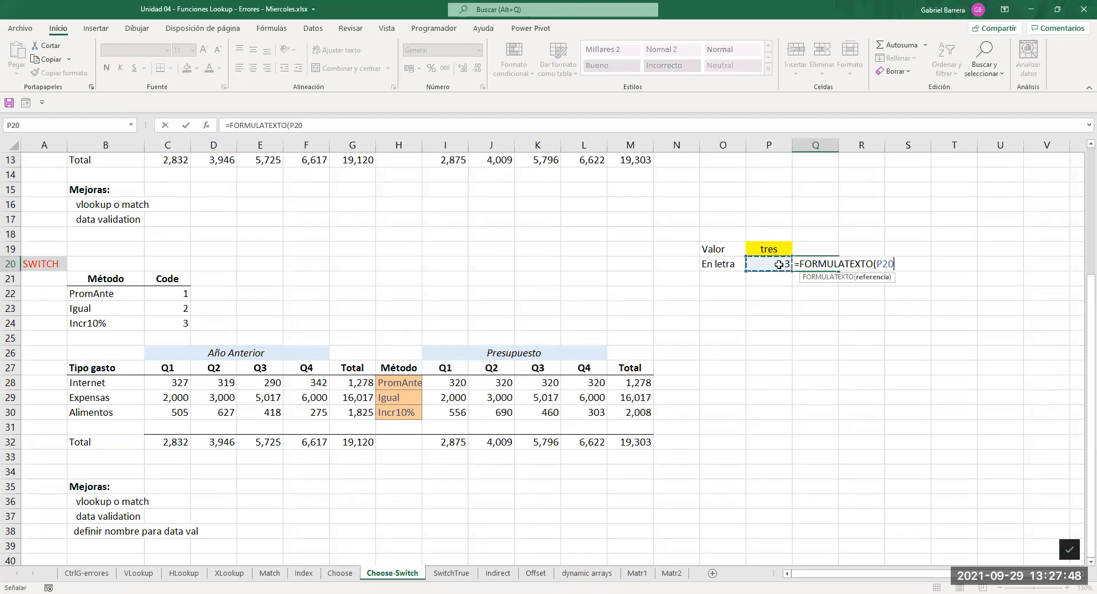
key("Return")
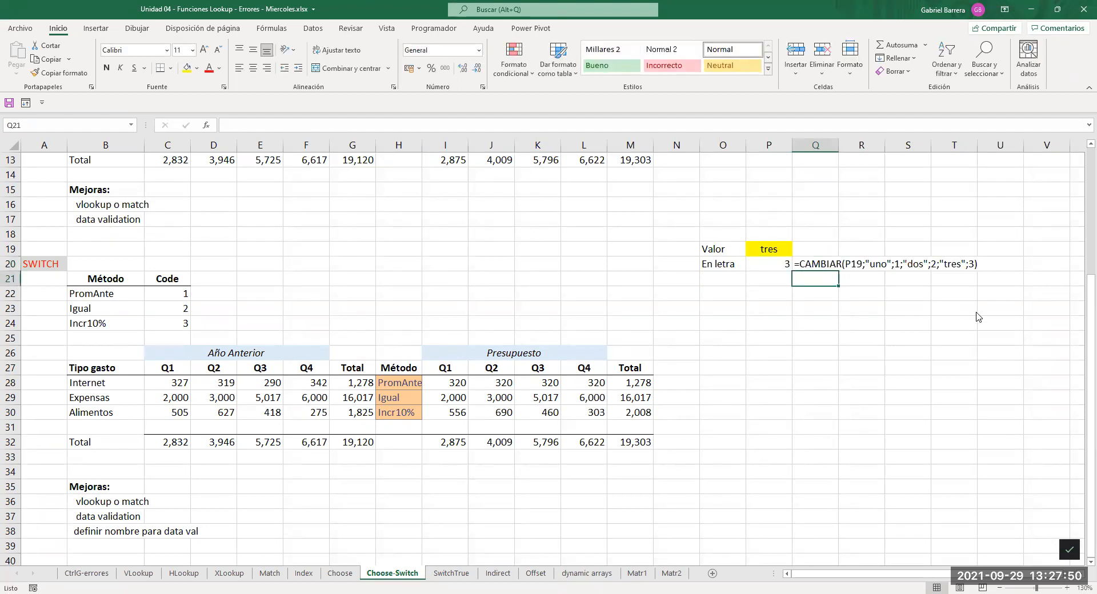
Begin a nested SI formula in P23 that returns 1 when P19 is "uno" and 2 when it is "dos".
left_click(782, 310)
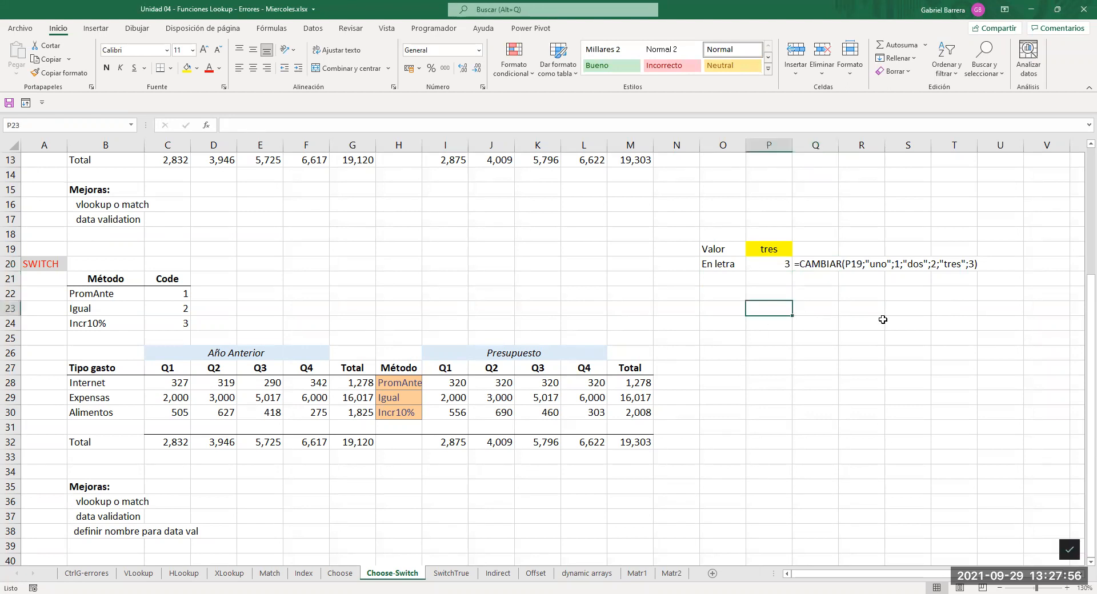
type("=")
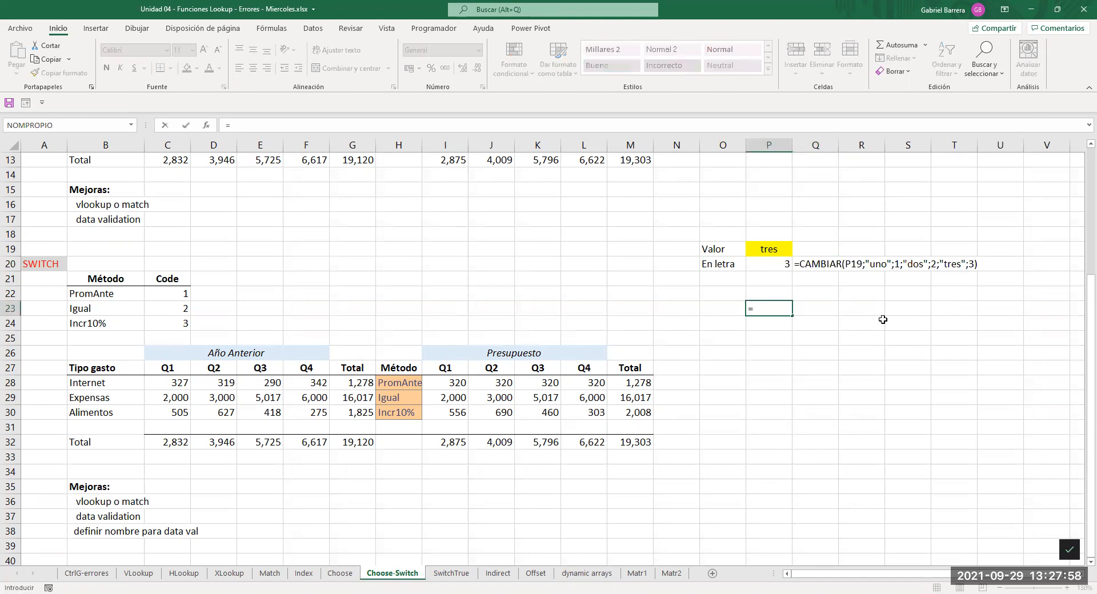
type("SI(")
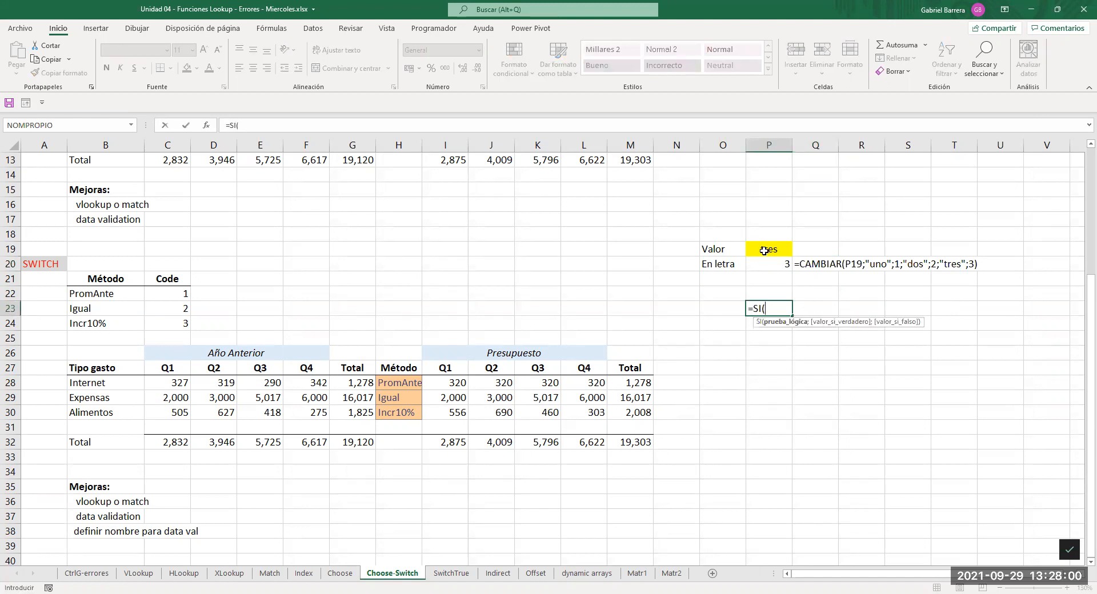
left_click(764, 251)
type("=")
type("\"uno")
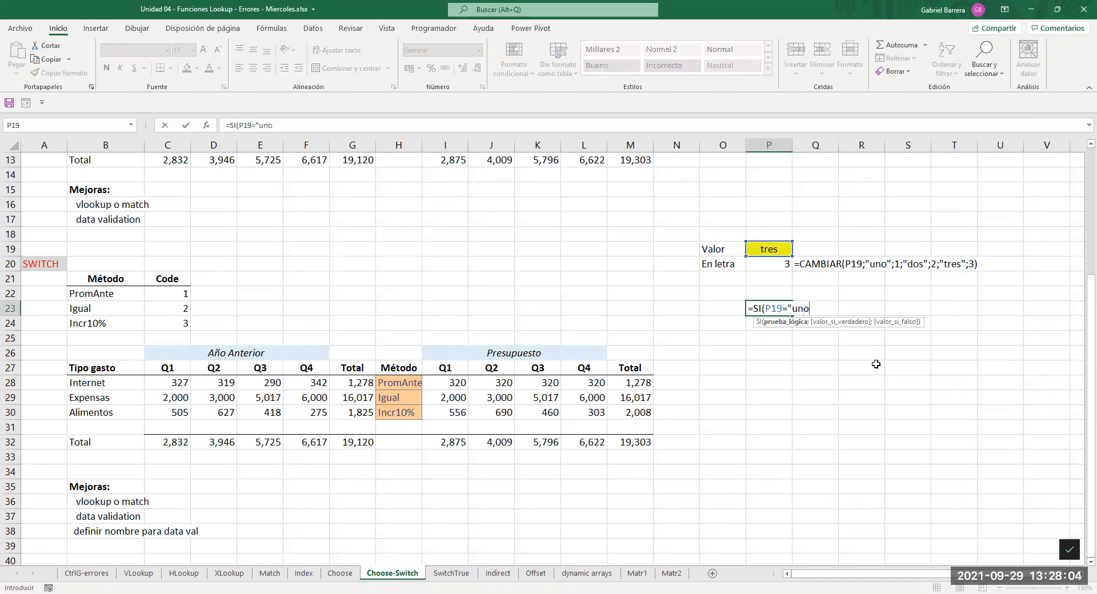
type("\";")
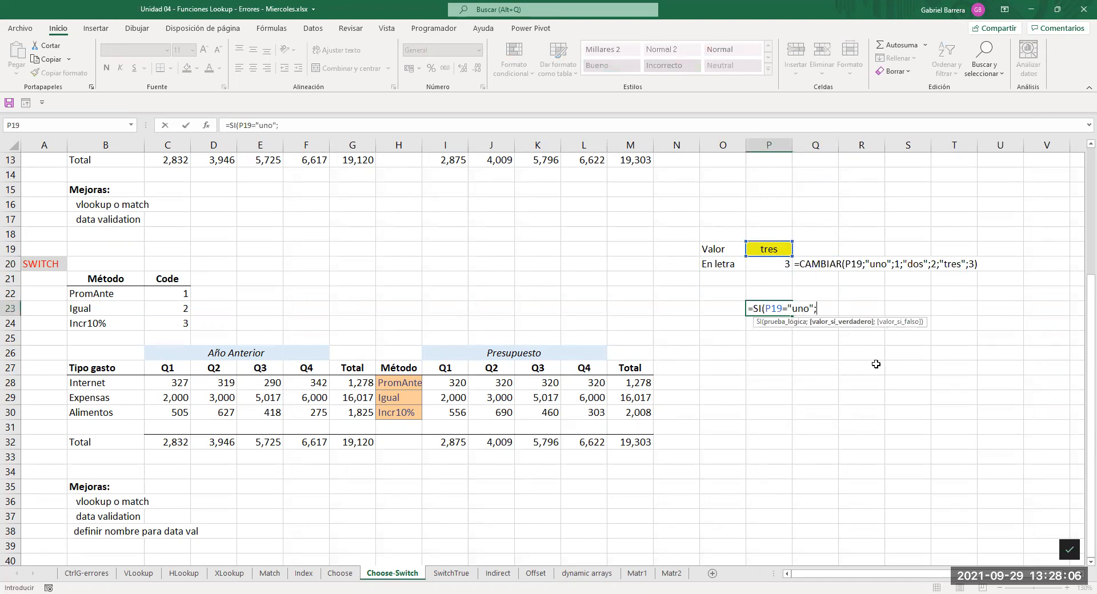
type("1;")
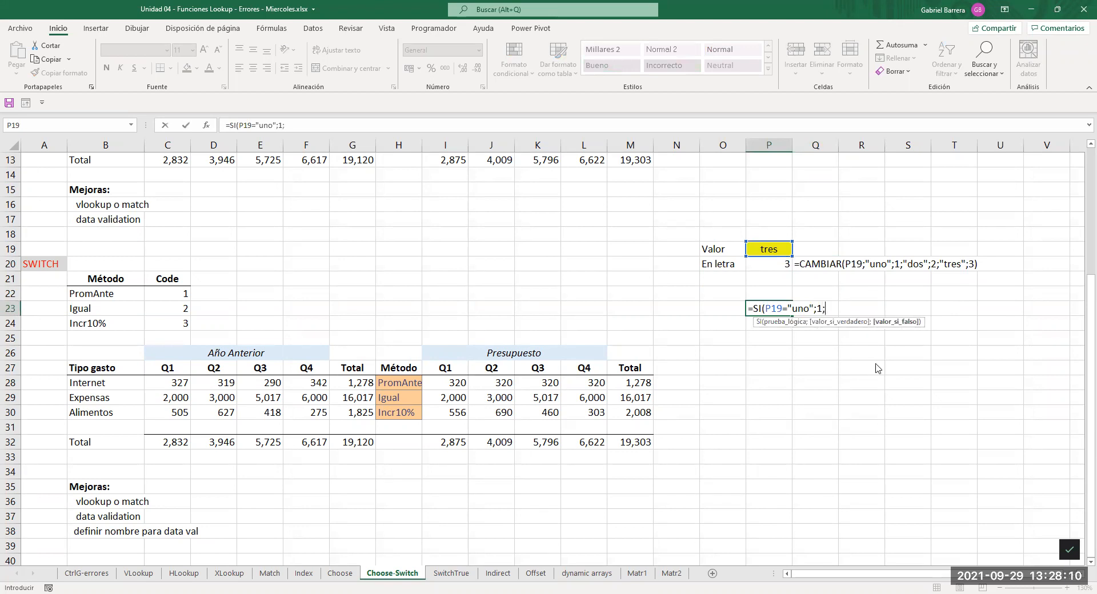
type("si")
key("Tab")
type("P19=")
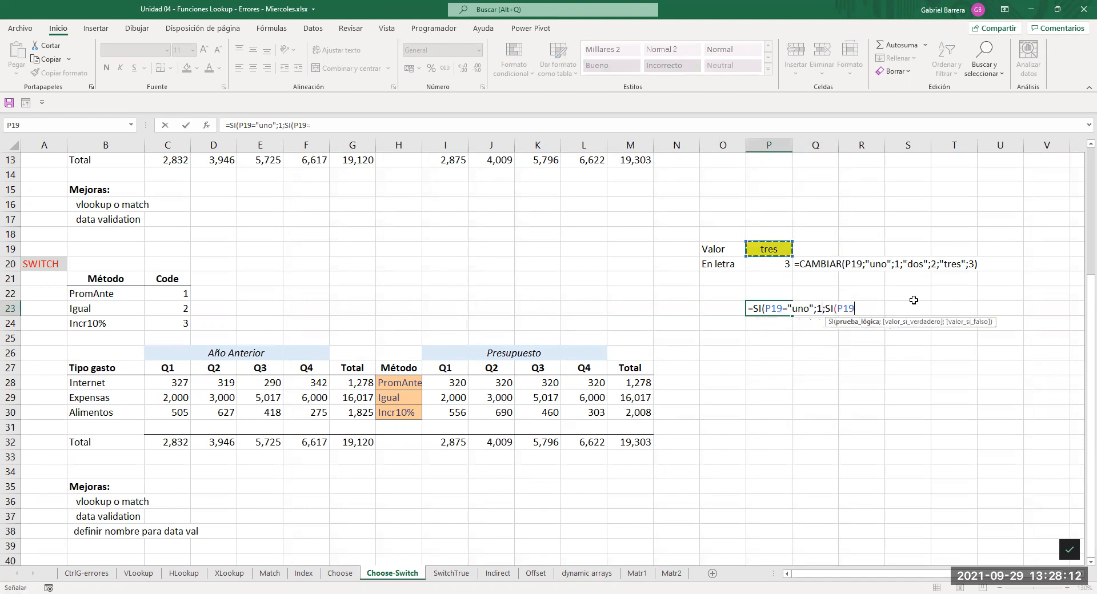
type("\"dos\";2")
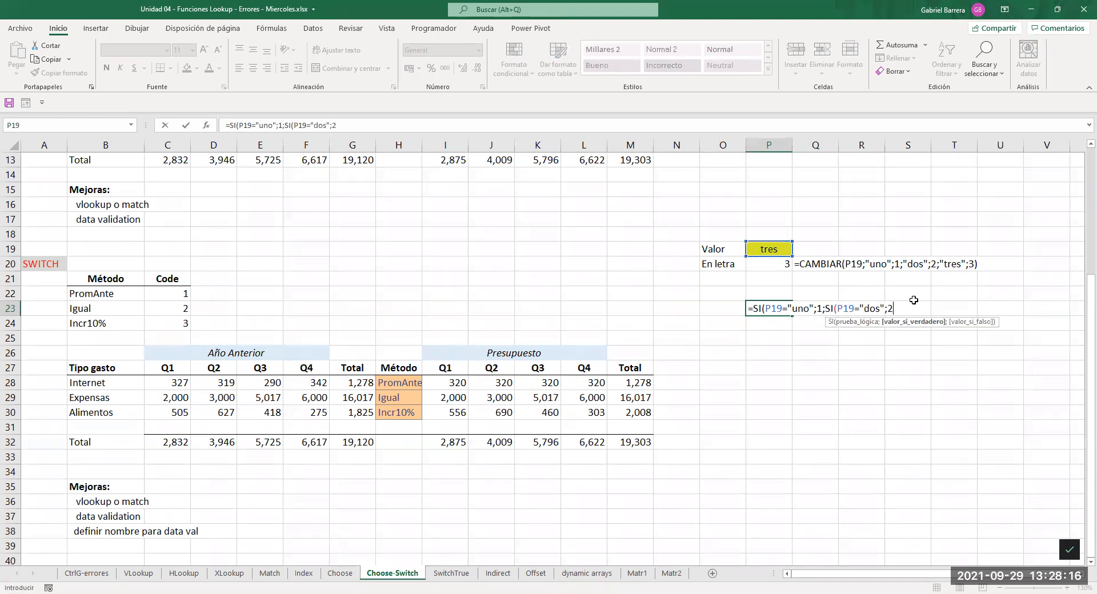
type(";")
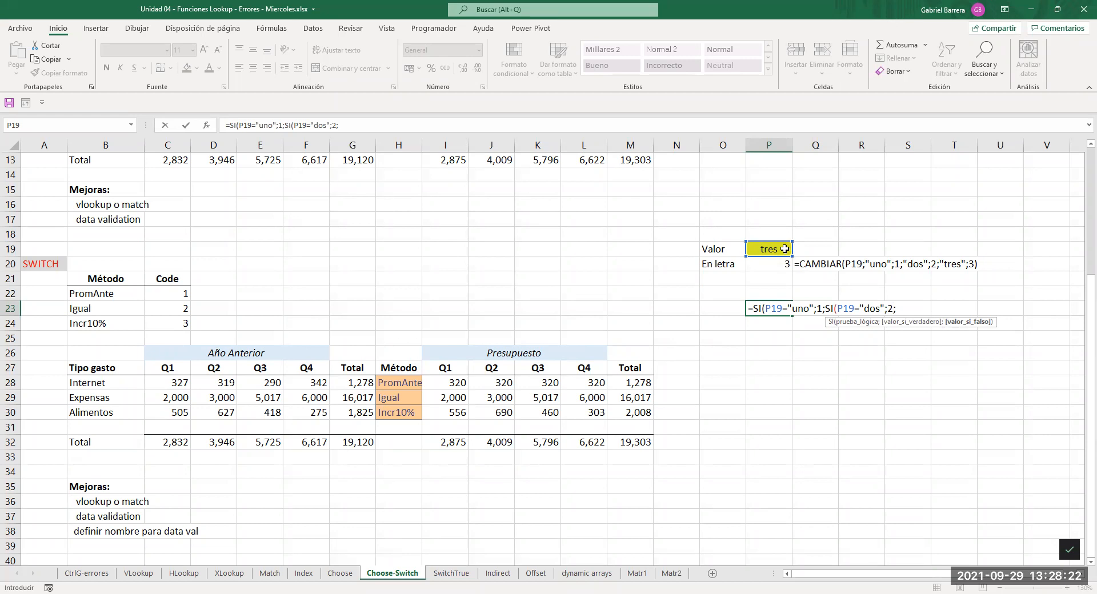
Complete the P23 formula with a third nested SI that returns 3 when P19 is "tres" and otherwise "No se".
type("si")
left_click(784, 247)
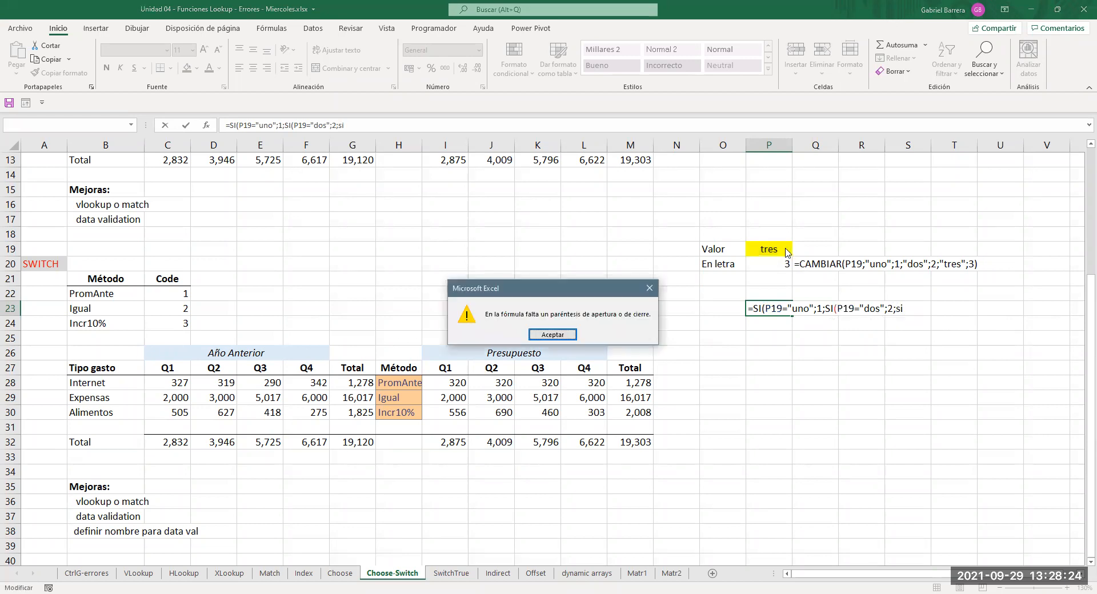
key("Return")
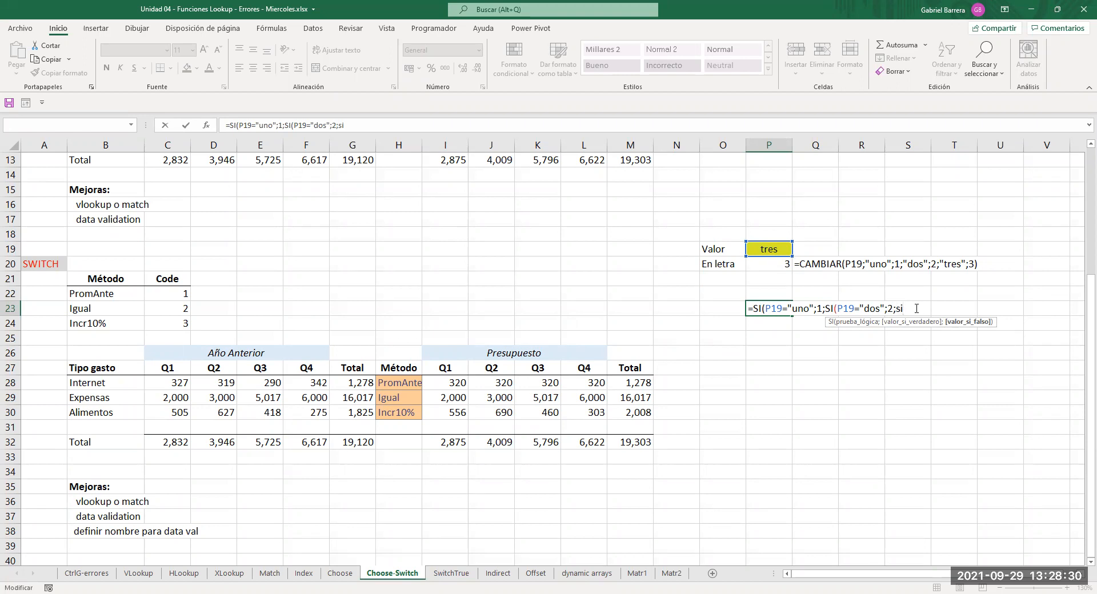
type("(")
left_click(762, 247)
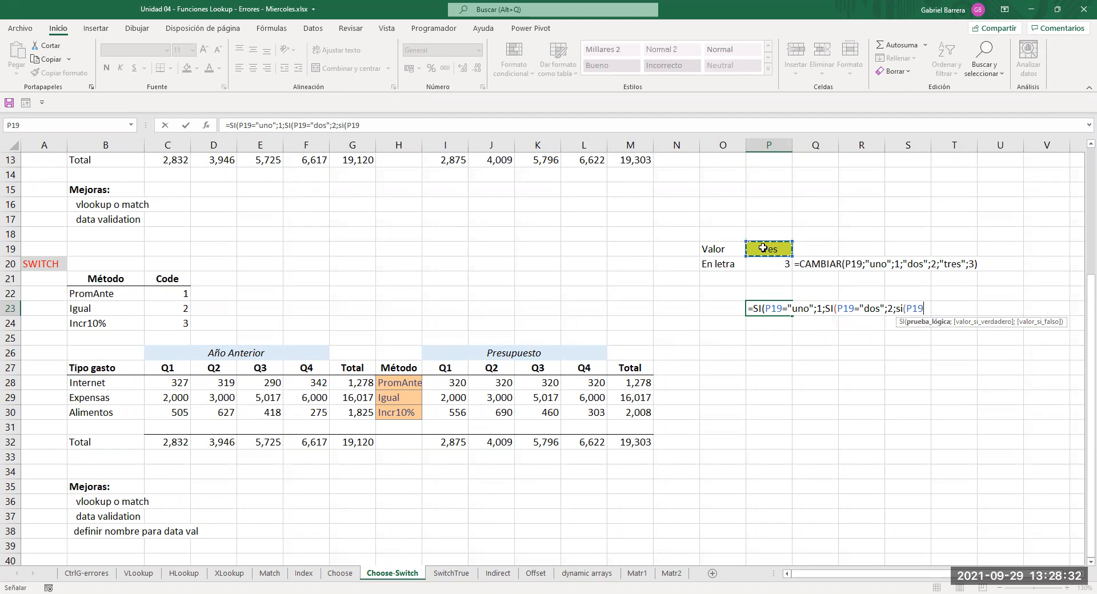
type("=\"tres\";3;\"No se\")")
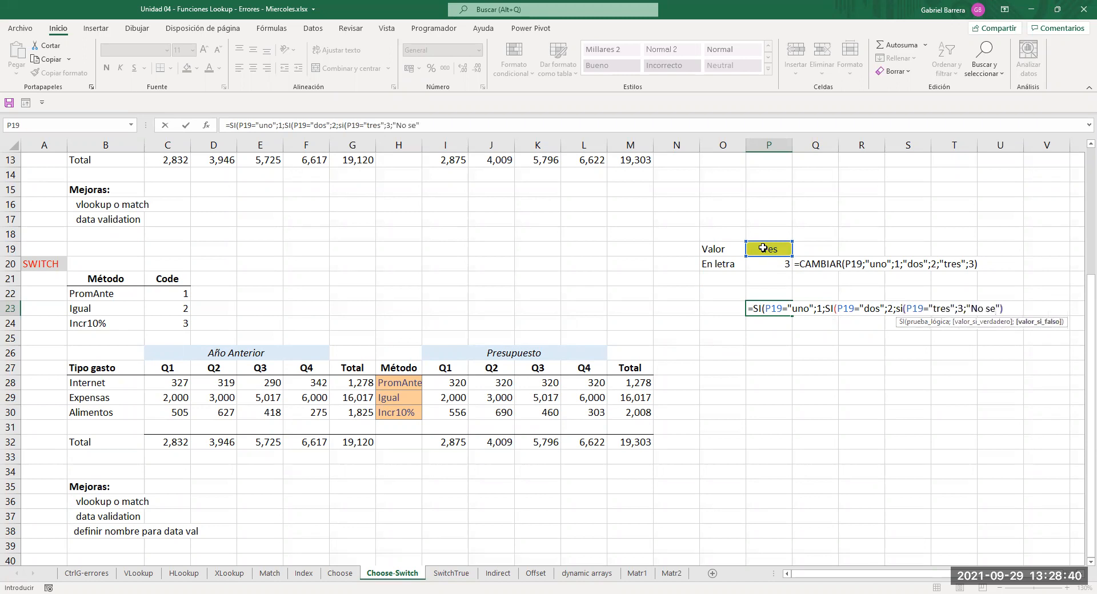
type("))")
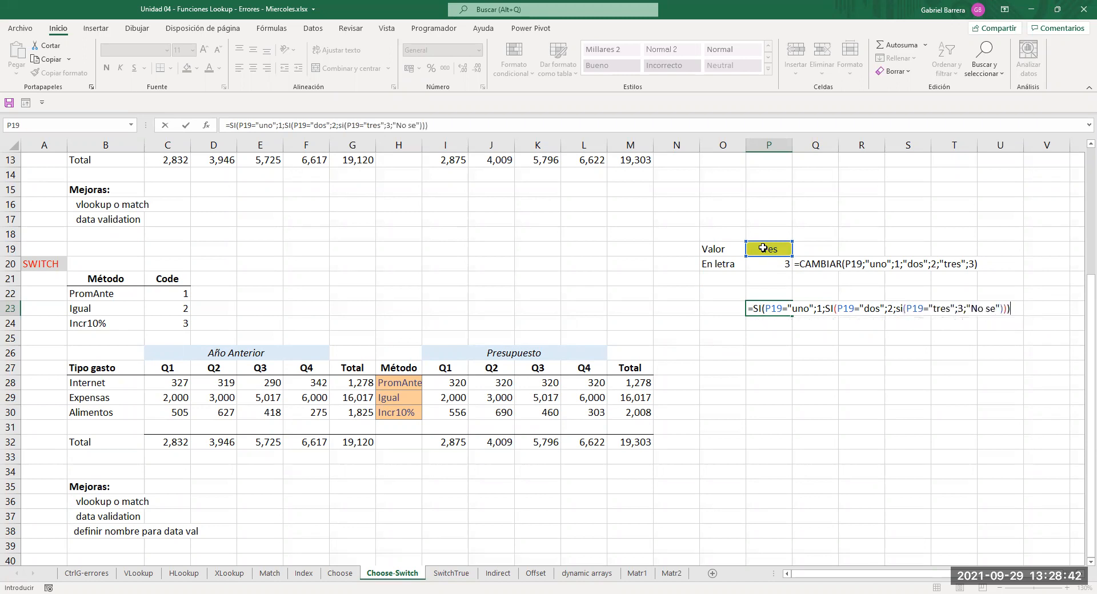
key("Return")
Copy the FORMULATEXTO formula from Q20 to Q23 to show the nested SI formula as text.
left_click(830, 268)
key("ctrl+c")
left_click(829, 310)
key("ctrl+v")
left_click(811, 366)
key("Escape")
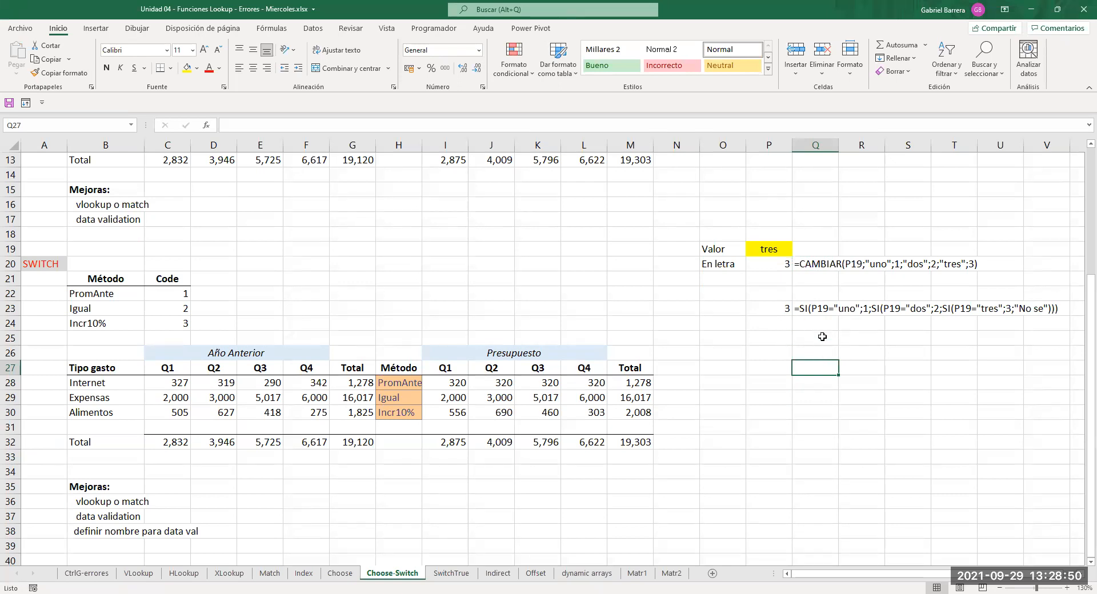
Change P19 to "cuatro" to test how the CAMBIAR and SI formulas handle an unlisted value.
left_click(822, 266)
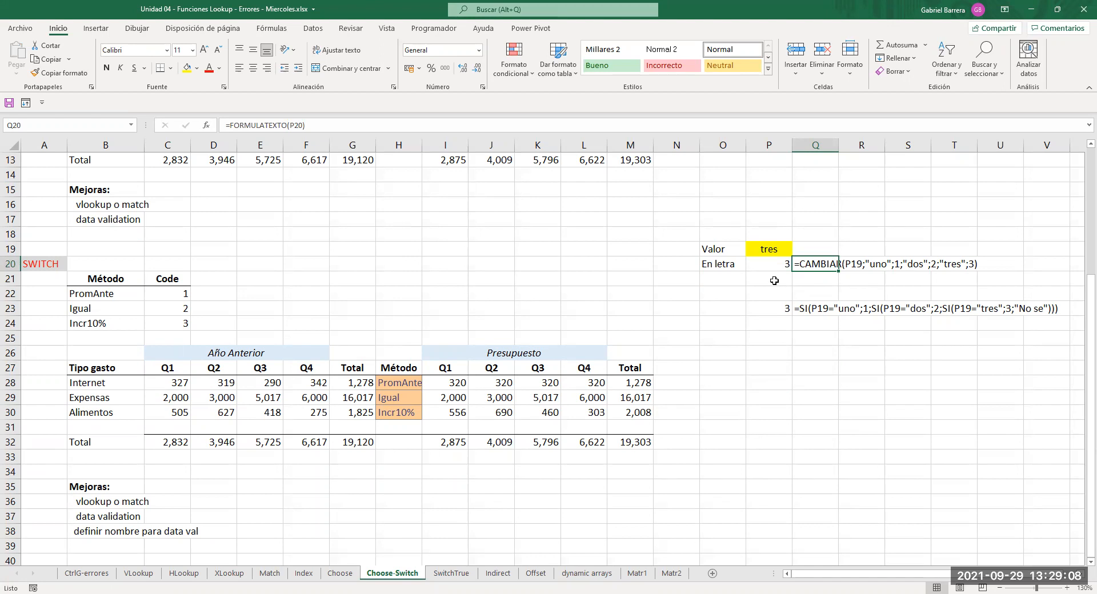
left_click(775, 251)
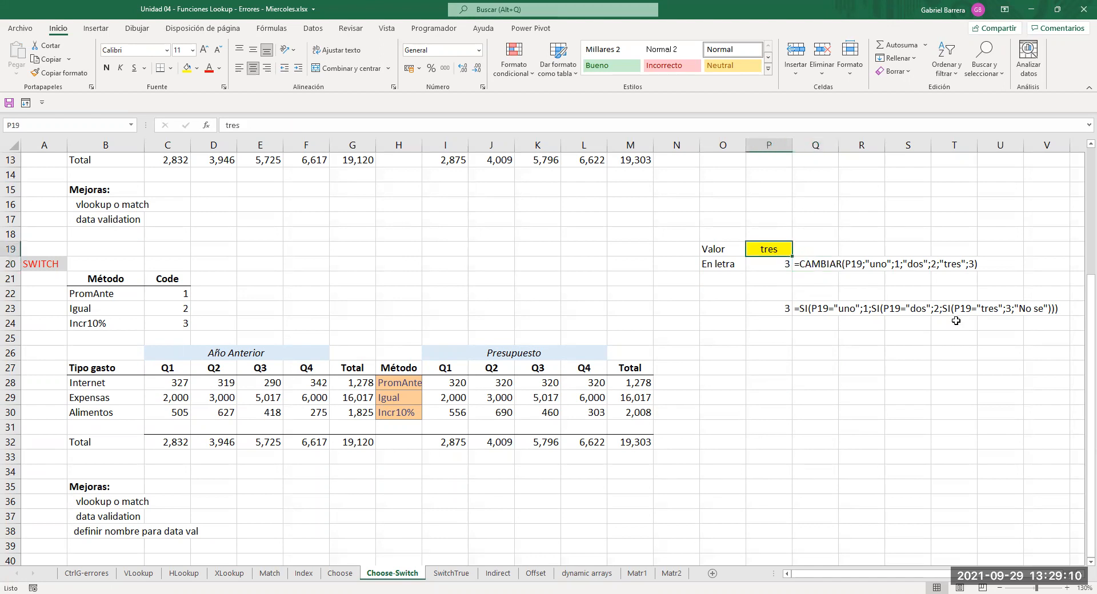
type("cuatro")
key("Return")
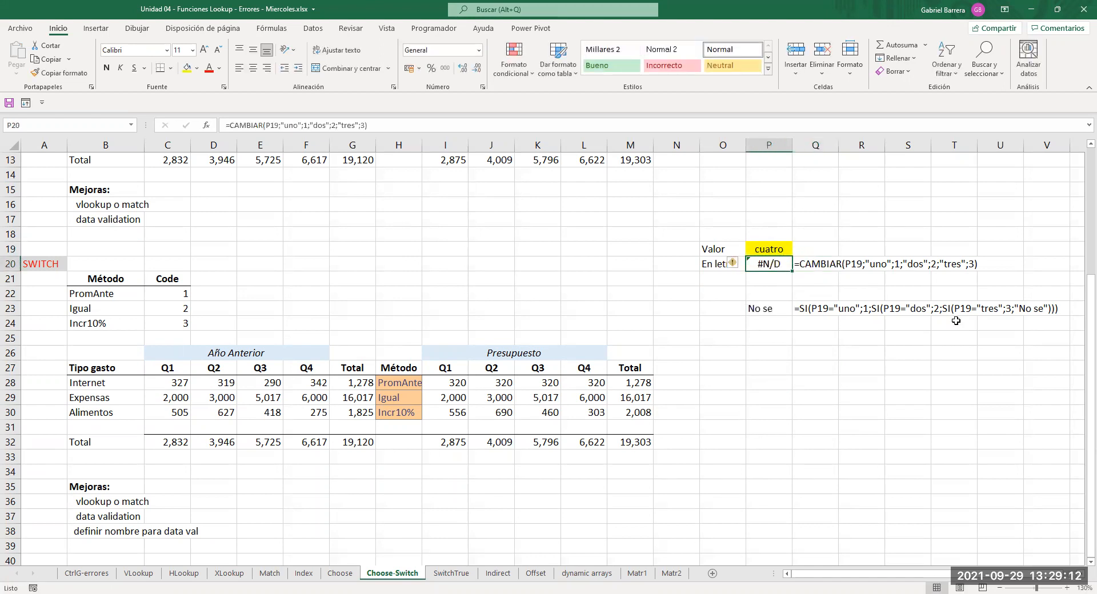
left_click(776, 312)
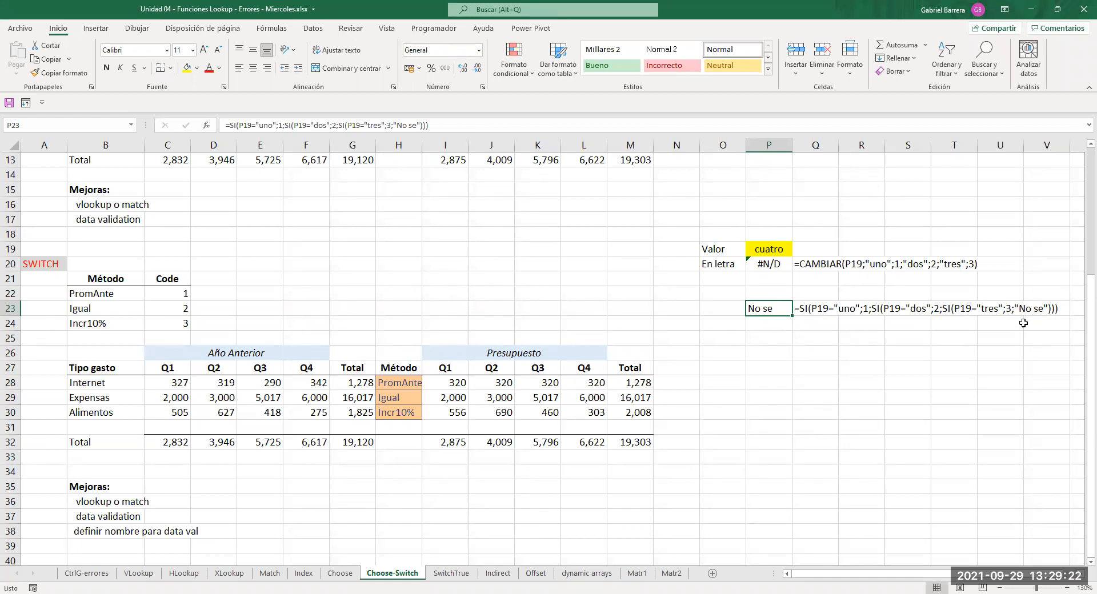
Add "No se" as the default result at the end of the CAMBIAR formula in P20.
left_click(772, 264)
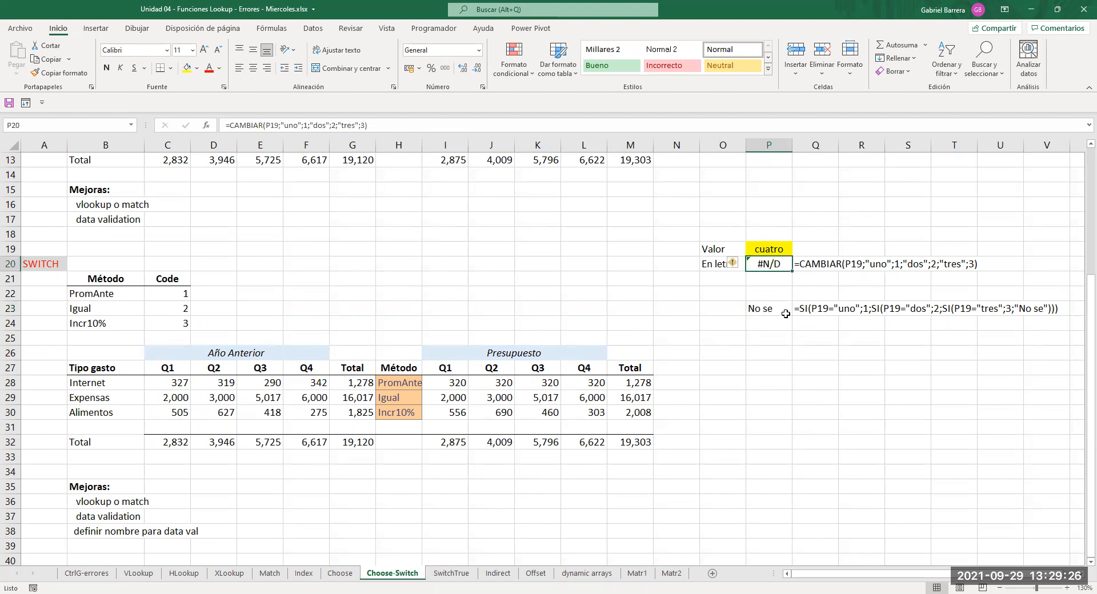
key("F2")
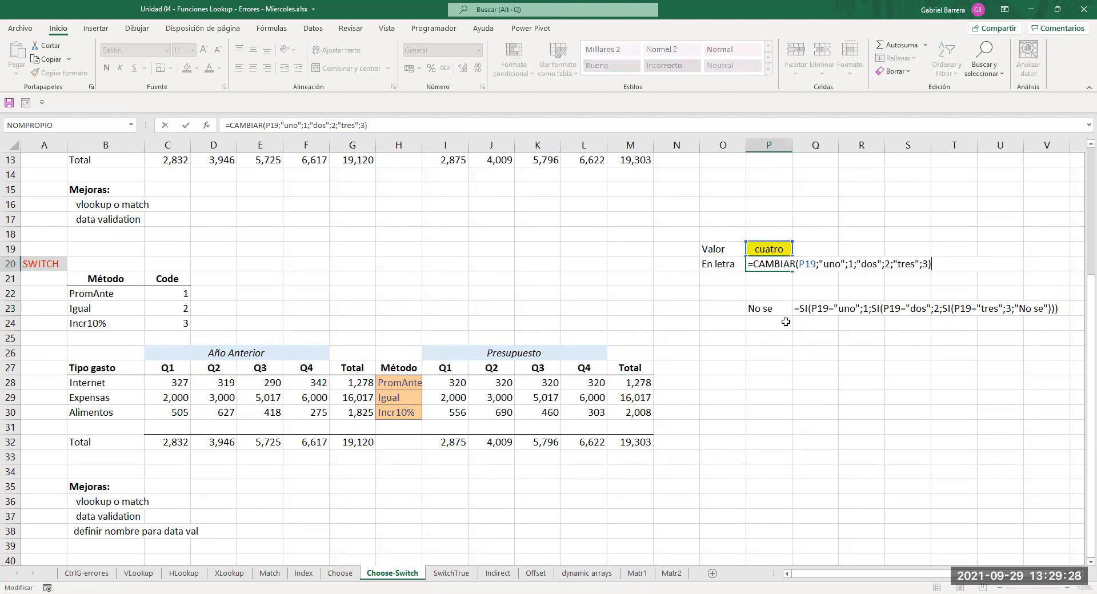
key("Left")
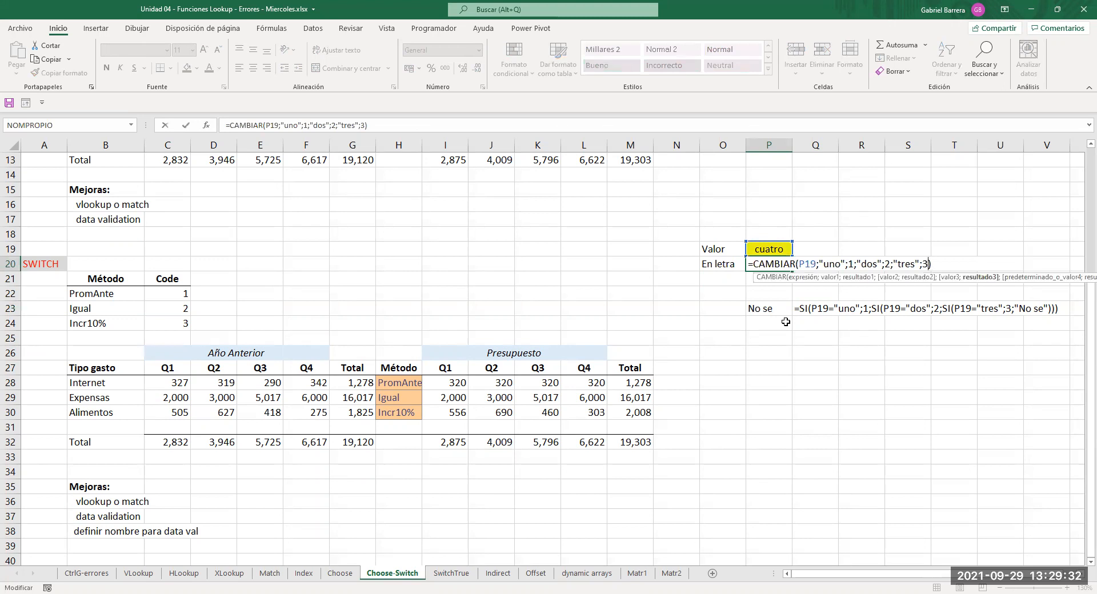
type(";\"No se")
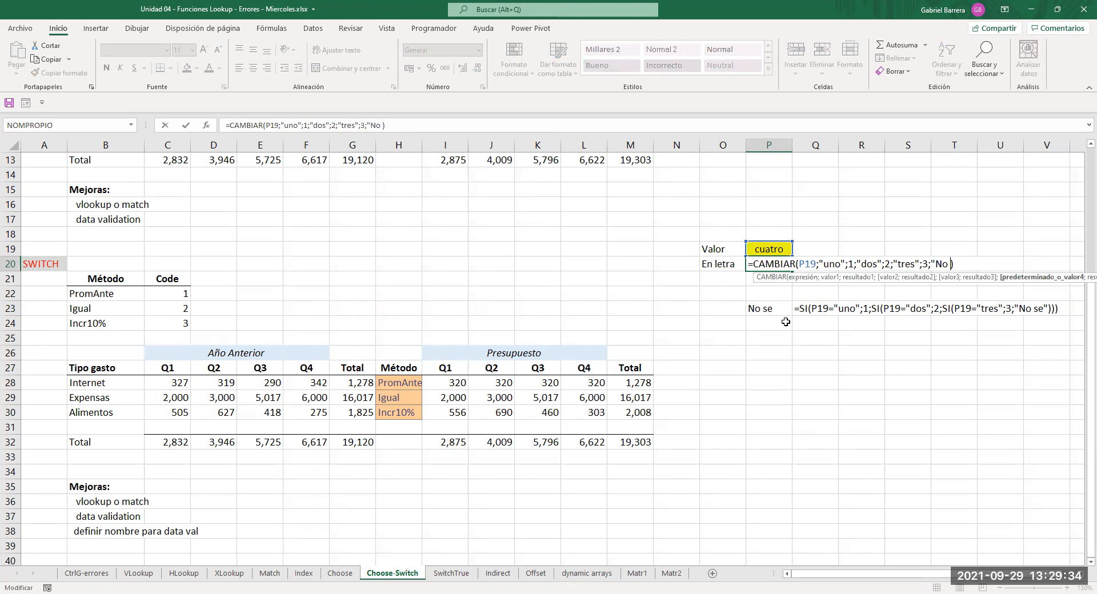
type("\"")
key("Return")
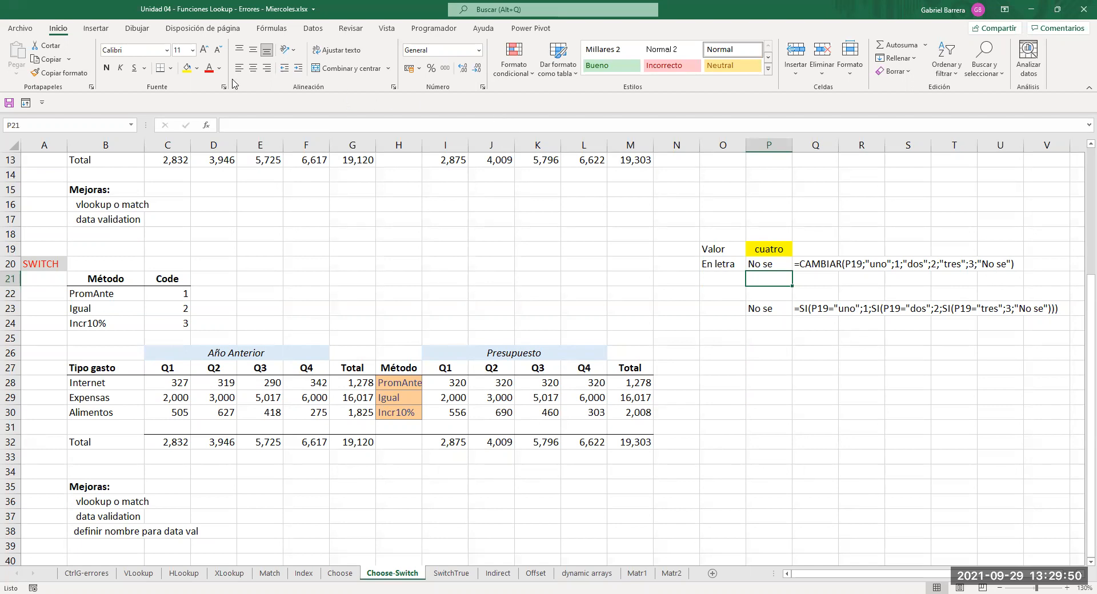
Annotate the formula text in Q20 in red ink: an arrow over P19, brackets over each value-result pair, and a bracket labelled "D." over "No se".
left_click(136, 28)
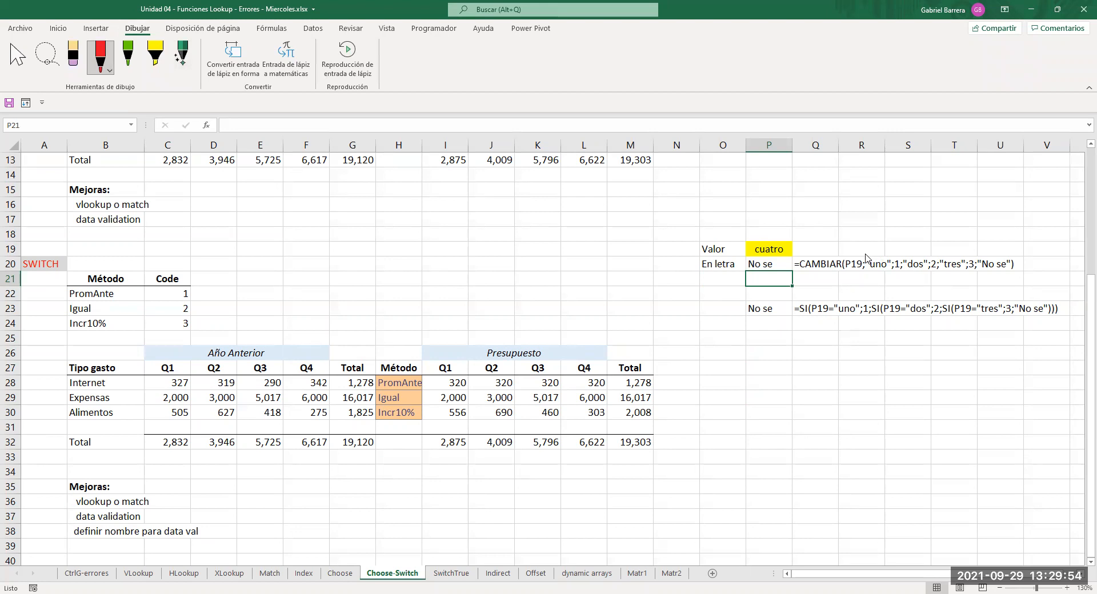
mouse_move(853, 239)
left_mouse_down()
mouse_move(853, 252)
mouse_move(899, 262)
left_mouse_up()
left_click_drag(902, 257, 977, 262)
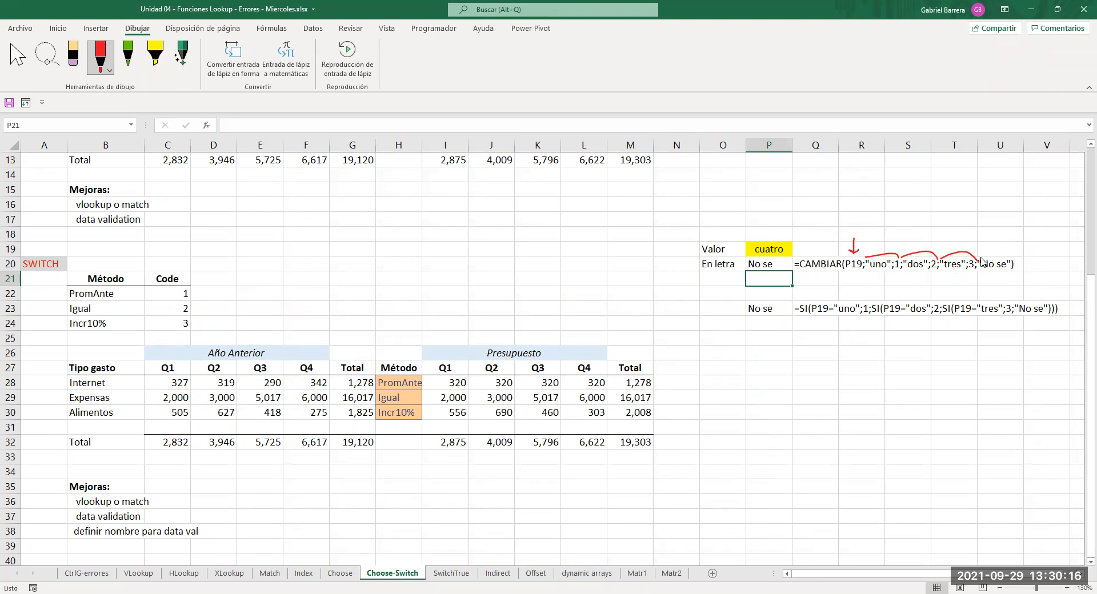
left_click_drag(980, 260, 1013, 259)
left_click_drag(988, 238, 987, 244)
left_click(999, 242)
key("Escape")
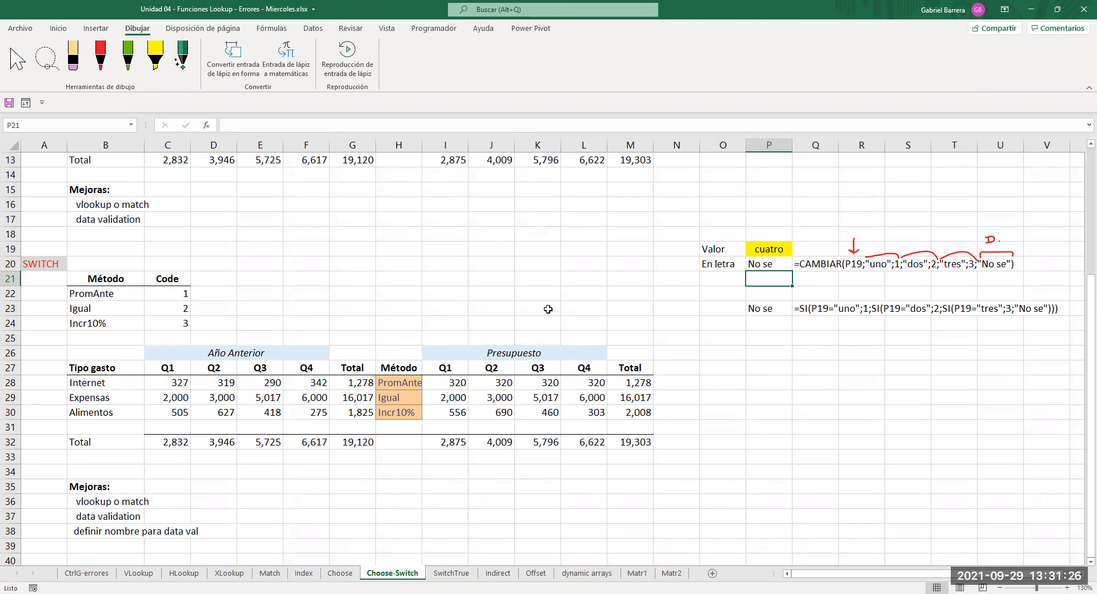
Examine the arguments of the CAMBIAR formula in I28 one by one, leaving the formula as it is.
double_click(439, 384)
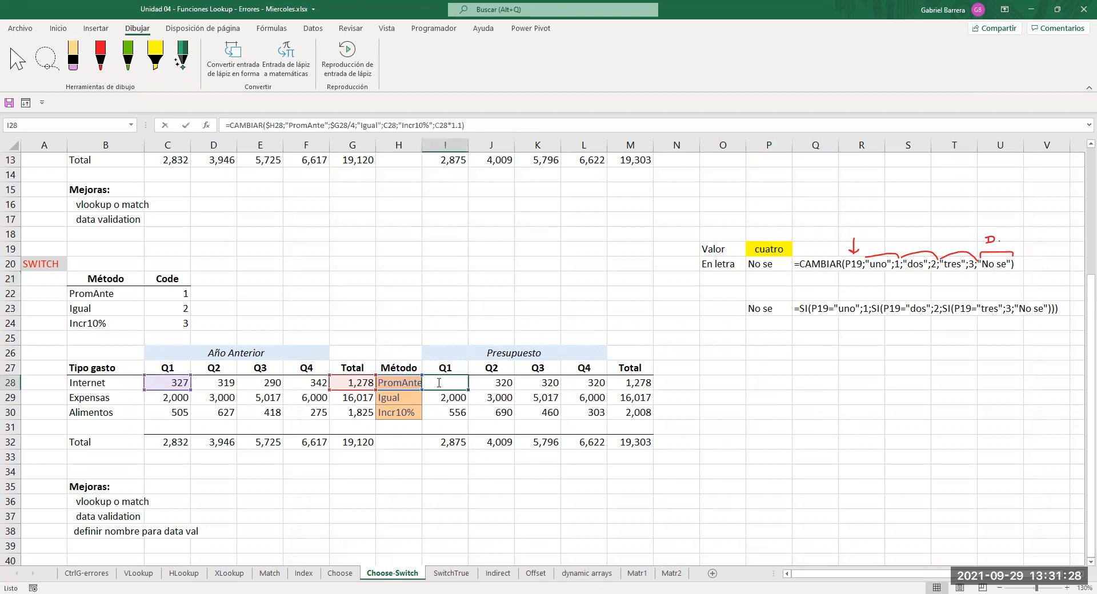
left_click_drag(501, 382, 473, 384)
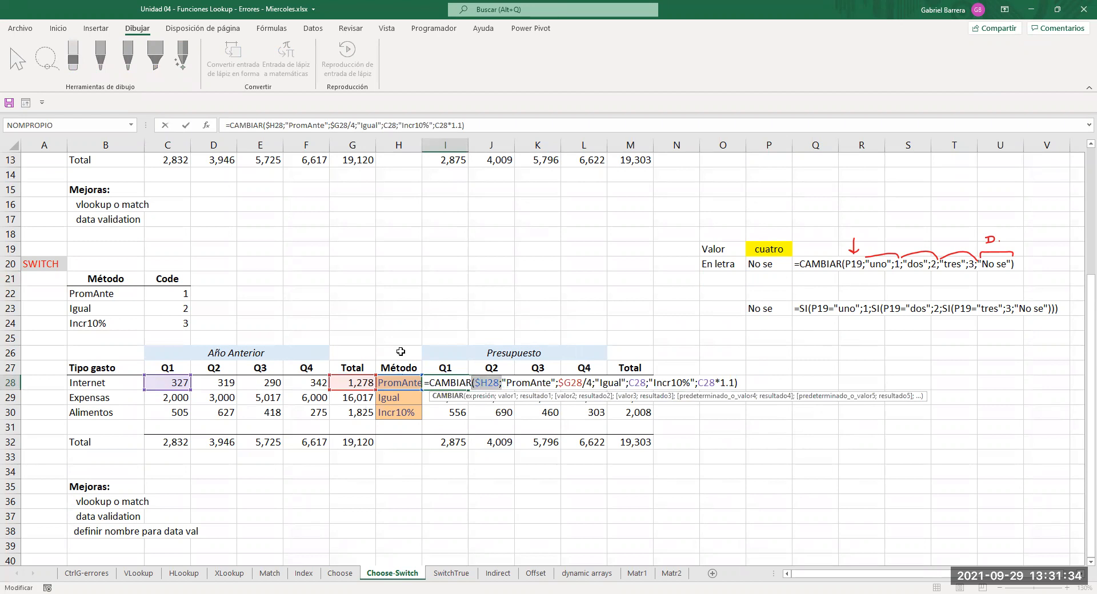
left_click(517, 383)
double_click(534, 382)
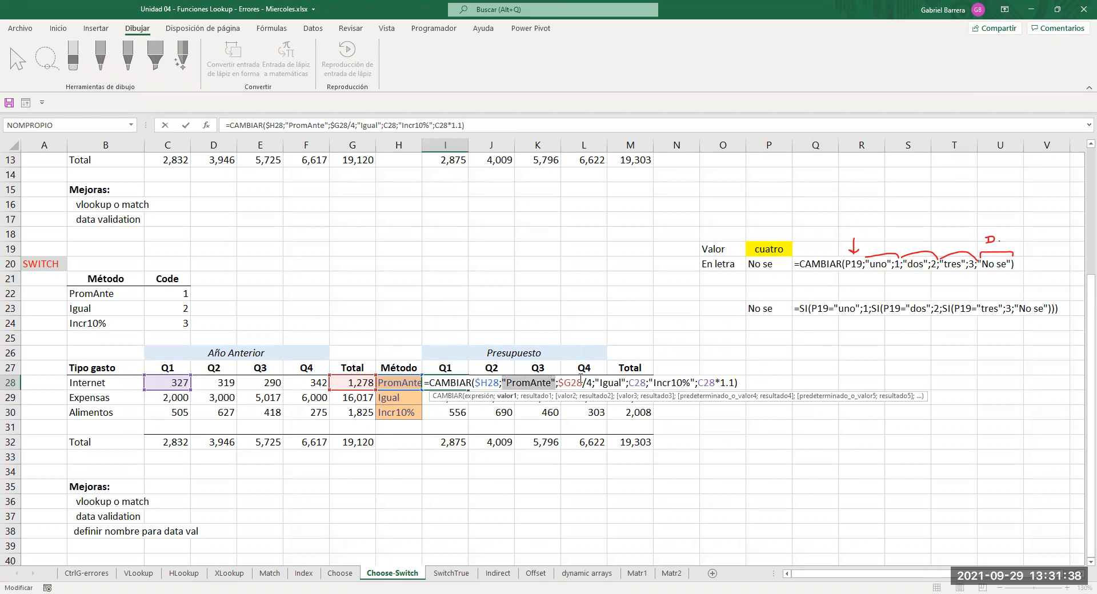
left_click_drag(592, 382, 554, 384)
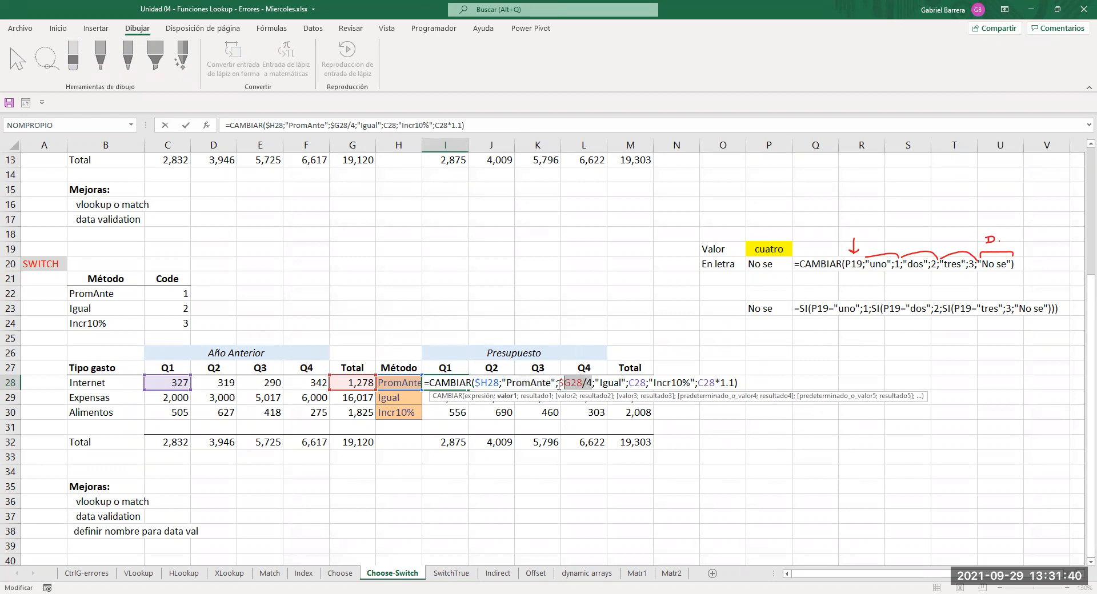
left_click(557, 383)
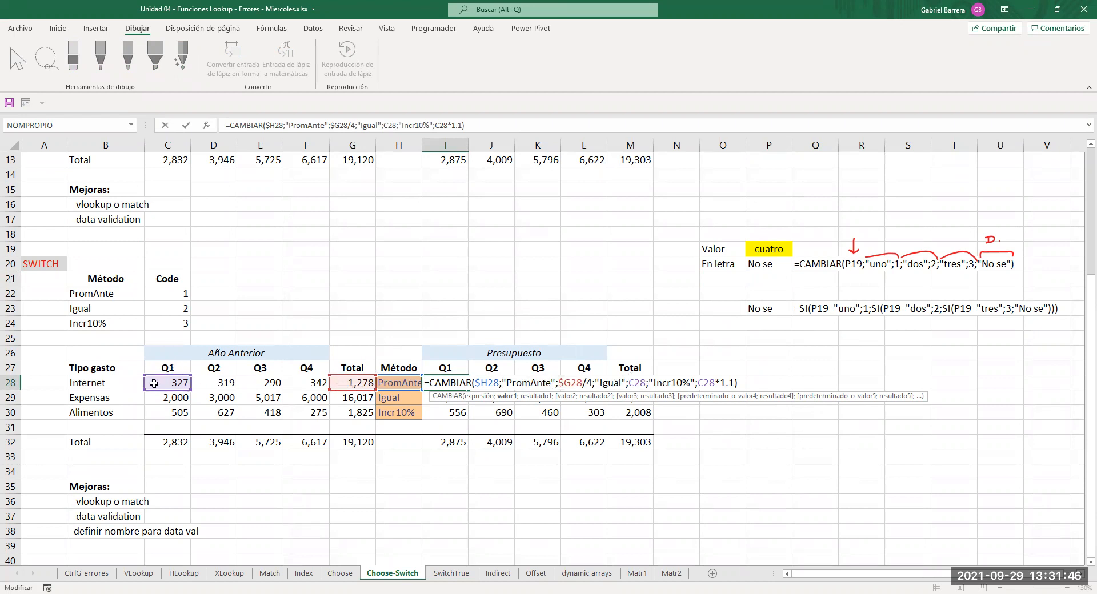
left_click_drag(653, 382, 682, 382)
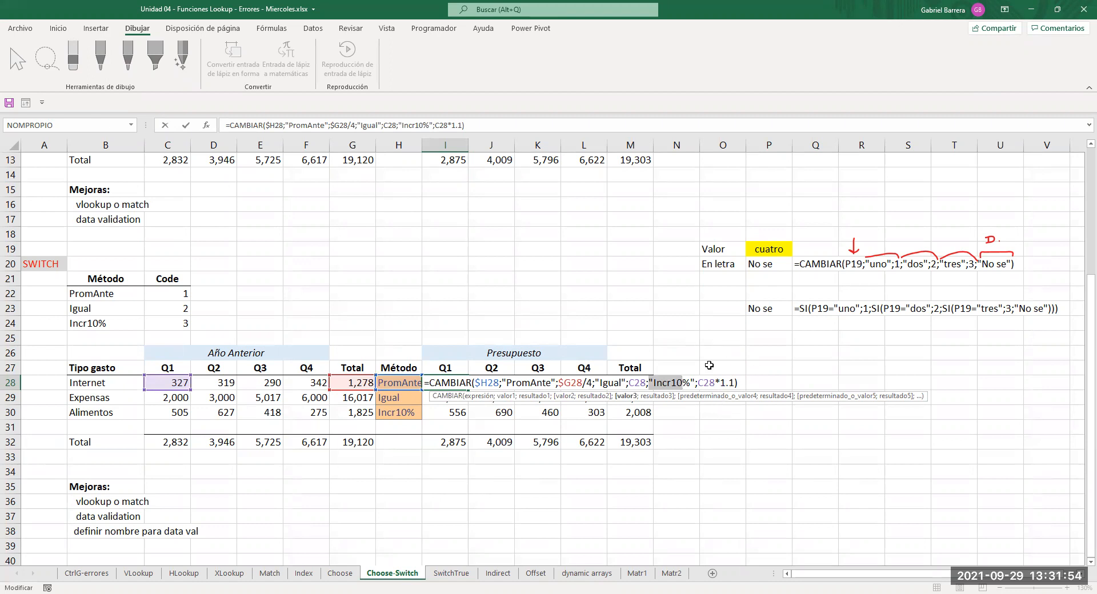
left_click(750, 328)
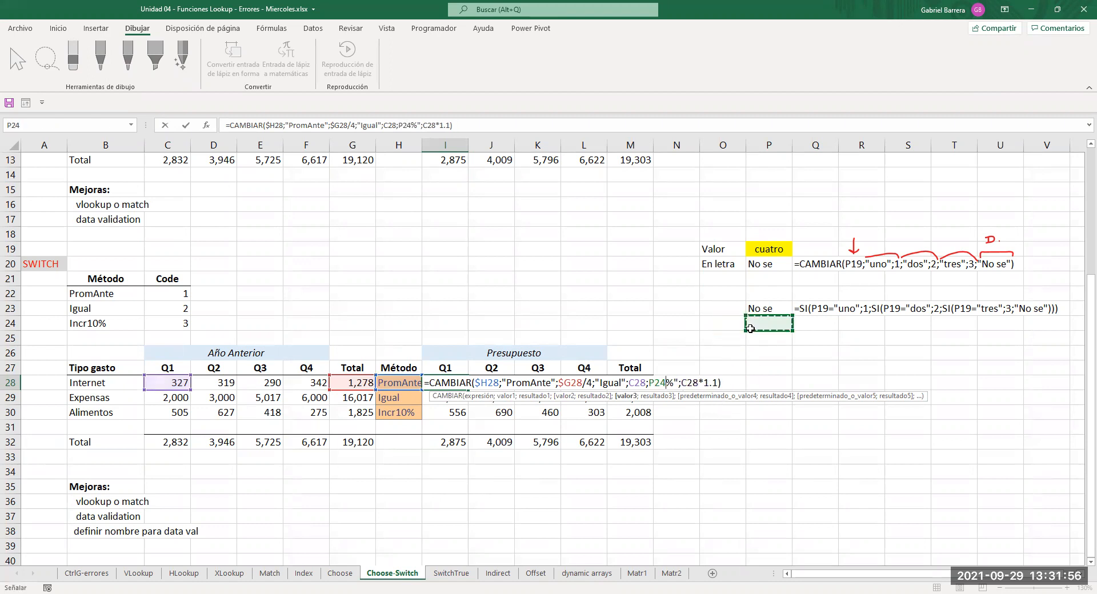
left_click(401, 383)
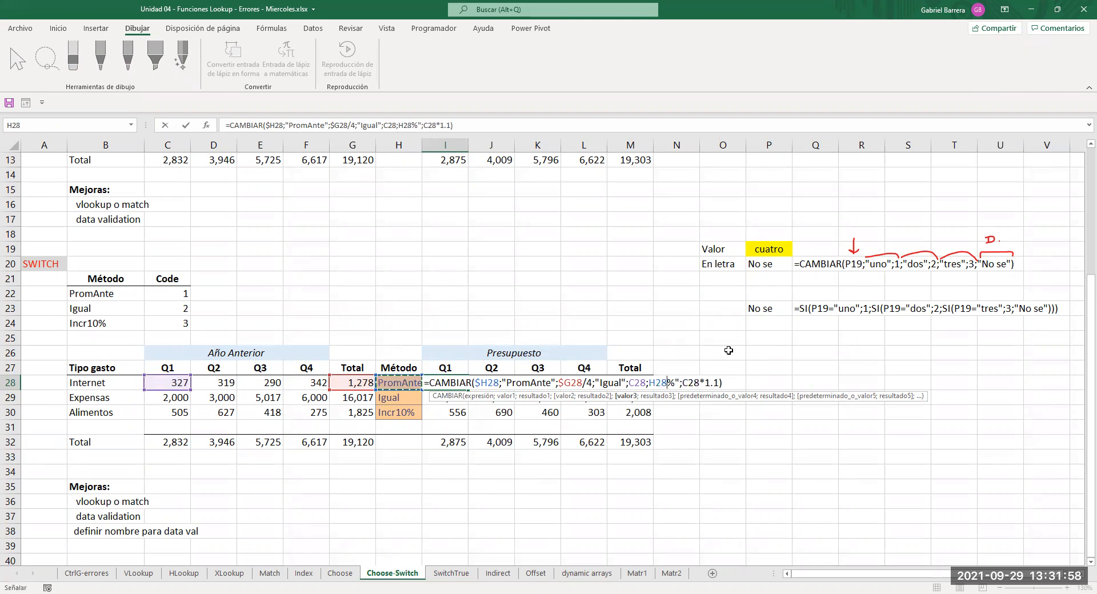
key("Return")
left_click(811, 348)
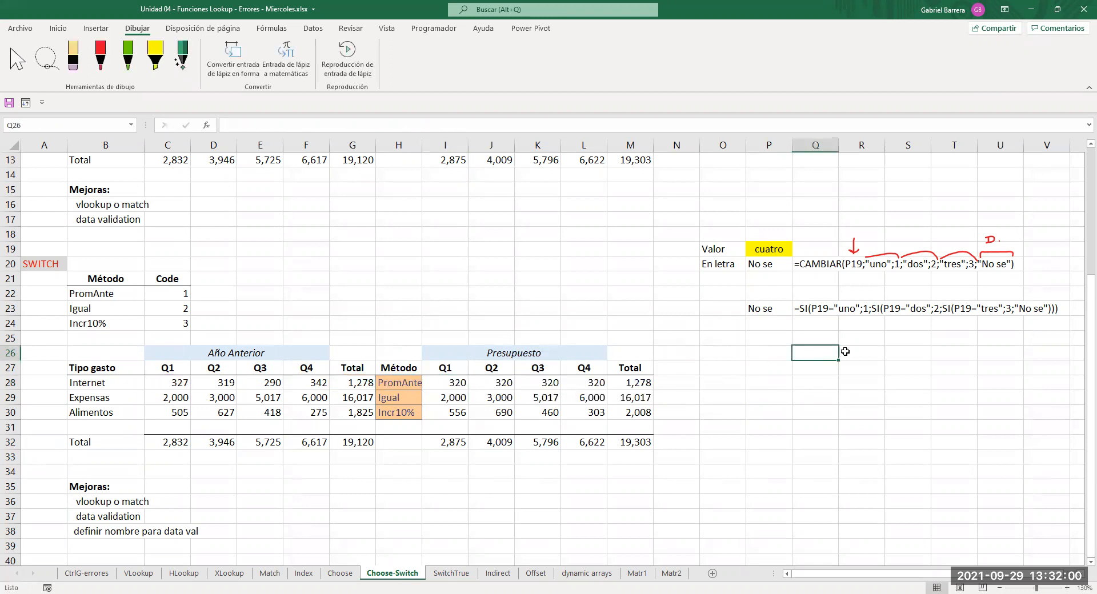
Change P19 to "uno" to test the CAMBIAR and SI formulas with a listed value.
left_click(765, 248)
key("F2")
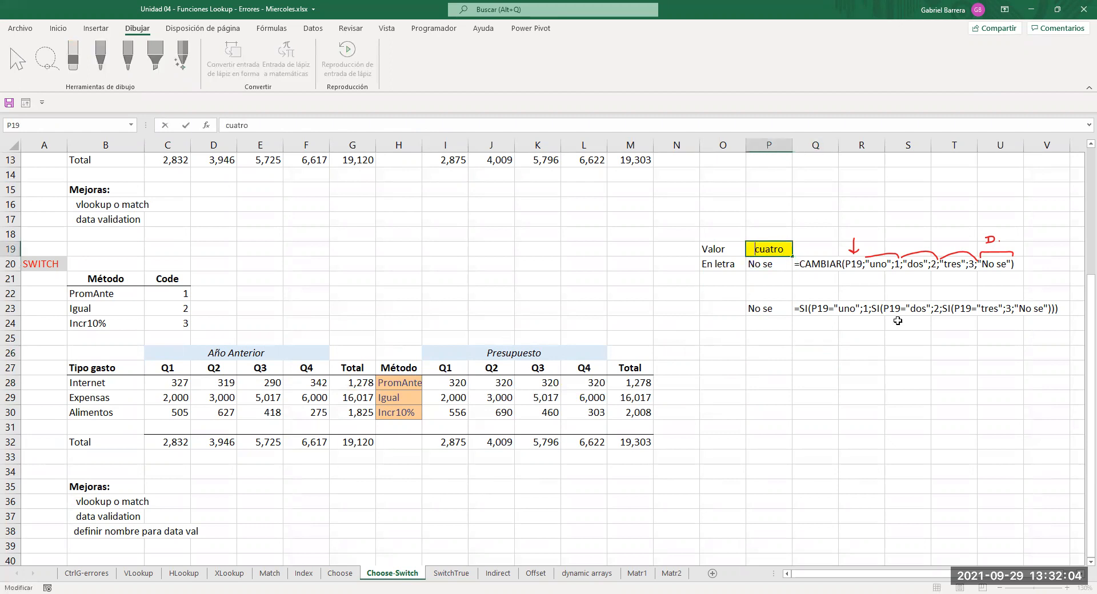
key("Delete")
type("C")
key("BackSpace")
key("Delete")
key("Delete")
key("Delete")
key("Delete")
key("Delete")
type("uno")
key("Return")
Enter "Uno" and then "UNO" in P19 to test whether the CAMBIAR and SI formulas distinguish upper and lower case.
key("Up")
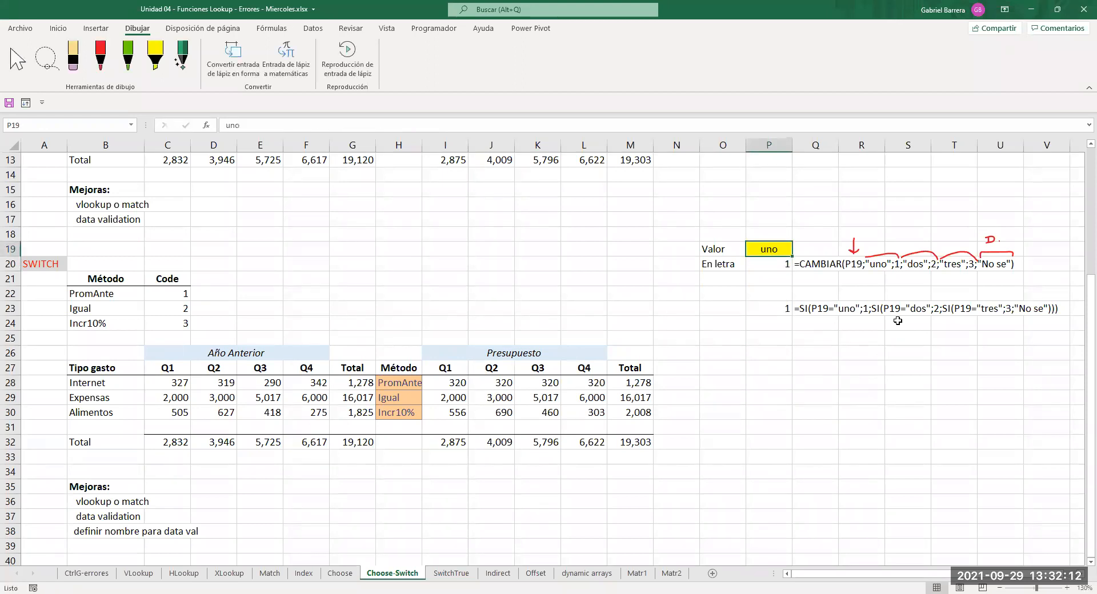
type("Uno")
key("Return")
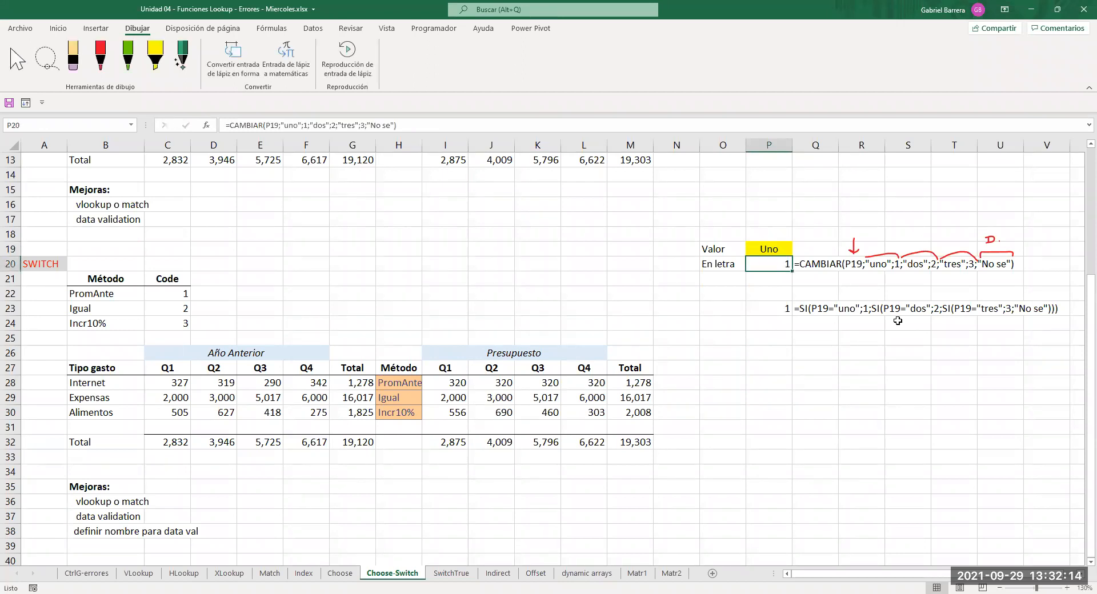
key("Up")
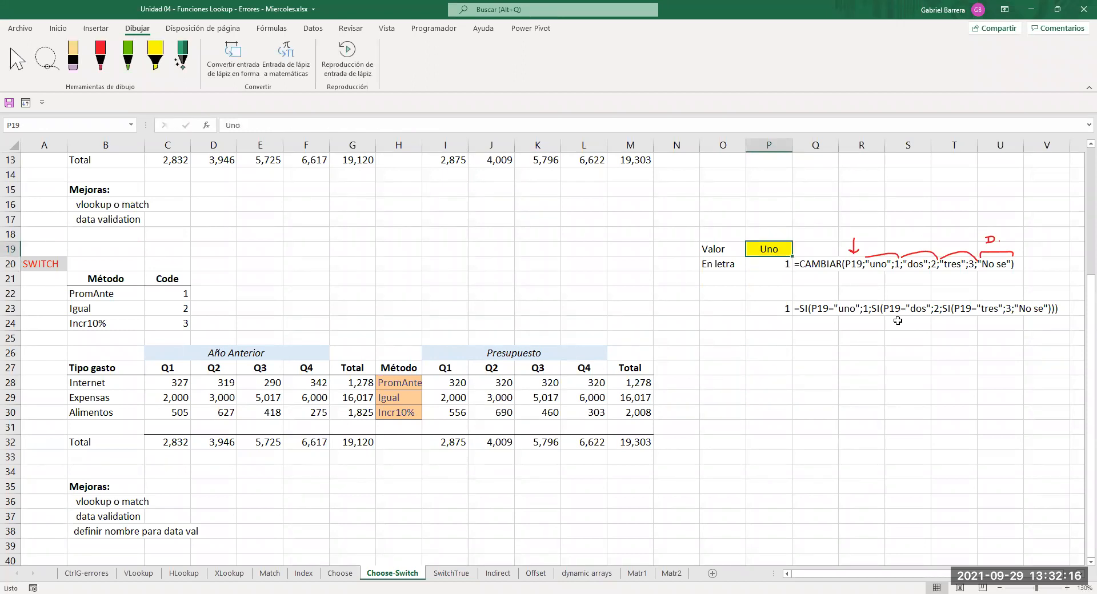
key("F2")
key("BackSpace")
key("BackSpace")
type("NO")
key("Return")
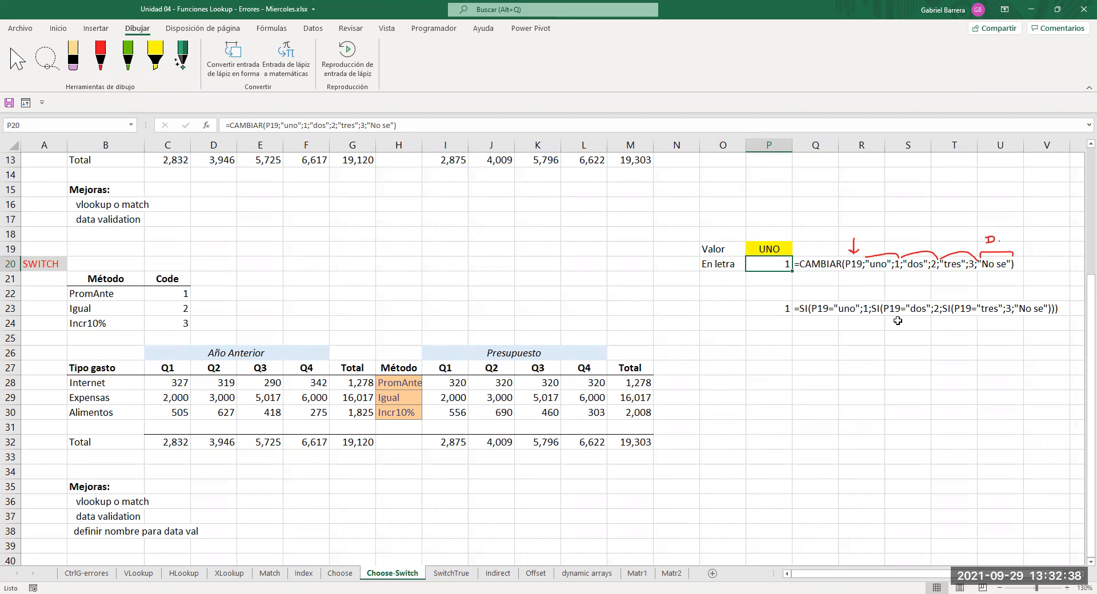
Set P19 back to lowercase "uno".
key("Up")
type("UNO")
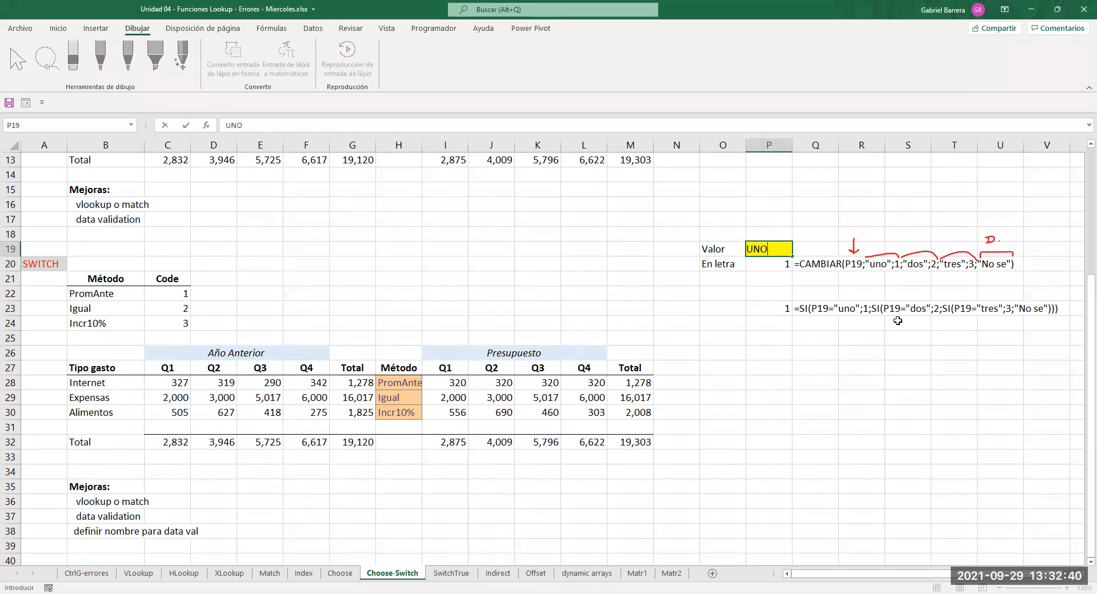
key("BackSpace")
key("BackSpace")
key("BackSpace")
type("uno")
key("Return")
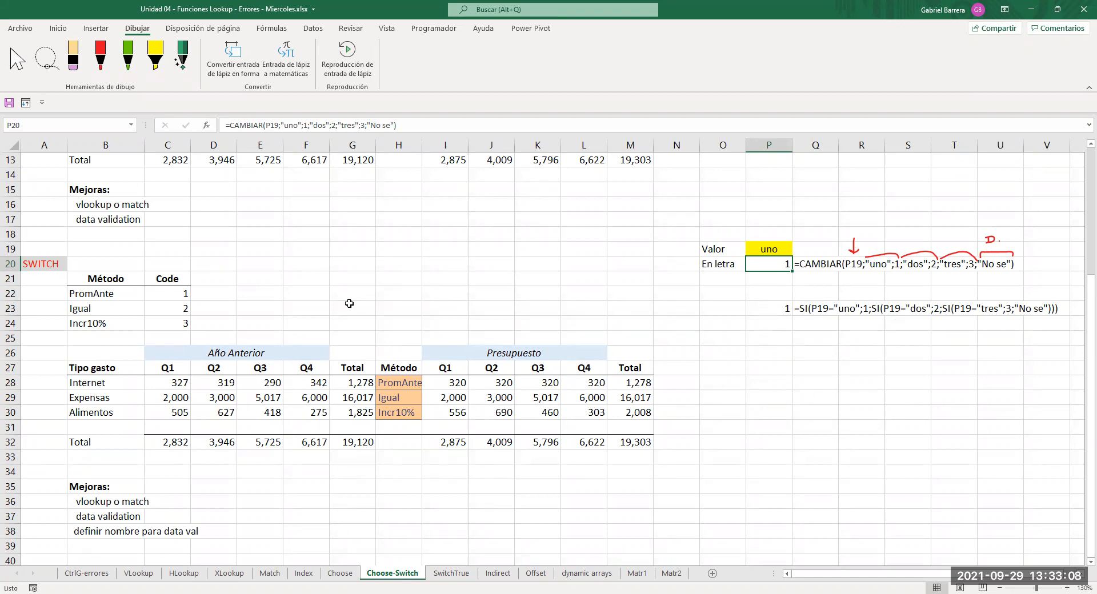
Compare the ELEGIR formula in I9 with the CAMBIAR formula in I28 and the method and prior-year cells it uses.
scroll(285, 306, "up", 3)
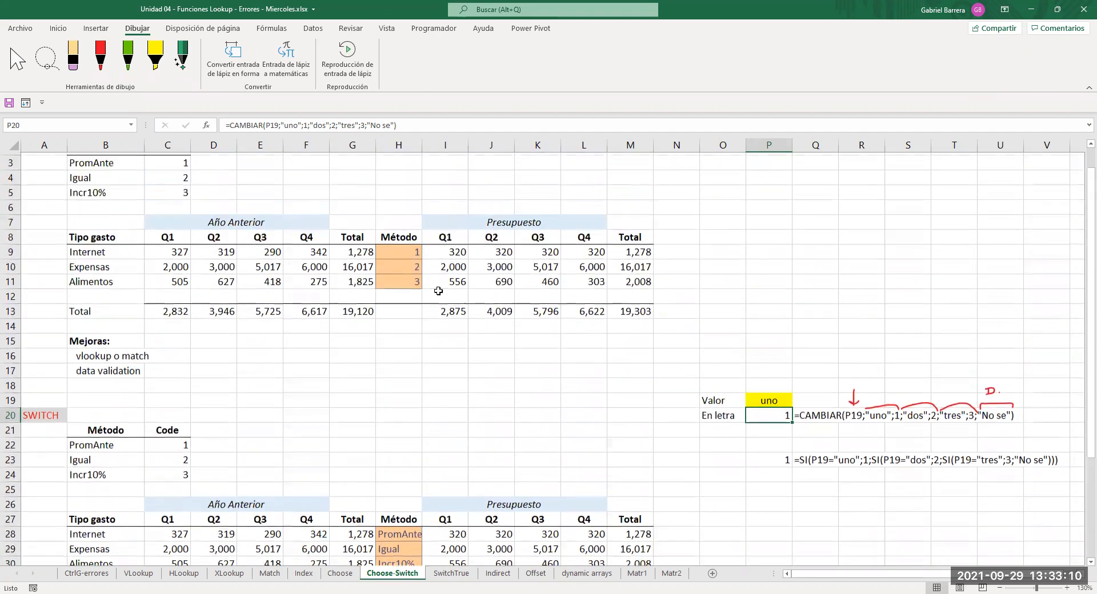
scroll(438, 292, "up", 1)
left_click(436, 281)
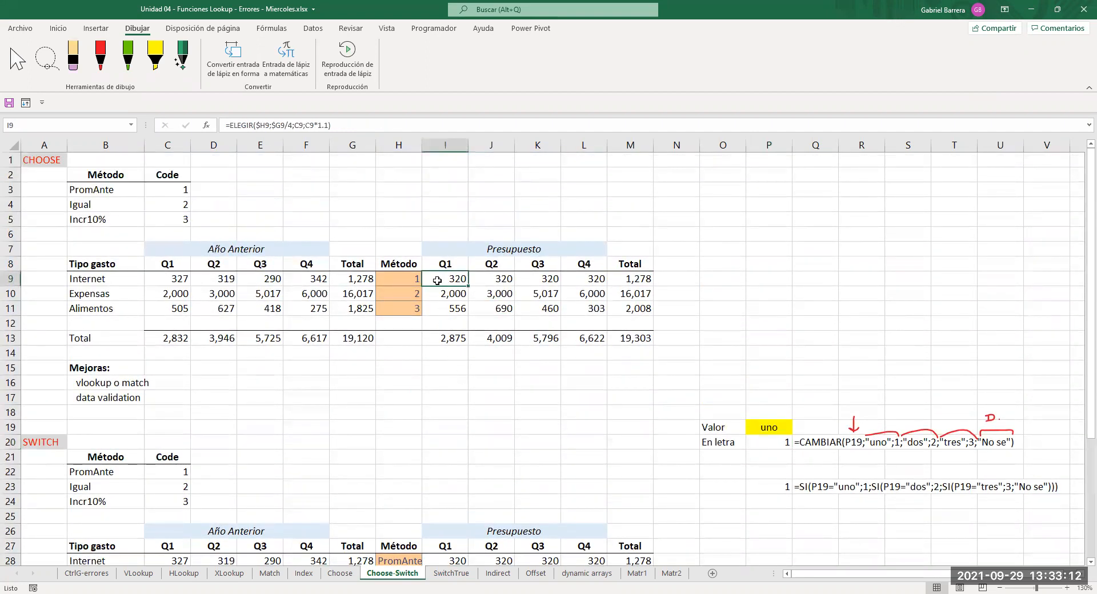
key("F2")
key("Escape")
scroll(429, 400, "down", 2)
left_click(445, 474)
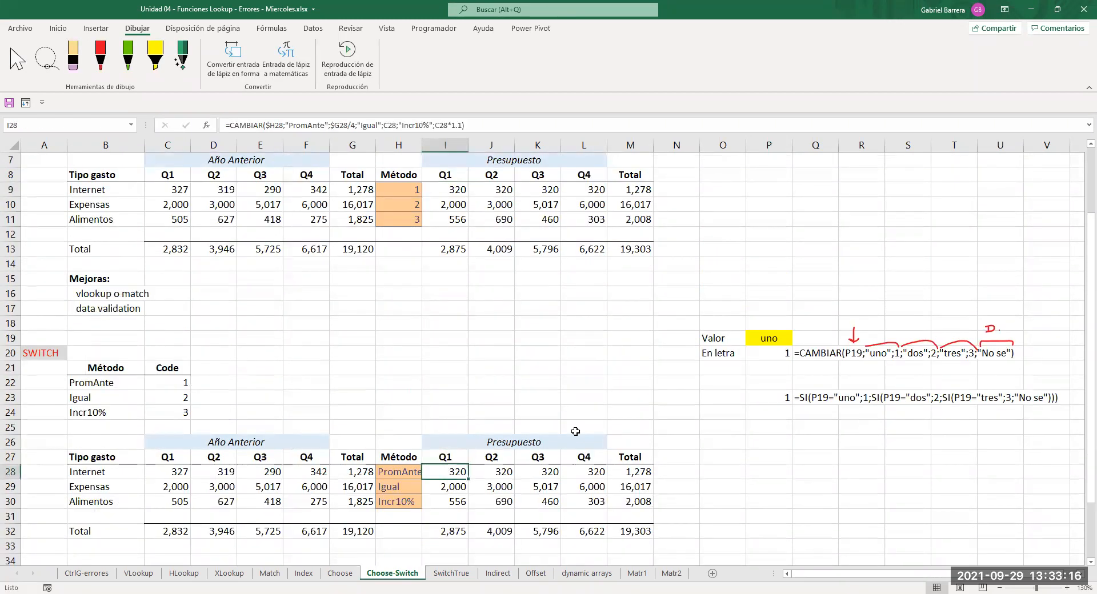
key("F2")
key("Escape")
left_click(399, 470)
left_click(175, 468)
Review the Mejoras notes under the SWITCH section, the budget cells and the Método-Code table in B22:C24.
scroll(352, 416, "down", 3)
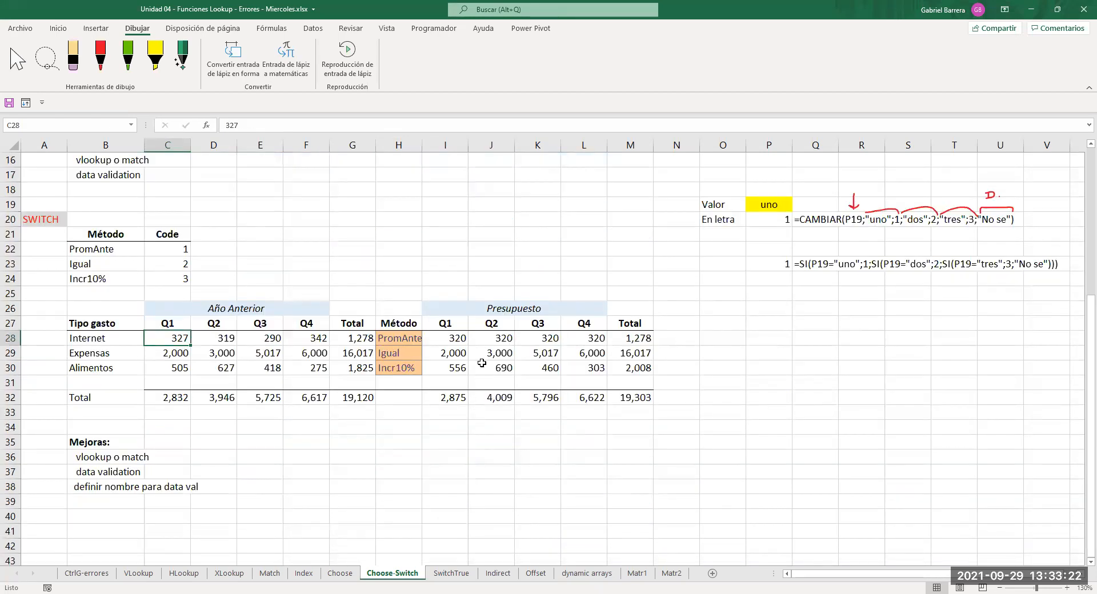
scroll(657, 352, "up", 3)
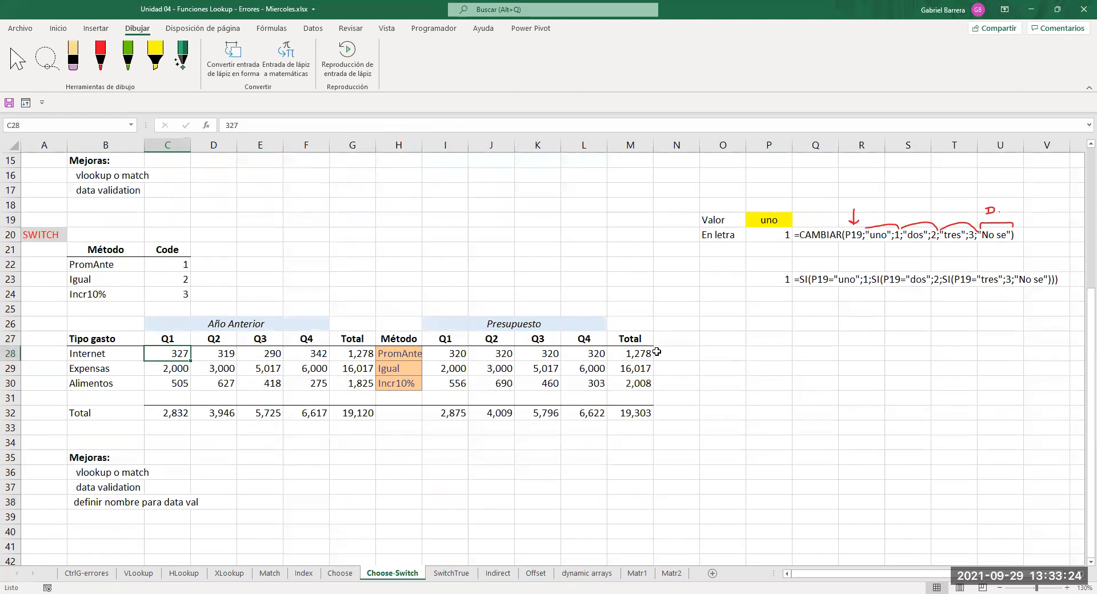
scroll(343, 434, "down", 2)
left_click_drag(107, 505, 121, 532)
left_click(152, 385)
left_click_drag(451, 394, 664, 425)
left_click(220, 496)
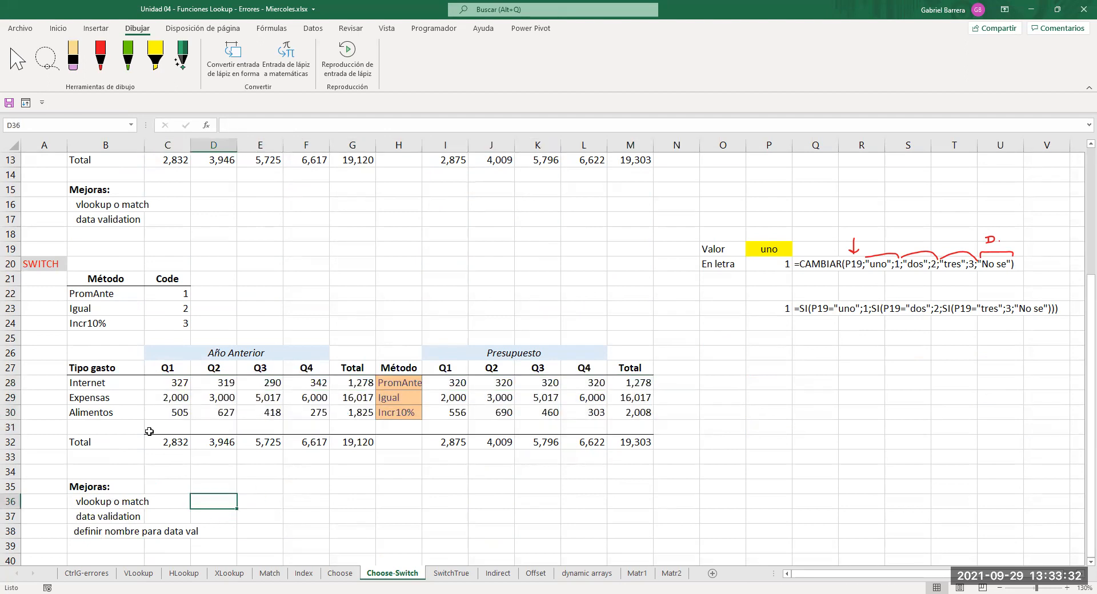
left_click_drag(93, 292, 154, 322)
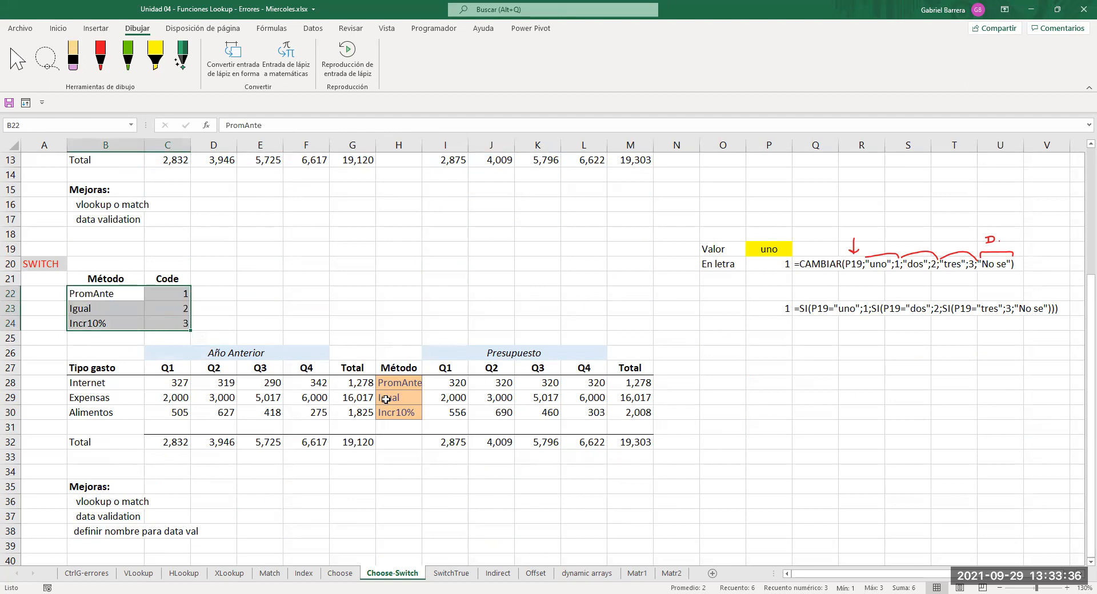
left_click(768, 353)
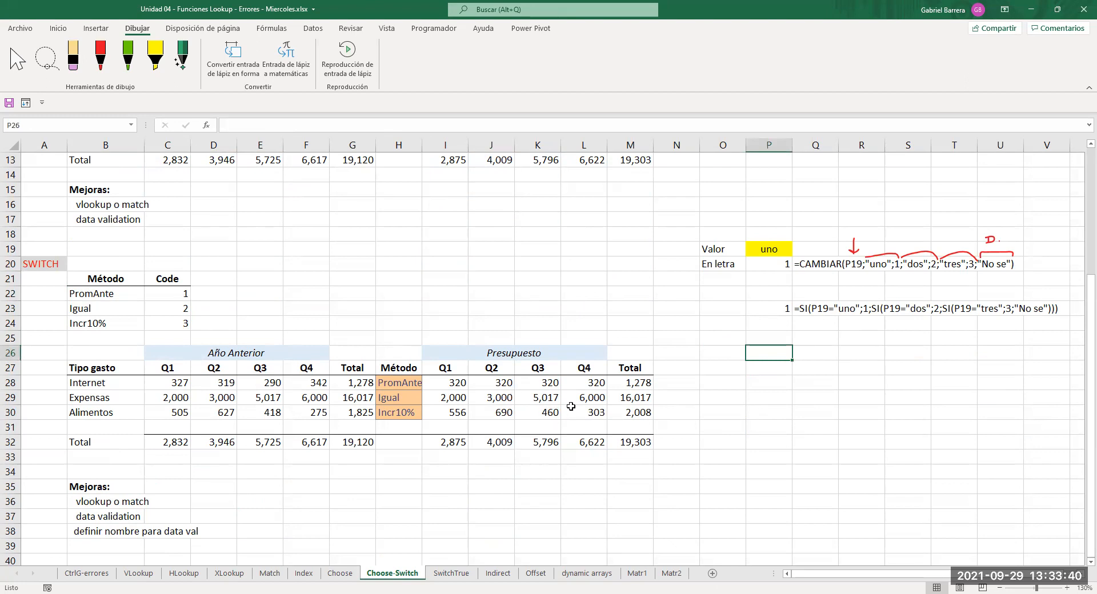
Examine the CAMBIAR(VERDADERO;...) formula in K20 on the SwitchTrue sheet, leaving it unmodified.
left_click(454, 575)
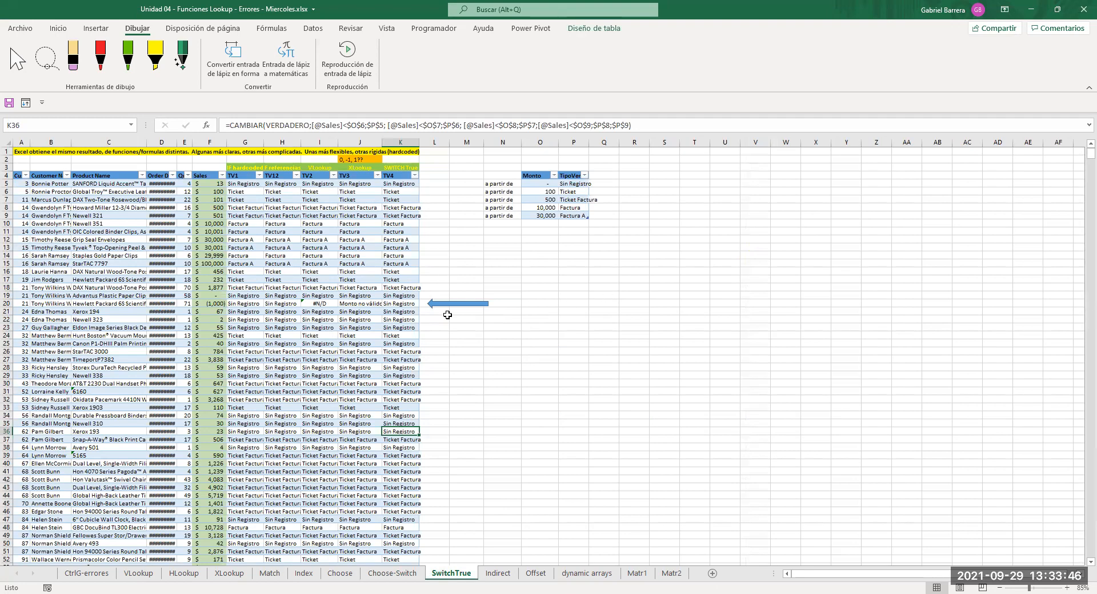
scroll(447, 315, "up", 2, "ctrl")
scroll(489, 306, "up", 3)
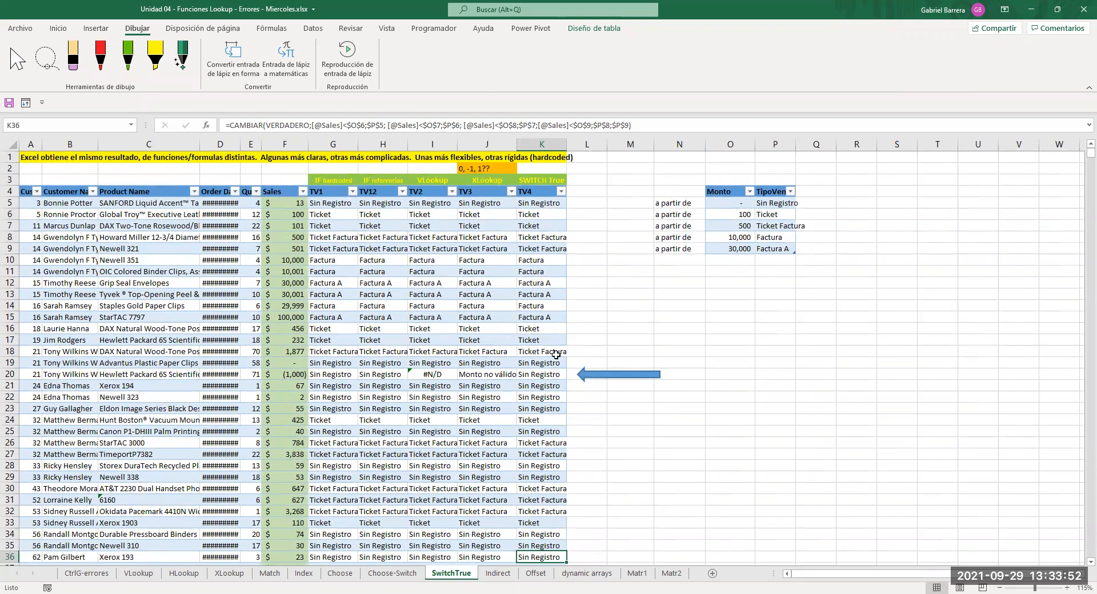
left_click(553, 375)
key("F2")
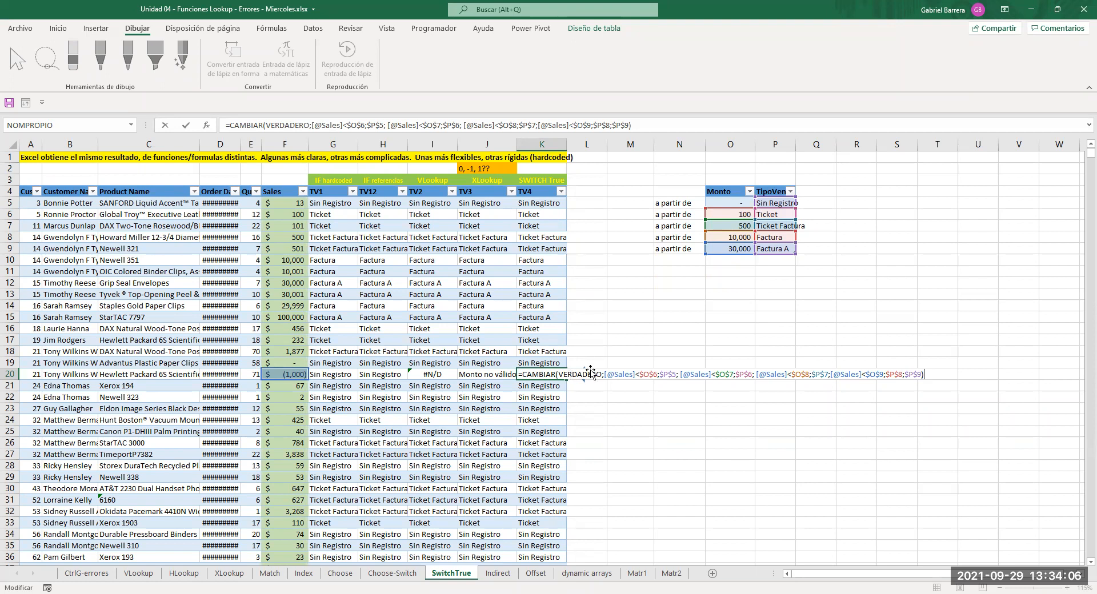
key("Escape")
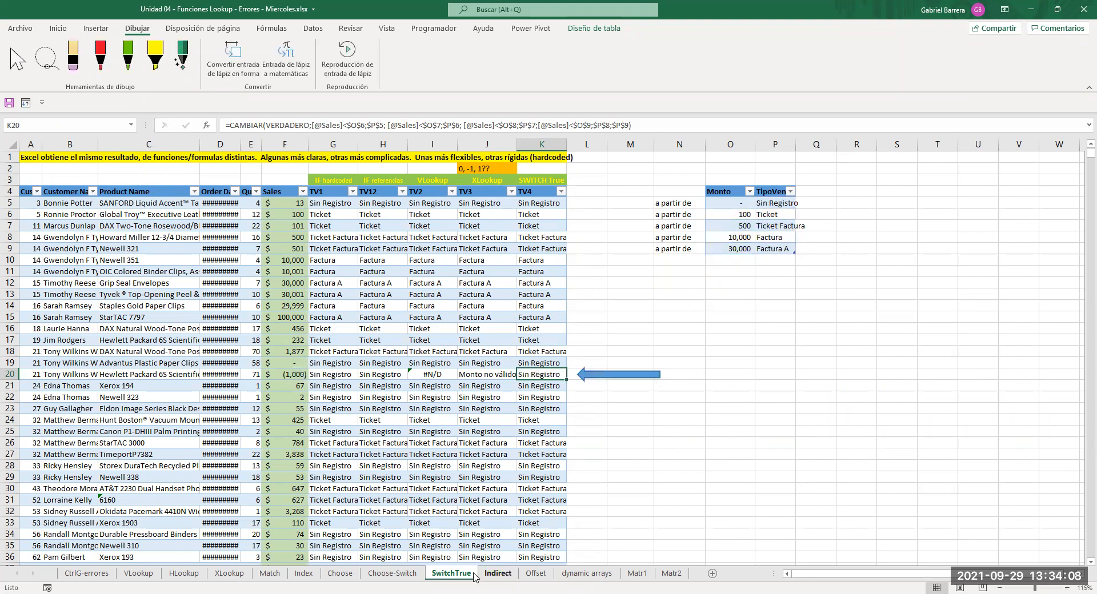
Return to the Choose-Switch sheet and compare the nested SI formula in row 23 with the CAMBIAR formula in P20.
left_click(390, 574)
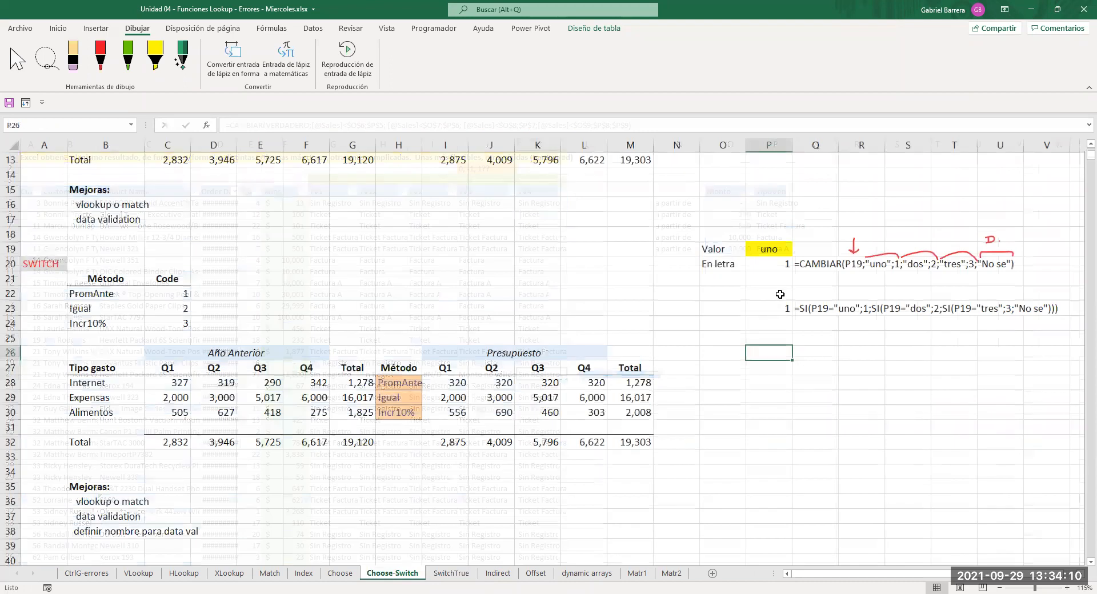
left_click_drag(768, 308, 1058, 309)
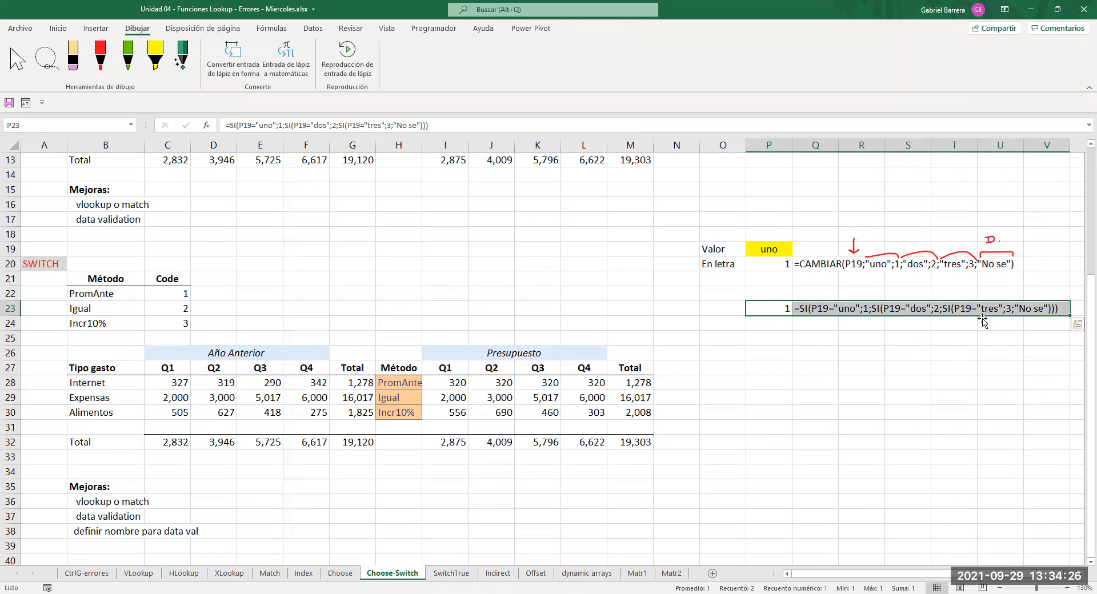
left_click(936, 348)
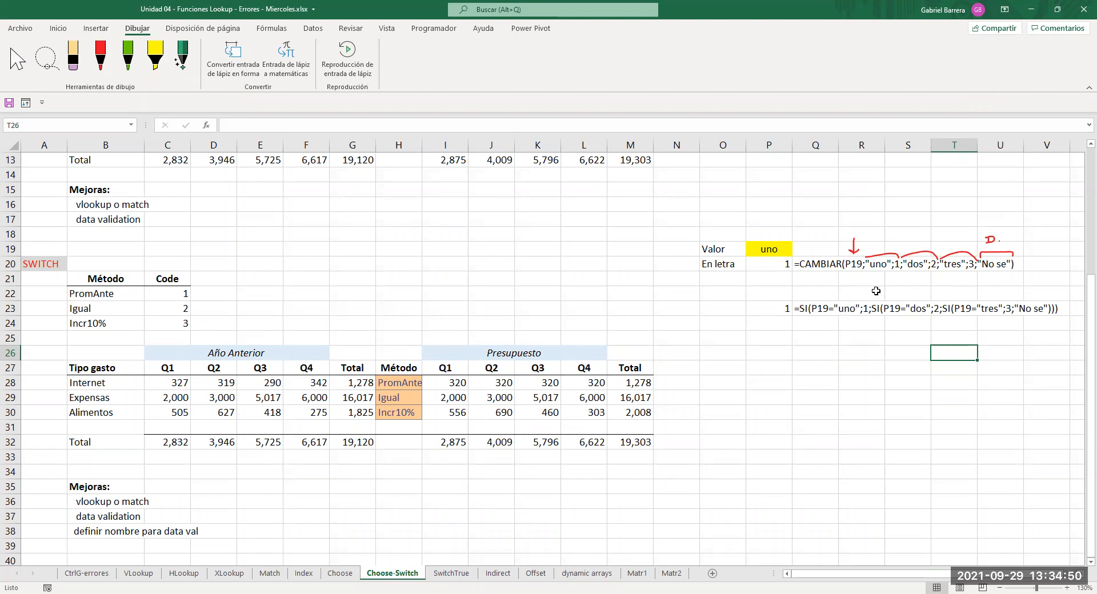
left_click(771, 265)
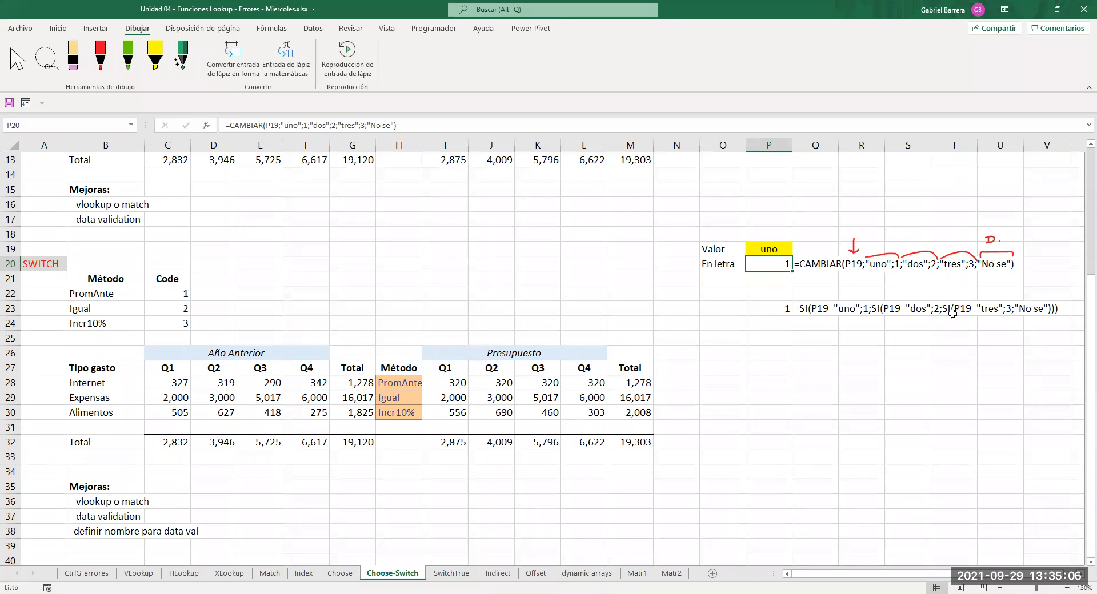
Go back to the SwitchTrue sheet and review how K20's CAMBIAR formula compares each sales condition with VERDADERO.
left_click(453, 573)
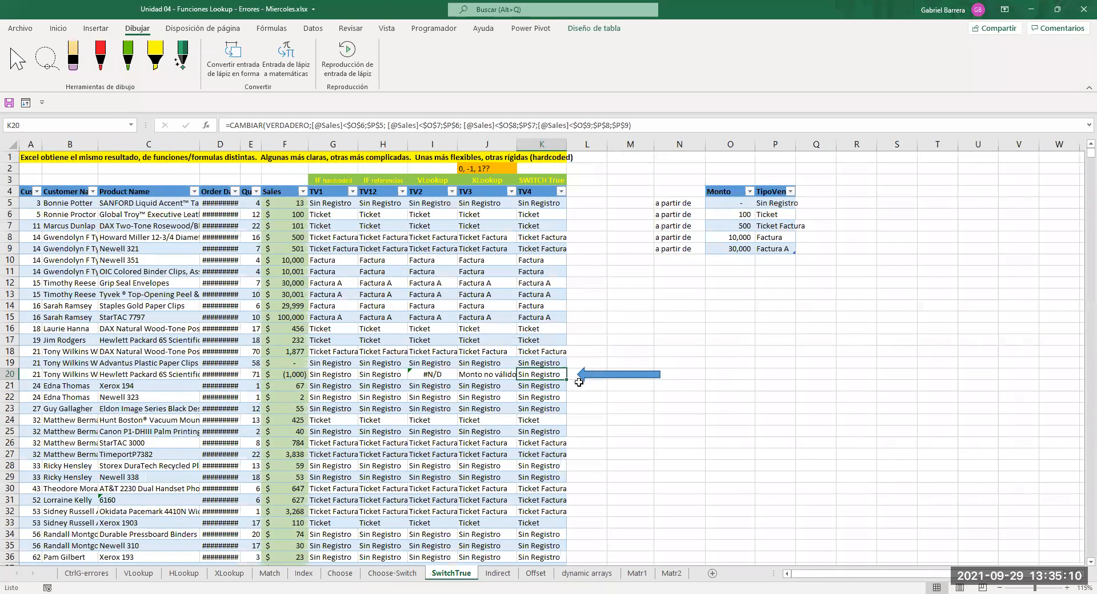
key("F2")
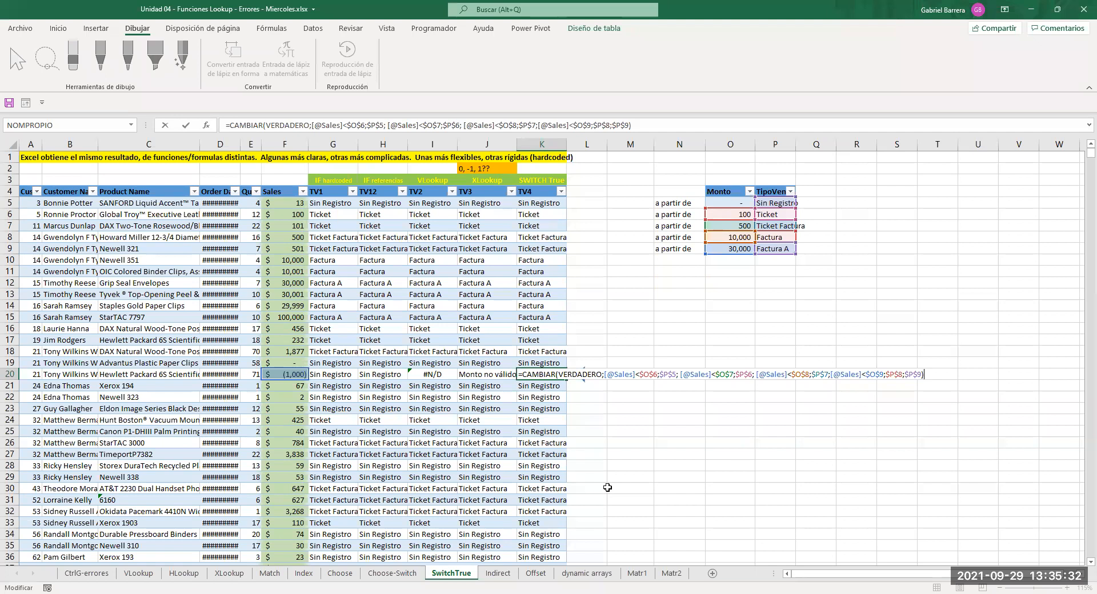
key("Escape")
left_click(691, 301)
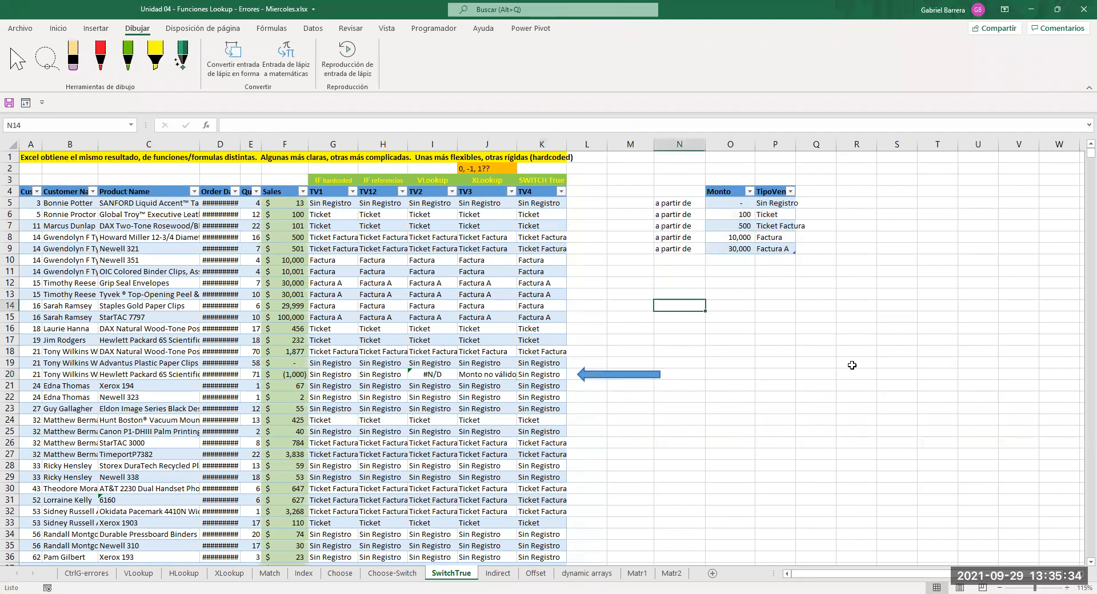
type("=")
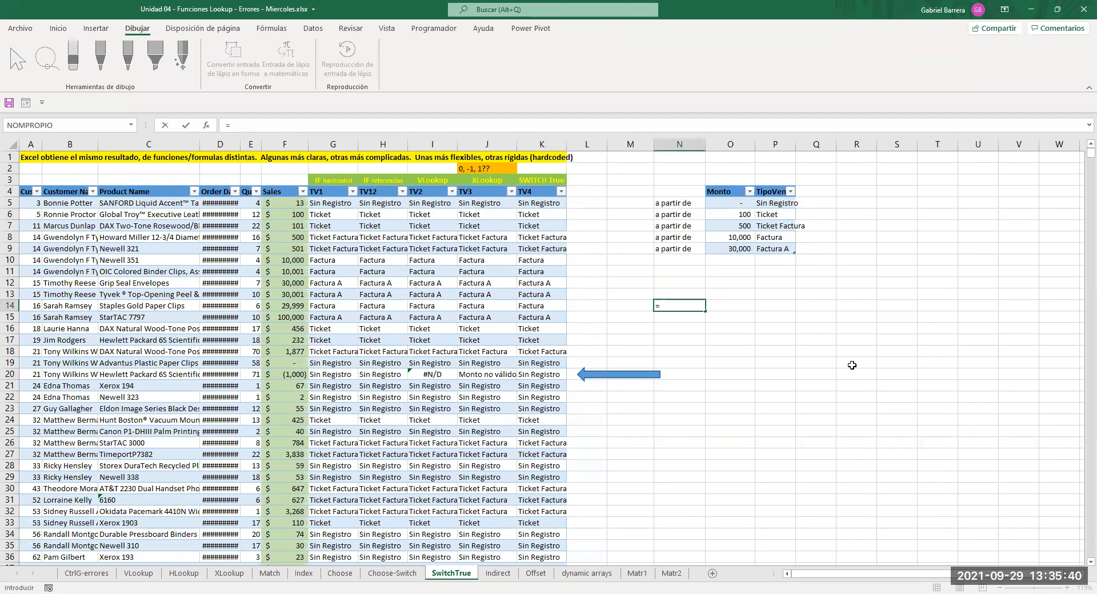
type("cam")
key("Tab")
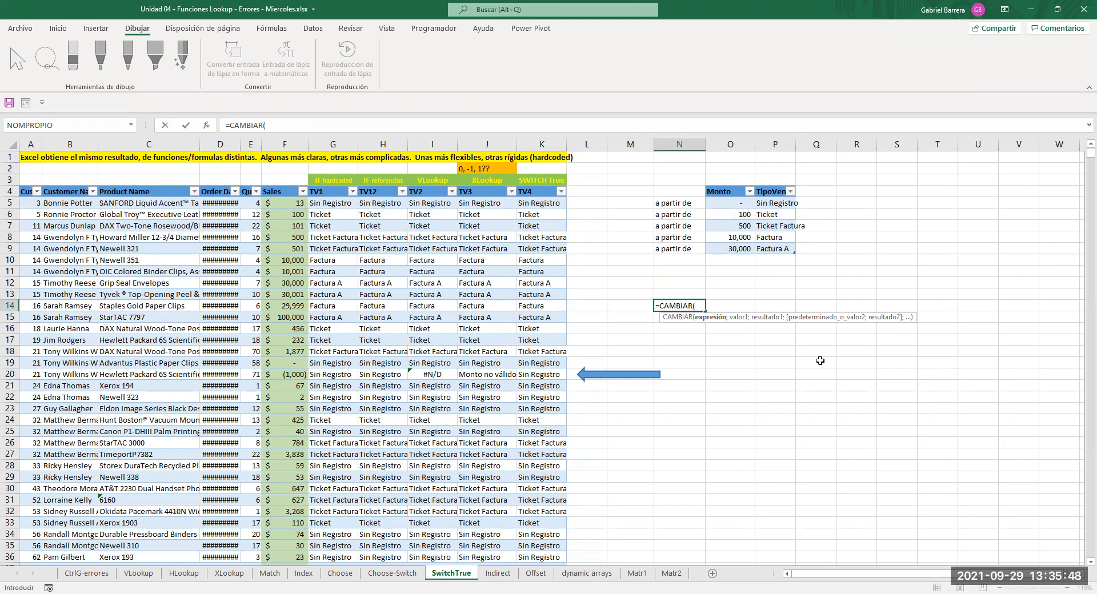
type("VERDADERO")
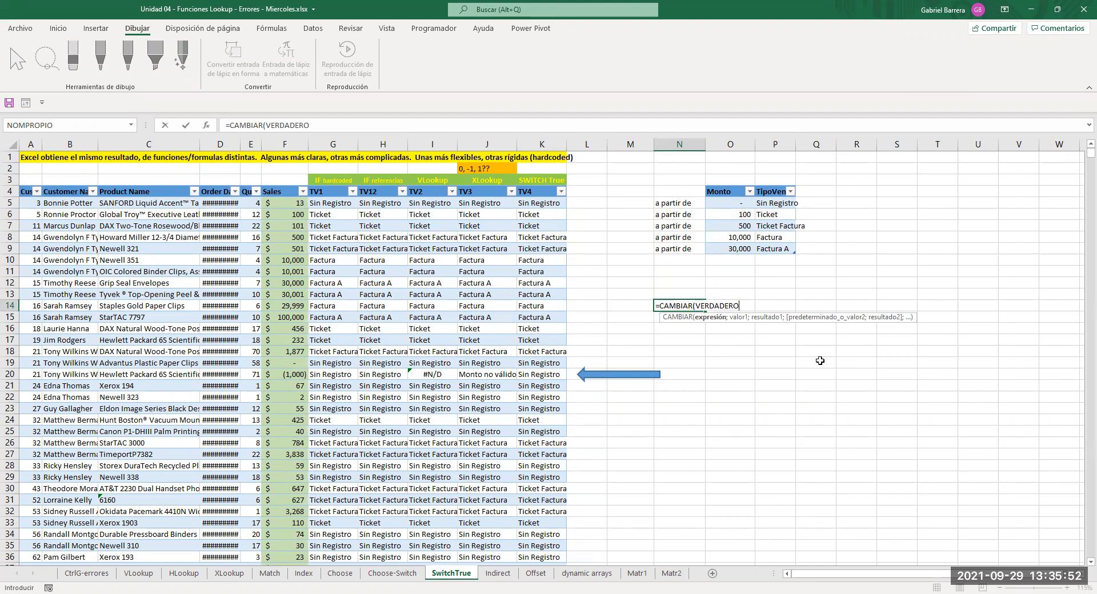
type(";")
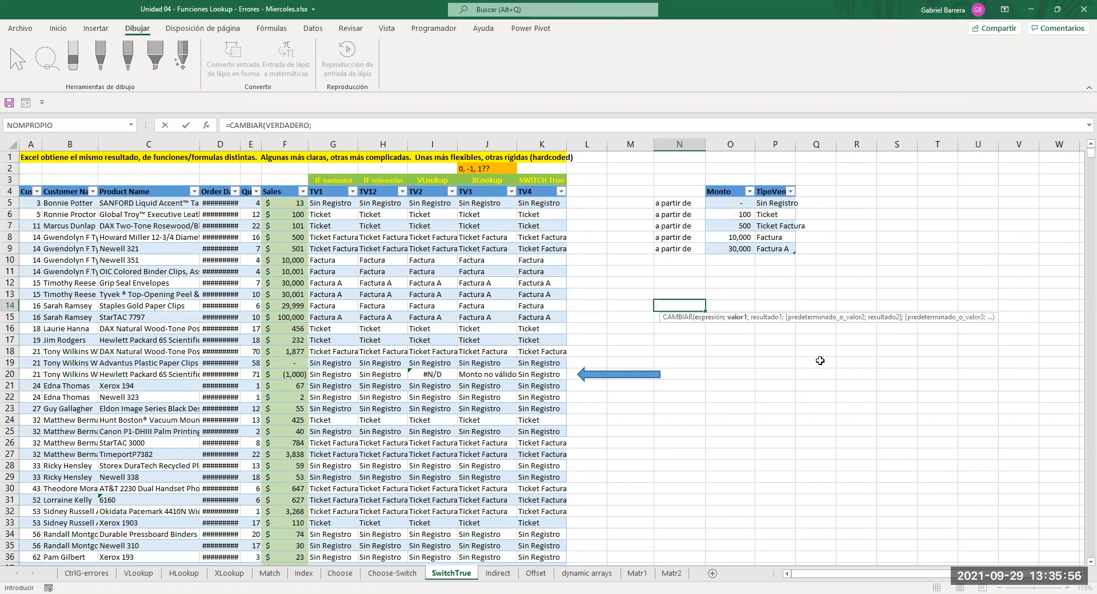
key("Escape")
Enter =CAMBIAR(VERDADERO;N13>O13;"Es mayor";"No es mayor") in cell N15.
left_click(701, 314)
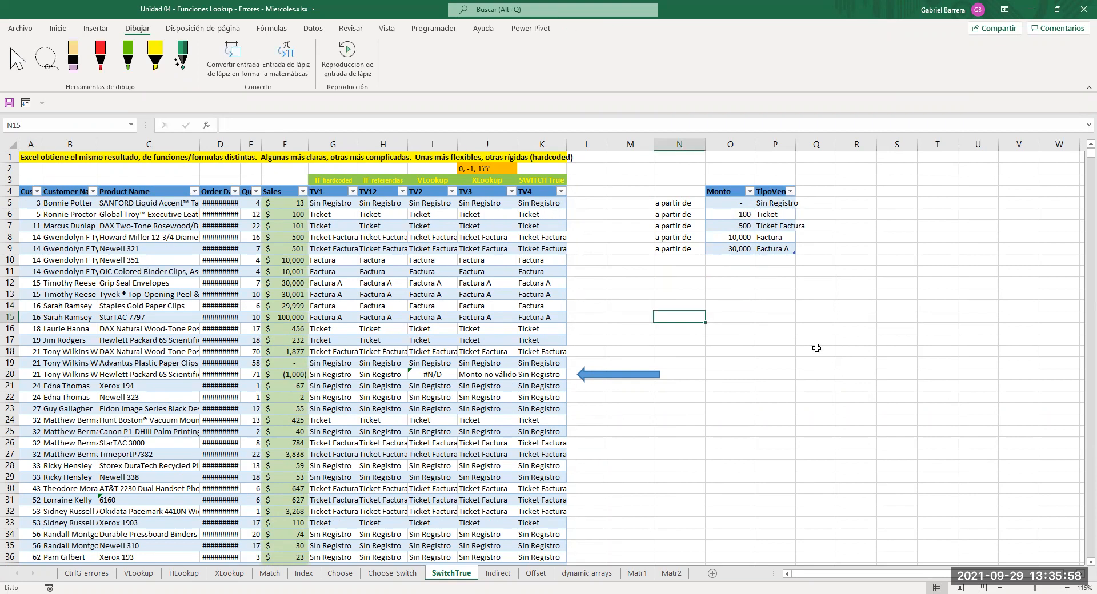
type("=")
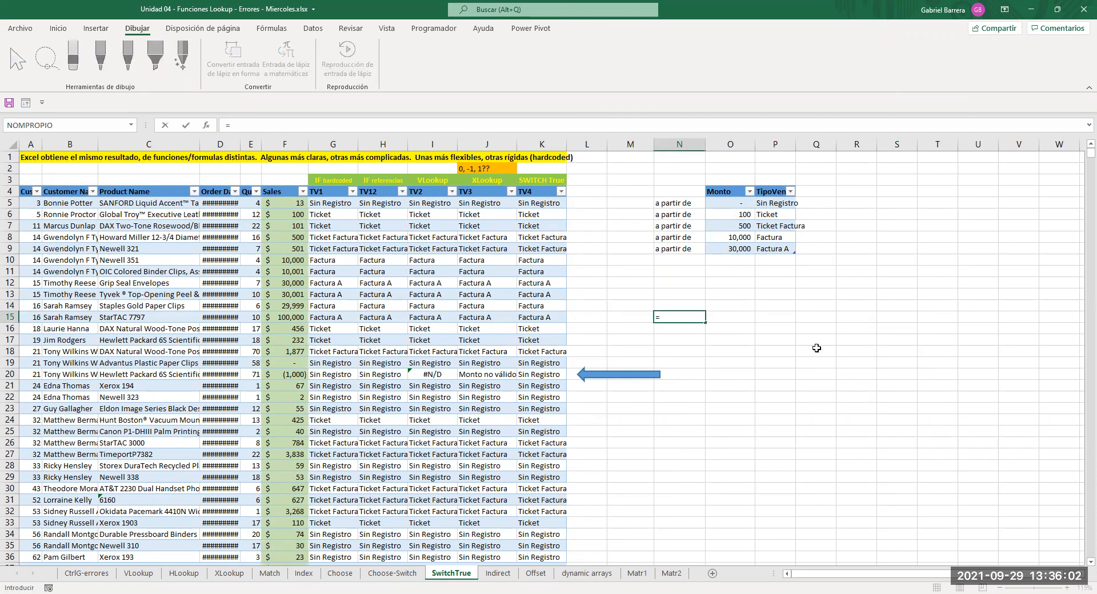
type("CAMBIAR(VERDADERO;")
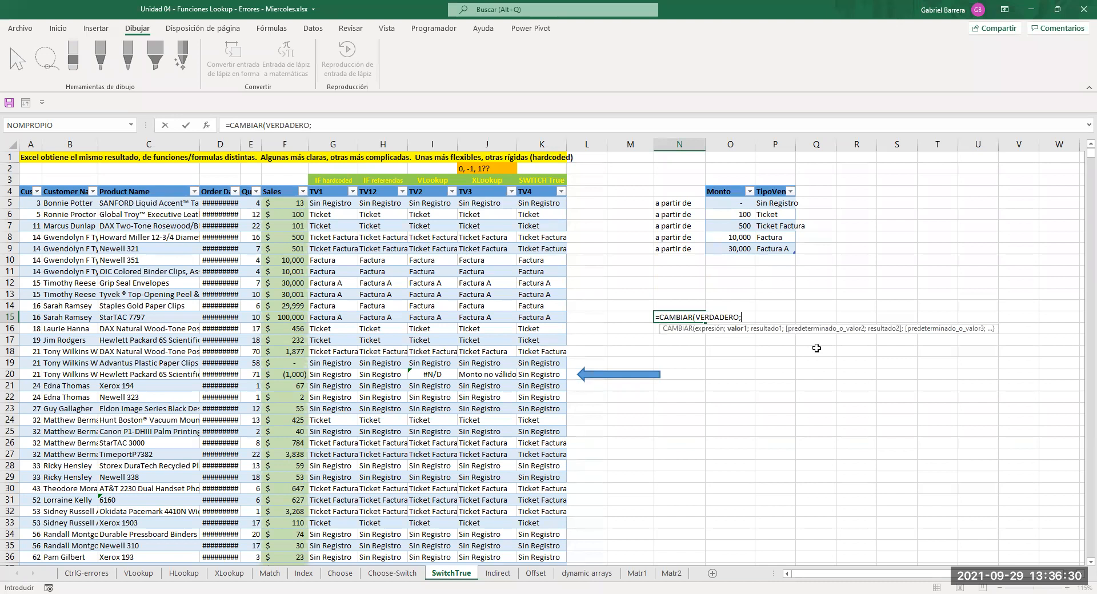
left_click(670, 293)
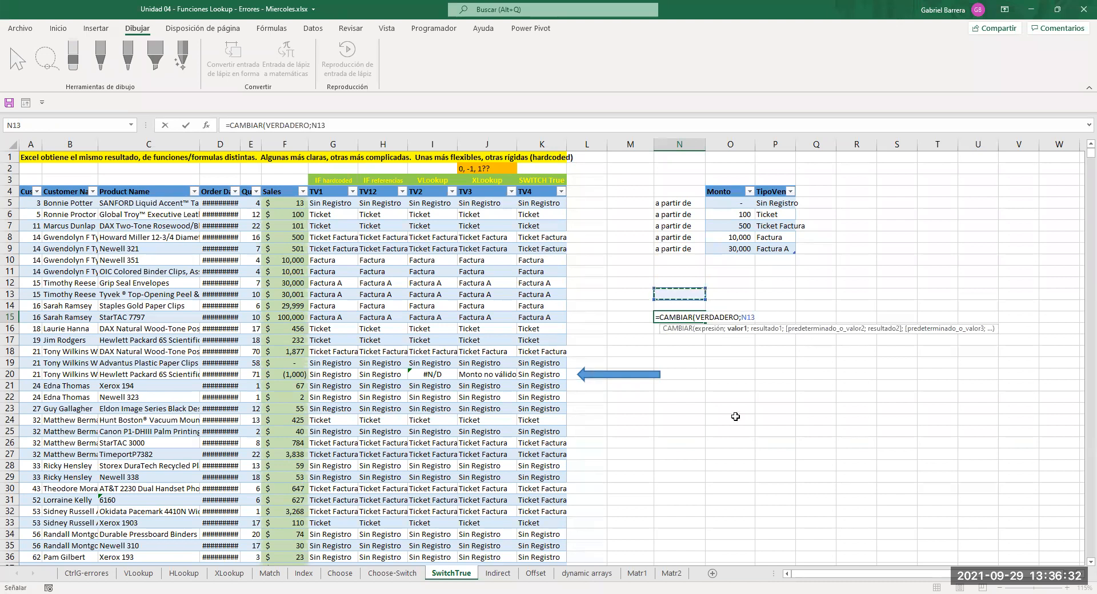
type(">")
left_click(728, 295)
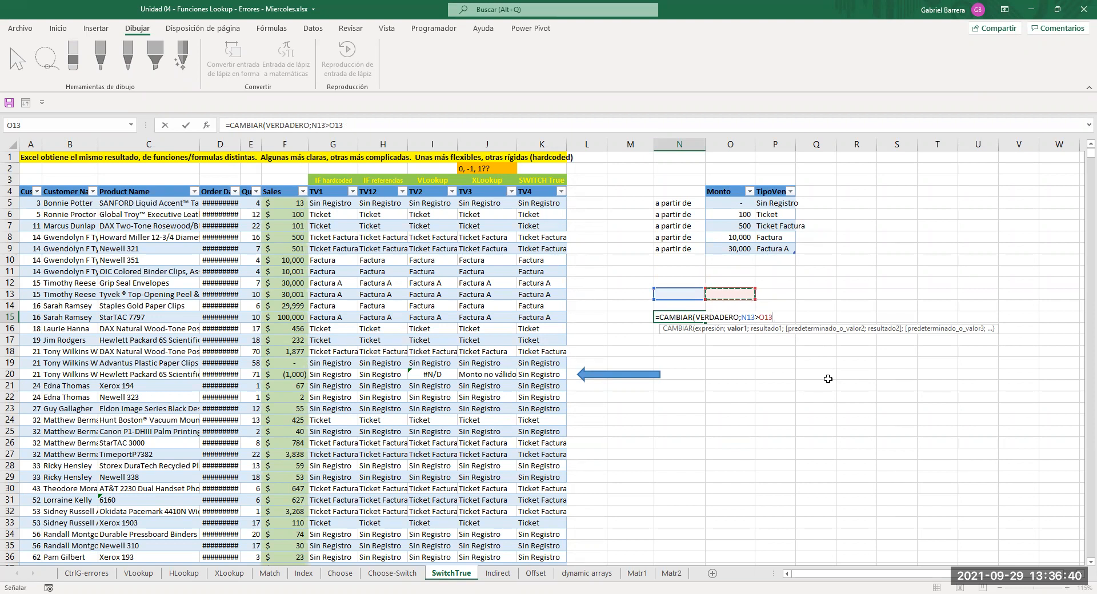
type(";")
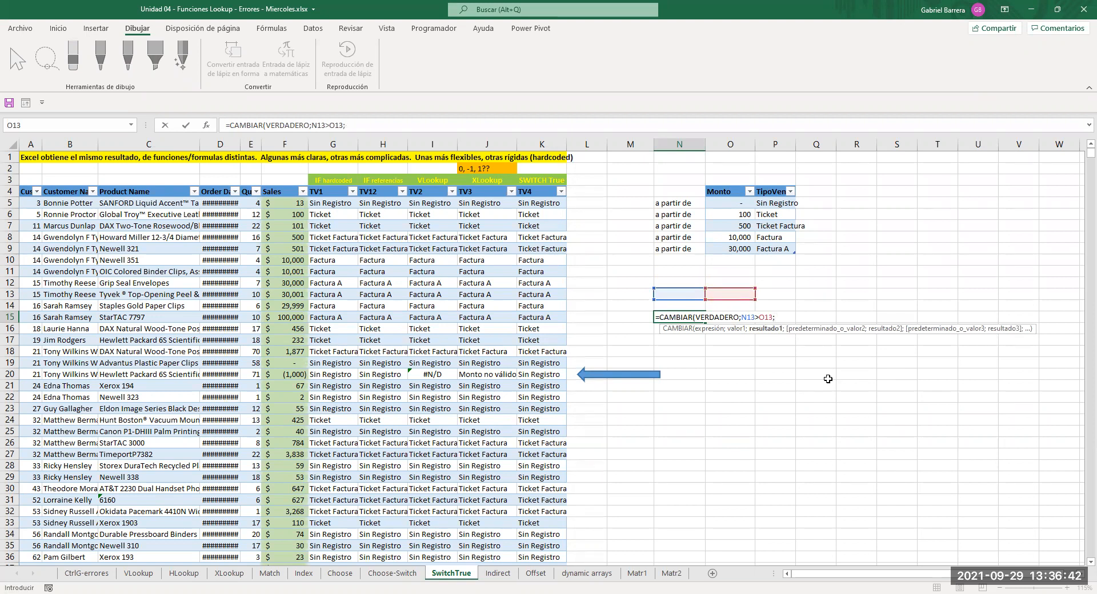
type("mayor\";\"No es mayor\"")
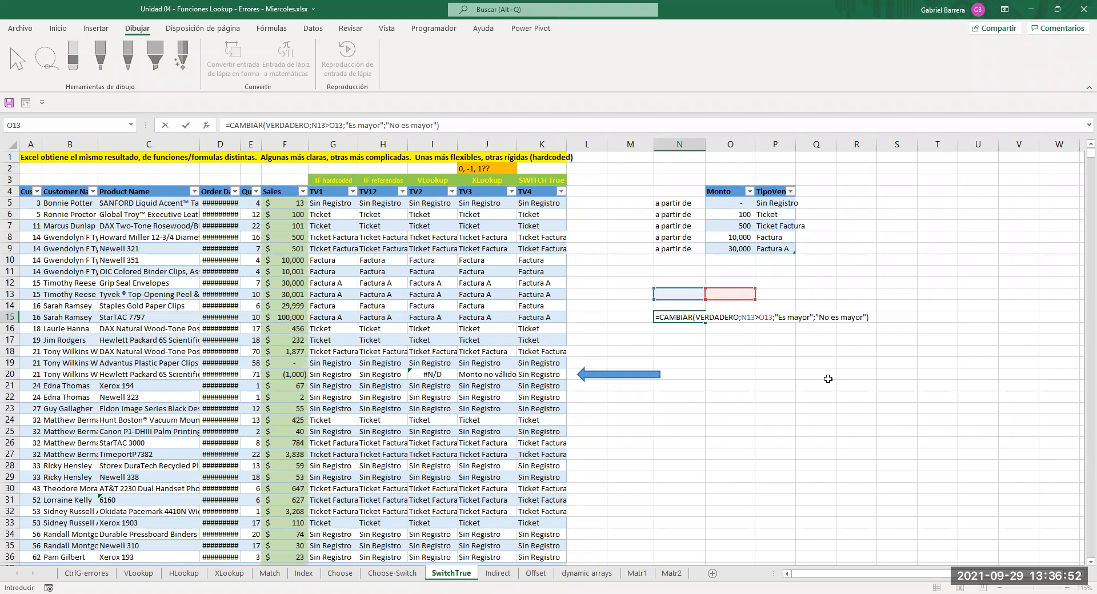
key("Return")
Display N15's formula as text in O15 with FORMULATEXTO.
key("Up")
key("Right")
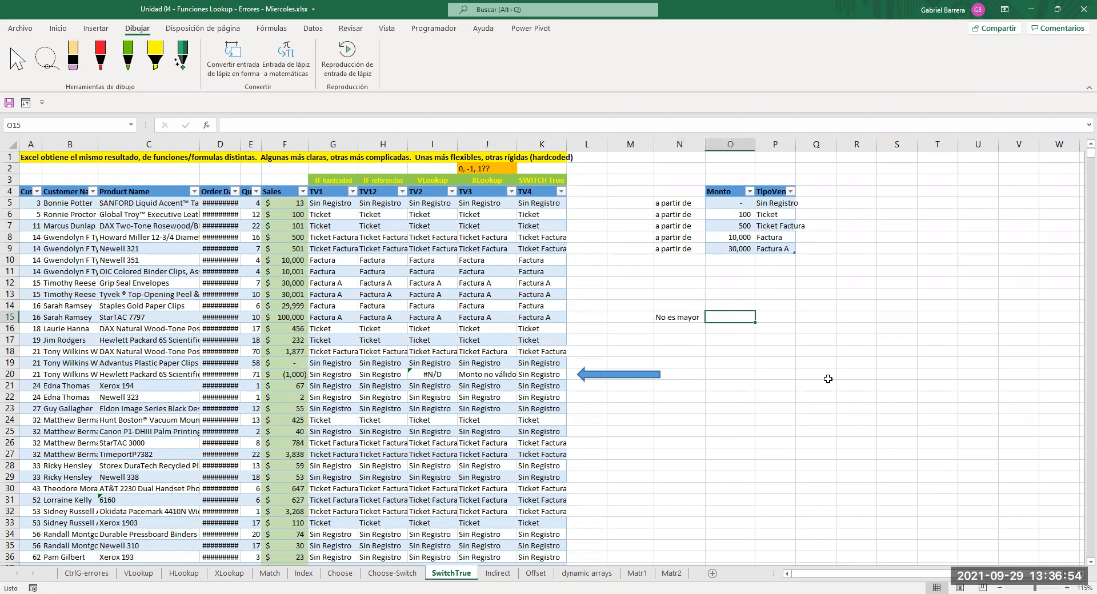
type("=FORMULATEXTO(")
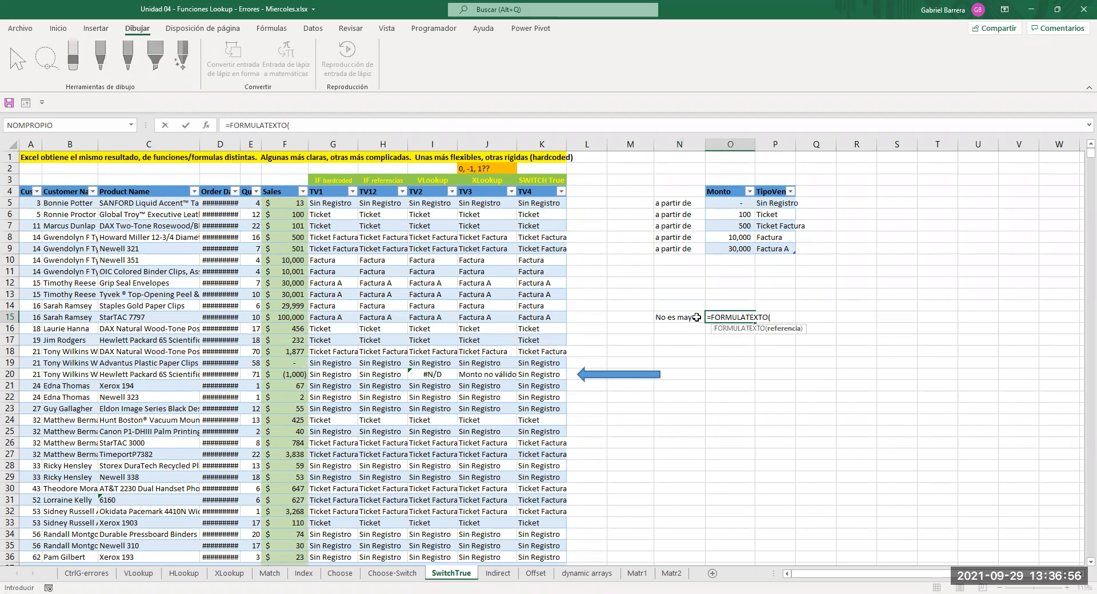
key("Left")
key("Return")
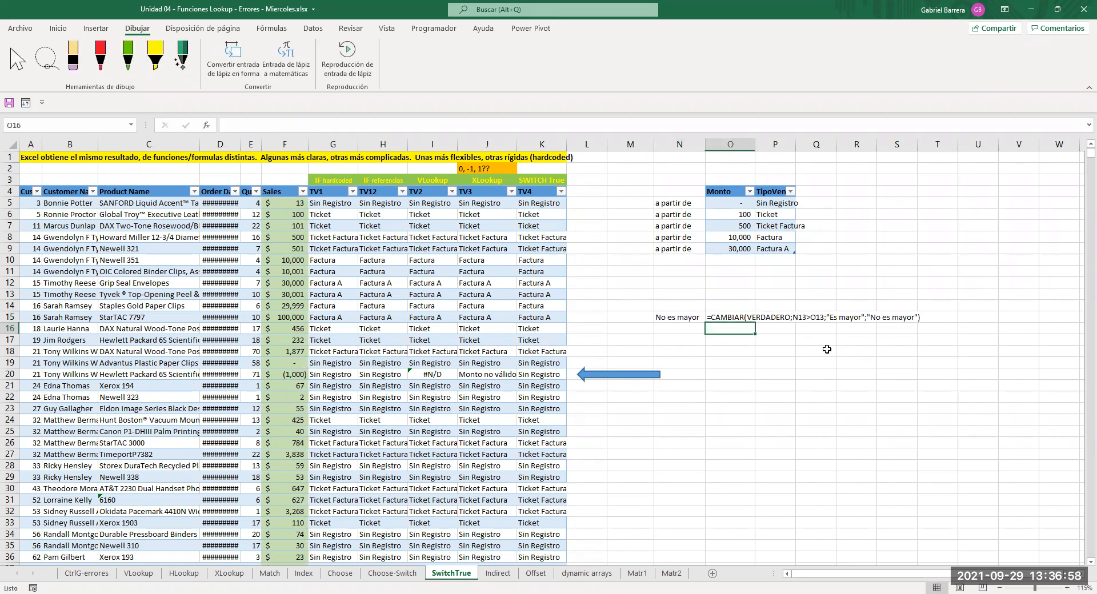
Underline N13>O13;"Es mayor" in O15's formula text with red ink, and undo the extra mark under "No es mayor".
left_click(102, 72)
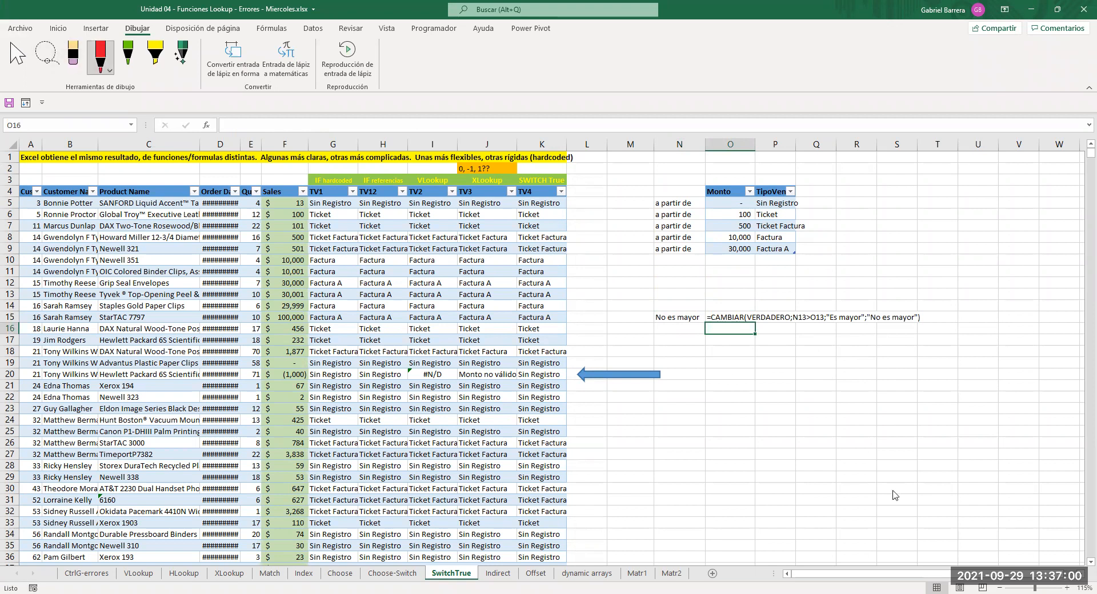
mouse_move(792, 318)
left_mouse_down()
mouse_move(831, 330)
mouse_move(919, 318)
left_mouse_up()
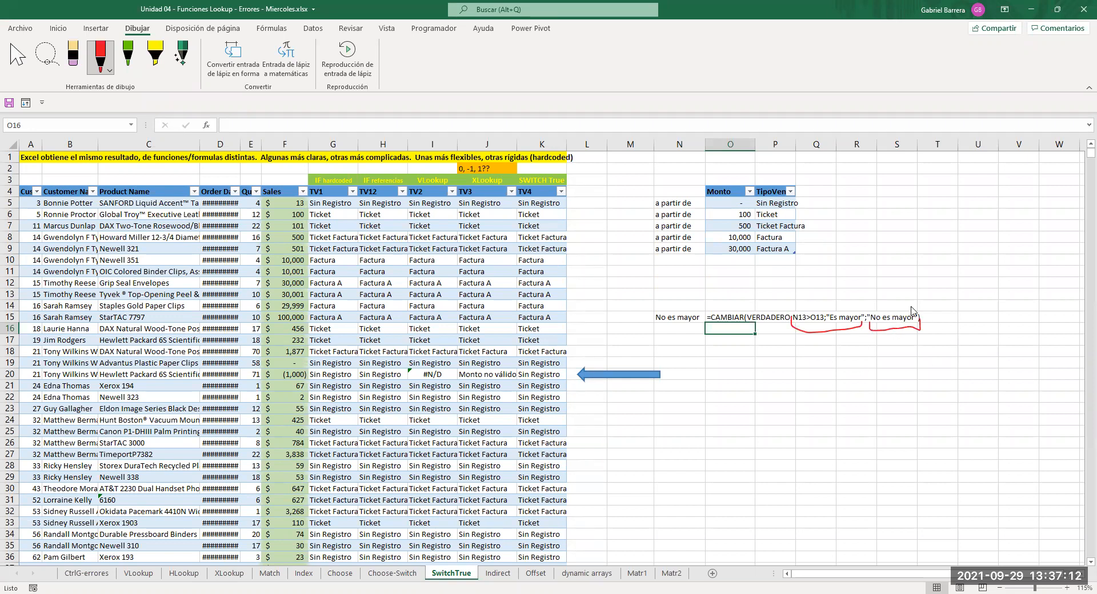
key("ctrl+z")
key("Escape")
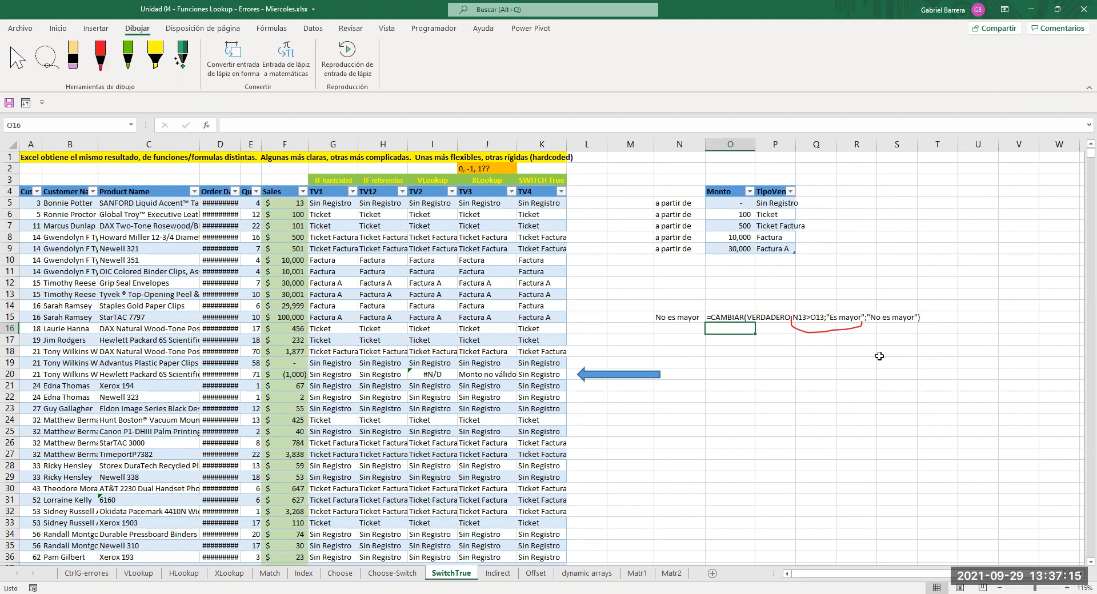
Enter the comparison values 50 in N13 and 10 in O13.
left_click(689, 295)
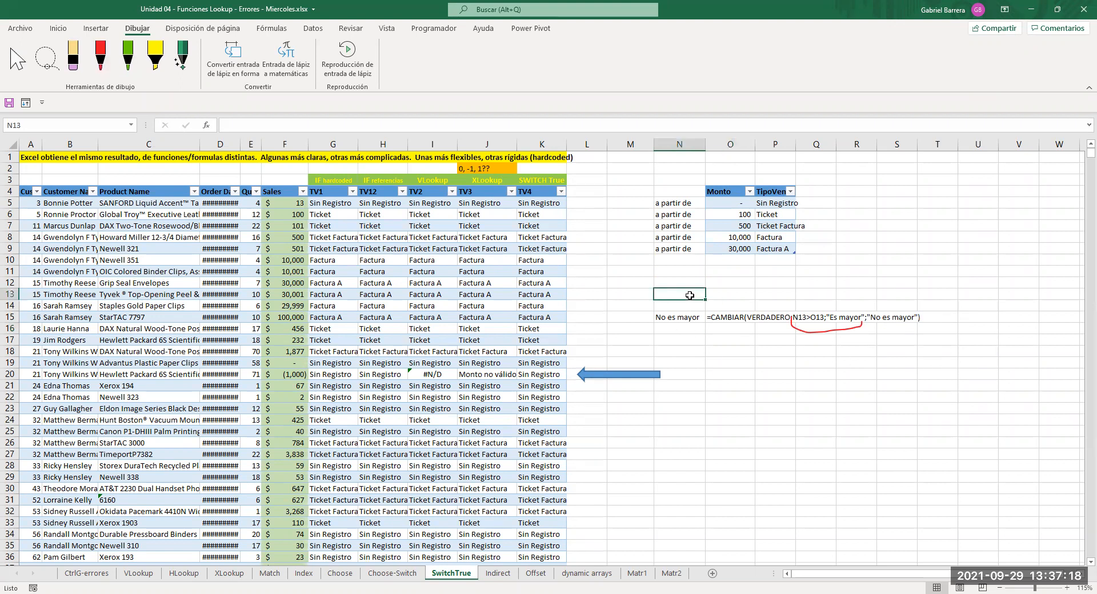
type("50")
key("Tab")
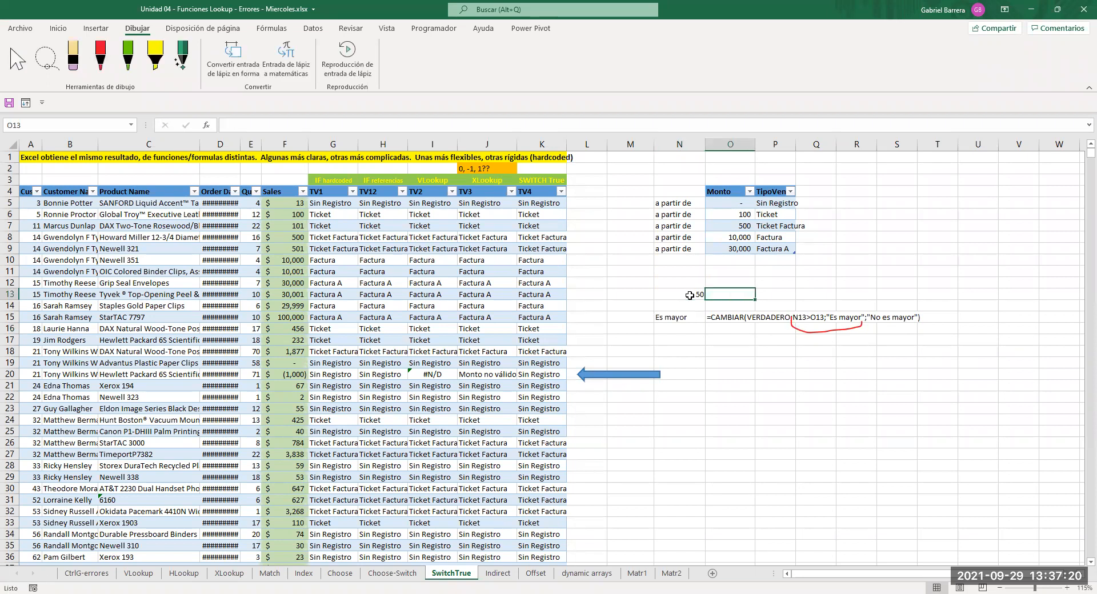
type("10")
key("Return")
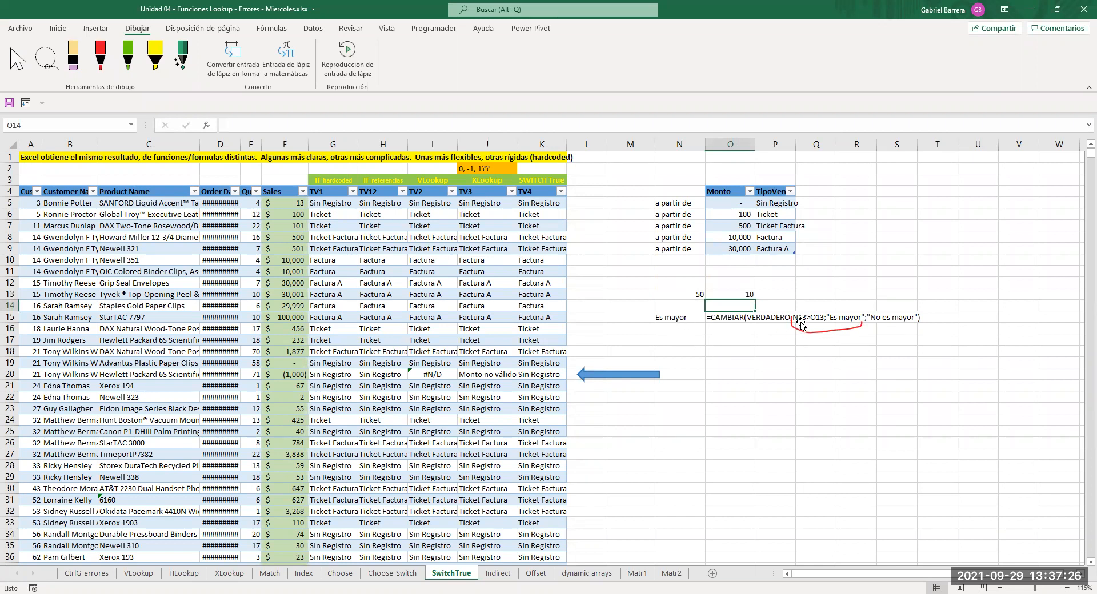
Fill the input cells N13:O13 with yellow.
mouse_move(684, 293)
left_mouse_down()
mouse_move(727, 286)
mouse_move(690, 297)
left_mouse_up()
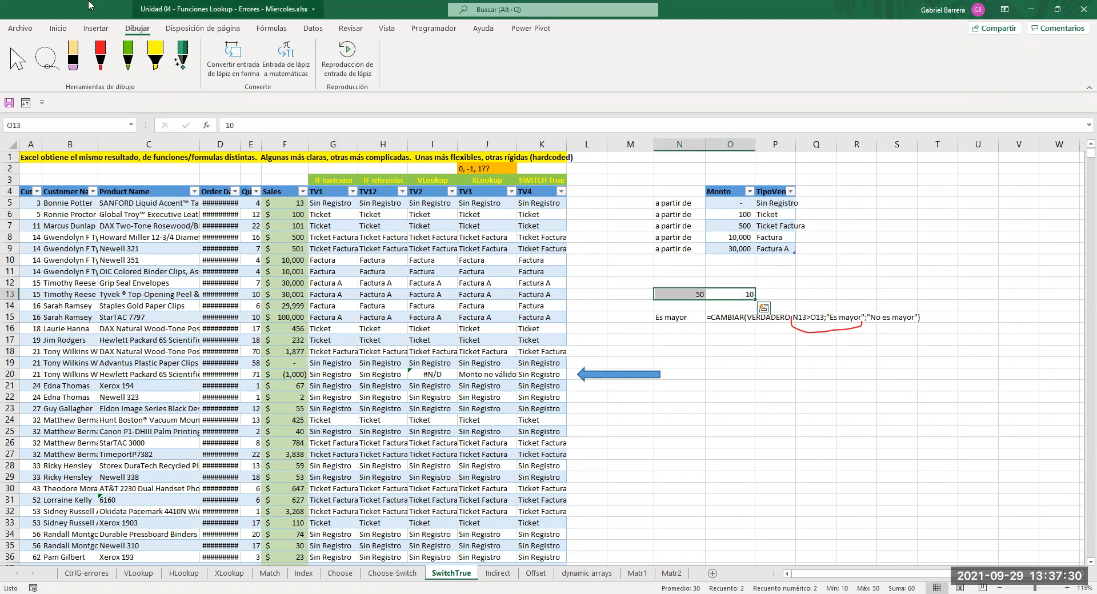
left_click(57, 28)
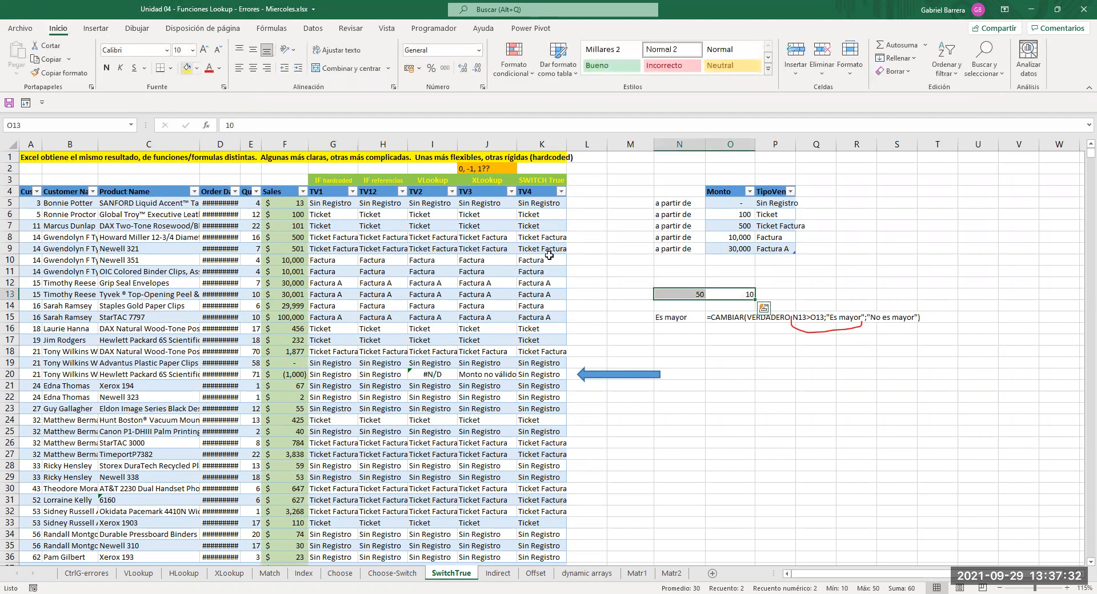
left_click(187, 68)
left_click(726, 360)
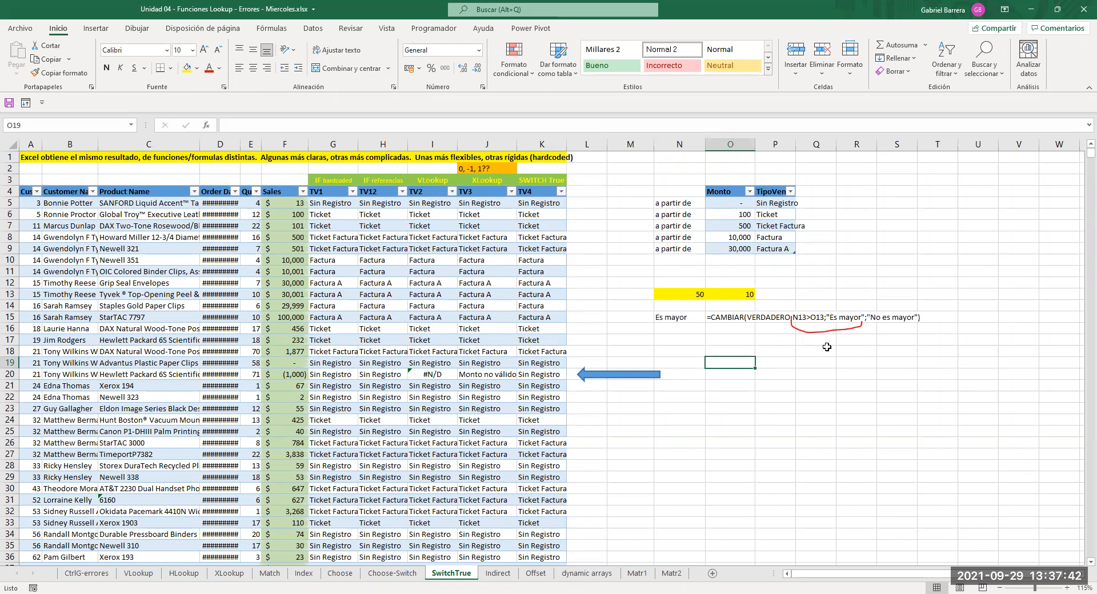
Insert a second condition and result, N13<O13;"Es Menor", before the default value in N15's CAMBIAR formula.
left_click(670, 317)
key("F2")
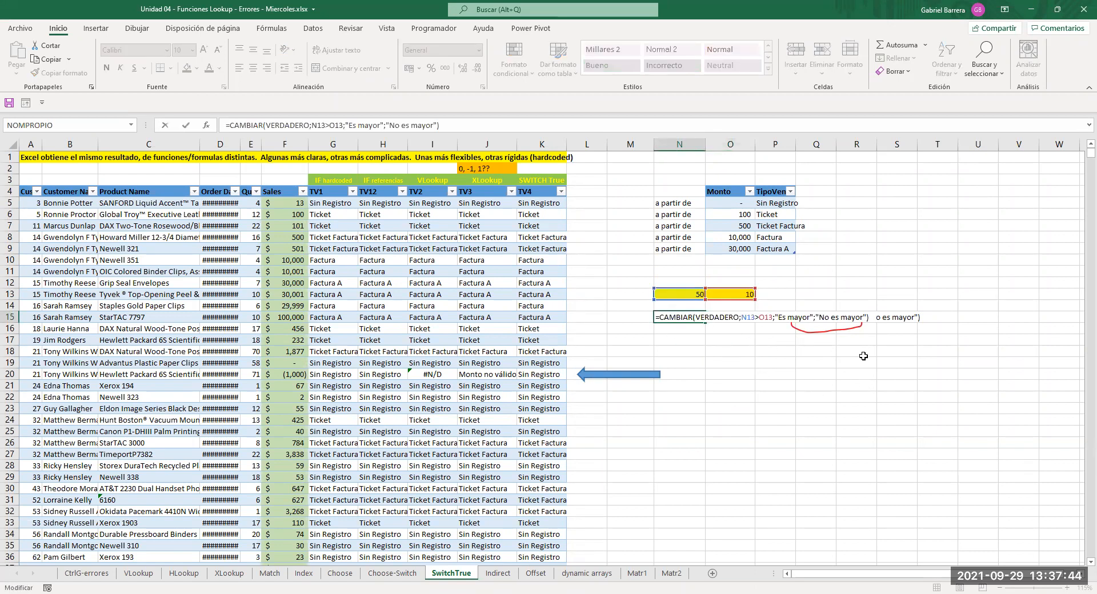
left_click(823, 318)
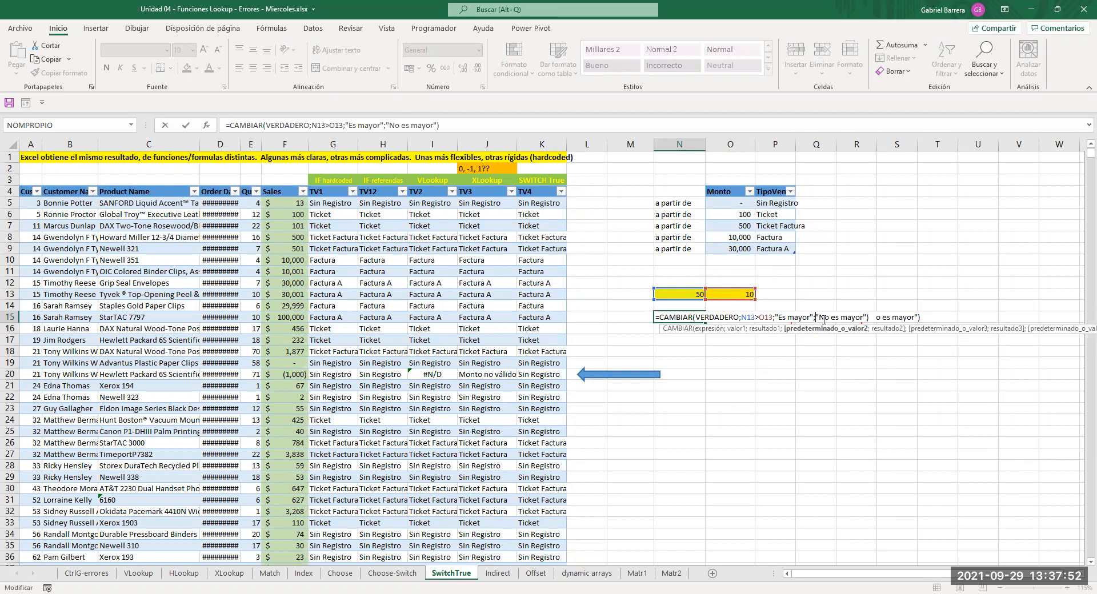
type("N13<")
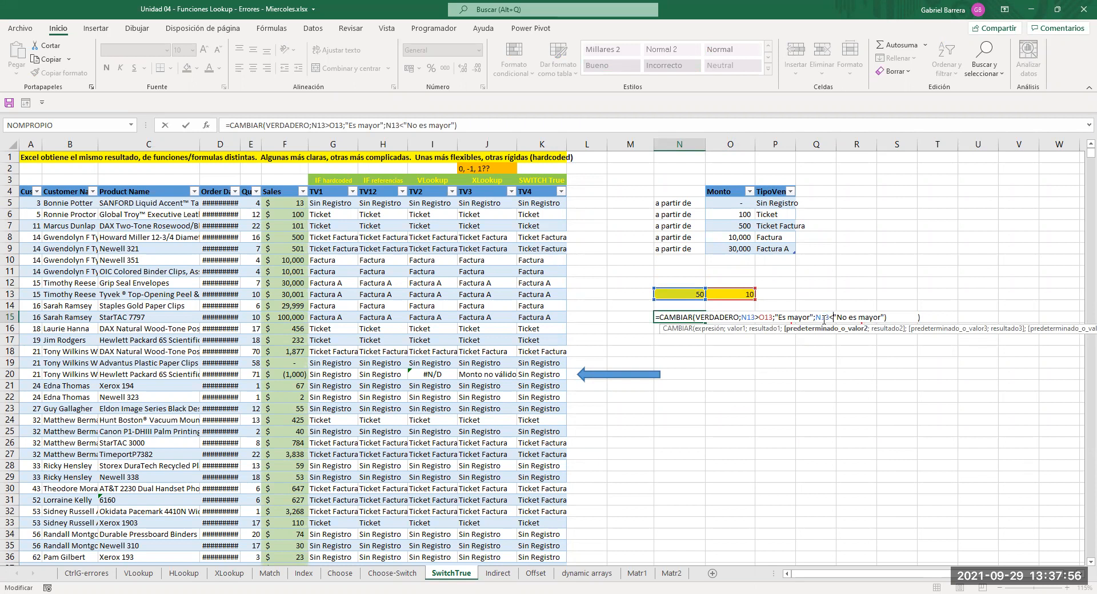
type("O13")
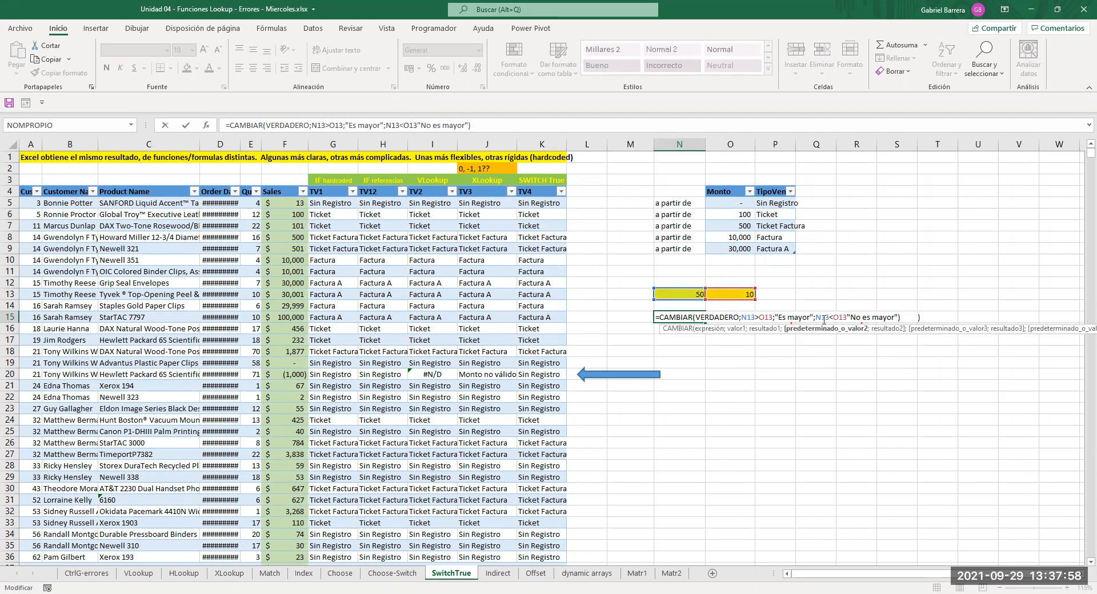
type(";\"Es Menor")
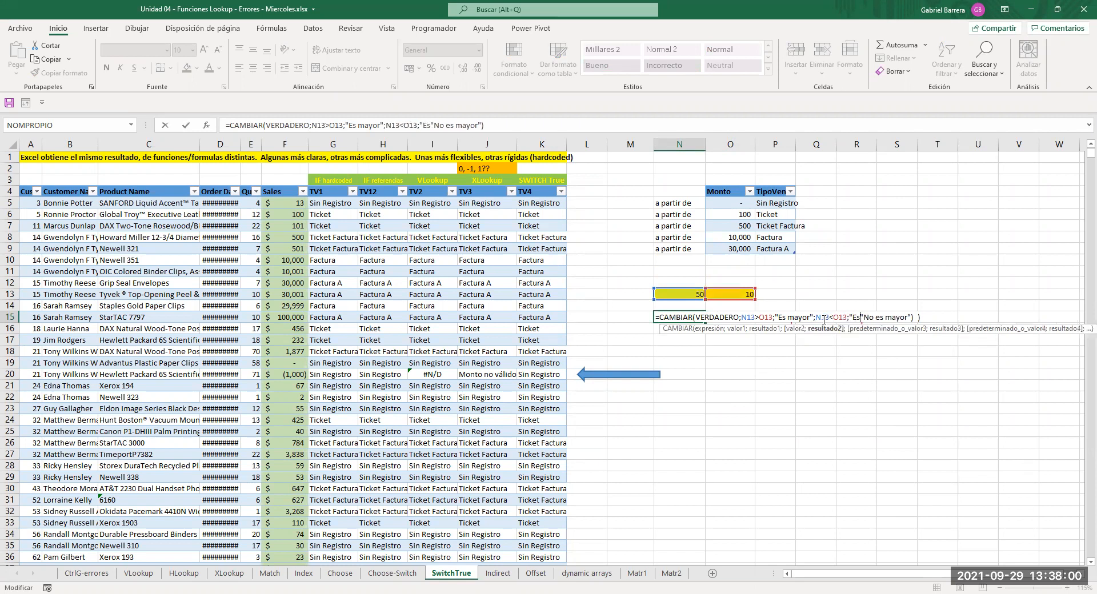
type("\"")
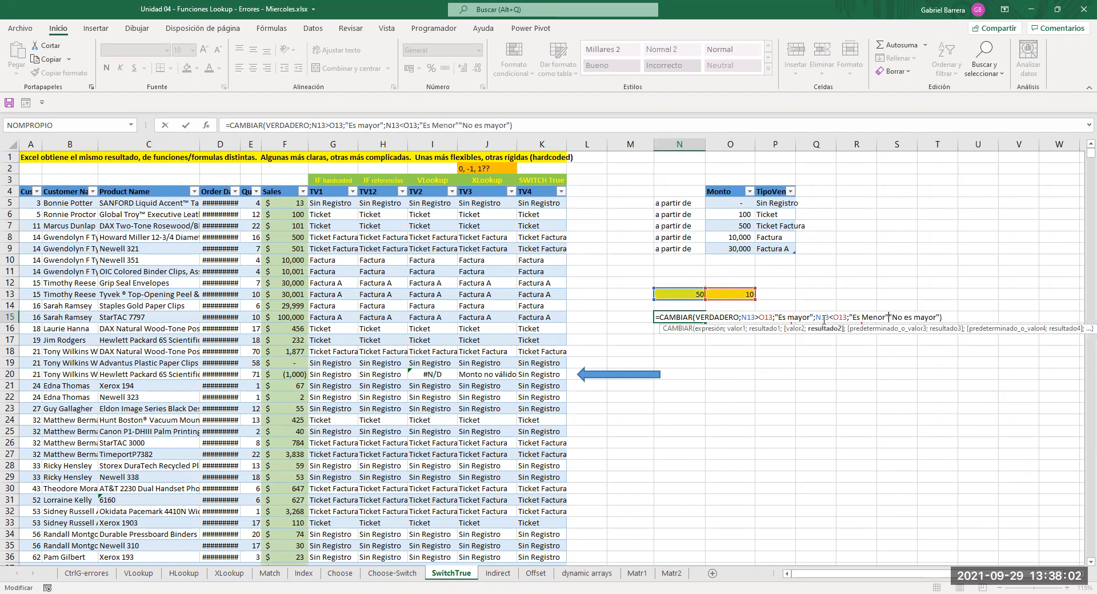
Replace the default result "No es mayor" with "Son iguales" in N15's formula and complete the edit.
type(";")
key("ctrl+shift+Right")
key("ctrl+shift+Right")
key("ctrl+shift+Right")
type("Es")
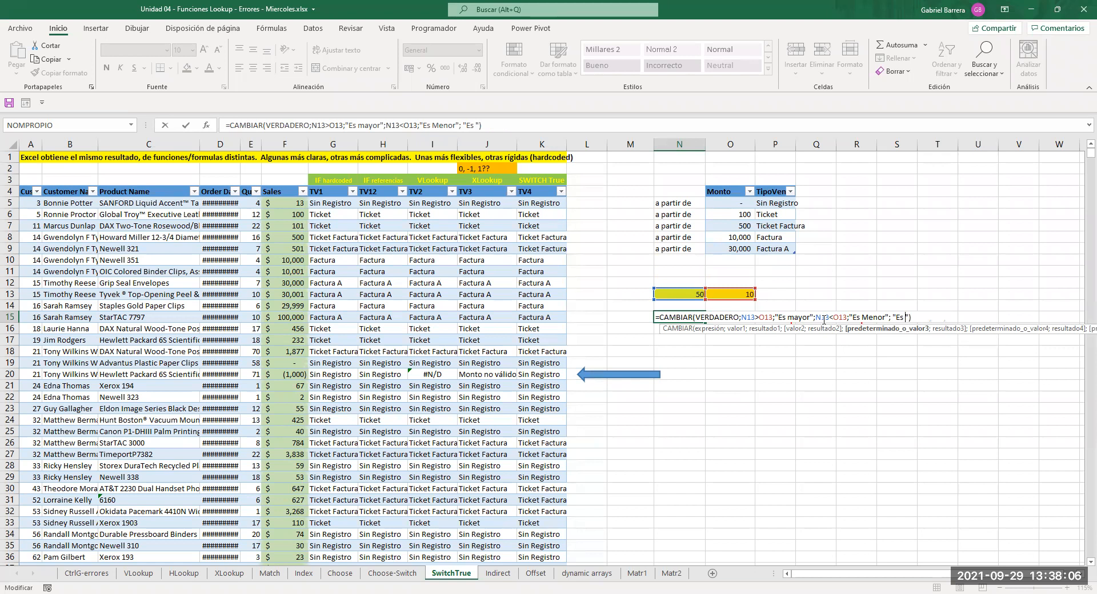
key("BackSpace")
key("BackSpace")
key("BackSpace")
type("Son iguales")
key("Return")
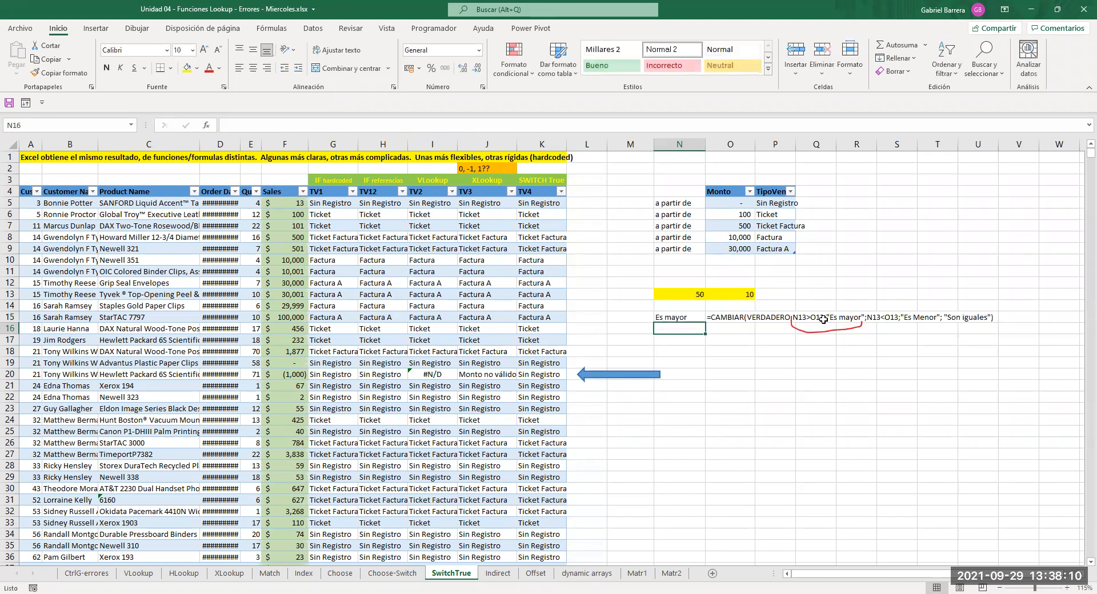
Test the CAMBIAR formula by setting N13 first to 5 and finally to 10.
key("Up")
key("Up")
key("Up")
type("5")
key("Return")
key("Up")
type("10")
key("Return")
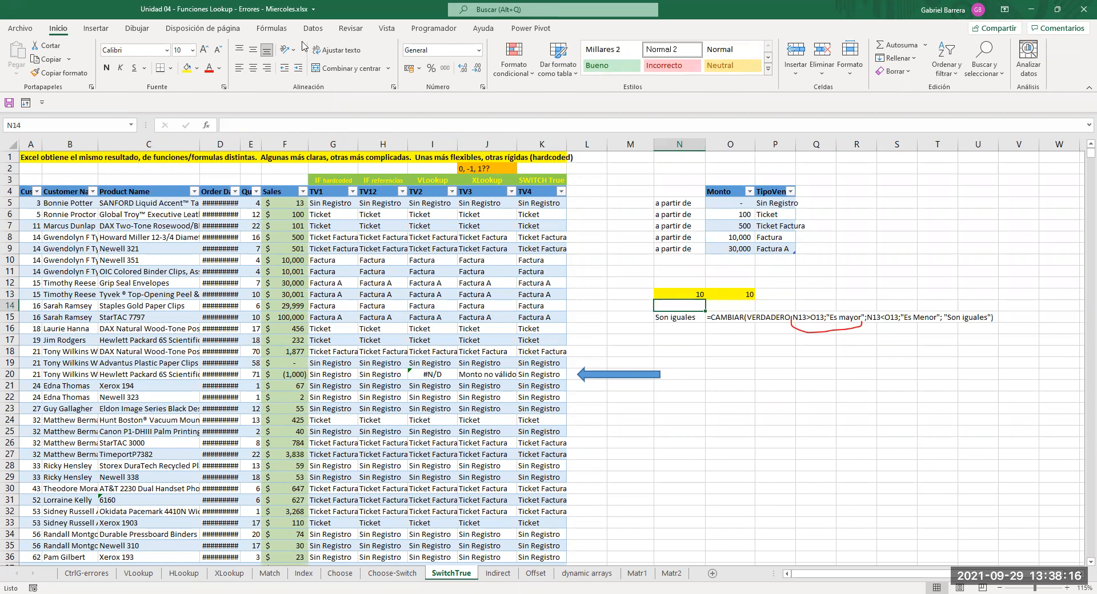
Underline the second pair, N13<O13;"Es Menor", in O15's formula text with red ink.
left_click(137, 28)
left_click(100, 55)
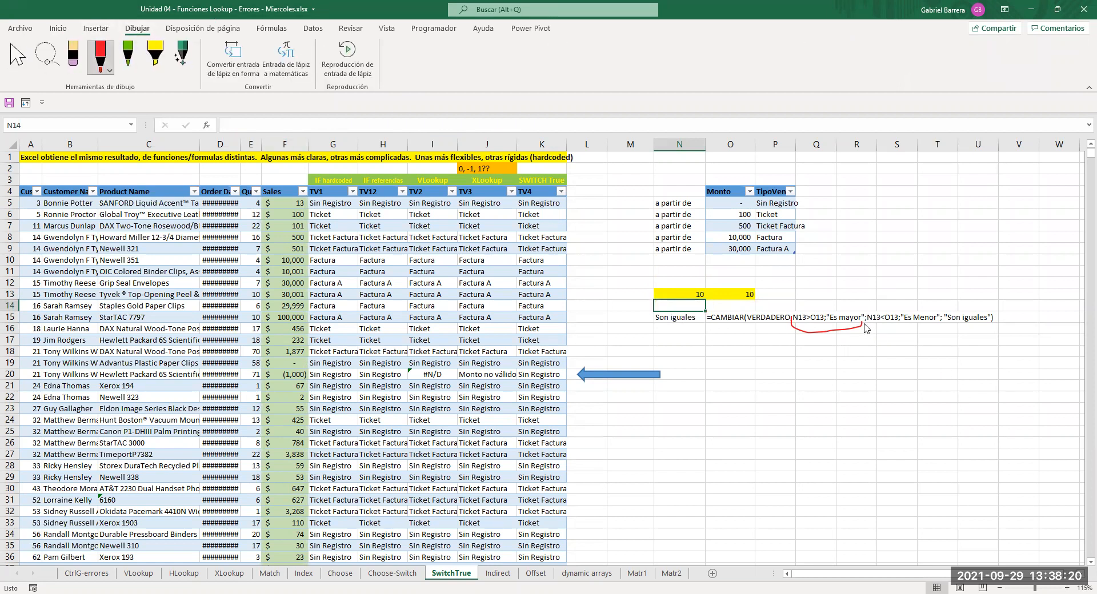
left_click_drag(864, 324, 937, 325)
key("Escape")
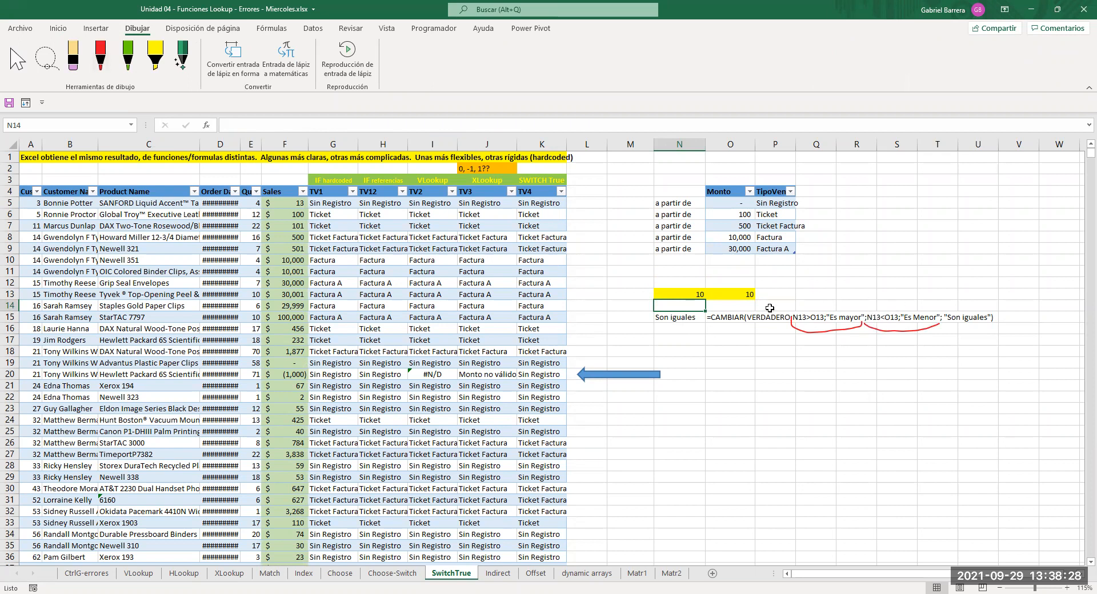
Draw green ink arrows in O15's formula text from the conditions N13>O13 and N13<O13 back to VERDADERO.
left_click(129, 67)
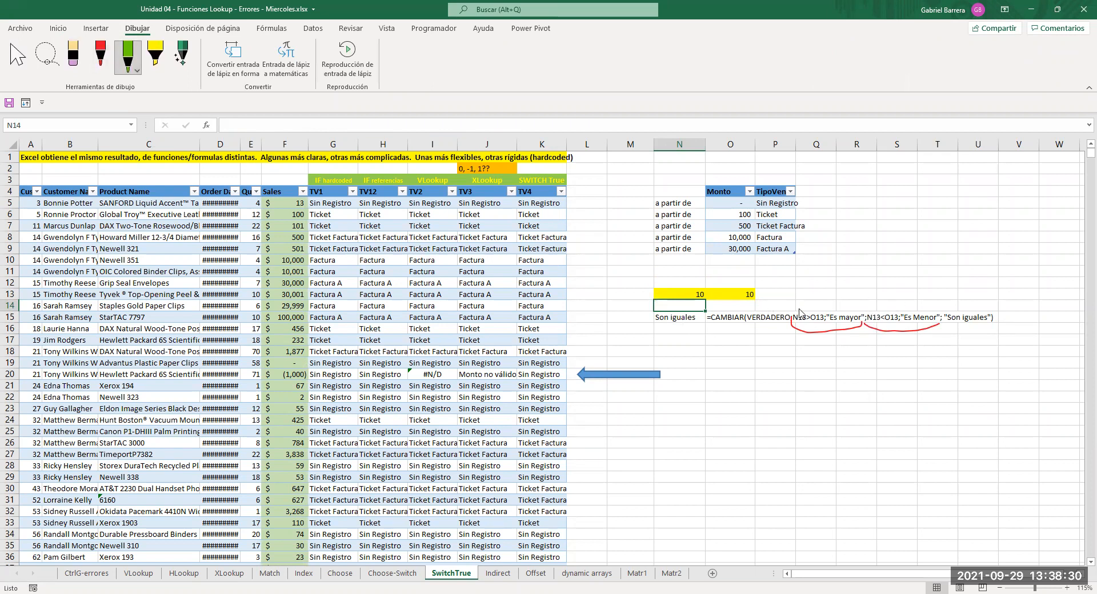
mouse_move(793, 313)
left_mouse_down()
mouse_move(823, 313)
mouse_move(793, 302)
mouse_move(774, 313)
left_mouse_up()
mouse_move(866, 317)
left_mouse_down()
mouse_move(891, 313)
mouse_move(813, 291)
mouse_move(761, 312)
left_mouse_up()
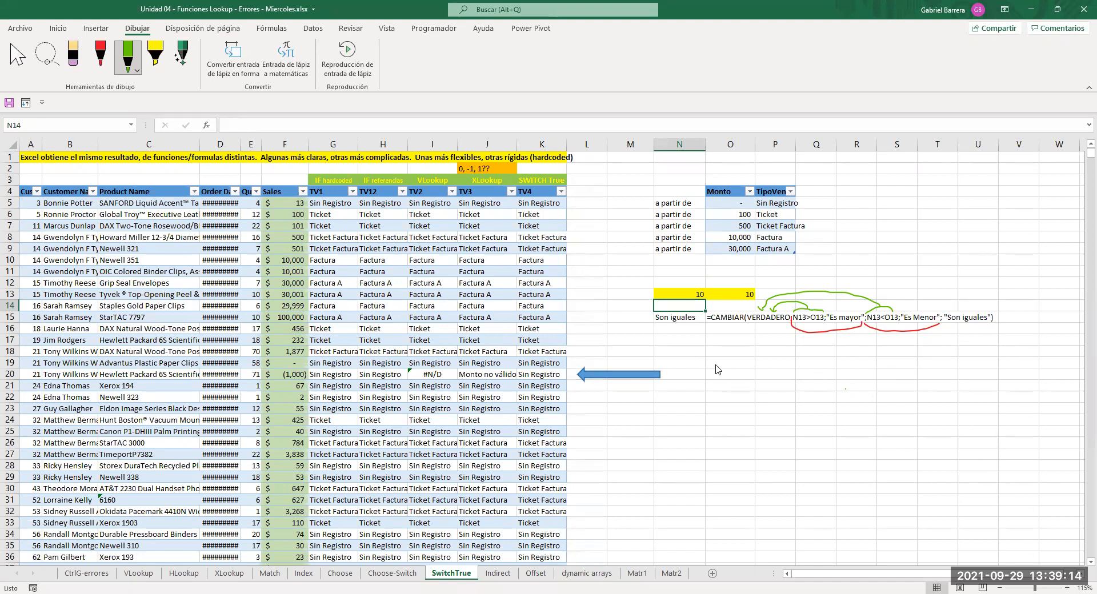
key("Escape")
left_click(759, 387)
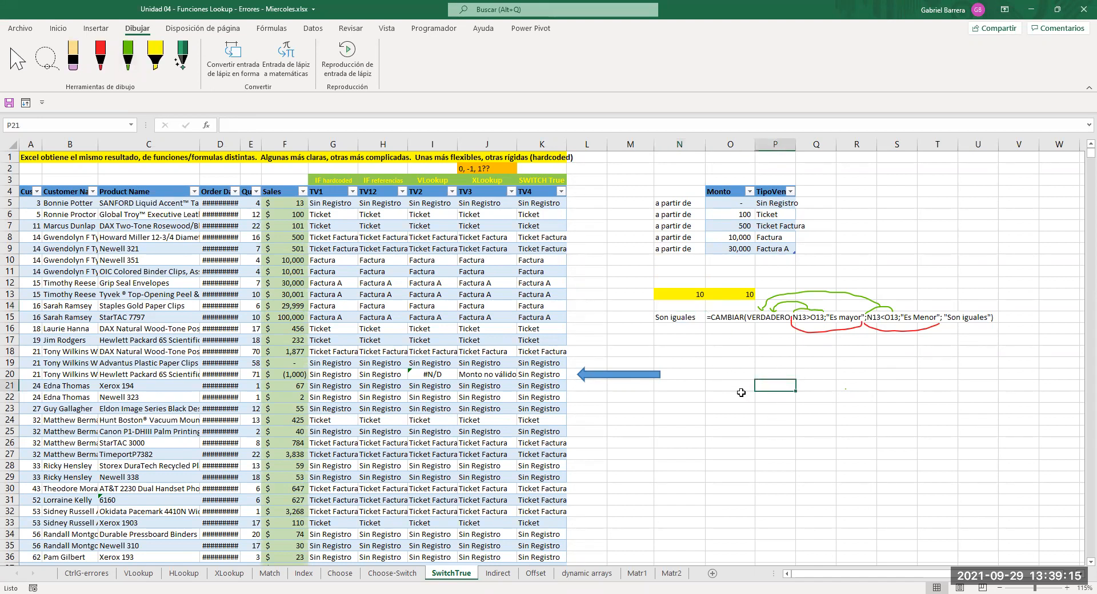
Open K20's CAMBIAR formula for editing and highlight its VERDADERO expression.
left_click(541, 374)
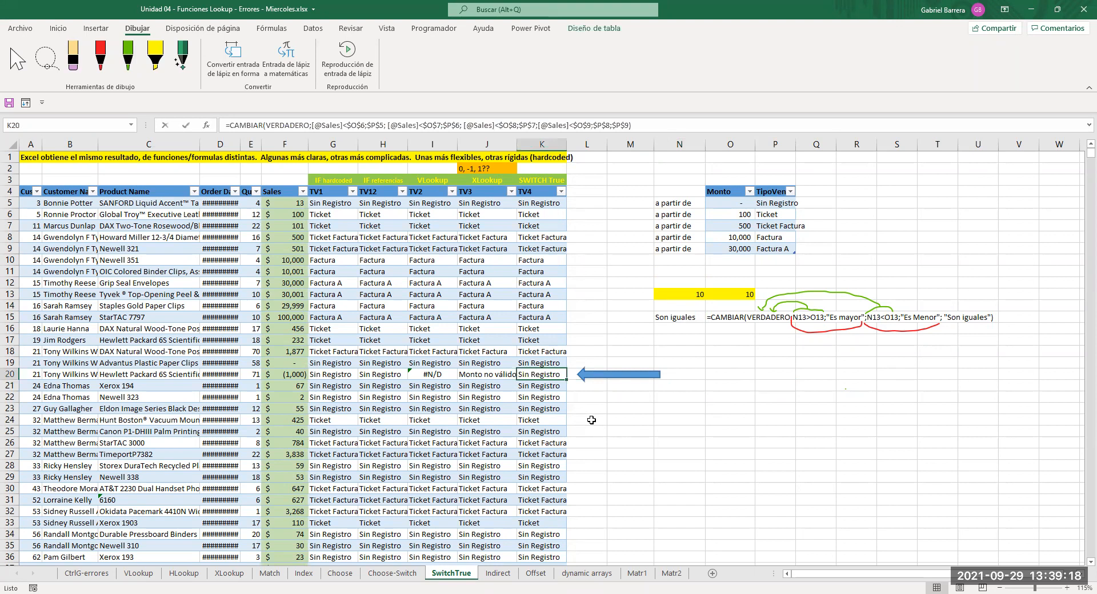
key("F2")
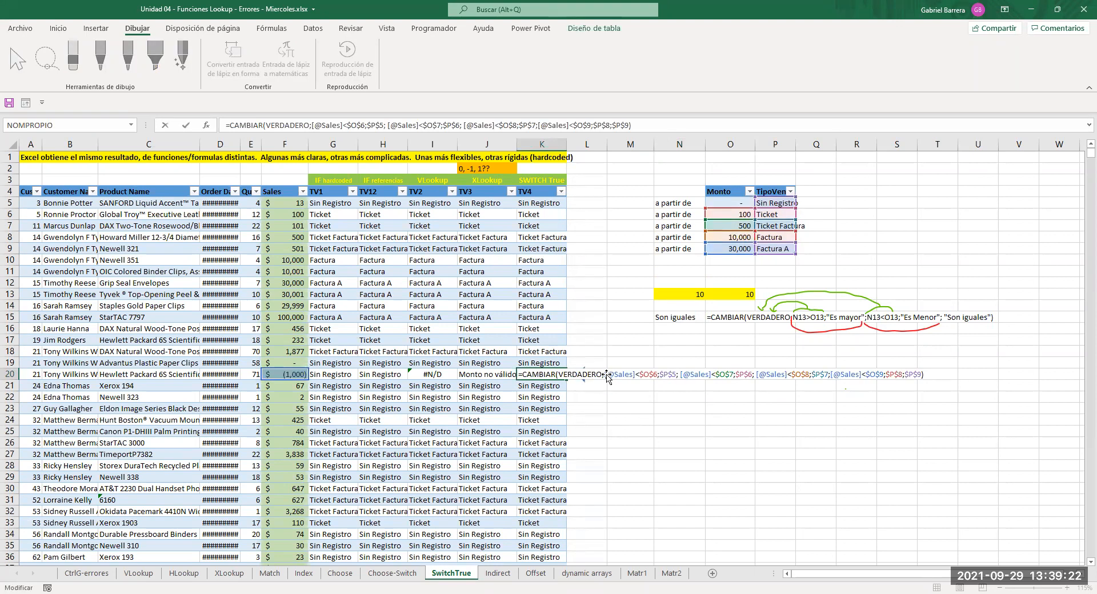
double_click(563, 375)
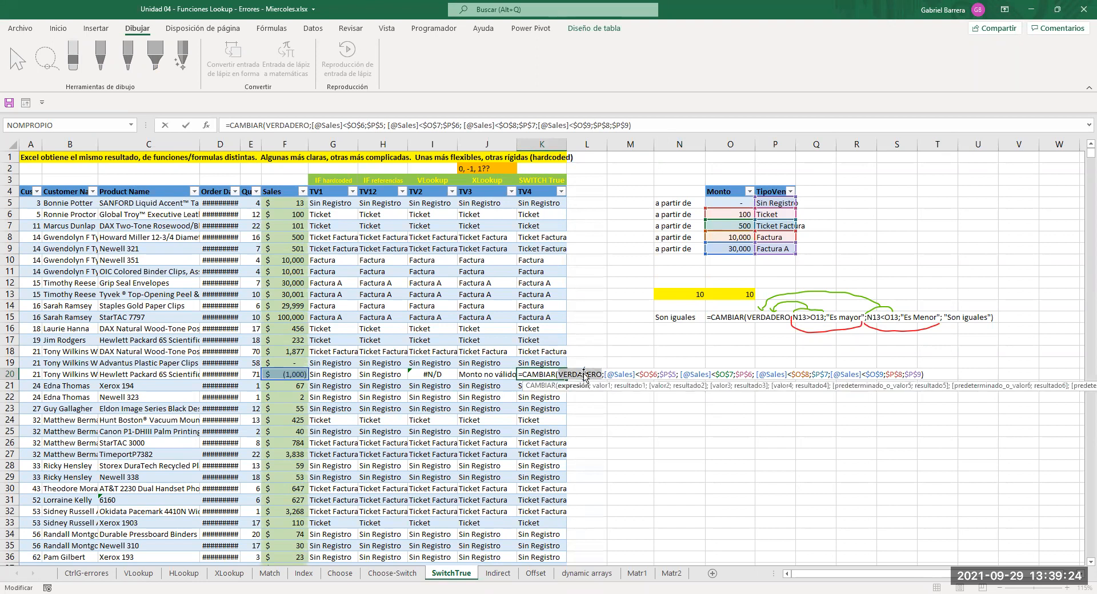
left_click(614, 374)
left_click(587, 375)
key("shift+Right")
key("shift+Right")
key("shift+Right")
key("shift+Right")
key("shift+Right")
key("shift+Right")
key("shift+Right")
key("shift+Right")
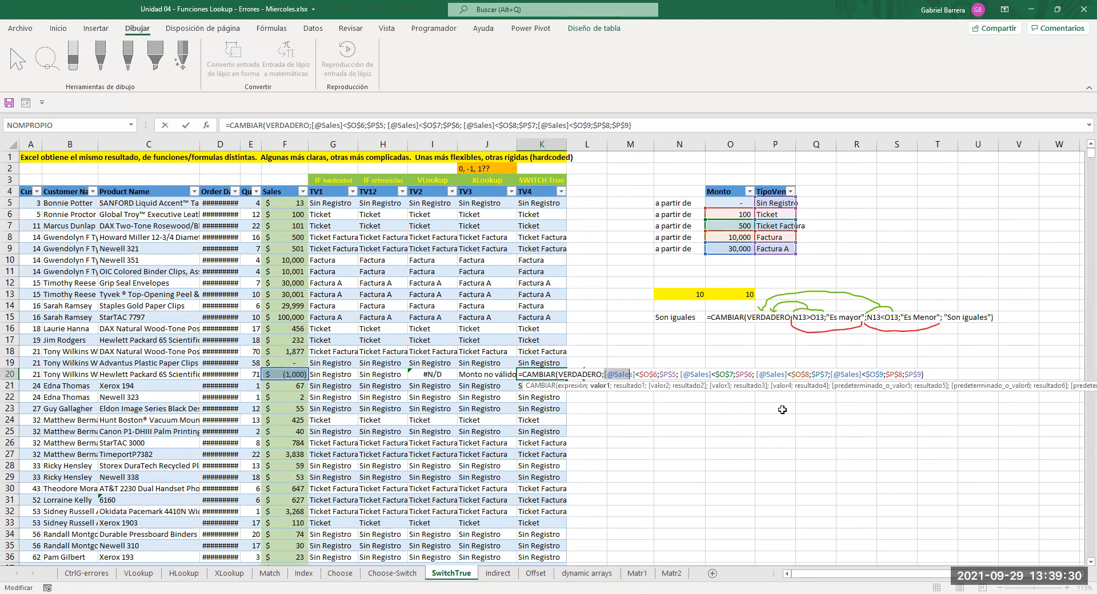
key("shift+Right")
key("shift+Right")
key("shift+Right")
key("shift+Right")
key("shift+Right")
key("shift+Right")
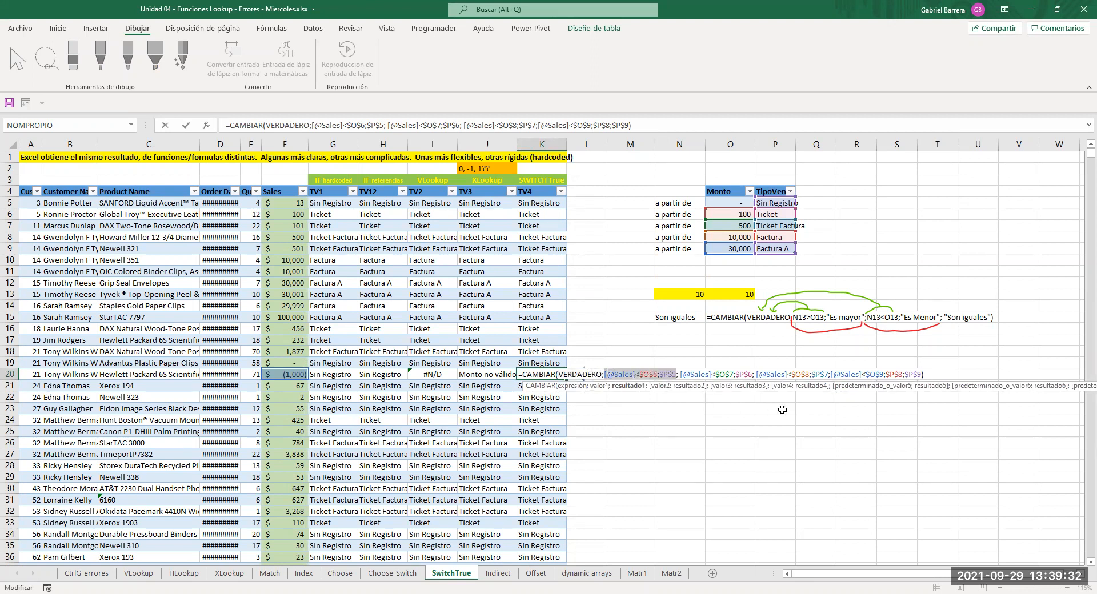
key("shift+Left")
key("shift+Left")
key("shift+Left")
key("shift+Left")
key("shift+Left")
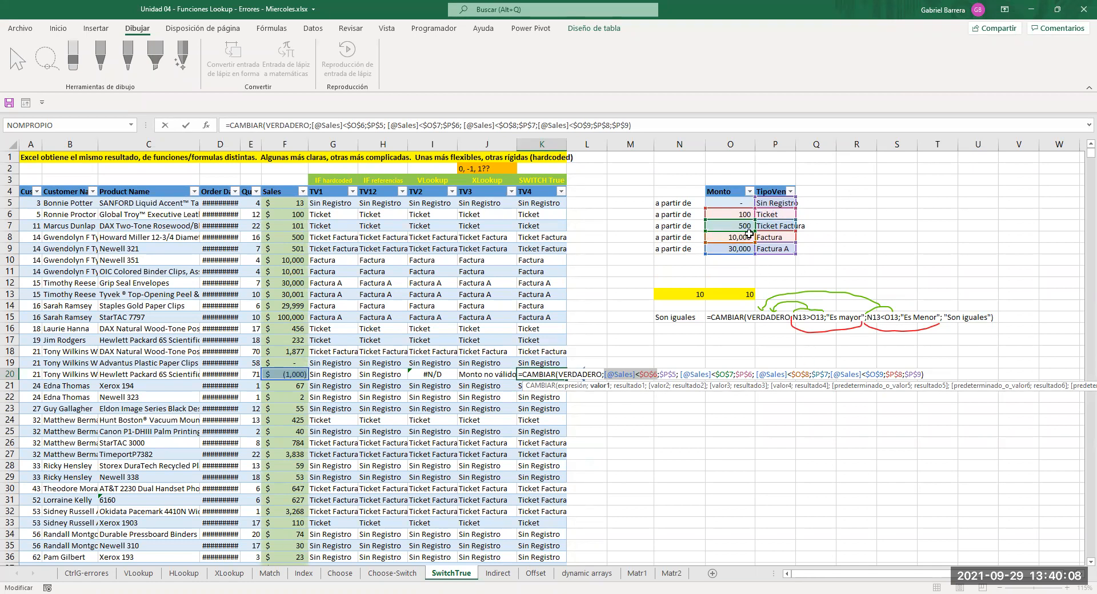
left_click(827, 428)
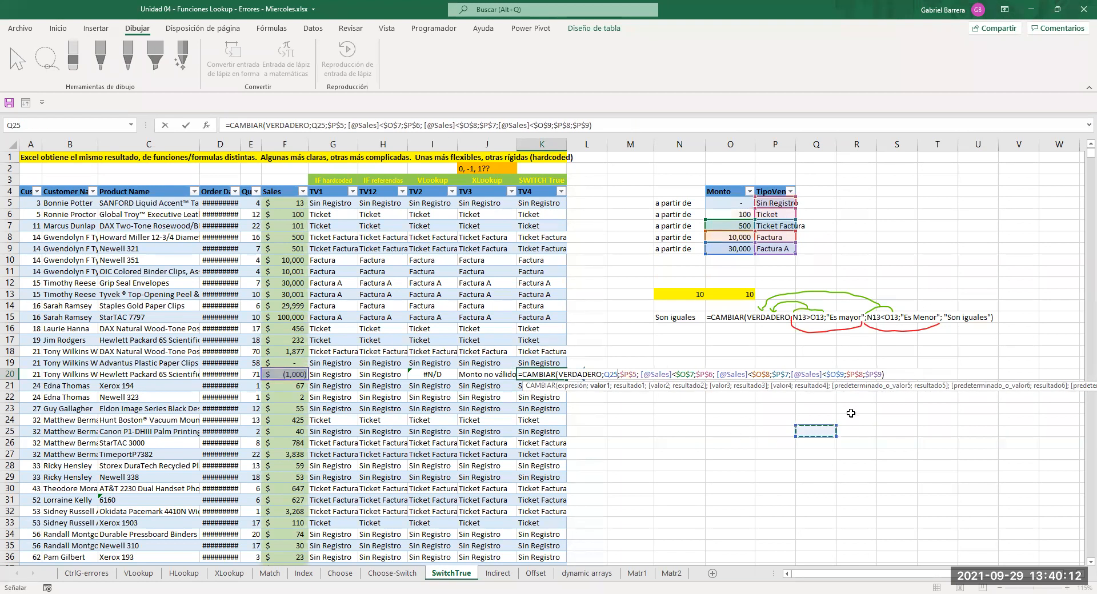
key("Escape")
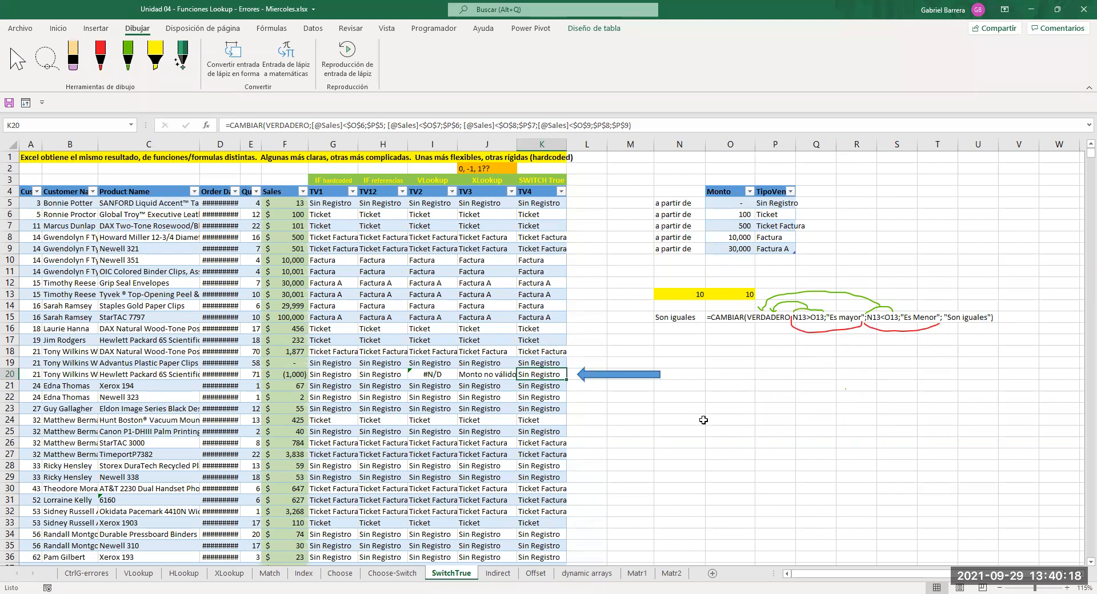
Begin a CAMBIAR formula in N22 with VERDADERO as its expression, ready for the first value argument.
left_click(697, 398)
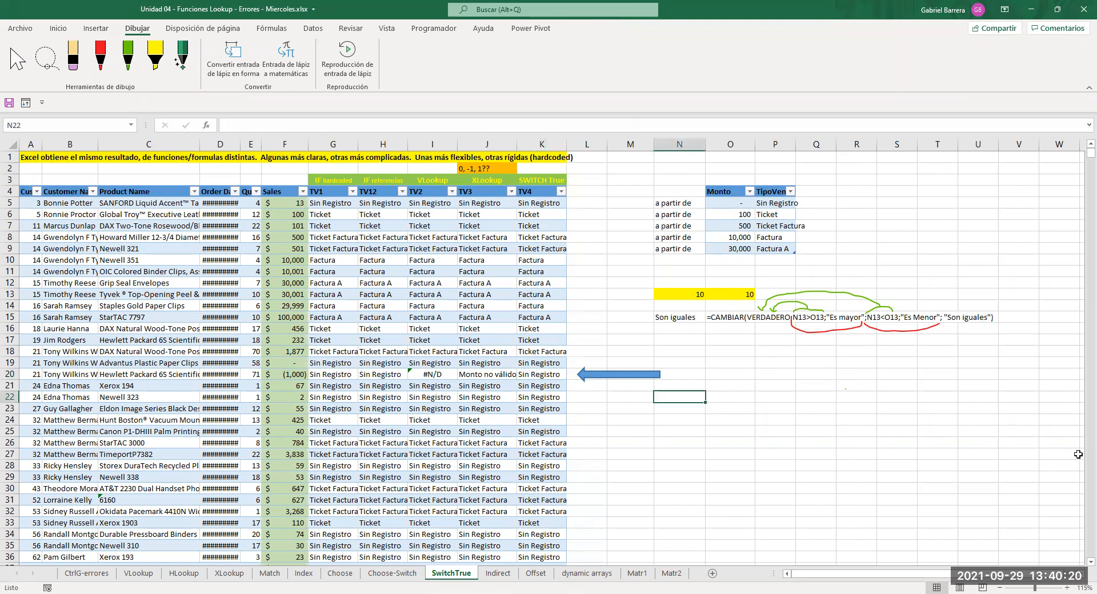
type("=")
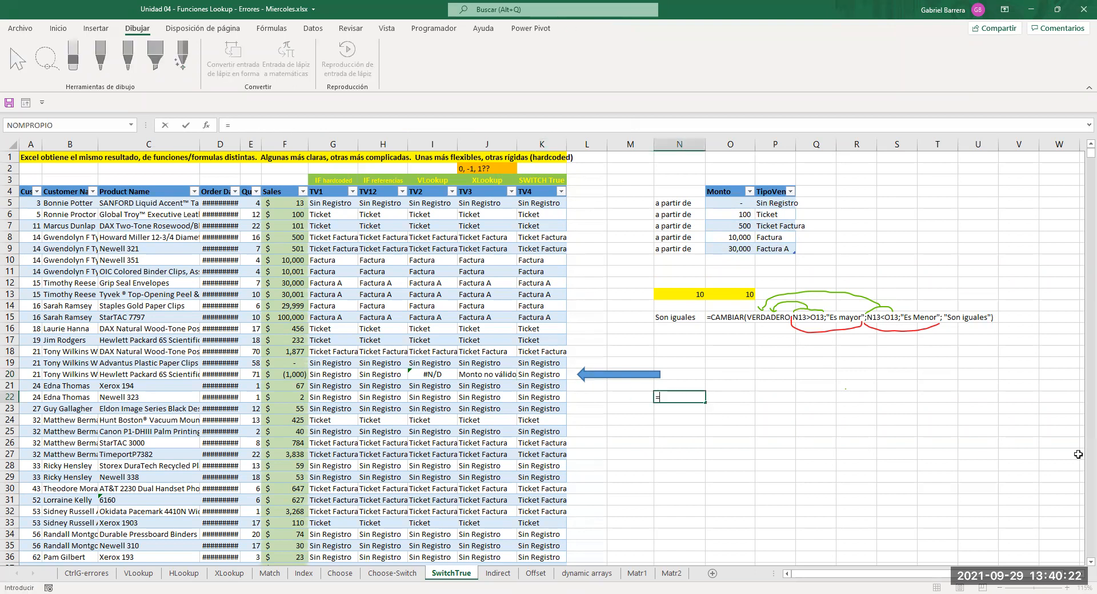
type("cAMBIAR(VERDADERO")
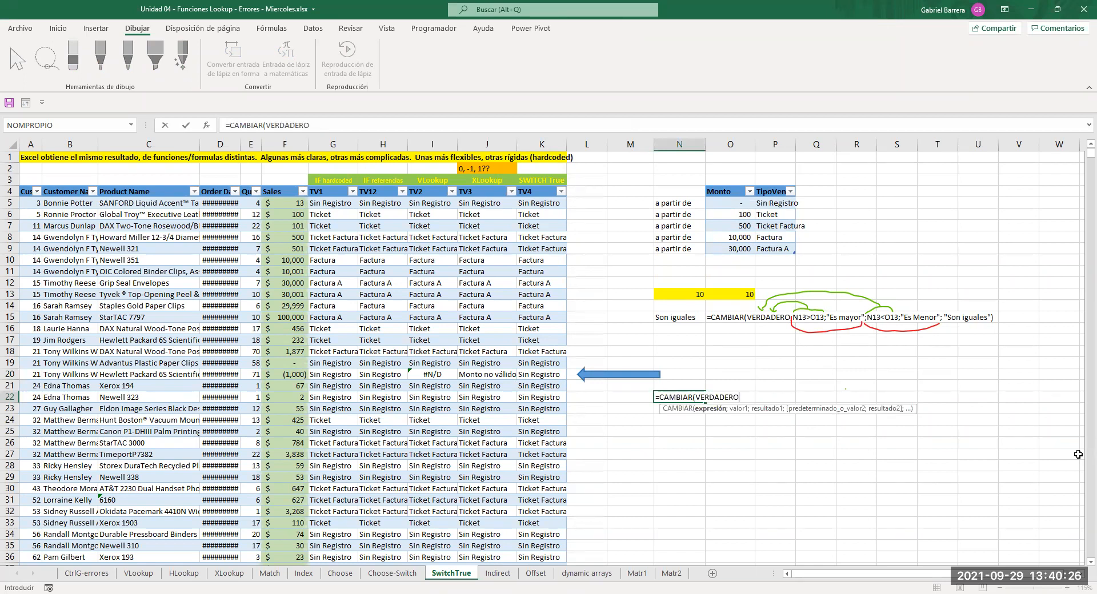
type(";")
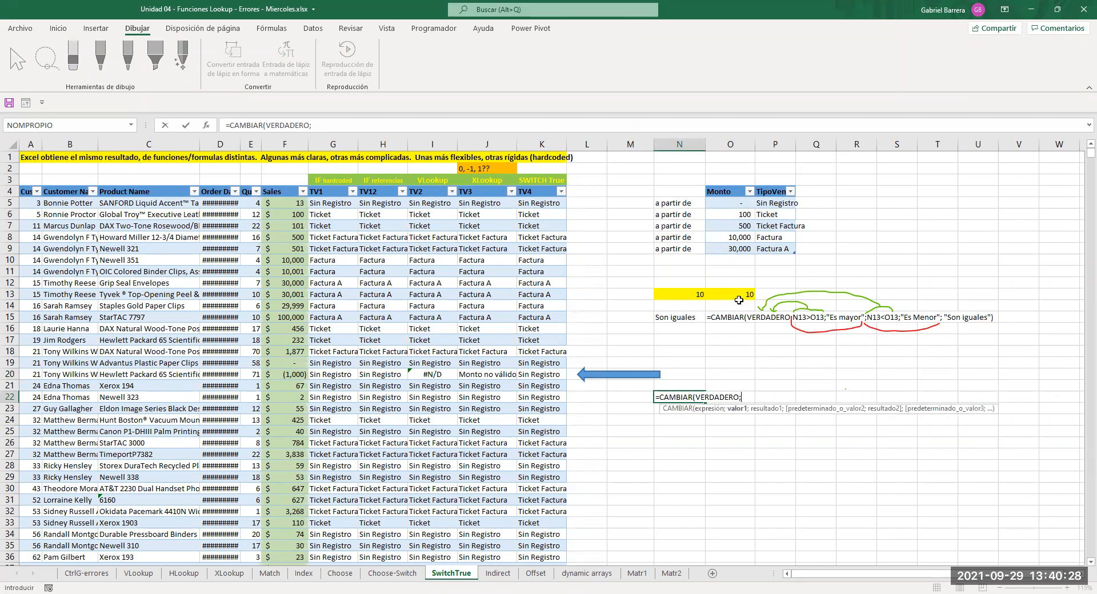
Complete the CAMBIAR(VERDADERO; formula in N22 with the condition-result pairs N13=O13;"Igual A" and O13=N13;"Igual B".
left_click(688, 293)
type("=")
left_click(715, 296)
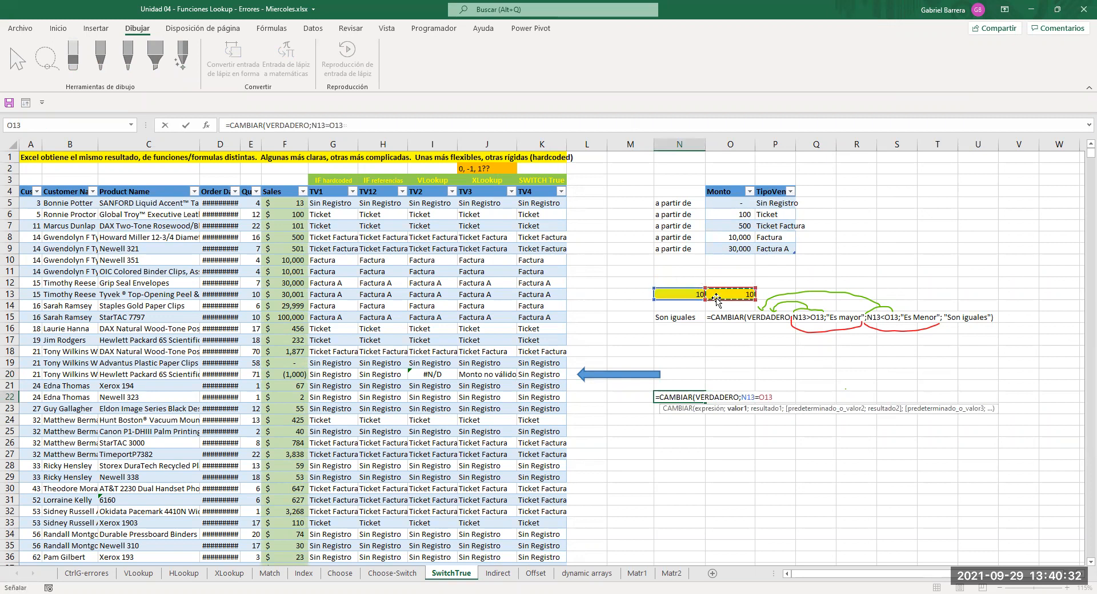
type(";\"Igual")
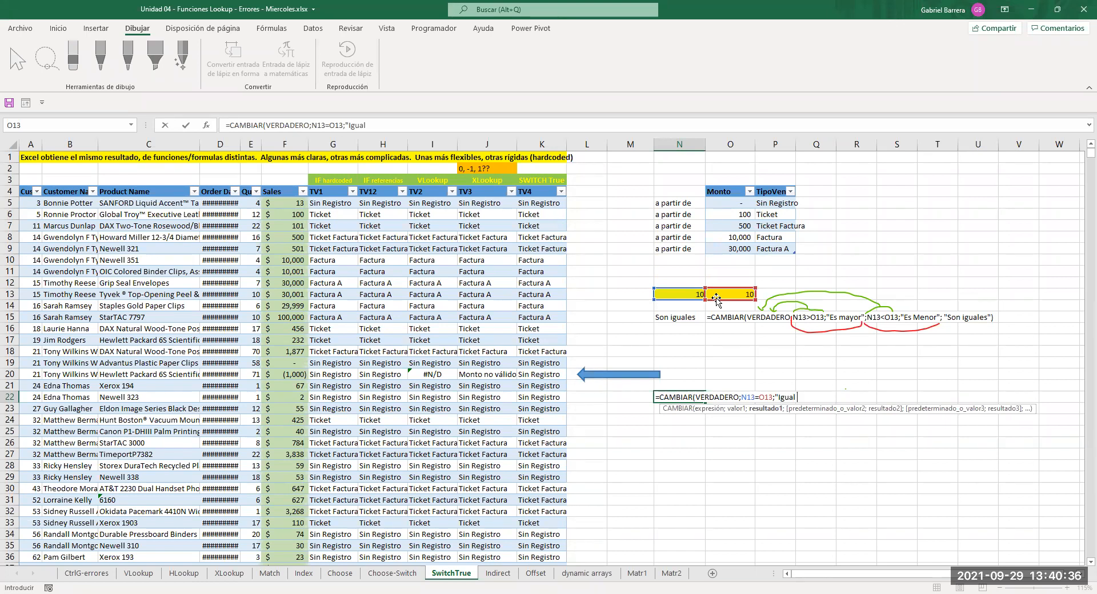
type(" A\";")
left_click(716, 296)
type("=")
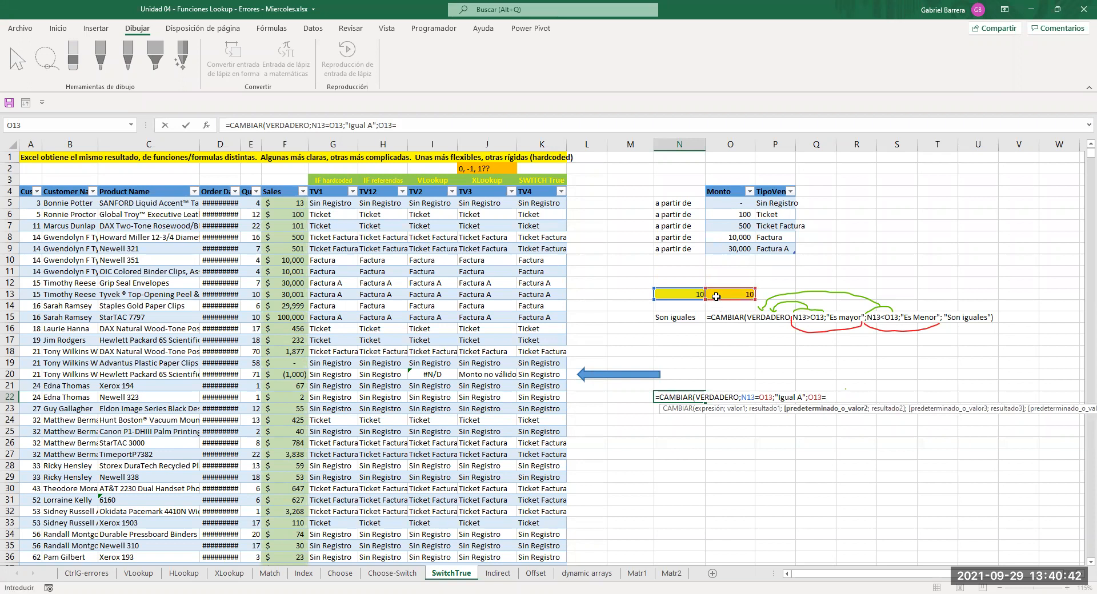
left_click(686, 294)
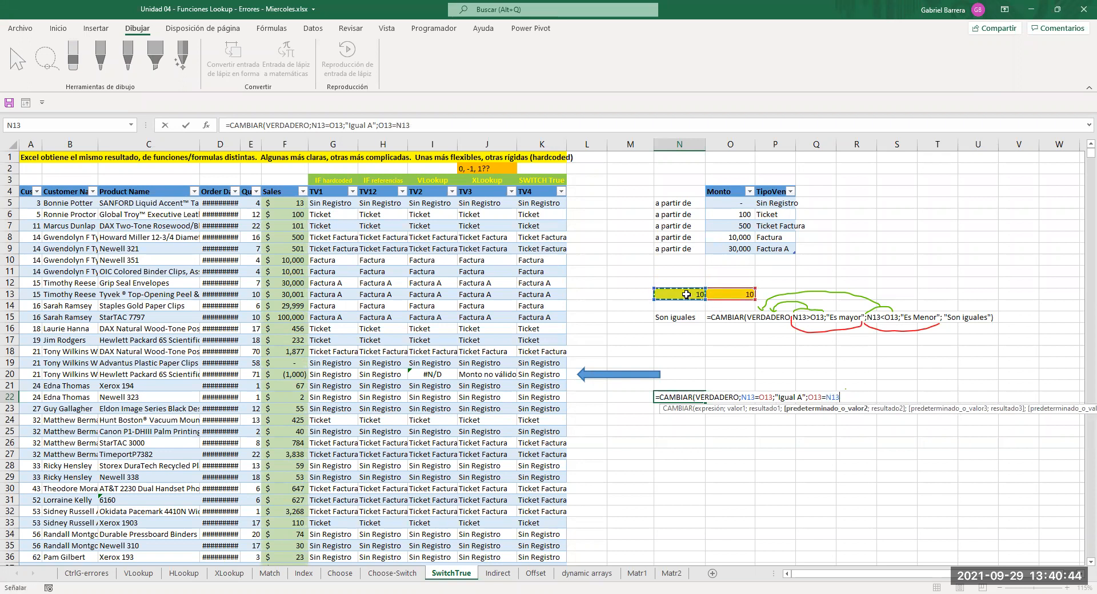
type(";\"Igual B")
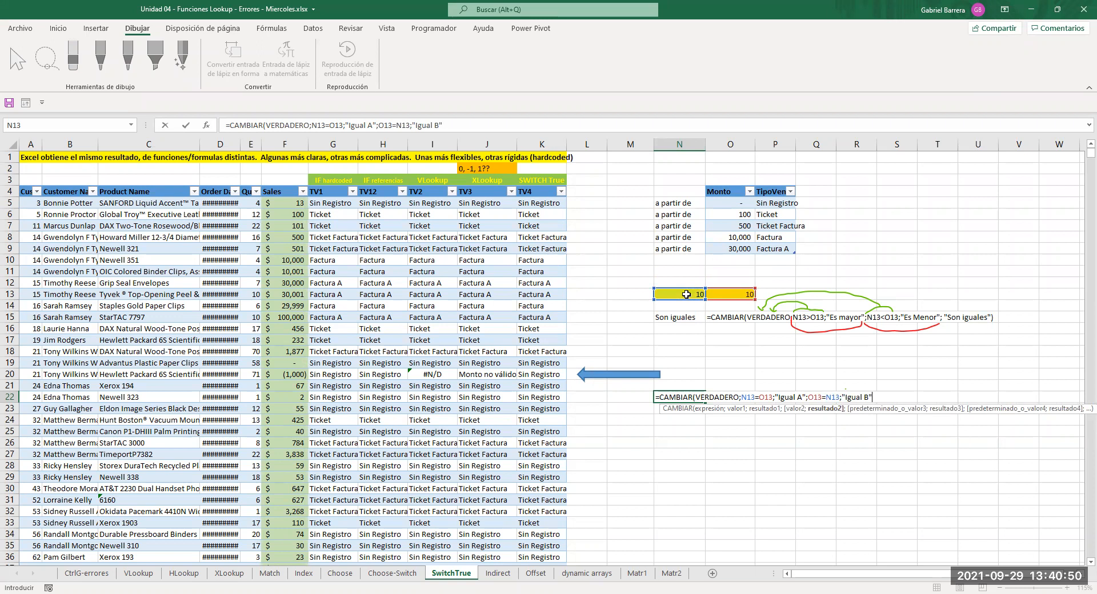
key("Return")
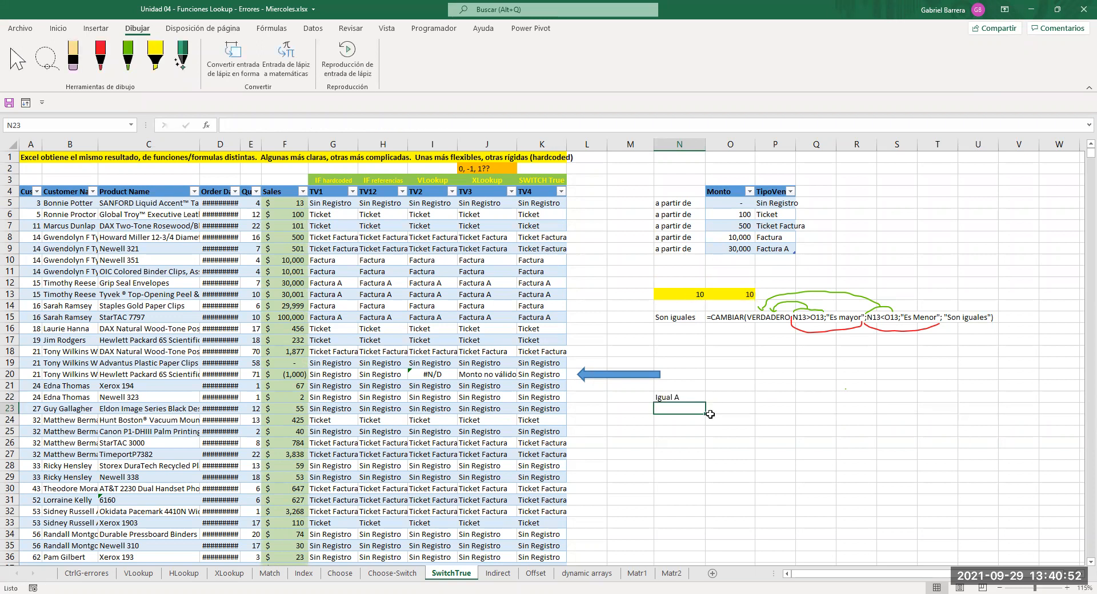
Copy the FORMULATEXTO formula from O15 into O22 to show the text of N22's formula.
double_click(687, 398)
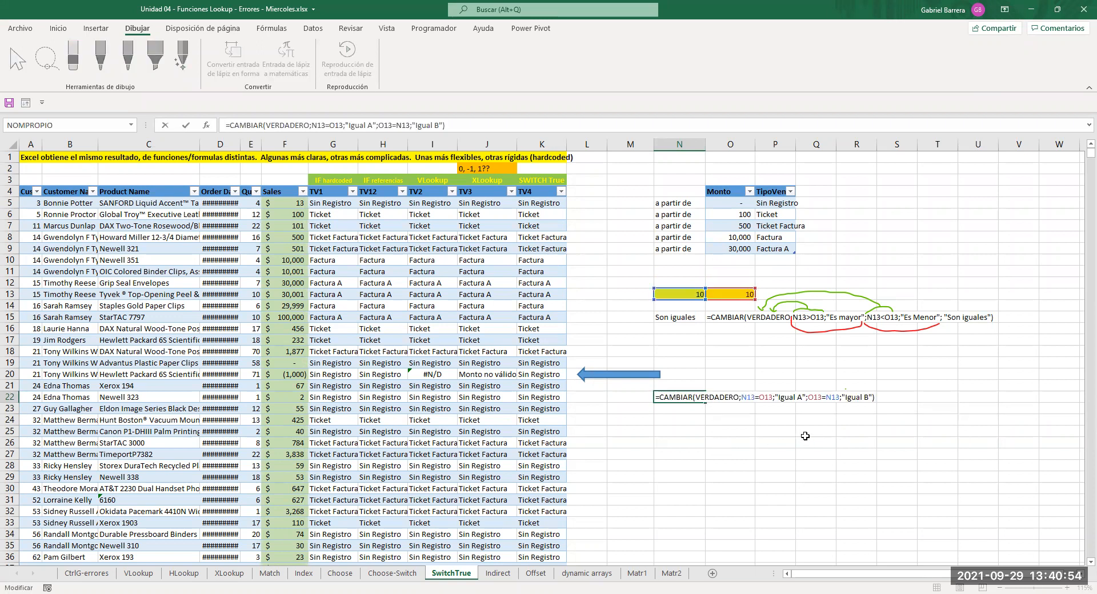
key("Escape")
left_click(723, 317)
key("ctrl+c")
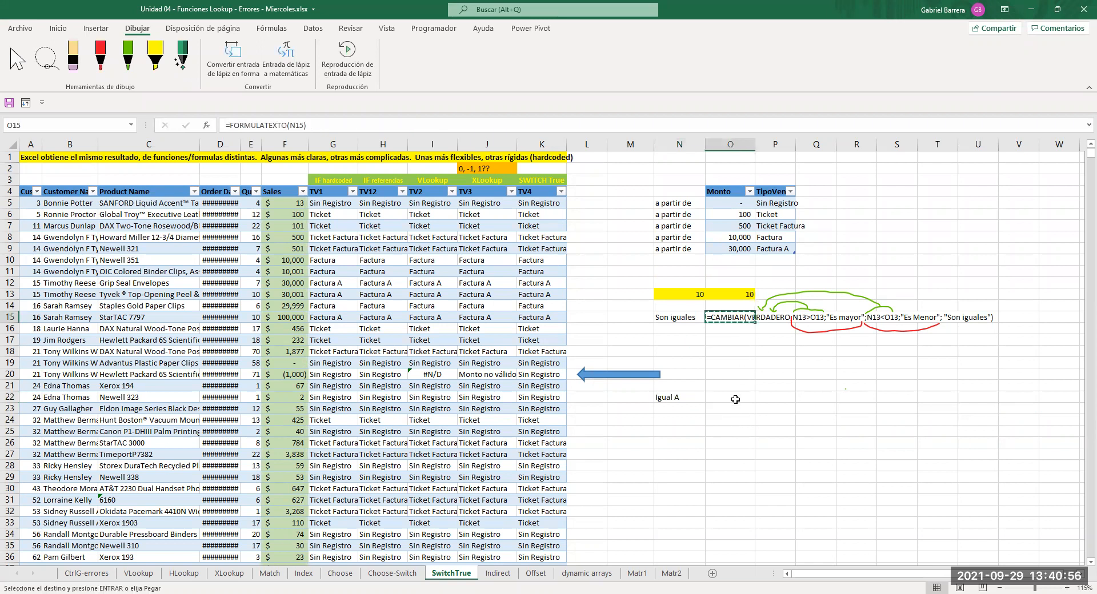
left_click(735, 397)
key("ctrl+v")
key("Escape")
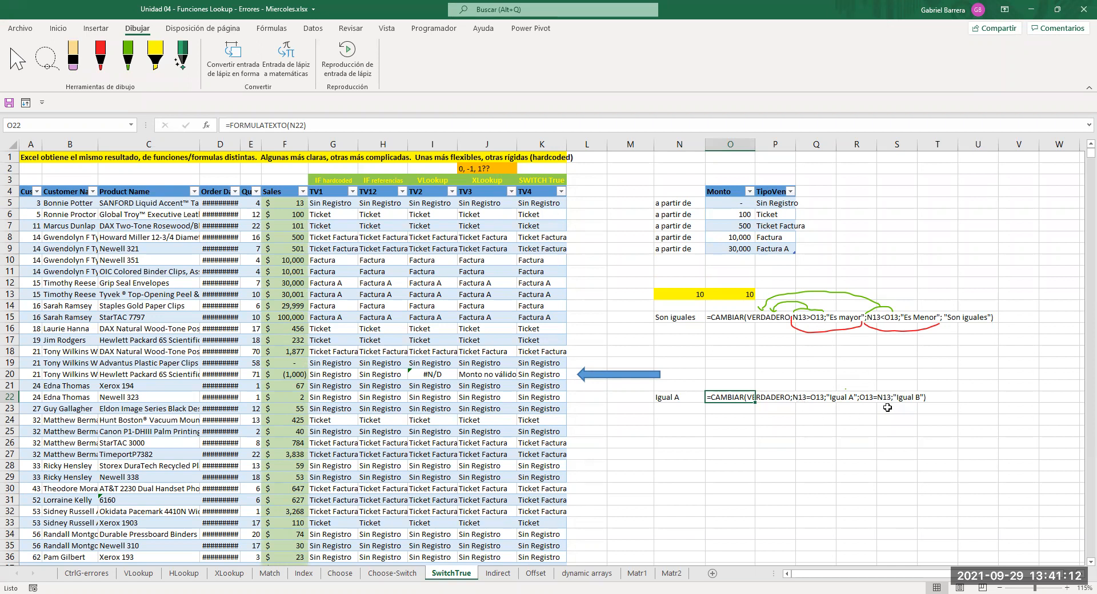
Enter the note "Si hay varias condiciones logicas VERDADERAS, atiende o devuelve la primera de ellas" in O24.
left_click(736, 420)
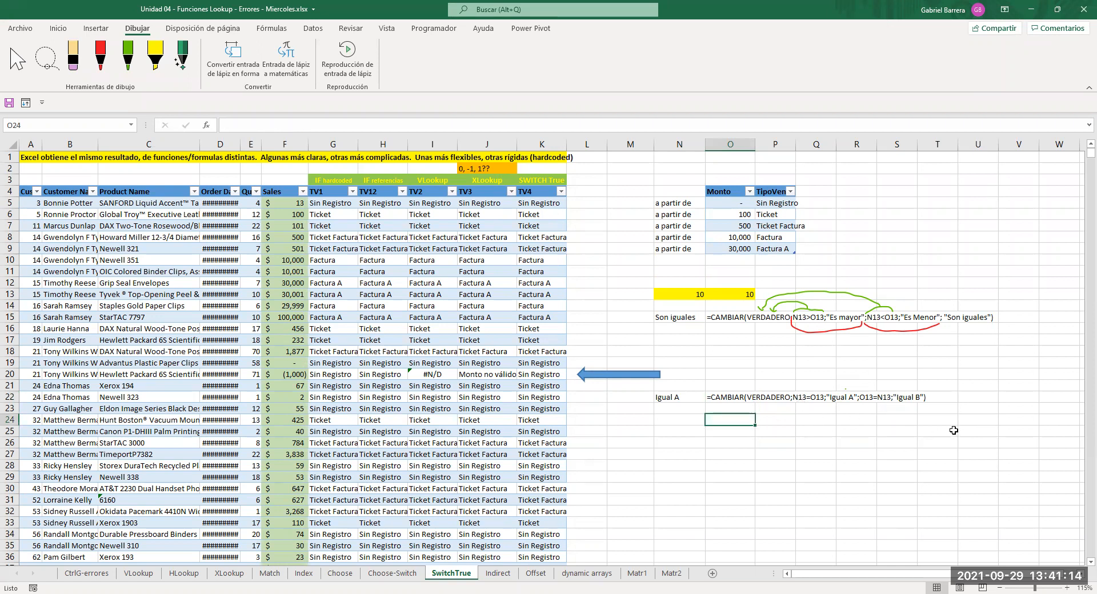
type("Si hay varias condiciones logicas")
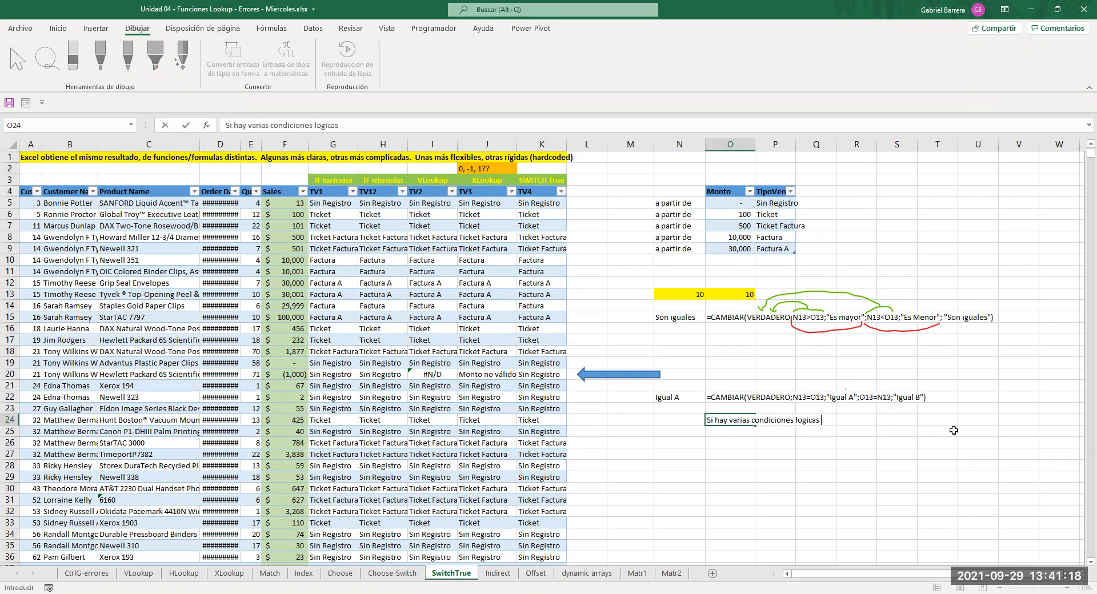
type(" VERDADRE")
type("ERAS,")
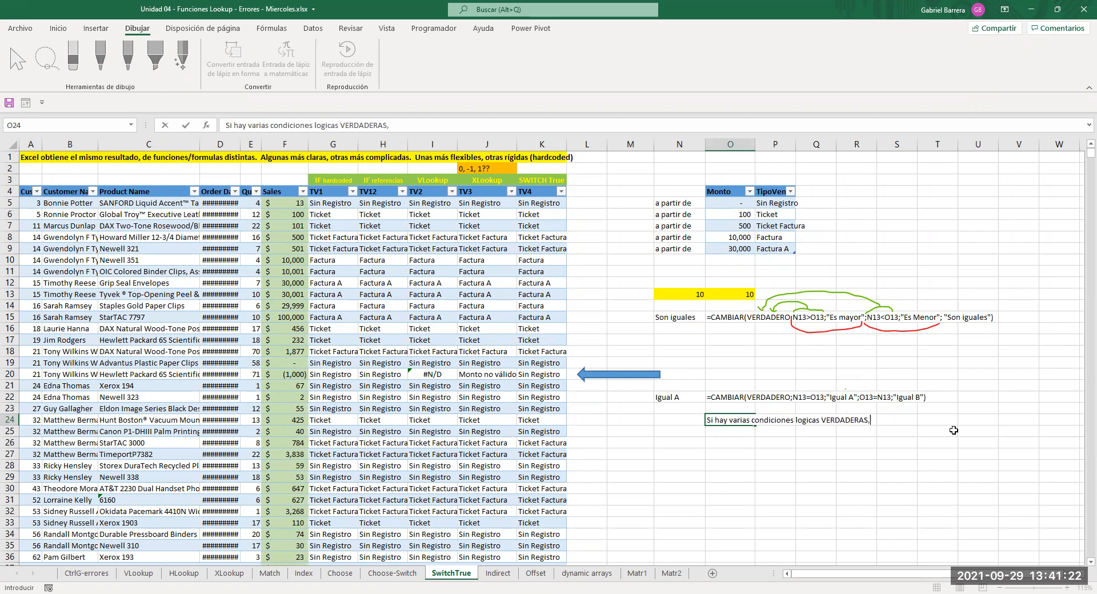
type(" a")
key("BackSpace")
type("tiende o devuelve la primer")
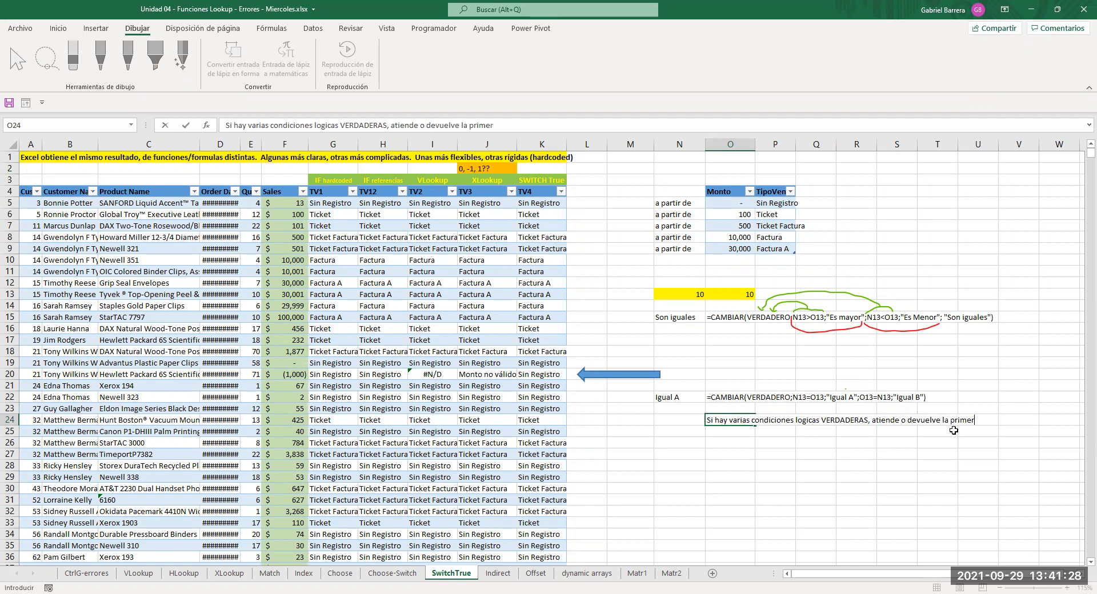
type("a de ellas")
key("Return")
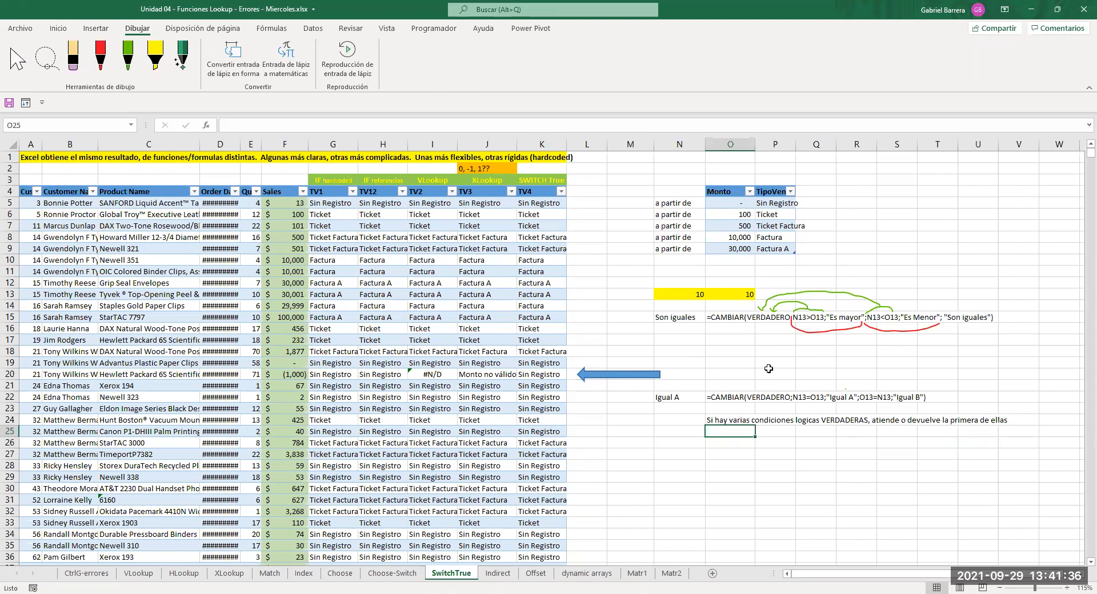
Examine the CAMBIAR formula in K19 and compare it with the CAMBIAR example on the Choose-Switch sheet.
left_click(775, 342)
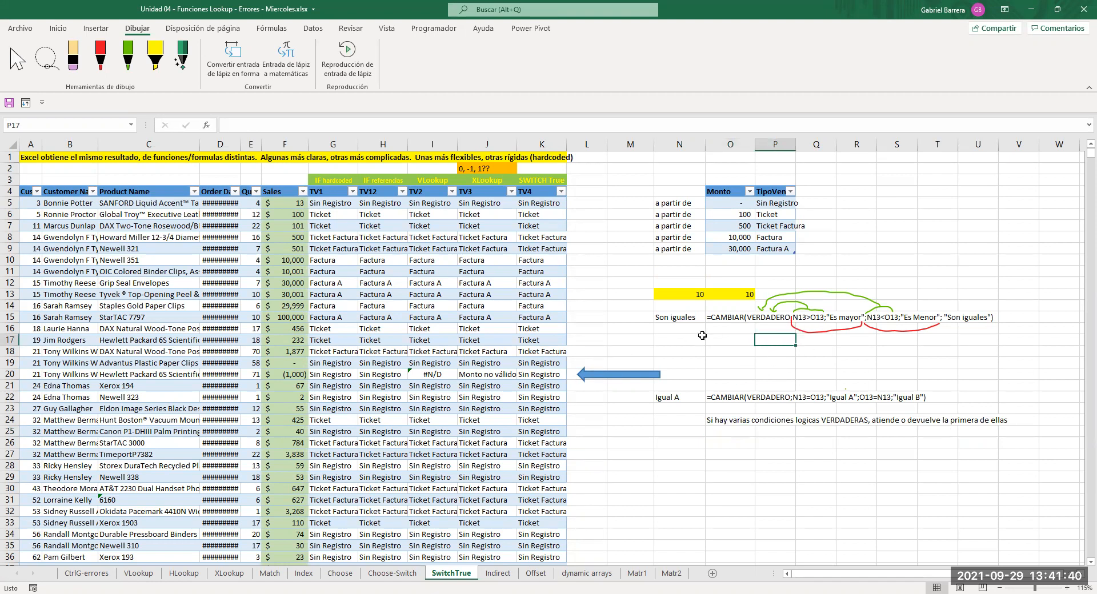
left_click(542, 364)
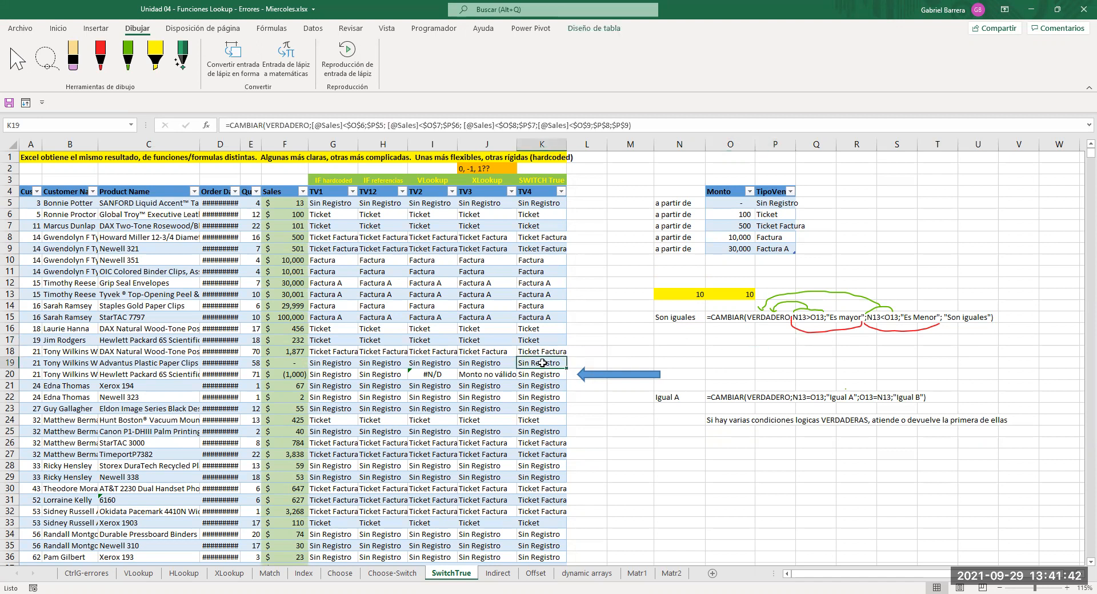
double_click(542, 364)
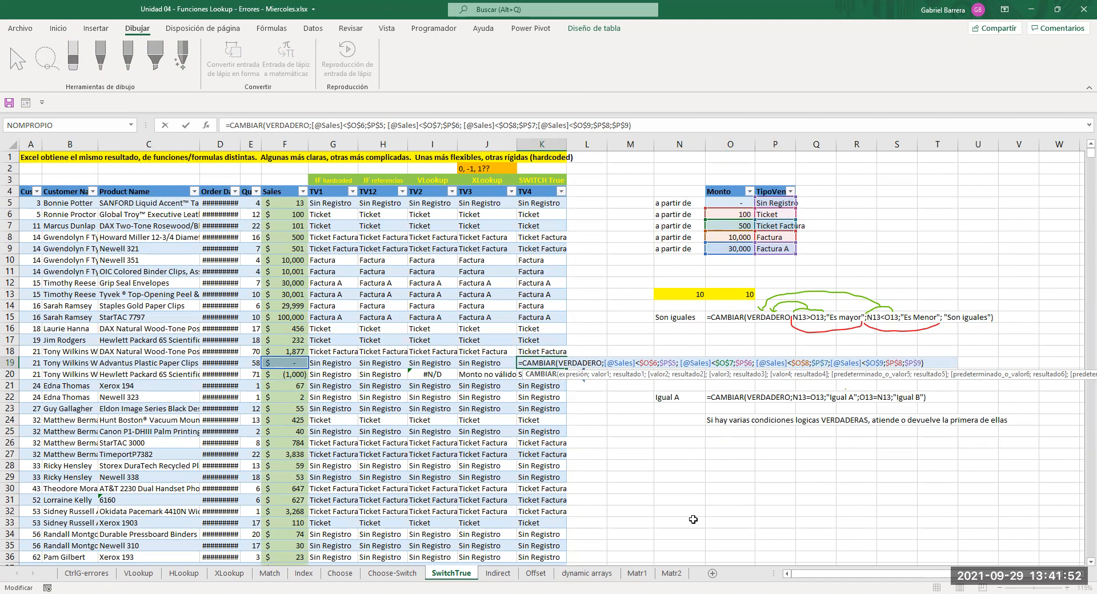
key("Escape")
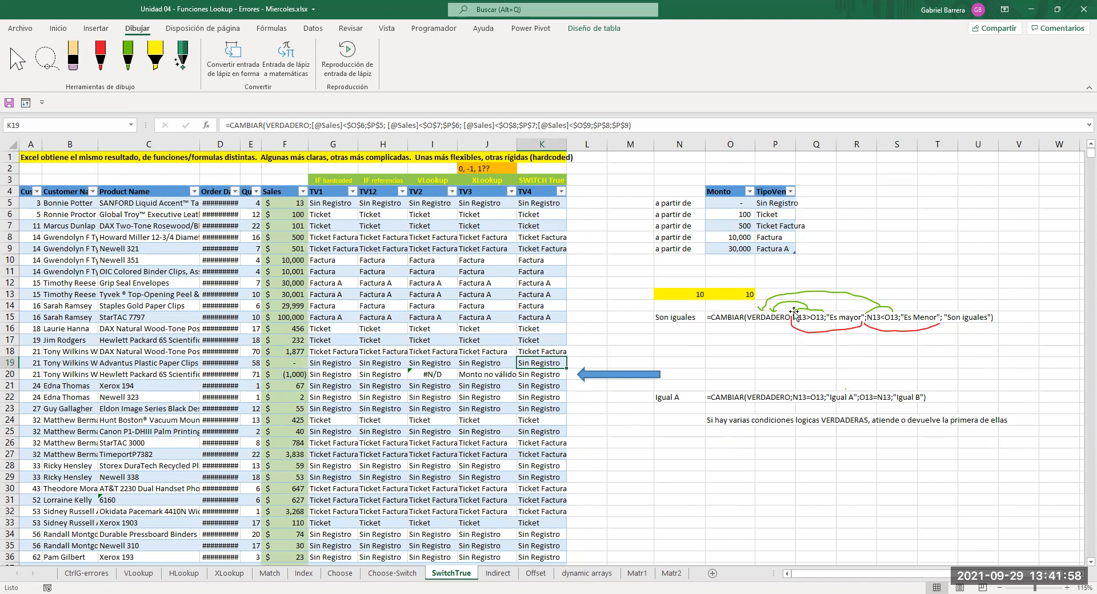
left_click(381, 573)
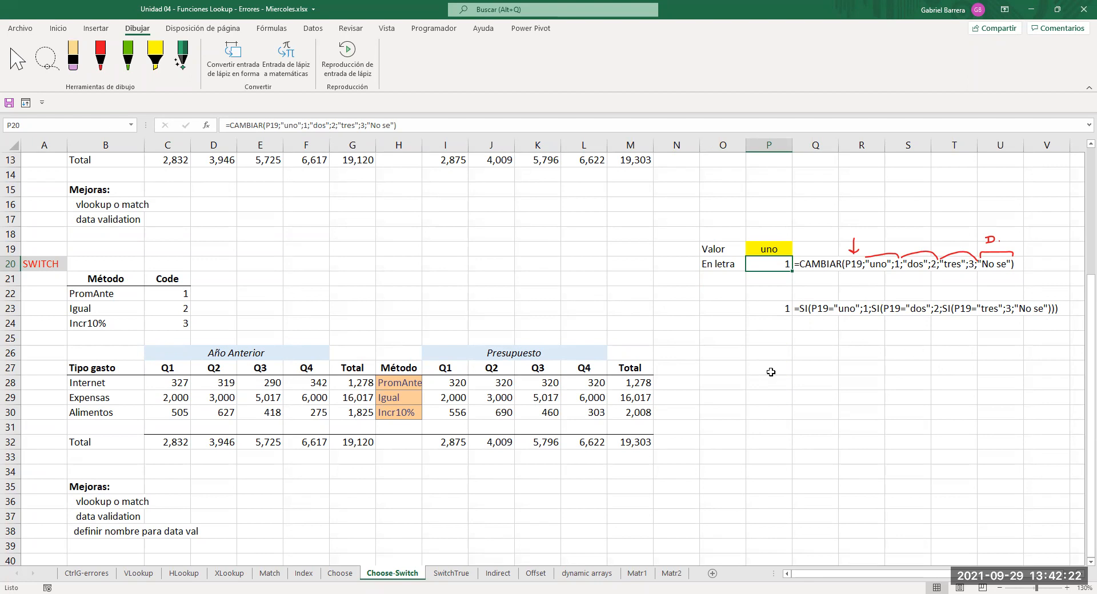
left_click(448, 573)
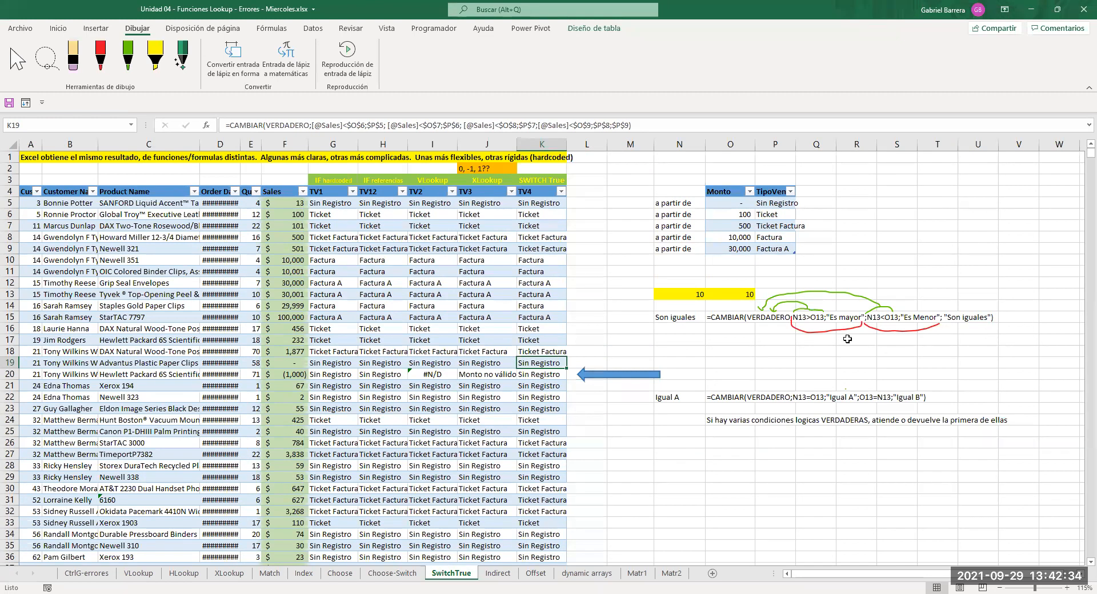
left_click(767, 318)
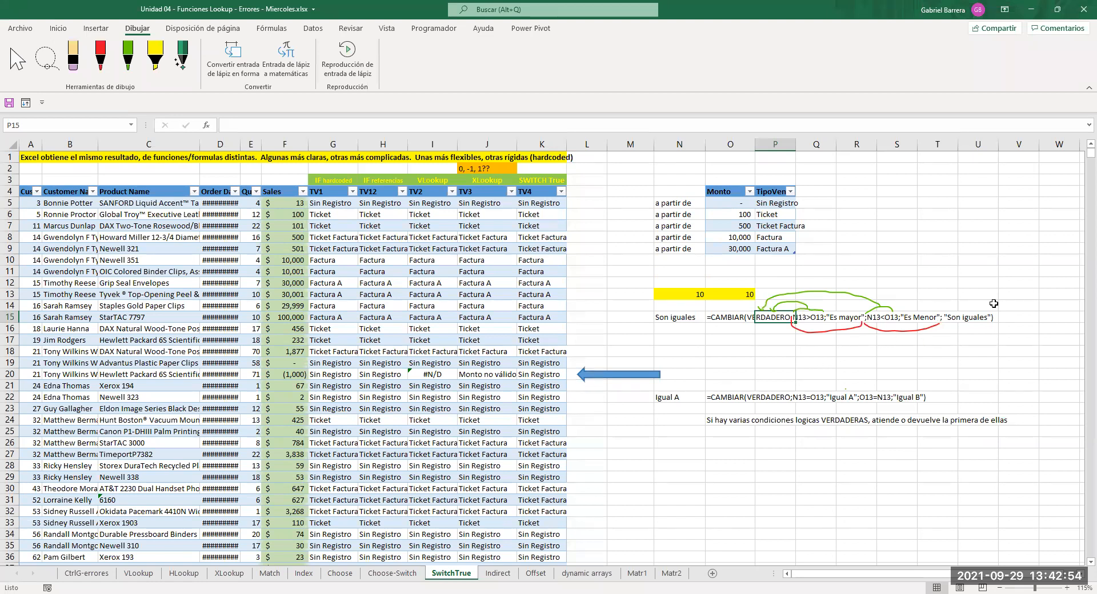
left_click(731, 351)
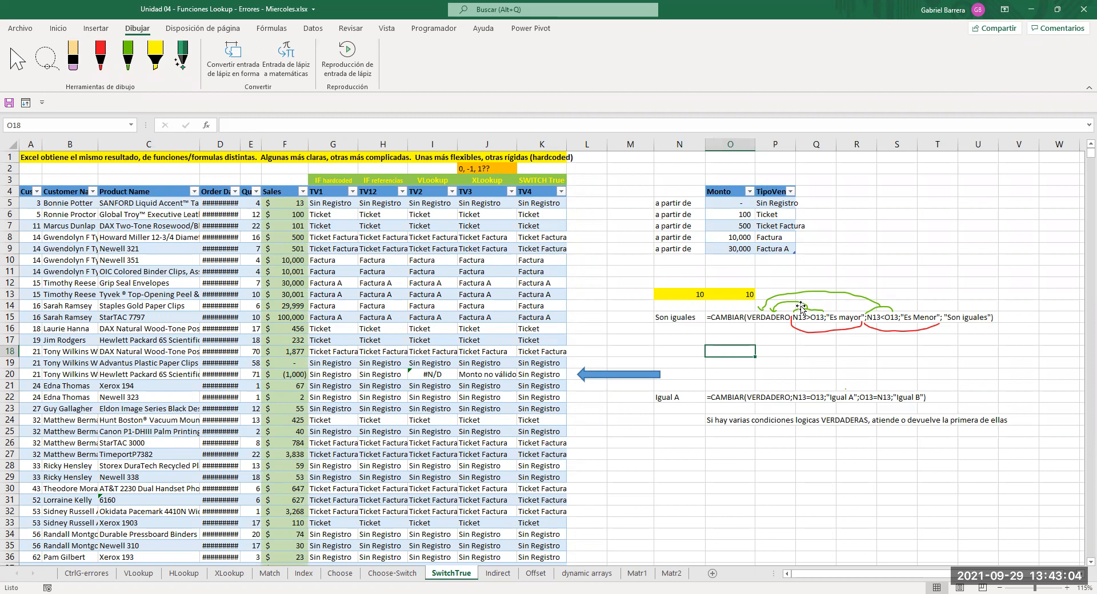
scroll(653, 338, "down", 20)
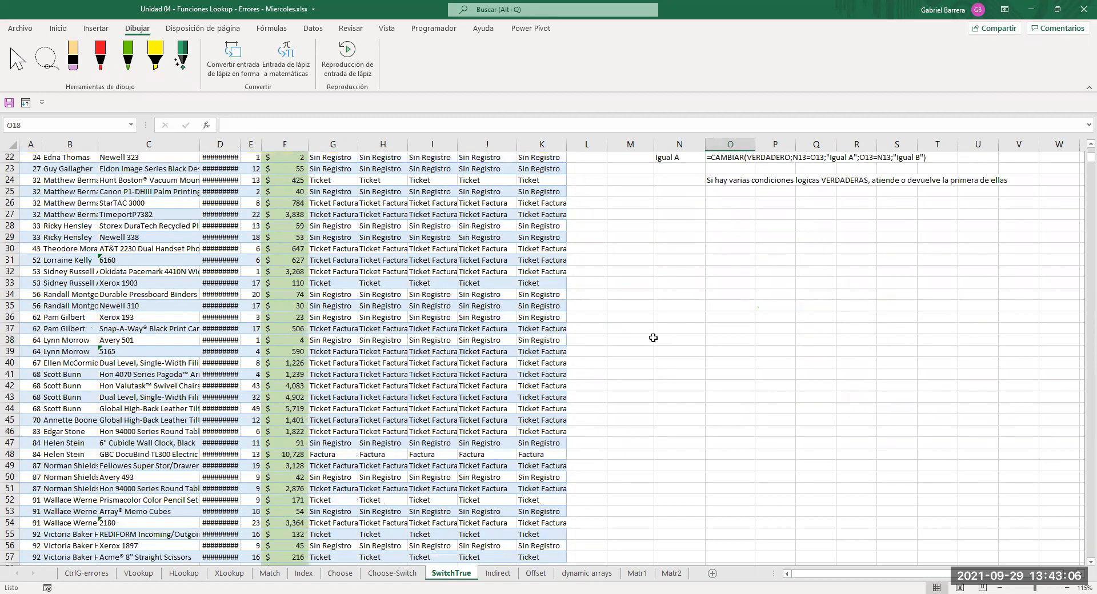
scroll(653, 338, "up", 20)
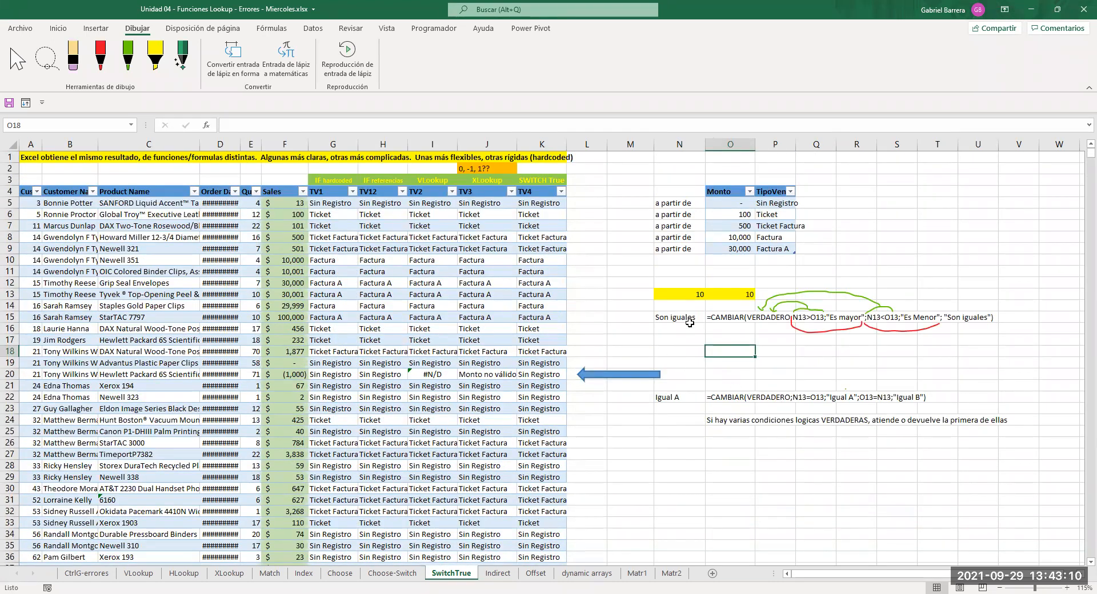
left_click(666, 453)
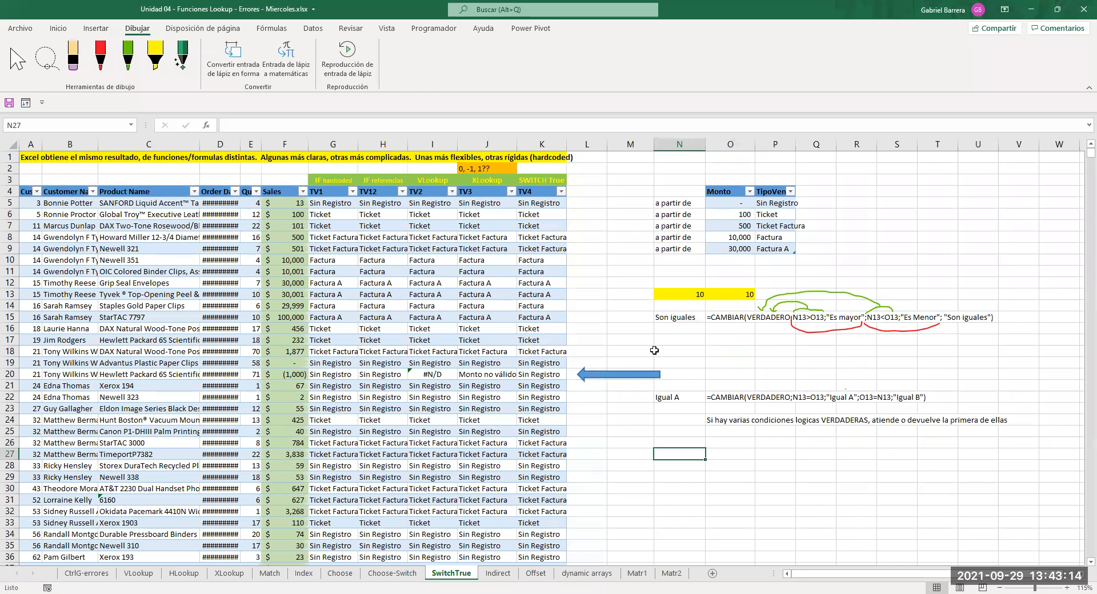
left_click(67, 32)
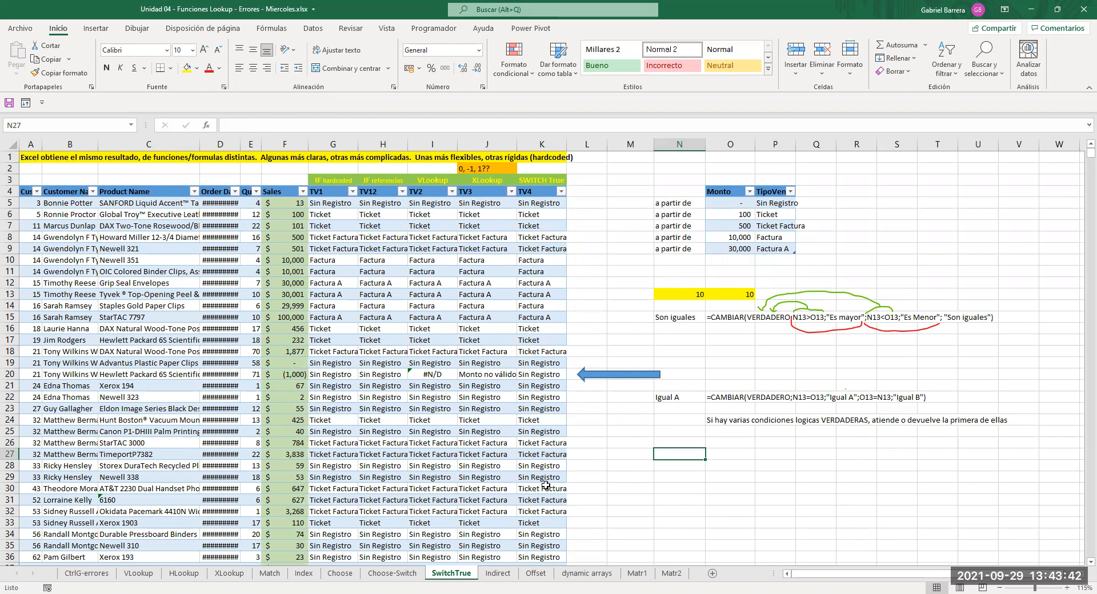
Open the Indirect sheet and examine the cell addressing and the contents of A1 and C1.
left_click(496, 574)
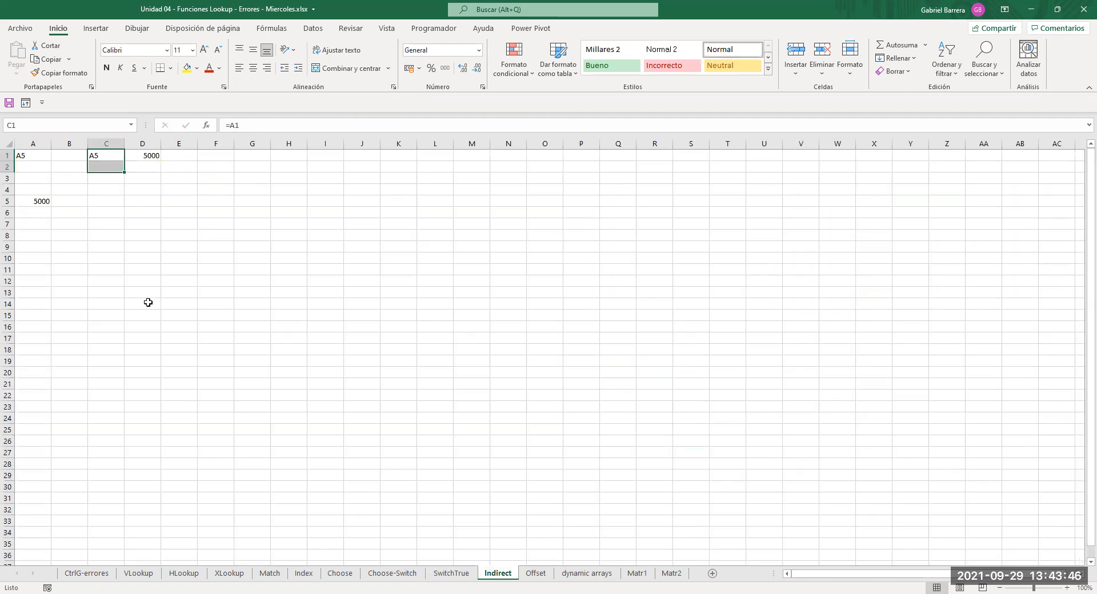
scroll(148, 281, "up", 1)
scroll(147, 281, "up", 3)
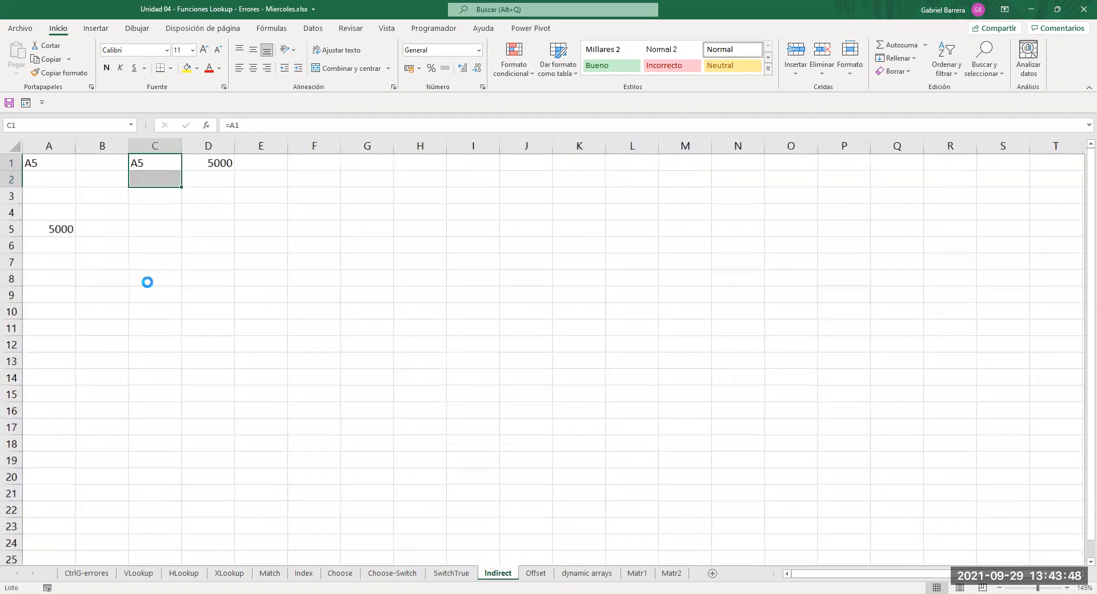
left_click(196, 272)
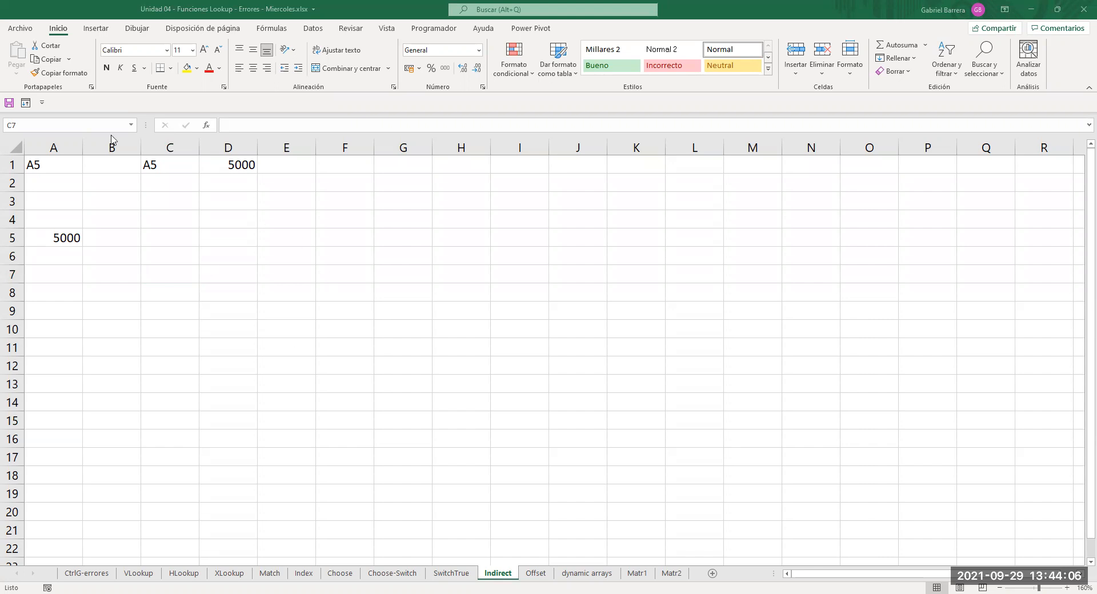
left_click(44, 128)
left_click(43, 127)
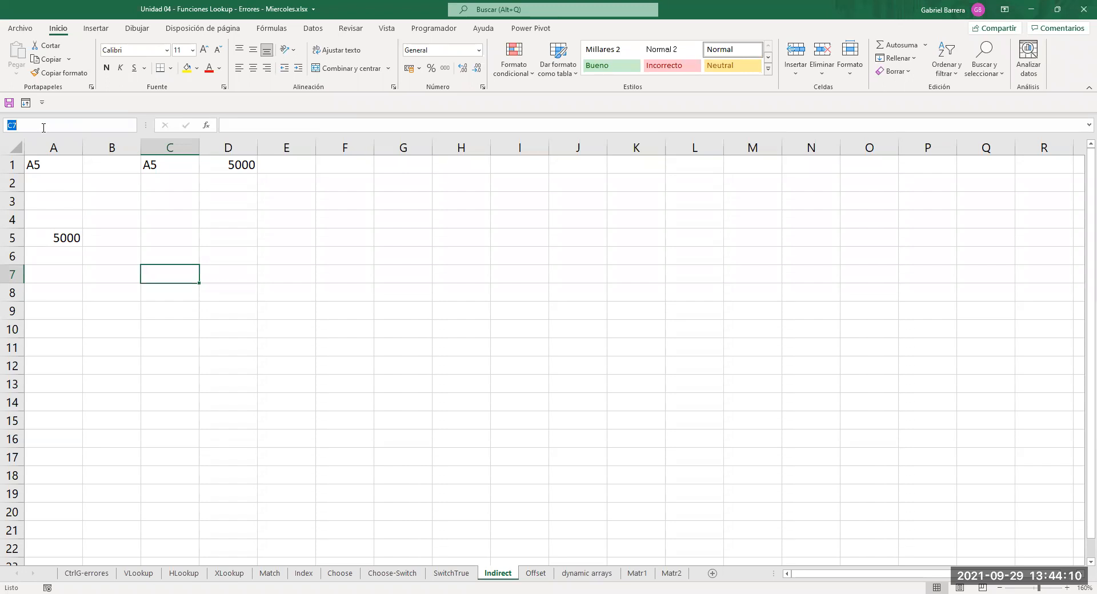
left_click(244, 303)
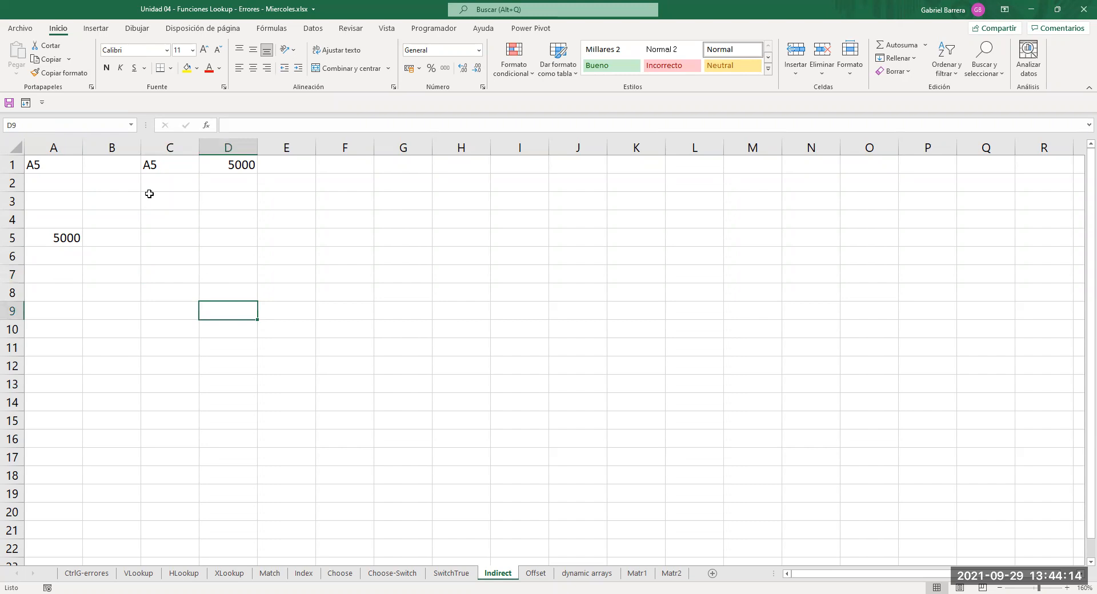
left_click(163, 170)
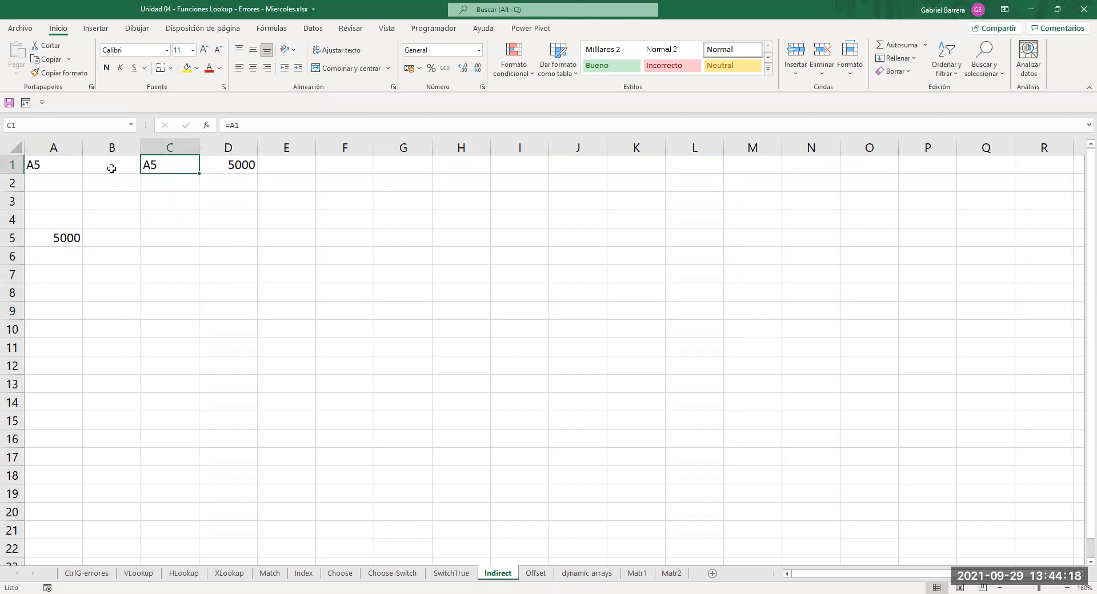
left_click(71, 166)
left_click(179, 166)
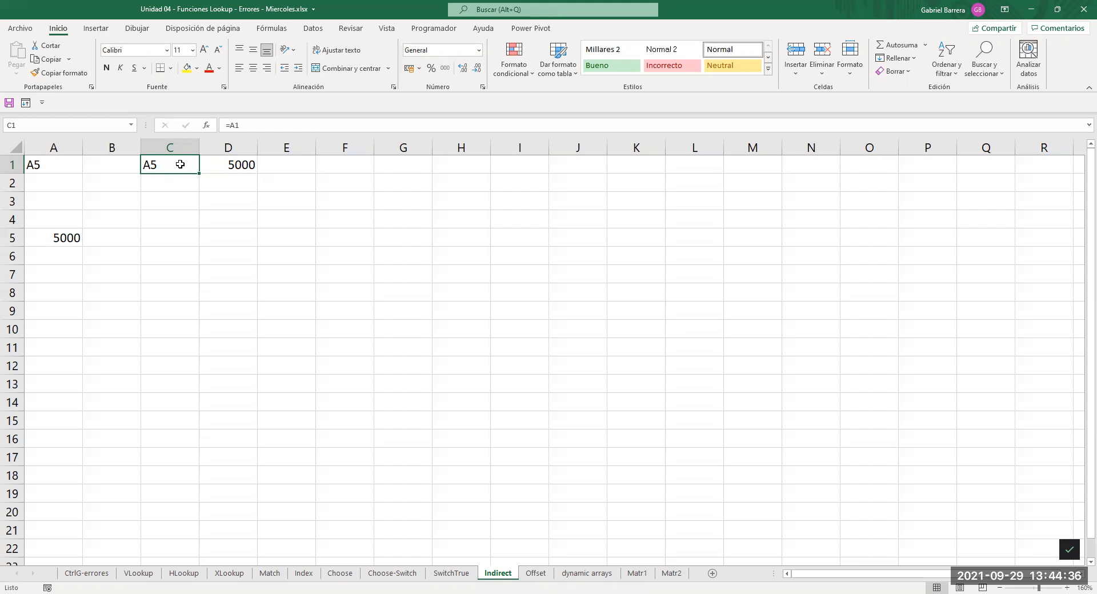
Show the text of D1's formula in E1 using FORMULATEXTO.
key("Right")
key("Right")
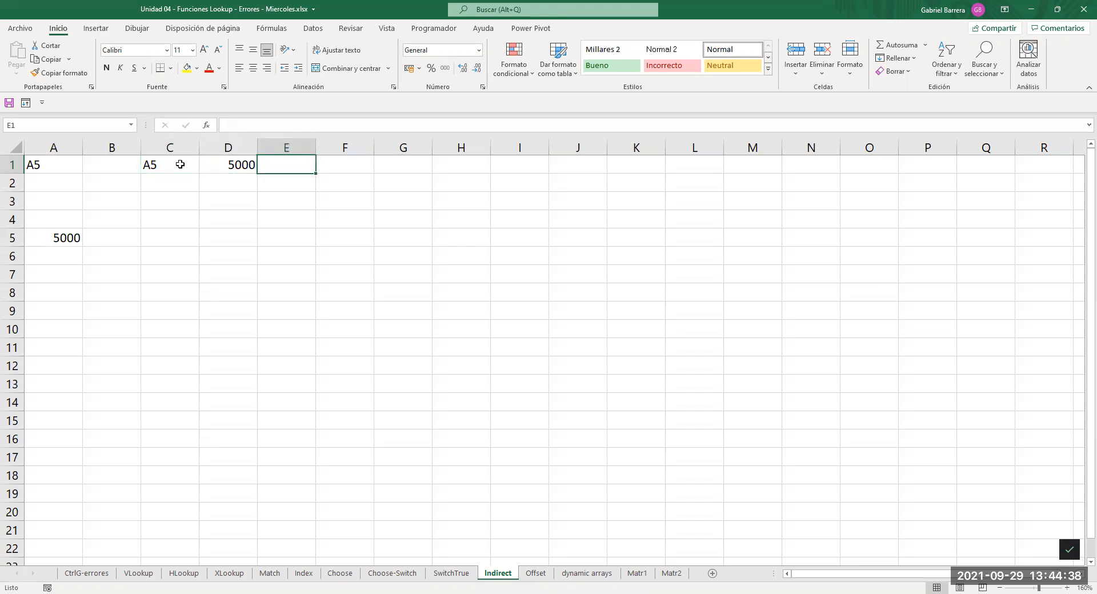
type(")")
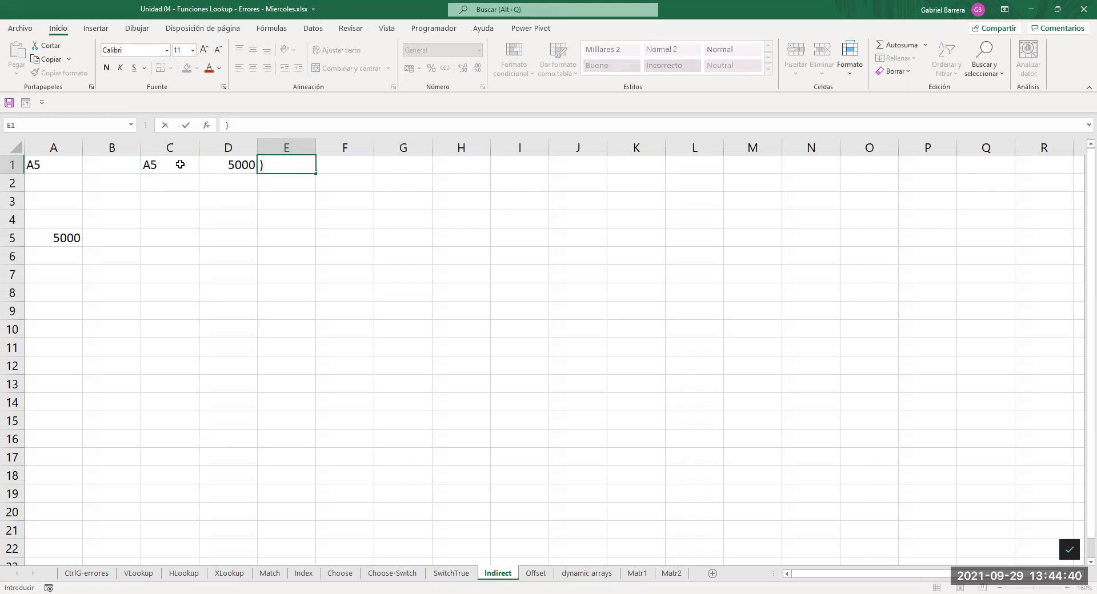
key("BackSpace")
type("=FORMULATEXTO(")
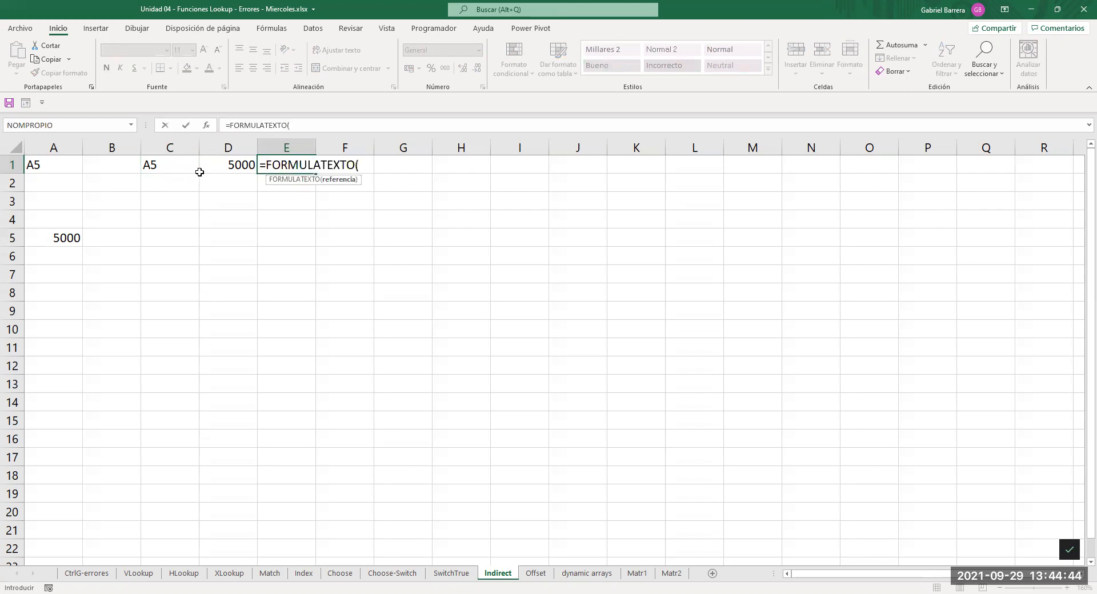
left_click(222, 165)
key("Return")
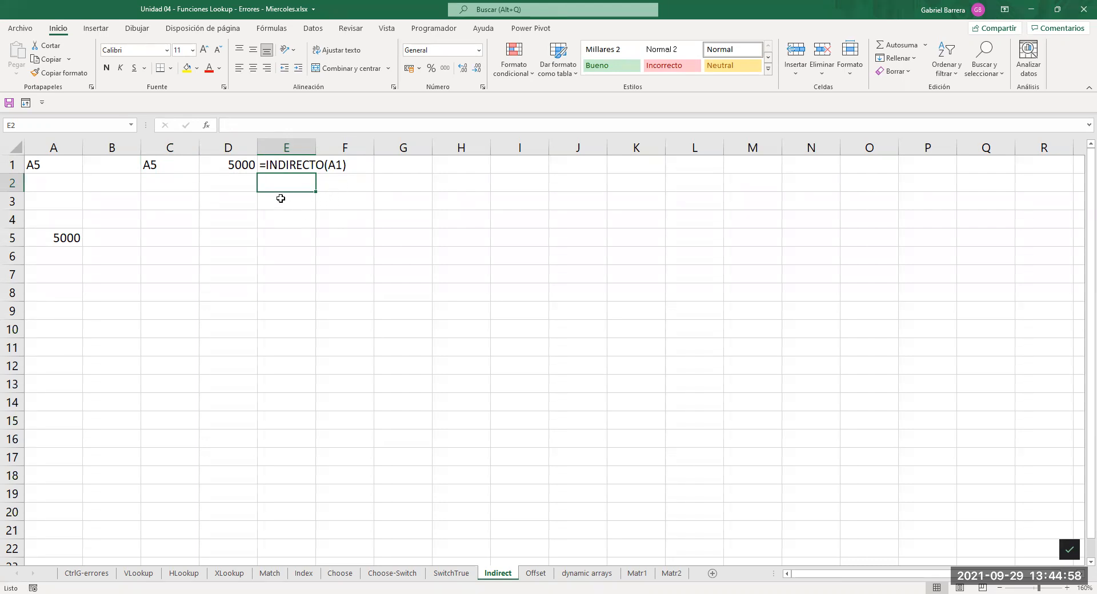
Enter the text "Soy la celda E5" in cell E5.
left_click(172, 167)
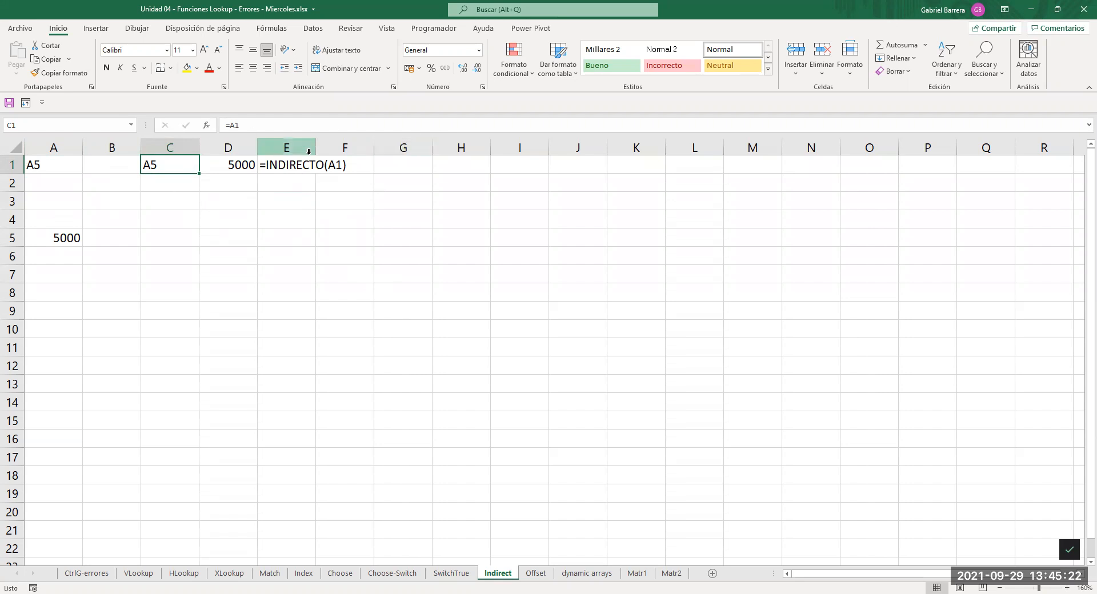
left_click(286, 237)
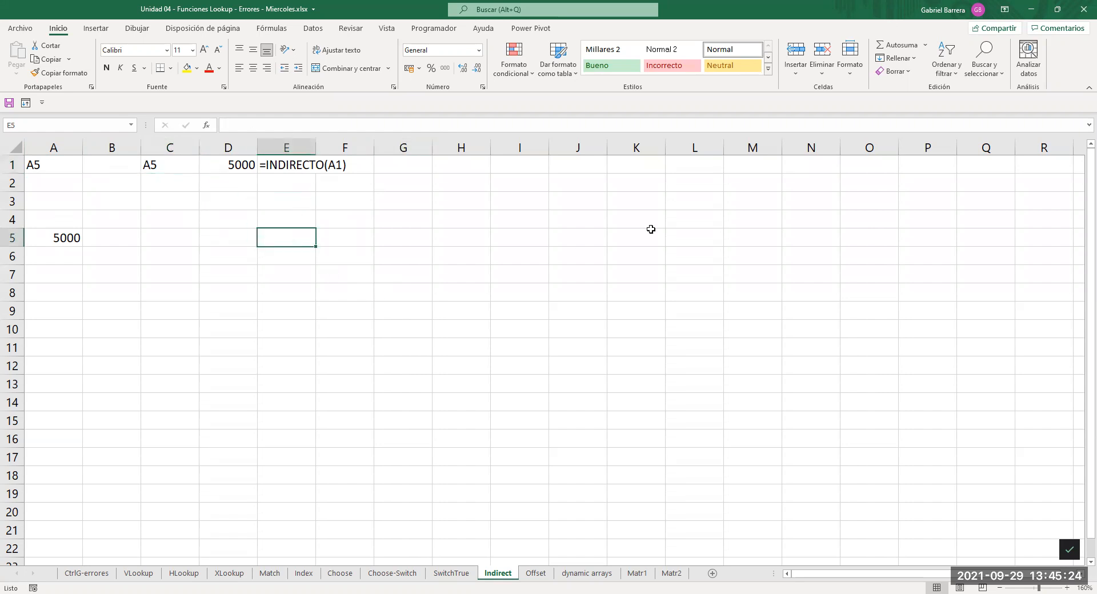
type("Soy la c")
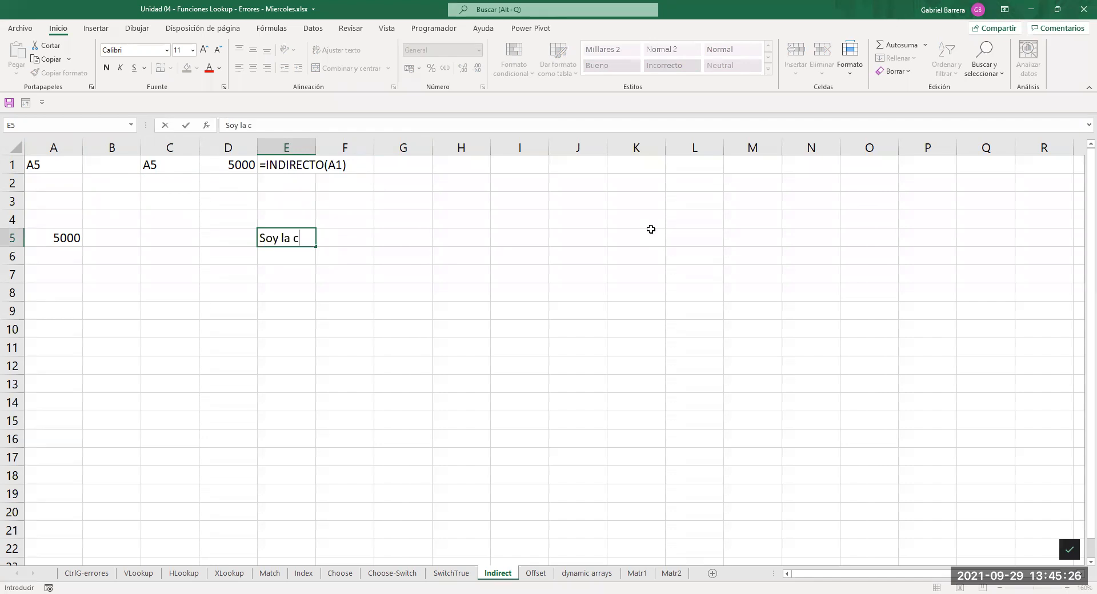
type("elda E5")
key("Return")
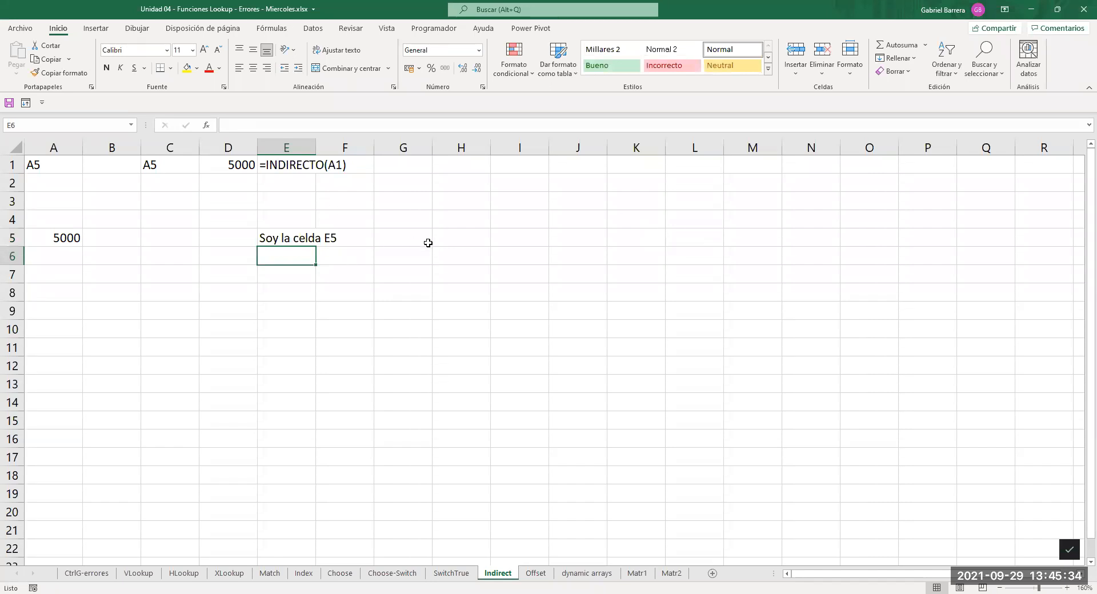
Enter the formula =INDIRECTO("E5") in H5 to return the content of E5.
left_click(485, 241)
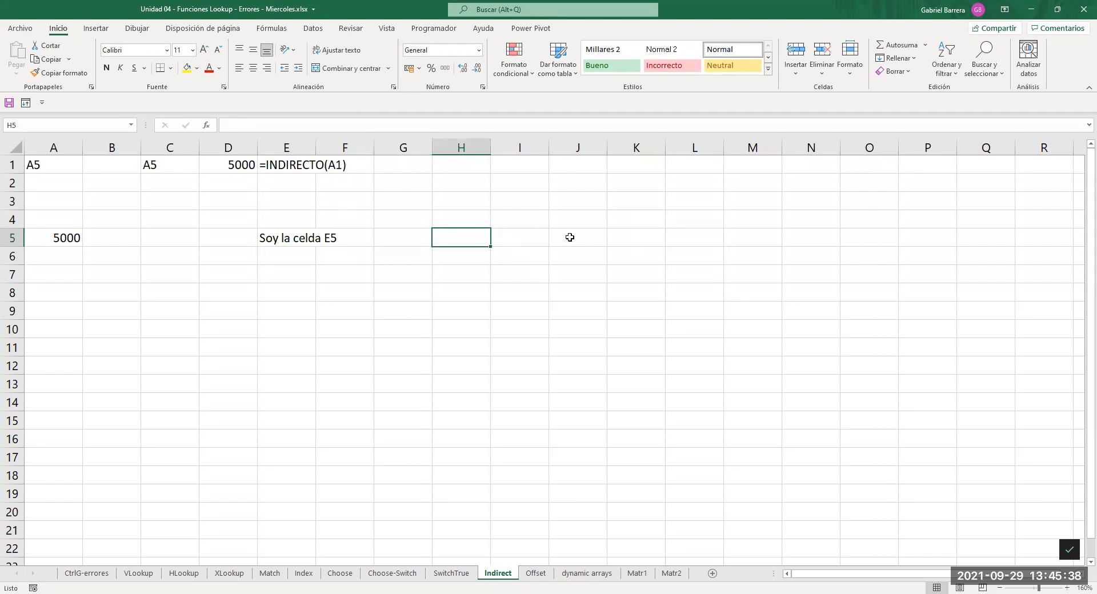
type("=")
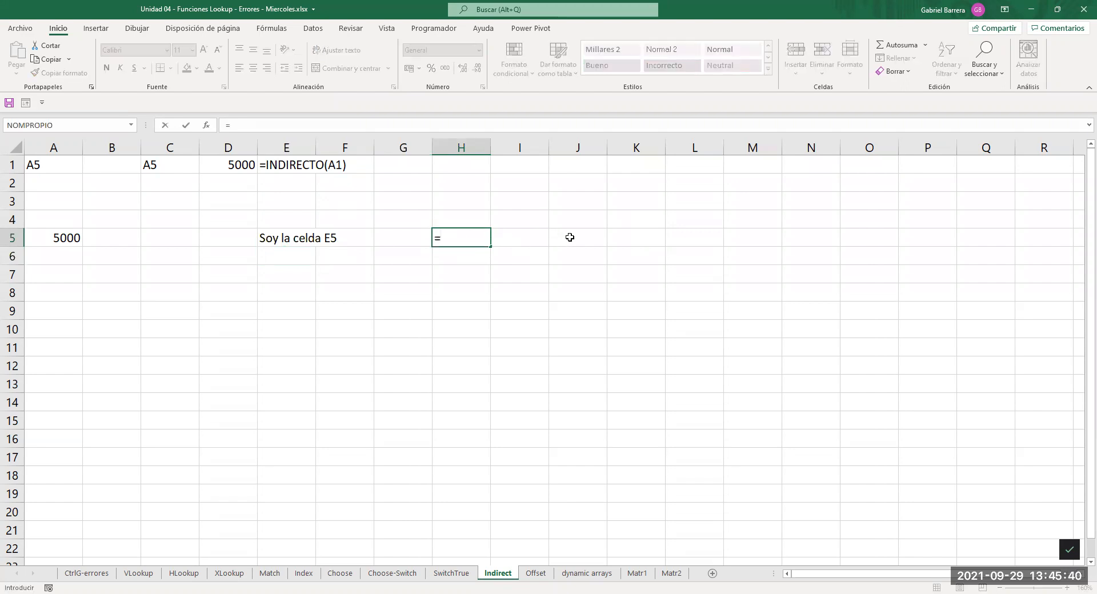
type("indi")
key("Down")
key("Tab")
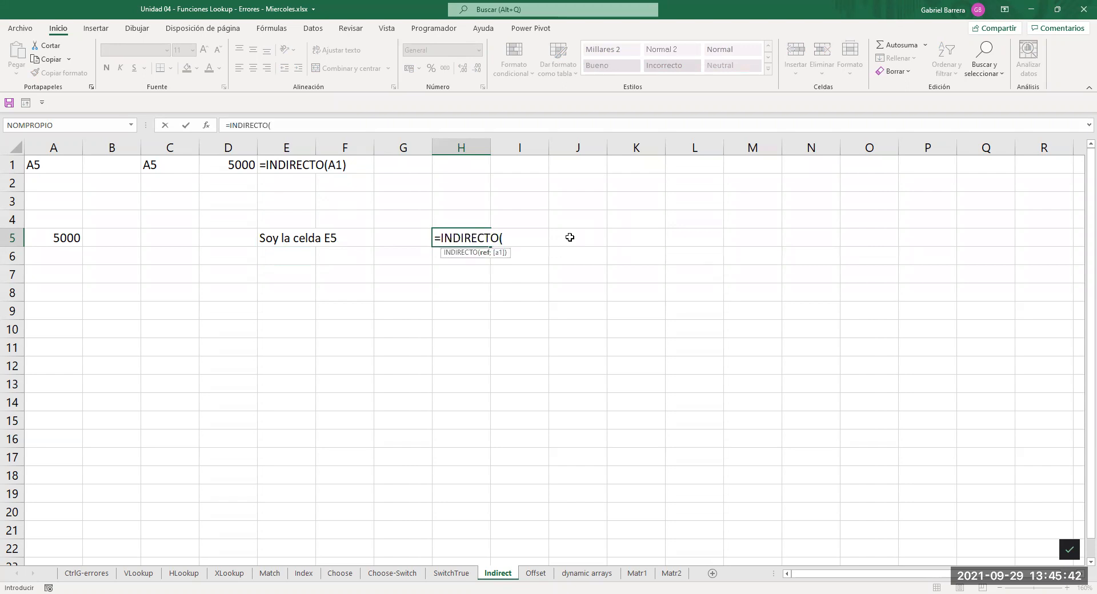
type("\"E5\"")
key("Return")
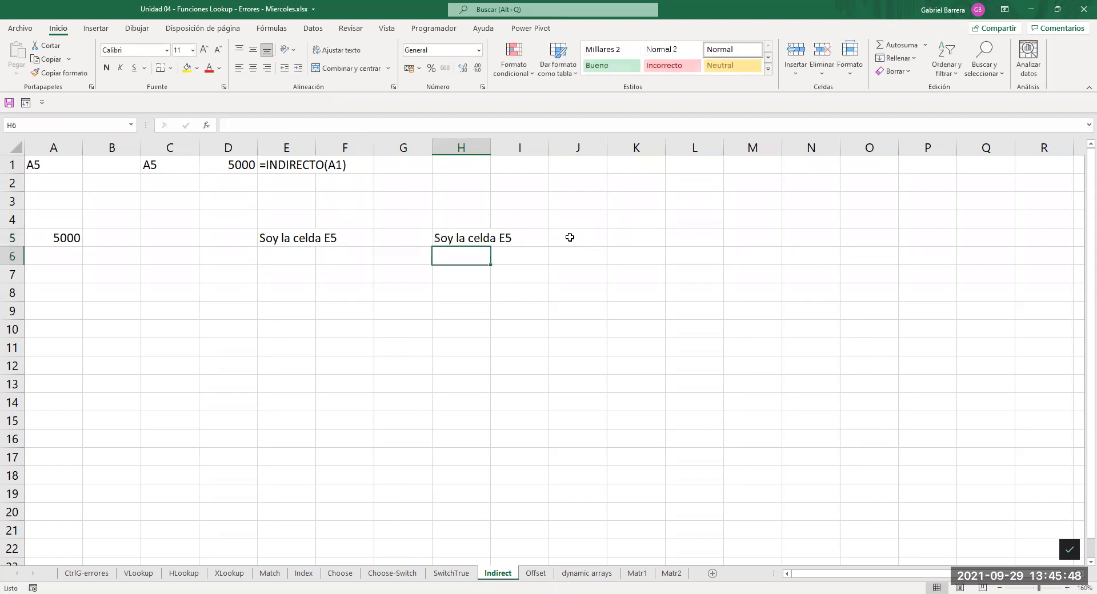
Fit column H to its content and show the text of H5's formula in I5 using FORMULATEXTO.
double_click(490, 147)
left_click(554, 237)
type("=")
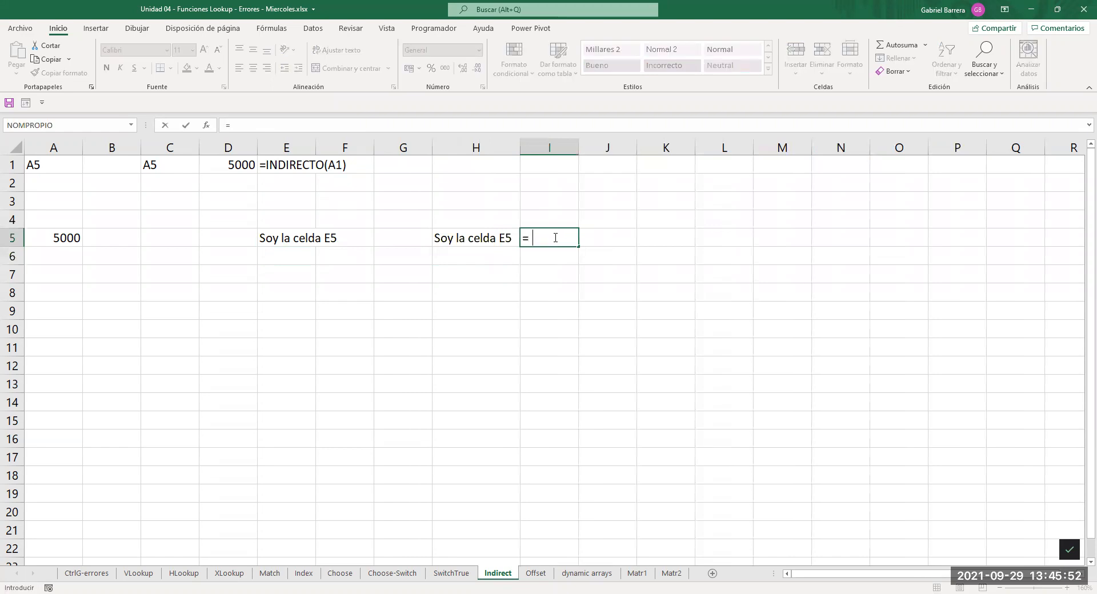
type("FORMULATEXTO(H5")
key("Return")
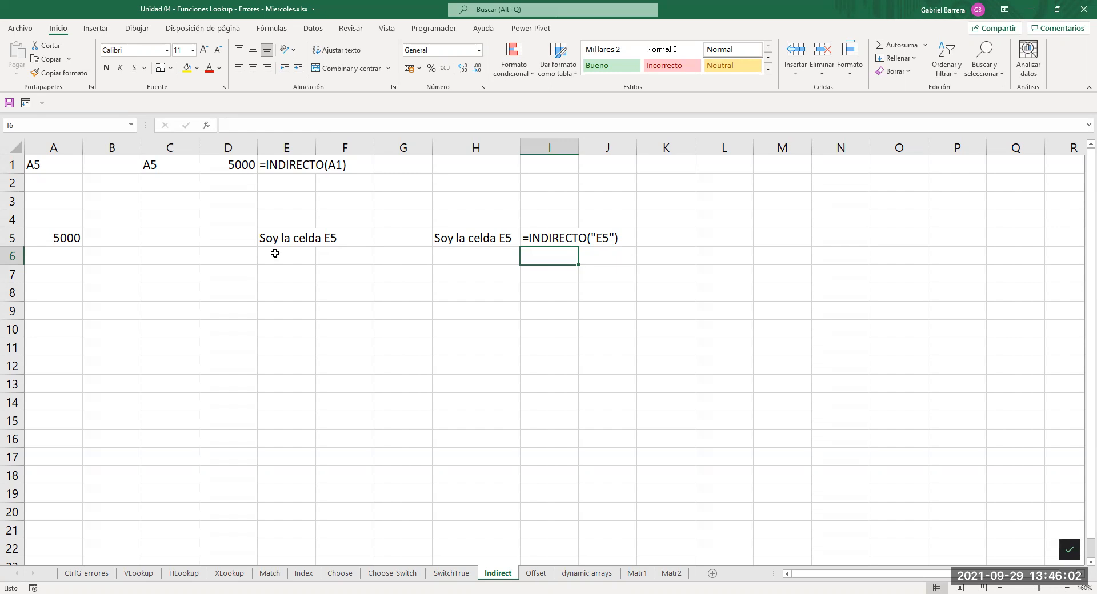
Enter the text "Soy la celda E6" in cell E6.
left_click(275, 254)
left_click(280, 242)
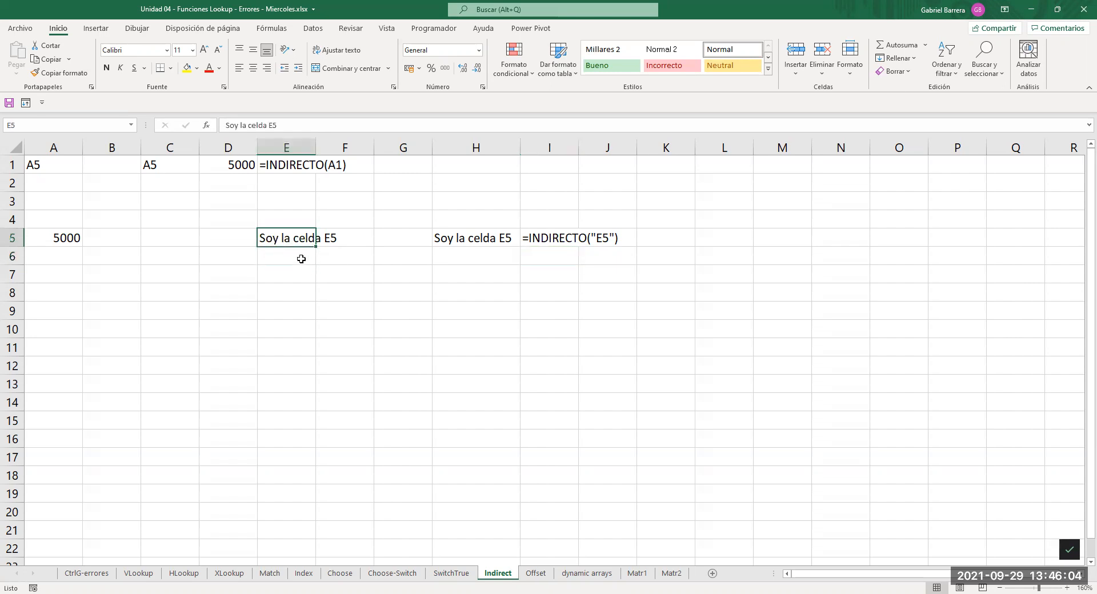
left_click(301, 259)
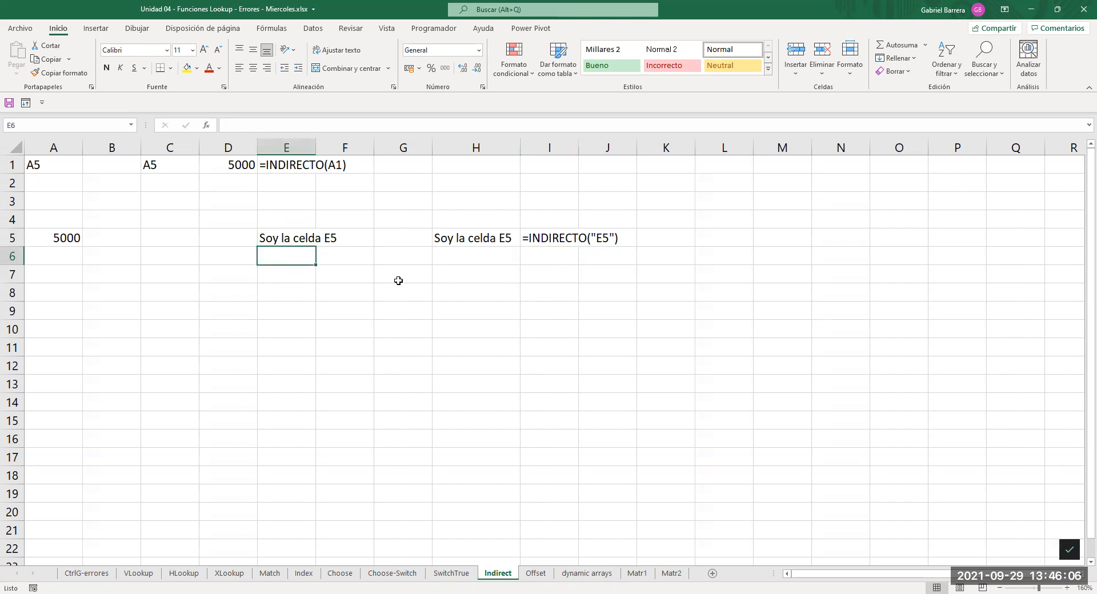
type("Soy la celda")
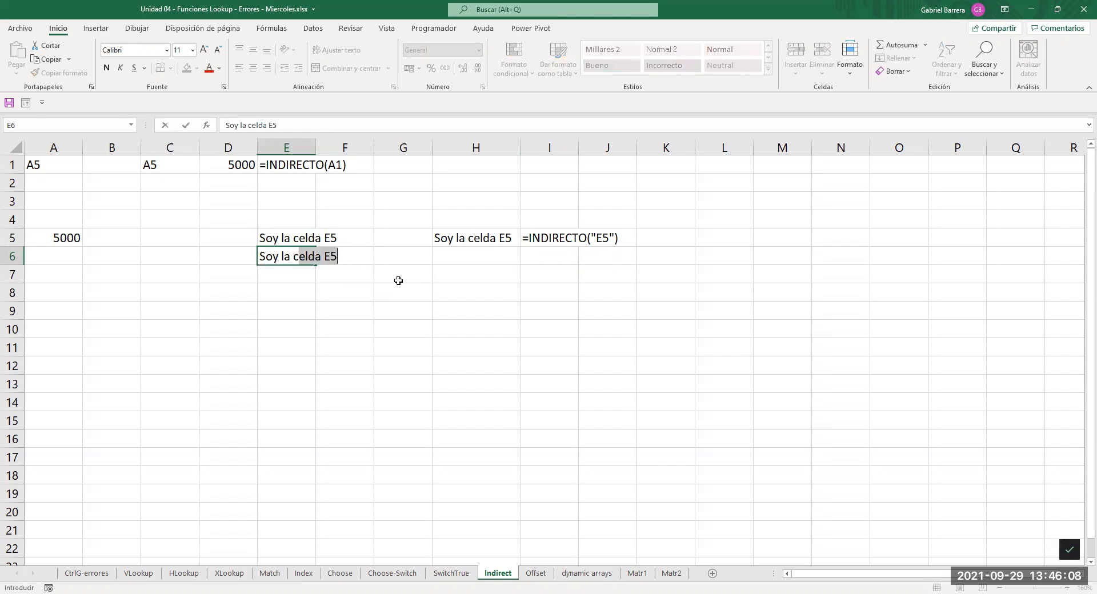
type(" E6")
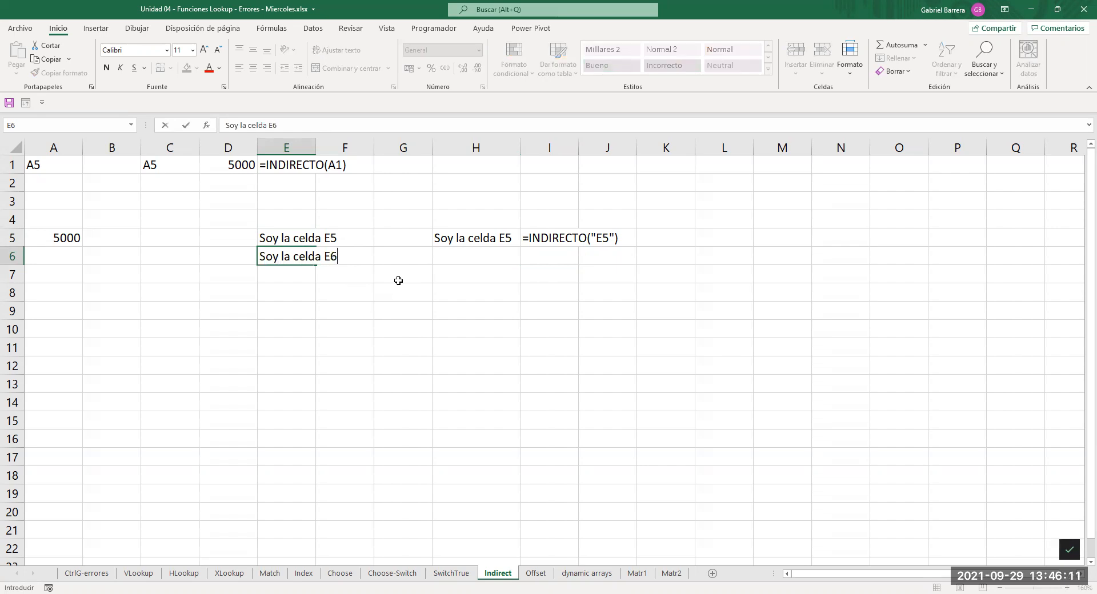
key("Return")
key("Up")
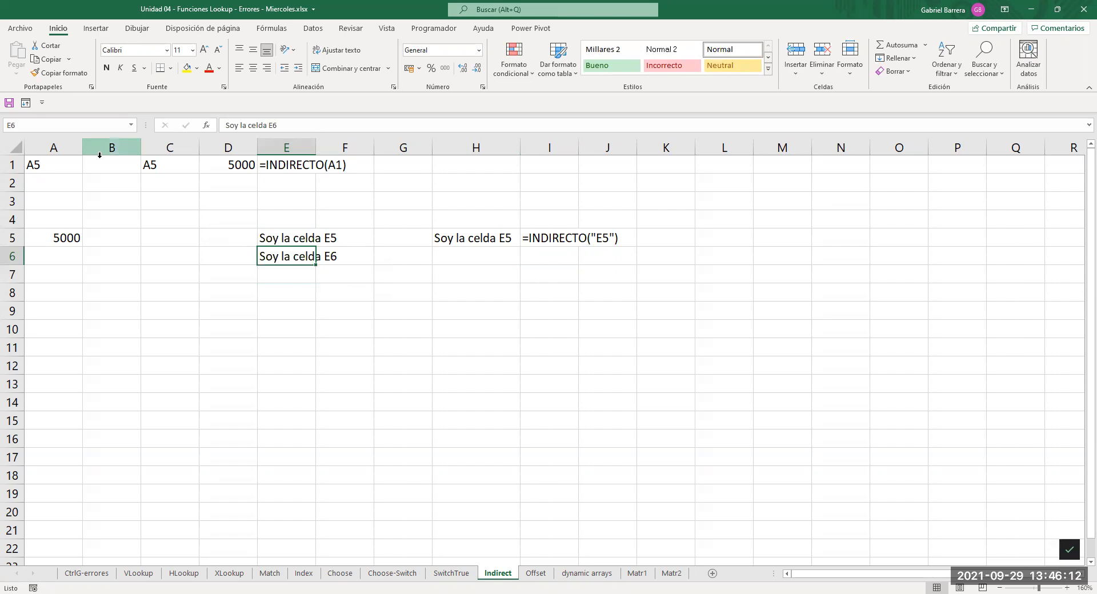
Assign the name CeldaE6 to cell E6.
left_click(80, 126)
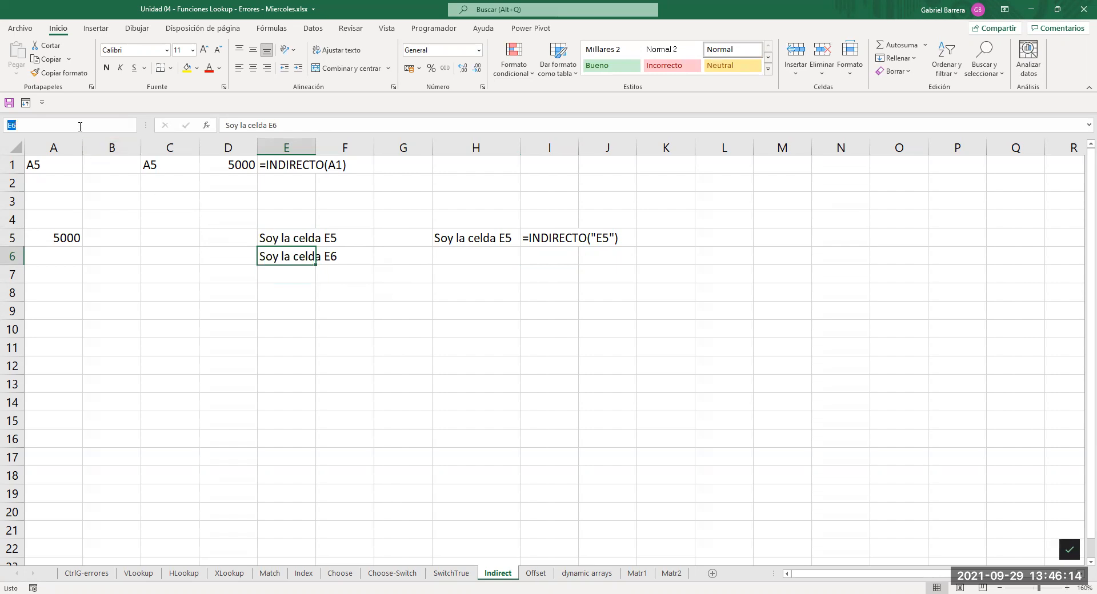
type("Celda")
type("E")
type("6")
key("Return")
Copy the FORMULATEXTO formula from I5 into I6.
left_click(475, 254)
left_click(569, 242)
key("ctrl+c")
left_click(560, 257)
key("ctrl+v")
Copy the INDIRECTO formula from H5 into H6 and change its reference to "E6".
left_click(479, 257)
left_click(484, 240)
key("ctrl+c")
left_click(485, 260)
key("ctrl+v")
key("F2")
left_click(508, 257)
key("Delete")
type("6")
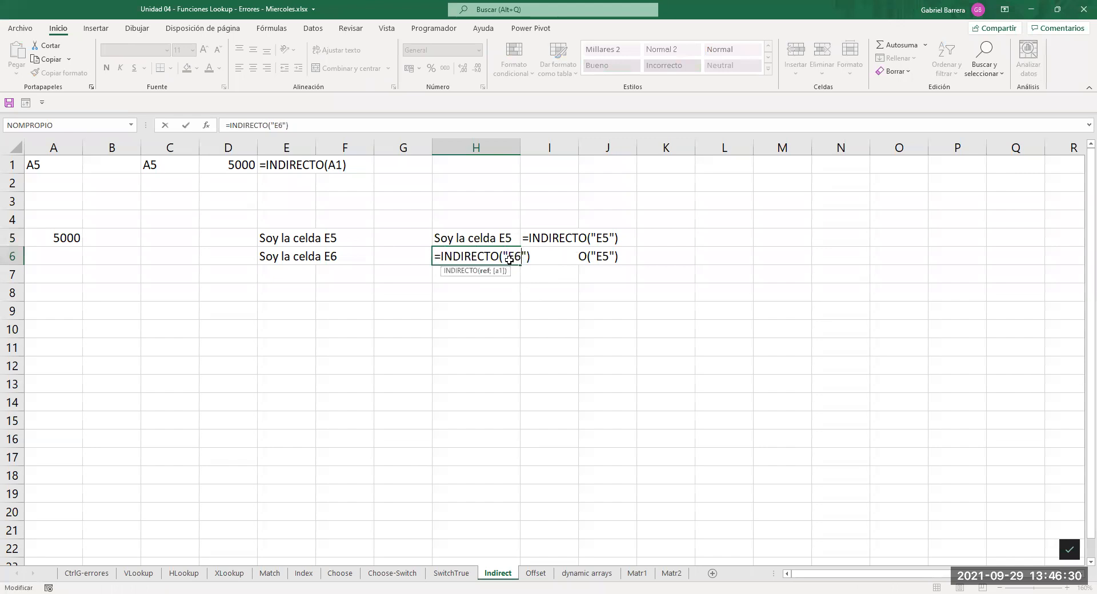
key("Return")
key("Up")
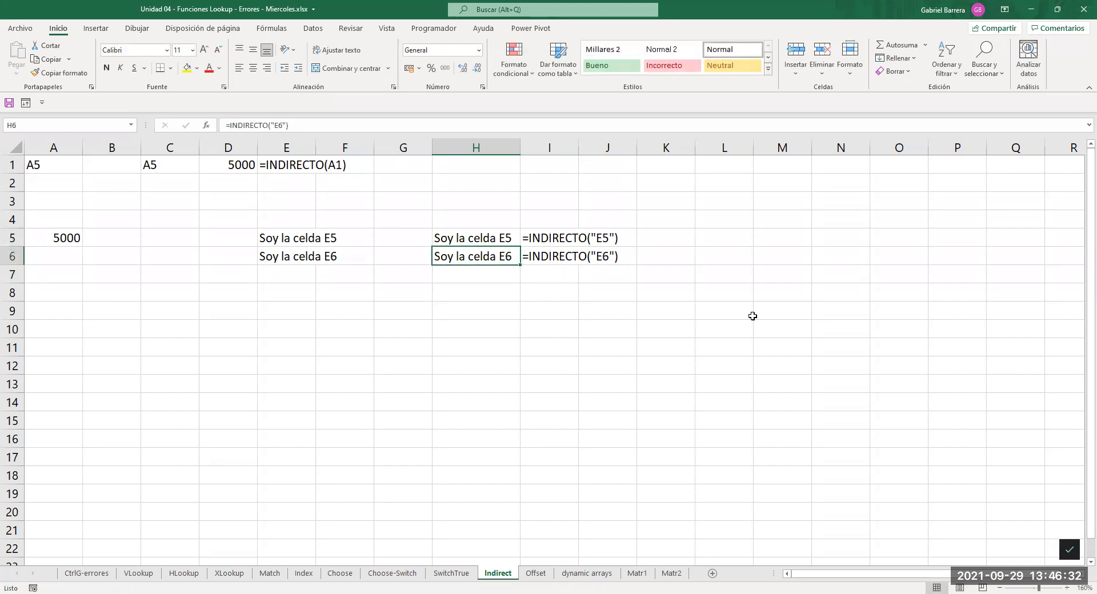
Change the reference in H6's INDIRECTO formula to the cell name "CeldaE6".
key("F2")
key("Left")
key("Left")
key("Left")
key("Left")
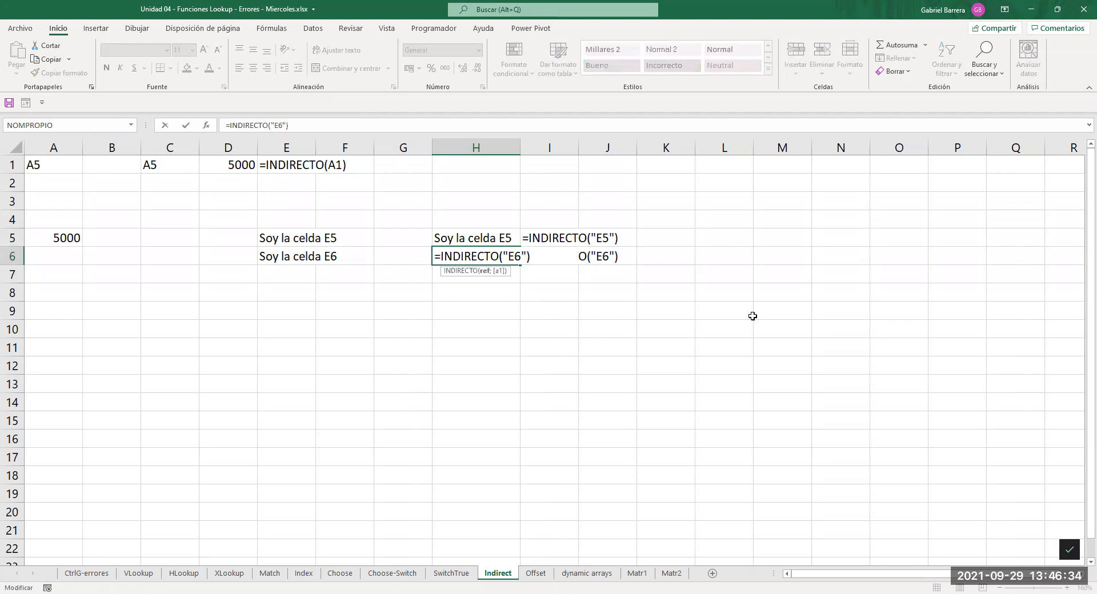
type("Celda")
key("Return")
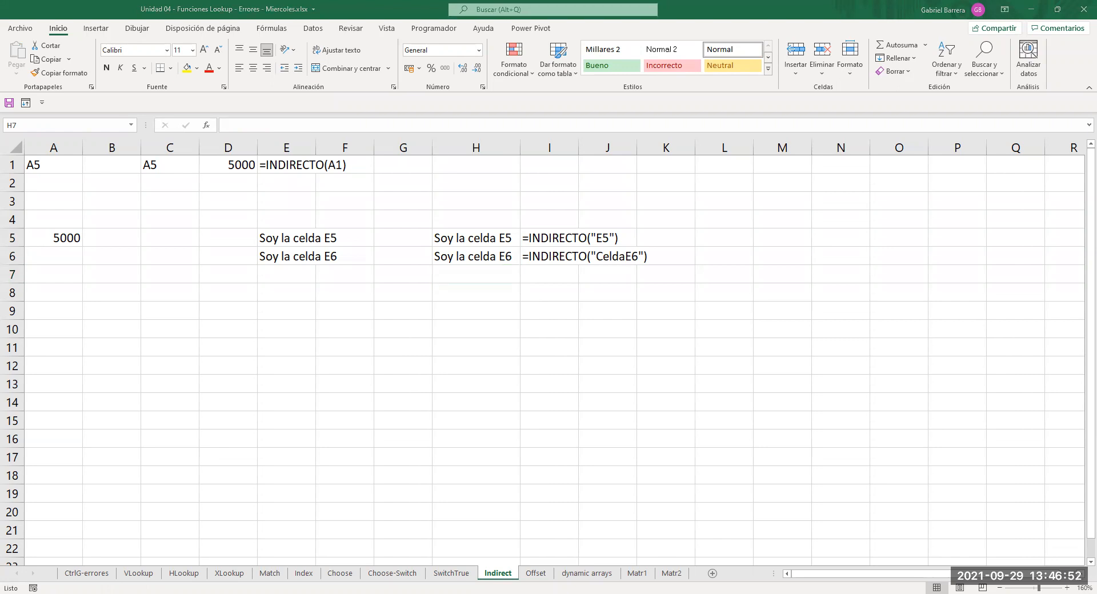
Copy the list of product codes and names into A9:B18, using the existing version of the name tblProd2.
key("ctrl+c")
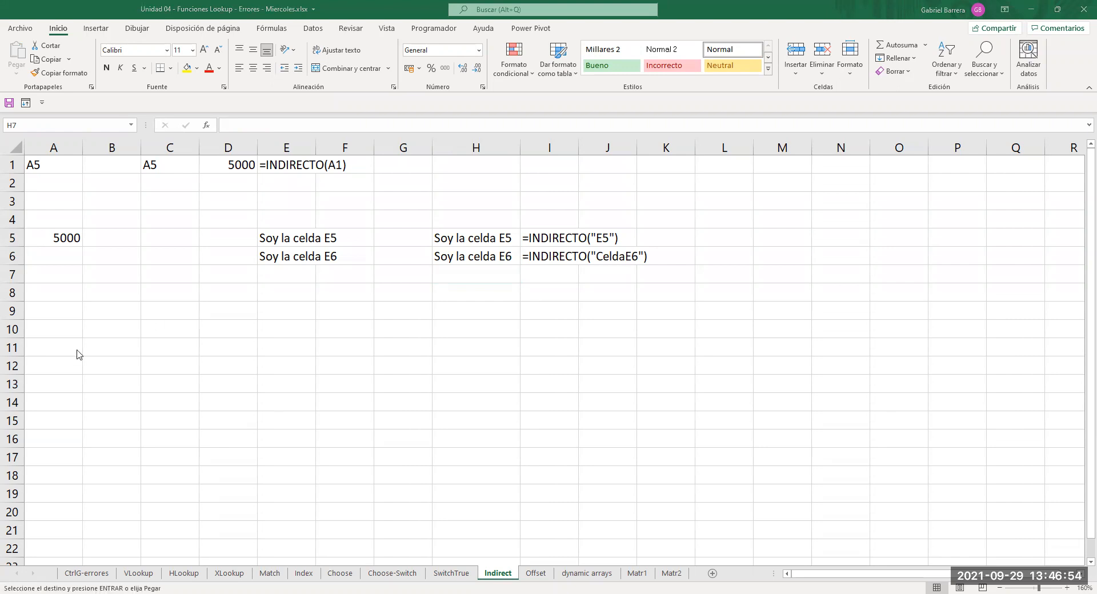
left_click(73, 317)
key("ctrl+v")
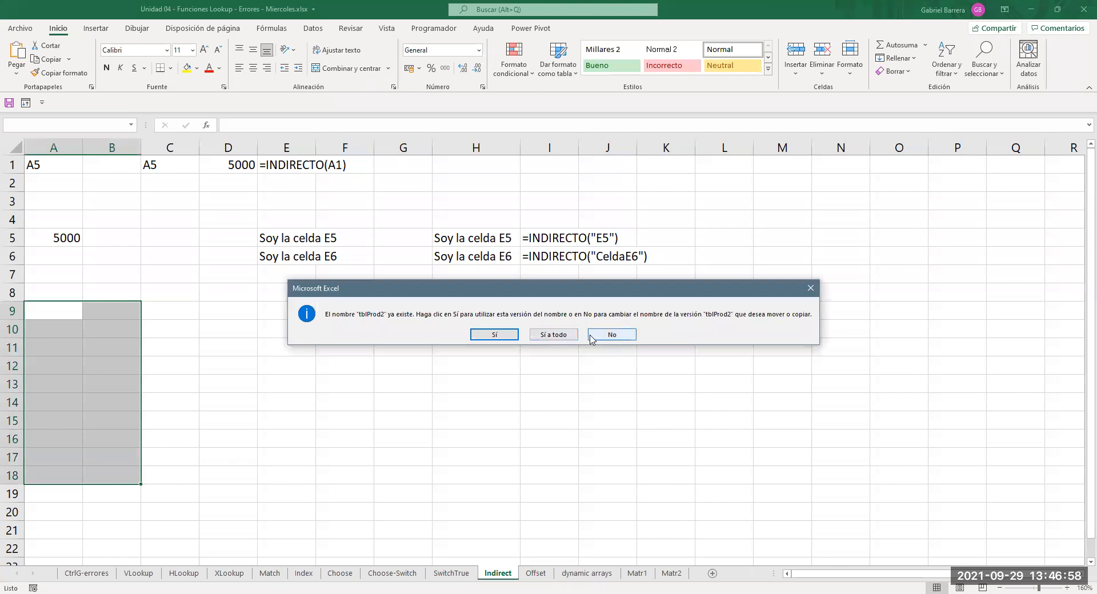
left_click(498, 338)
left_click_drag(62, 310, 130, 475)
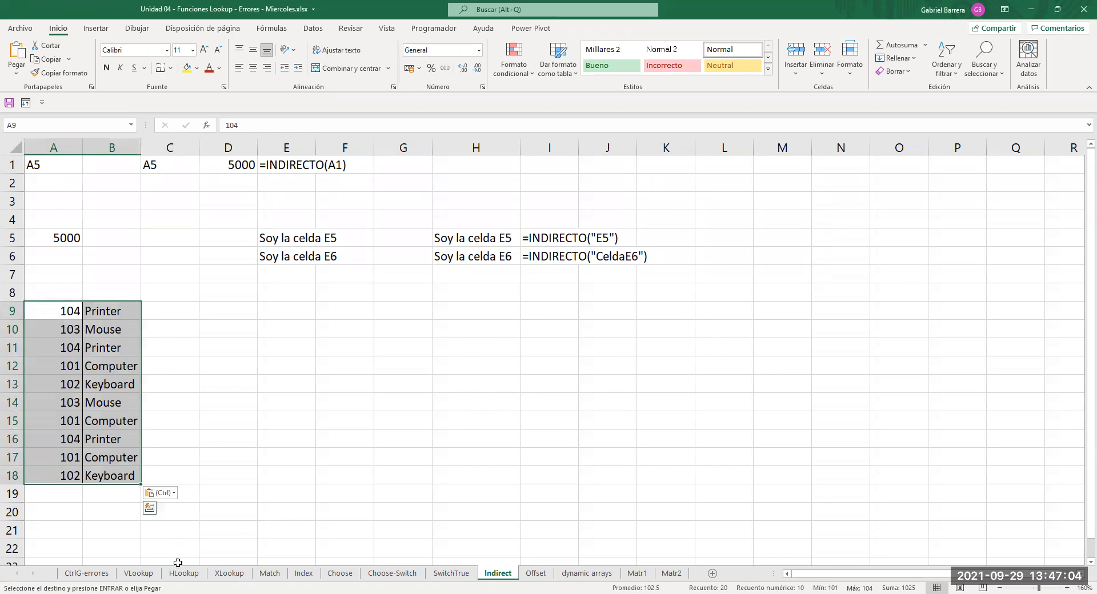
Examine the BUSCARH formula in B10 and the name assigned to cell E6.
left_click(148, 574)
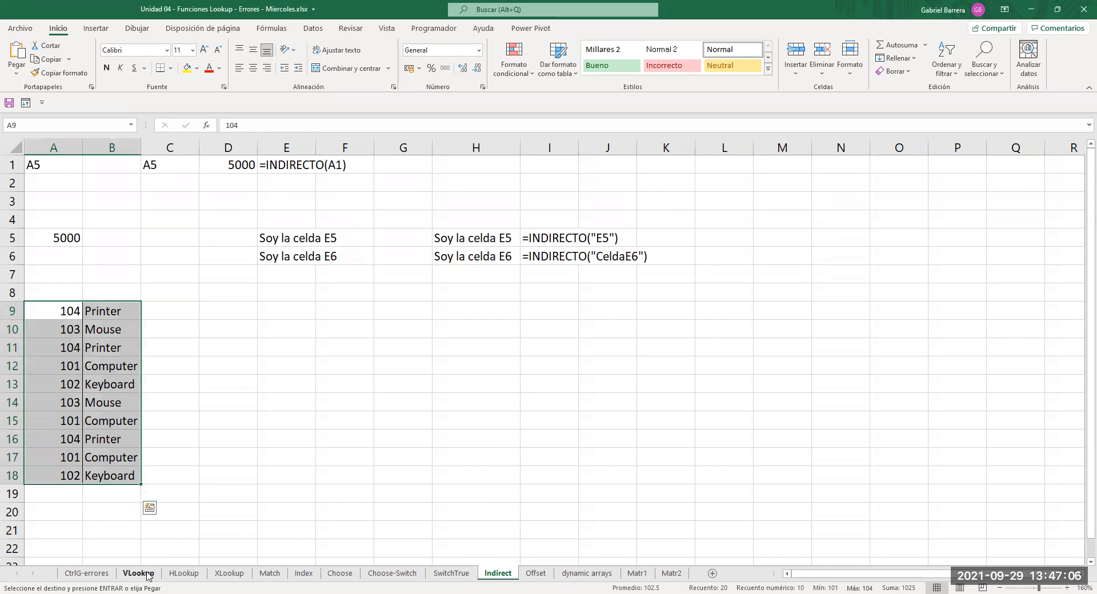
left_click(505, 574)
left_click(118, 323)
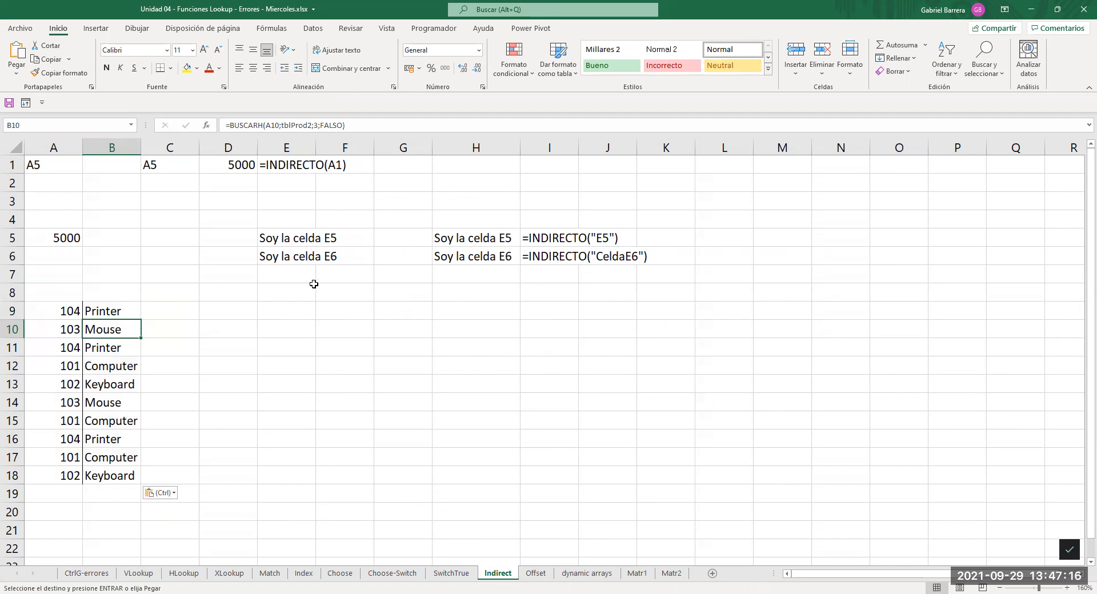
left_click(279, 258)
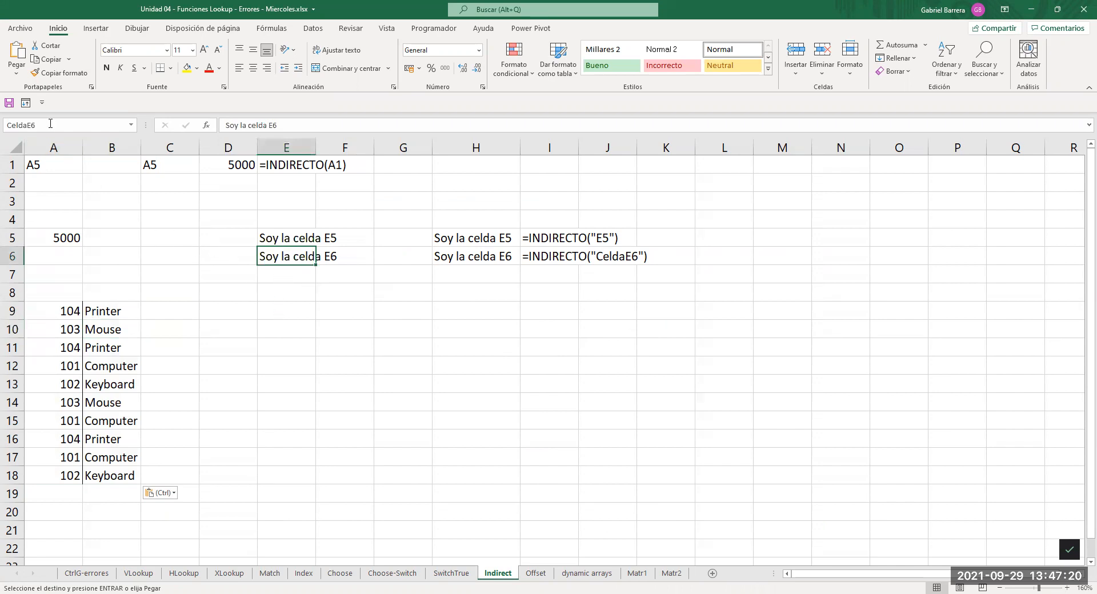
key("ctrl")
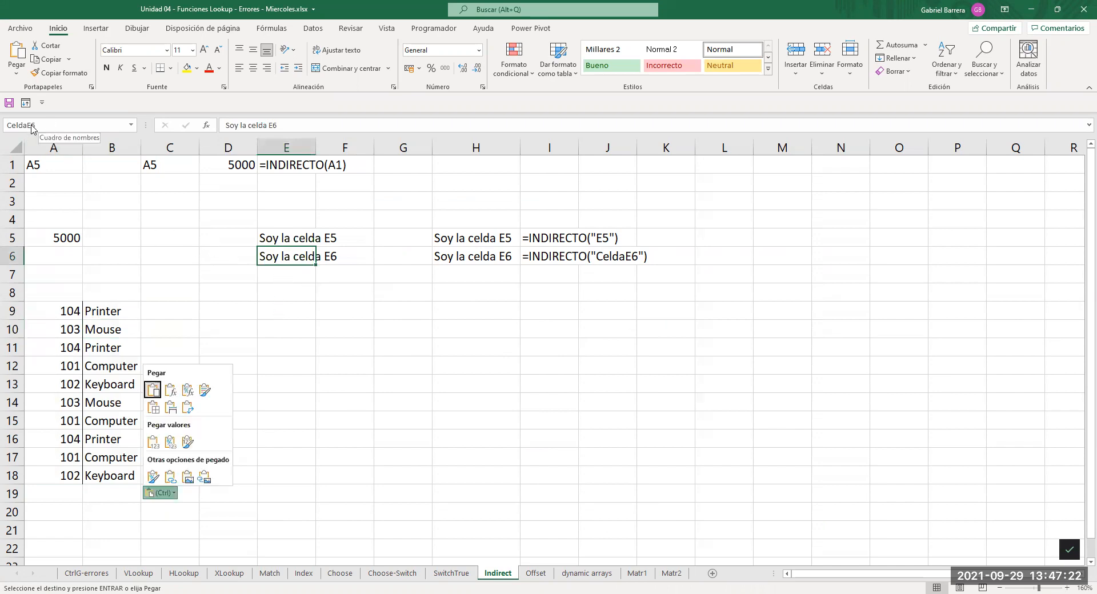
left_click(32, 125)
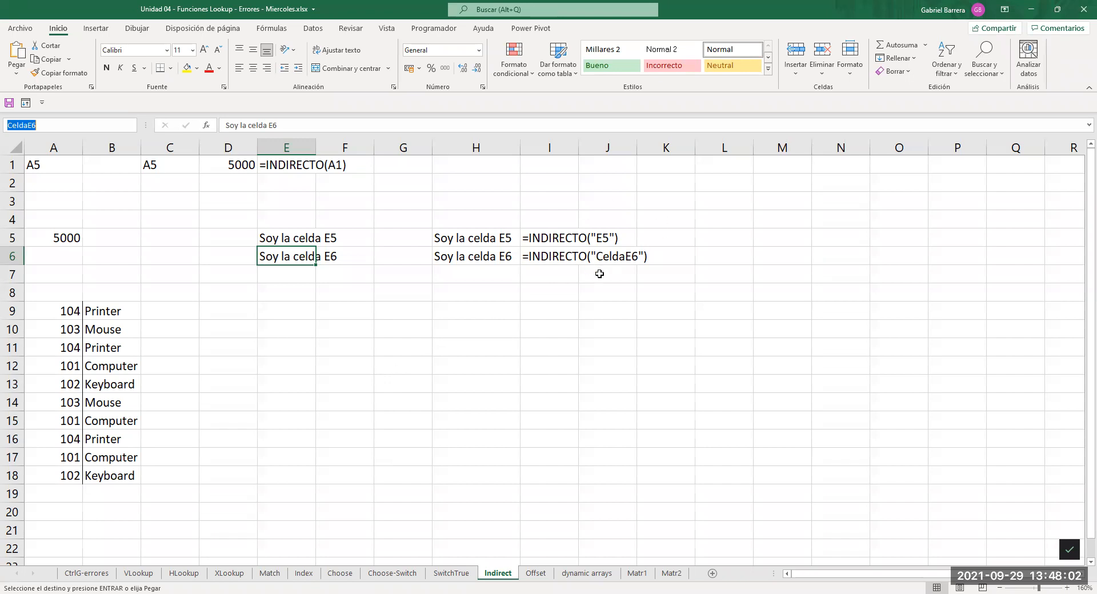
Enter the labels "Fila" in G9 and "Columna" in G10.
left_click(395, 316)
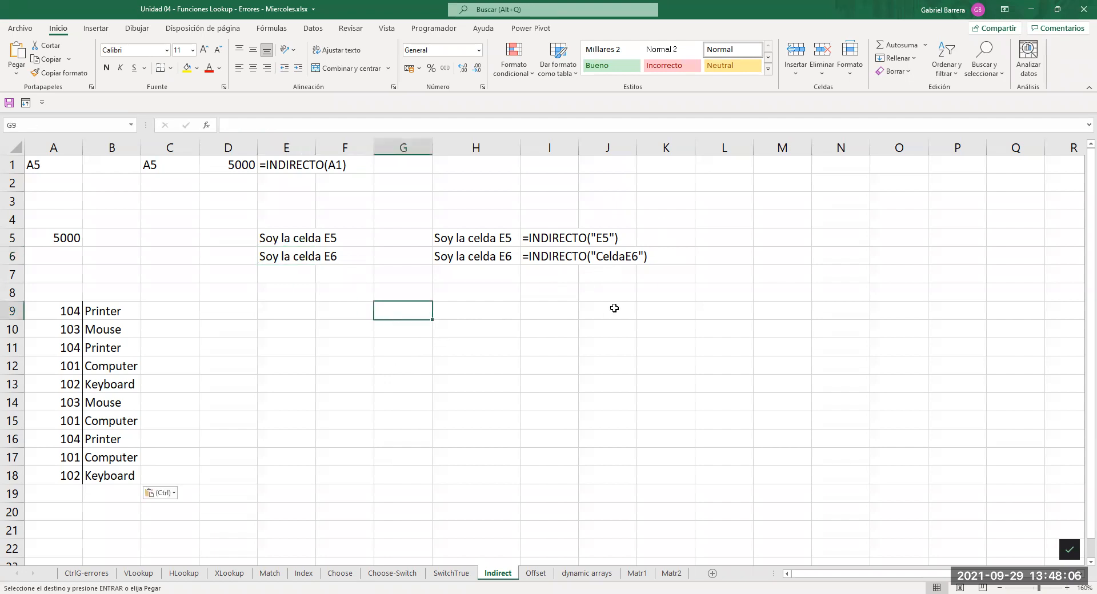
type("Fila")
key("Return")
type("Columna")
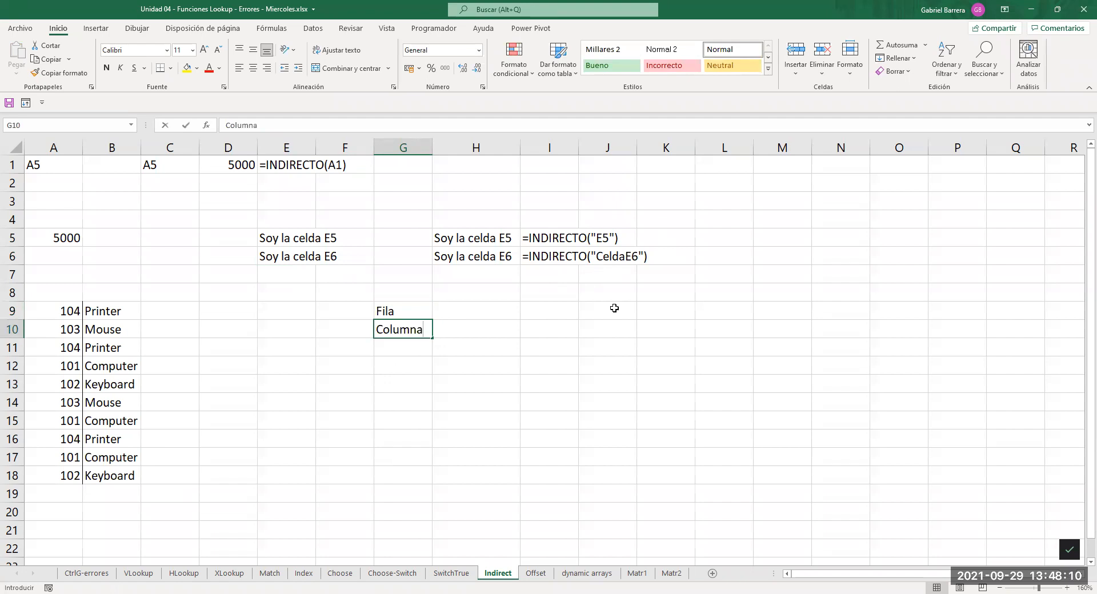
key("Up")
key("Right")
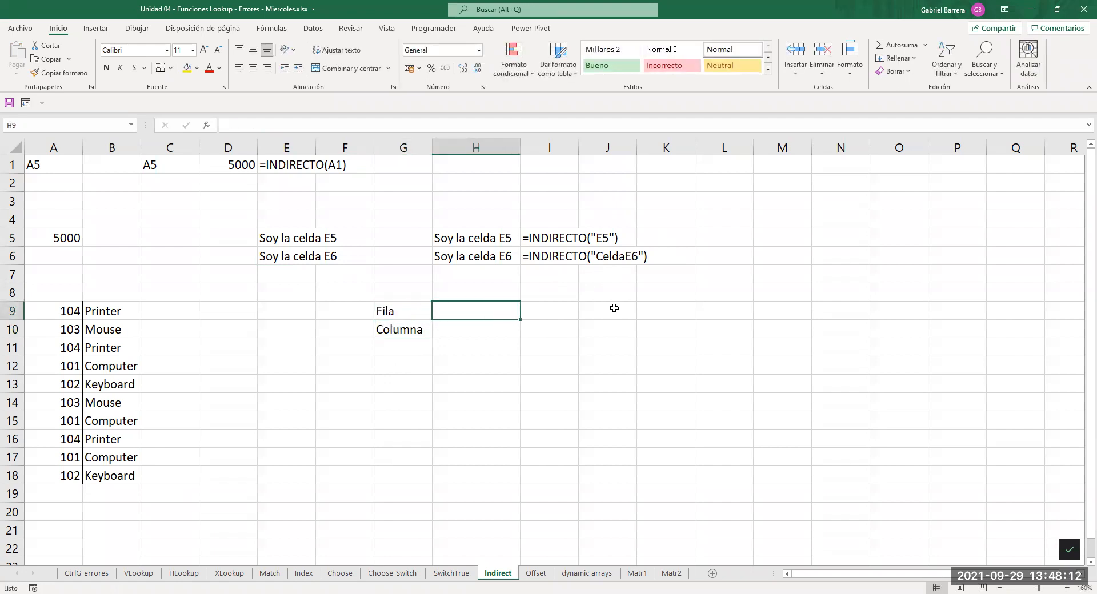
Enter 11 as the row in H9 and B as the column in H10, and center both values.
type("11")
key("Return")
type("B")
key("Return")
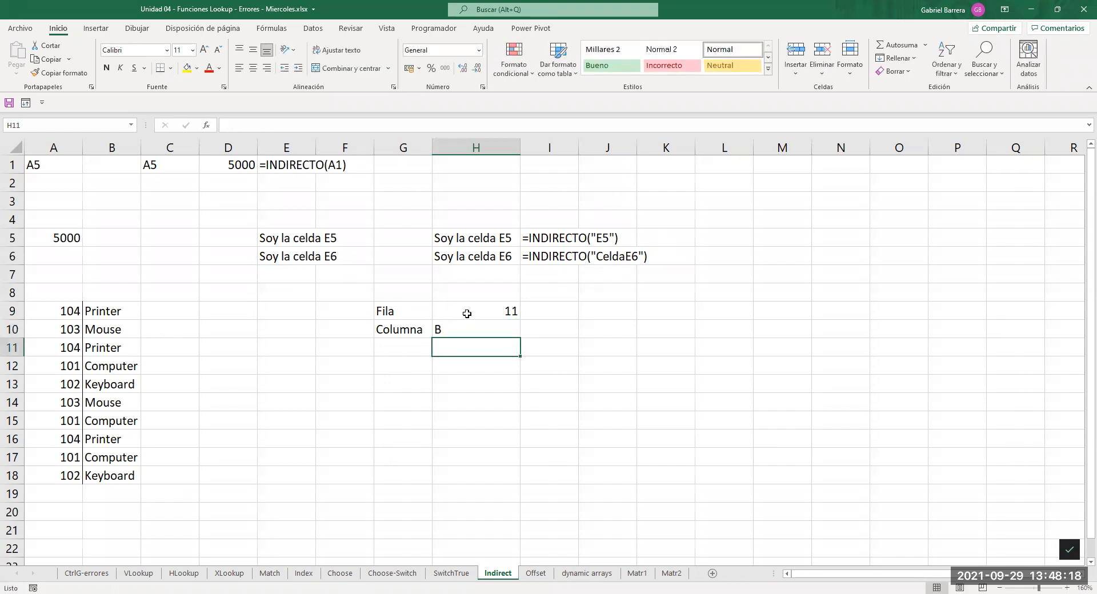
left_click_drag(465, 313, 465, 335)
left_click(252, 68)
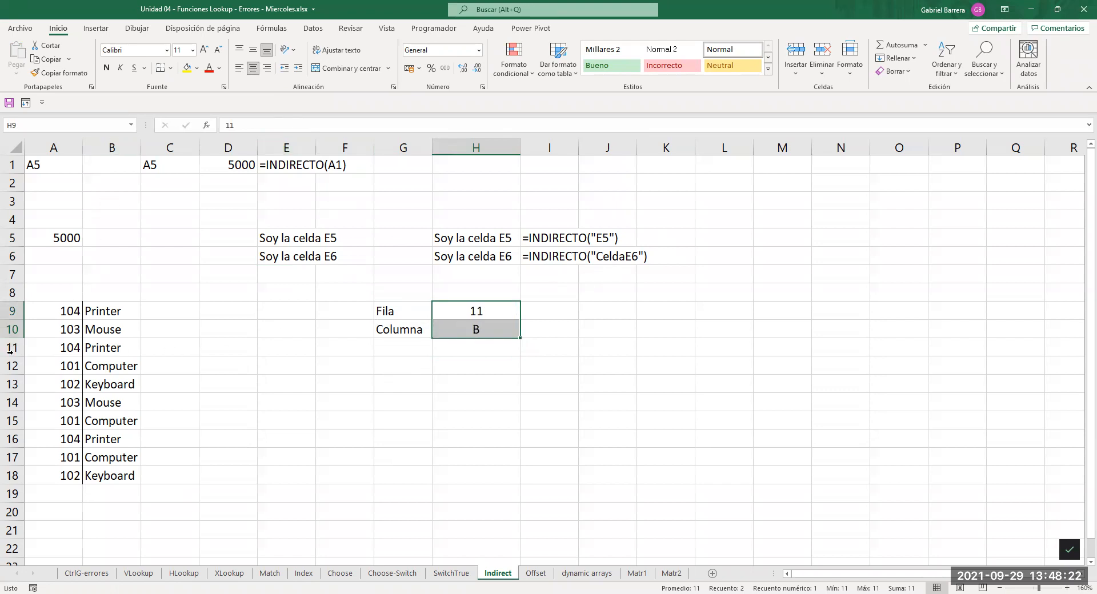
left_click(113, 347)
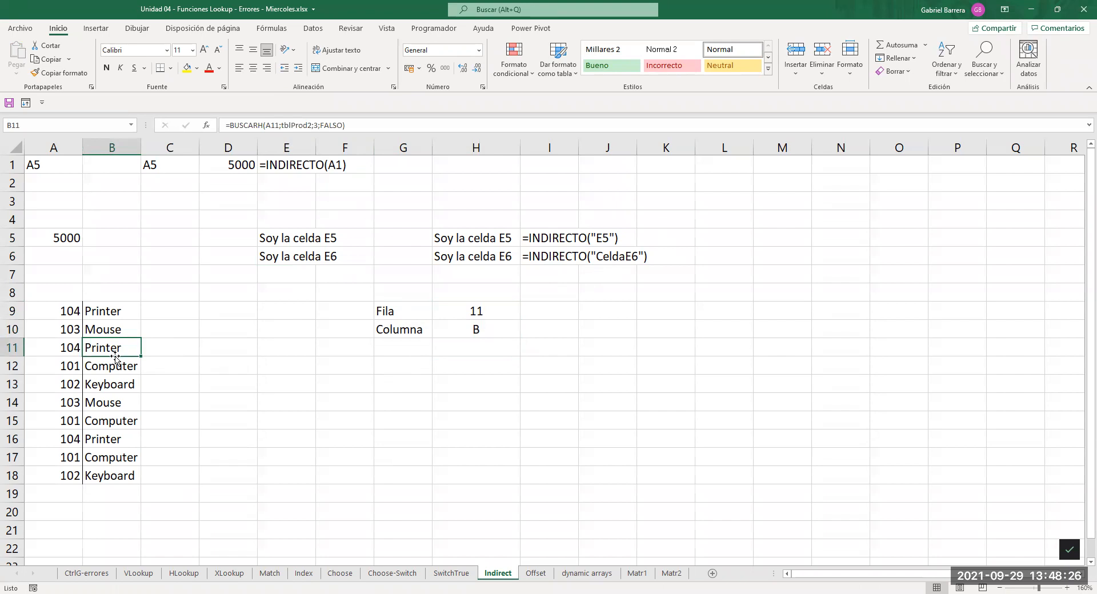
Label G12 "Valor" and enter =INDIRECTO(H10&H9) in H12 to combine the column letter and row number.
double_click(411, 368)
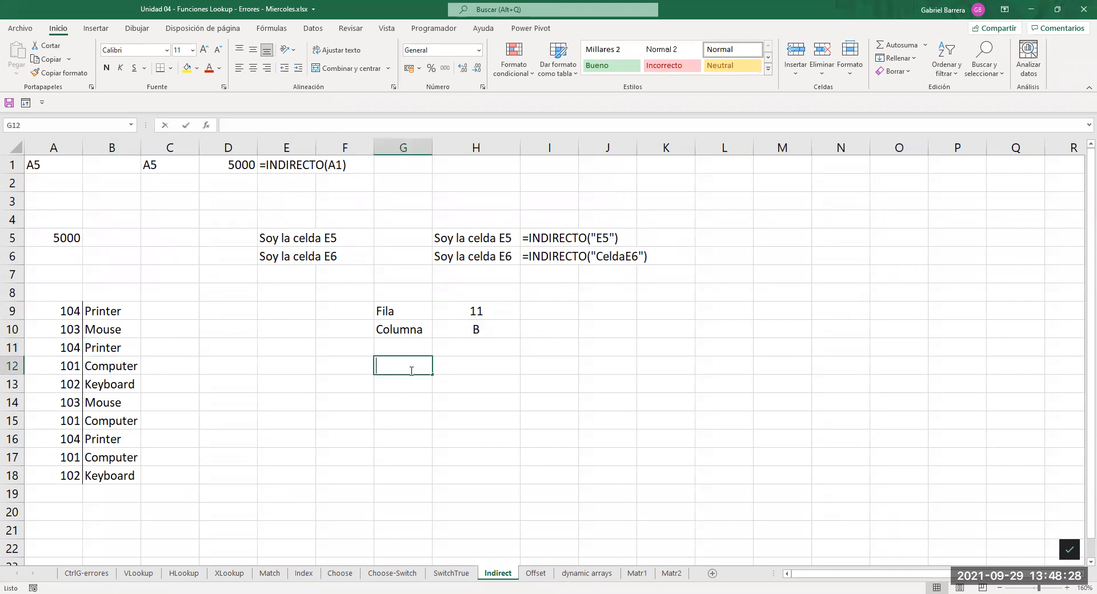
type("Valor")
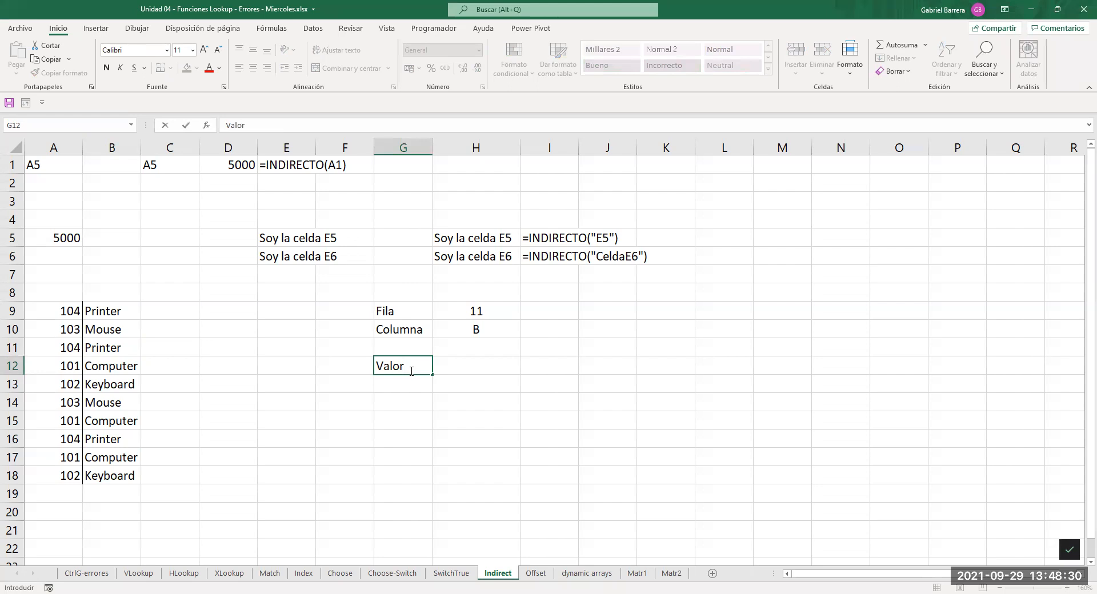
key("Tab")
type("=")
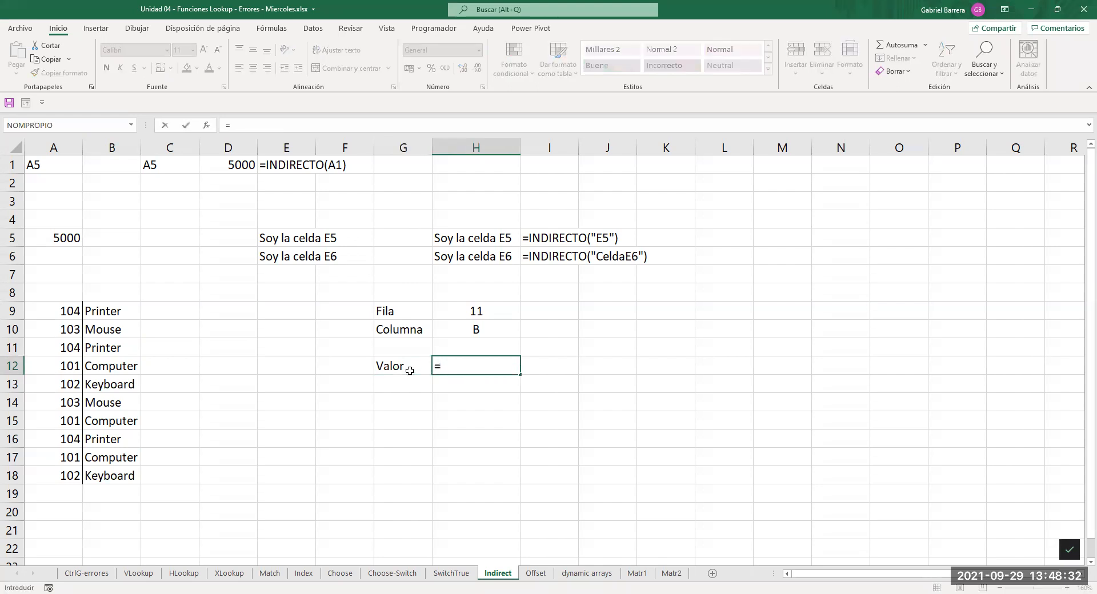
type("indi")
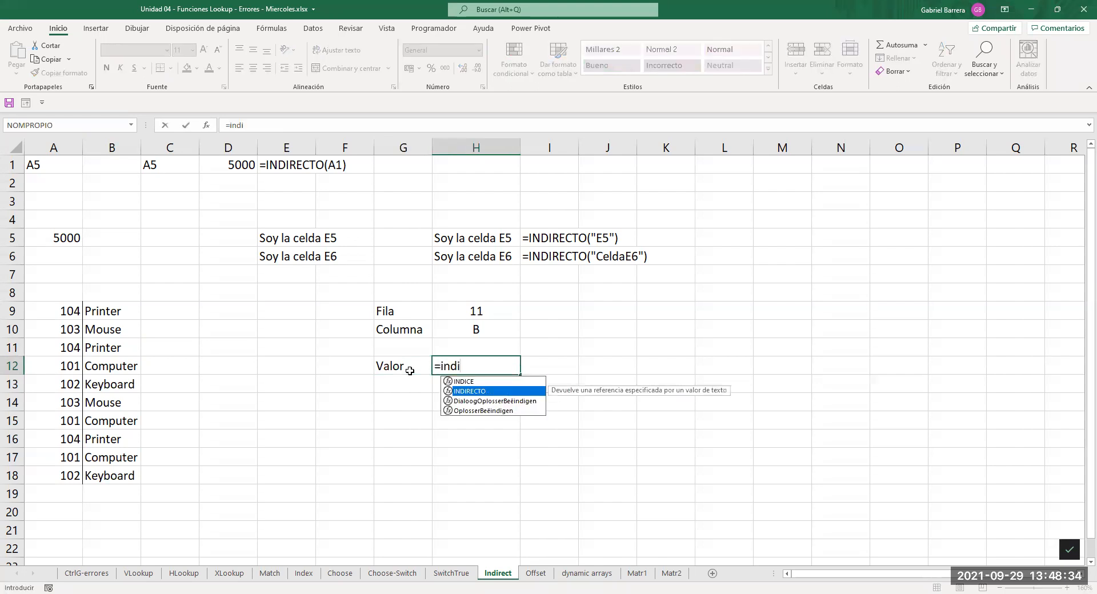
key("Tab")
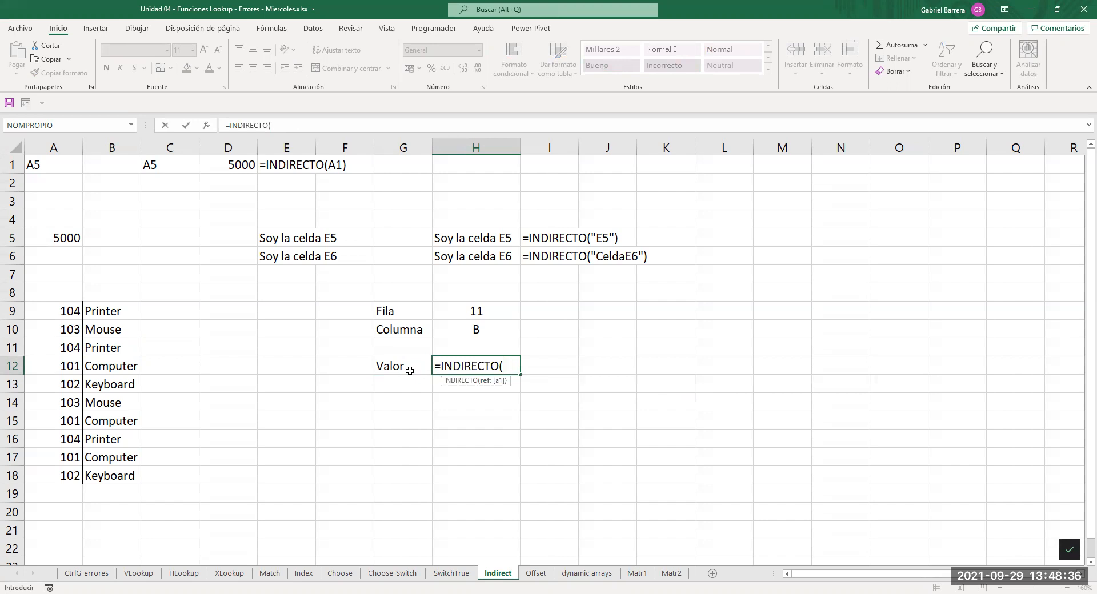
left_click(494, 329)
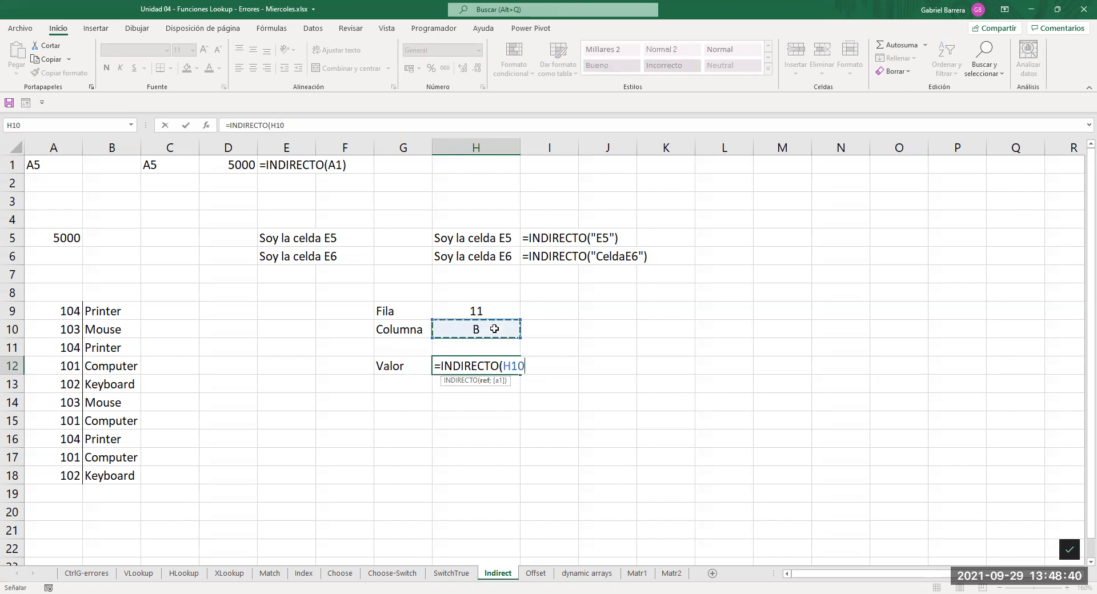
type("&")
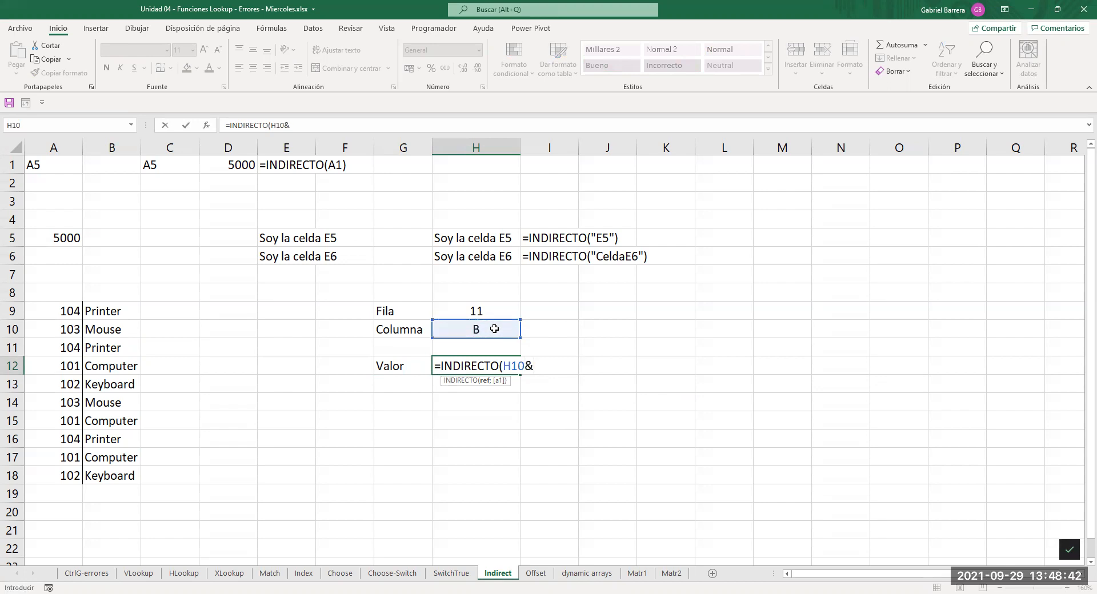
left_click(474, 310)
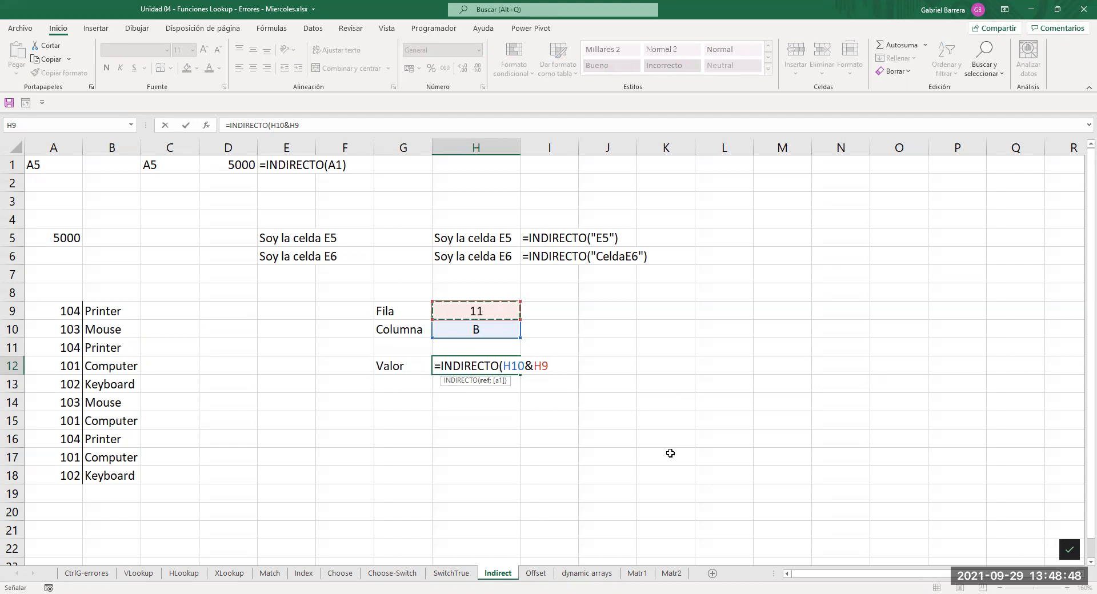
key("Return")
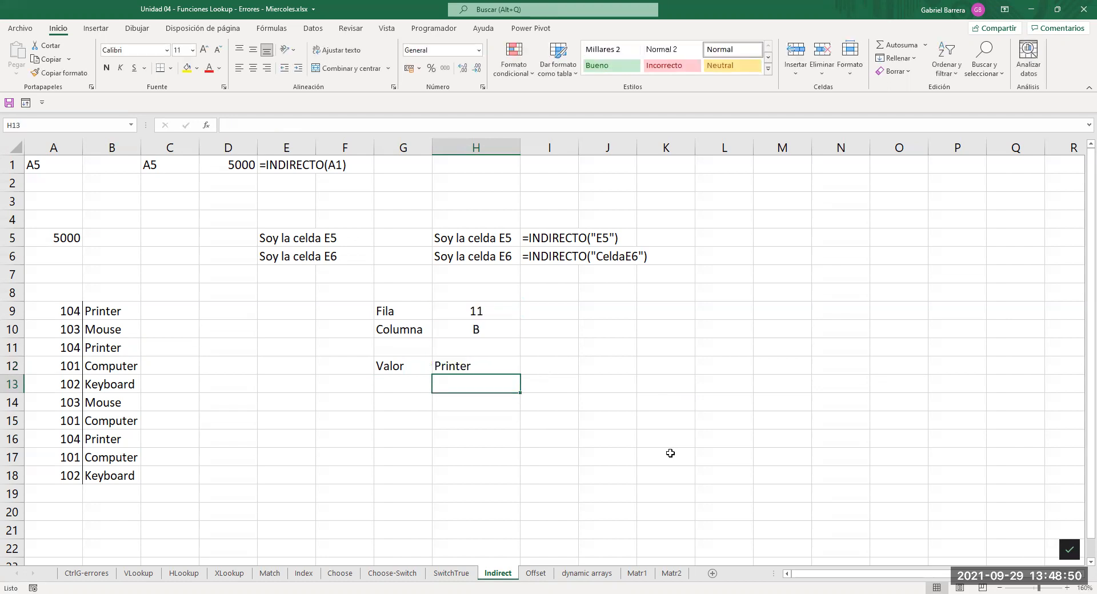
Copy the FORMULATEXTO formula from I6 to I12 to show the text of H12's formula.
left_click(550, 253)
key("ctrl+c")
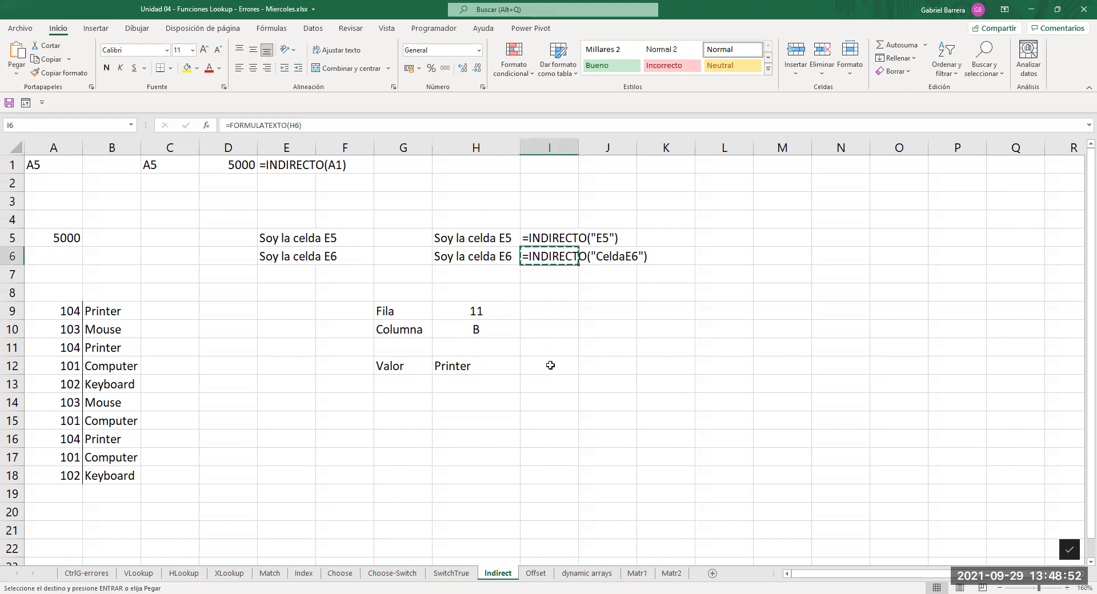
left_click(552, 365)
key("ctrl+v")
left_click(510, 405)
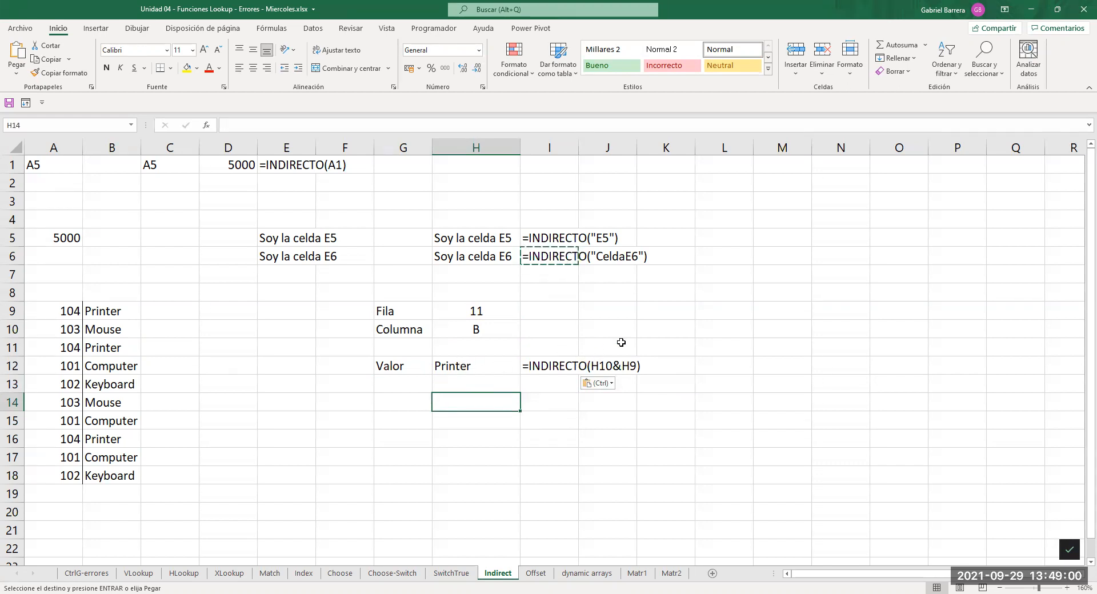
Test the INDIRECTO formula with row 12 and with columns A and V, and return the column to B.
left_click(495, 315)
type("12")
key("Return")
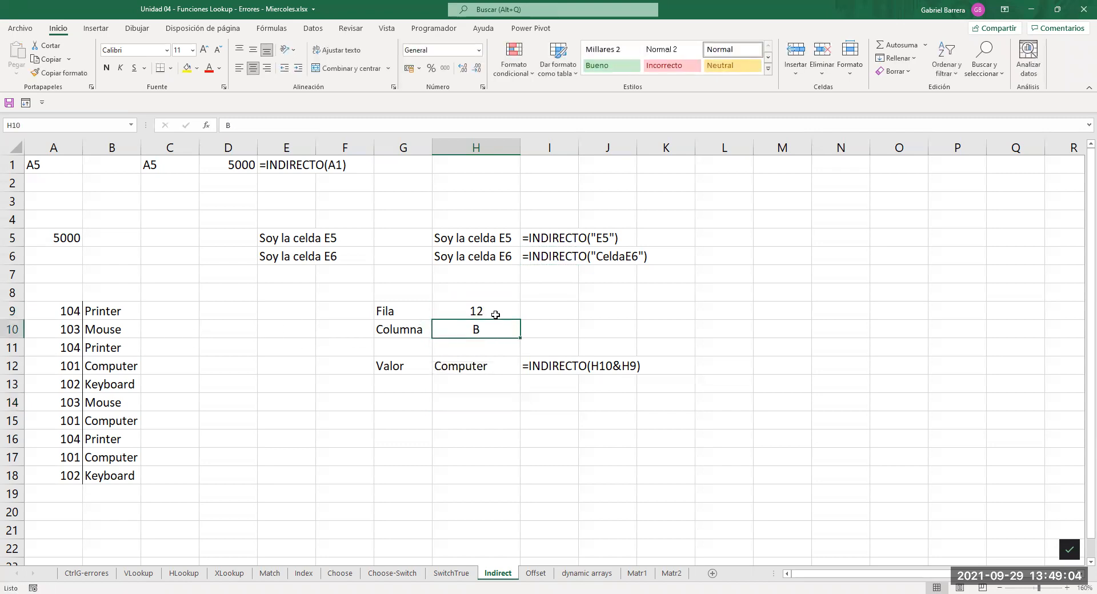
type("A")
left_click(496, 315)
key("Return")
type("V")
left_click(495, 315)
key("Return")
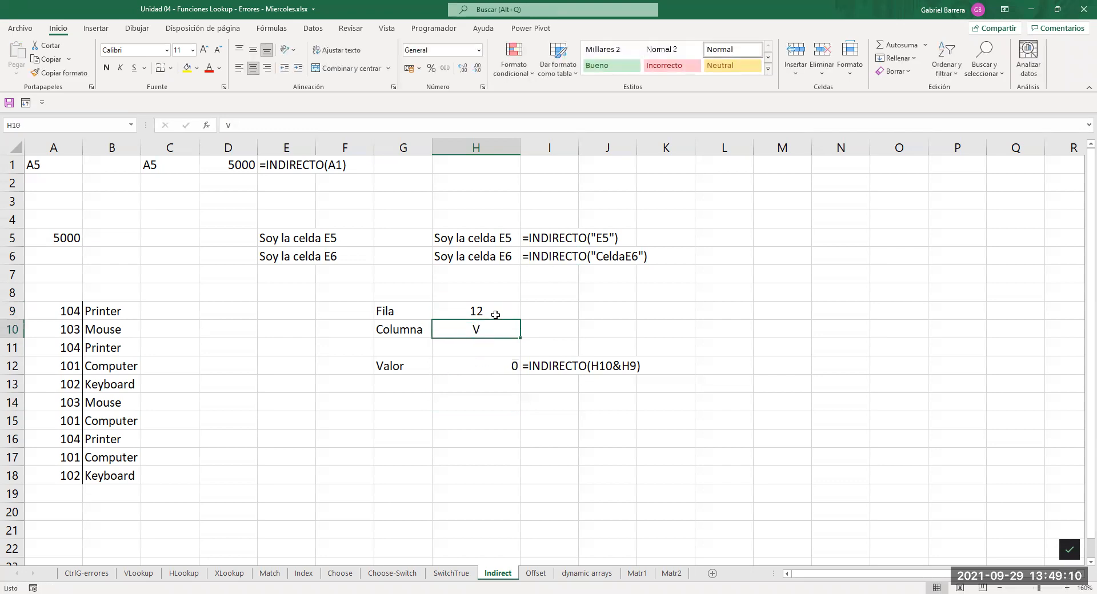
type("B")
Test row 9 in H9 and replace it with row 10.
left_click(495, 315)
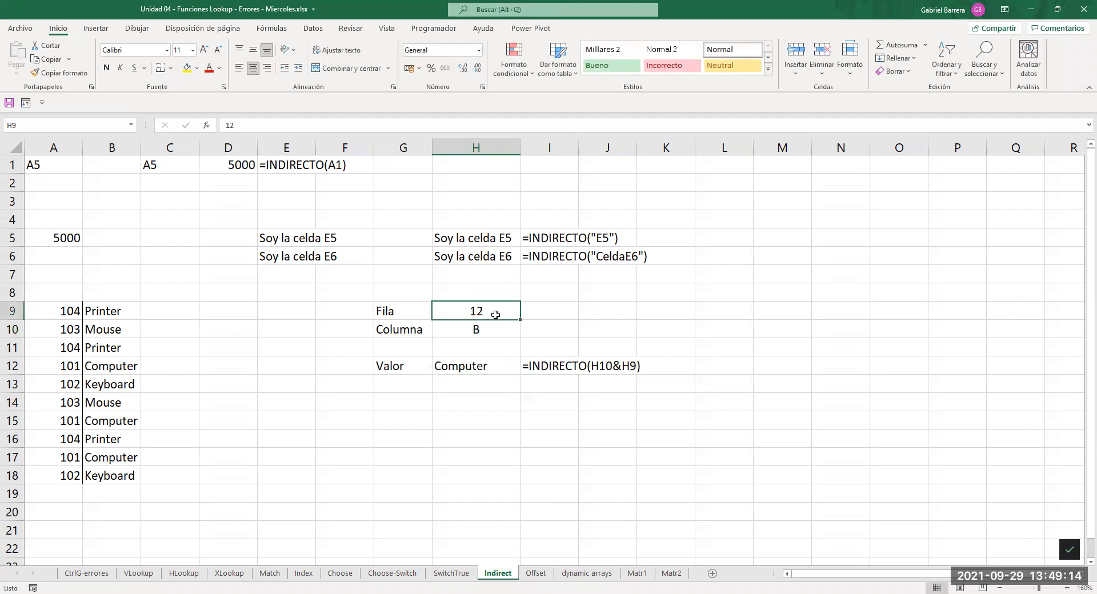
type("9")
key("Return")
left_click(495, 315)
type("10")
key("Return")
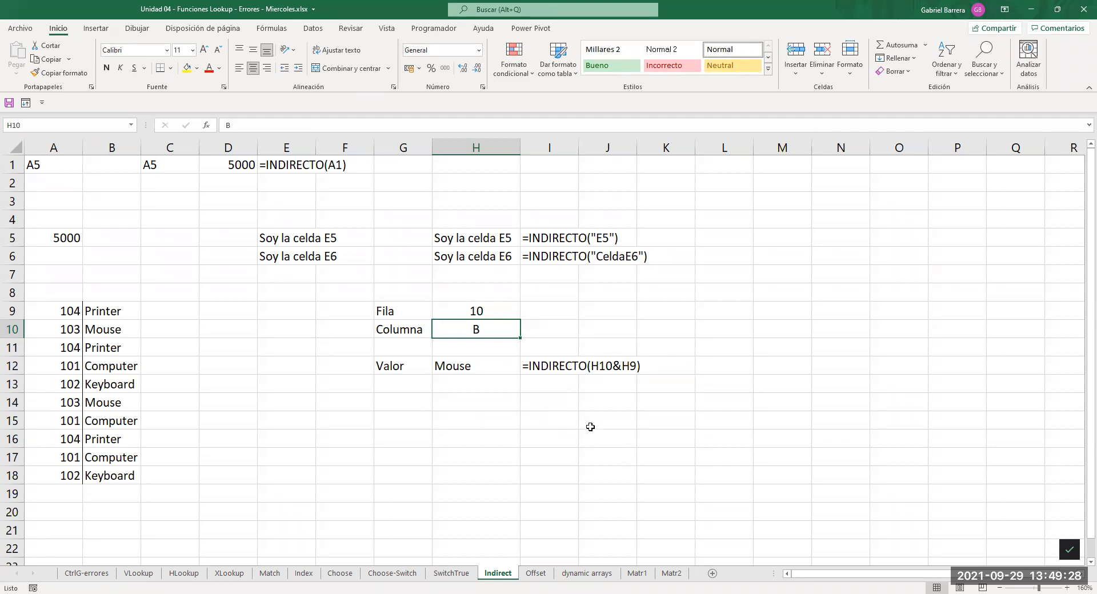
left_click(490, 404)
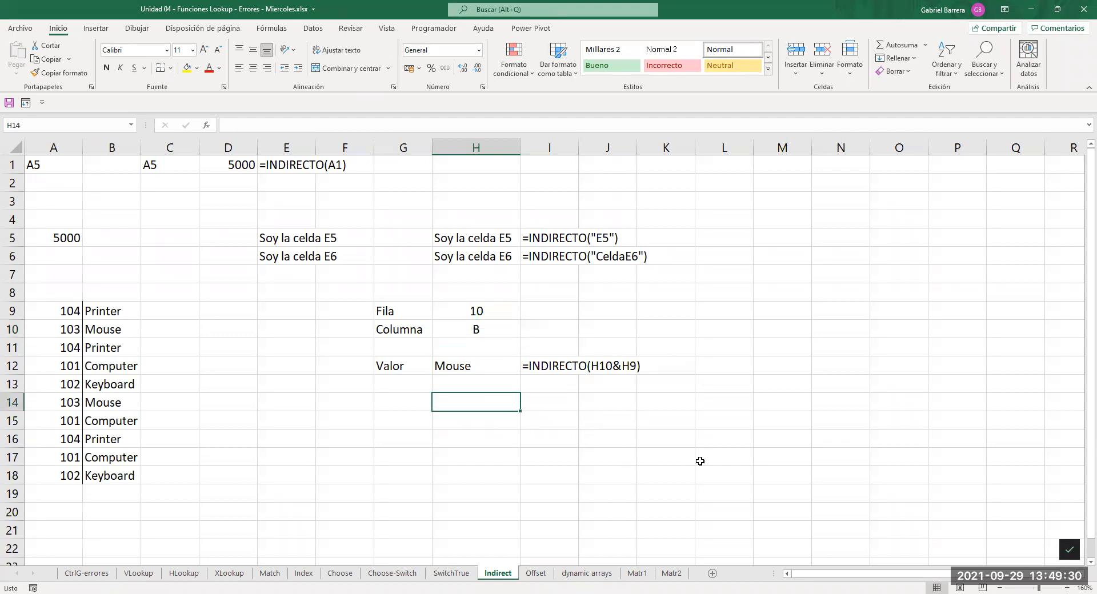
type("=")
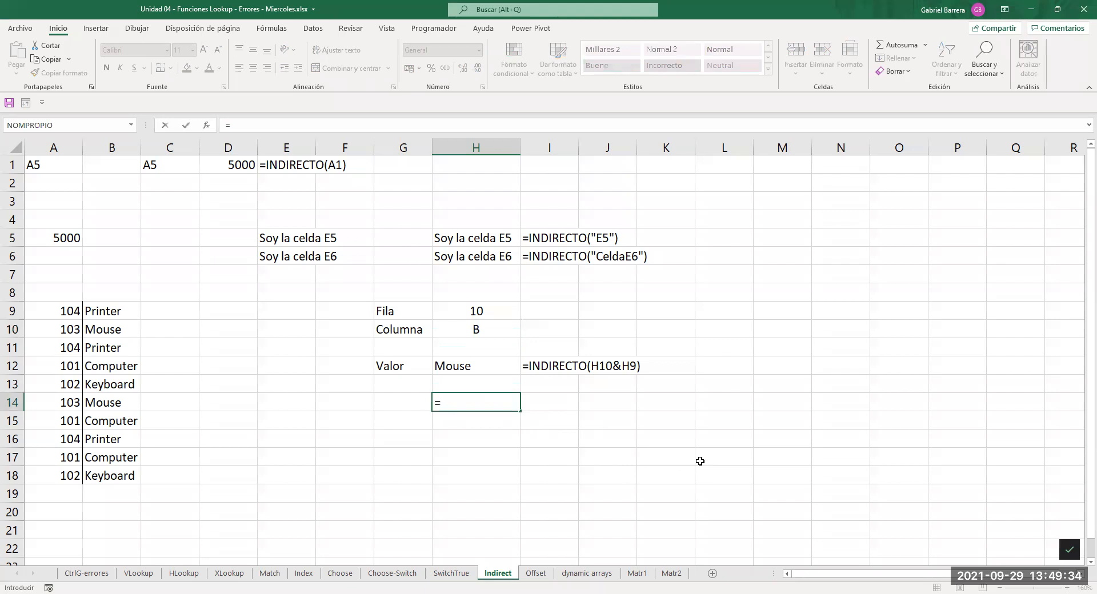
type("INDIRECTO(")
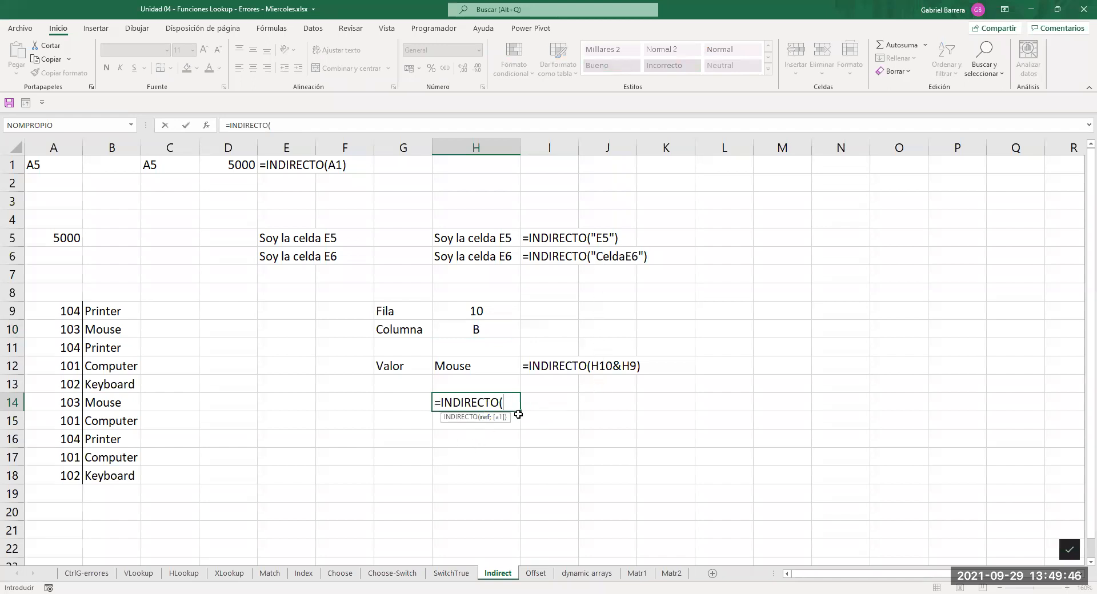
key("Escape")
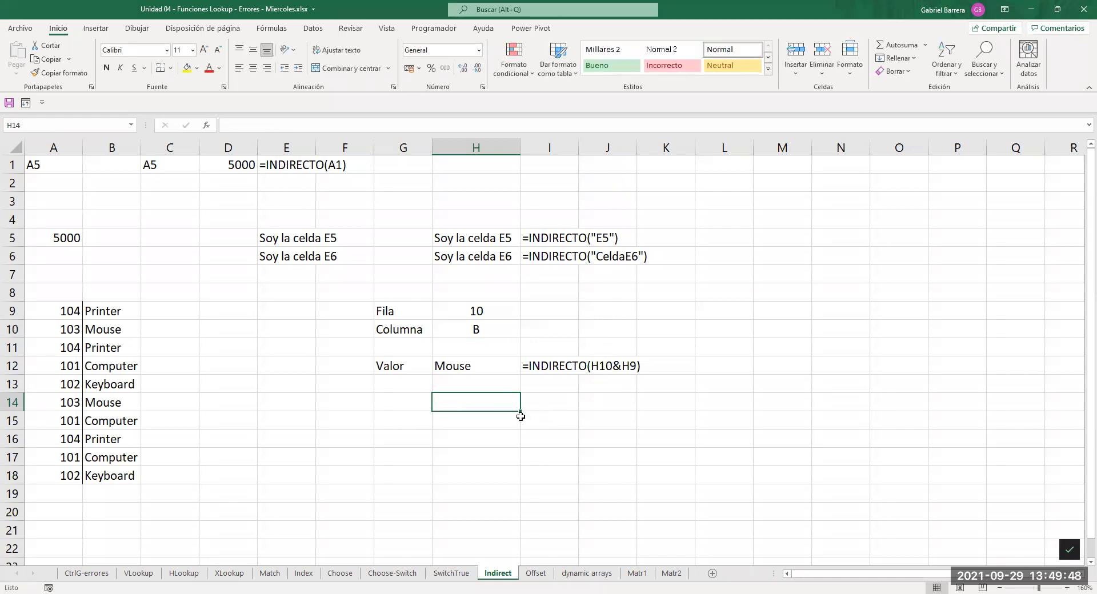
Enter the label "Estilo A1" in K14 and the example references "E2, H10, AA2" in L14.
left_click(663, 402)
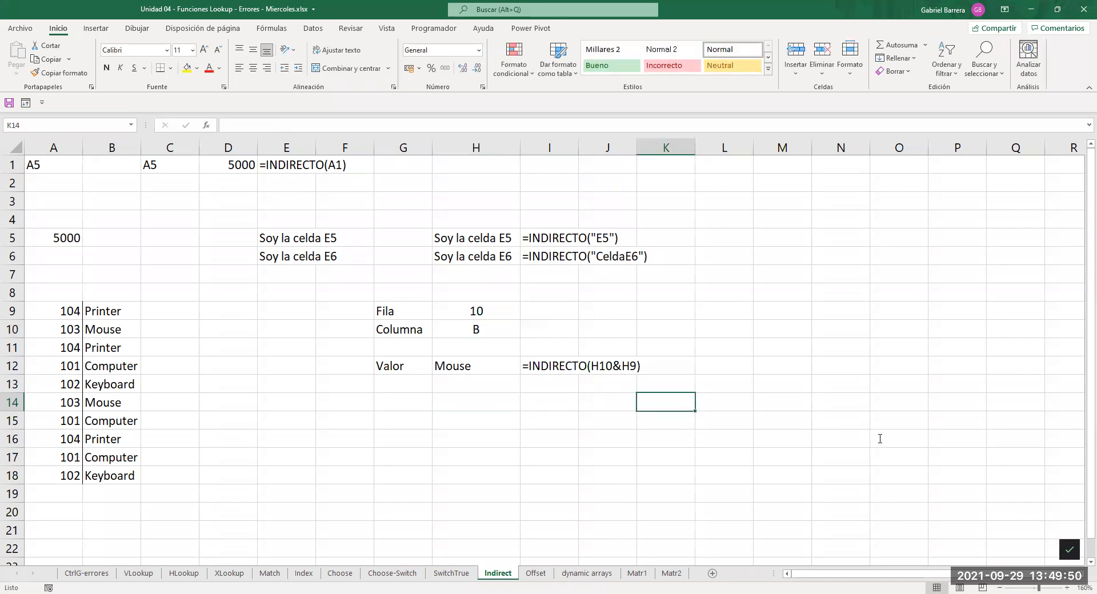
type("Est")
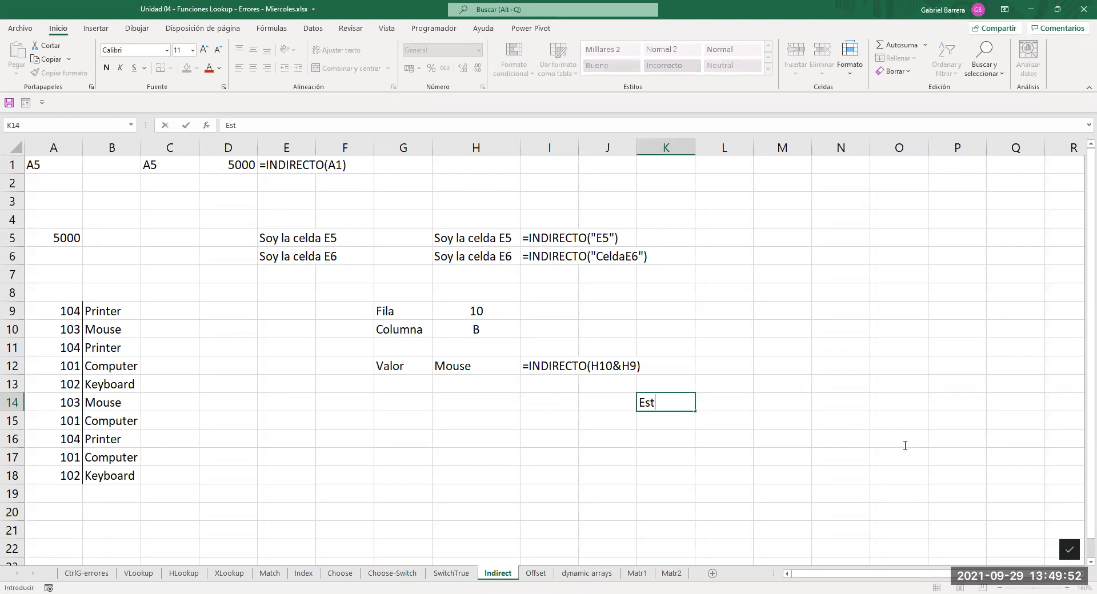
type("ilo A1")
key("Return")
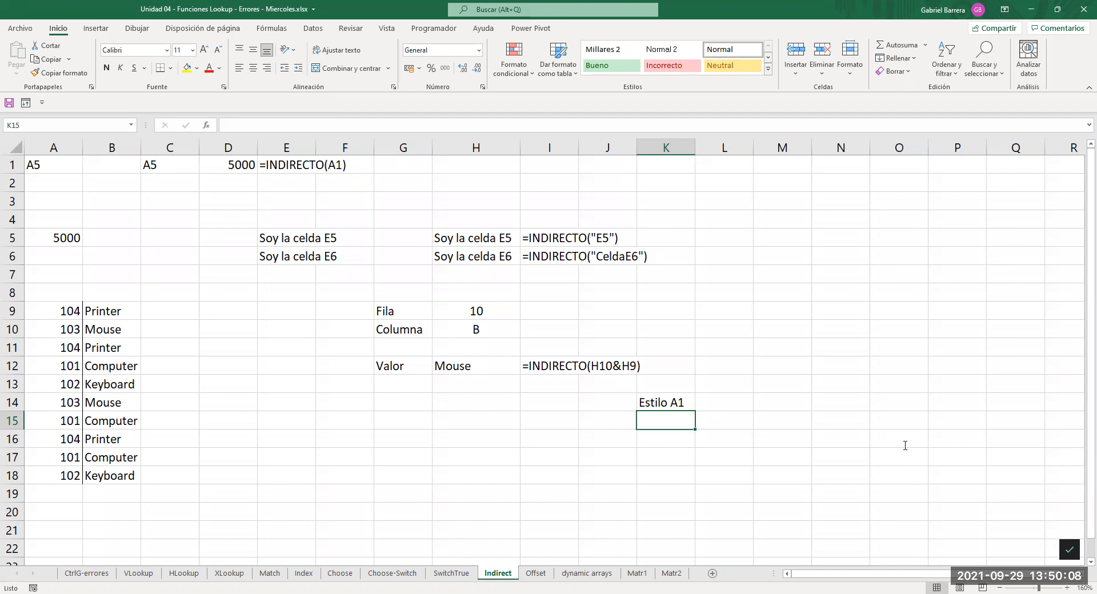
key("Up")
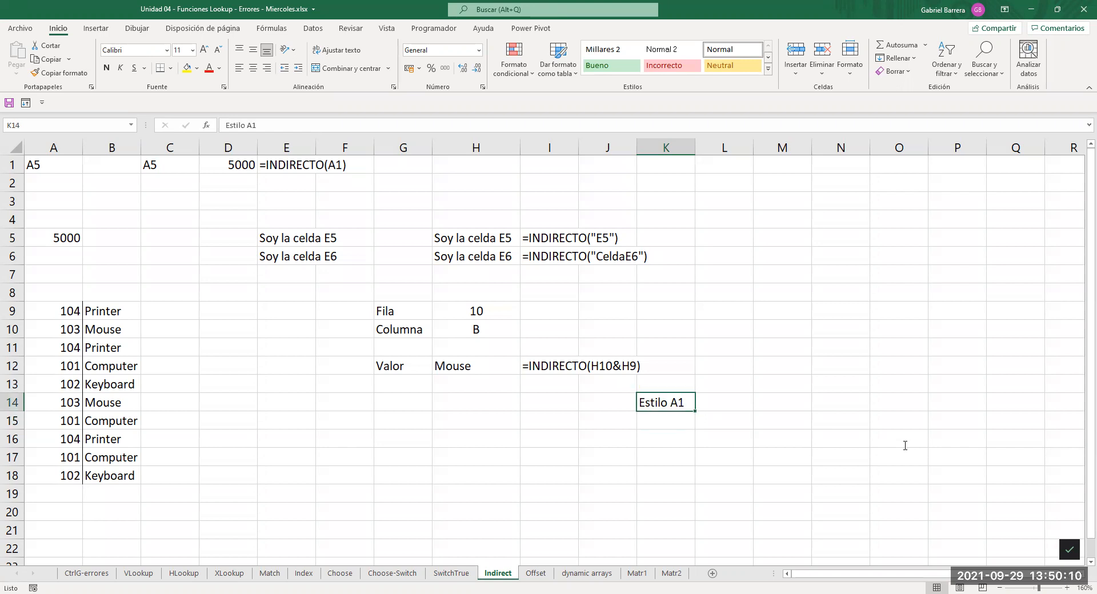
key("Right")
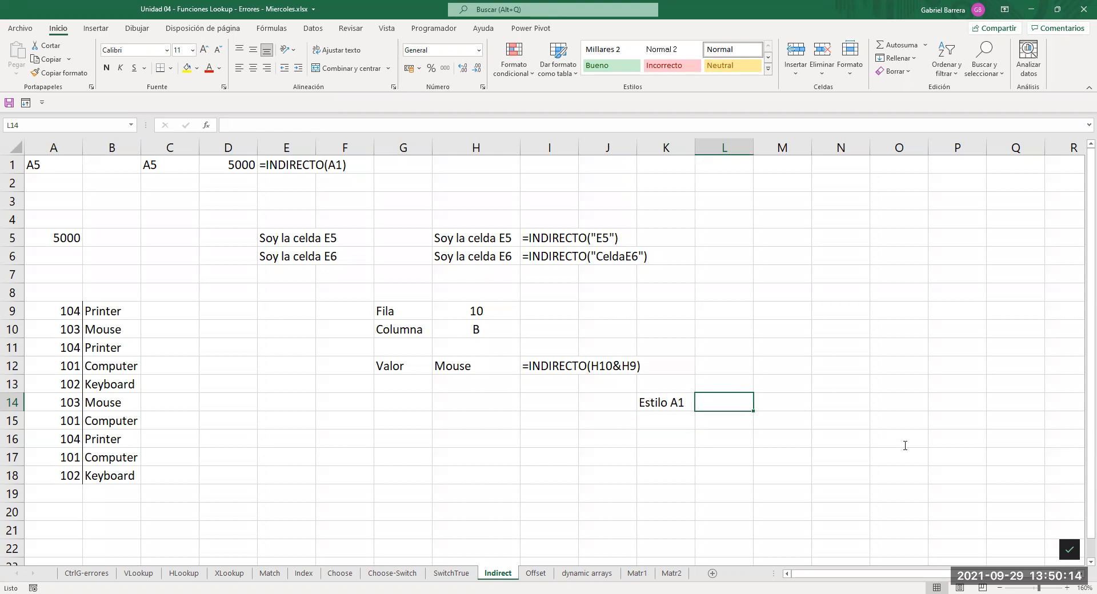
type("E2, H10, AA2")
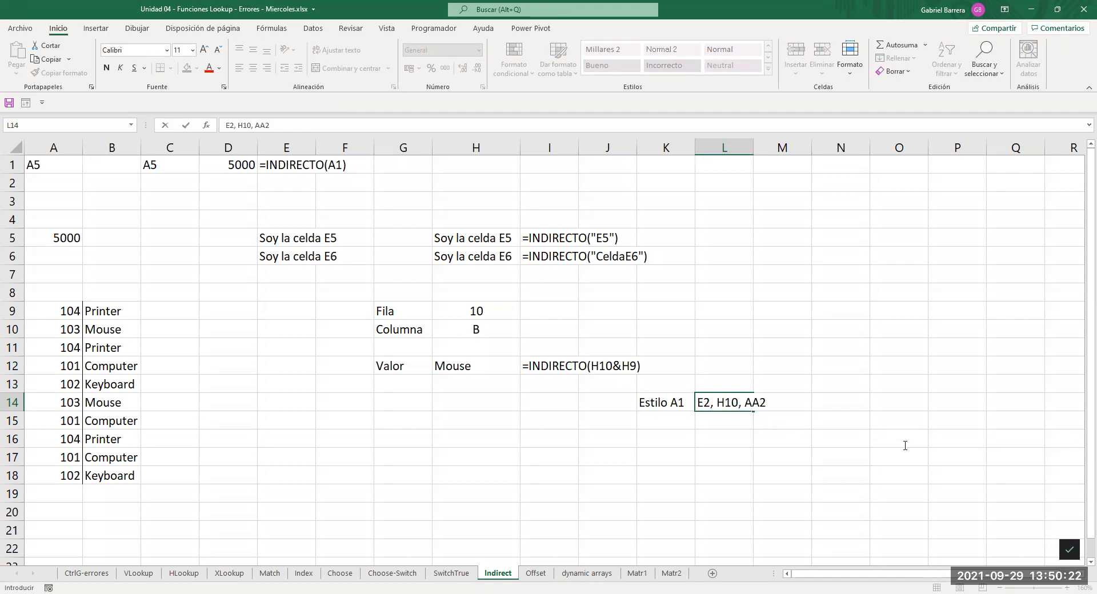
key("Return")
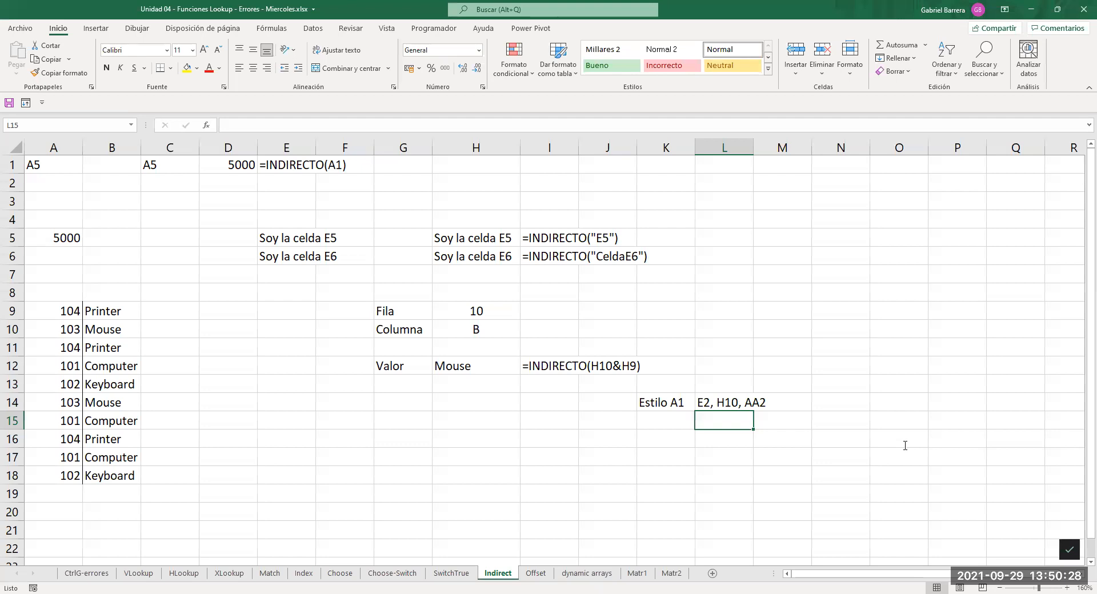
Enter the label "Estilo F1C1" in K15 and fit column K's width to its contents.
key("Left")
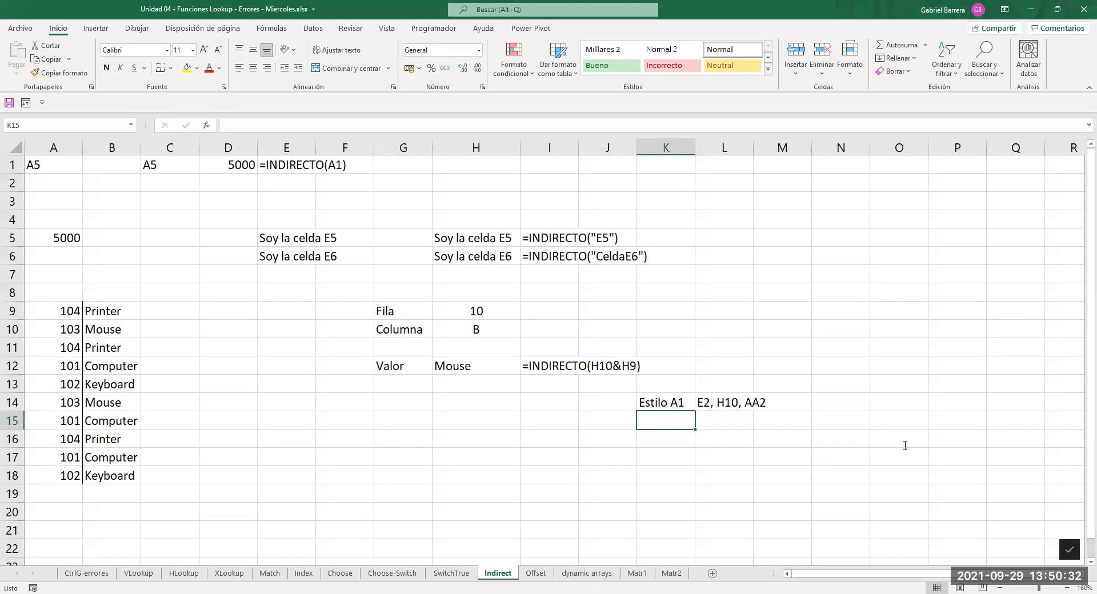
type("Estilo ")
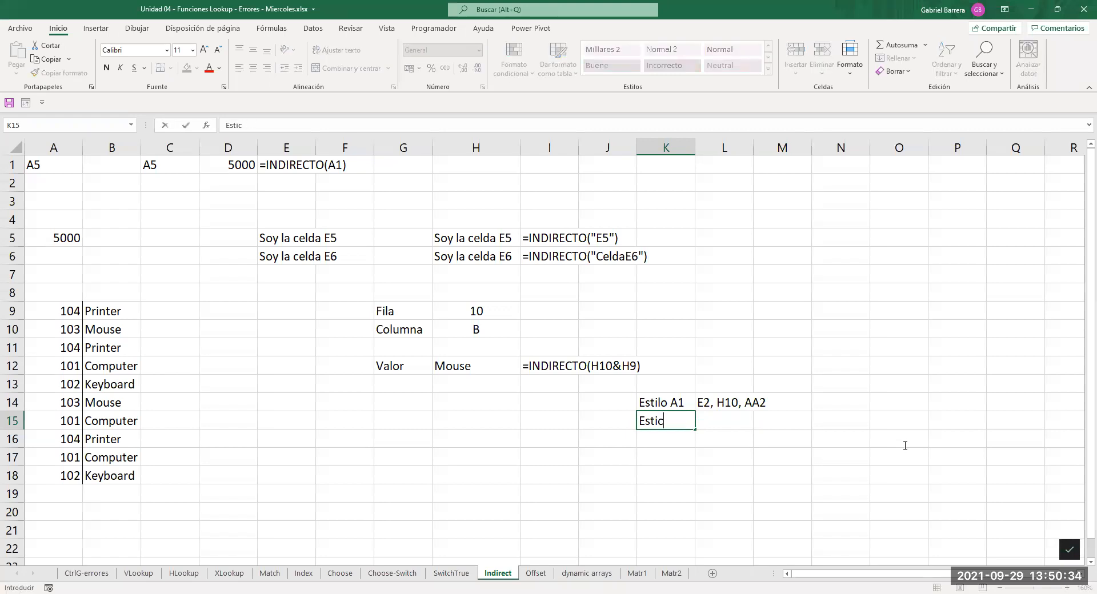
type("F1C1")
key("Return")
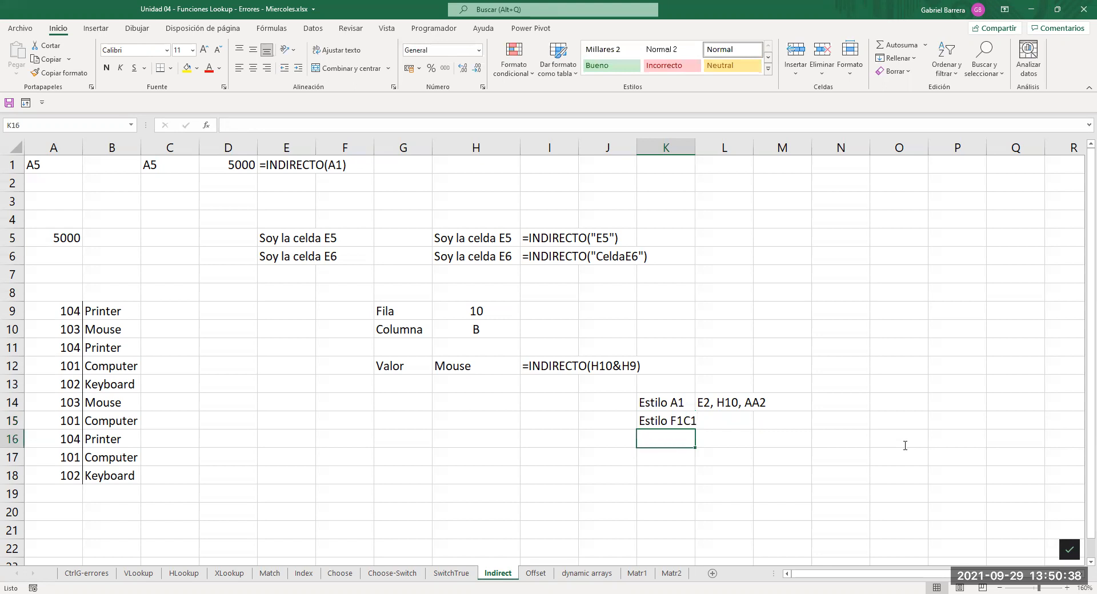
double_click(691, 147)
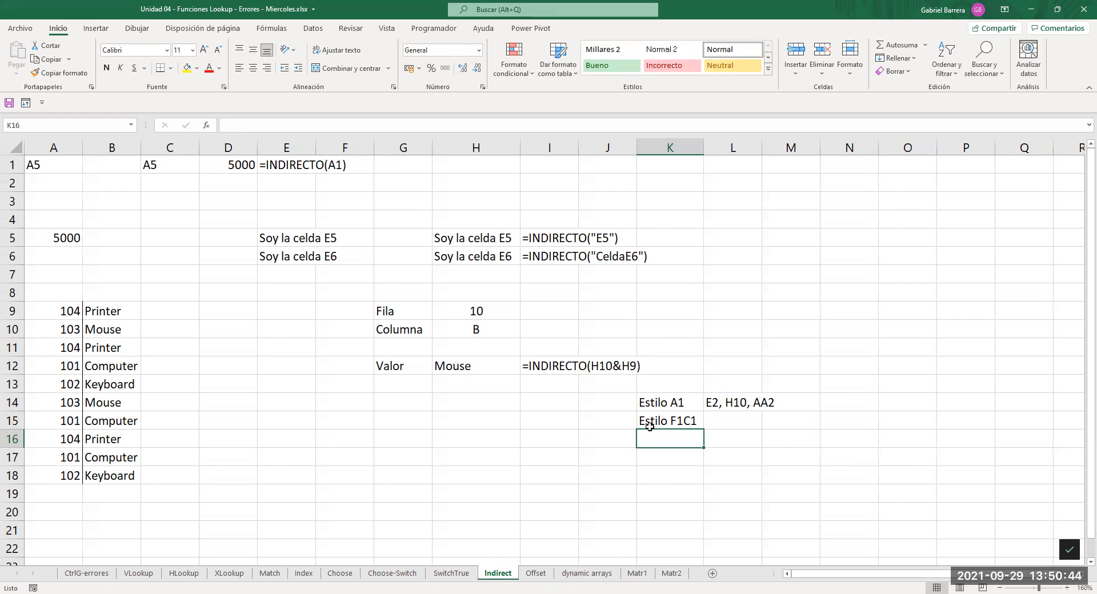
left_click(670, 401)
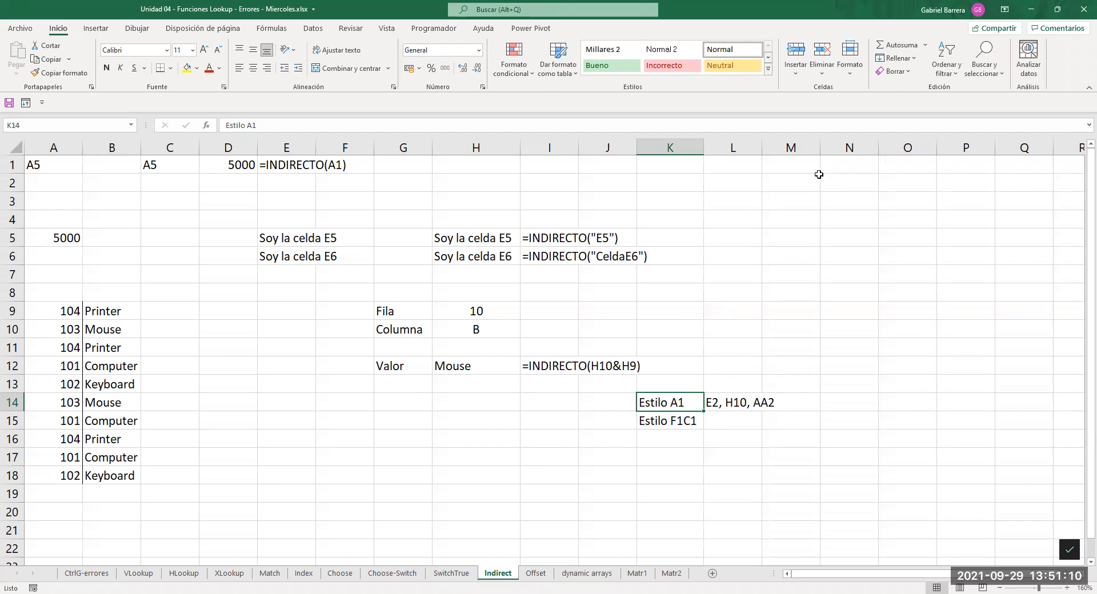
left_click(795, 164)
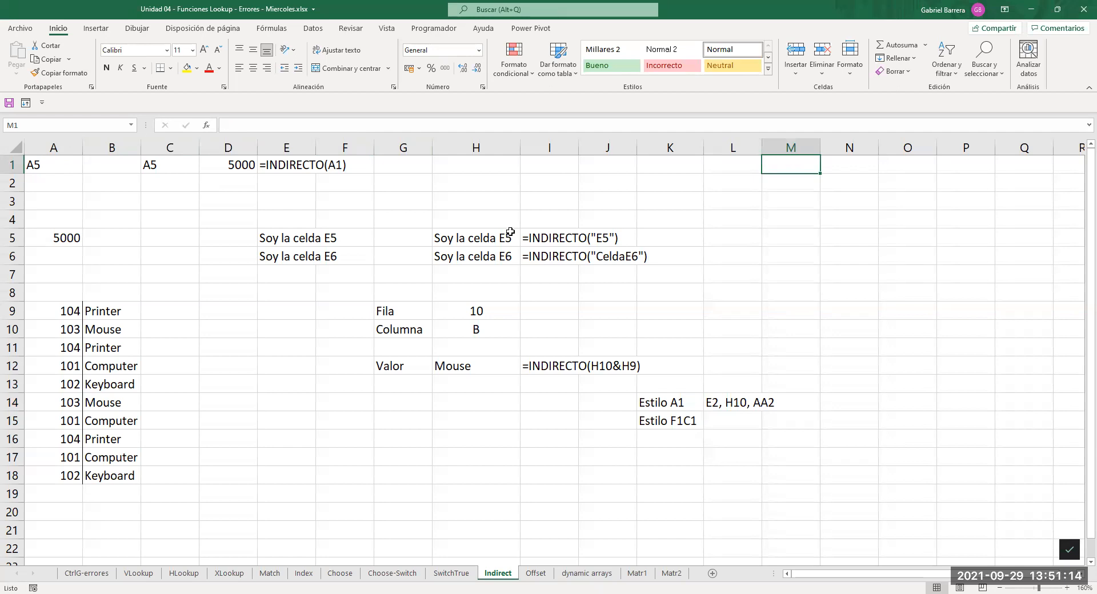
Enter the formula =COLUMNA() in M1 to return that cell's column number.
type("=")
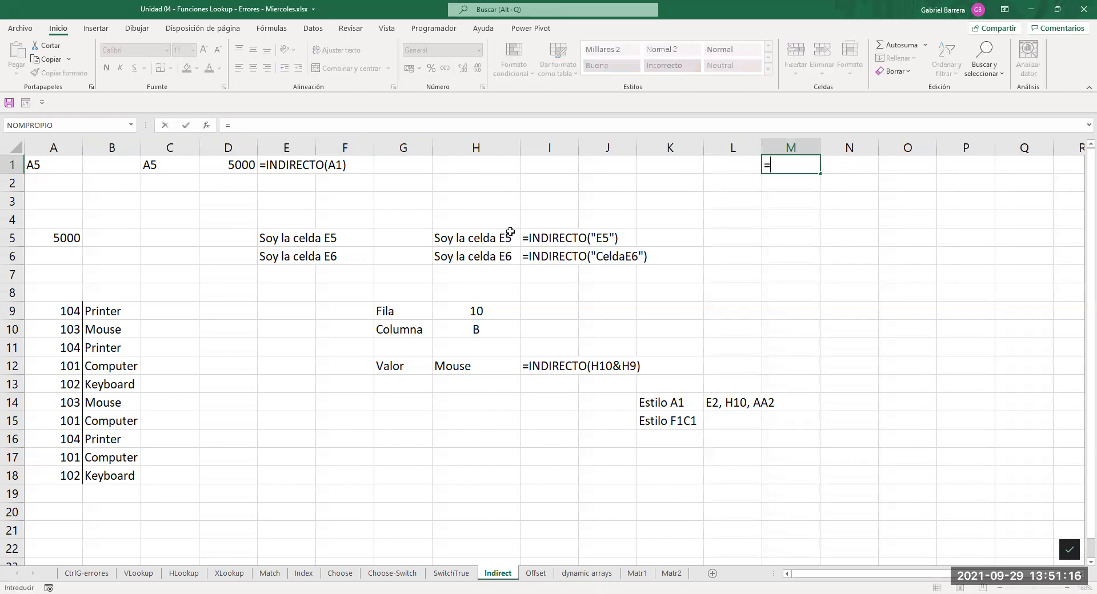
type("COLUMNA(")
key("Return")
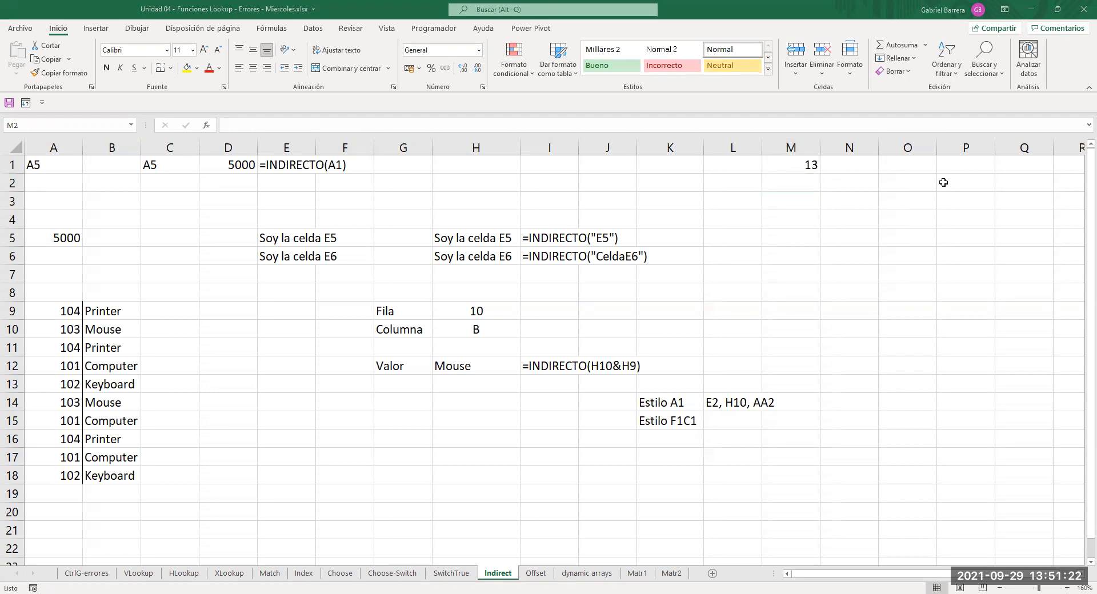
Enter the formula =COLUMNA() in AA1 to return that cell's column number.
key("Up")
key("Right")
key("Right")
key("Right")
key("Right")
key("Right")
key("Right")
key("Right")
key("Right")
key("Right")
key("Right")
key("Right")
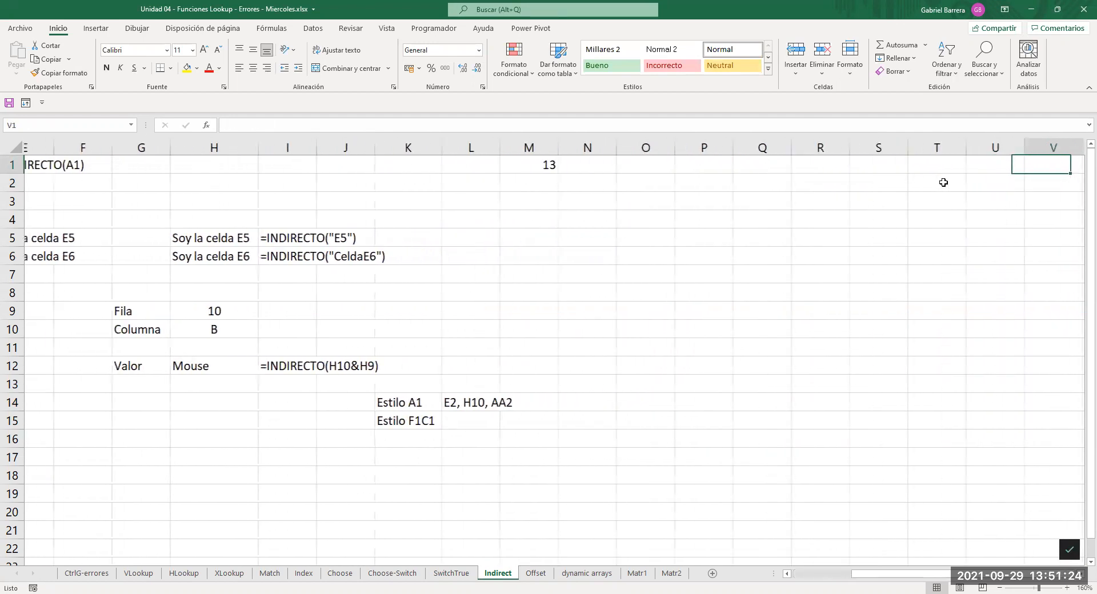
key("Right")
key("Right")
key("Right")
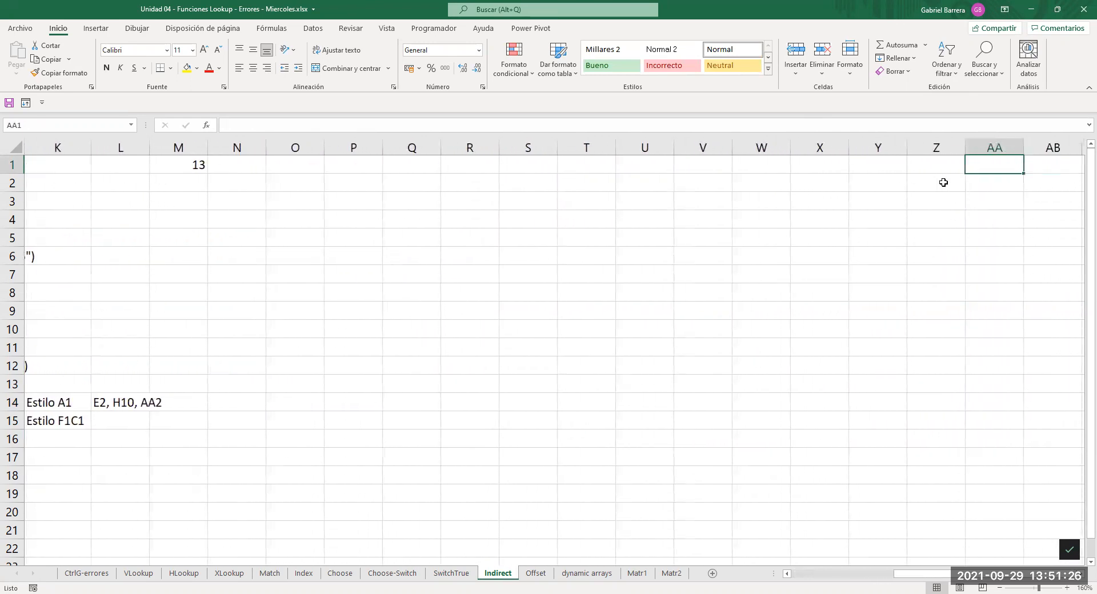
type("=")
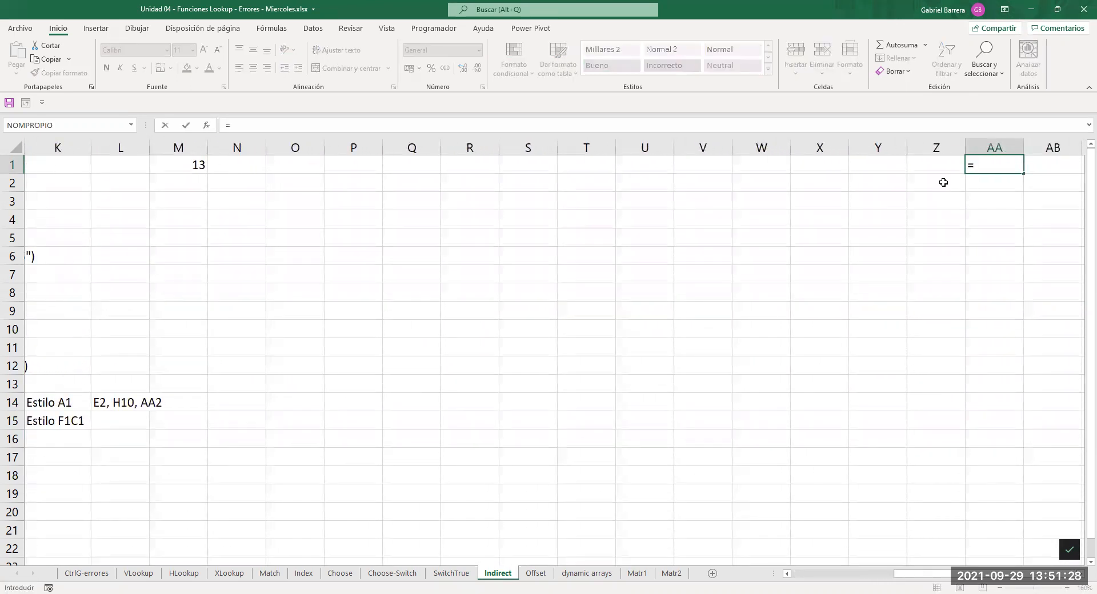
type("COLUMNA()")
key("ctrl+Return")
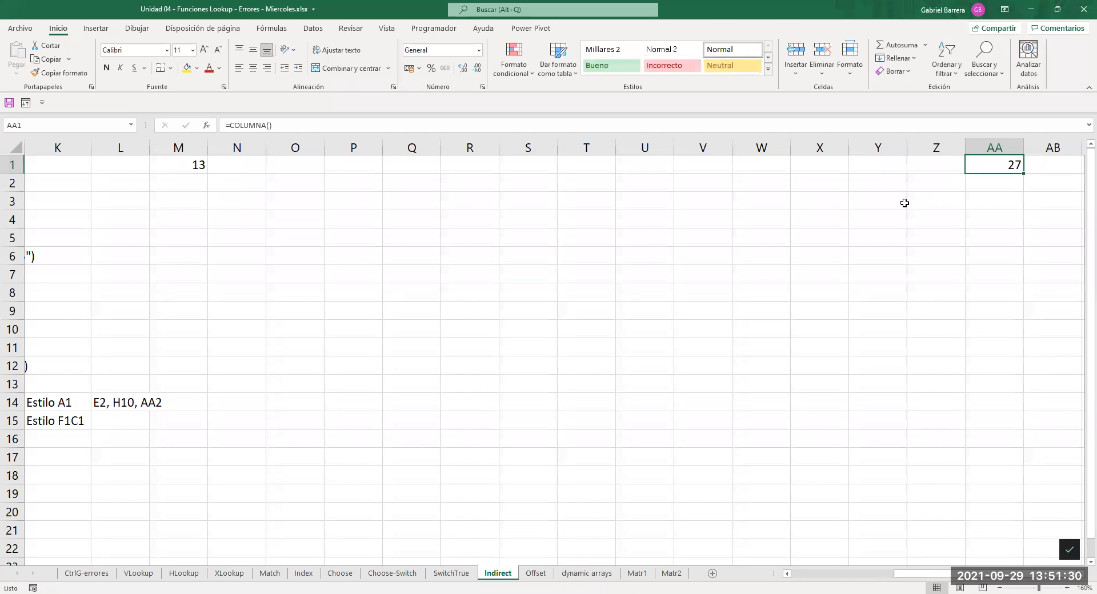
Enter the example references "F2C4, F10C7, F2C27" in L15 beside the "Estilo F1C1" label.
scroll(903, 203, "left", 5)
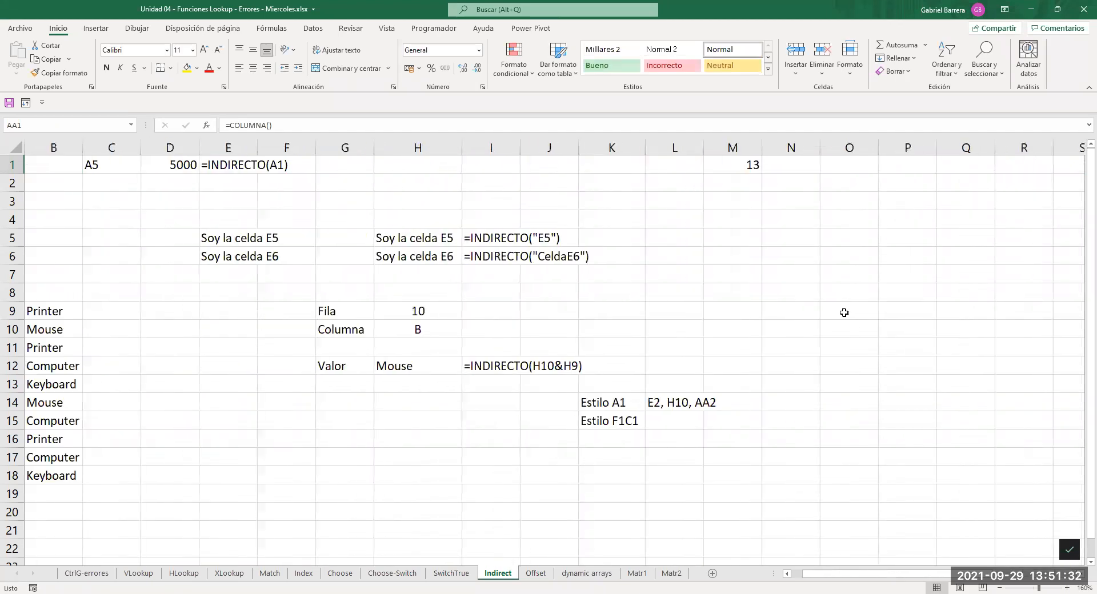
left_click(666, 419)
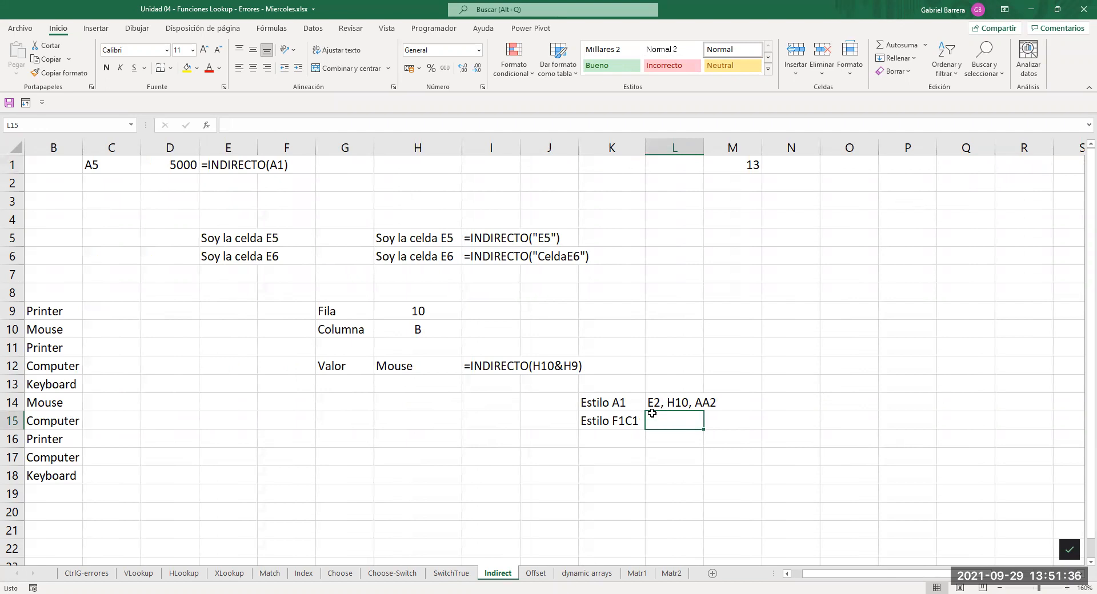
left_click(226, 164)
left_click(228, 182)
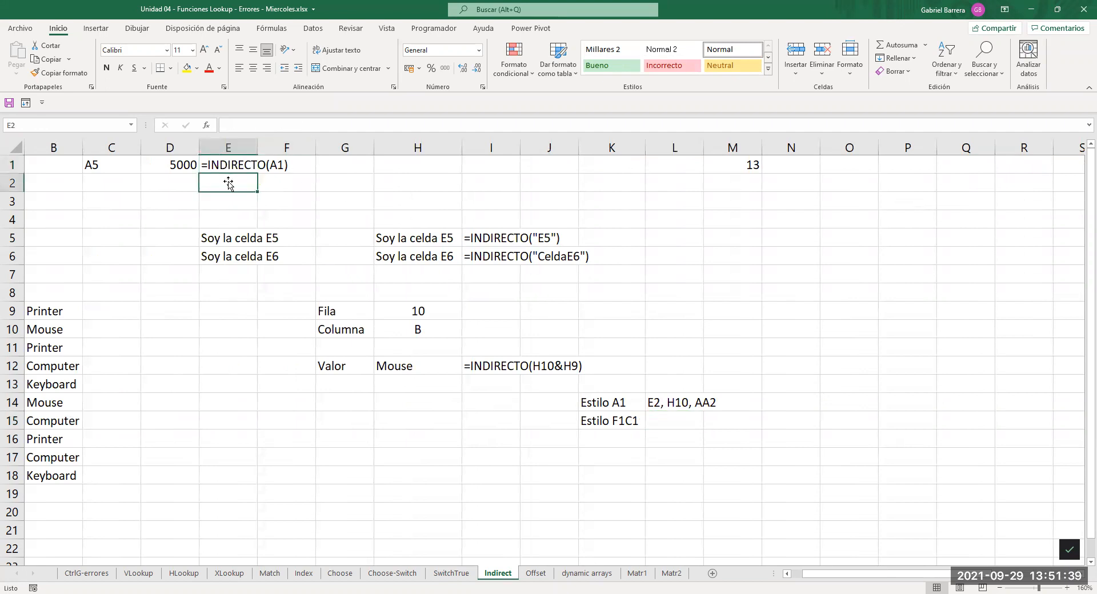
left_click(661, 423)
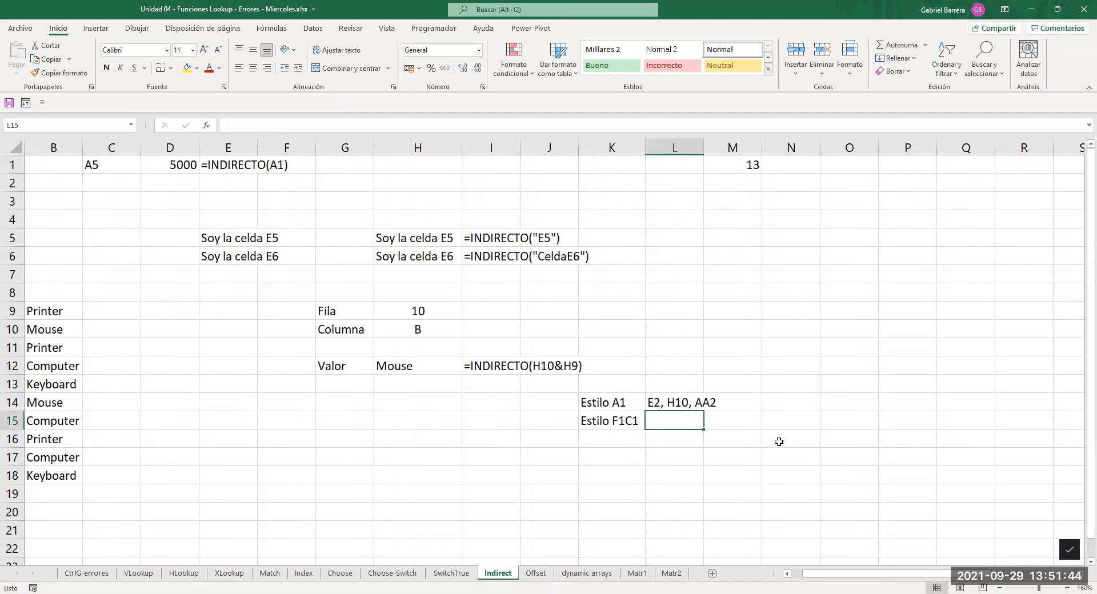
type("F2")
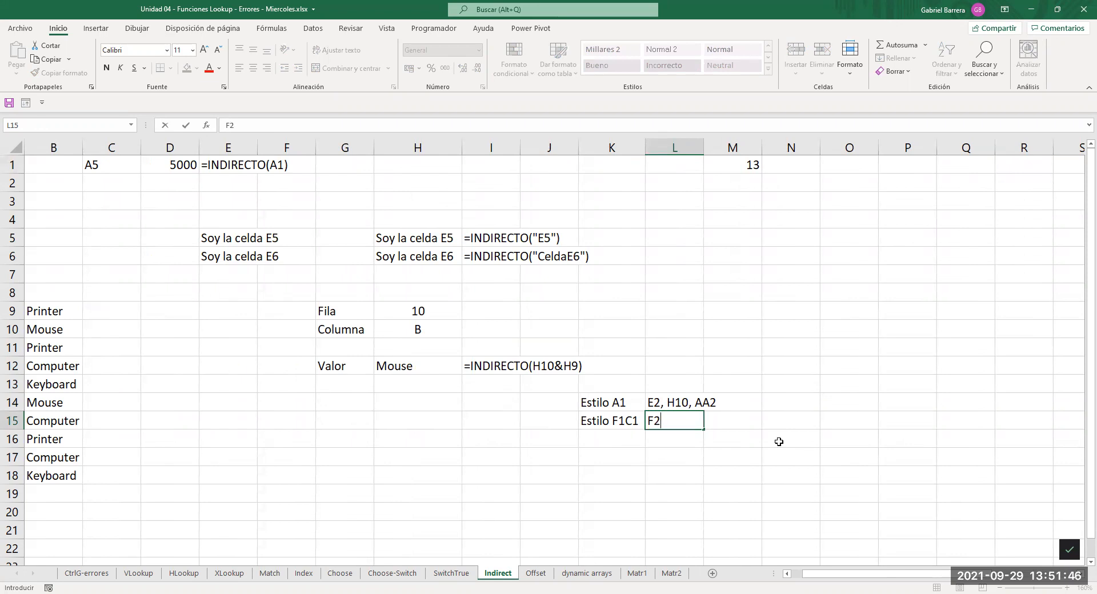
type("C4,")
type("F1")
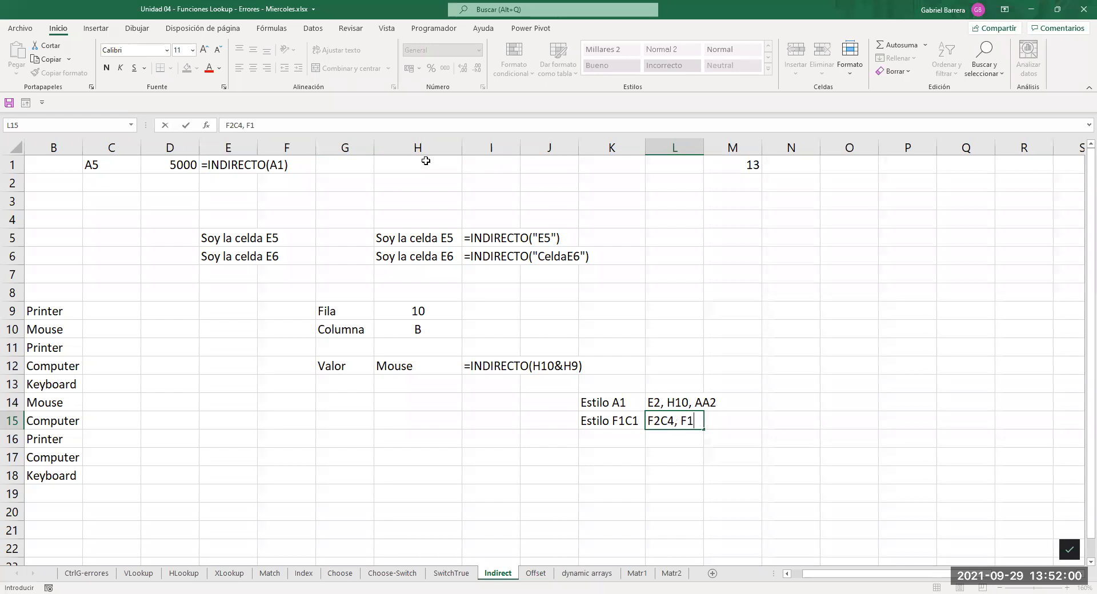
type("0C7, F2C27")
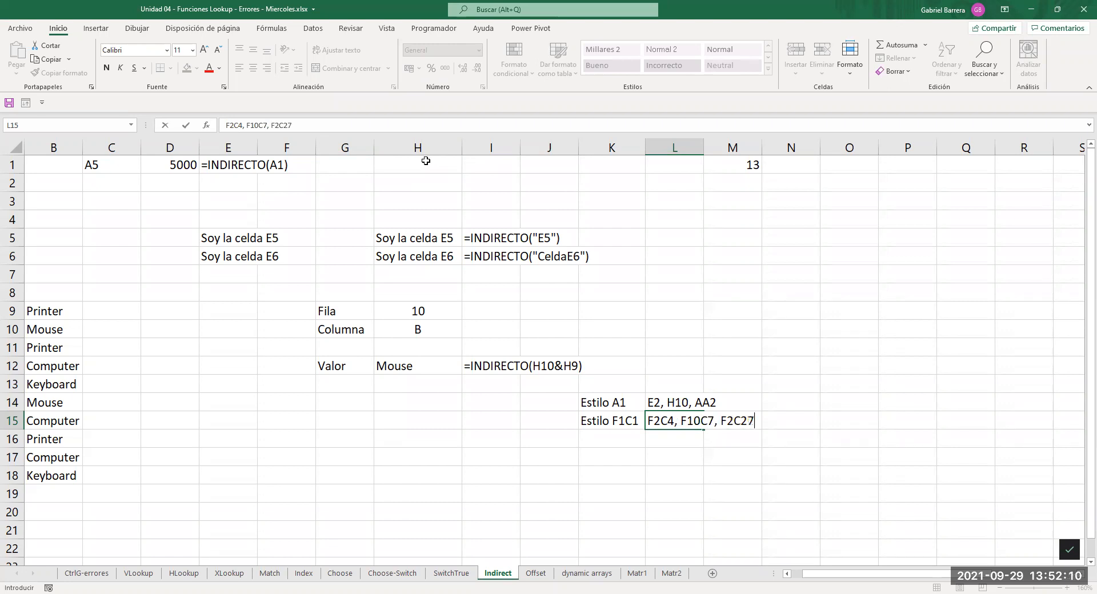
key("Return")
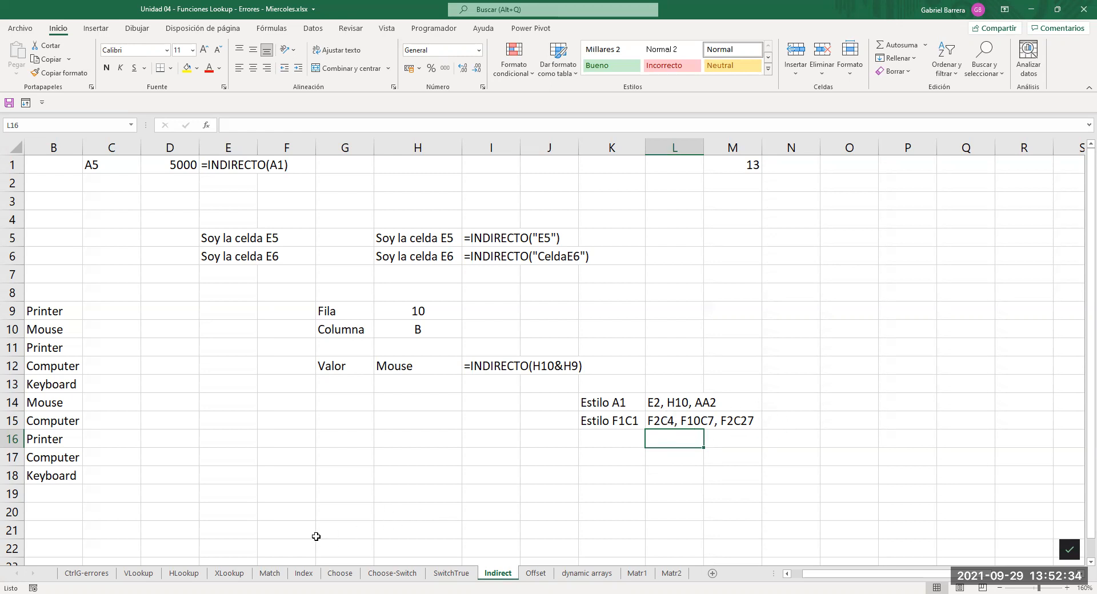
Review the COINCIDIR formula in H9 of the Match sheet and return to the Indirect sheet.
left_click(269, 574)
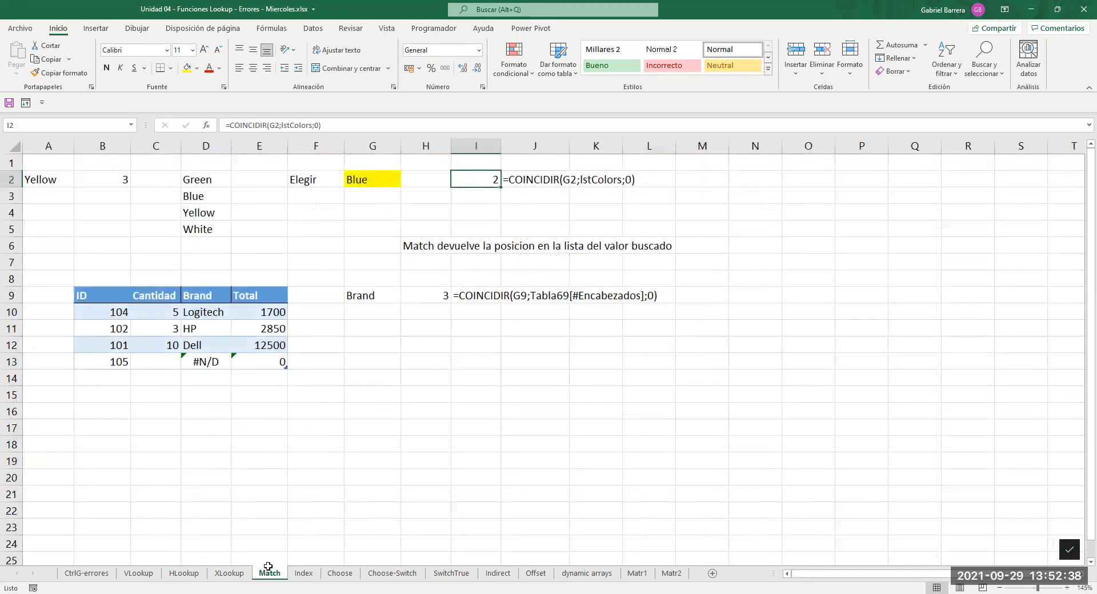
left_click(416, 301)
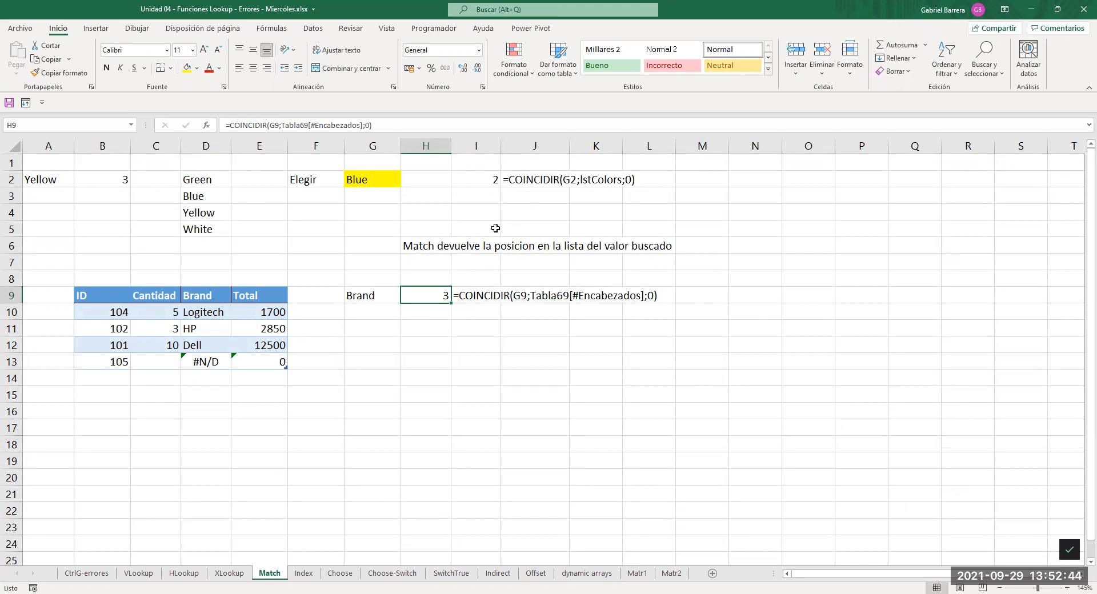
left_click(496, 573)
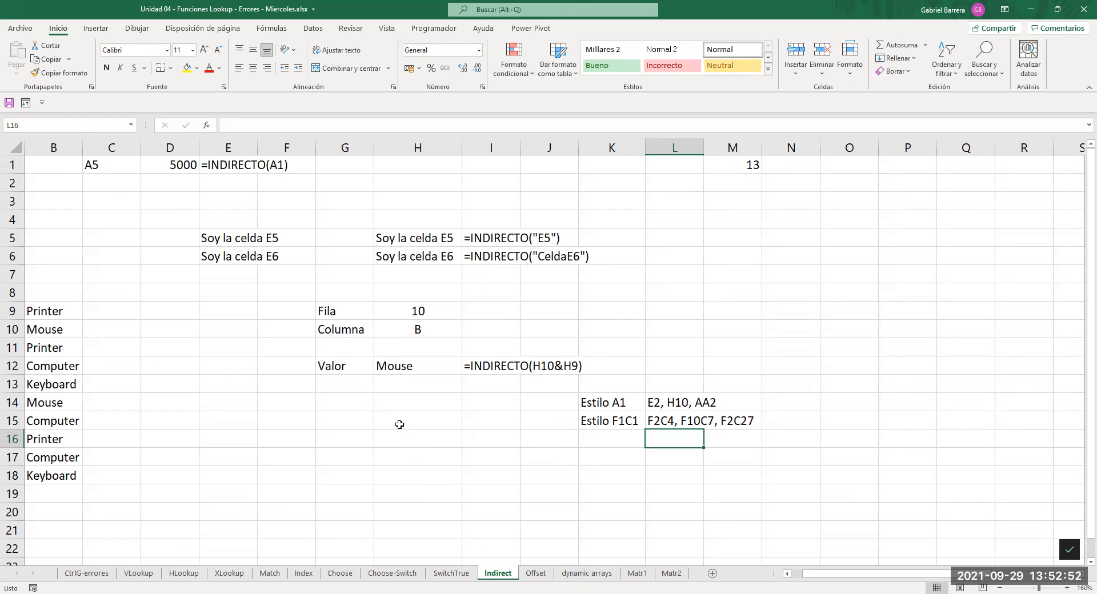
Enter the labels "Fila" in G17 and "Columna" in G18.
left_click(344, 454)
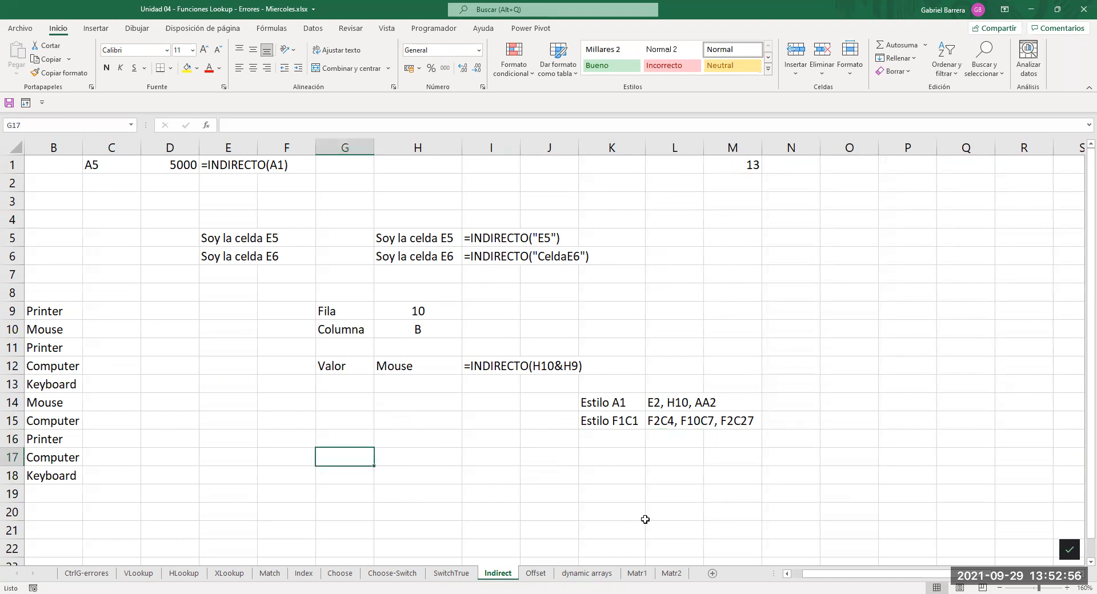
type("Fila")
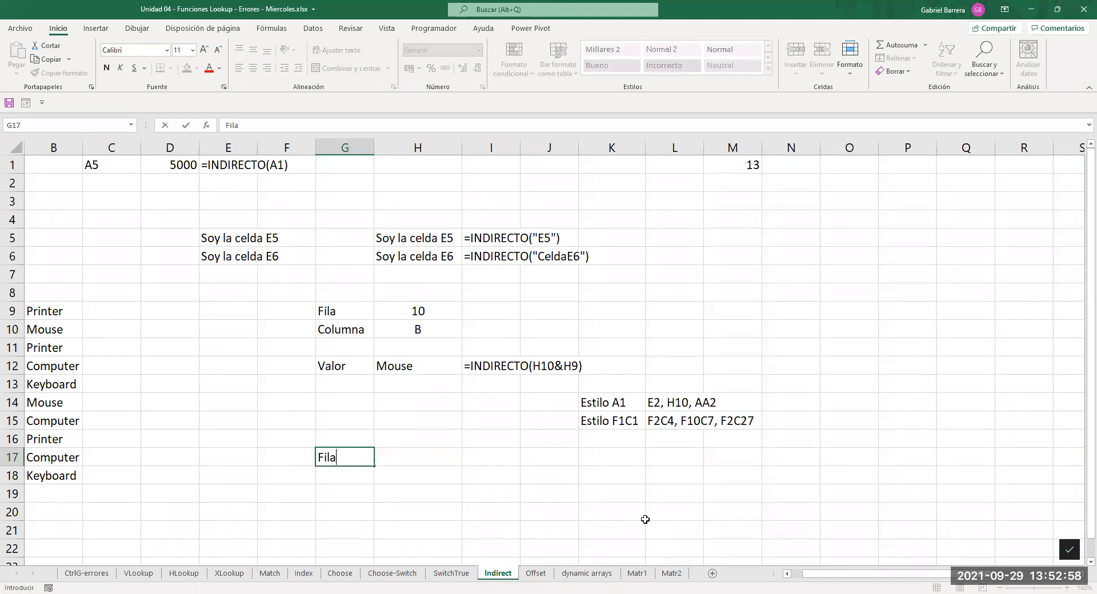
key("Return")
type("Columna")
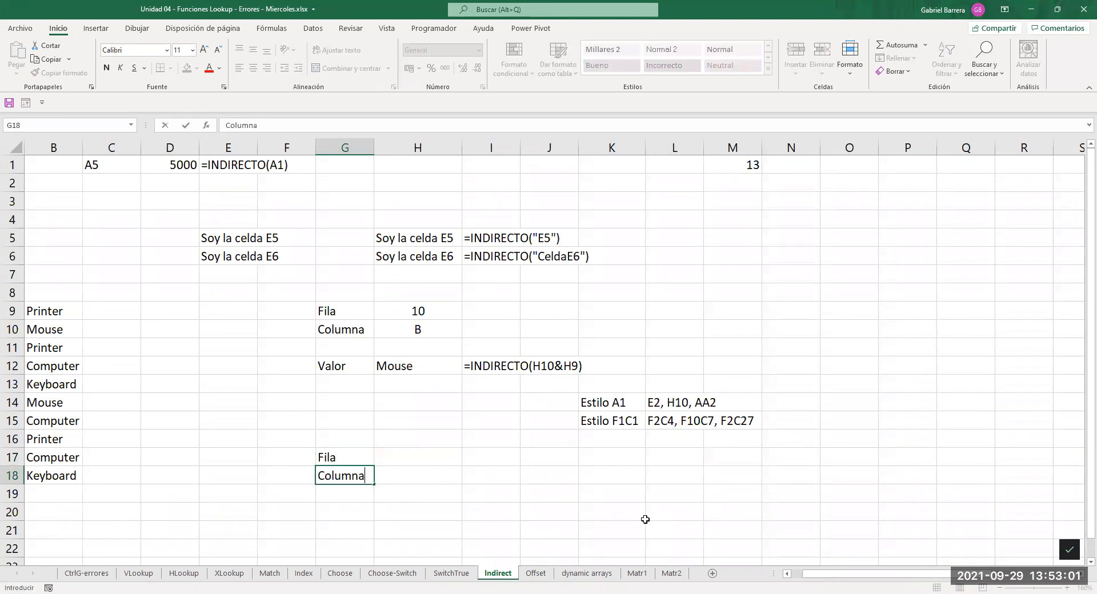
Enter the row number 10 in H17 and the column number 2 in H18.
key("Up")
key("Right")
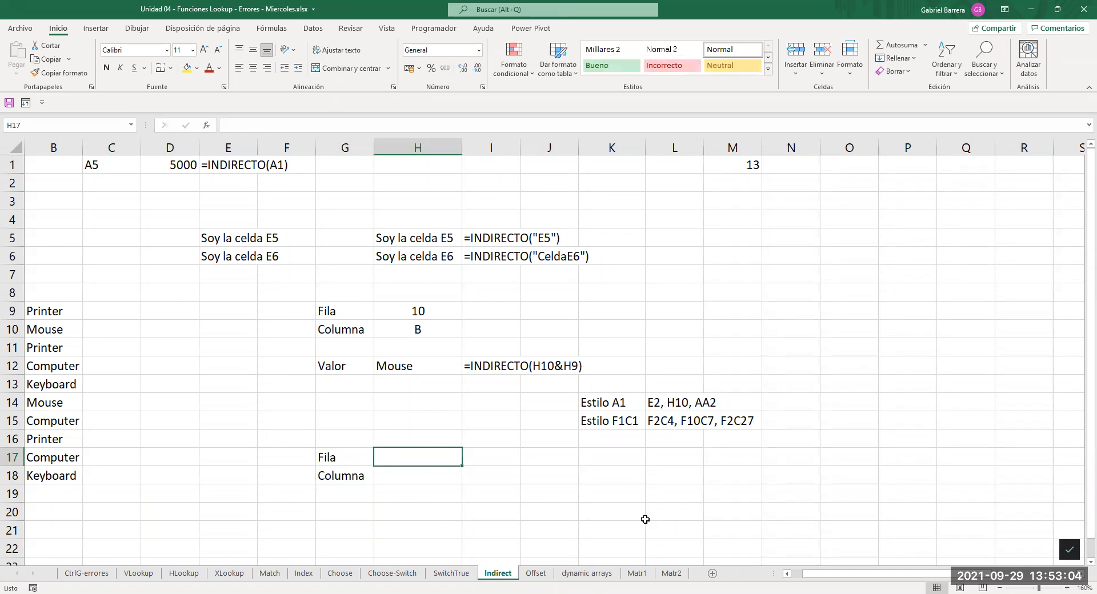
type("10")
key("Return")
type("2")
key("Return")
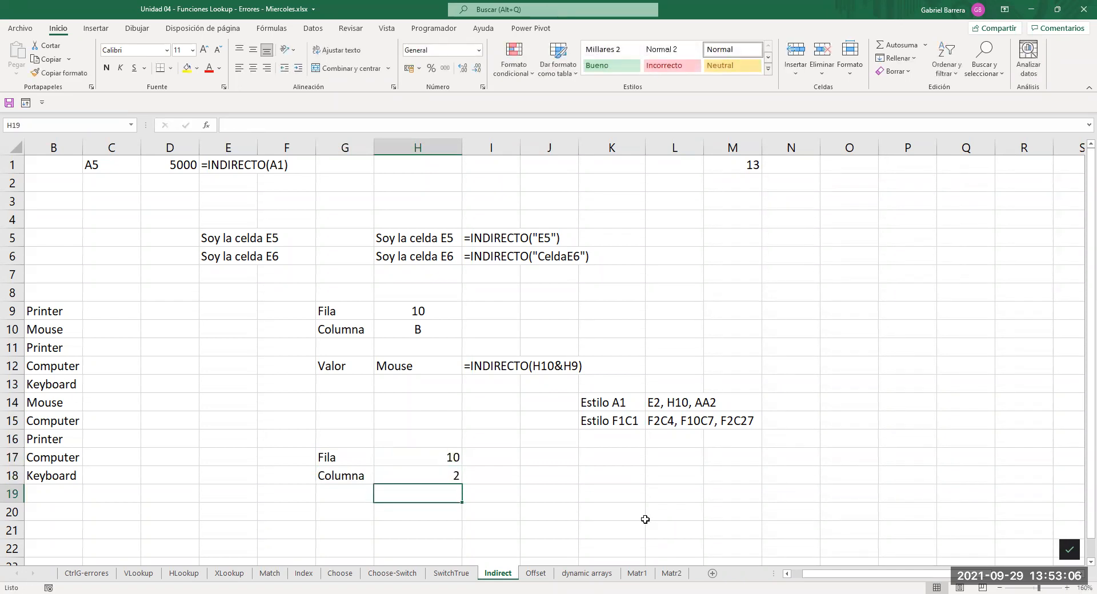
Enter the label "Valor" in G20, below the new row and column entries.
scroll(645, 519, "left", 1)
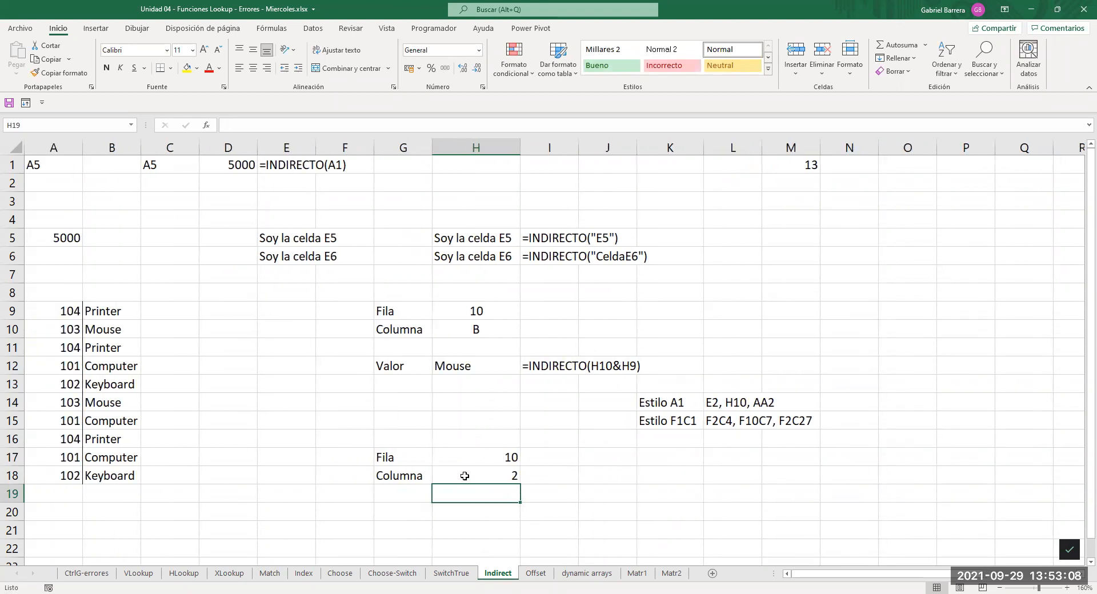
left_click_drag(483, 331, 485, 312)
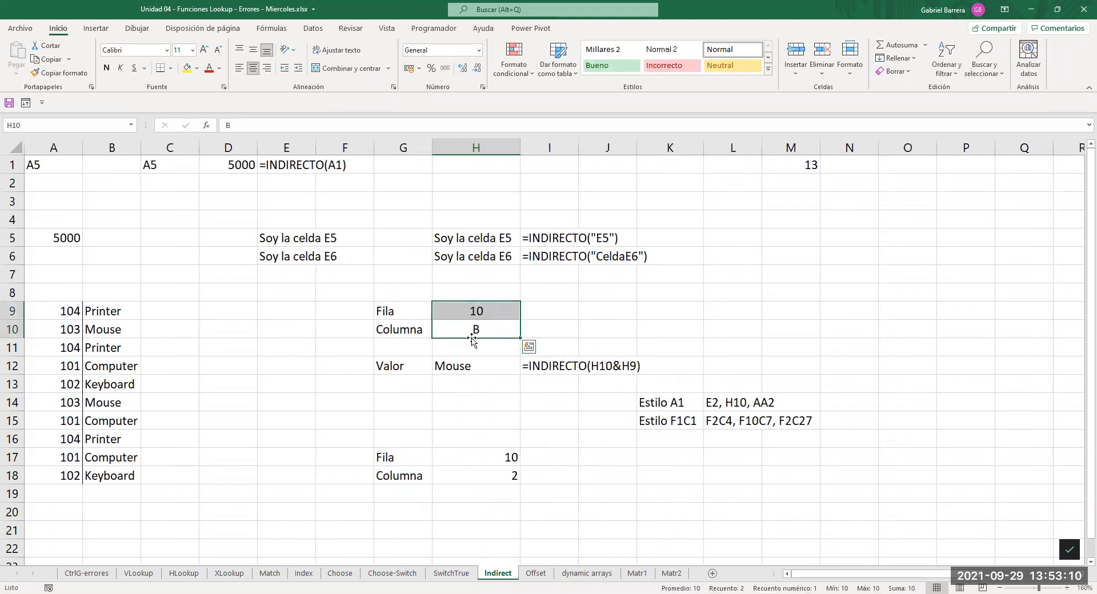
left_click(394, 512)
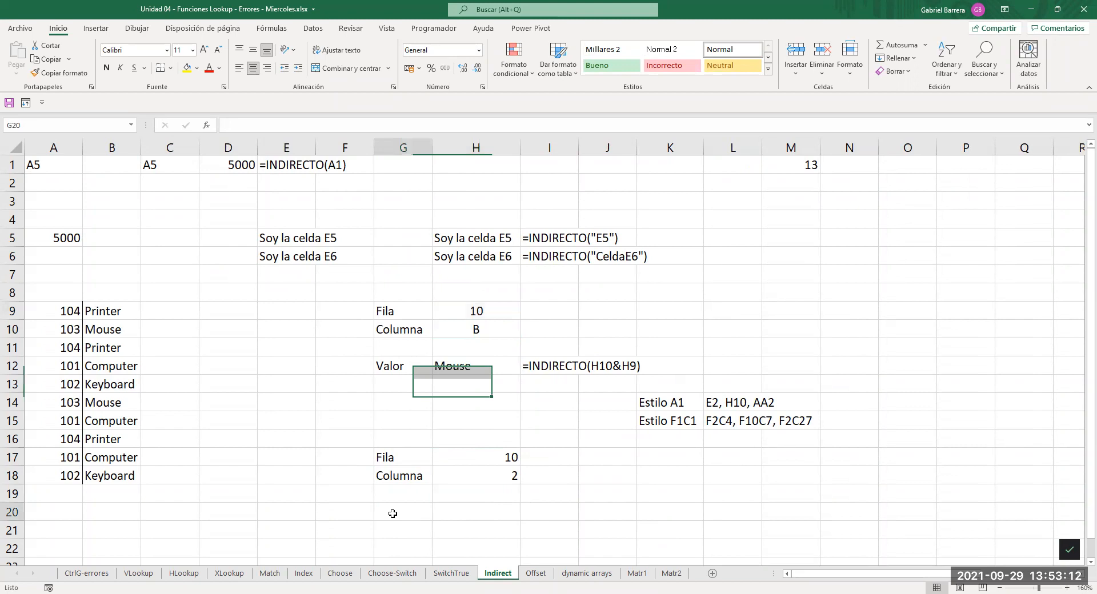
type("Valor")
key("Return")
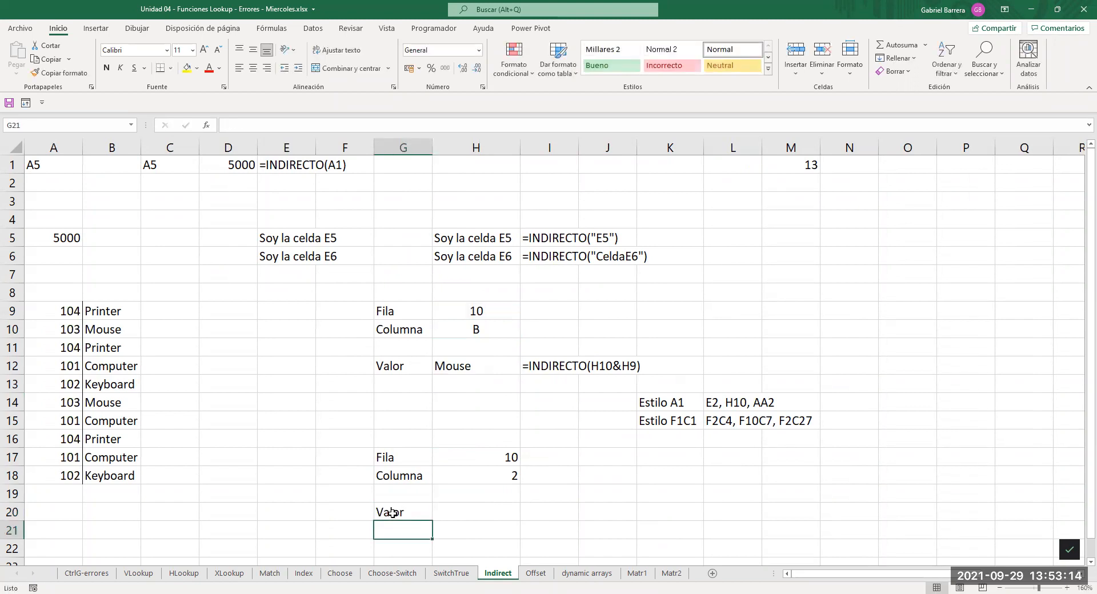
Enter the formula =INDIRECTO("F"&H17&"C"&H18;FALSO) in H20 to look up the cell using an F1C1-style reference.
key("Up")
key("Right")
type("=")
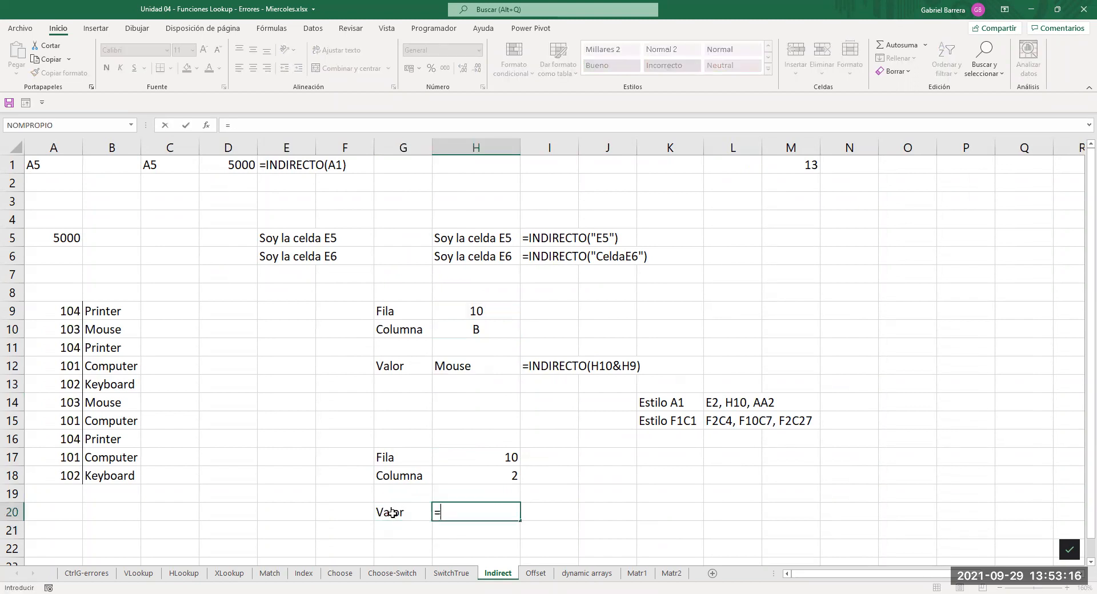
type("ind")
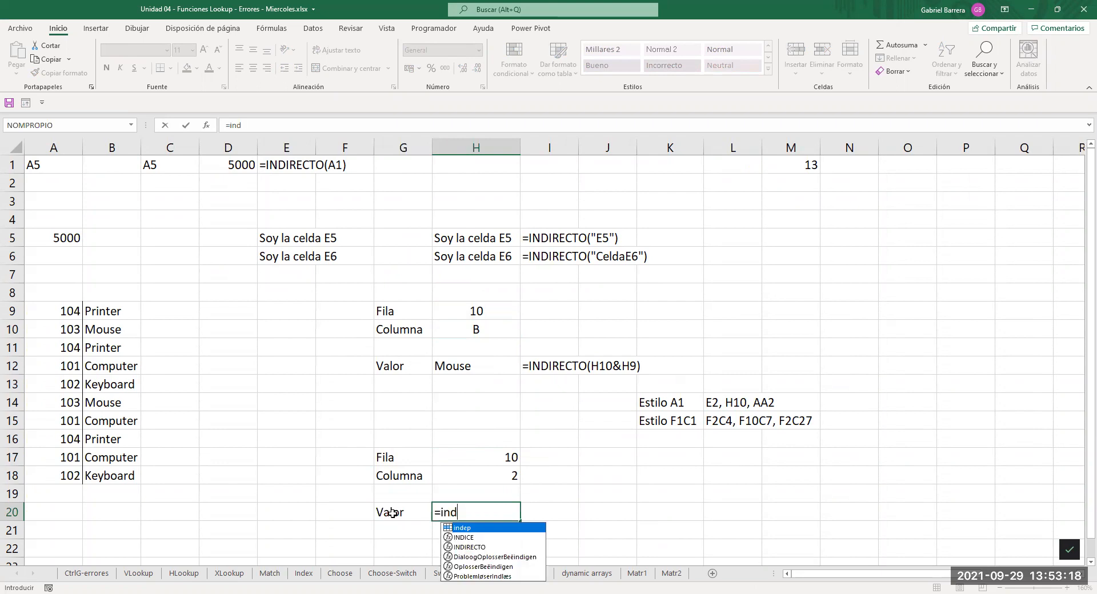
key("Down")
key("Down")
key("Tab")
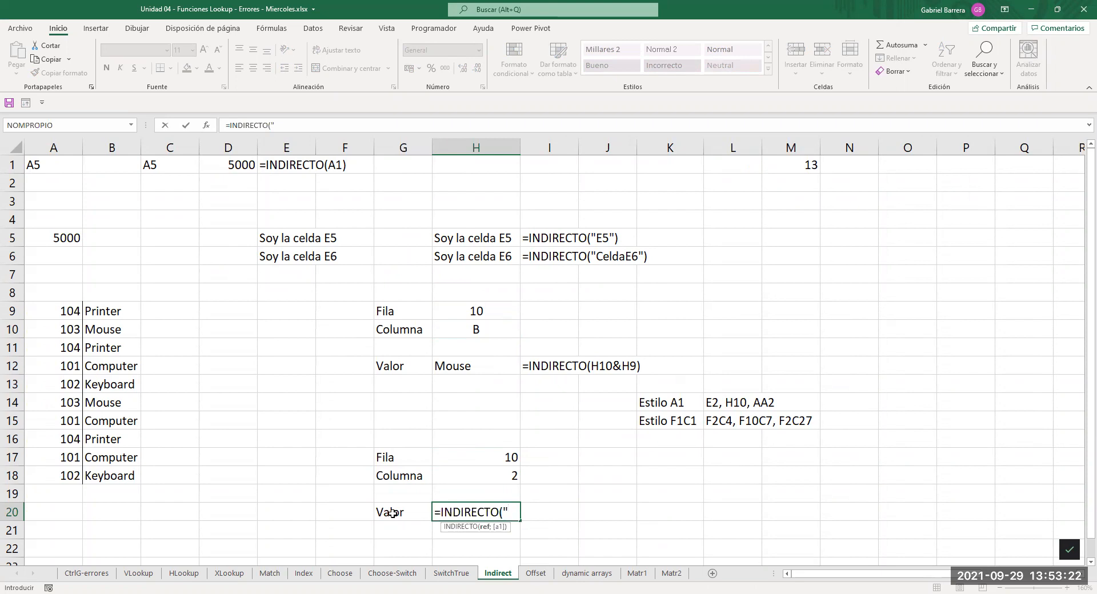
type("\"")
key("BackSpace")
type("&")
left_click(466, 456)
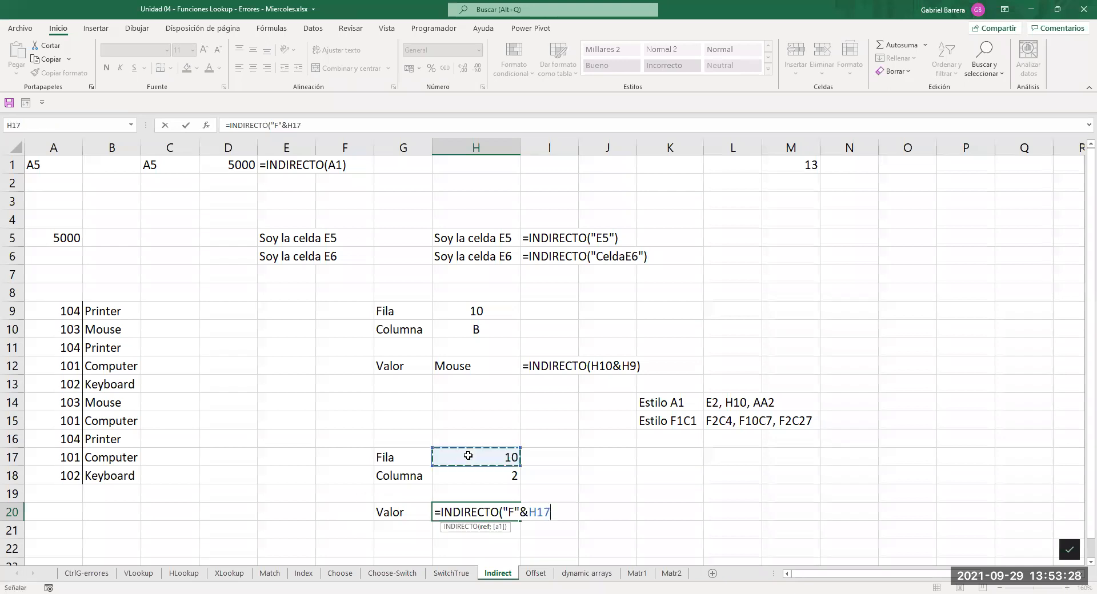
type("&\"C\"")
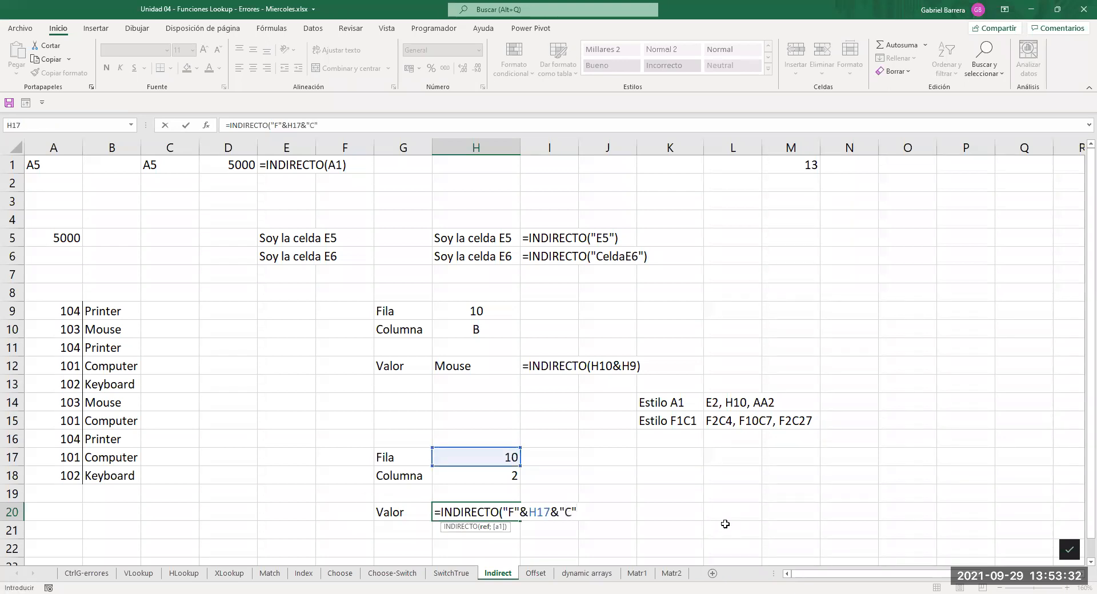
type("&")
left_click(509, 478)
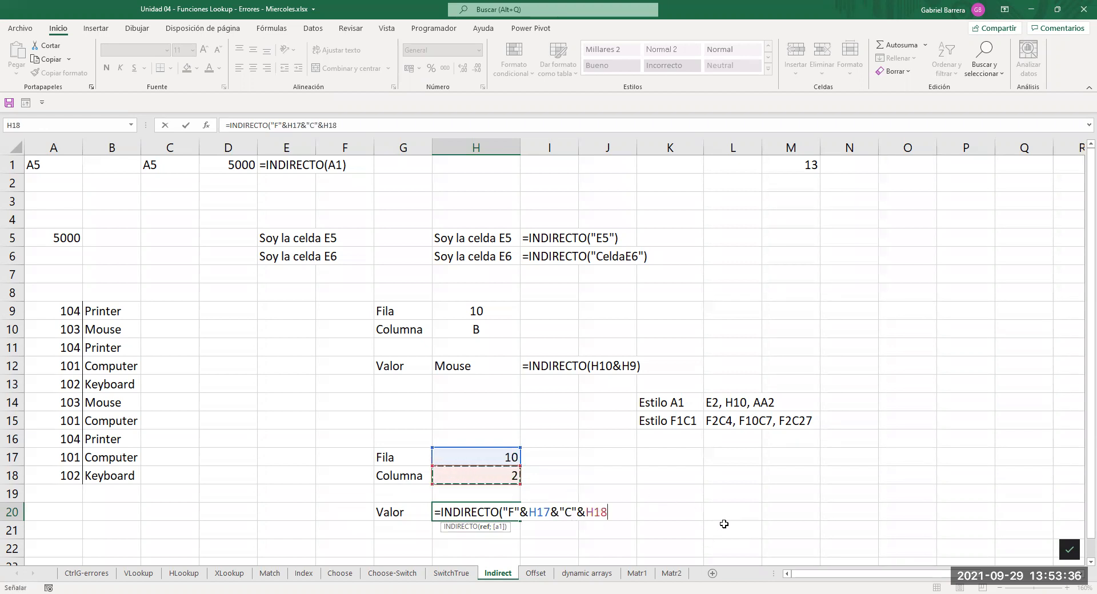
type(";")
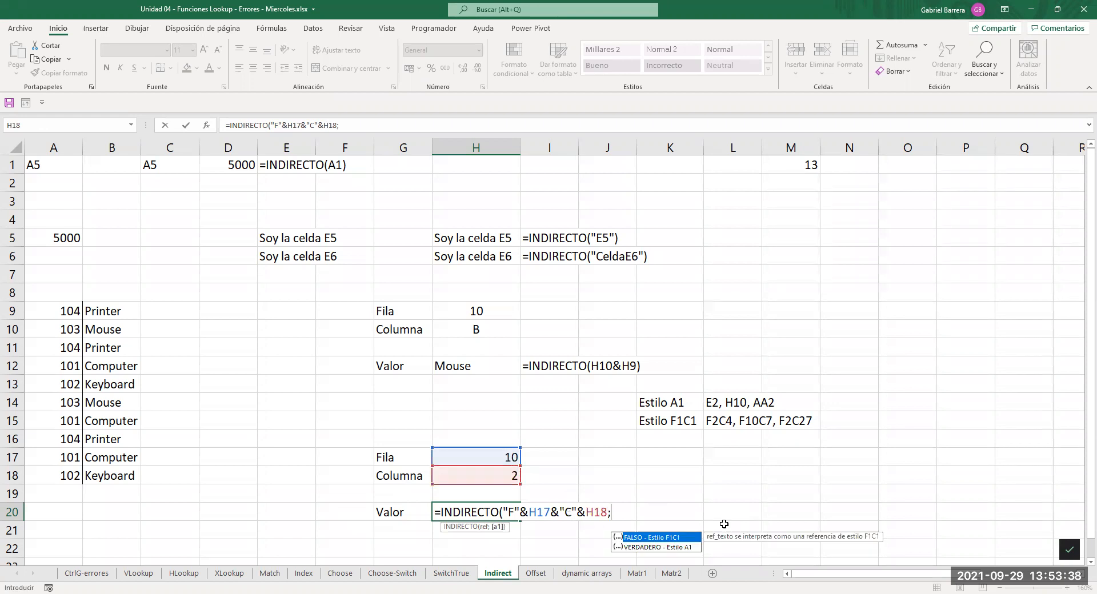
key("Tab")
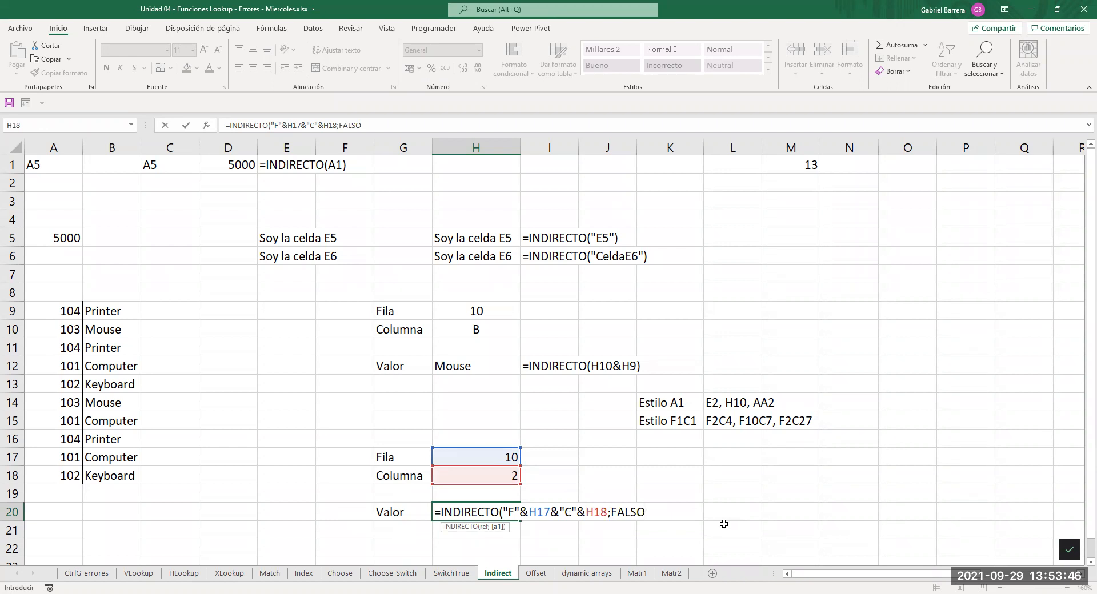
key("Return")
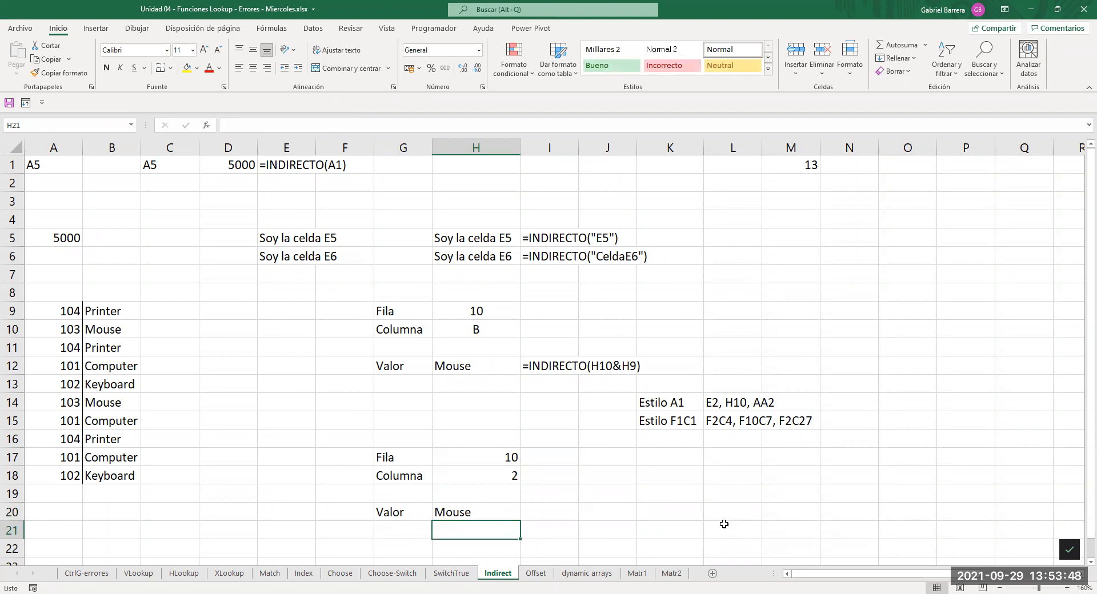
Copy the formula-text cell I12 into I20 to display the INDIRECTO formula of H20.
left_click(552, 367)
key("ctrl+c")
left_click(558, 512)
key("ctrl+v")
key("Escape")
left_click(495, 474)
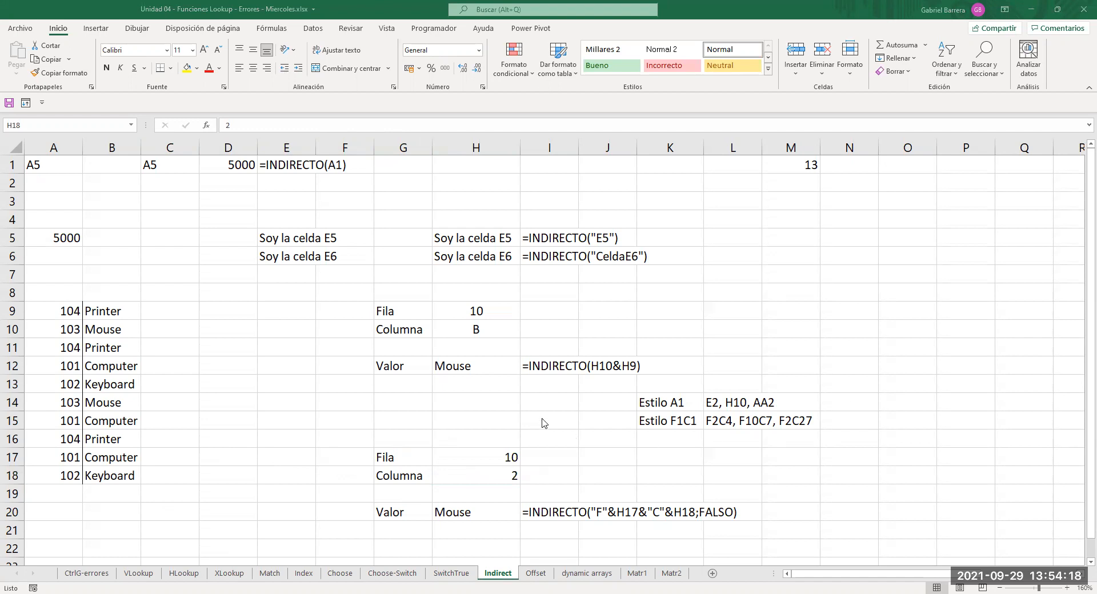
left_click(585, 419)
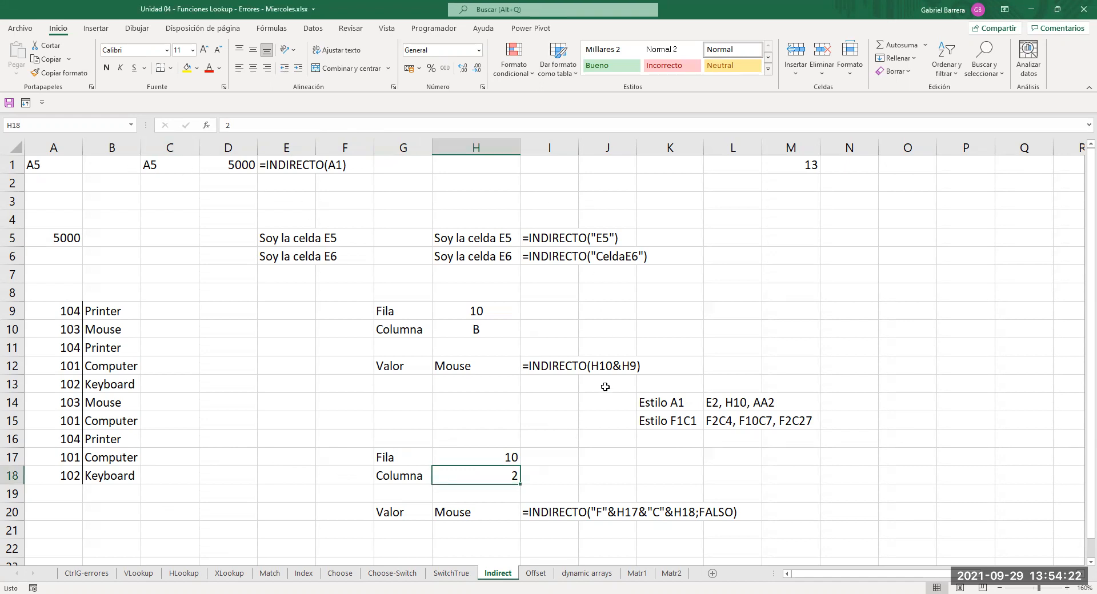
Highlight the reference-style notes in K14:M15 with yellow fill and save the workbook.
left_click_drag(681, 402, 826, 432)
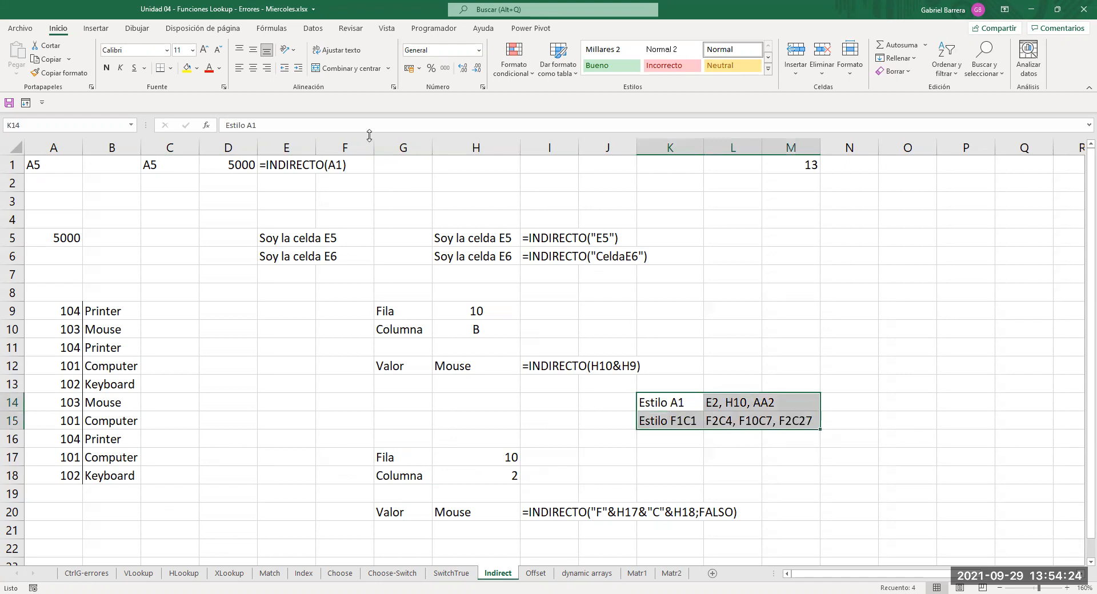
left_click(189, 69)
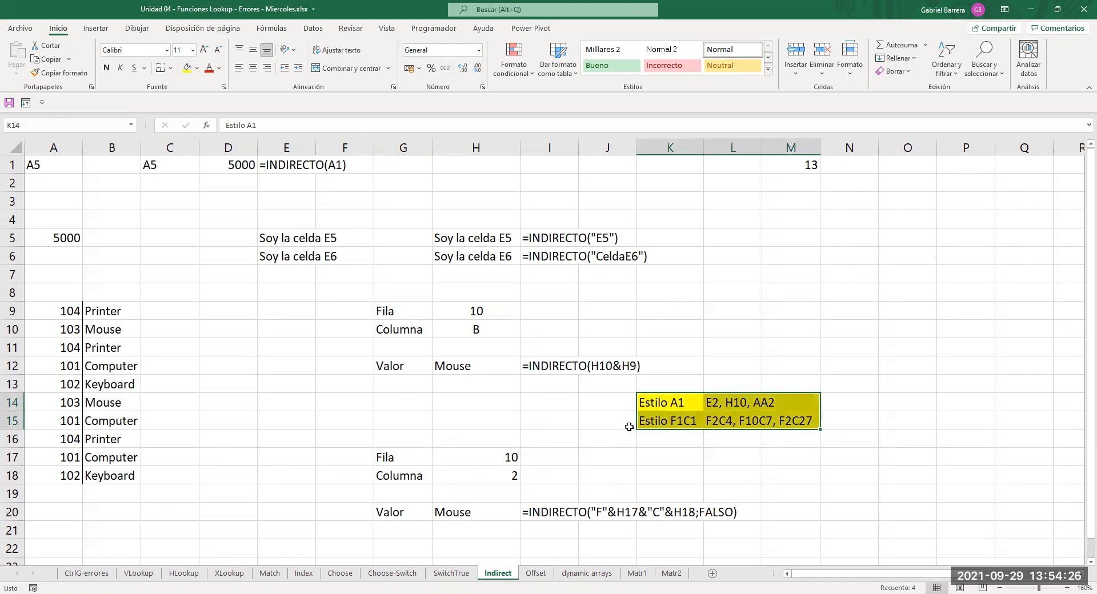
left_click(629, 426)
left_click(540, 405)
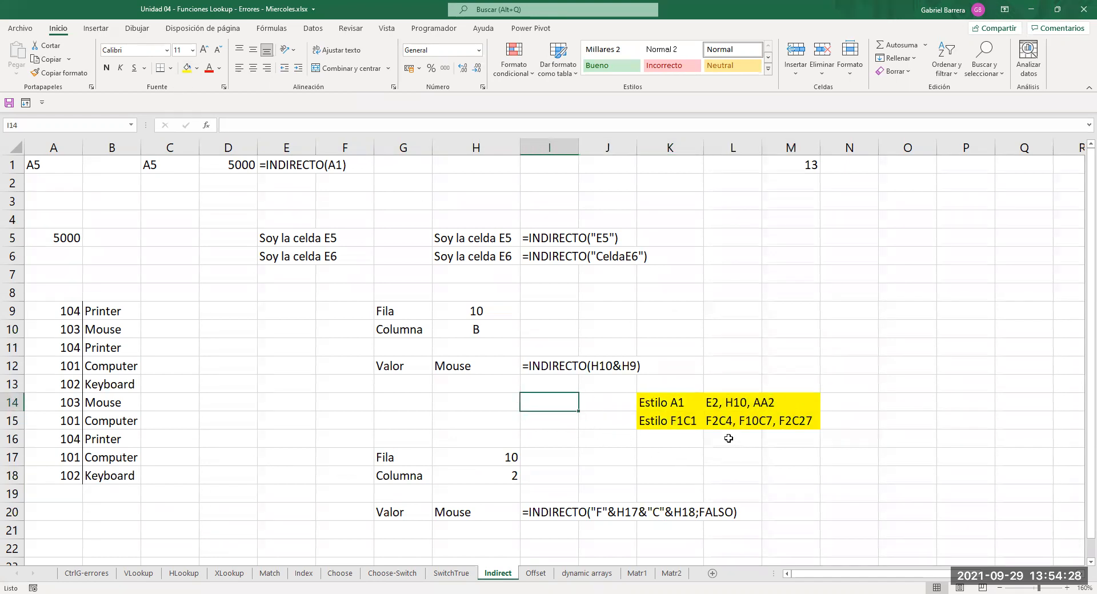
left_click(661, 422)
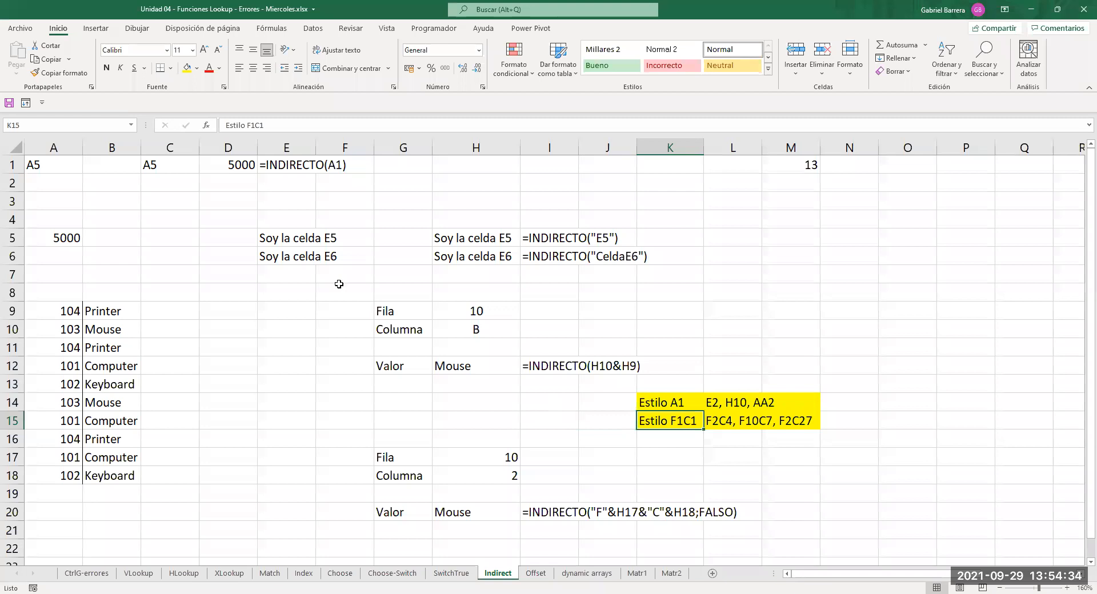
left_click(9, 102)
Enable the F1C1 reference style (Estilo de referencia F1C1) in the Excel formula options.
left_click(25, 33)
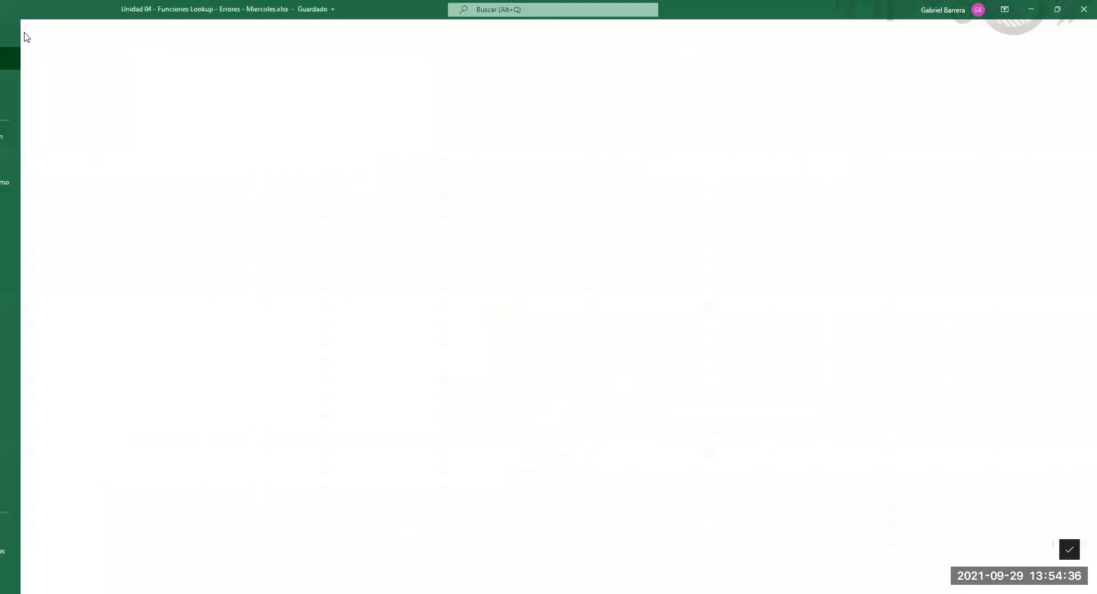
left_click(34, 574)
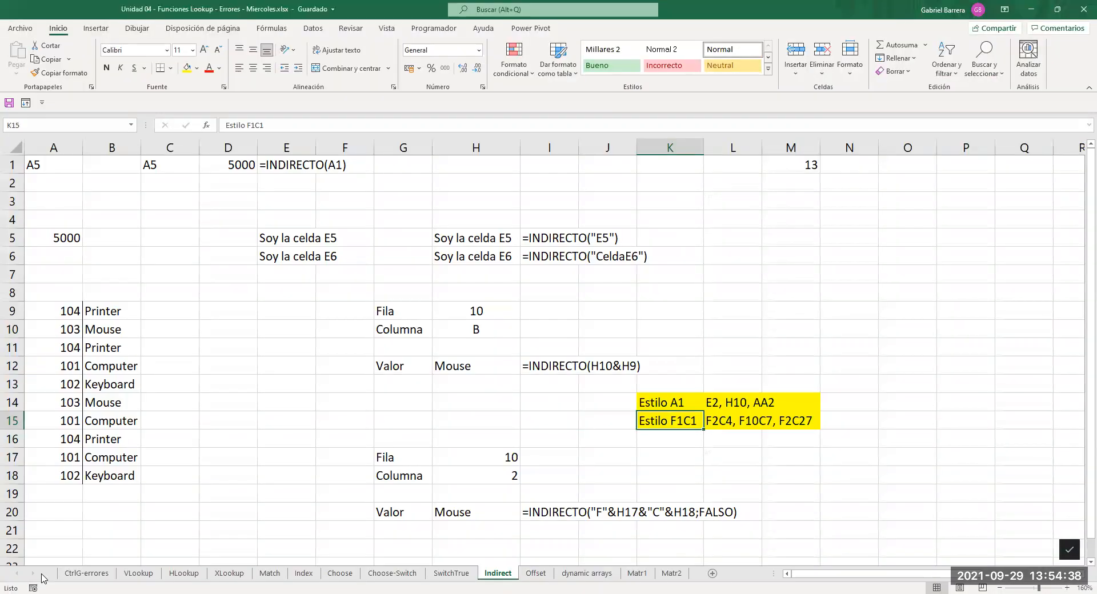
left_click(335, 148)
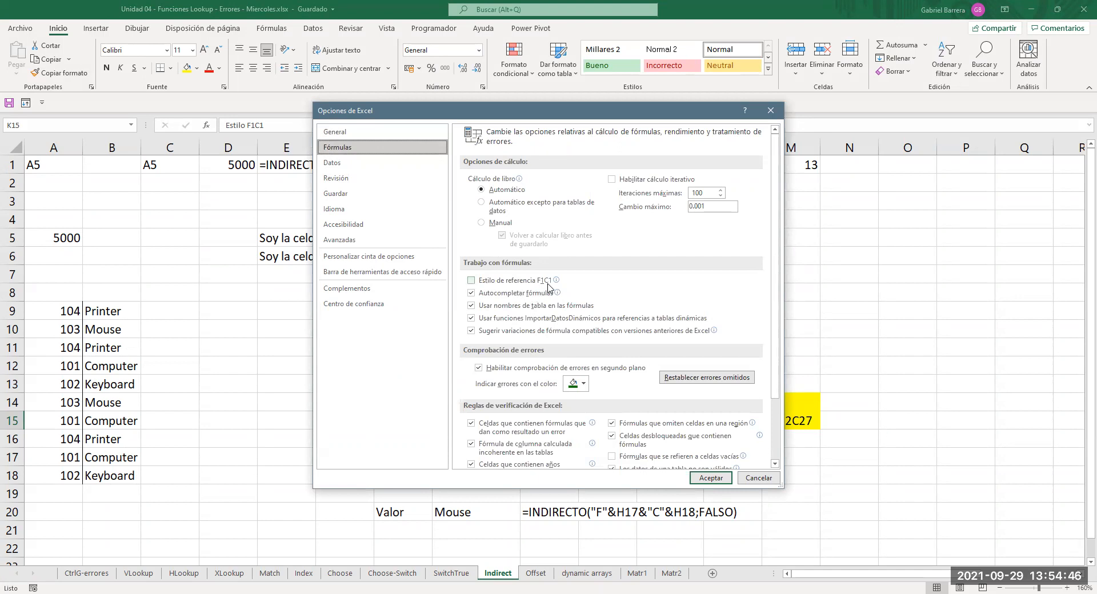
left_click(472, 280)
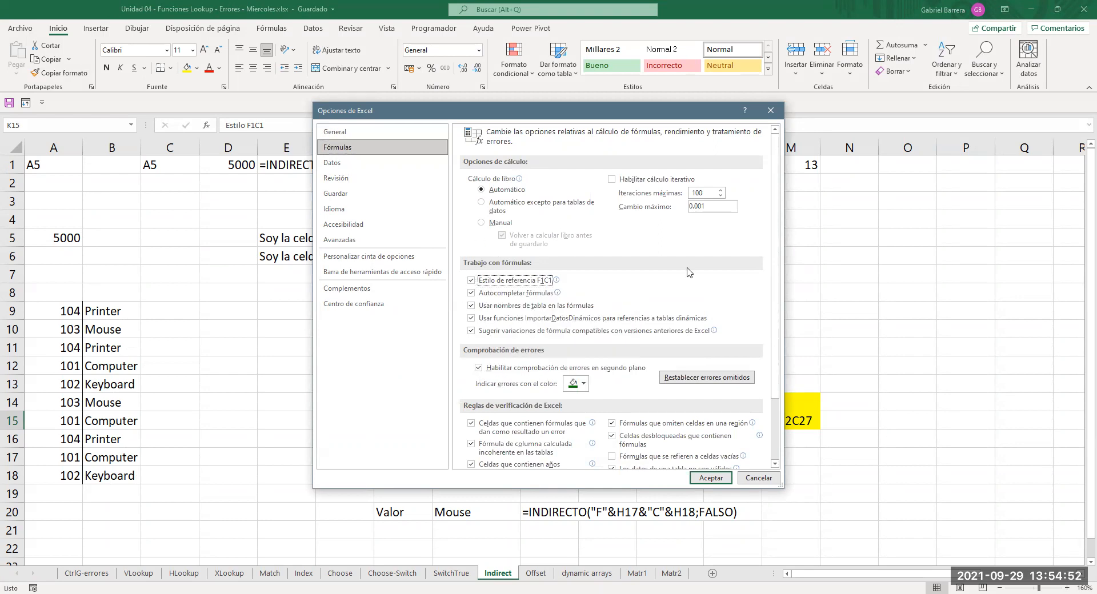
left_click(711, 478)
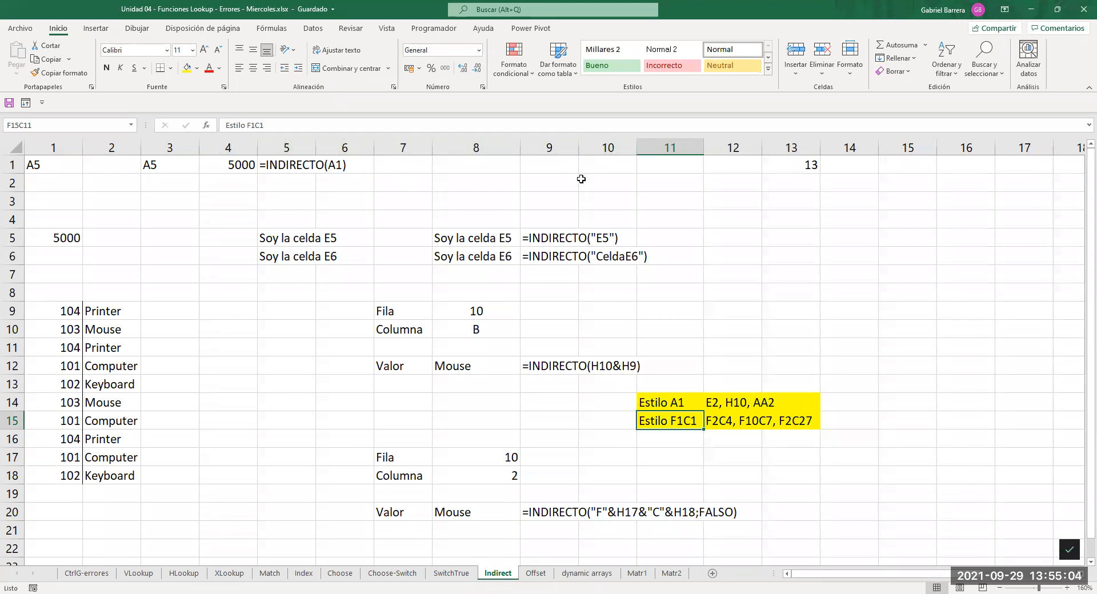
Examine how the formulas in row 1 and the INDIRECTO formula in row 12, column 8 are written in F1C1 style.
left_click(223, 165)
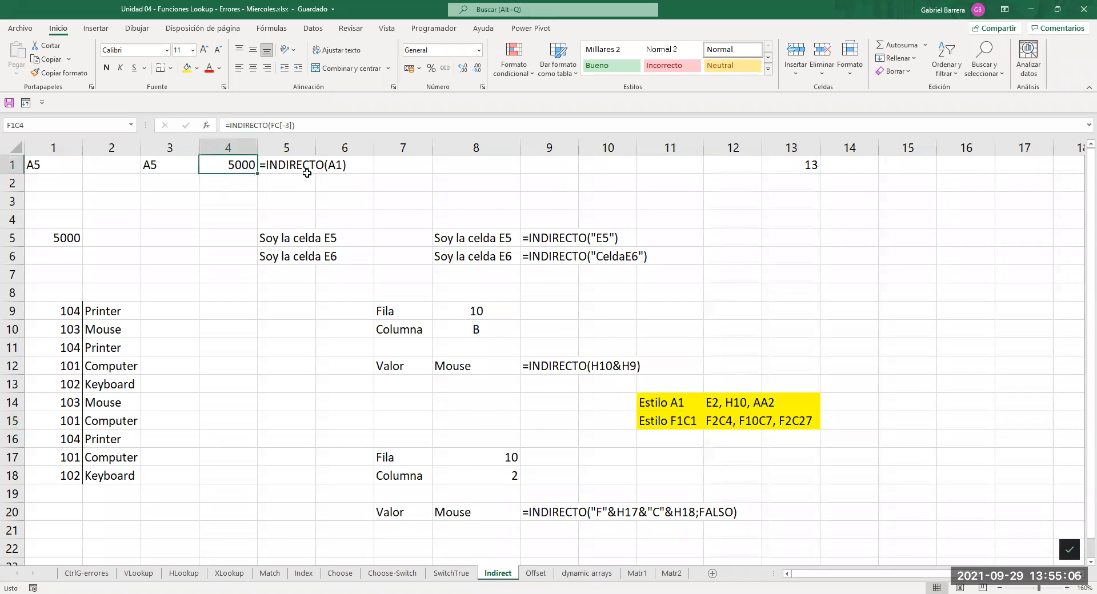
left_click(161, 167)
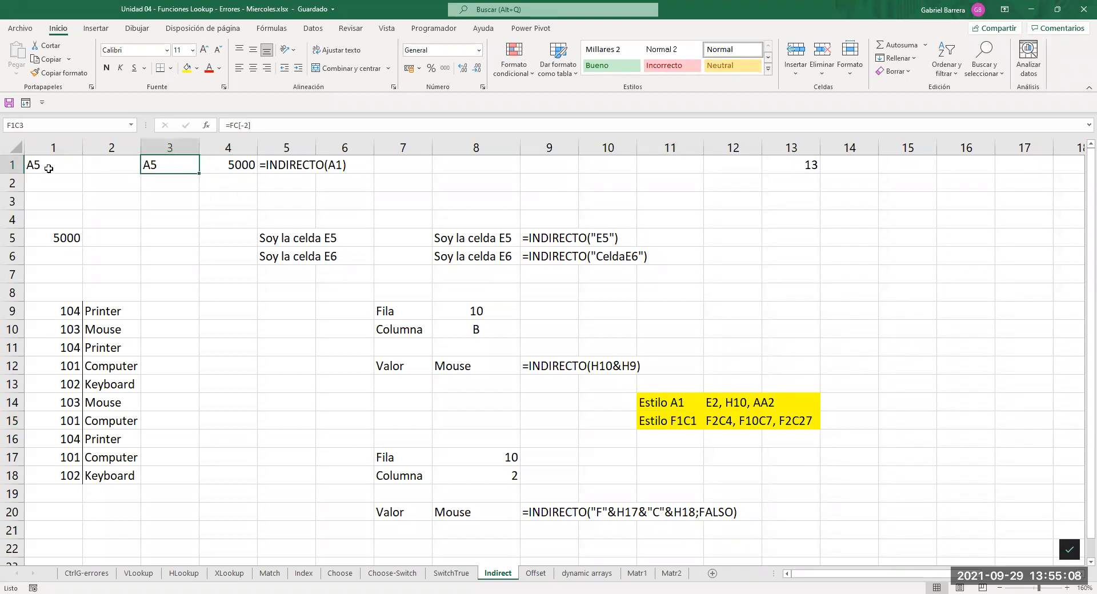
left_click(72, 165)
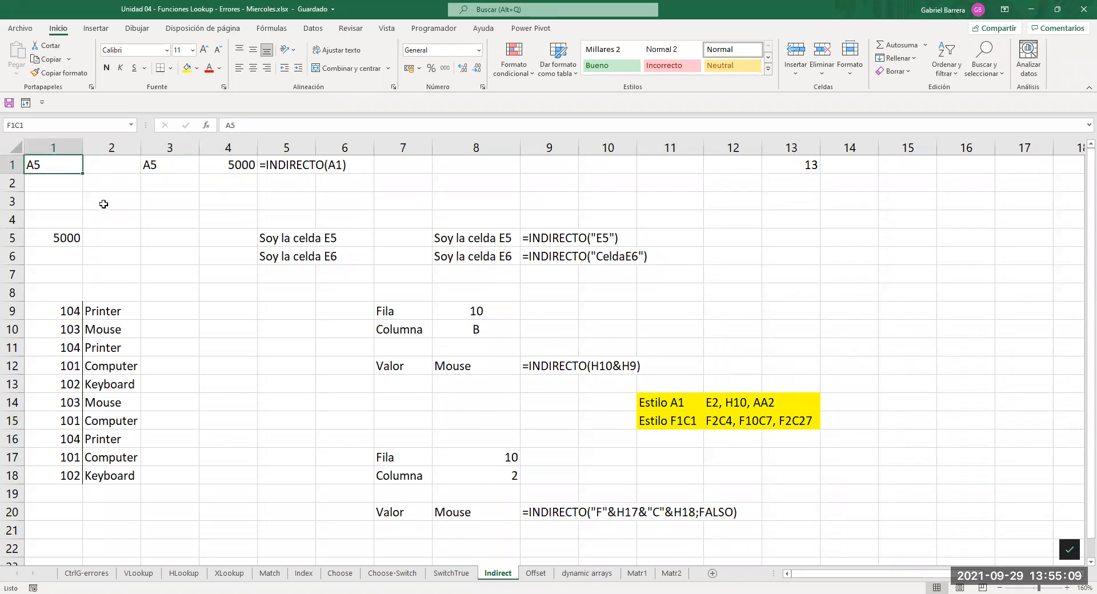
left_click(170, 165)
left_click_drag(227, 125, 259, 124)
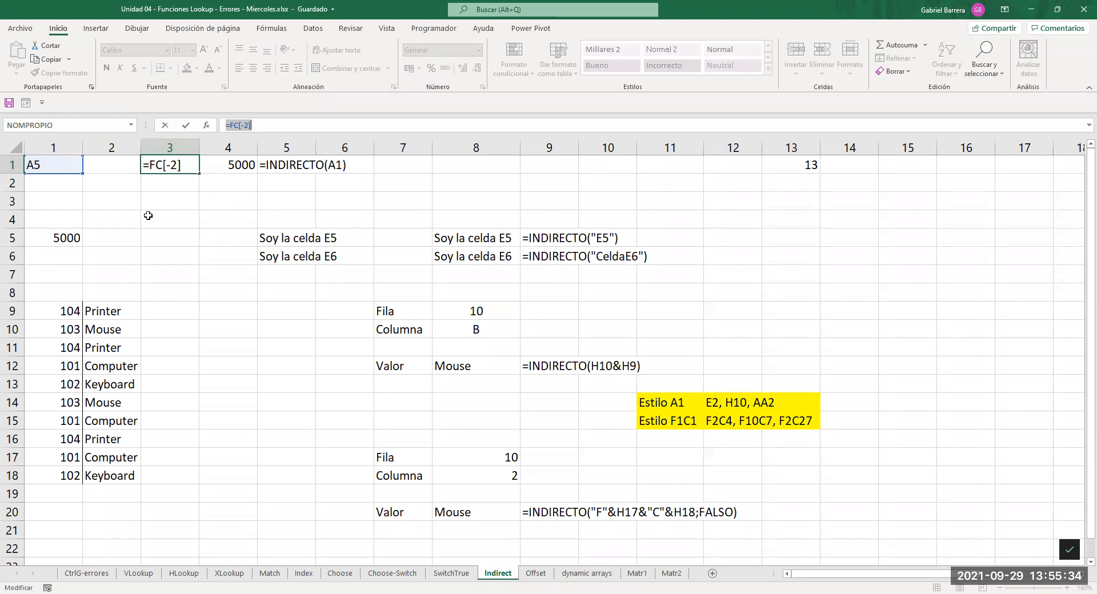
key("Escape")
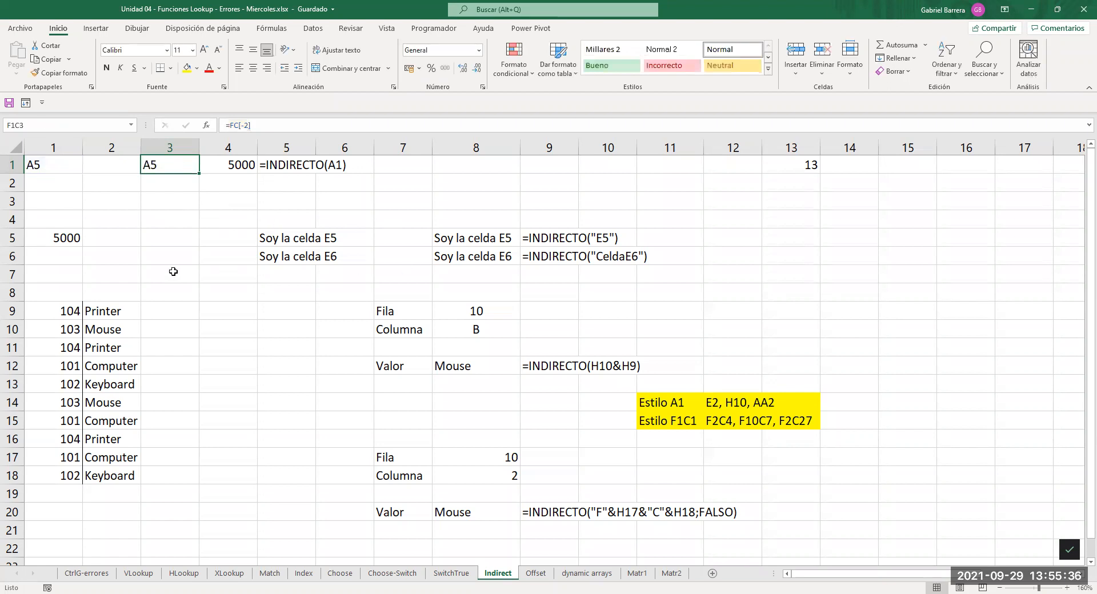
left_click(64, 240)
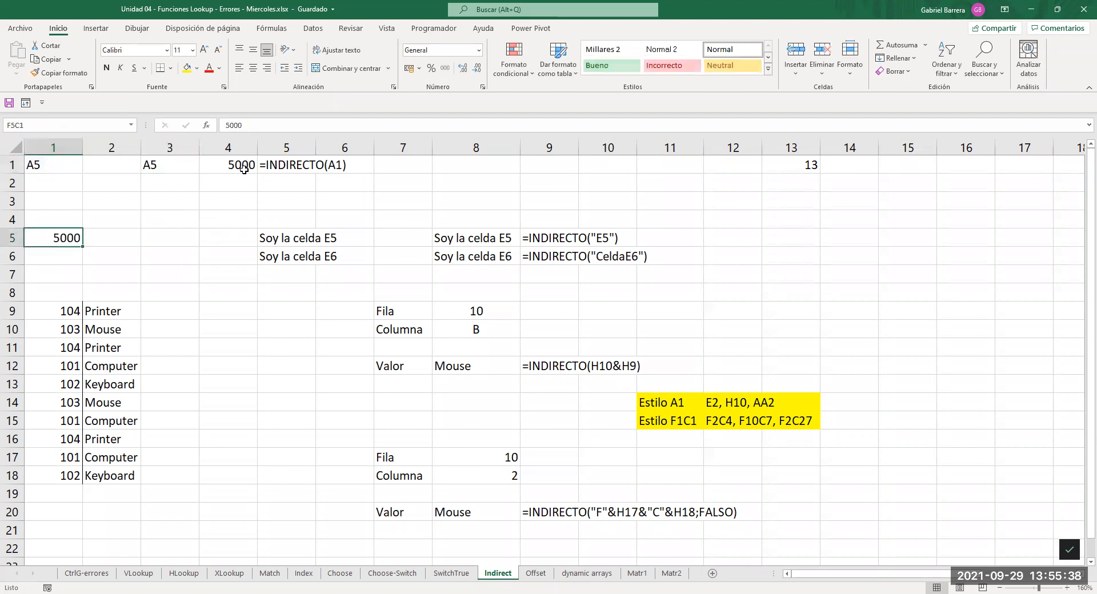
left_click(473, 366)
key("F2")
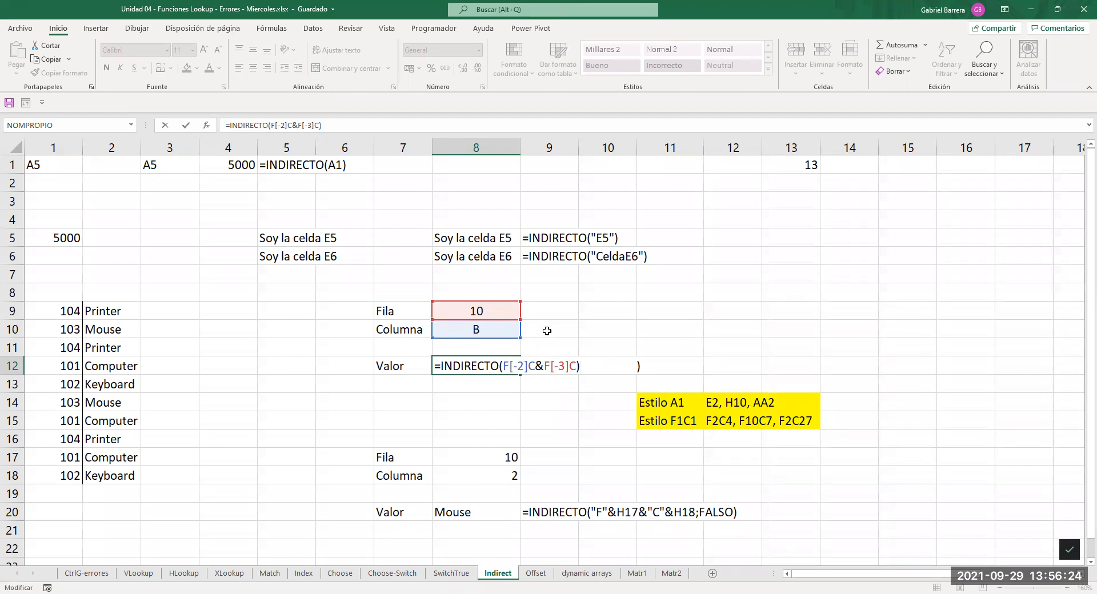
key("ctrl+Return")
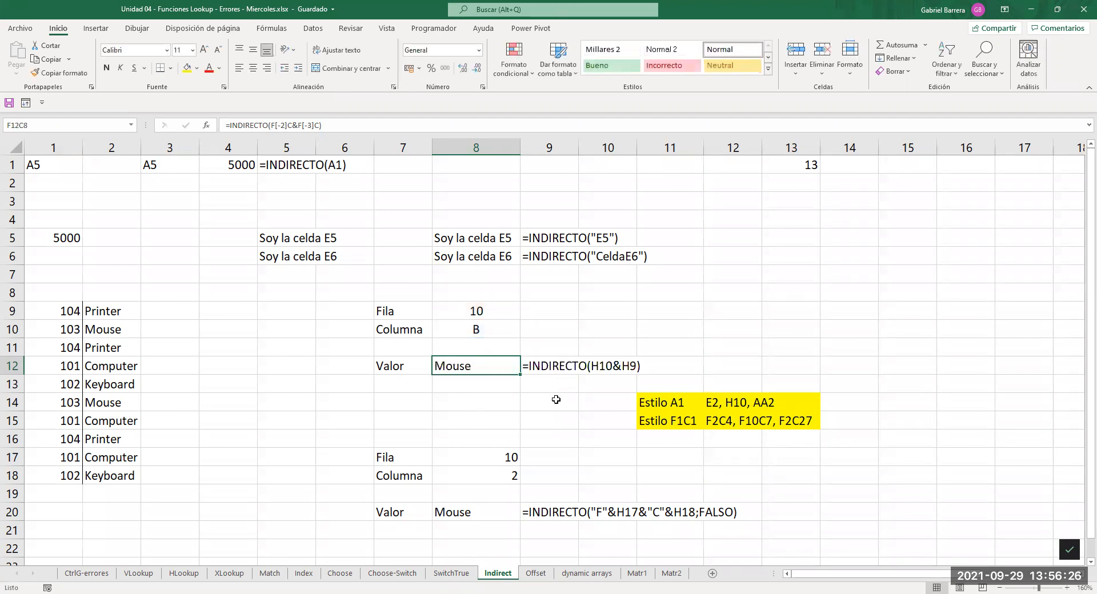
left_click(679, 424)
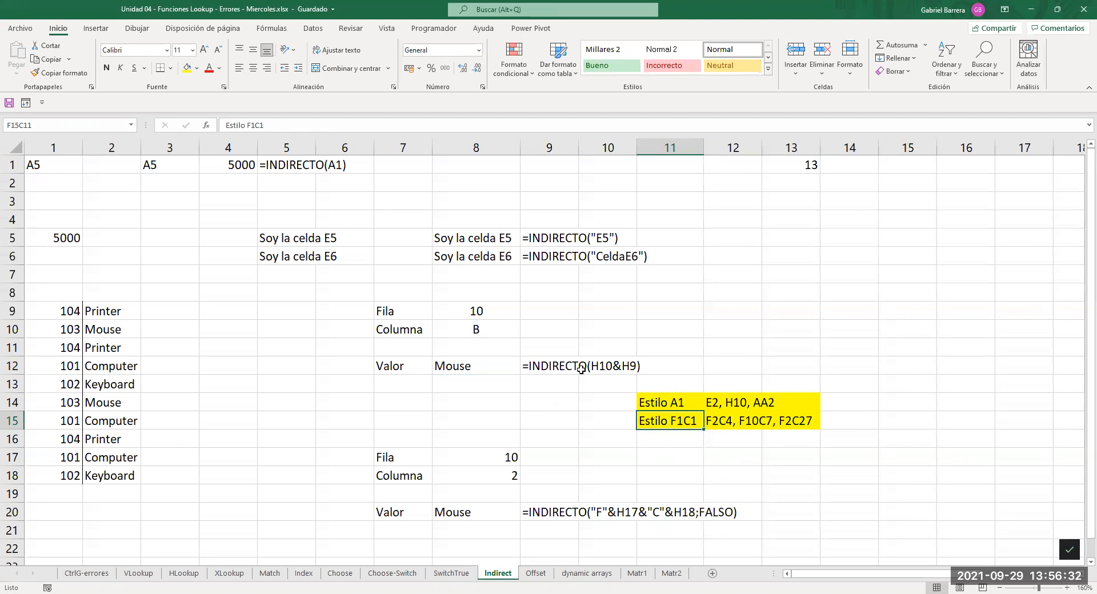
Enter the relative reference =F[-4]C[1] in row 21, column 1, below the product list.
scroll(228, 447, "down", 2)
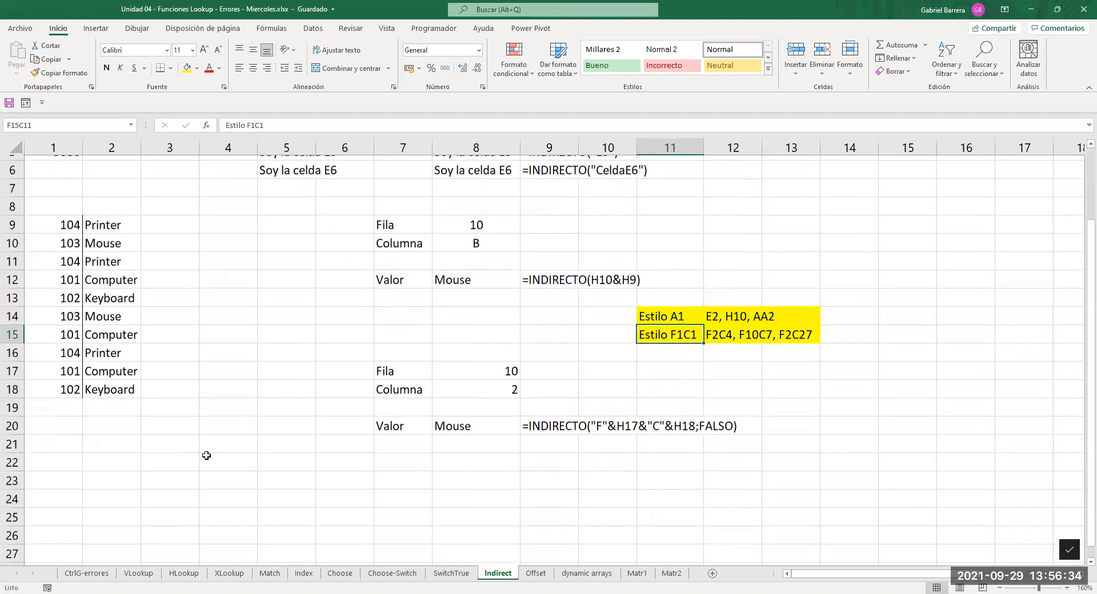
left_click(76, 423)
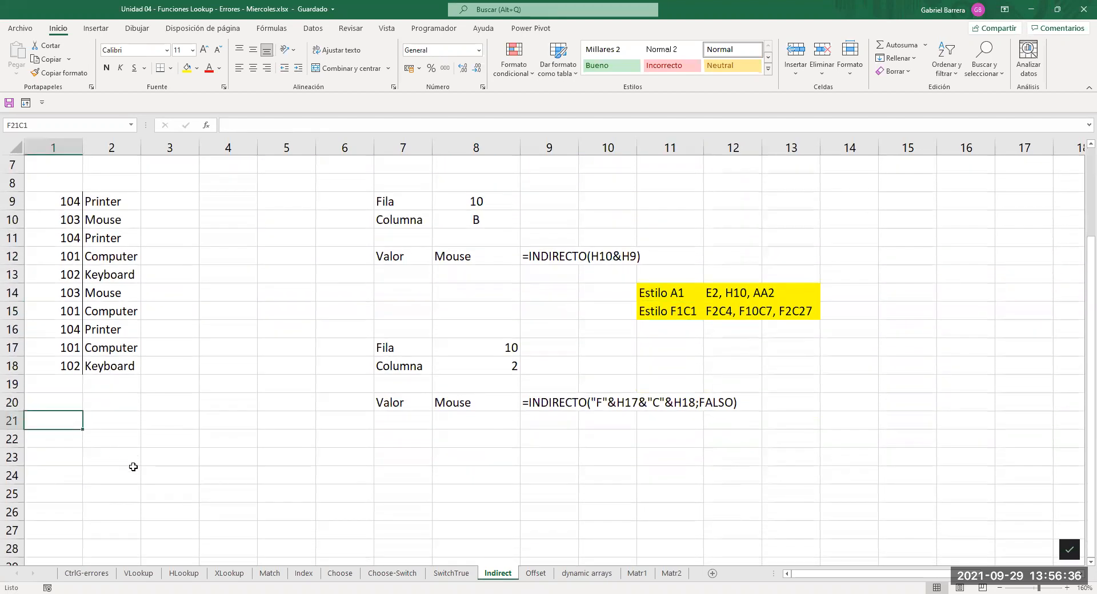
type("=")
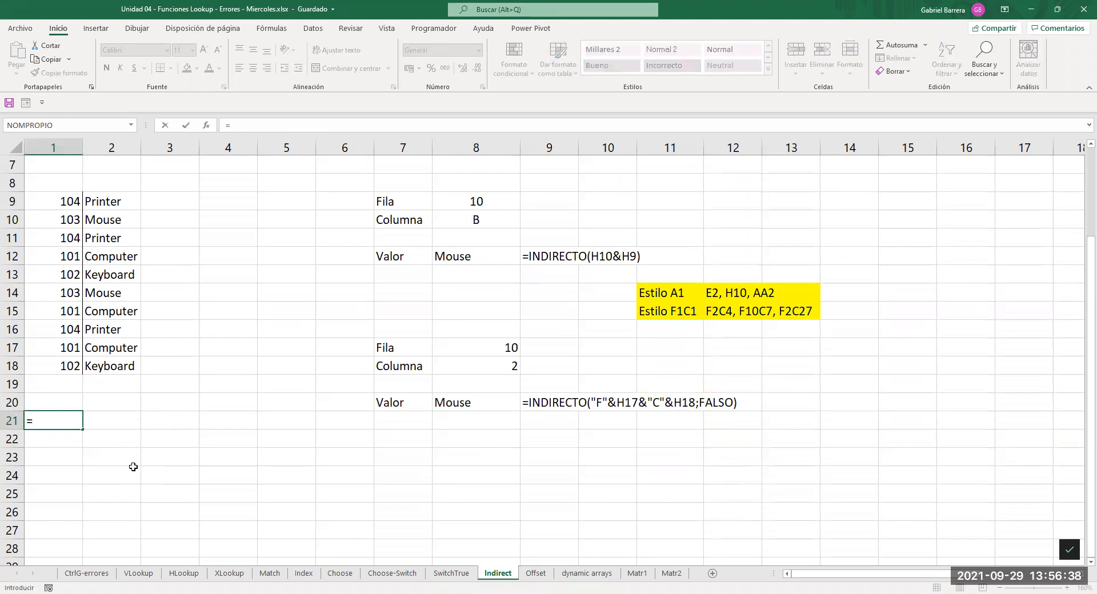
type("F")
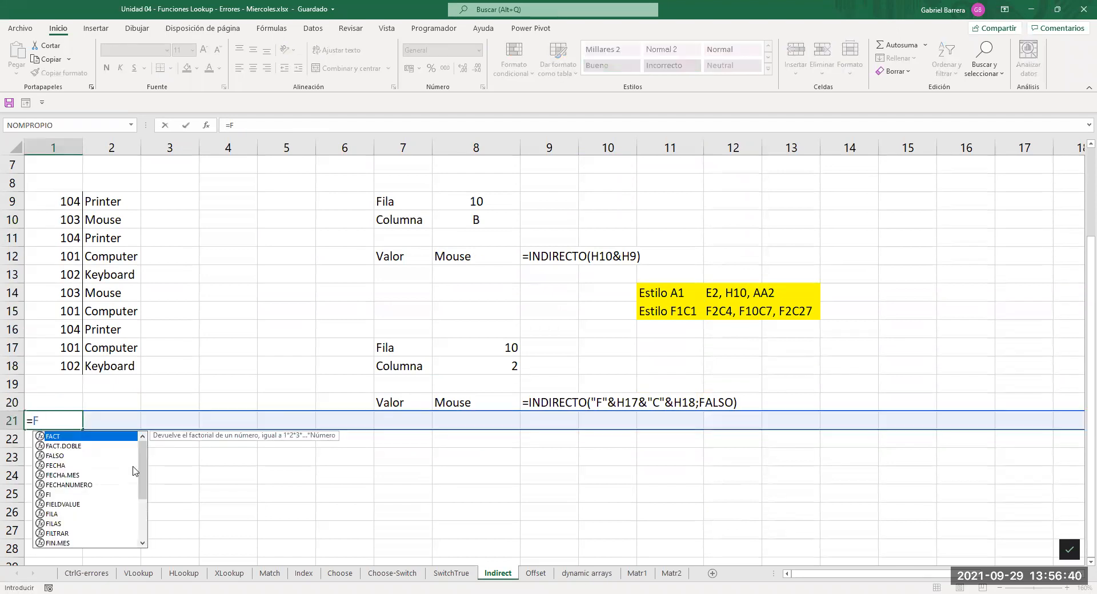
type("[")
type("-4")
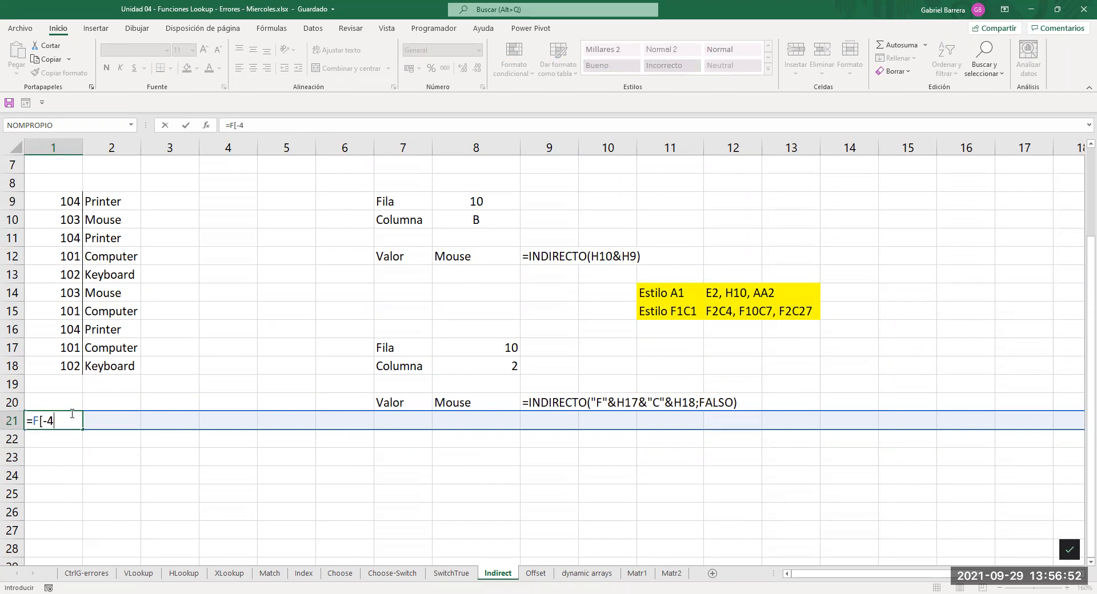
type("]")
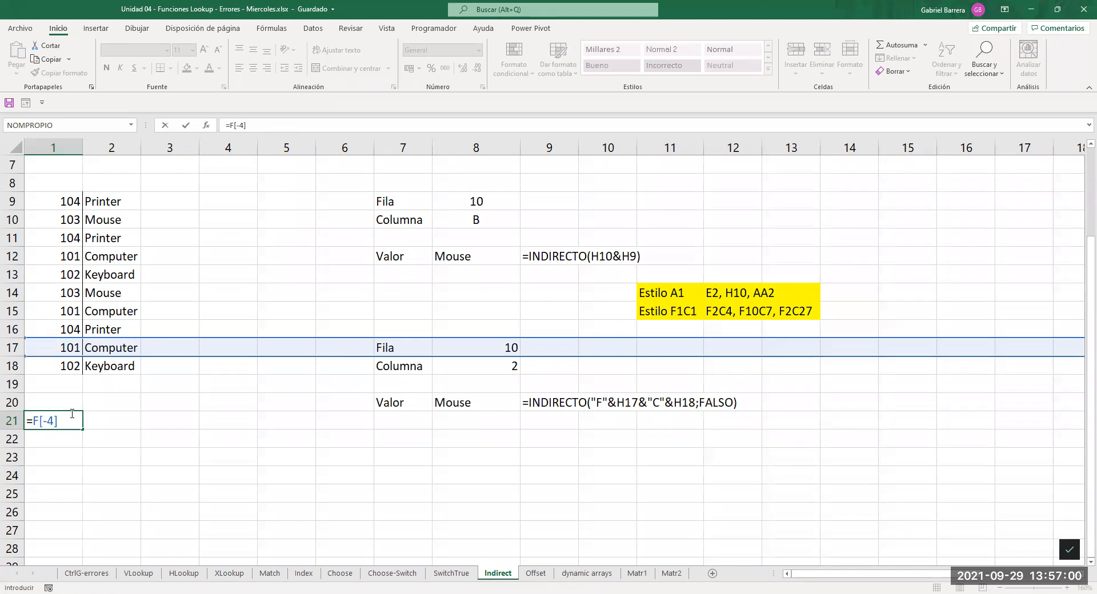
type("C")
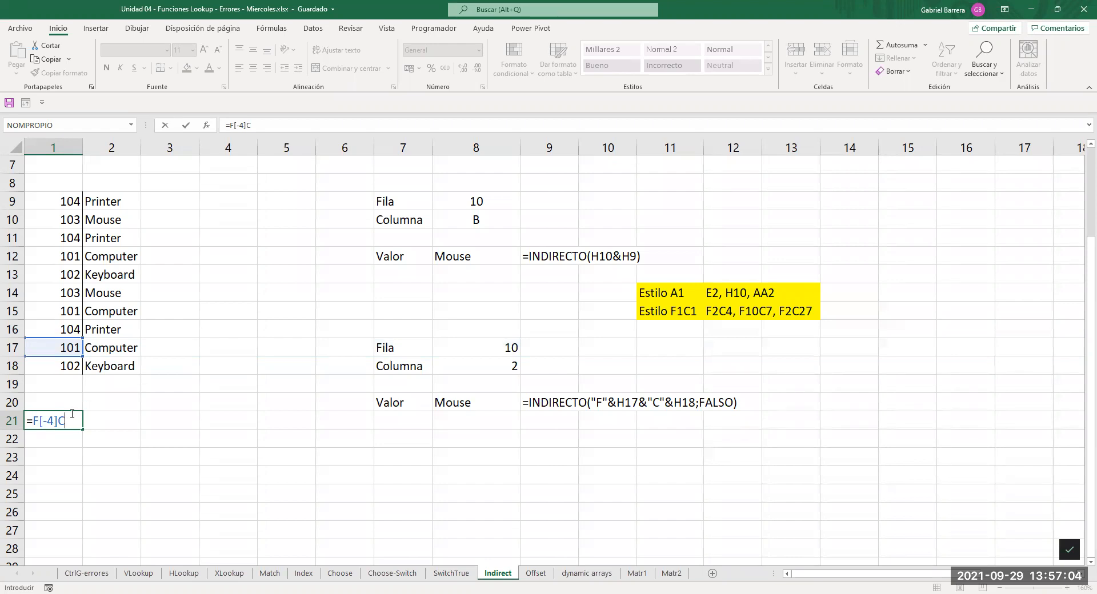
type("[1]")
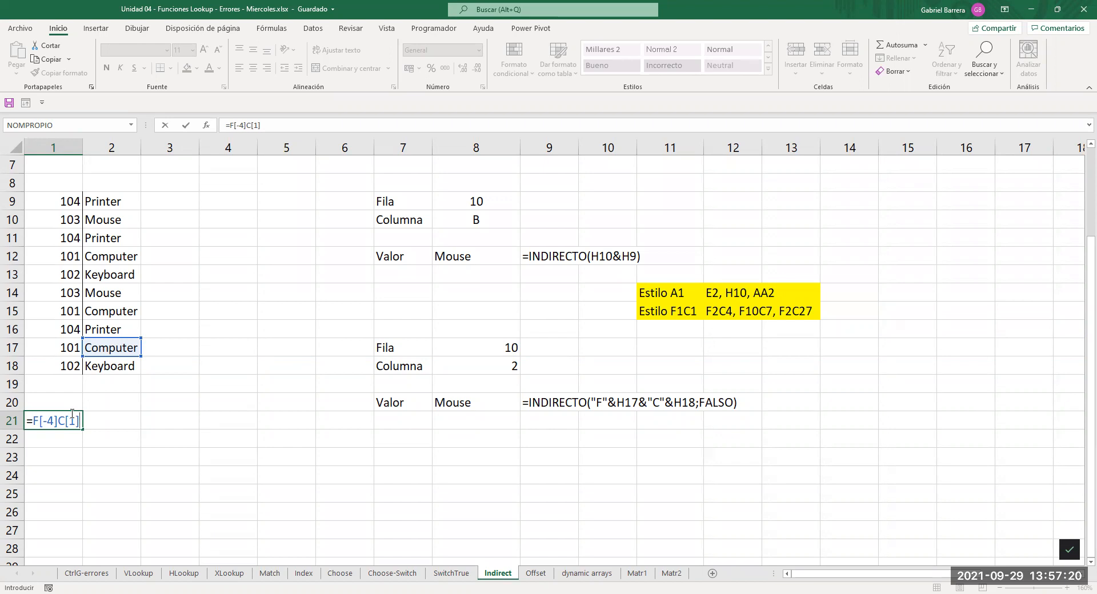
key("Return")
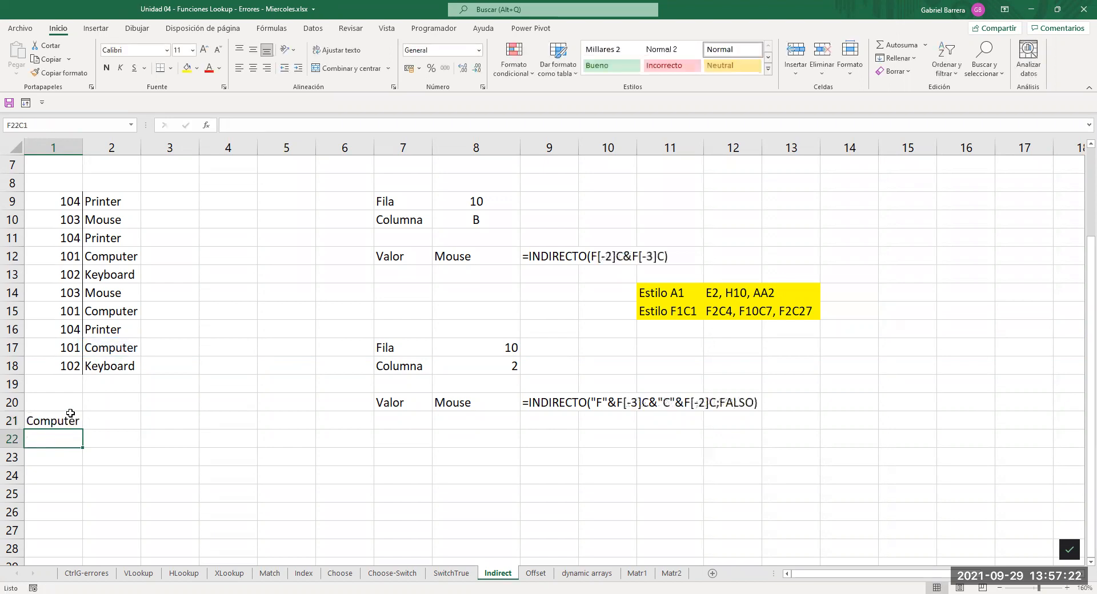
Enter =FORMULATEXTO(FC[-1]) in row 21, column 2 to show the neighbouring cell's formula as text.
key("Up")
key("Right")
type("=")
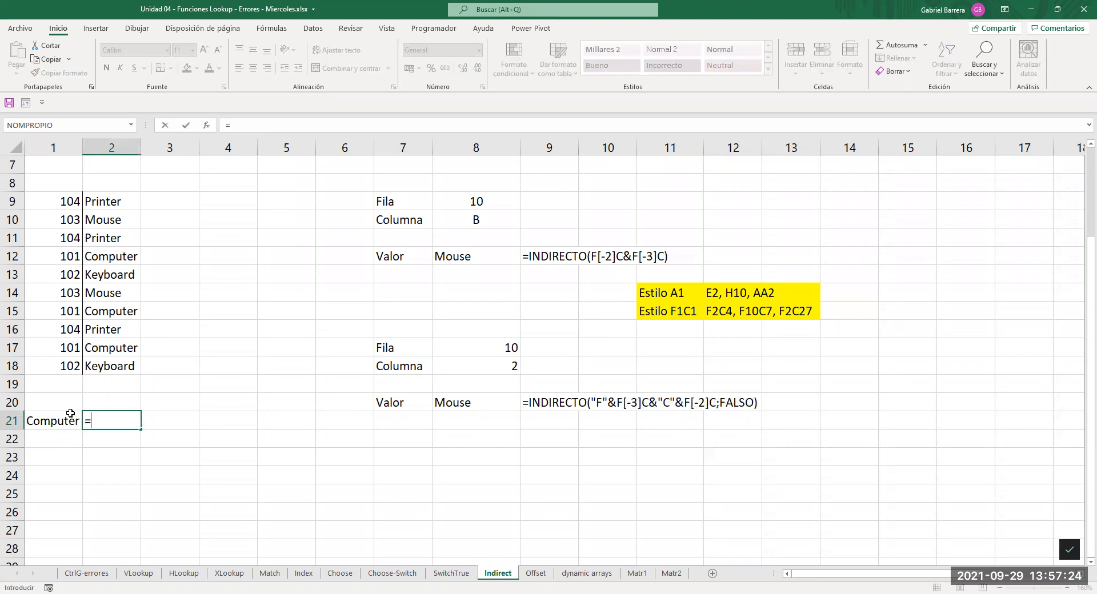
type("FORMULATEXTO(")
left_click(71, 413)
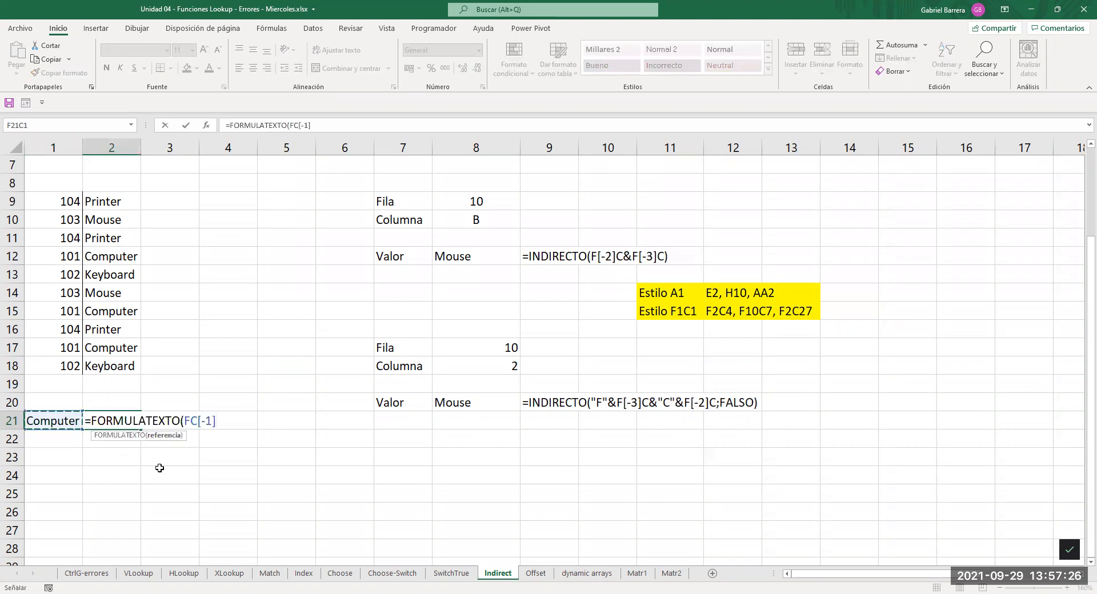
key("Return")
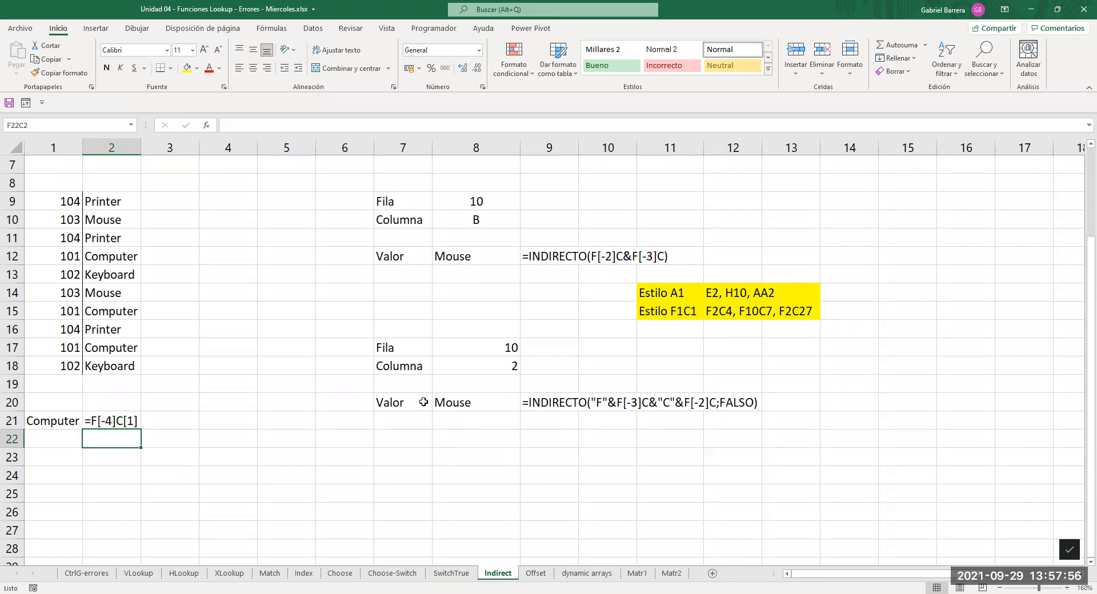
Inspect the CAMBIAR formula in row 21, column 11 of the SwitchTrue sheet and return to the Indirect sheet.
left_click(445, 573)
left_click(531, 391)
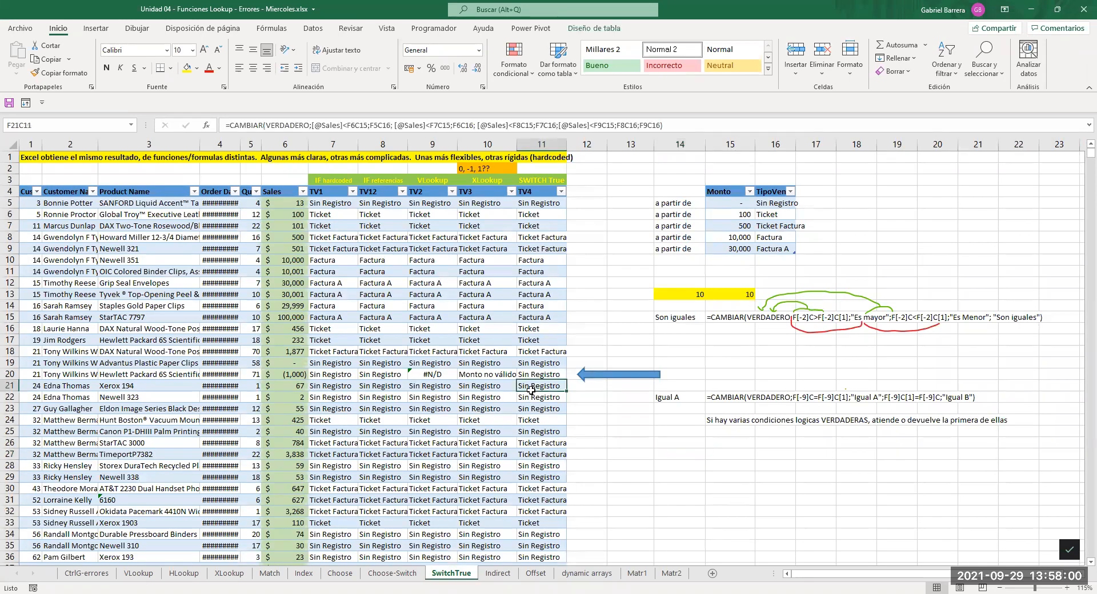
key("F2")
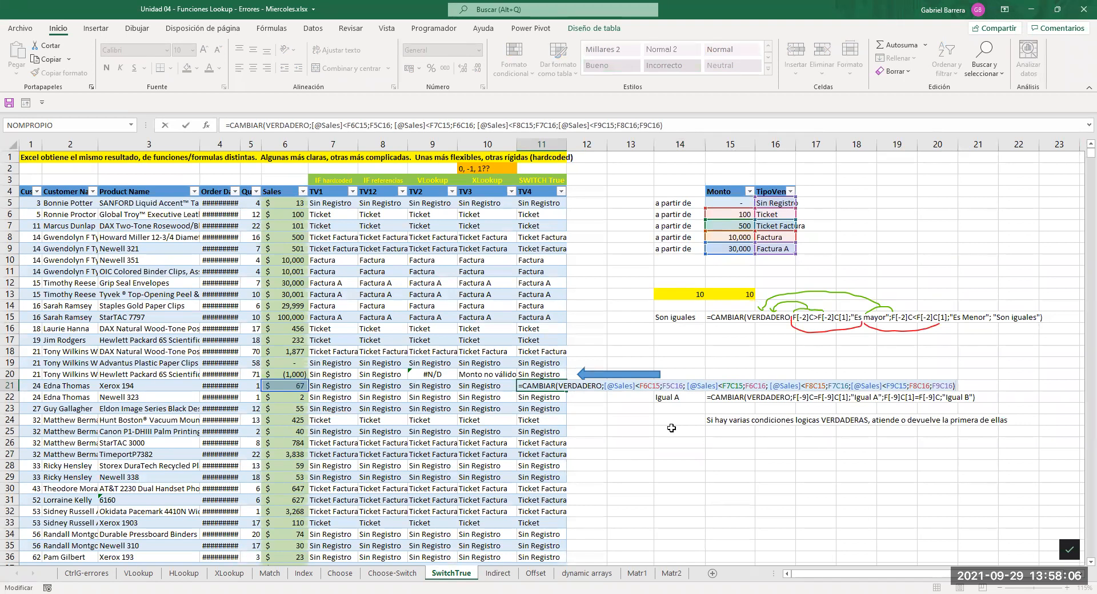
key("Escape")
left_click(497, 573)
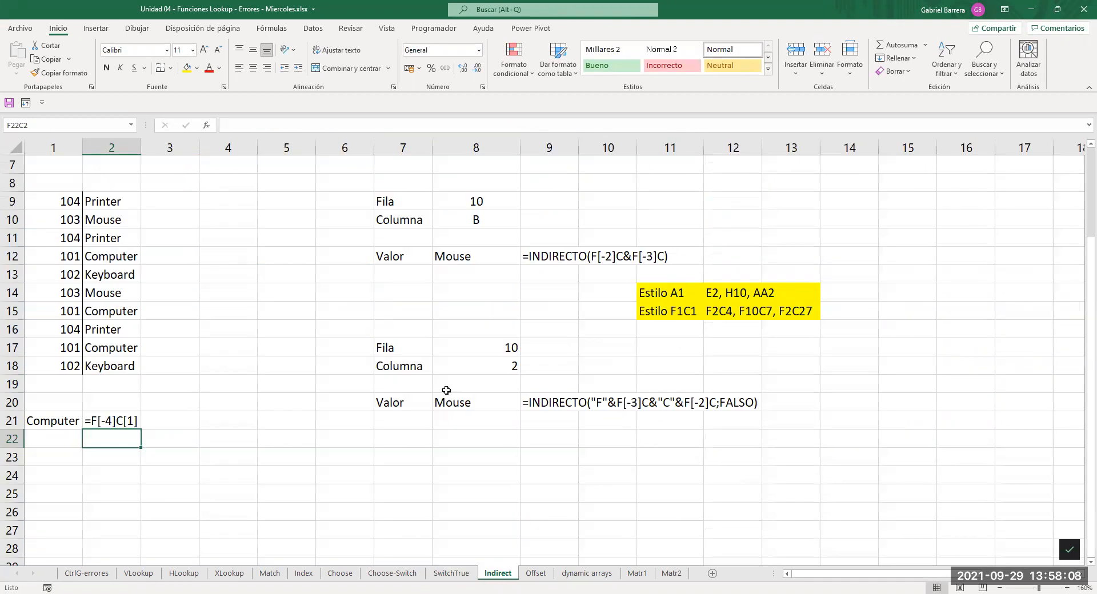
Turn off the F1C1 reference style in the formula options to return to A1-style references.
left_click(32, 33)
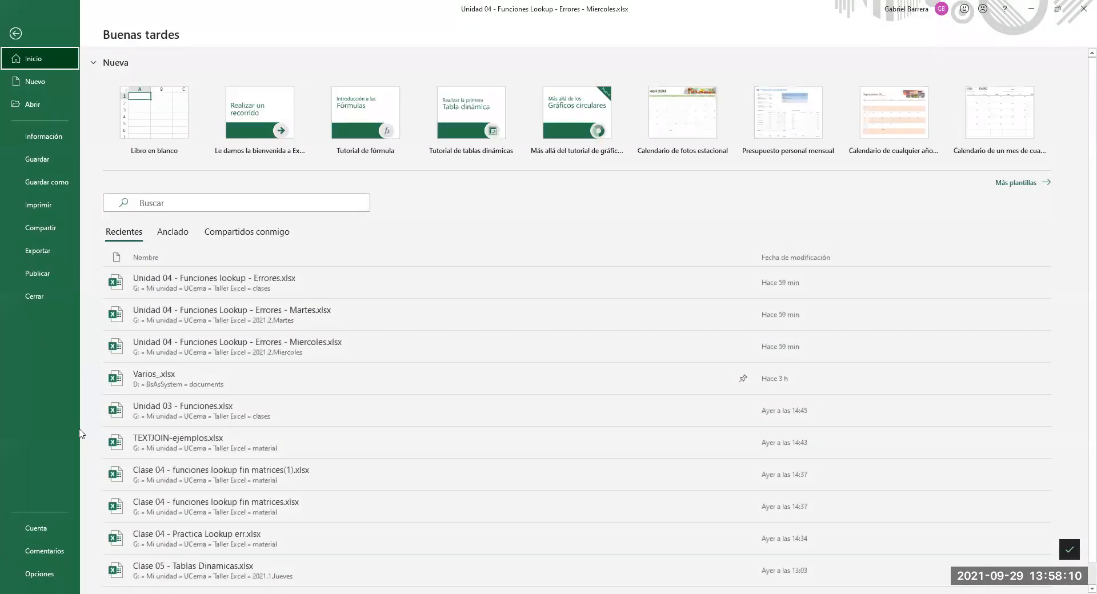
left_click(37, 576)
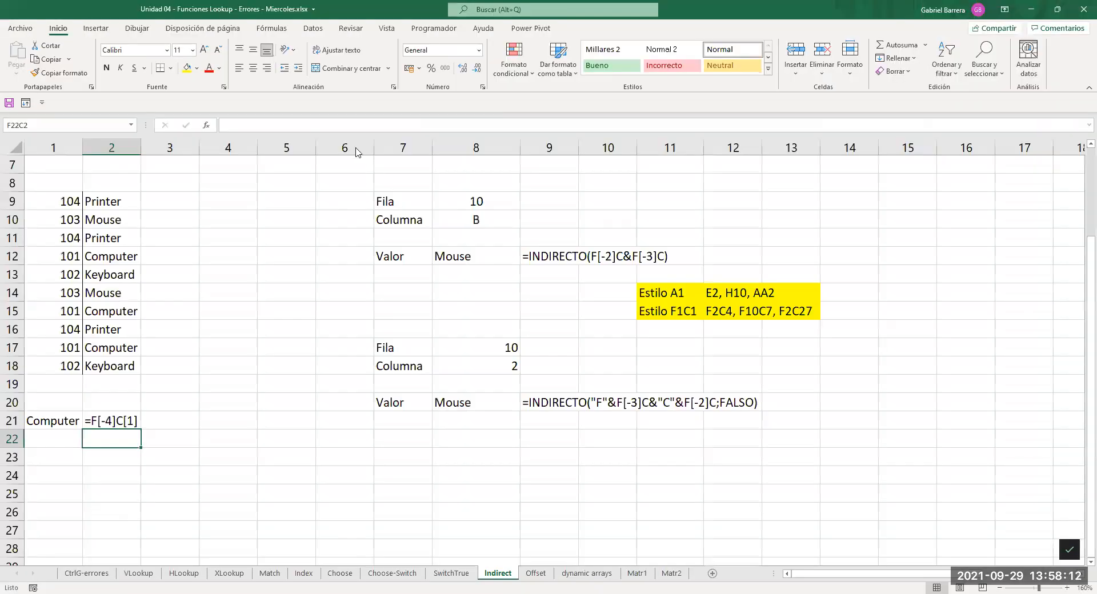
left_click(358, 148)
left_click(484, 280)
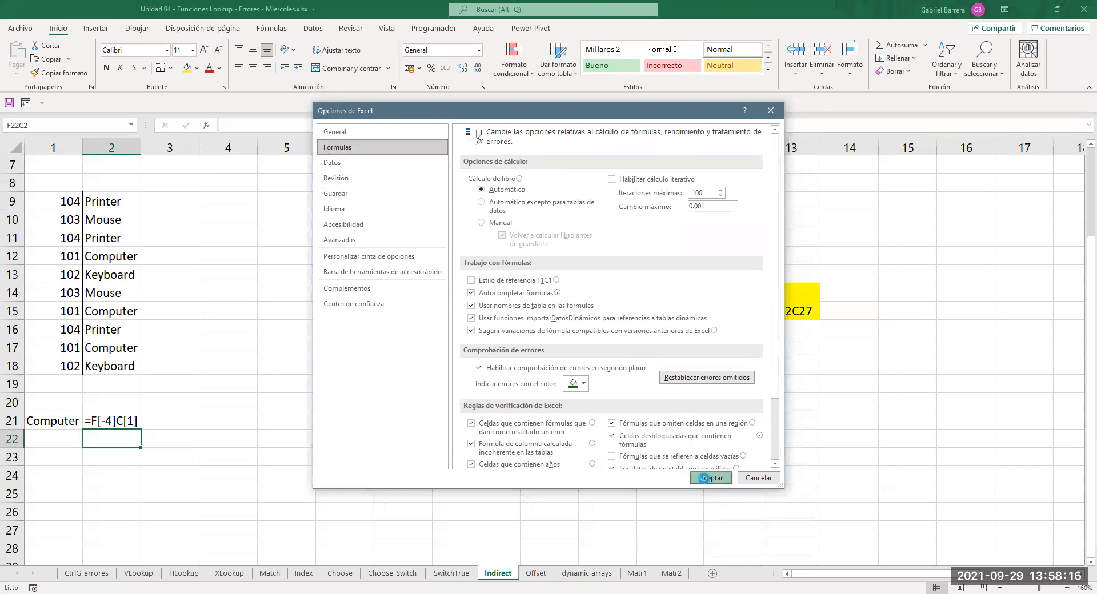
left_click(704, 478)
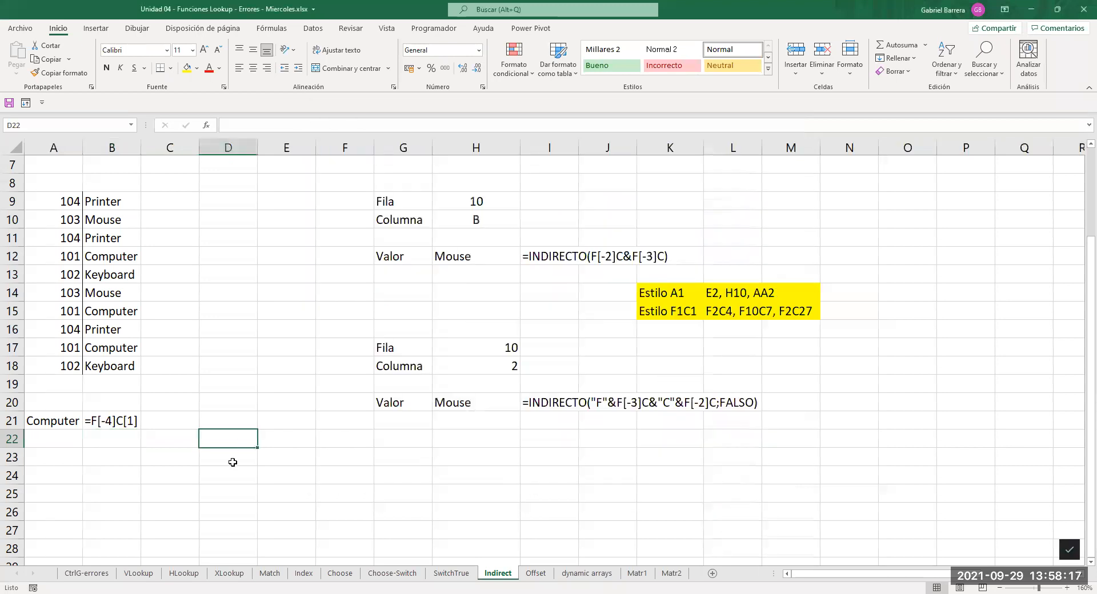
Inspect the INDIRECTO formula in D1 and recalculate the sheet to refresh the displayed formula texts in A1 style.
left_click(489, 402)
left_click(464, 201)
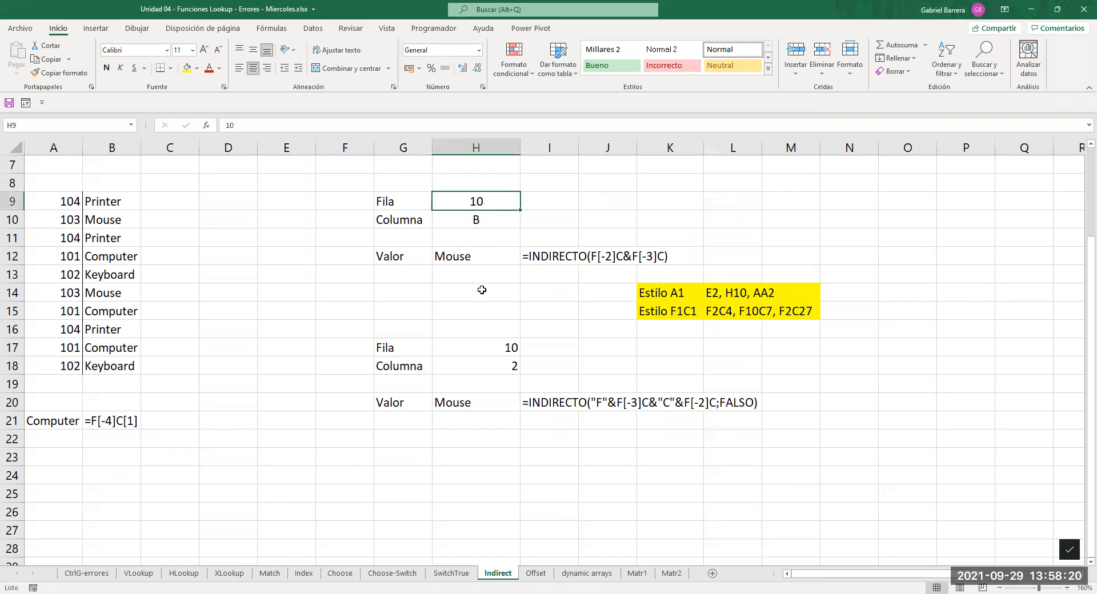
scroll(480, 289, "up", 2)
left_click(230, 166)
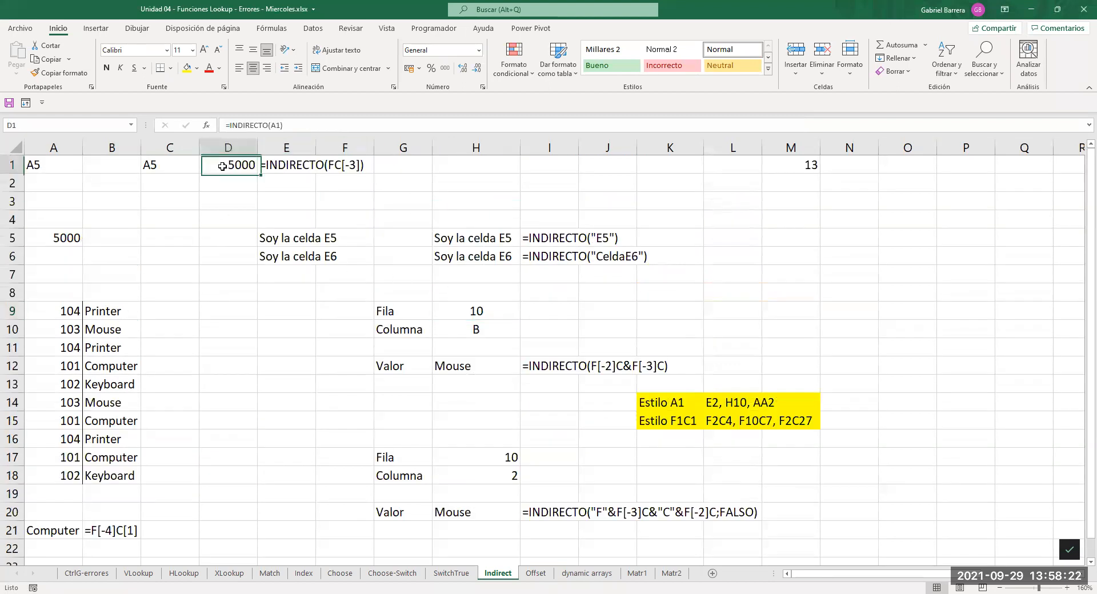
key("F2")
key("Escape")
left_click(300, 198)
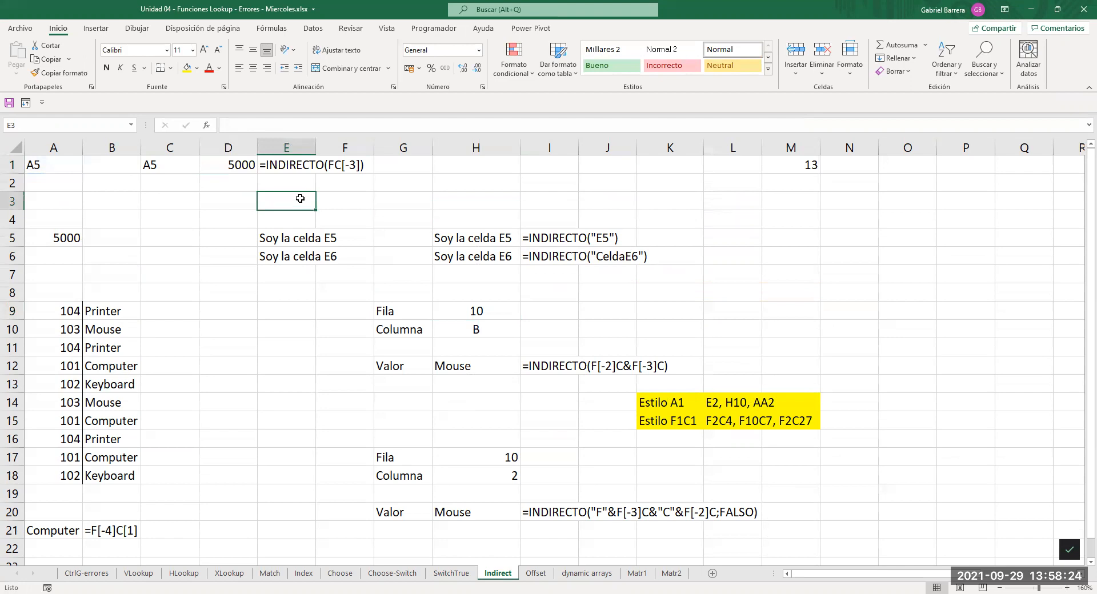
key("F9")
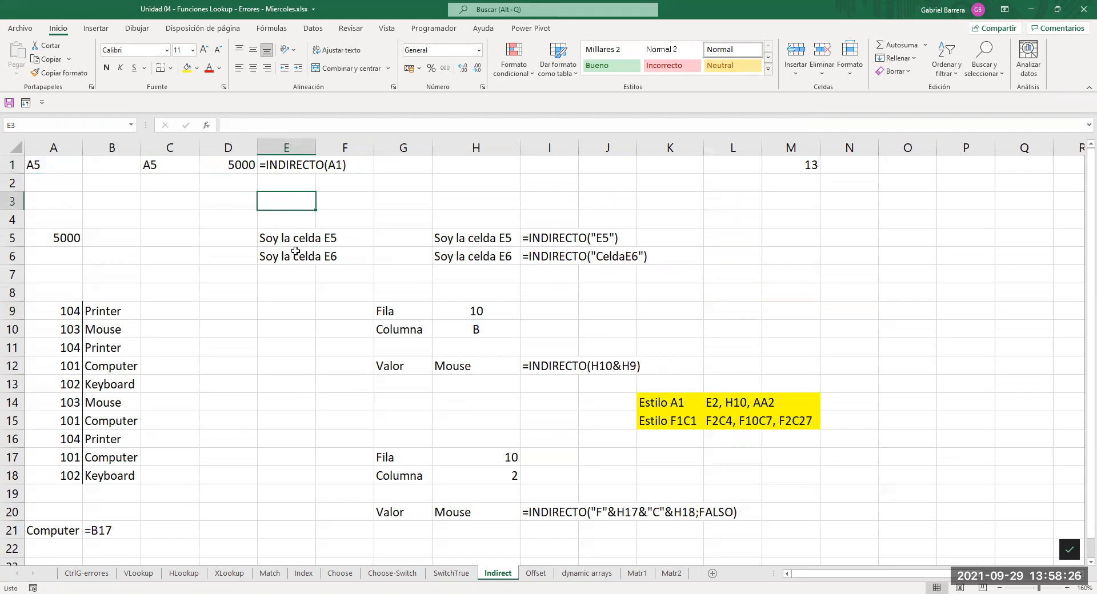
Examine the reference in A21 and the INDIRECTO formula in H20 as written in A1 style.
scroll(294, 251, "down", 1)
left_click(68, 474)
key("F2")
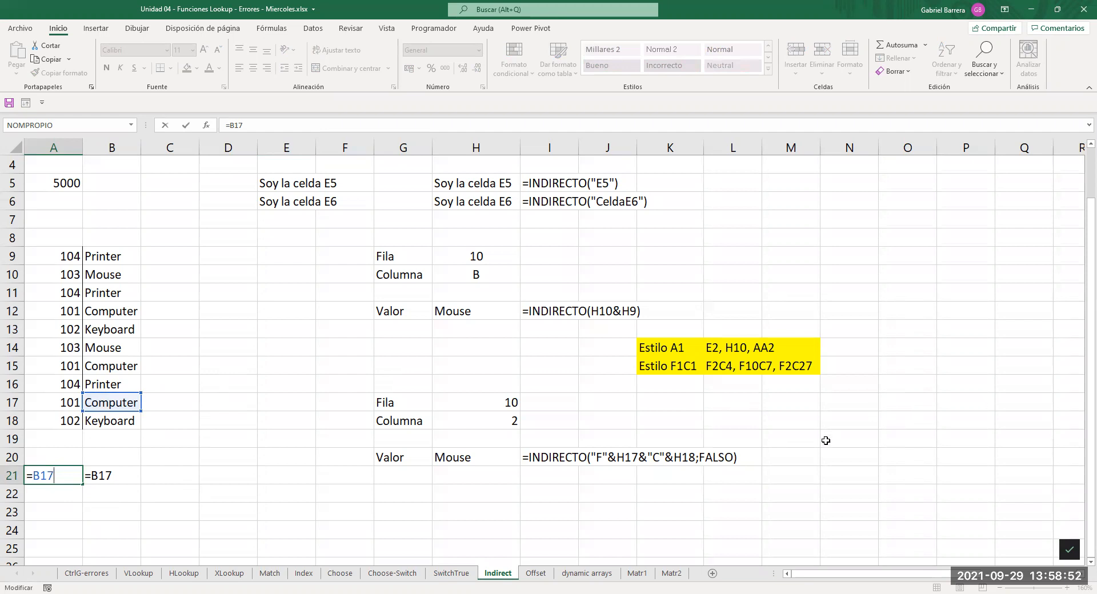
key("ctrl+Return")
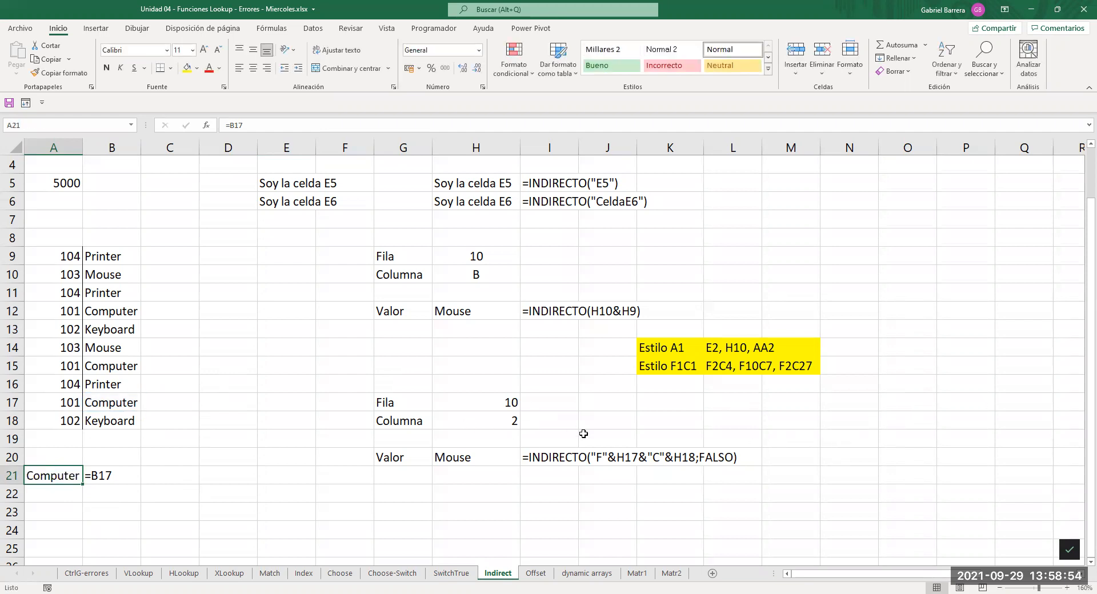
scroll(551, 442, "down", 1)
scroll(557, 445, "up", 1)
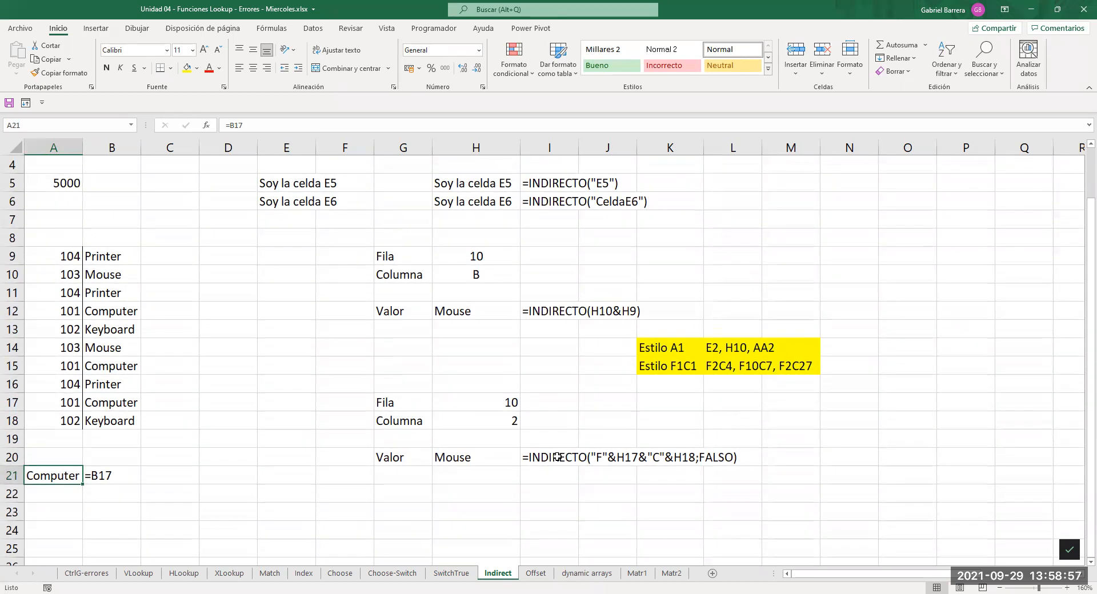
left_click(466, 458)
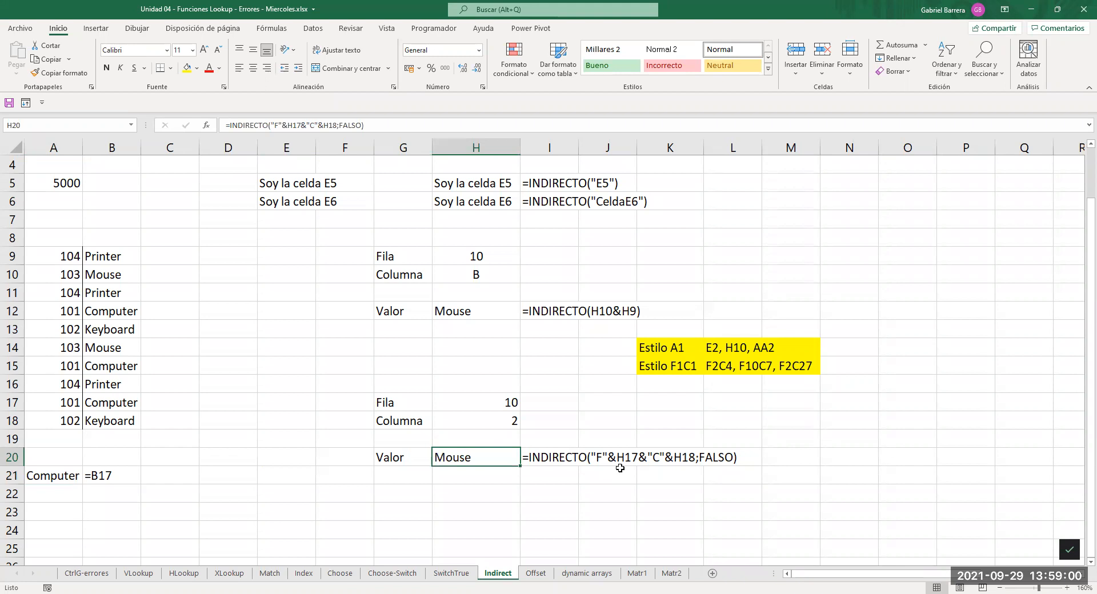
key("F2")
key("Escape")
Try the formula =INDIRECTO(tblProd2) in cell H22 and undo the entry.
left_click(487, 495)
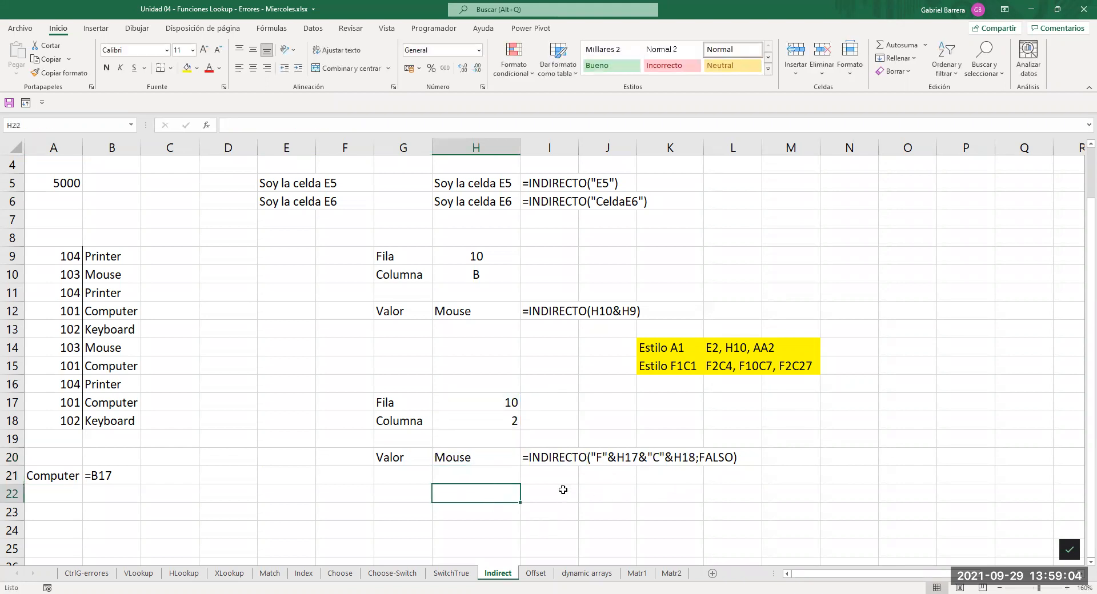
type("=")
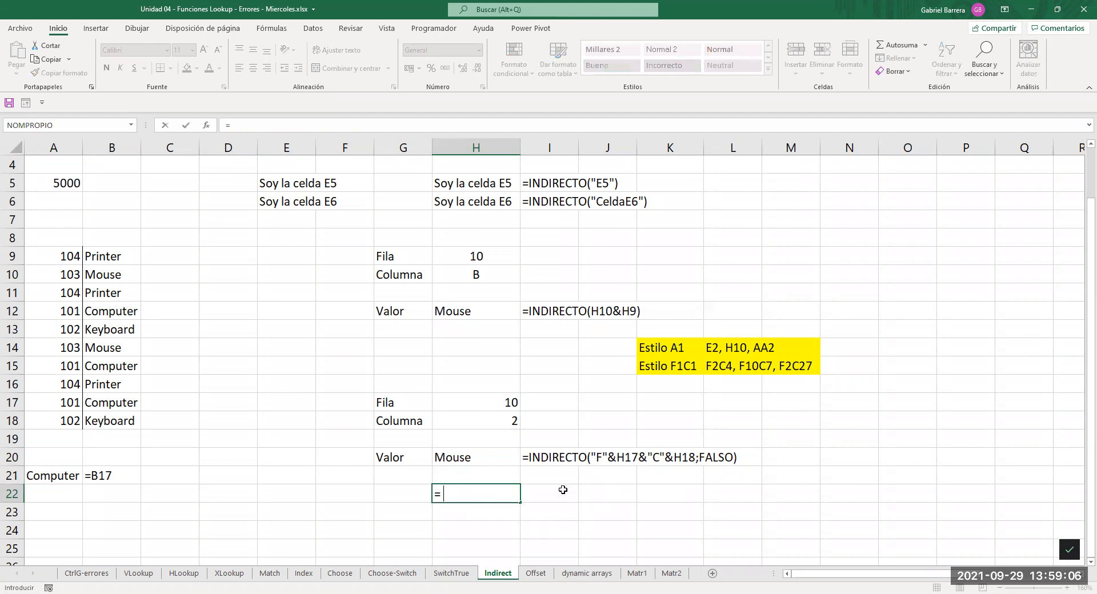
type("INDIRECTO(")
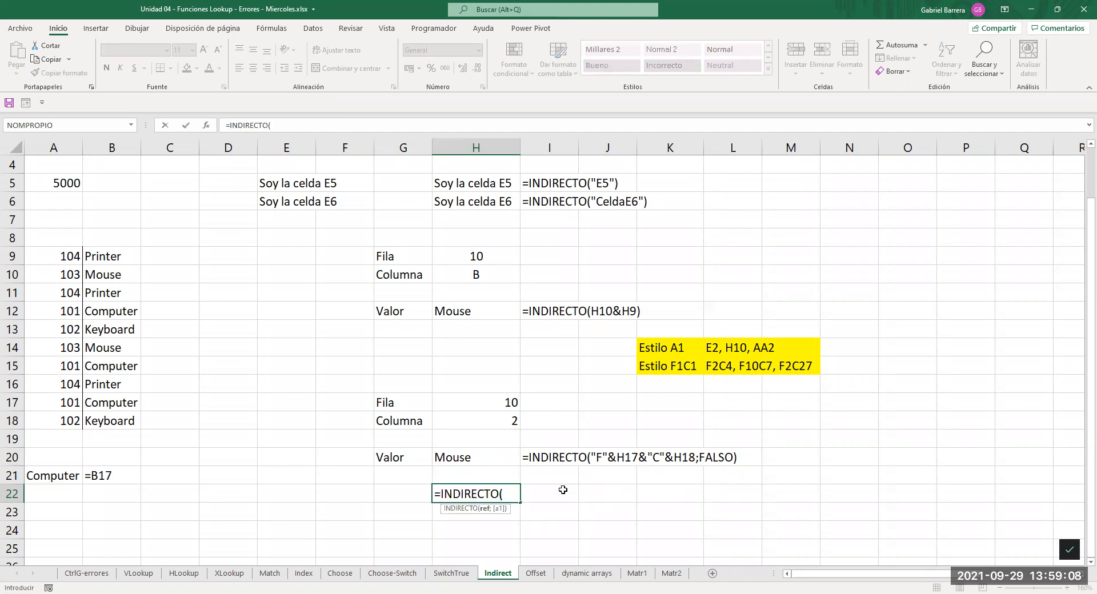
type("tbl")
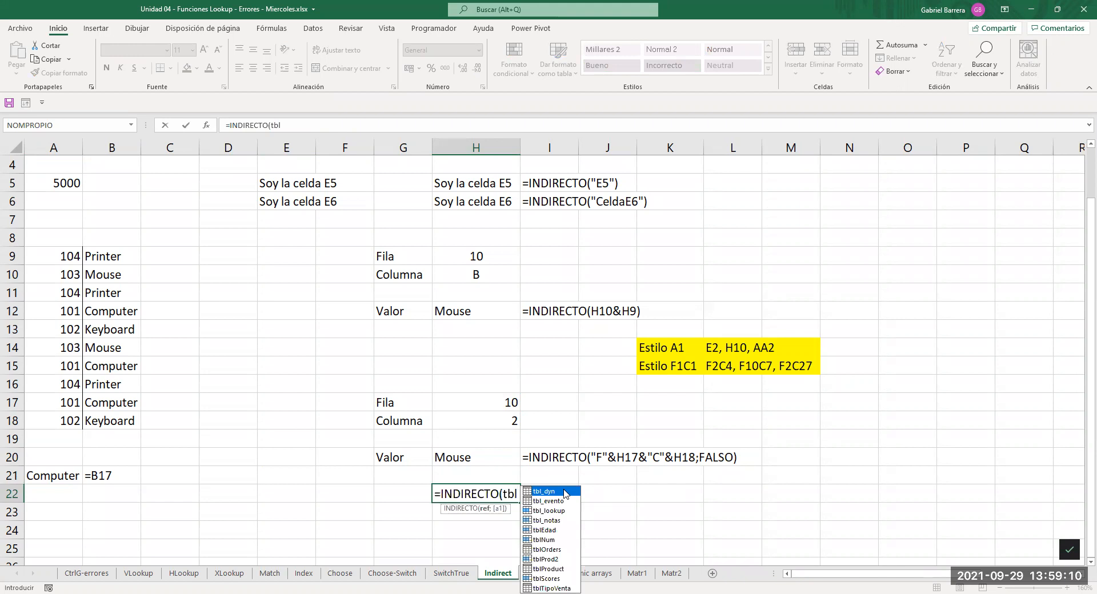
key("Down")
key("Down")
key("Down")
key("Down")
key("Down")
key("Down")
key("Down")
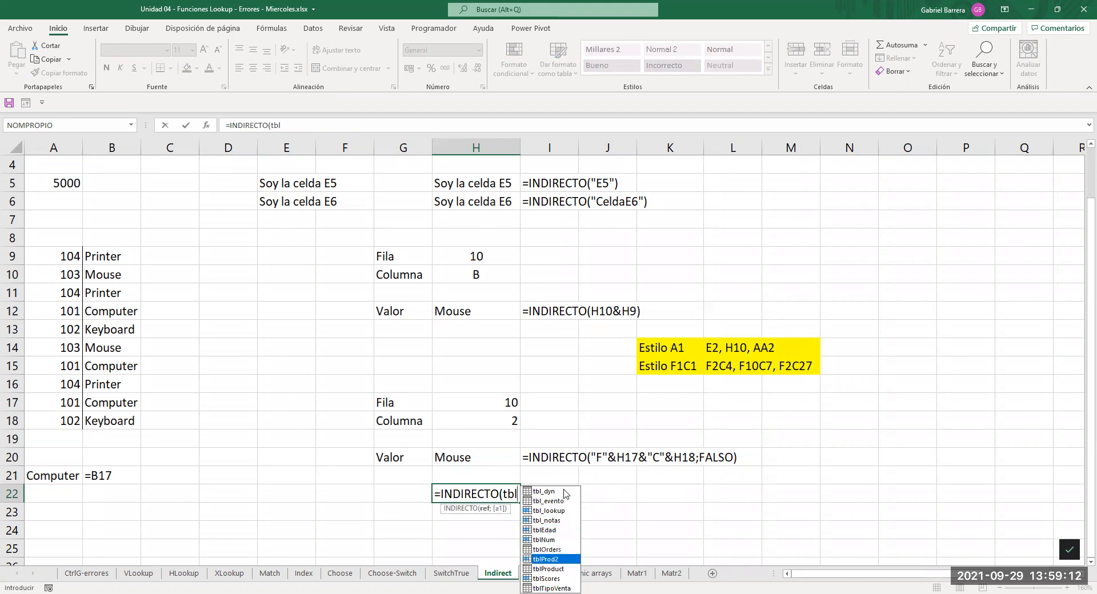
key("Tab")
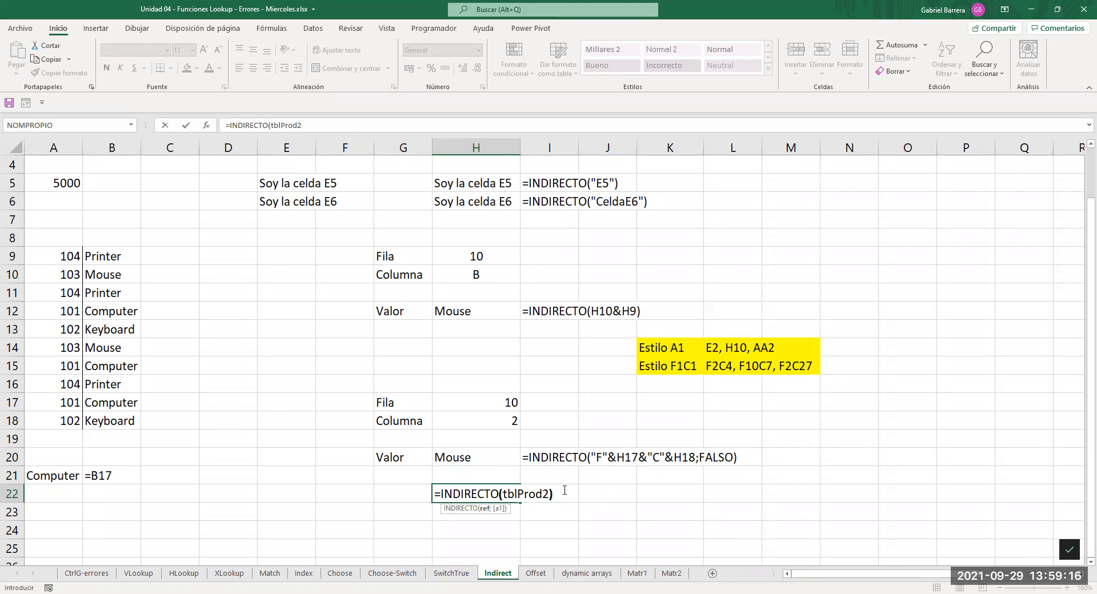
key("Return")
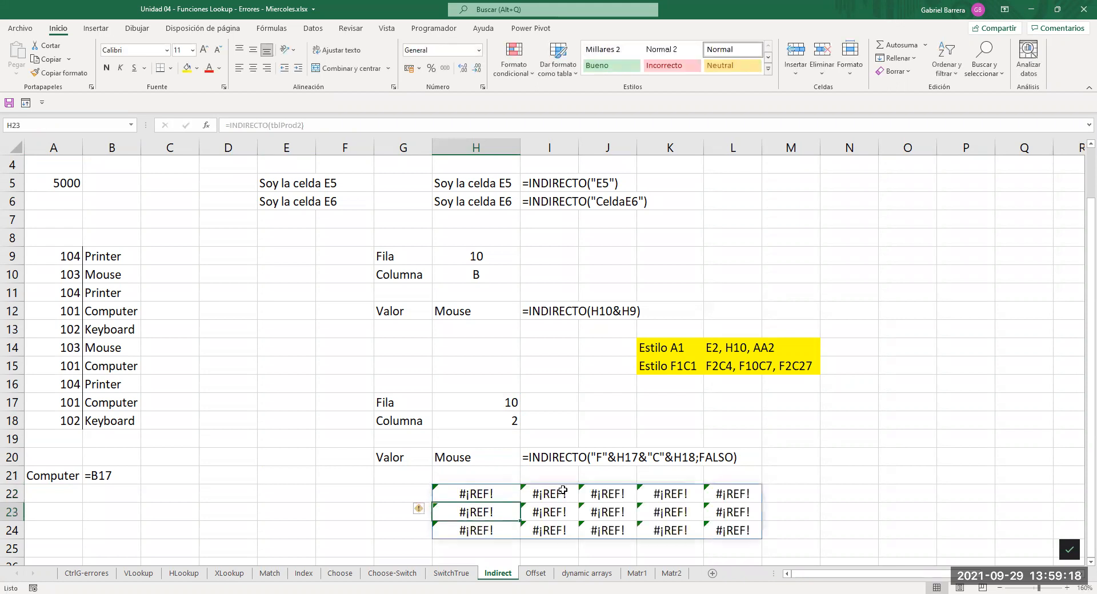
key("ctrl+z")
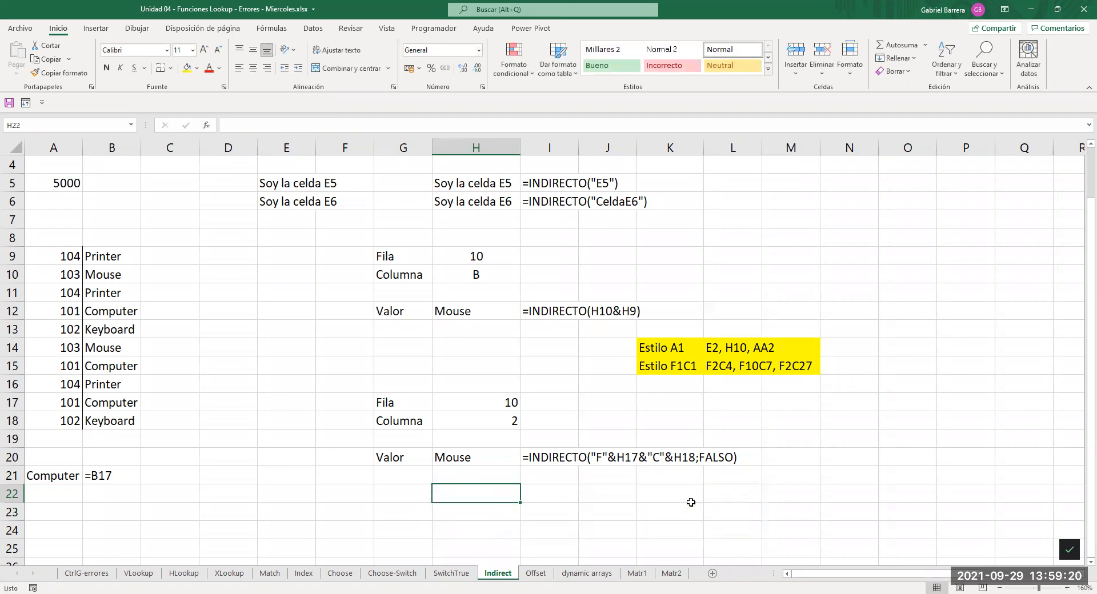
Enter =INDIRECTO(A9:B18) in cell H22, referring to the product list range without quotation marks.
type("=i")
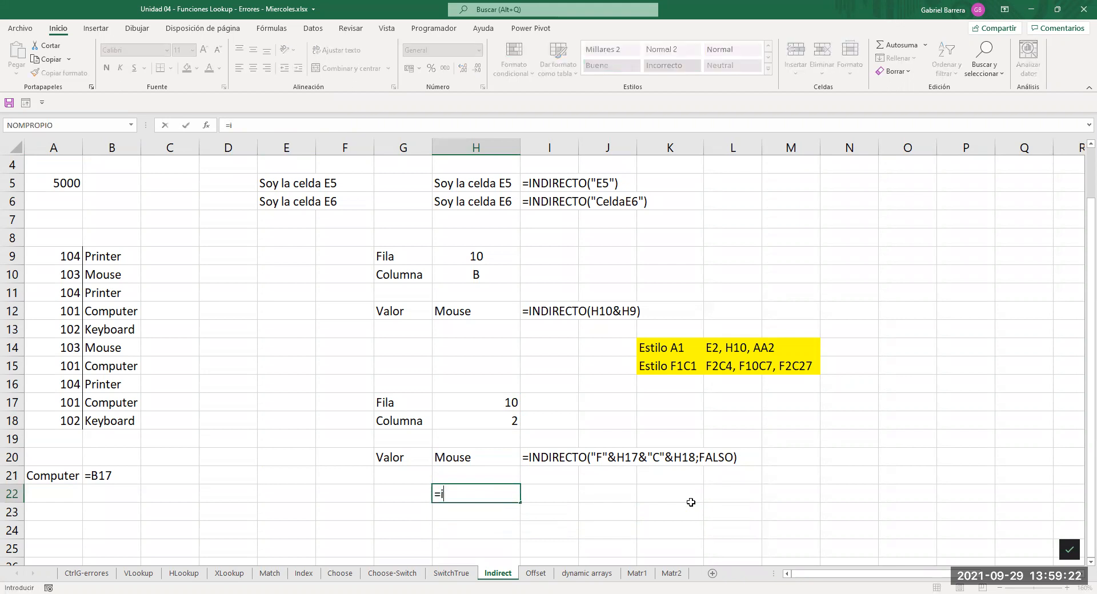
type("mp")
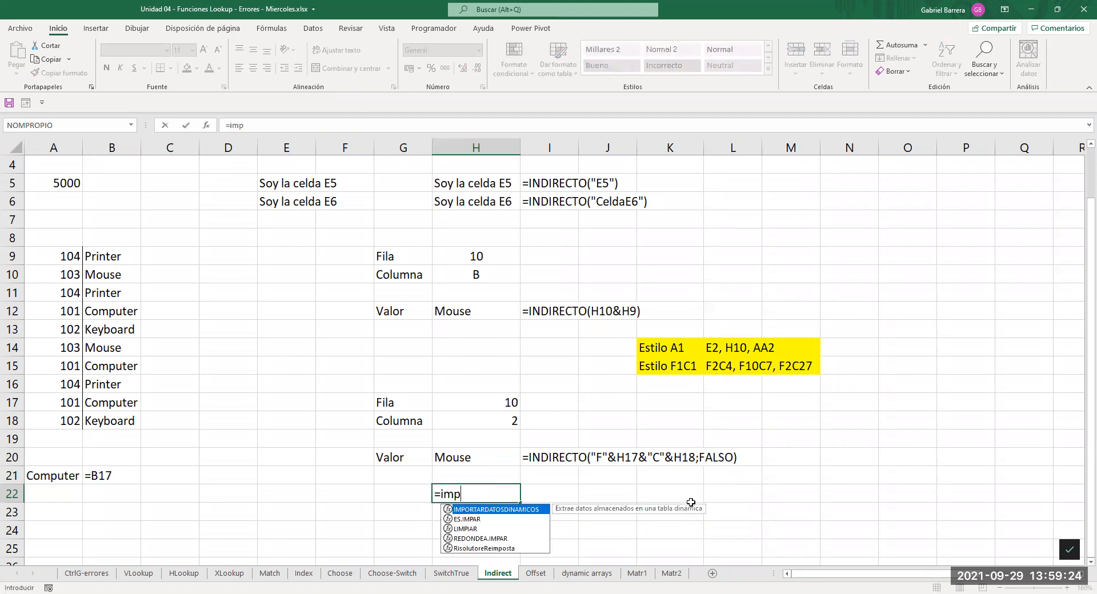
key("BackSpace")
key("BackSpace")
type("NDIRECTO(")
left_click_drag(63, 254, 93, 420)
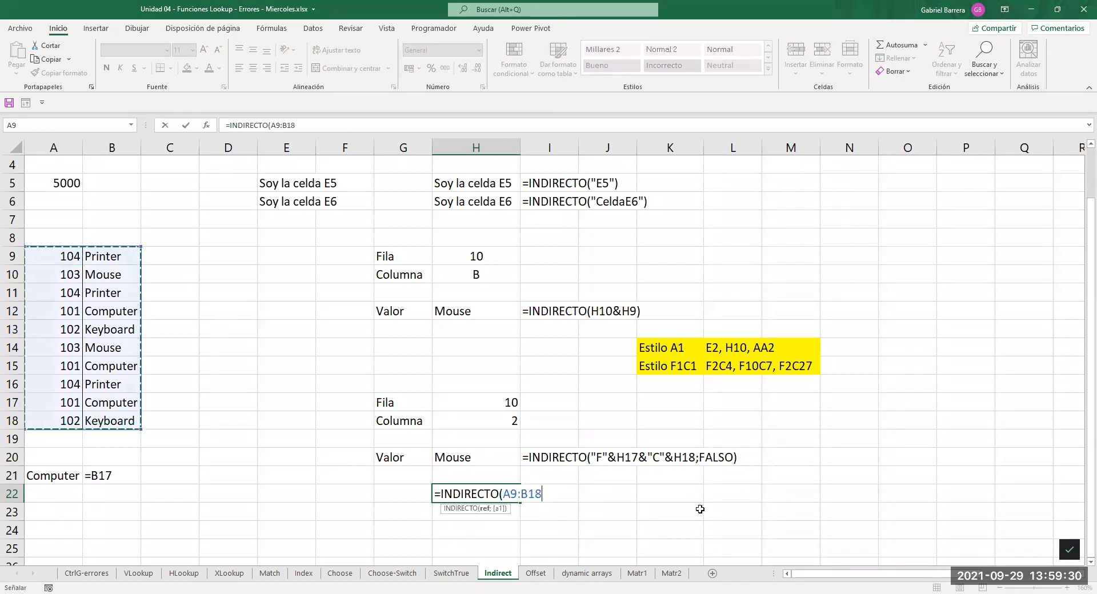
key("Return")
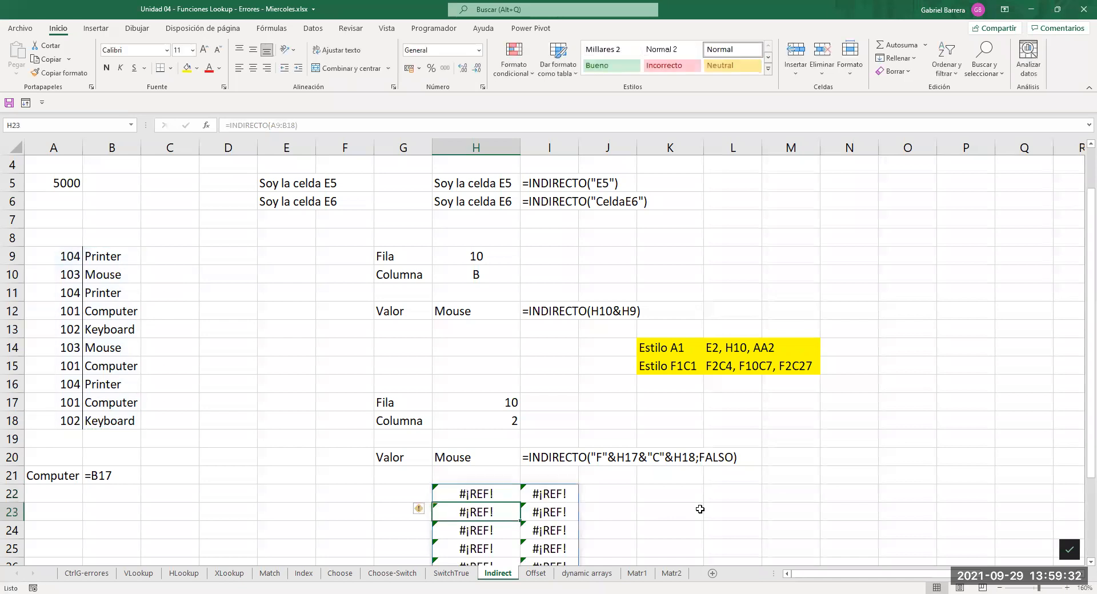
Put the range in H22 in quotation marks so the formula reads =INDIRECTO("A9:B18"), and review the quoted argument.
scroll(700, 509, "down", 4)
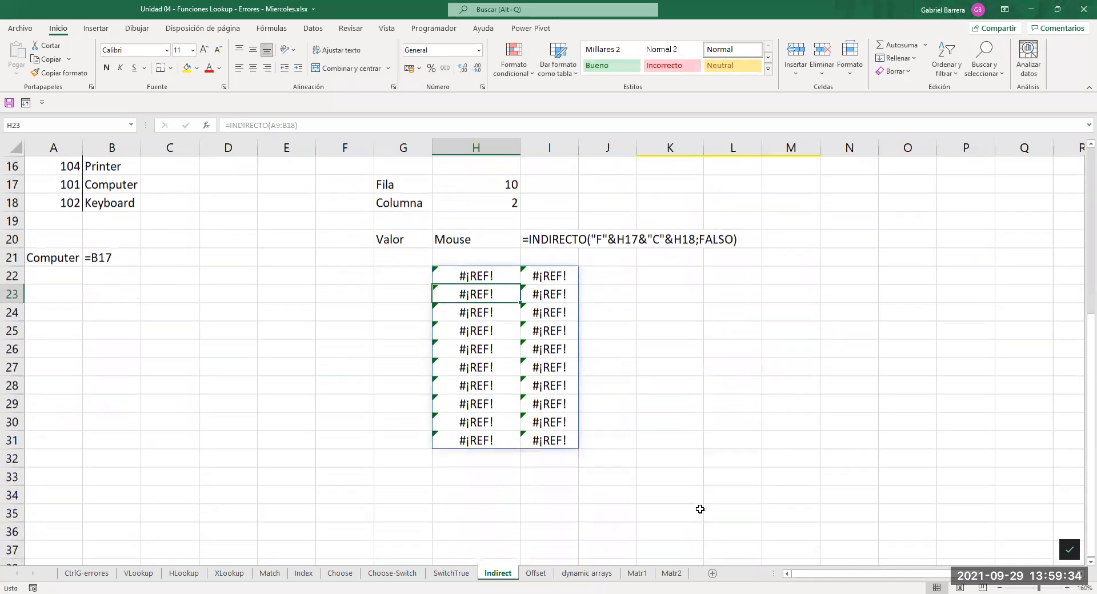
scroll(700, 509, "up", 1)
key("Up")
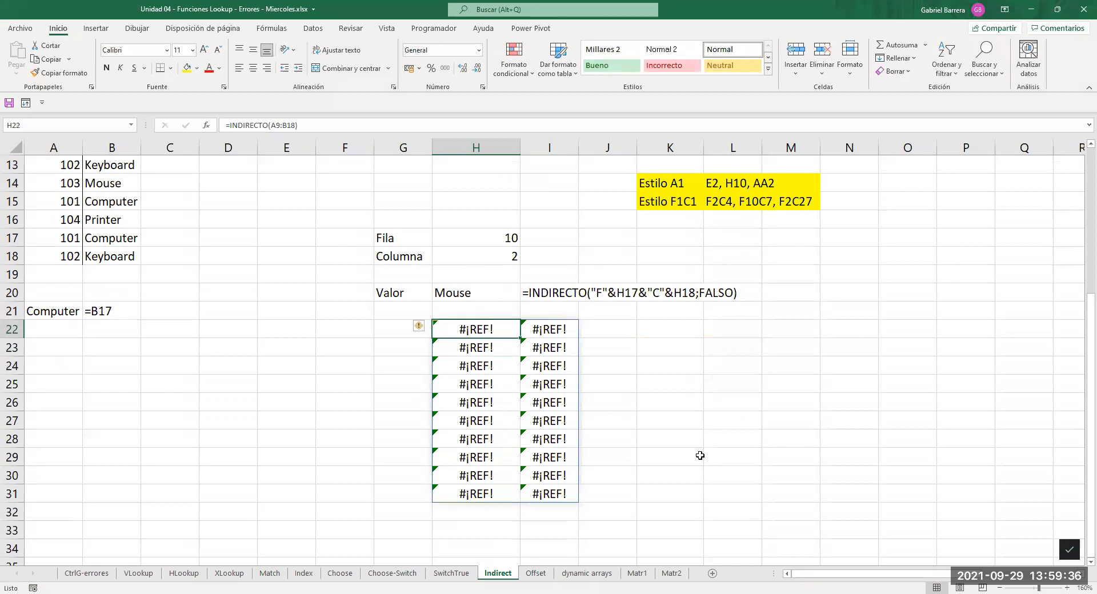
key("F2")
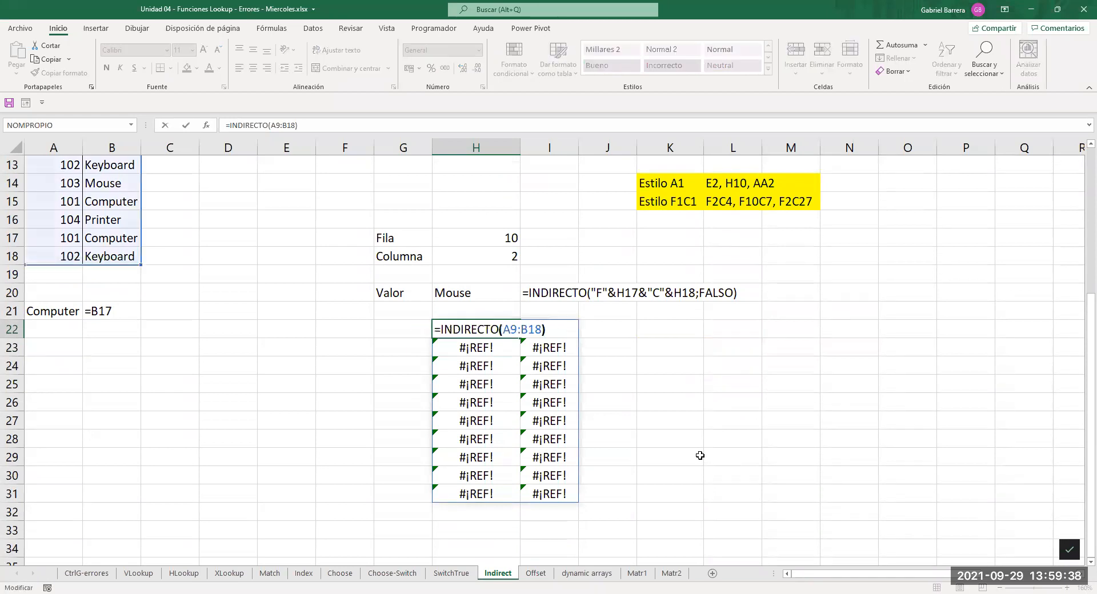
key("Left")
type("\"")
key("Left")
key("Left")
key("Left")
key("Left")
key("Left")
key("Left")
key("Left")
type("\"")
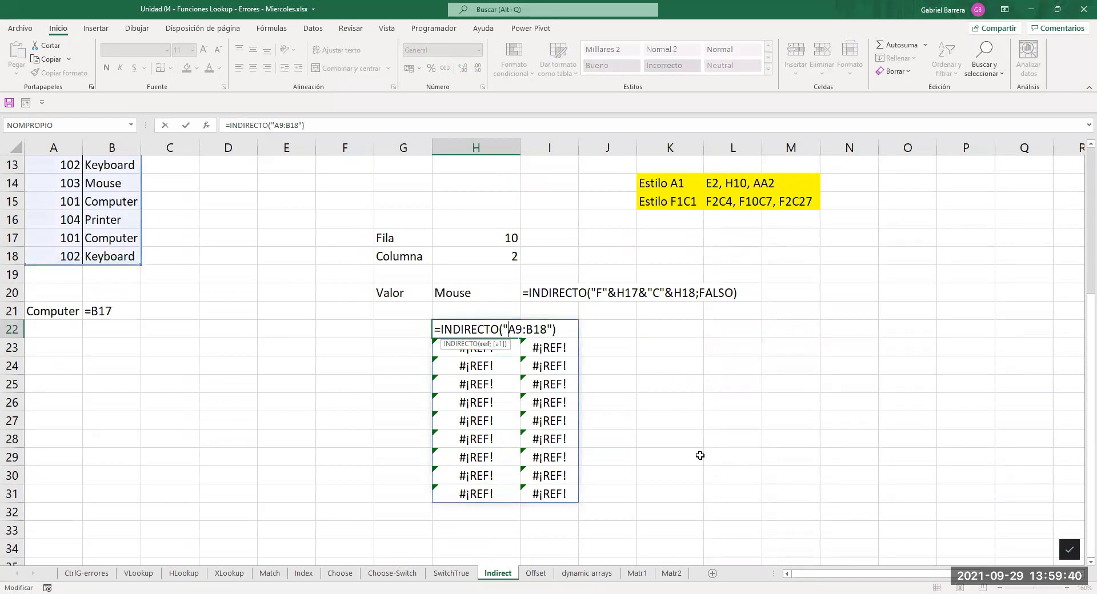
key("ctrl+Return")
key("F2")
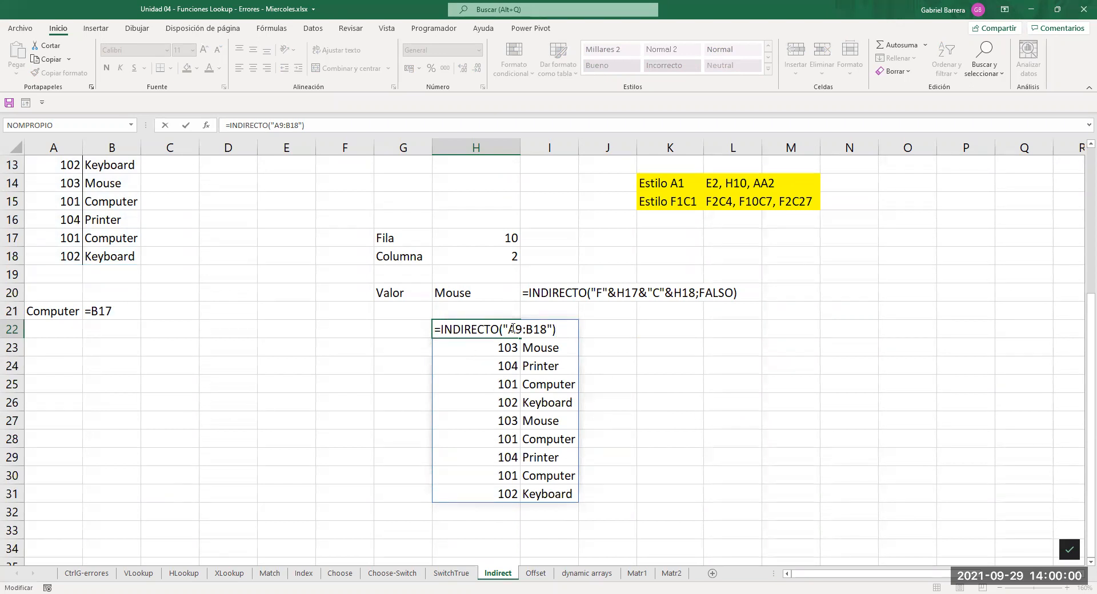
left_click_drag(546, 324, 553, 329)
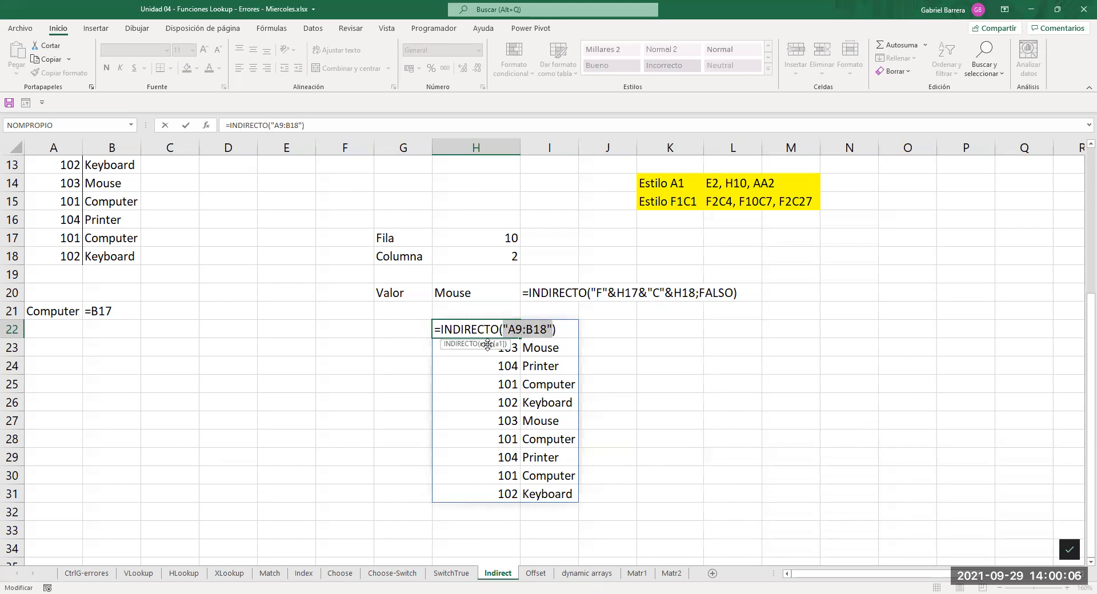
key("Escape")
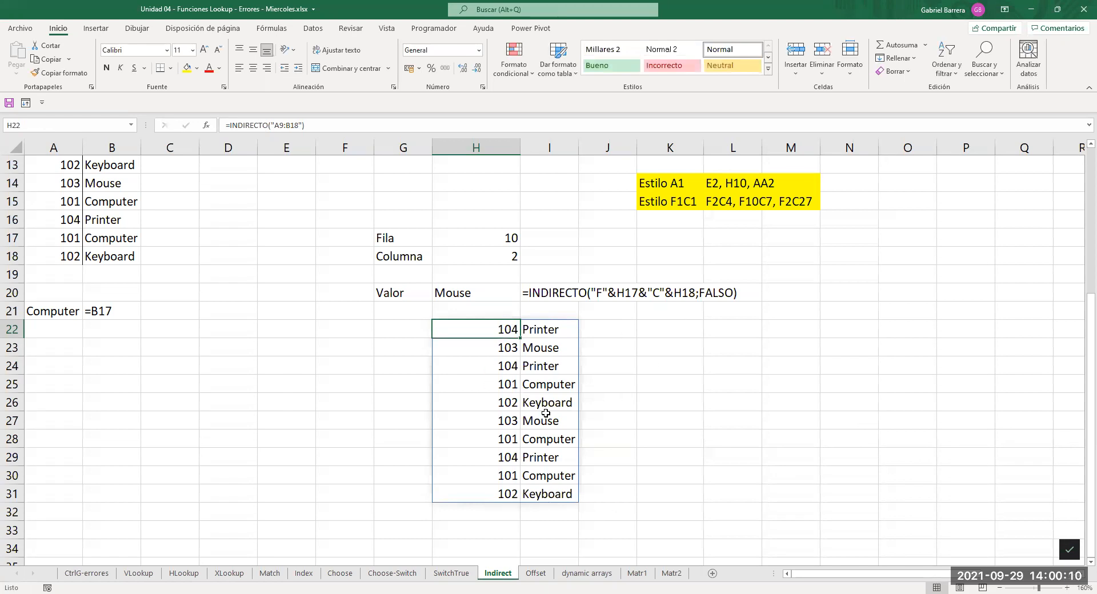
Enter the cell addresses H23 in K23 and I23 in K24 as text, and select L23.
left_click(665, 345)
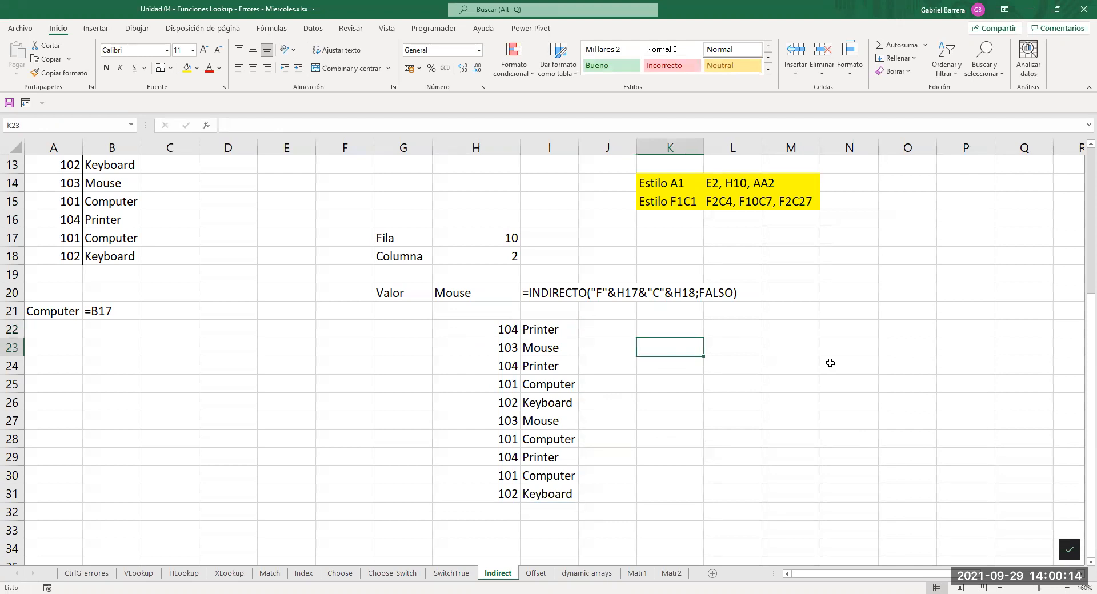
type("H23")
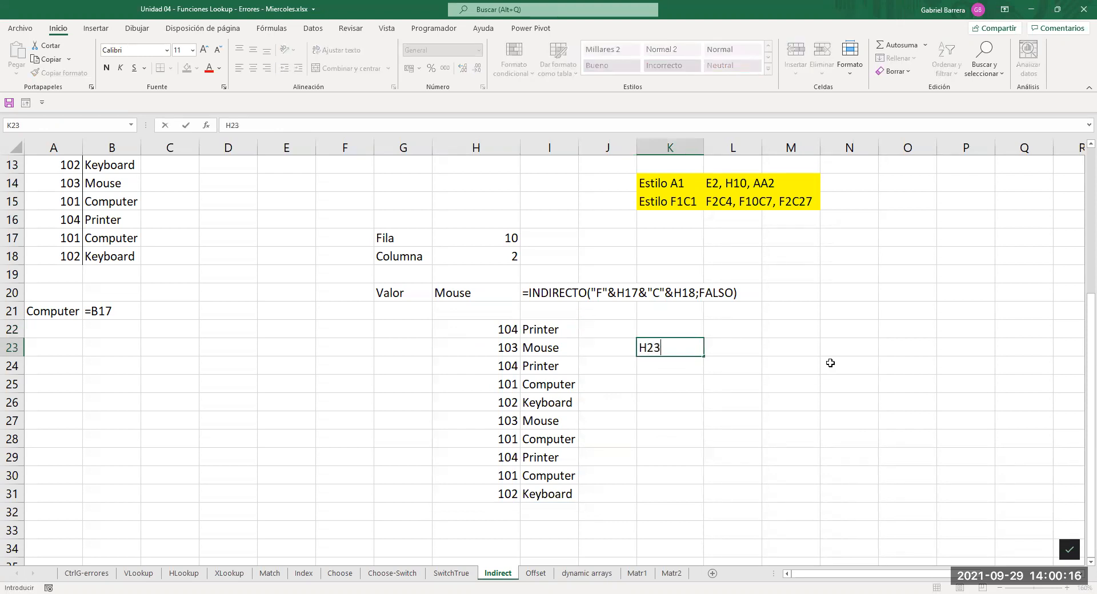
key("Return")
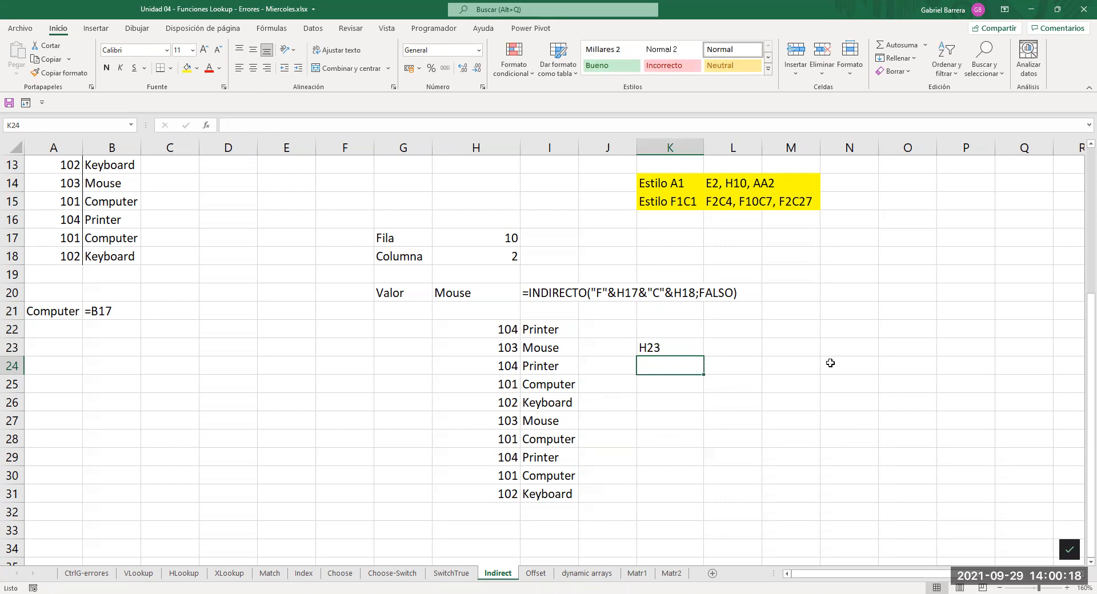
type("I23")
key("Return")
key("Up")
key("Right")
key("Up")
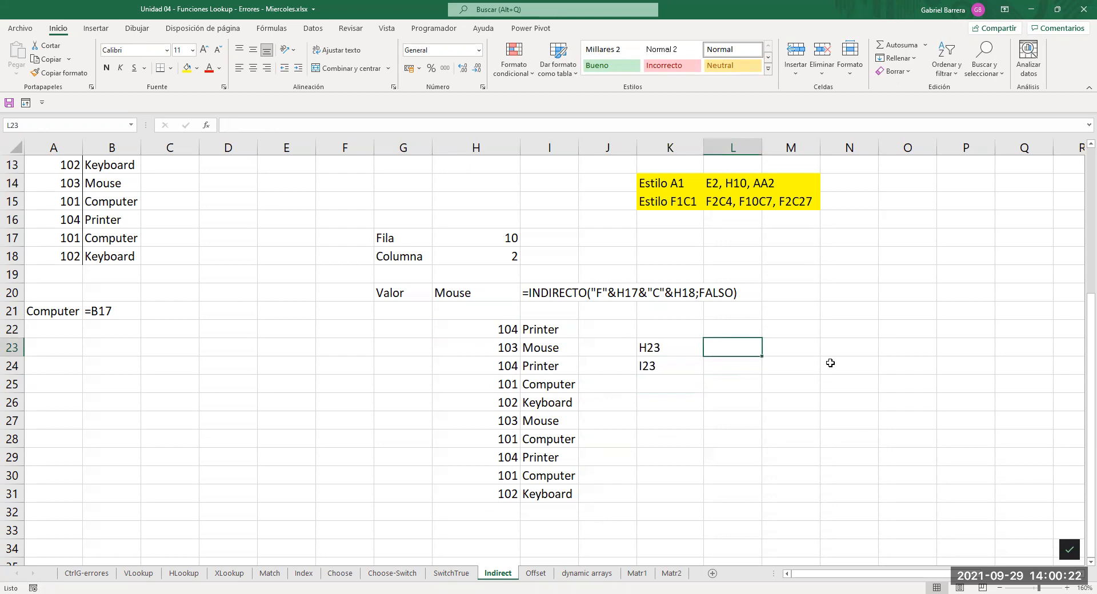
Enter the cell addresses H24 in L23 and I24 in L24 as text.
type("H24")
key("Return")
type("I24")
key("Return")
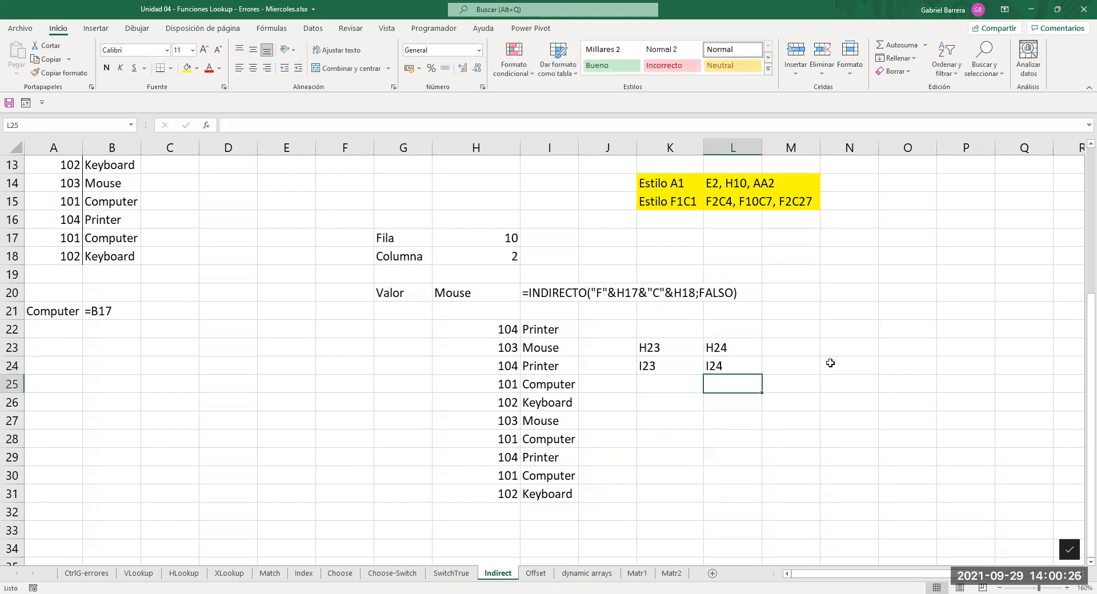
Try the formula =INDIRECTO(K23:L24) in cell K26, referring to the block of addresses stored as text.
key("Down")
key("Left")
type("=i")
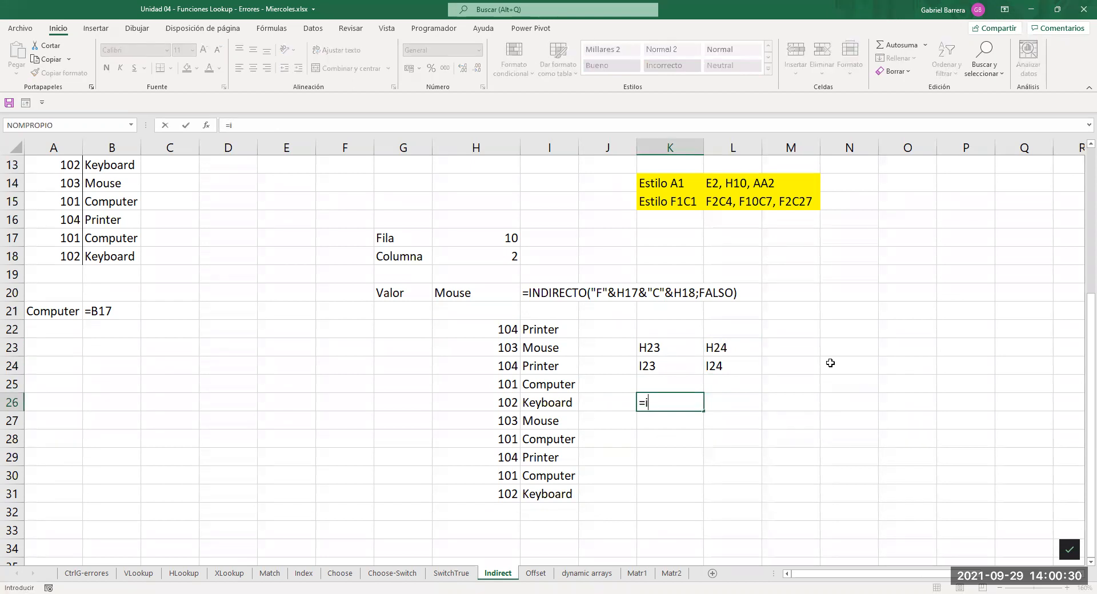
type("ndirecto(")
left_click(689, 358)
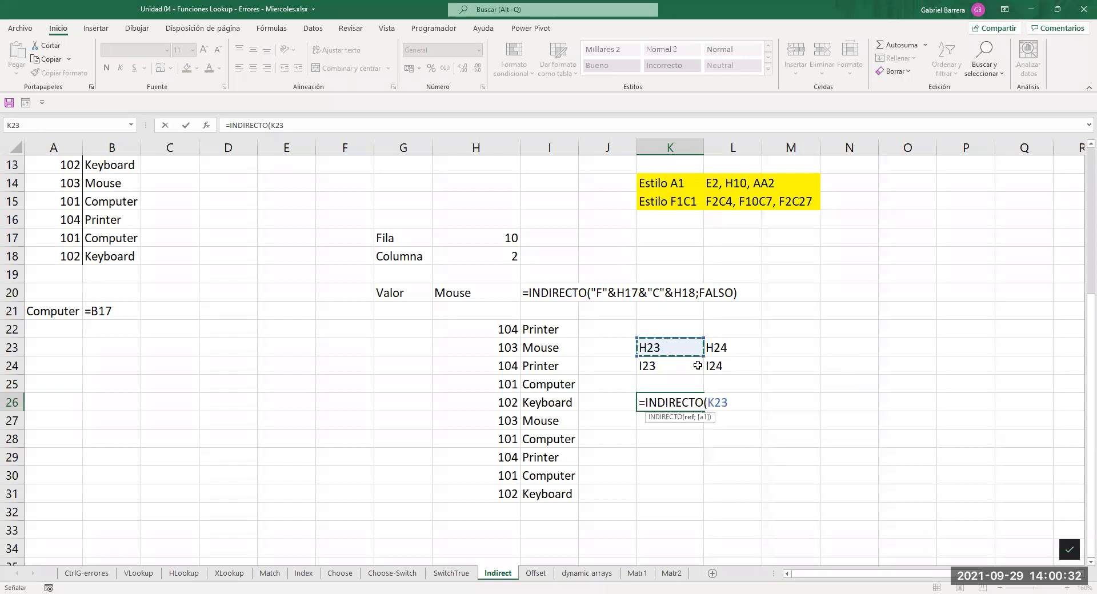
left_click(728, 366, "shift")
key("Left")
key("Right")
left_click(740, 364, "shift")
type("\"")
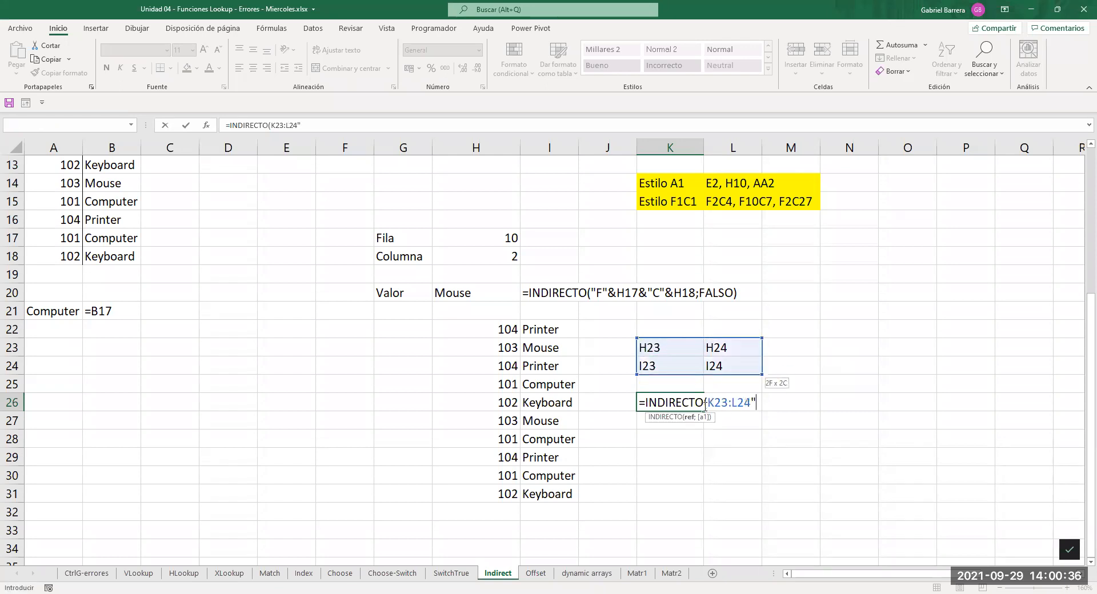
key("F2")
key("BackSpace")
type(")")
key("Return")
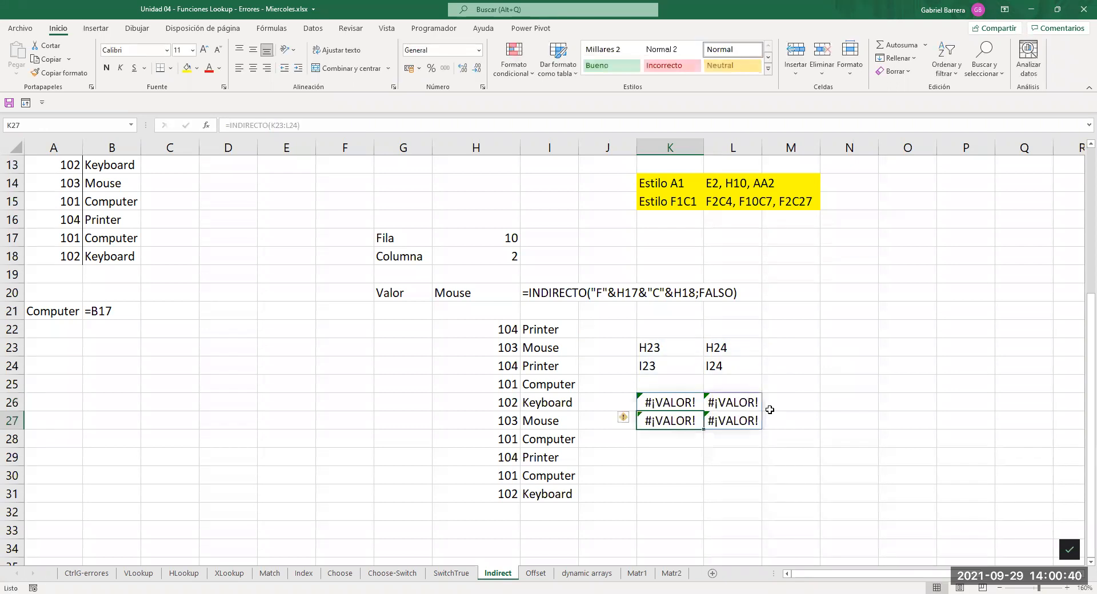
Examine the range argument of the formula in K26 and the address text stored in K23 and K24.
key("BackSpace")
key("Escape")
key("Up")
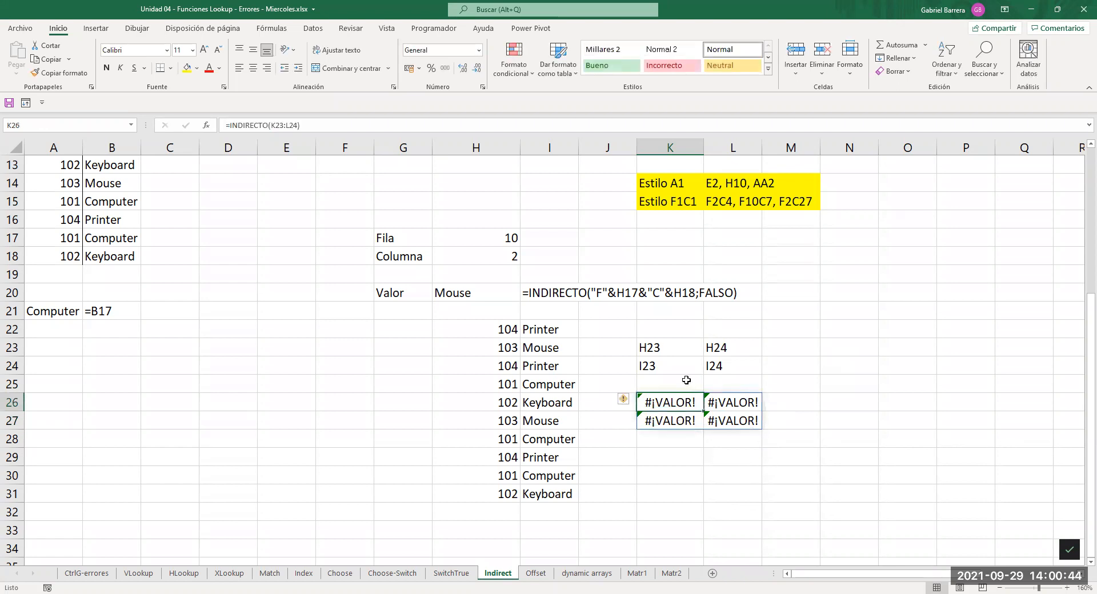
key("F2")
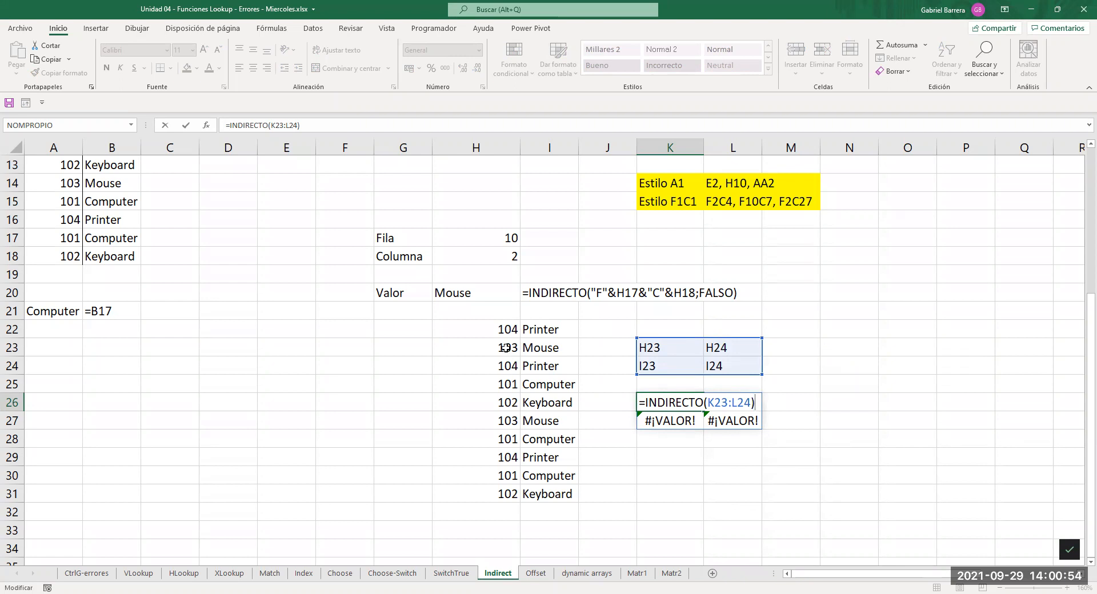
left_click(675, 351)
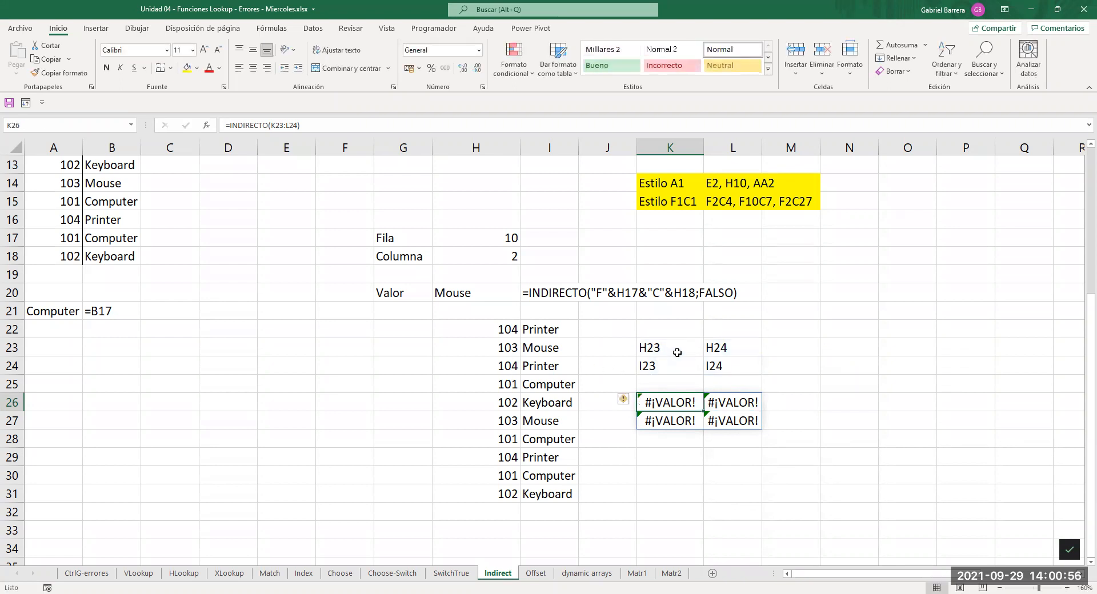
key("F2")
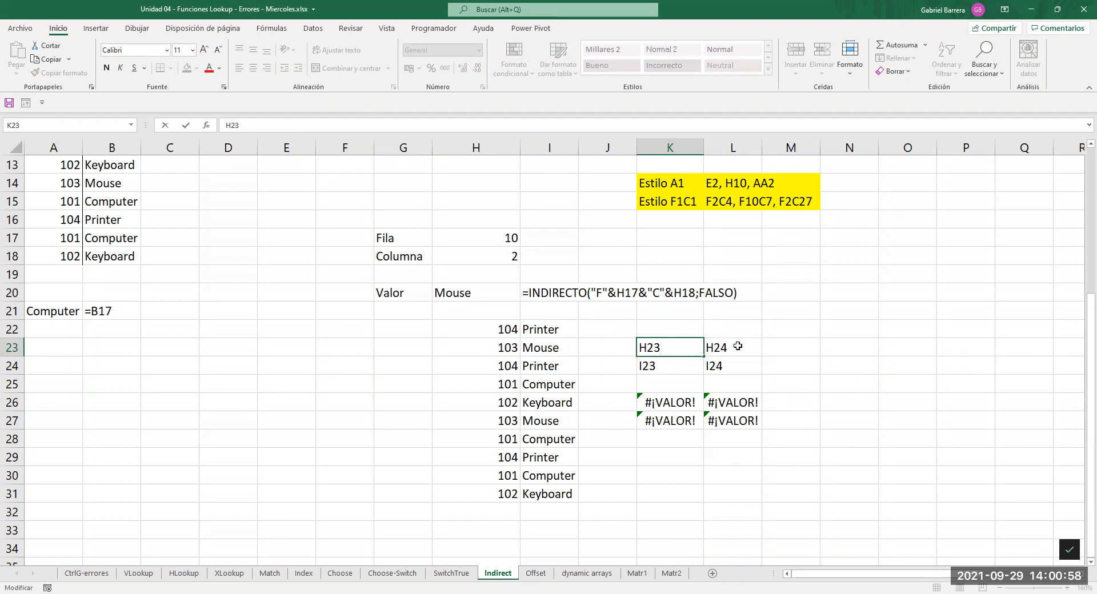
key("Return")
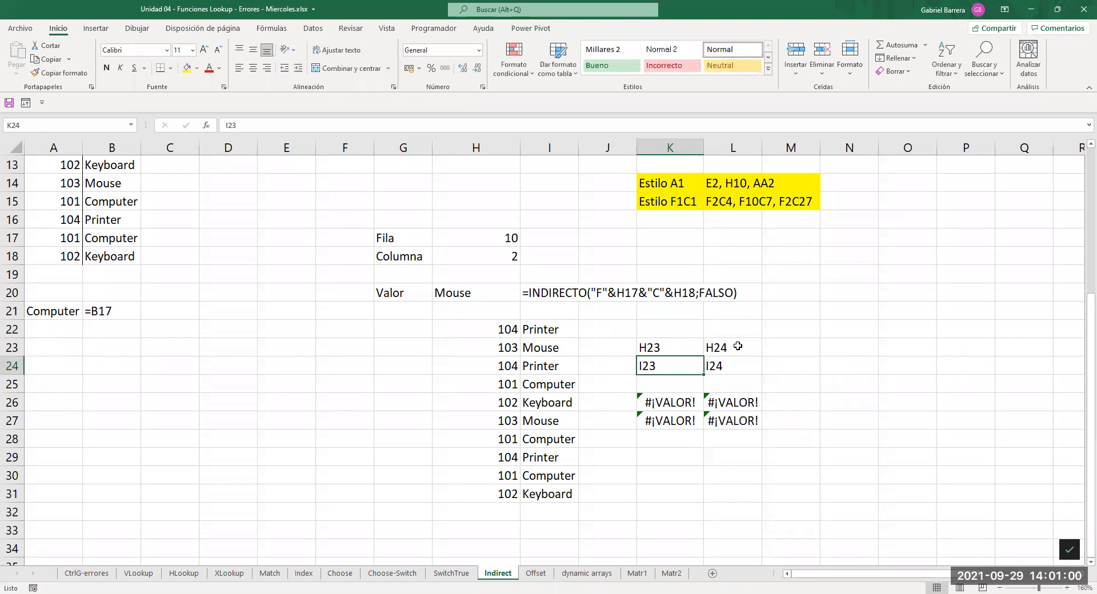
key("F2")
key("Return")
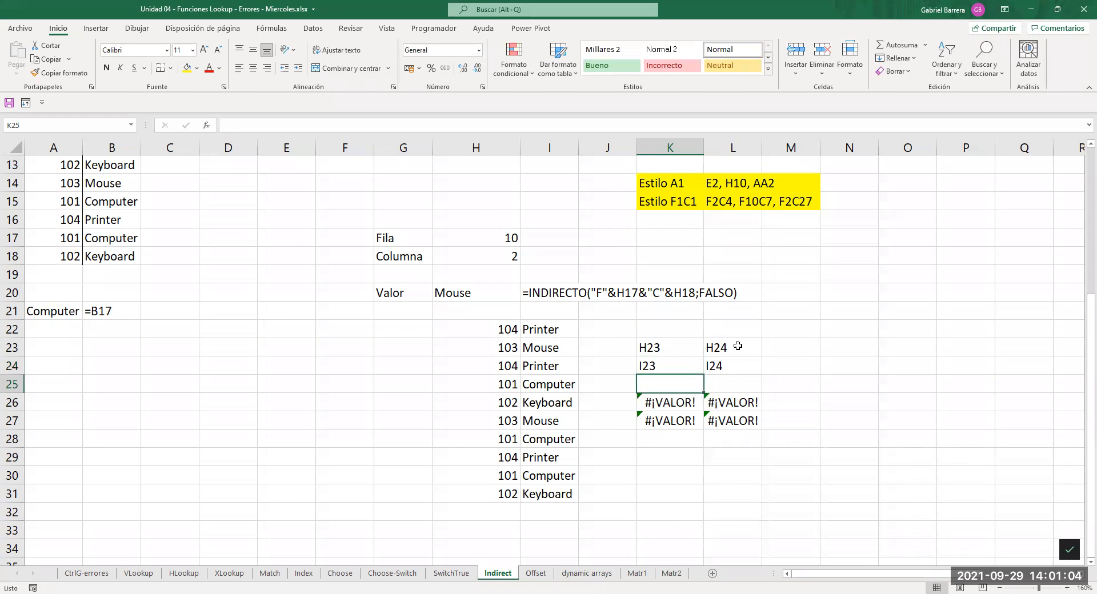
Reduce the formula in K26 to =INDIRECTO(K23), and extend its argument to try =INDIRECTO(K23:L23).
left_click(682, 404)
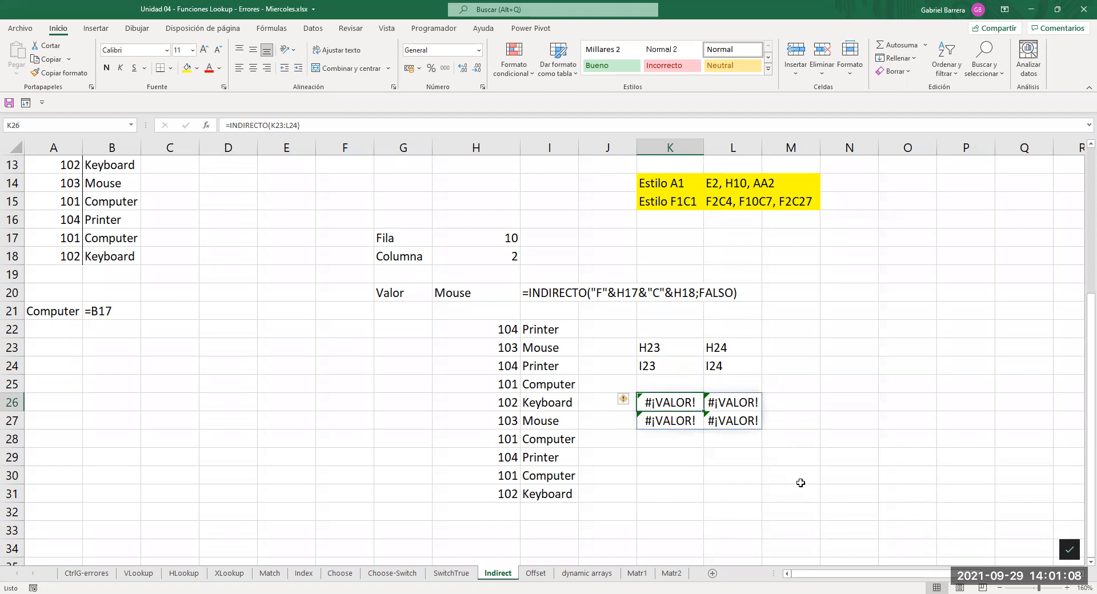
key("F2")
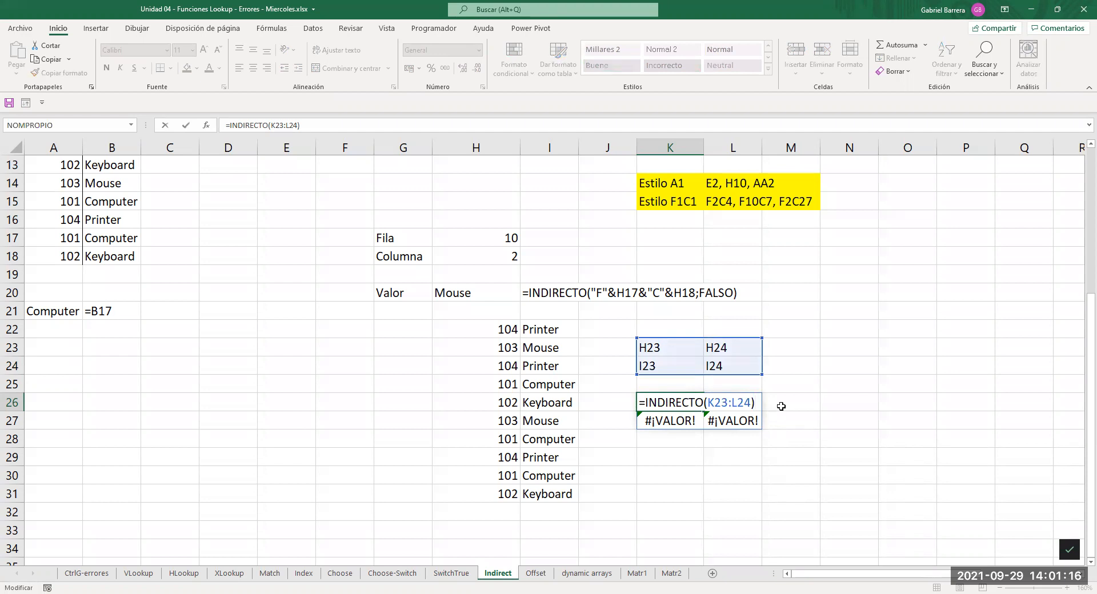
key("Return")
key("Up")
key("F2")
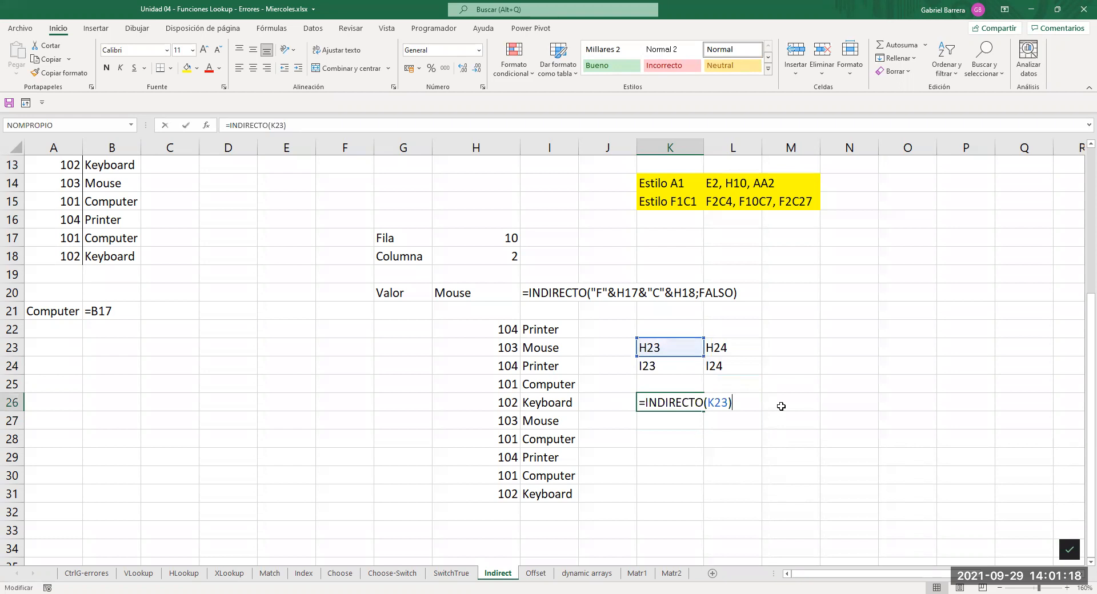
key("Left")
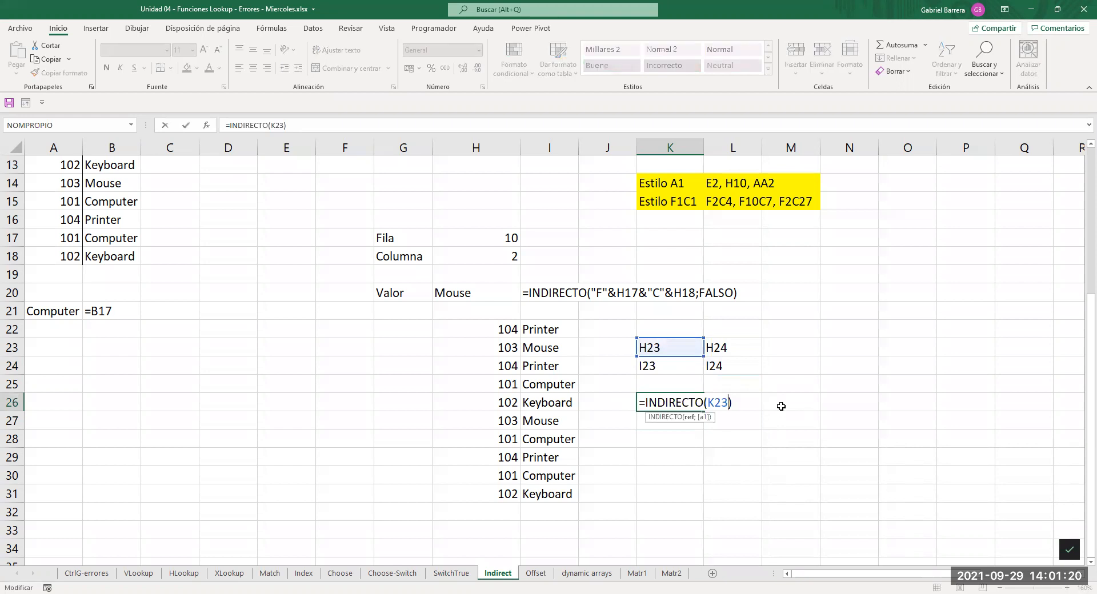
left_click(725, 349, "shift")
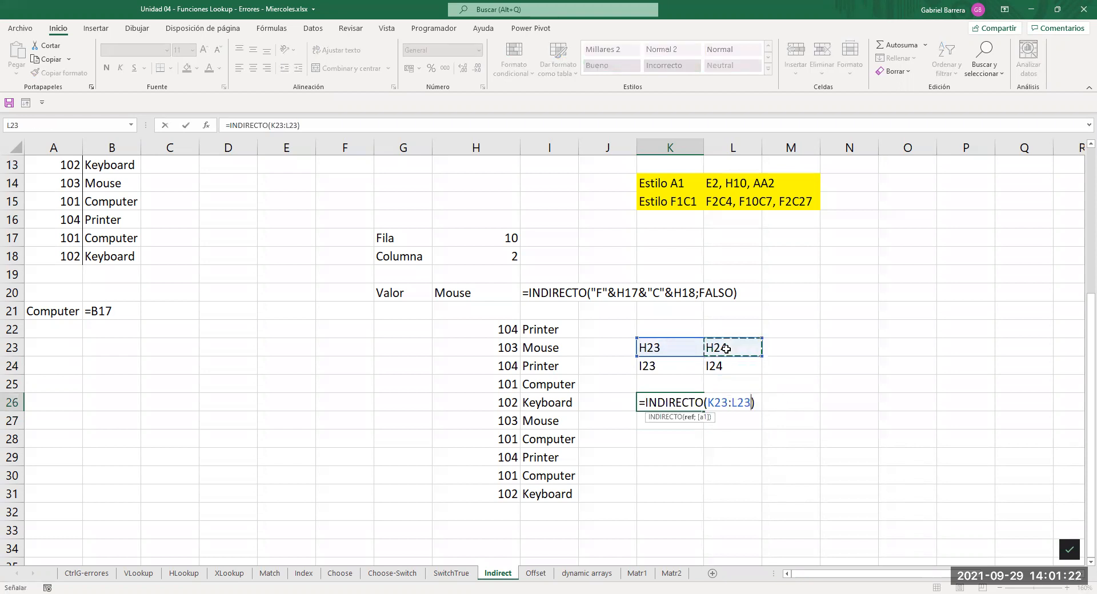
key("Return")
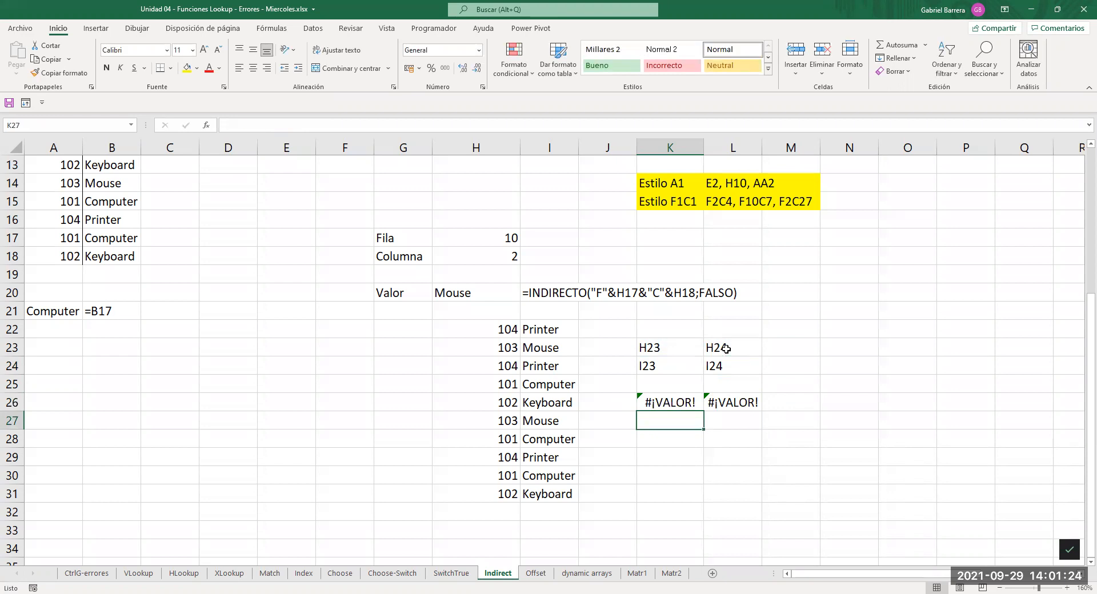
Clear the test addresses and formula from the range K23:L26.
key("Up")
key("Right")
key("shift+Left")
key("shift+Up")
key("shift+Up")
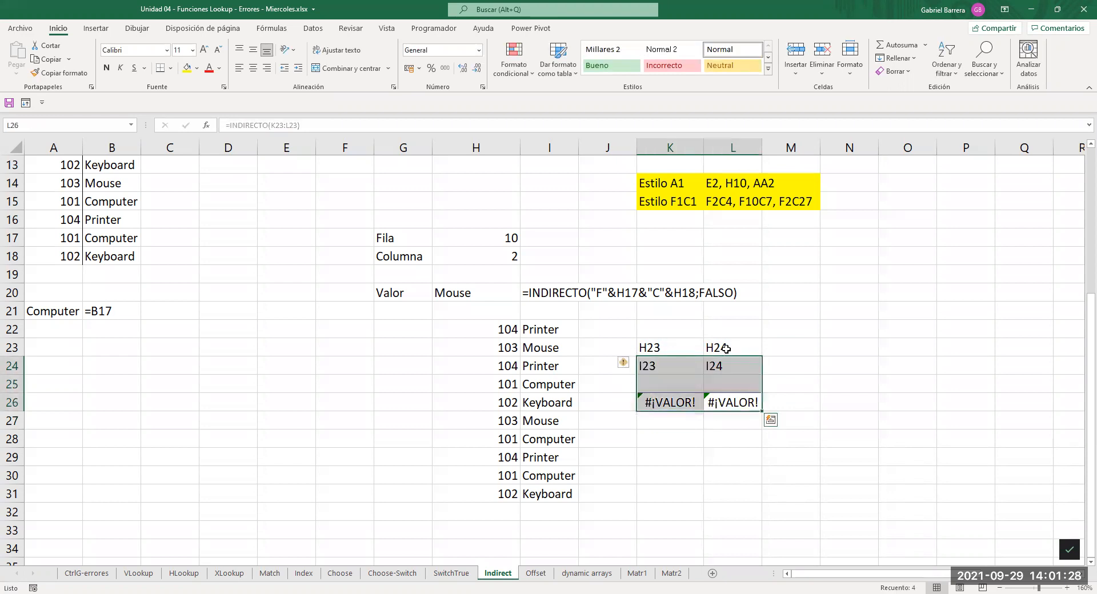
key("shift+Up")
key("Delete")
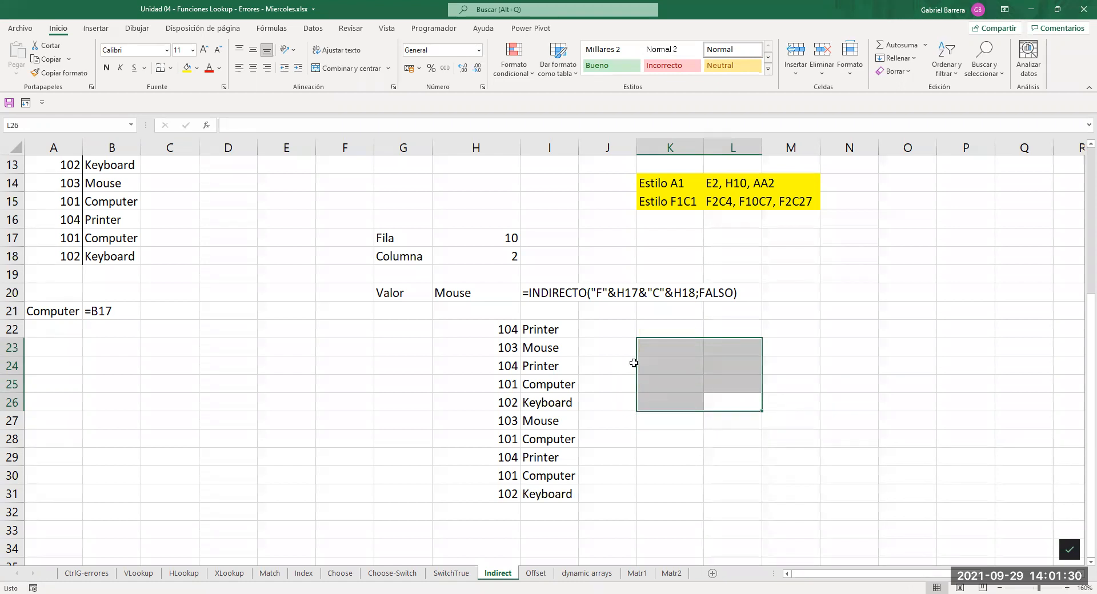
Review the quoted range argument of the INDIRECTO formula in cell H22 without changing it.
left_click(496, 330)
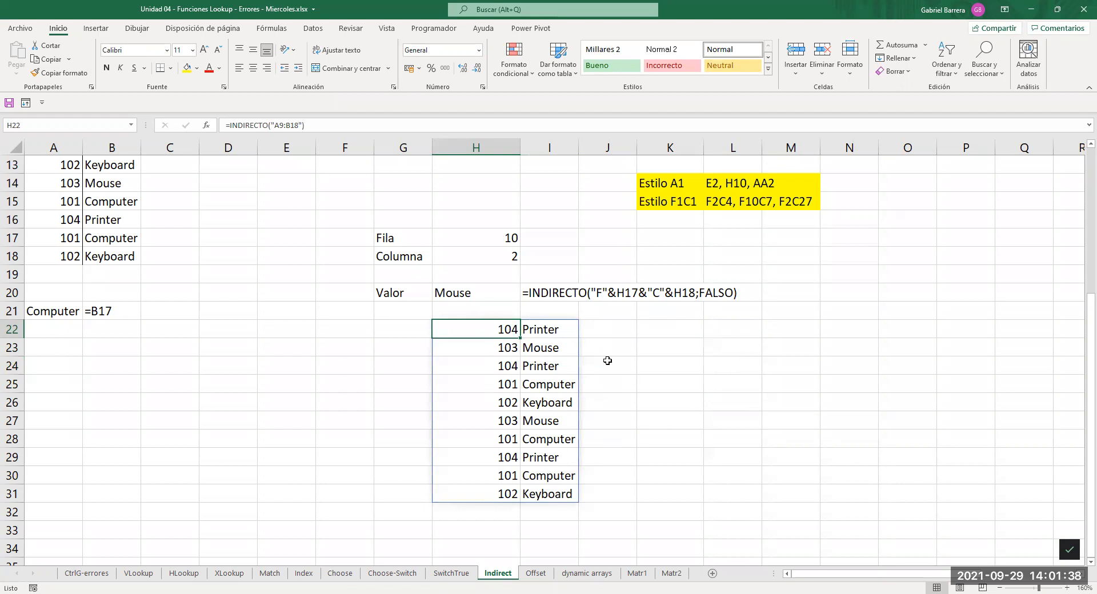
key("F2")
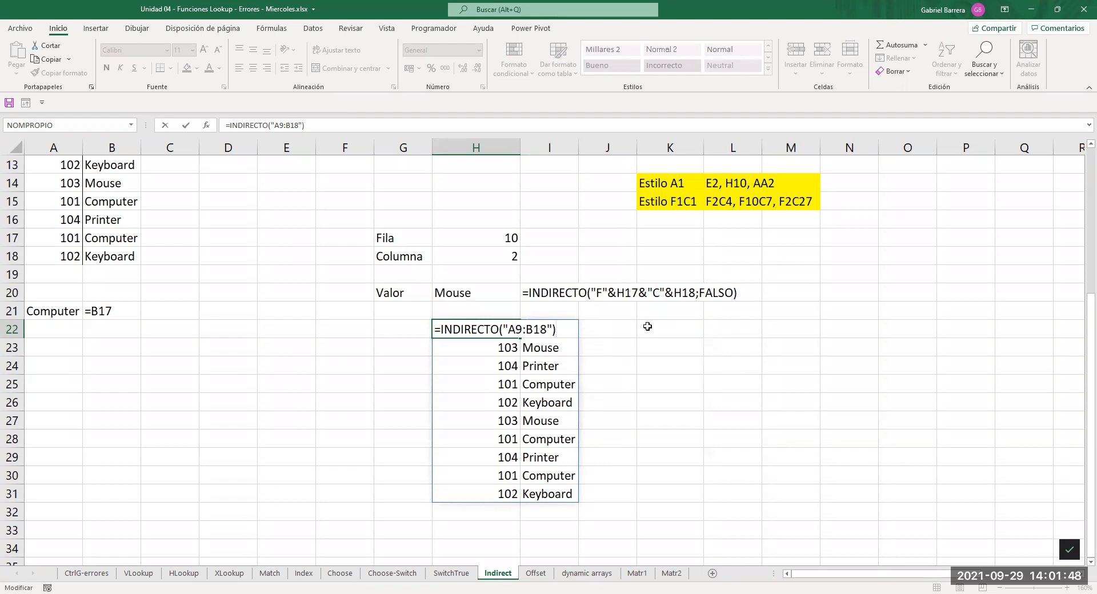
left_click(675, 332)
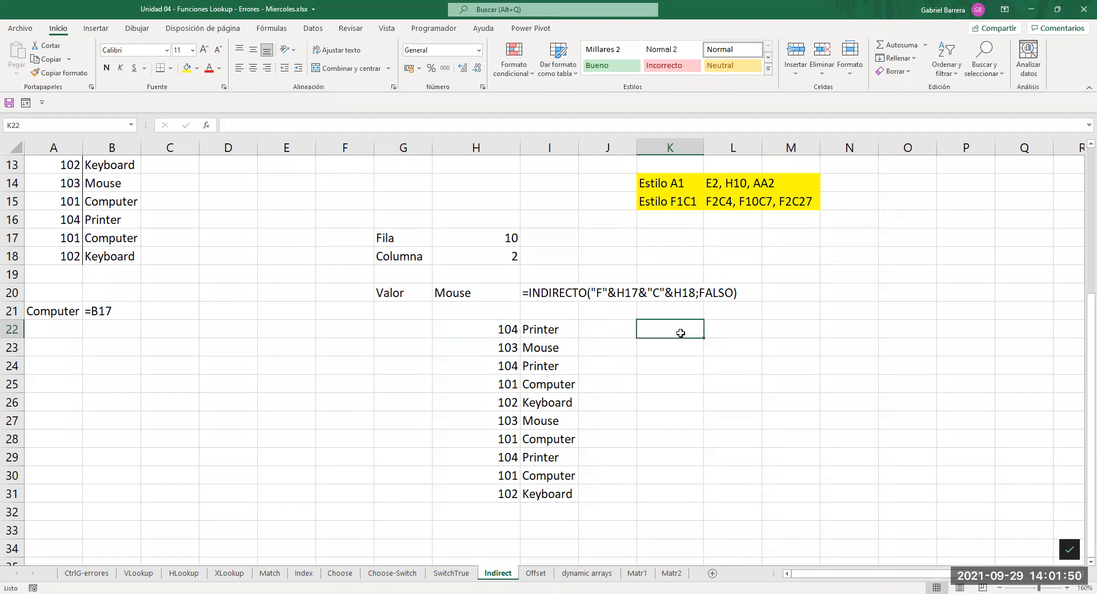
Enter =FORMULATEXTO(H22) in cell J22 to display the formula text beside the returned product list.
key("Left")
key("Left")
key("Up")
key("Down")
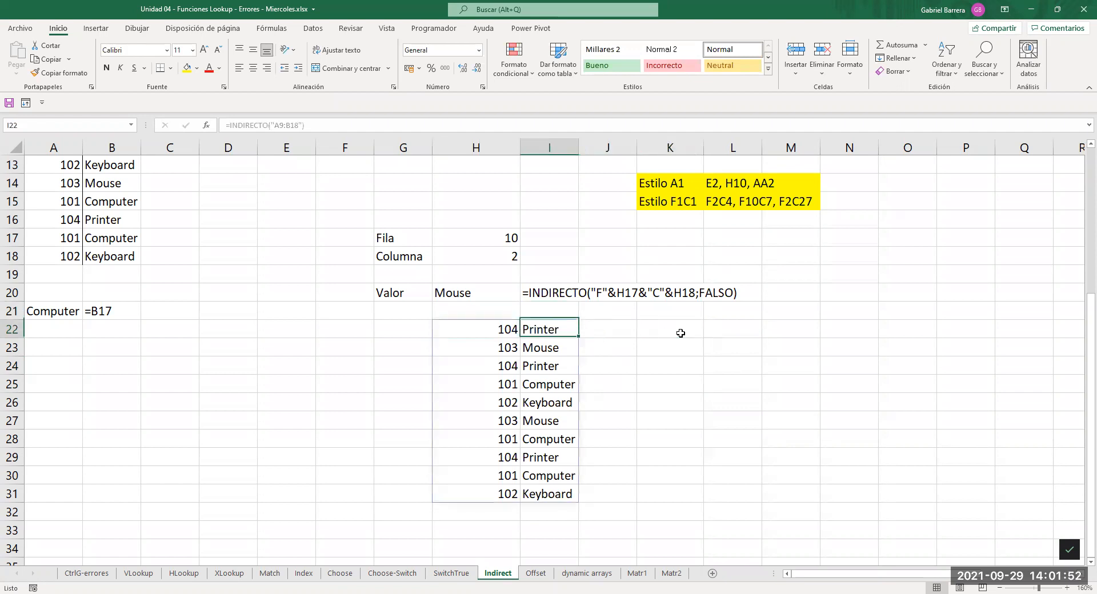
key("Right")
type("=")
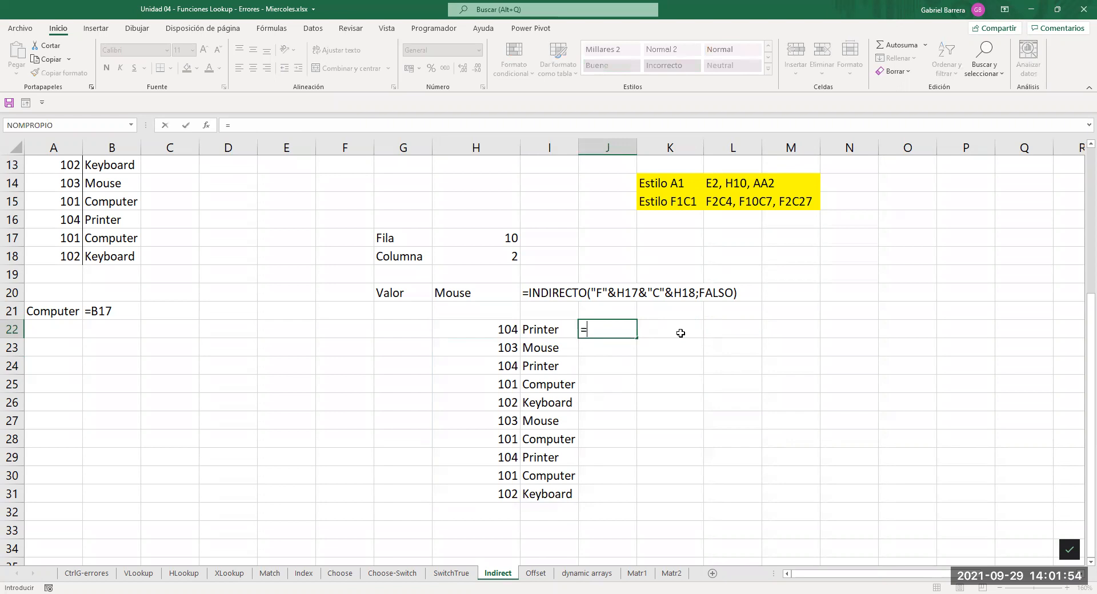
type("FORMULATEXTO(")
left_click(512, 329)
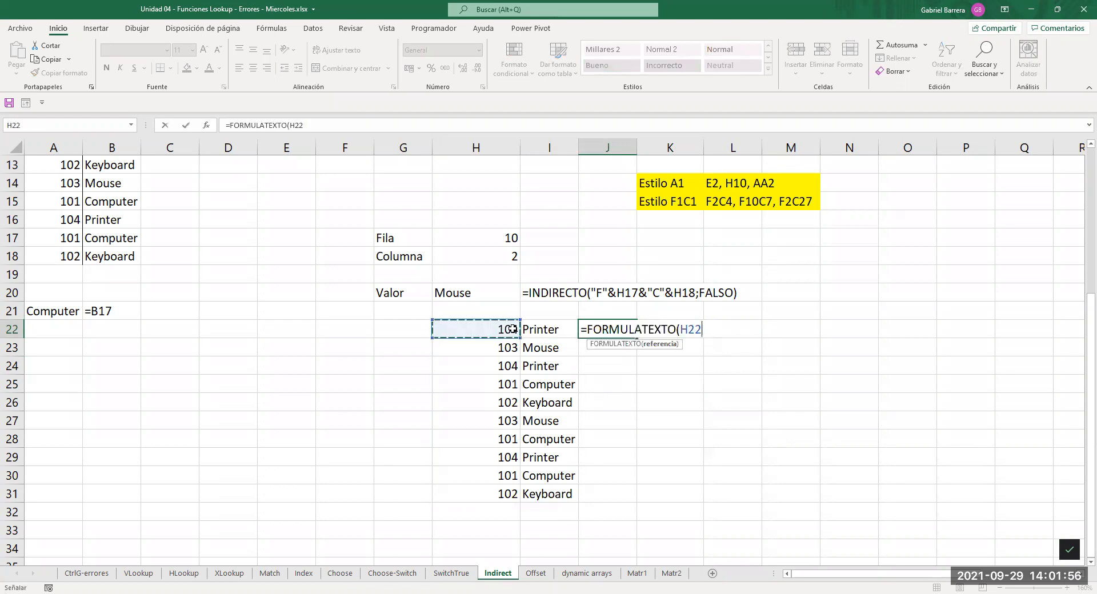
key("Return")
Enter =INDIRECTO("F9C1:F18C2";FALSO) in cell M22 to return the product list with F1C1-style references.
key("Up")
key("Right")
key("Right")
key("Right")
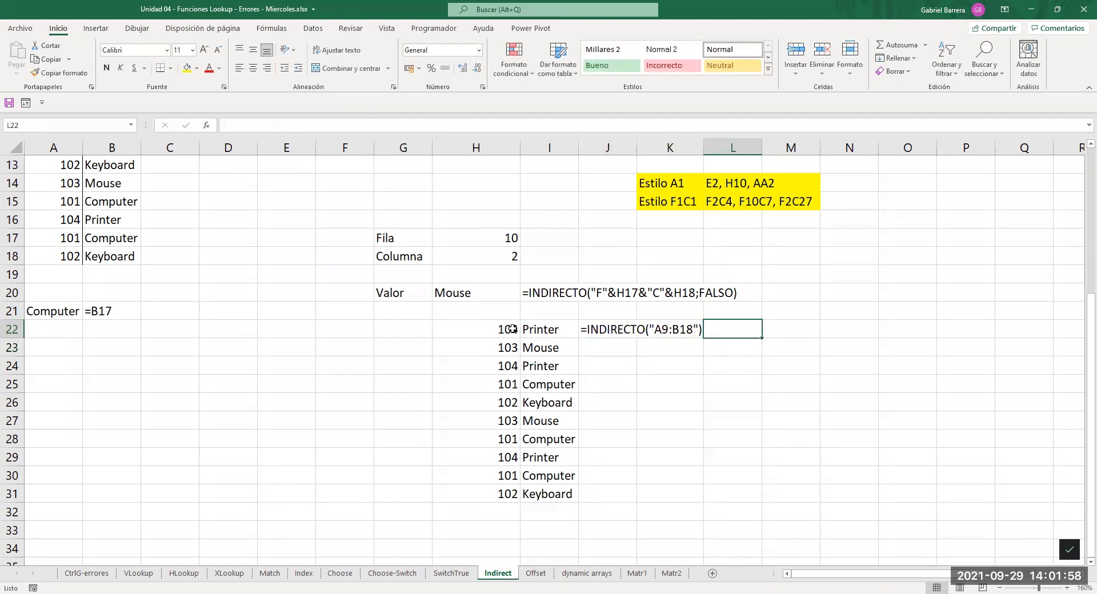
type("=")
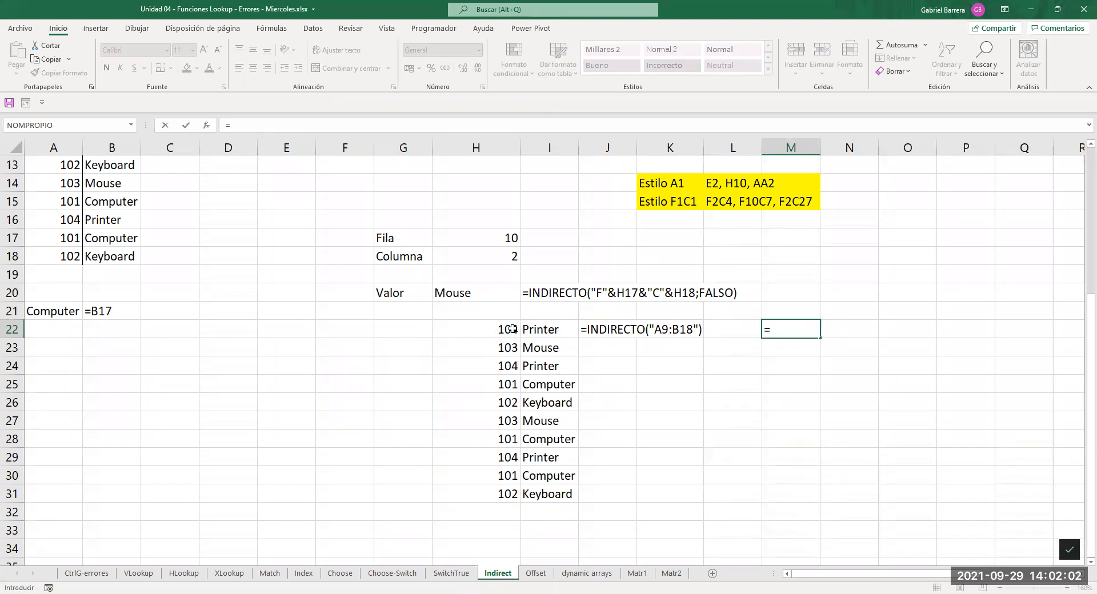
type("INDIRECTO(")
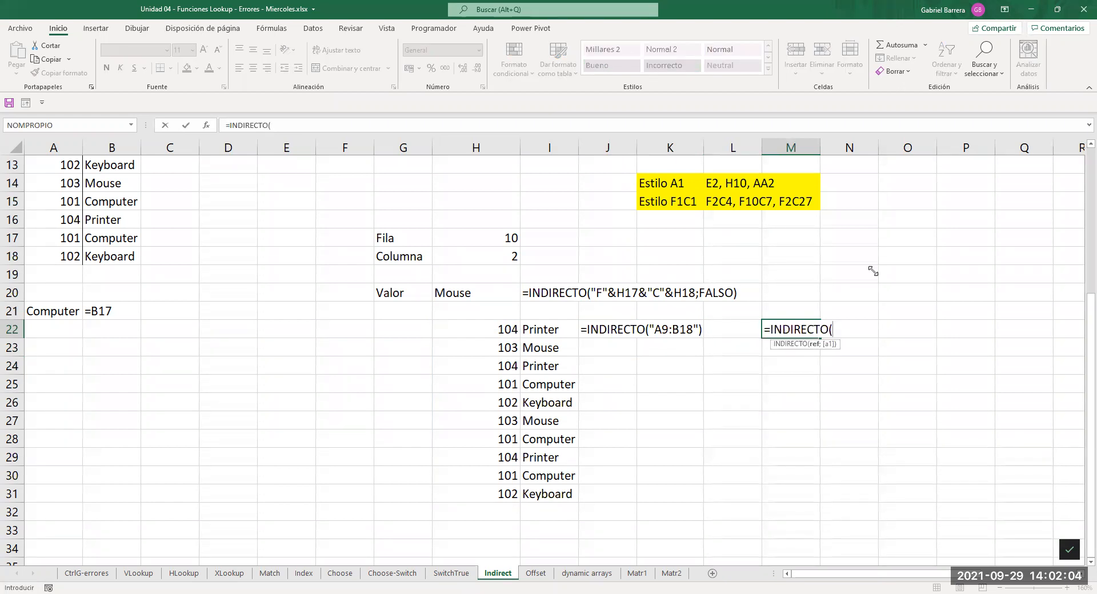
key("alt+Tab")
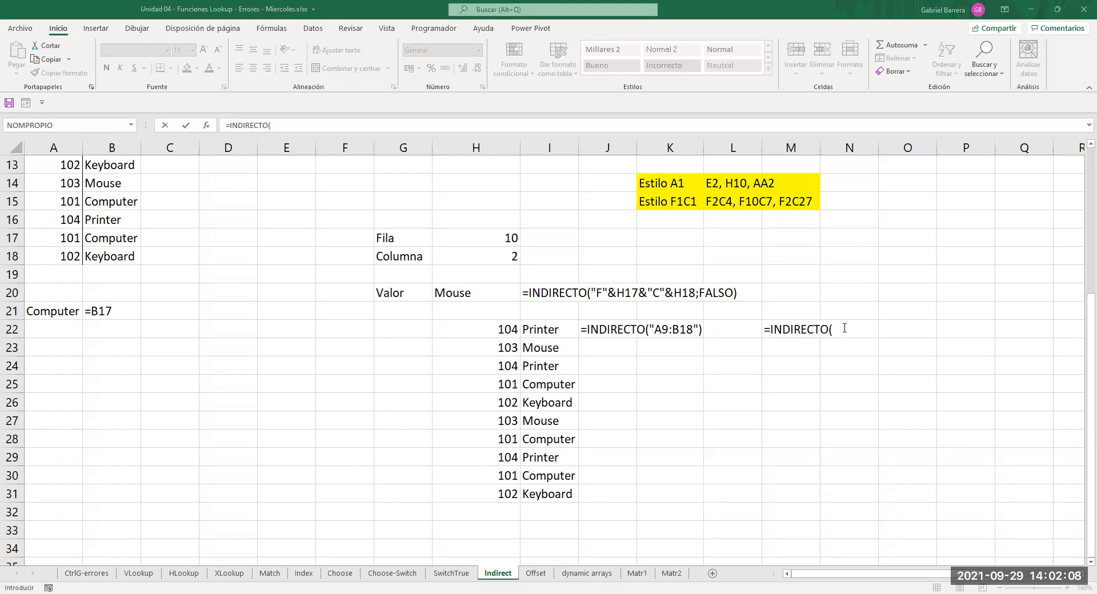
key("alt+Tab")
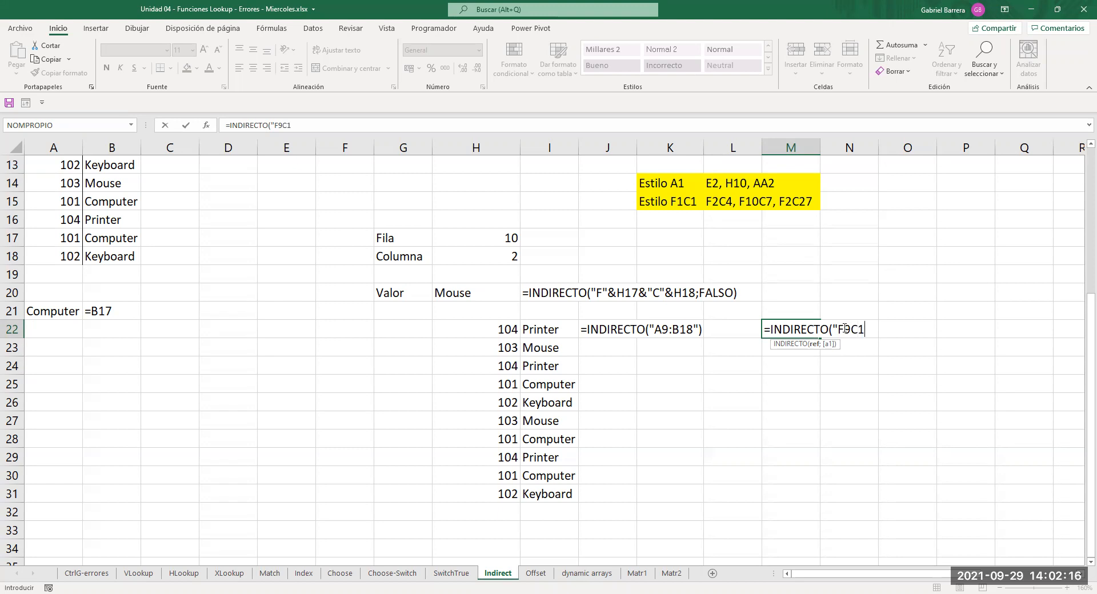
type("F18C2\")")
key("Left")
type(";fa")
key("Tab")
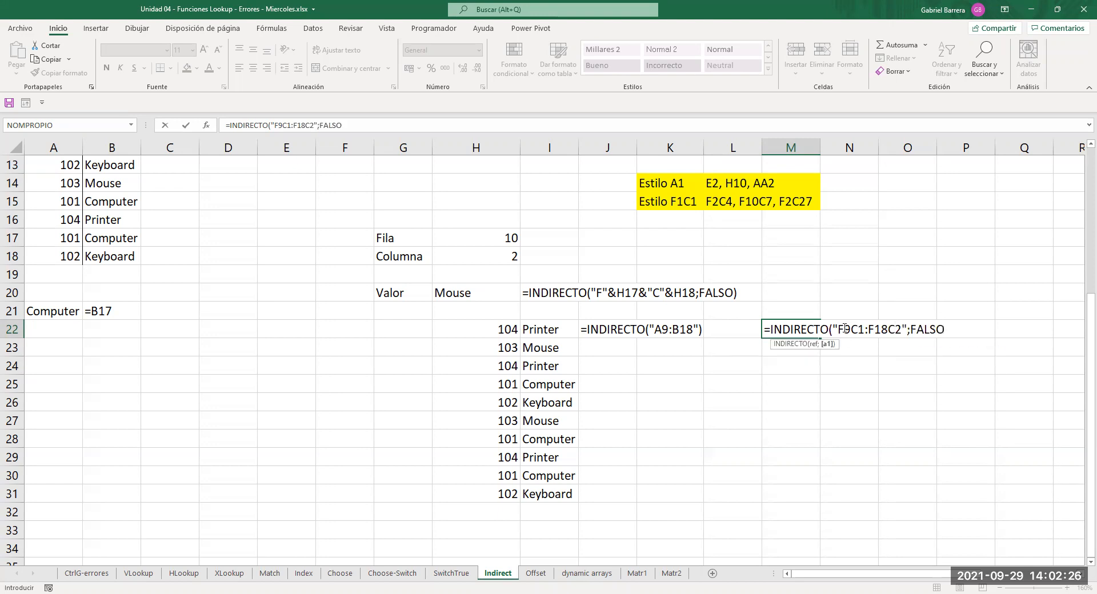
key("Return")
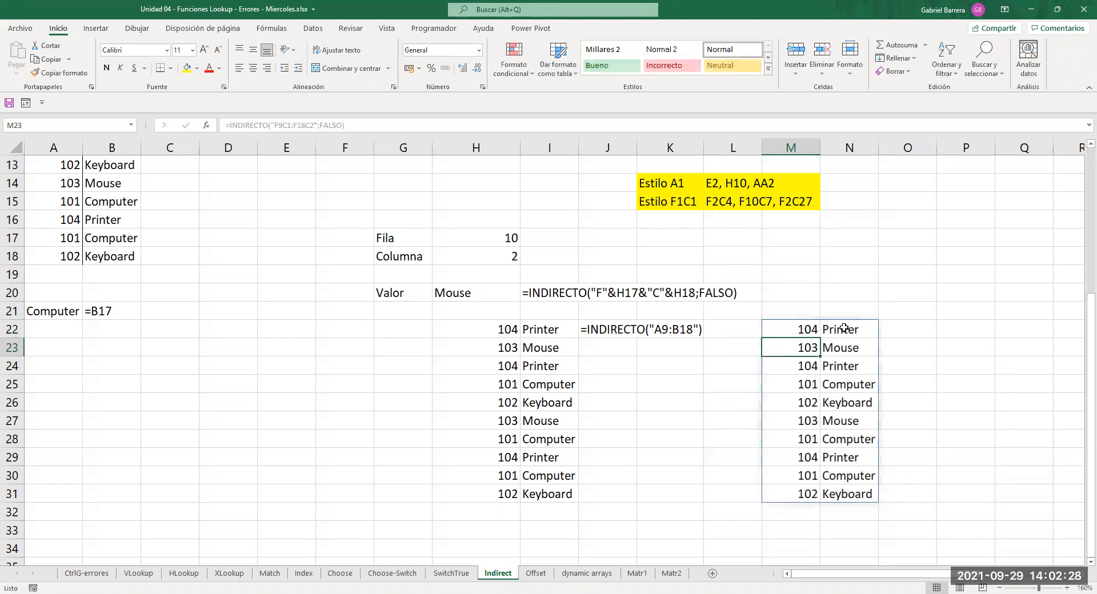
Copy the FORMULATEXTO formula from J22 to O22 to display the text of the formula in M22.
left_click(590, 330)
key("ctrl+c")
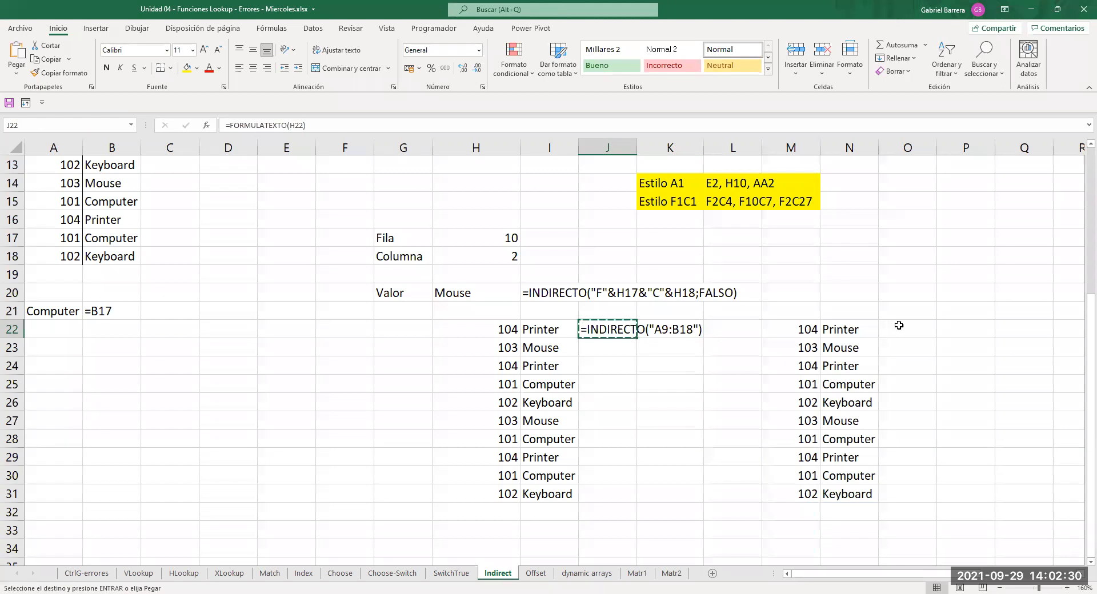
left_click(904, 328)
key("ctrl+v")
left_click(907, 414)
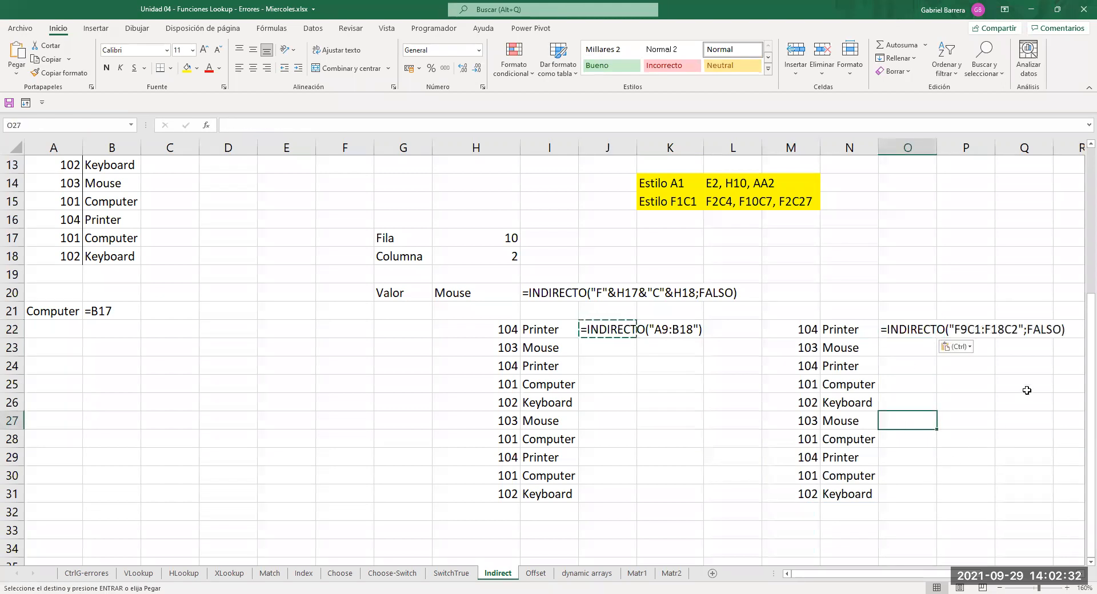
key("Escape")
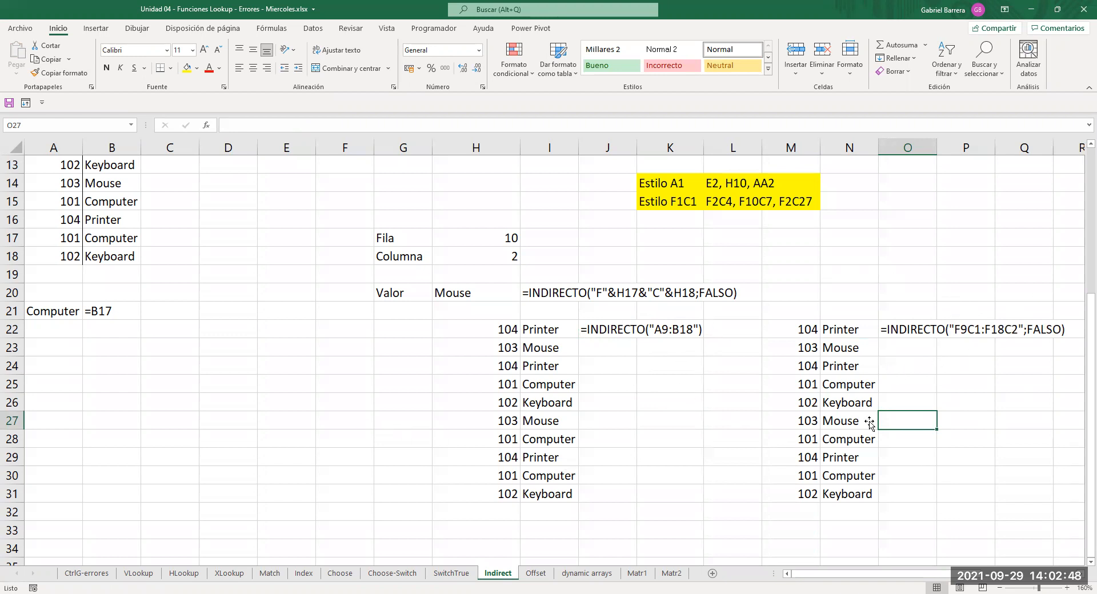
Switch to the Offset worksheet with the monthly East and West table.
scroll(630, 481, "up", 1)
scroll(630, 481, "down", 1)
left_click(534, 573)
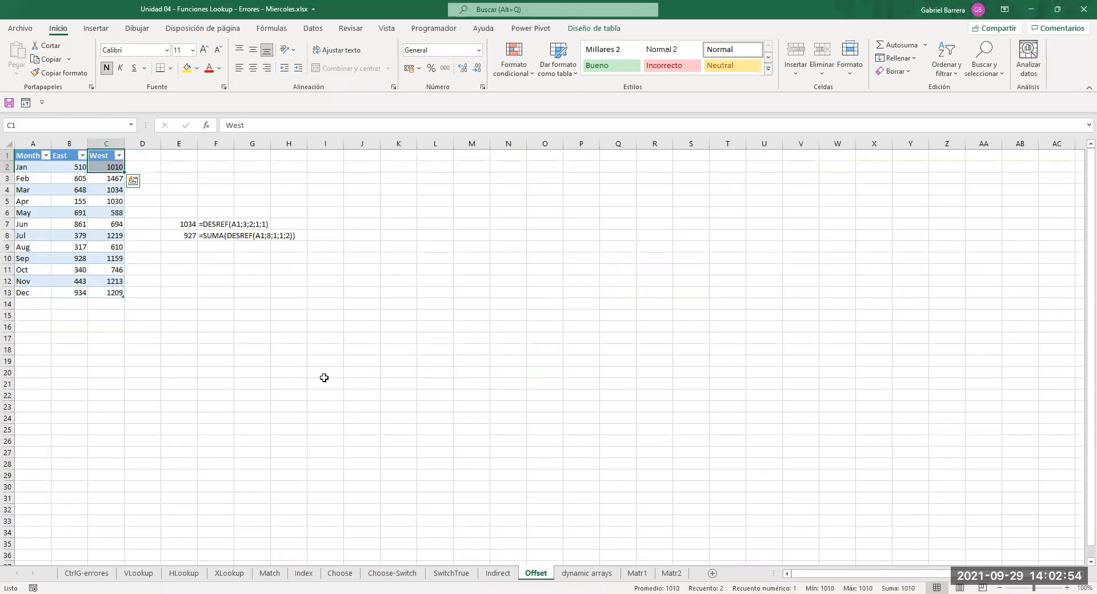
scroll(322, 335, "up", 3)
scroll(321, 335, "up", 1)
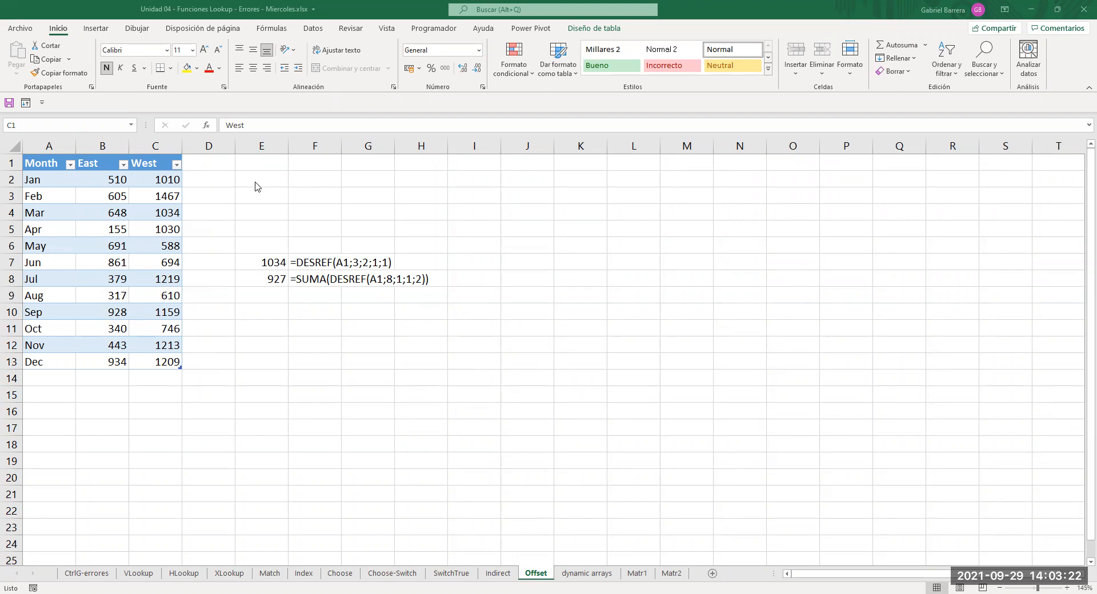
Enter =DESREF(A7;-2;1) in cell F2 to return the value two rows above and one column right of Jun.
left_click(314, 181)
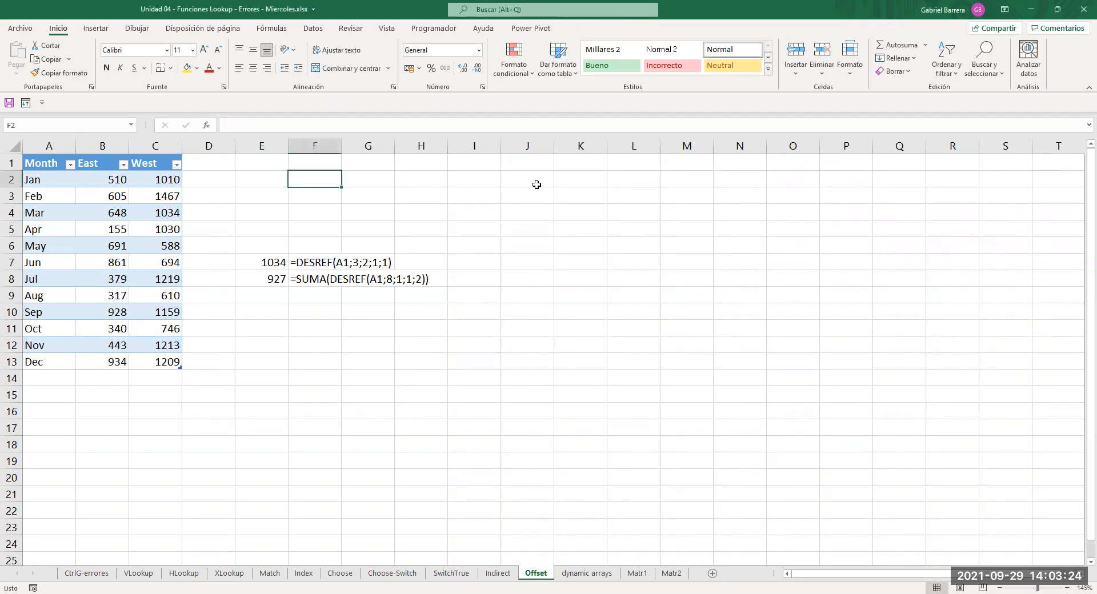
type("=")
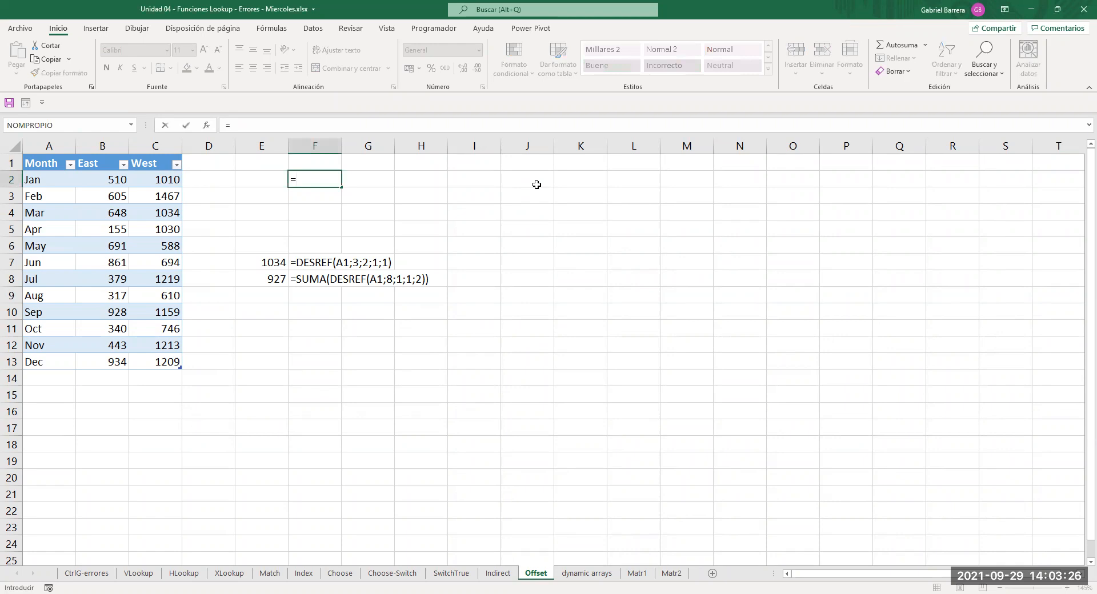
type("DESREF(")
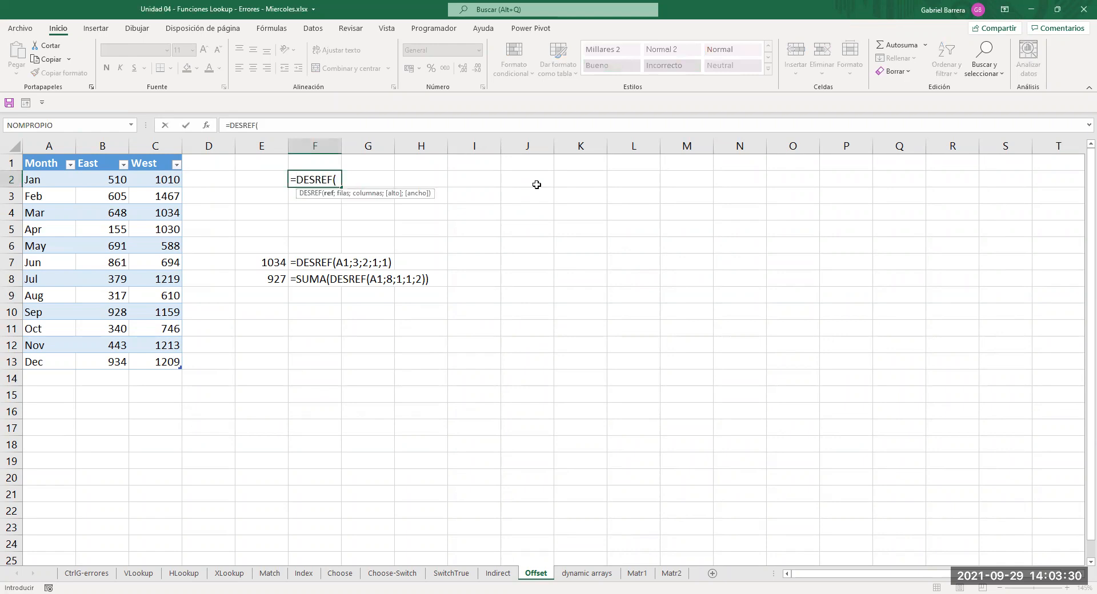
left_click(46, 264)
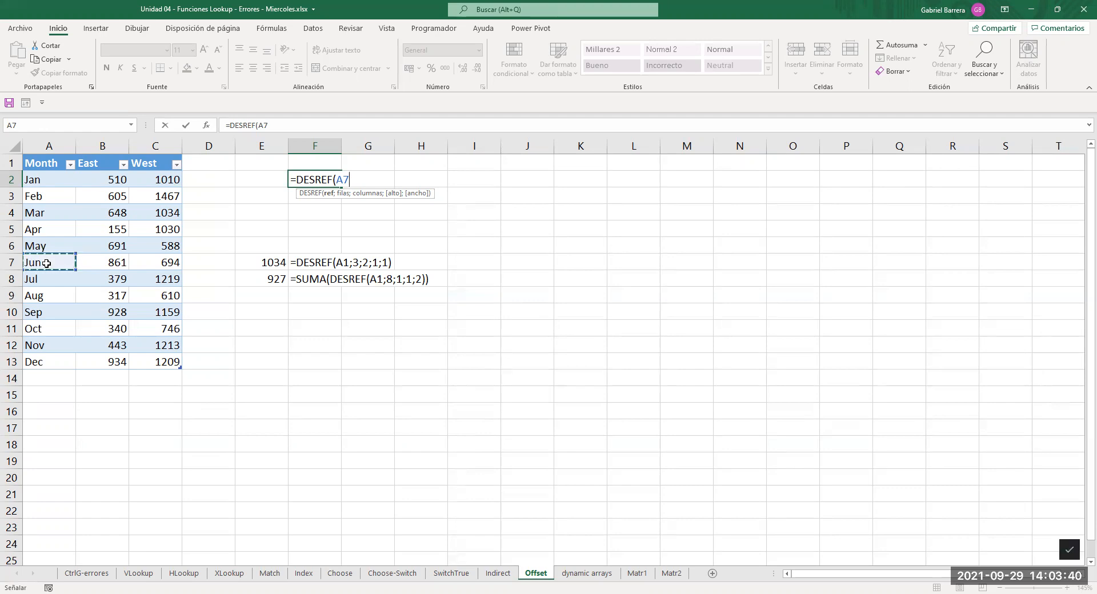
type(";-2")
type(";1")
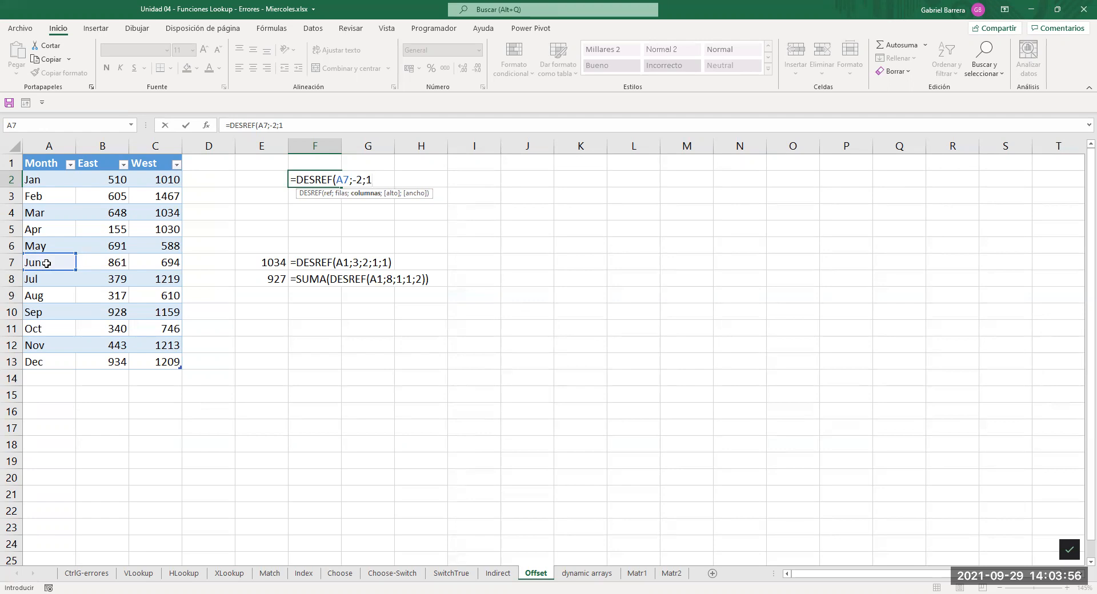
key("Return")
Enter =FORMULATEXTO(F2) in cell G2 to display the text of the DESREF formula.
key("Up")
key("Right")
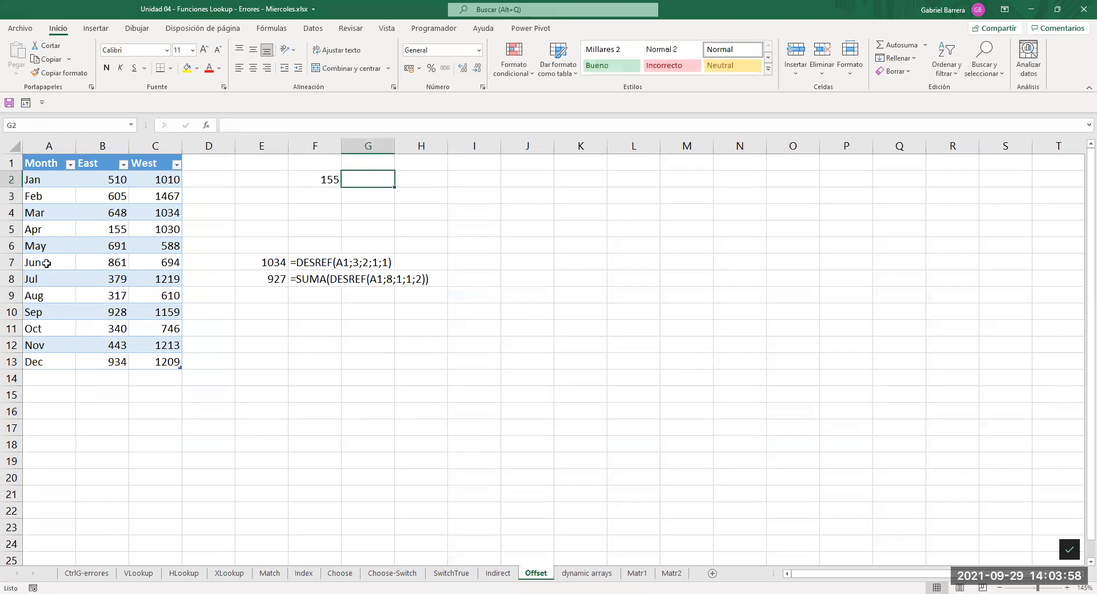
type("=")
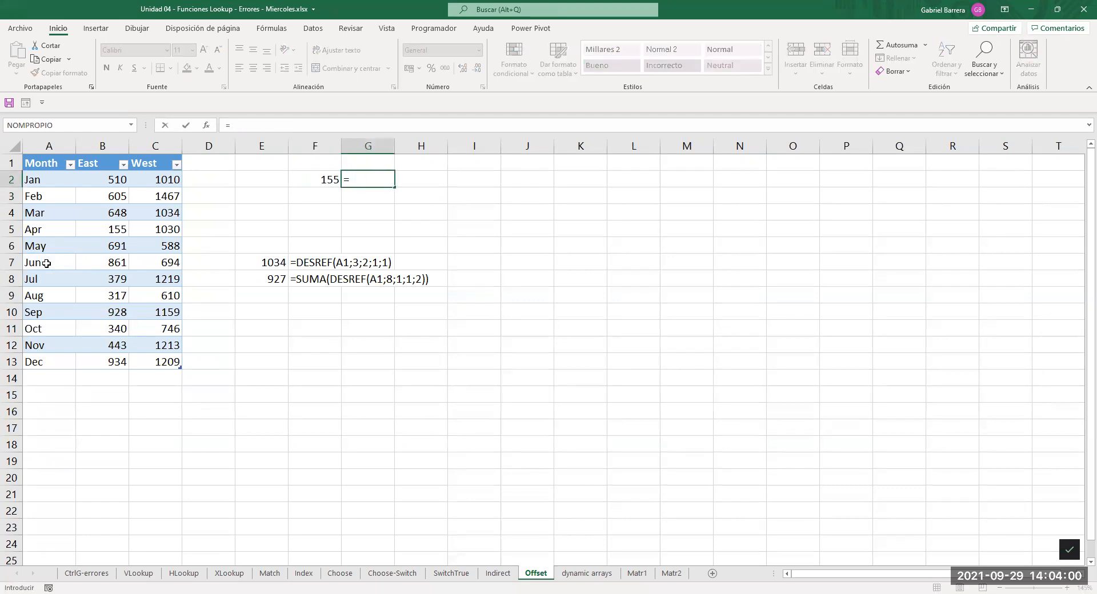
type("f")
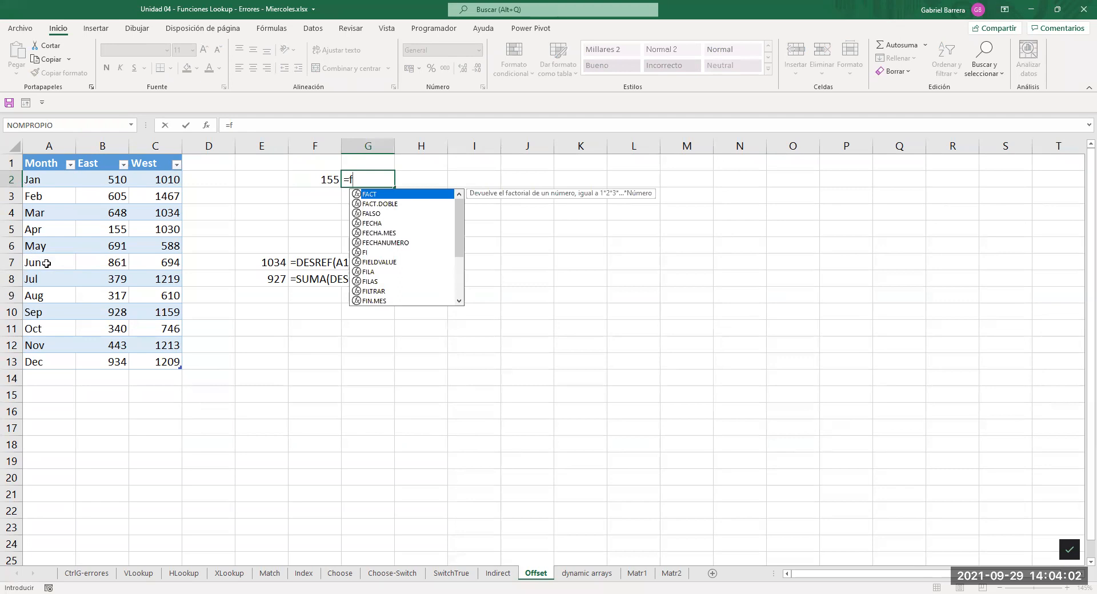
type("ORMULATEXTO(")
left_click(310, 177)
key("Return")
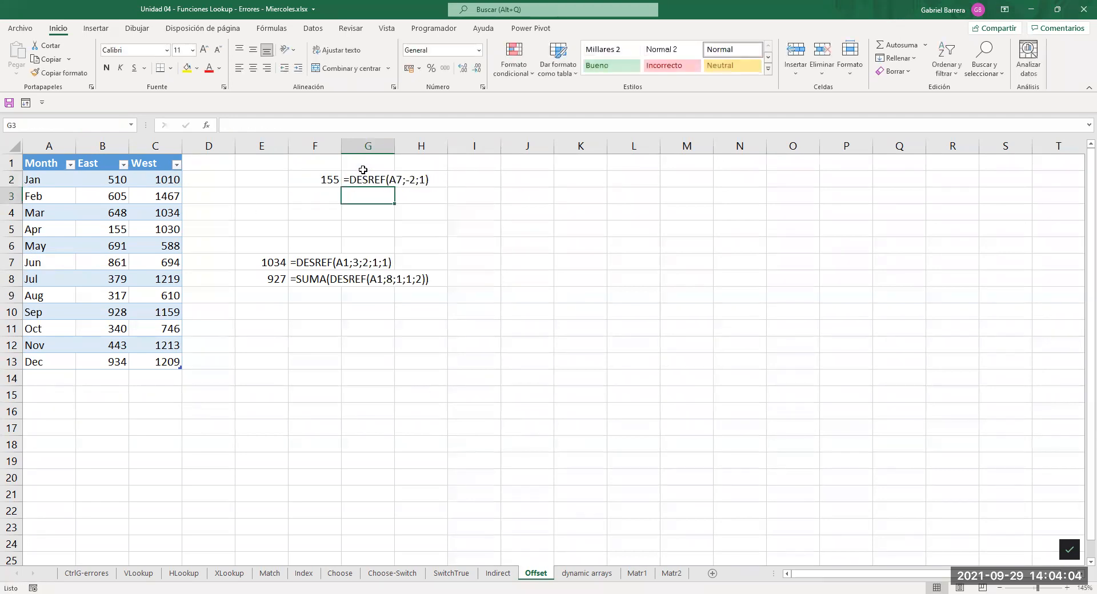
Fill the reference cell A7 (Jun) with green.
left_click(331, 179)
left_click(47, 260)
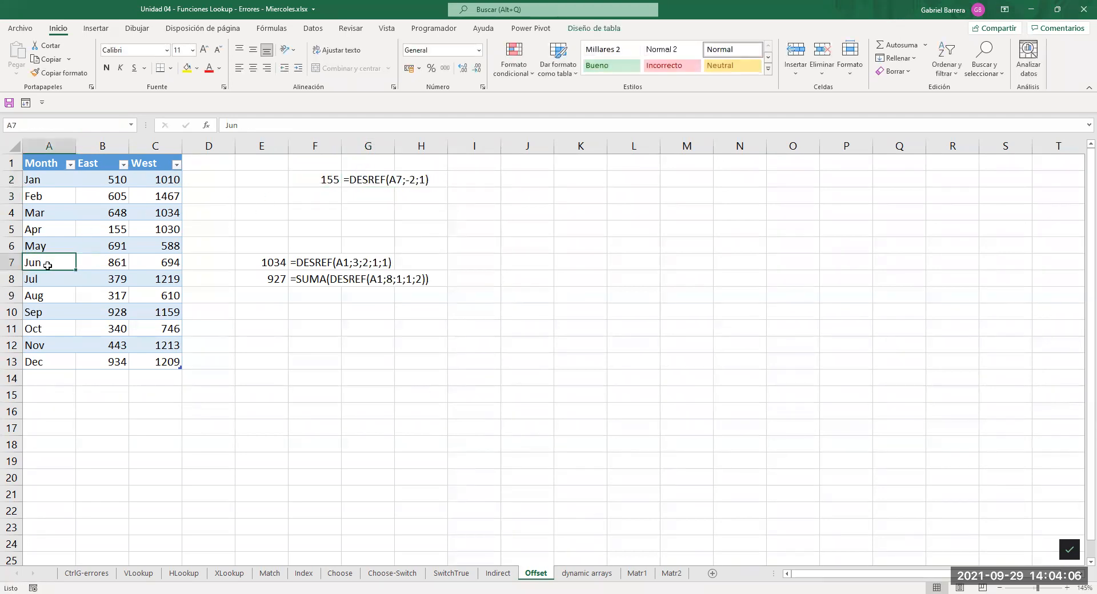
left_click(198, 70)
left_click(223, 175)
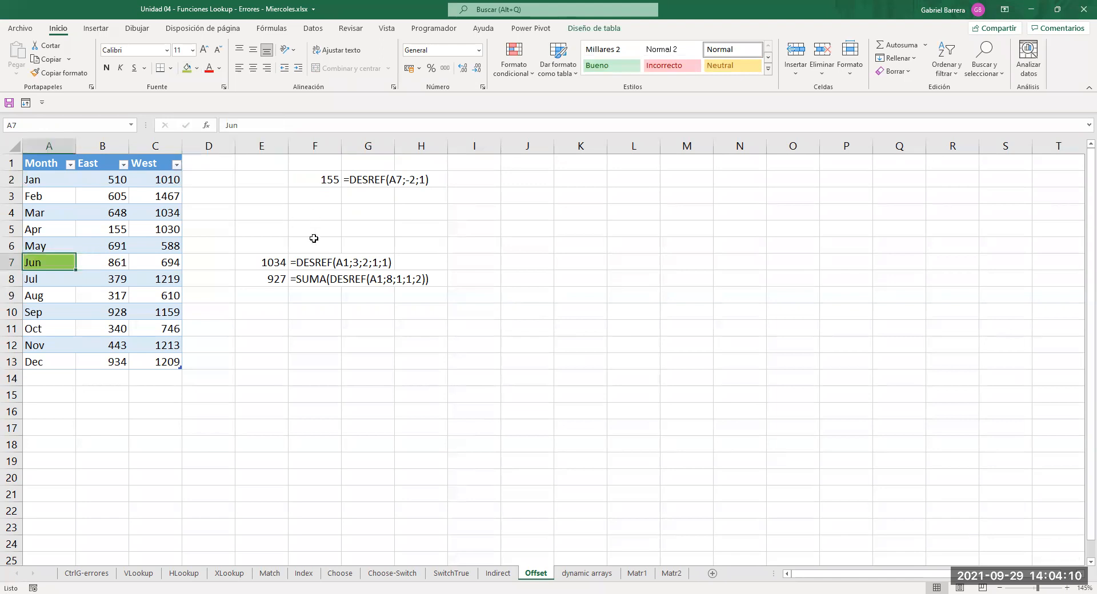
Draw a red ink arrow from the DESREF result in F2 to the reference cell A7.
left_click(140, 29)
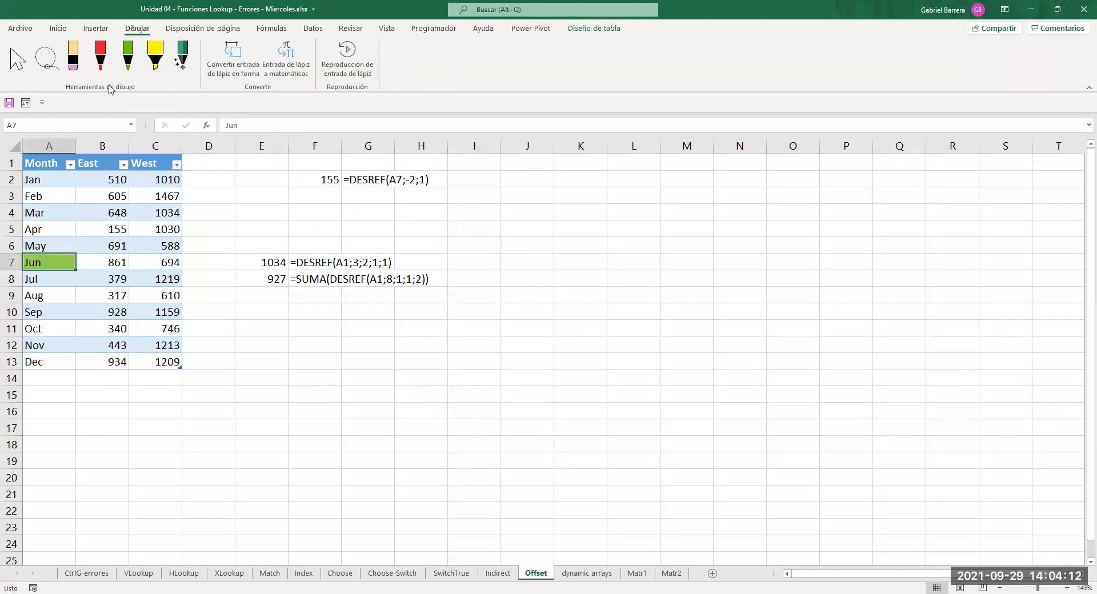
left_click(107, 70)
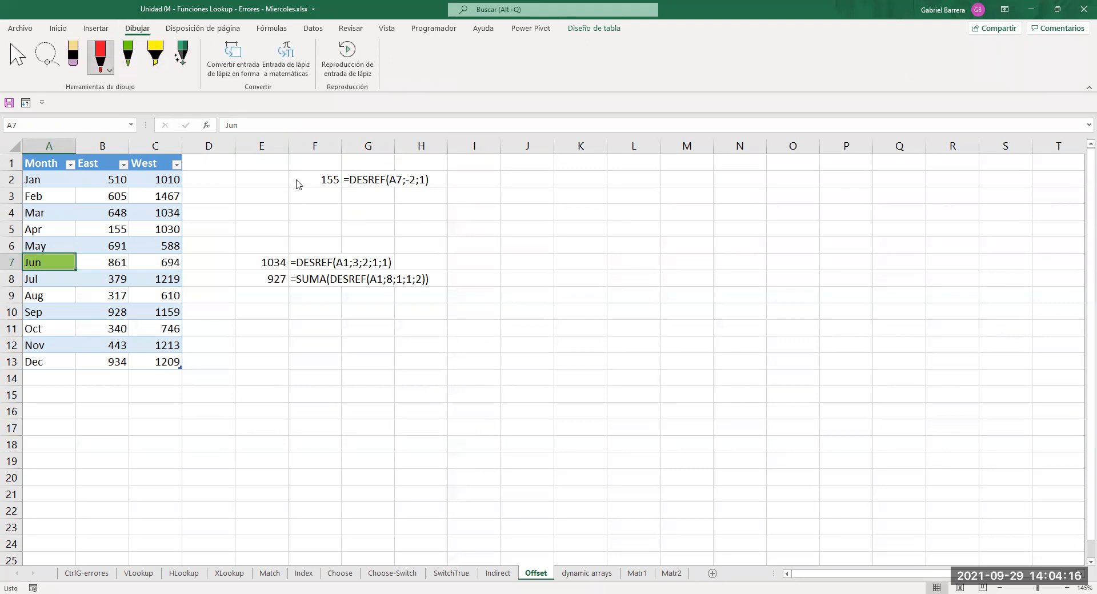
mouse_move(296, 179)
left_mouse_down()
mouse_move(110, 220)
mouse_move(67, 249)
mouse_move(79, 249)
left_mouse_up()
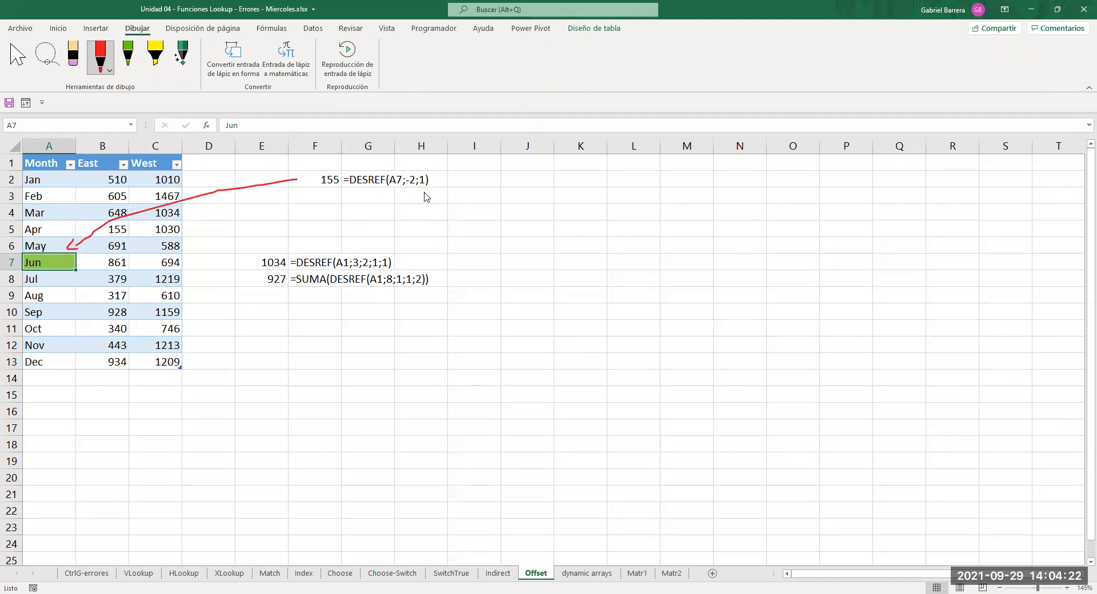
key("Escape")
Trace the DESREF offset from A7 up through A6 and A5, and across to B5.
left_click(45, 245)
left_click(46, 231)
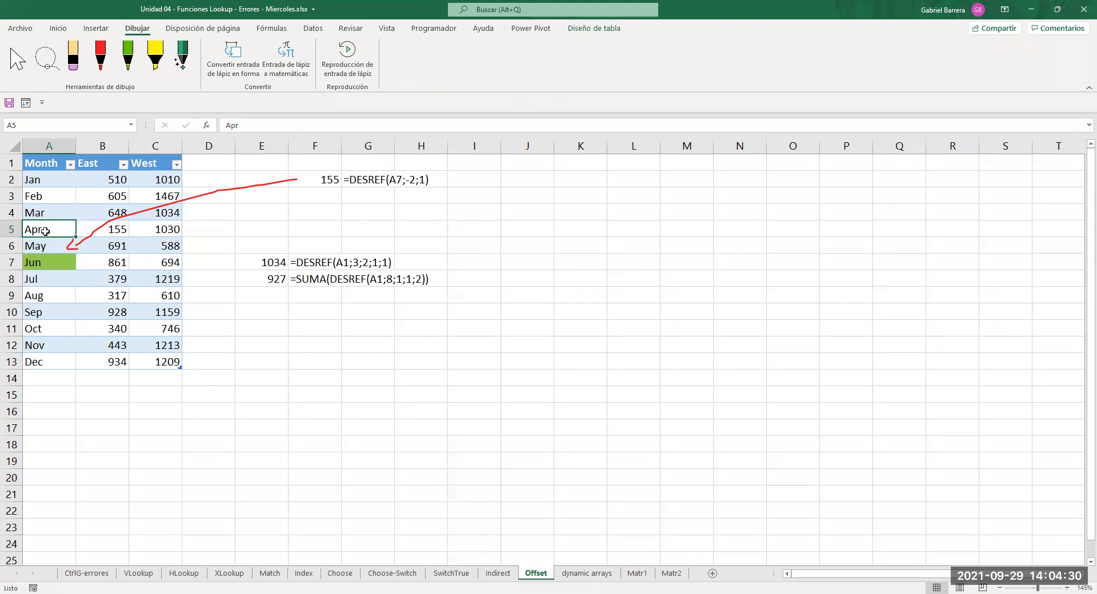
left_click(126, 232)
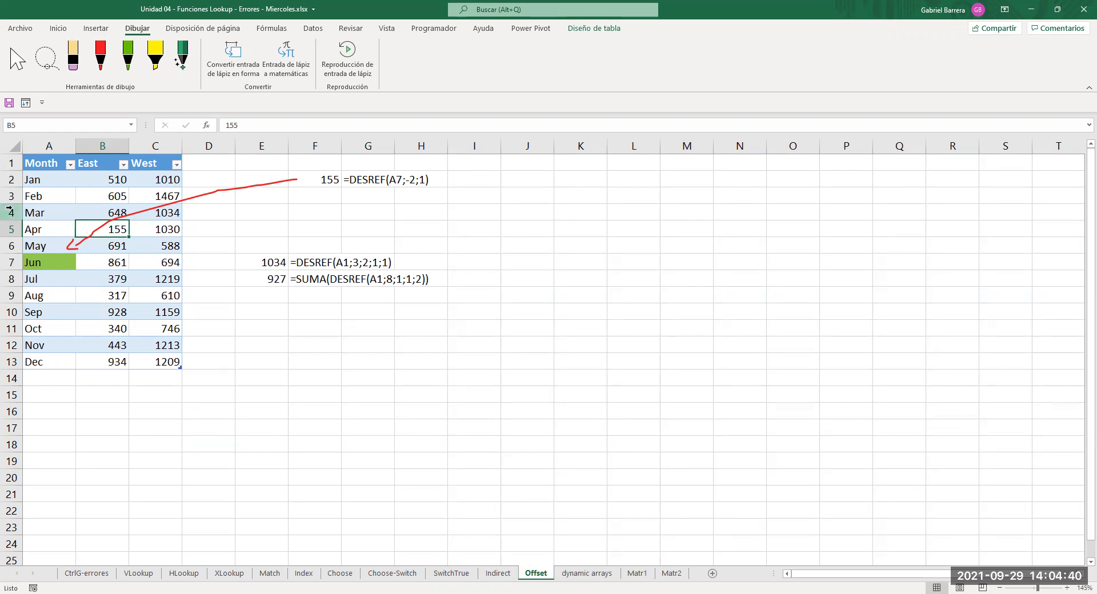
Enter =DESREF(C8;0;-2) in cell F4 to return the value two columns left of C8 in the same row.
left_click(323, 217)
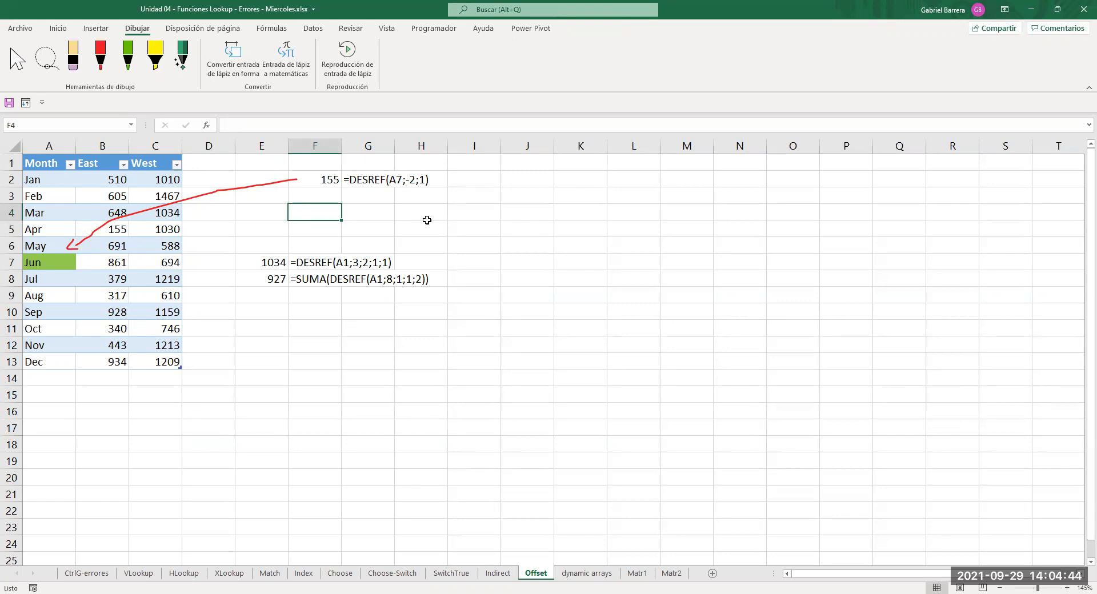
type("=")
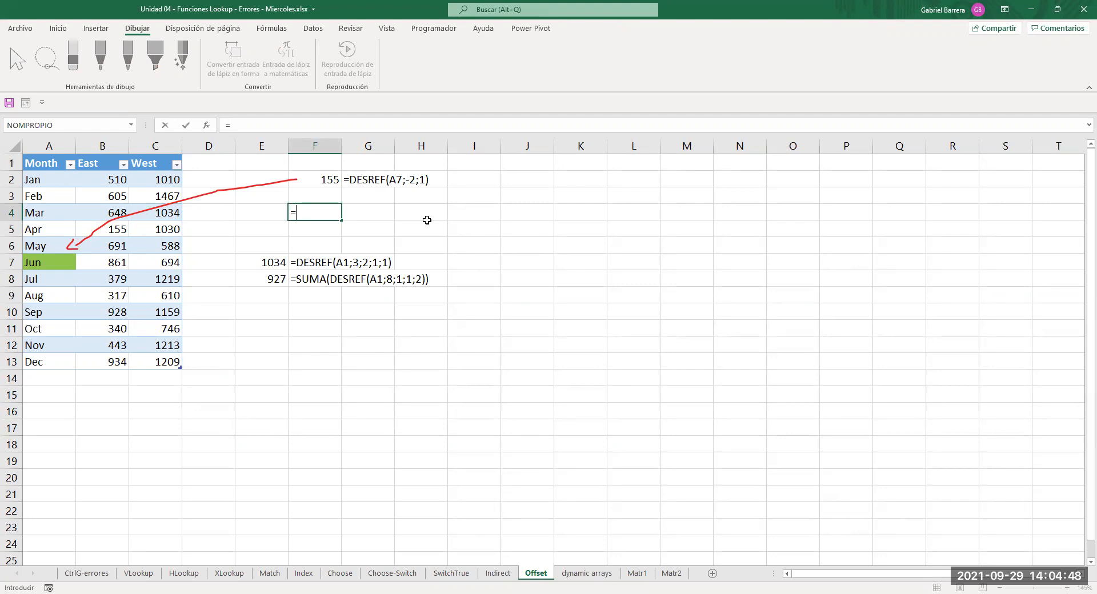
type("DESREF(")
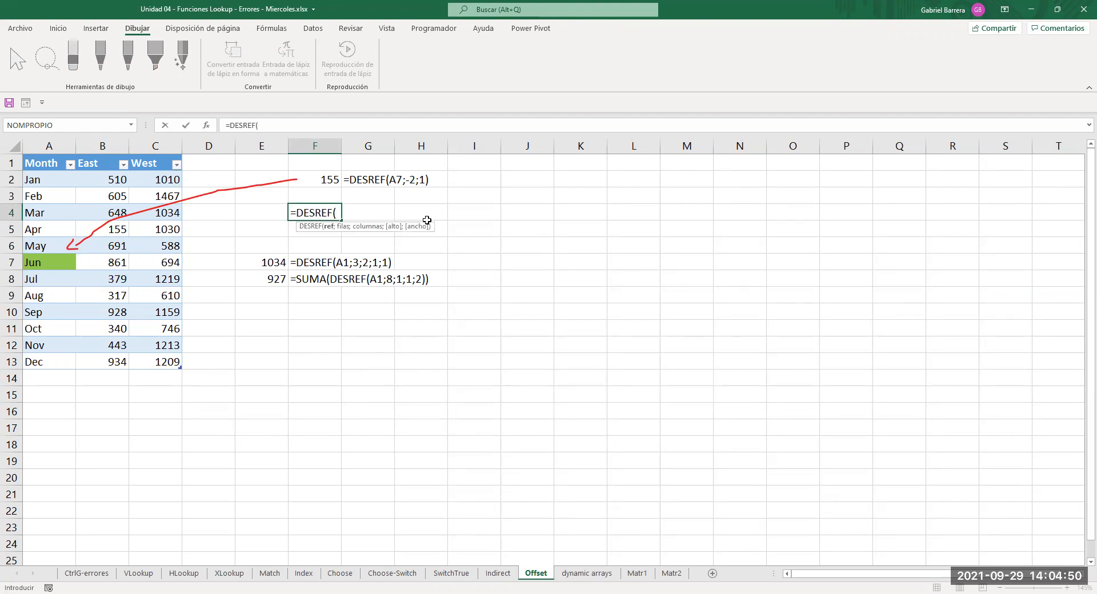
left_click(156, 282)
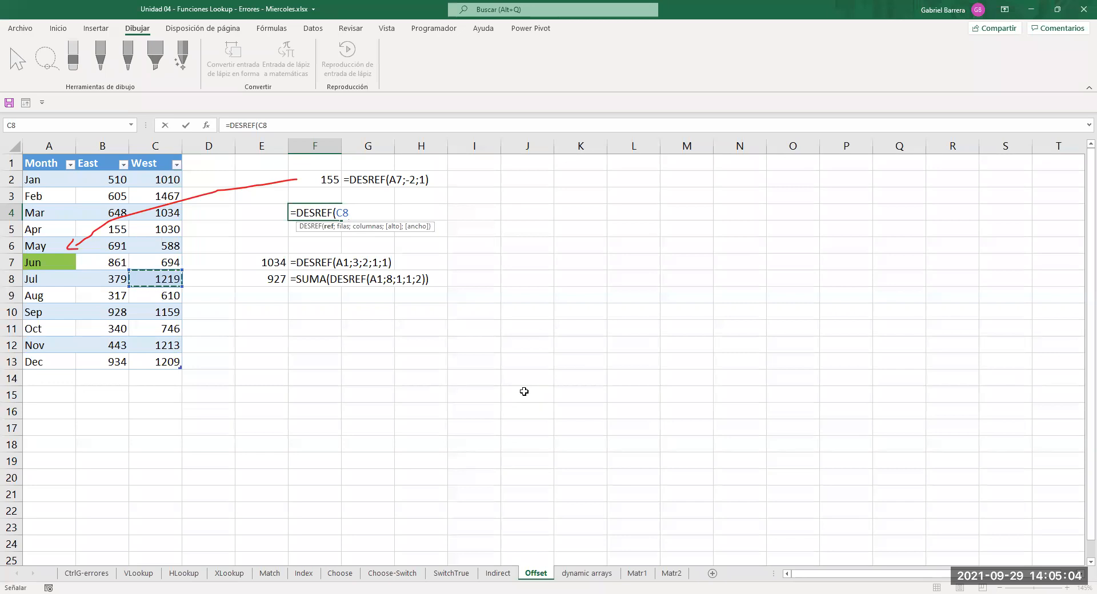
type(";")
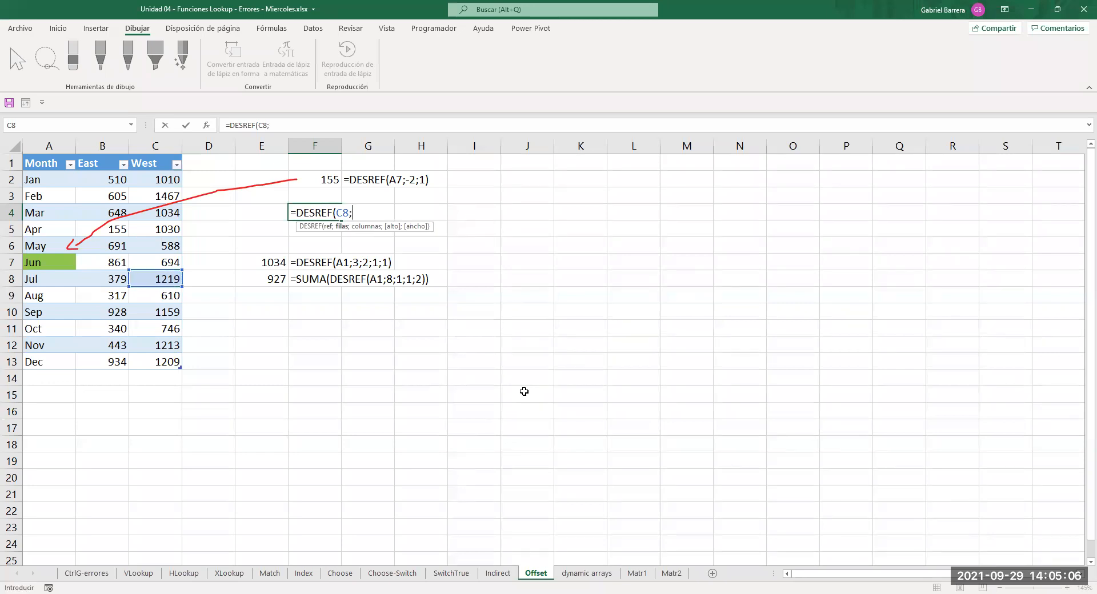
type("0;-2")
key("Tab")
Copy the FORMULATEXTO formula from G2 to G4 to display the text of the formula in F4.
key("Up")
key("Up")
key("ctrl+c")
key("Down")
key("Down")
key("ctrl+v")
key("Left")
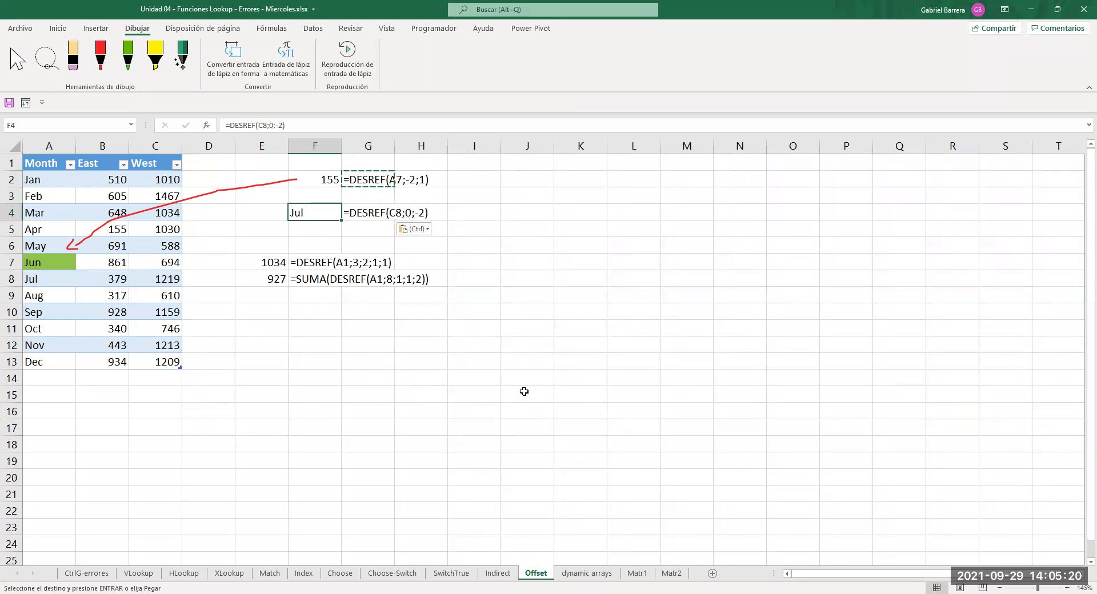
Draw a green ink arrow from F4 to the reference cell C8 and fill C8 with green.
left_click(135, 67)
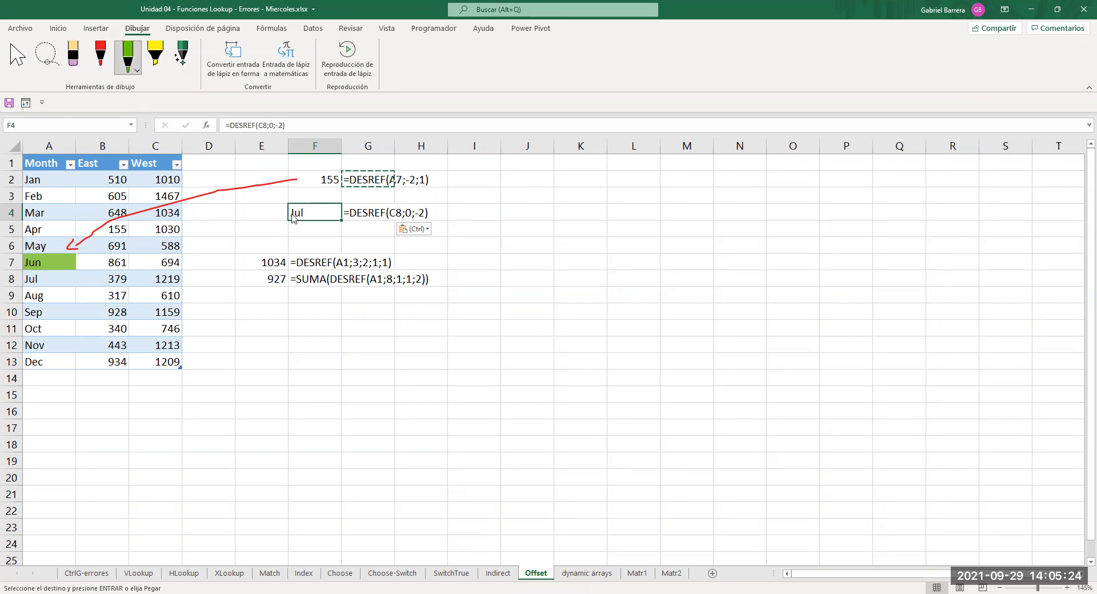
left_click_drag(288, 213, 188, 279)
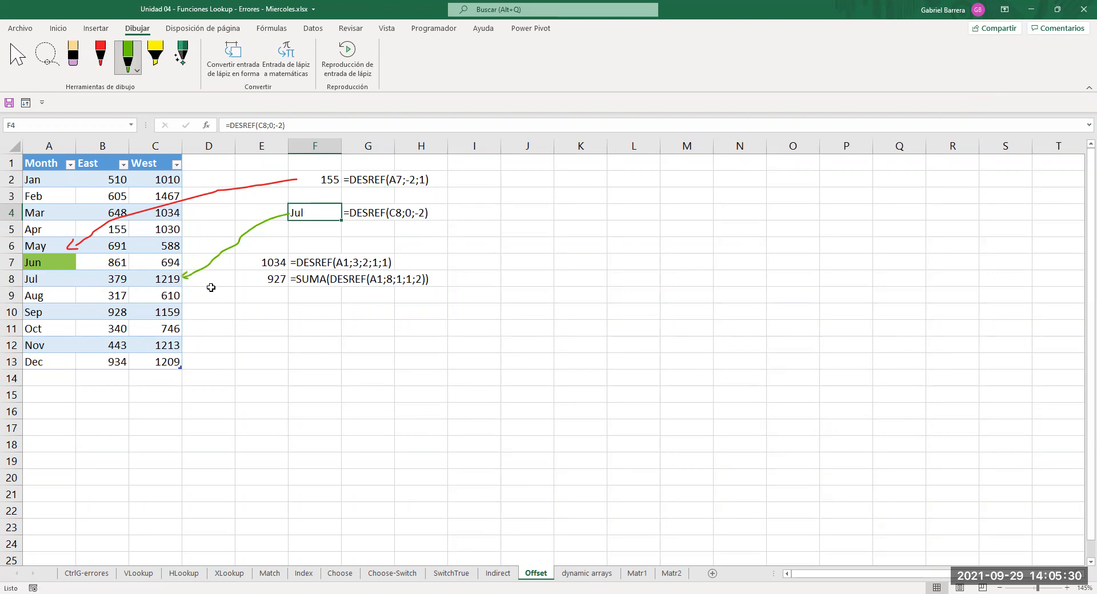
left_click(57, 28)
left_click(163, 280)
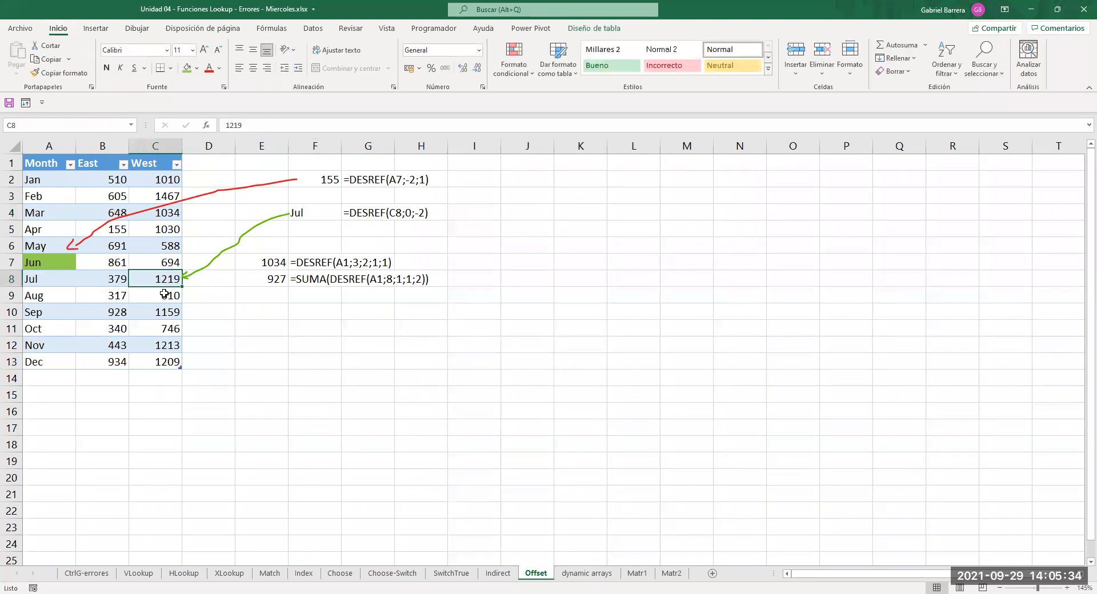
left_click(187, 68)
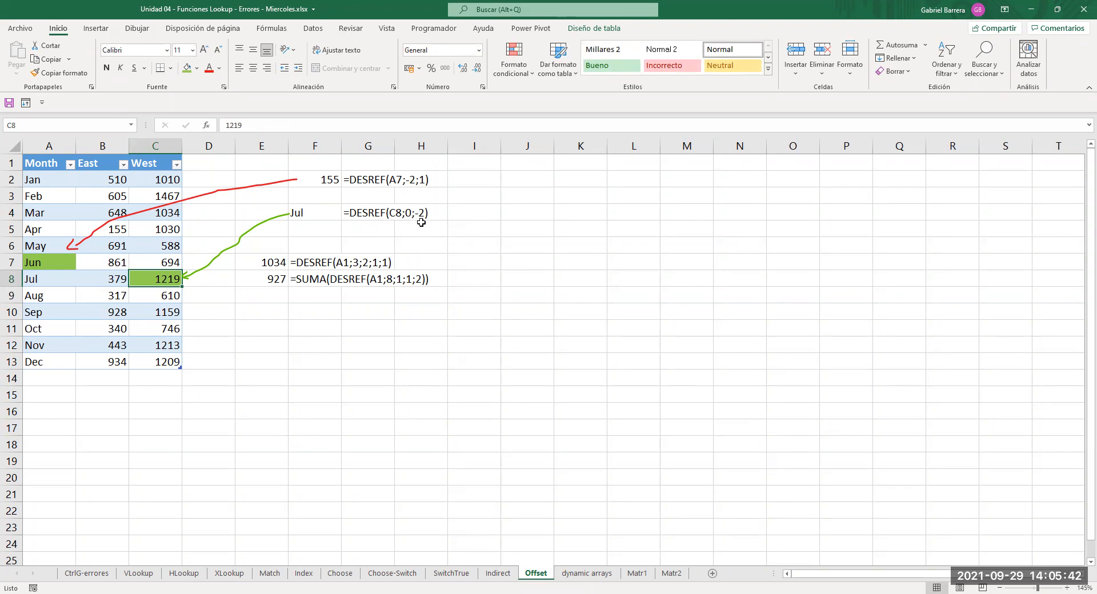
left_click(498, 375)
left_click(526, 178)
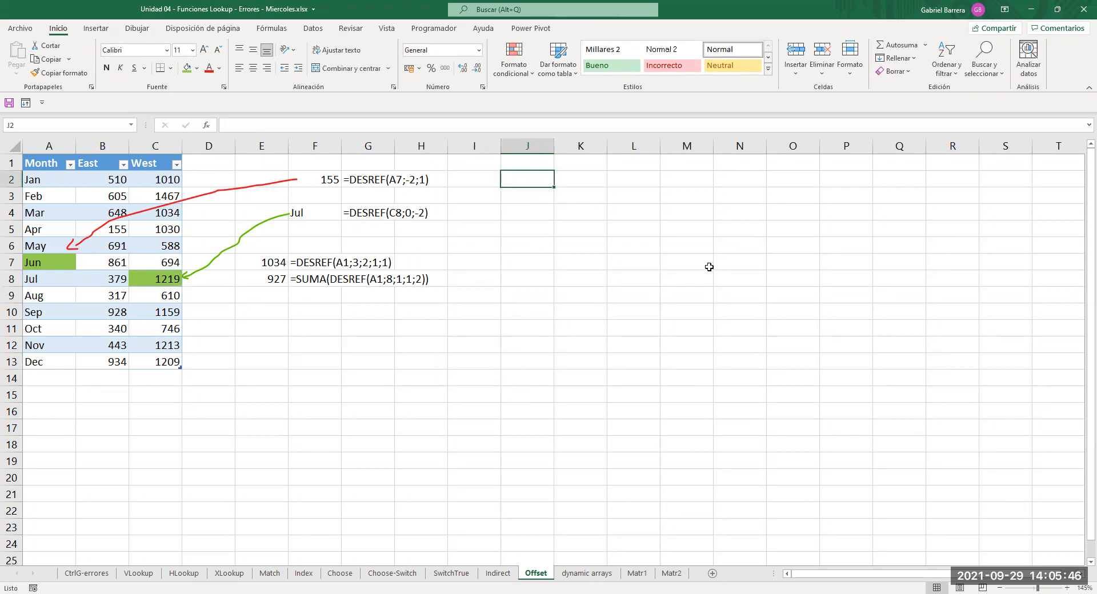
type("=")
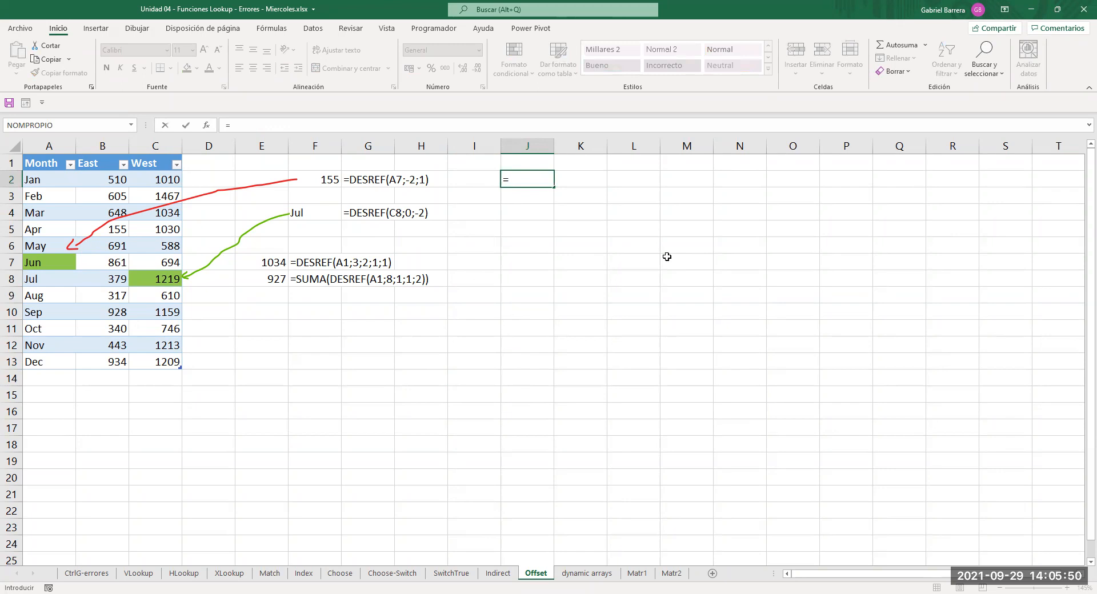
type("F")
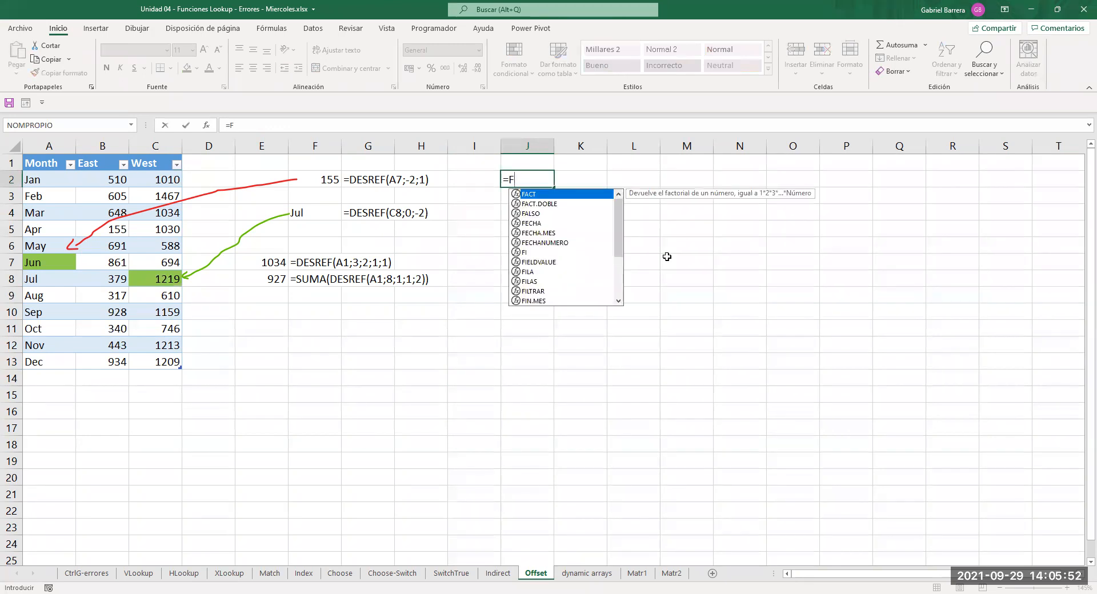
type("[")
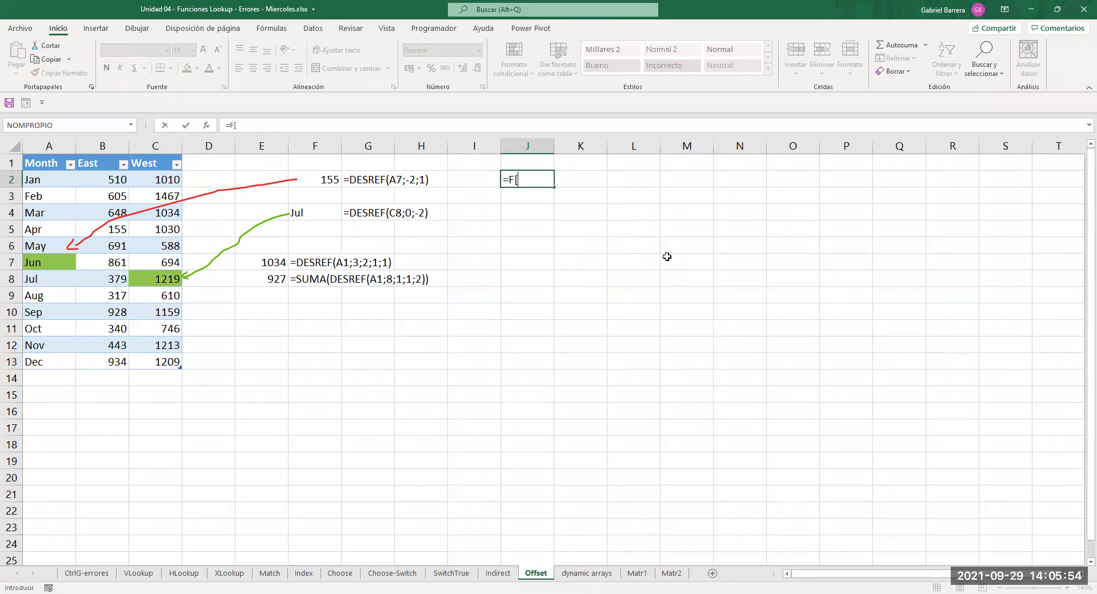
key("Escape")
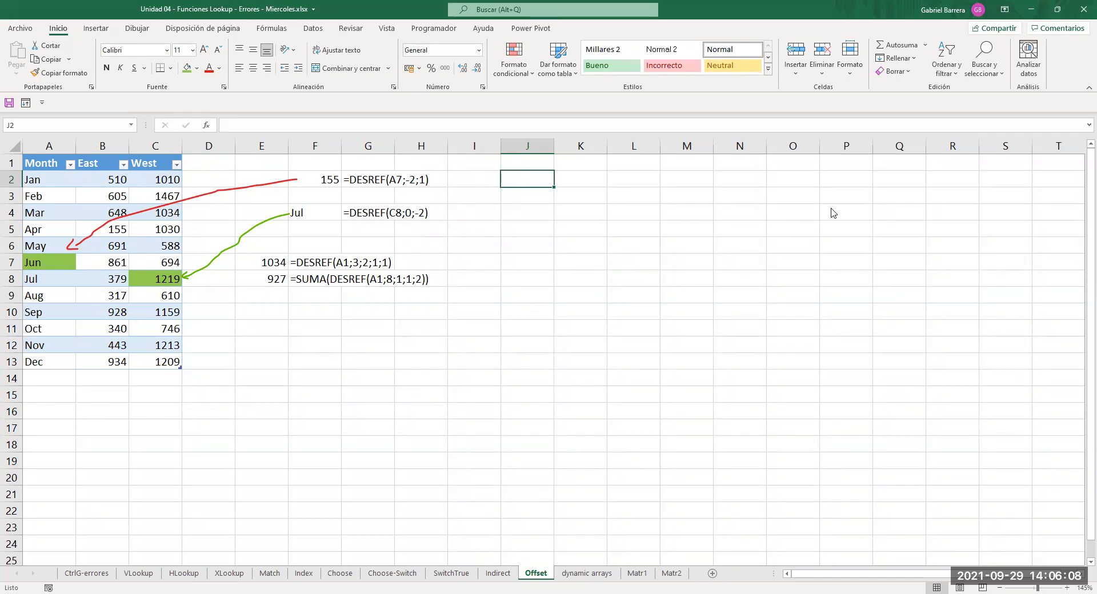
Enter the labels Fila in cell J2 and Columna in cell J3.
type("Fila")
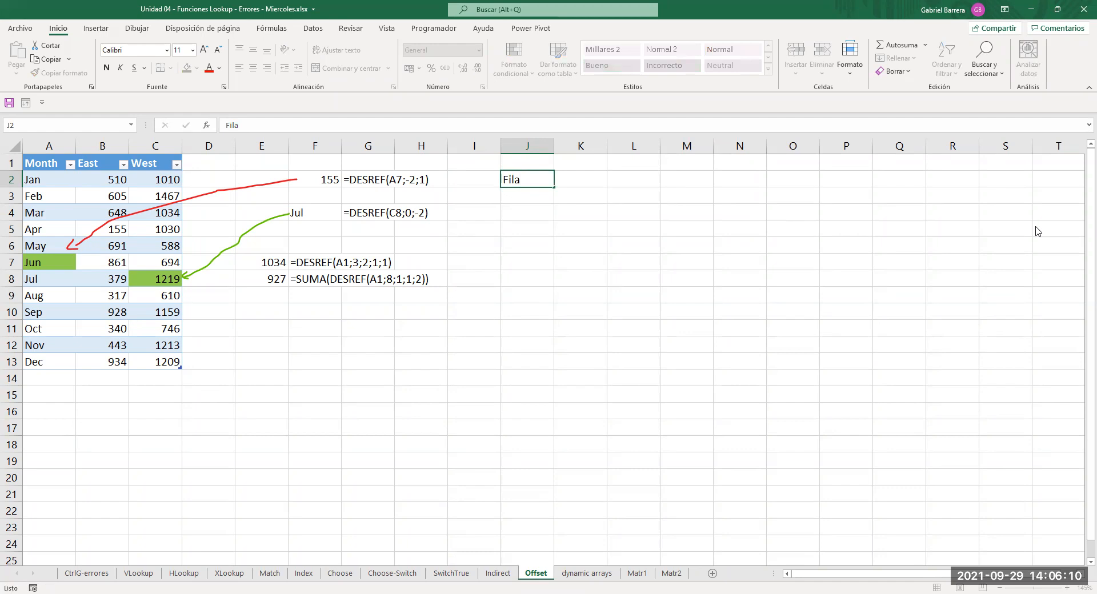
key("Return")
type("Columna")
key("Return")
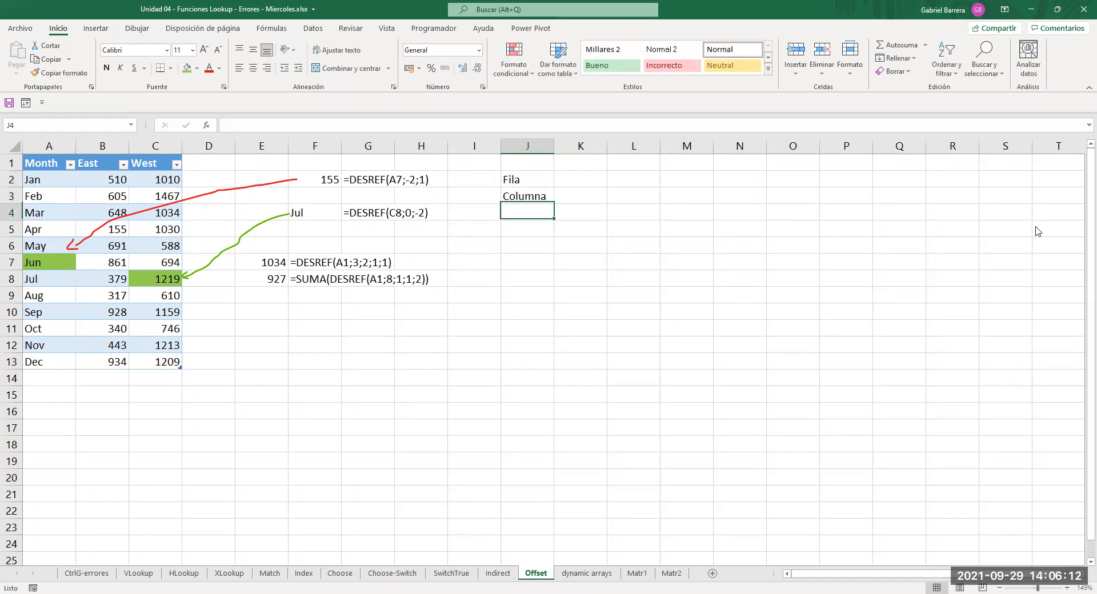
Enter the label Valor in cell J5, leaving row 4 blank below the Columna label.
key("Return")
type("Valor")
key("Return")
Enter 4 in K2 as the Fila value and 1 in K3 as the Columna value.
key("Up")
key("Up")
key("Up")
key("Up")
key("Right")
type("4")
key("Return")
type("1")
key("Return")
key("Down")
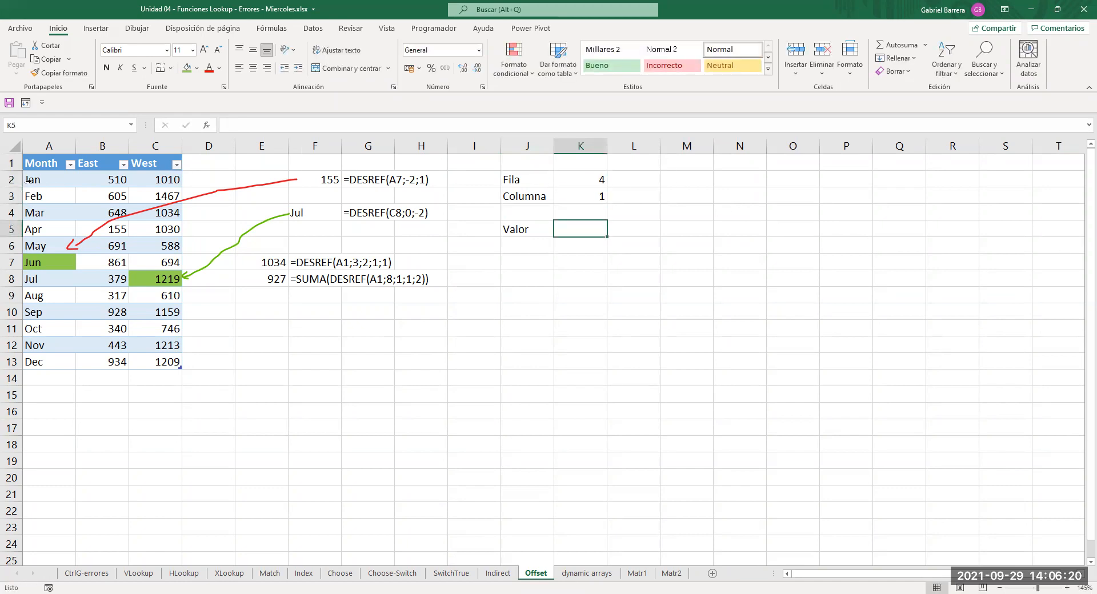
Count down the Month column from Jan in A2 to Apr in A5 to trace the row offset.
left_click(29, 180)
left_click(39, 197)
left_click(43, 213)
left_click(43, 231)
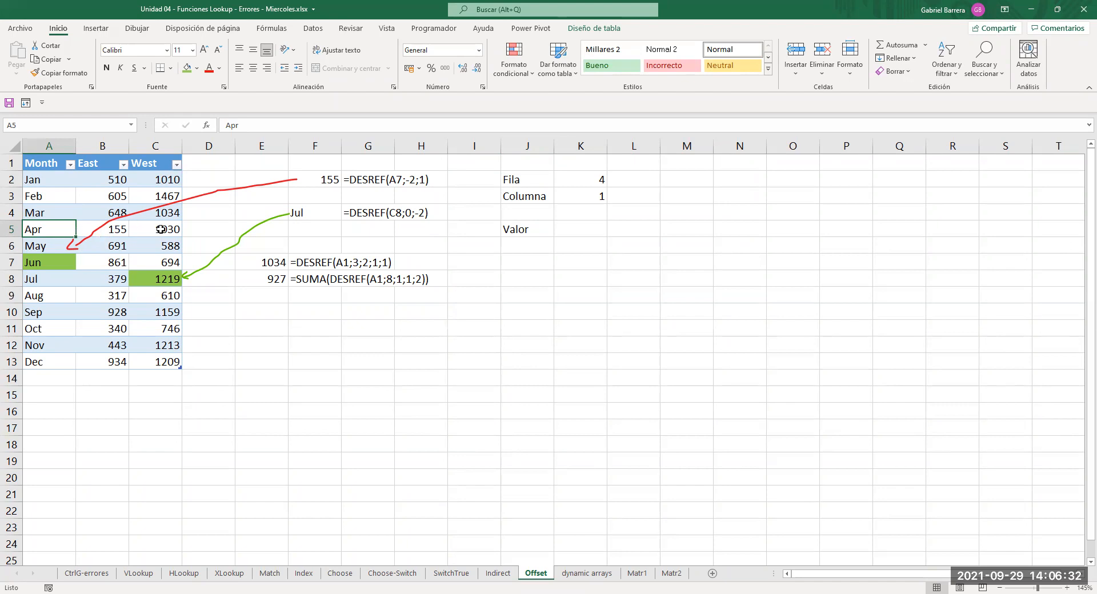
Enter =DESREF(A1;K2;K3) in cell K5 so the offset from A1 uses the Fila and Columna values.
left_click(599, 228)
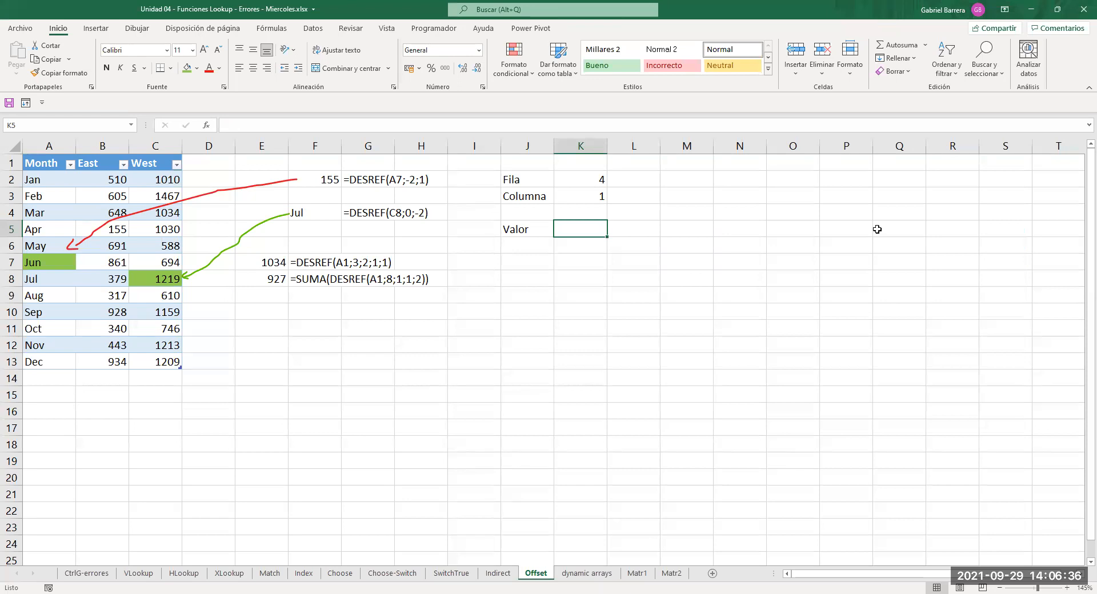
type("=")
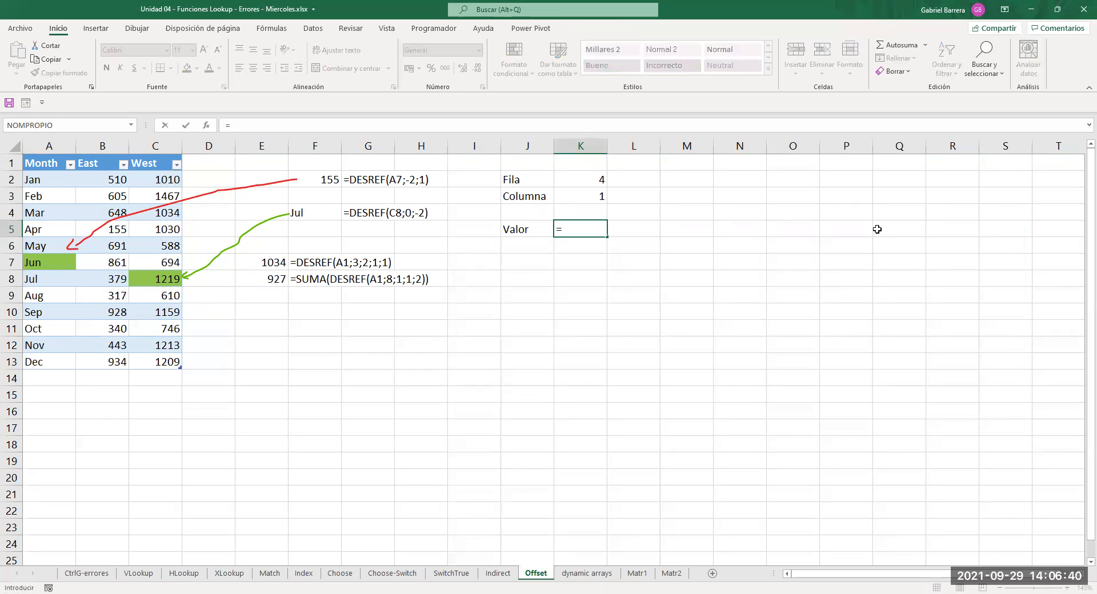
type("DESREF(")
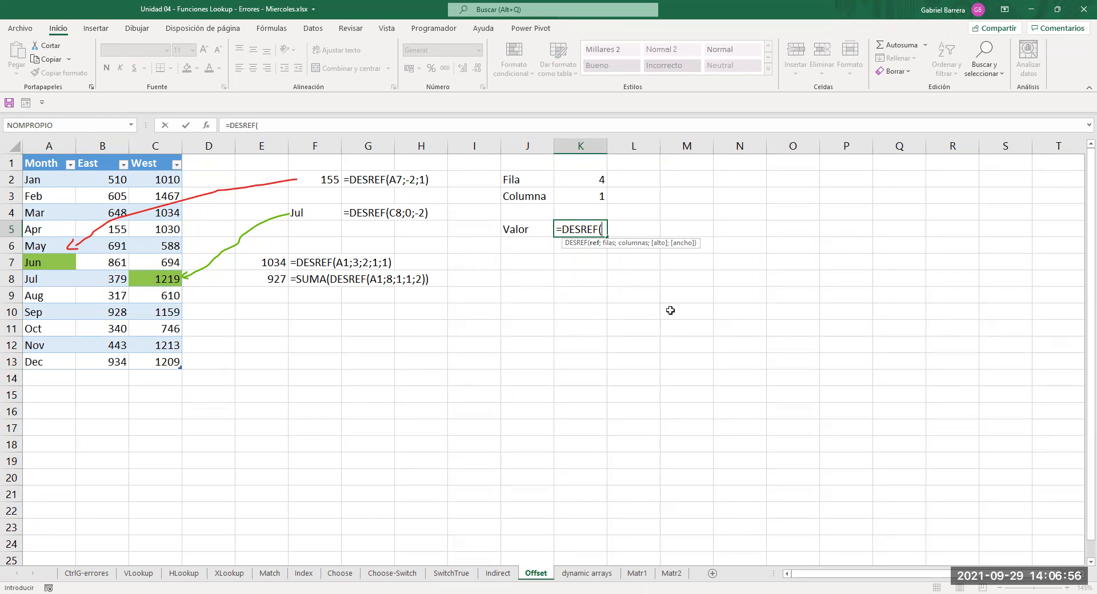
type("A1")
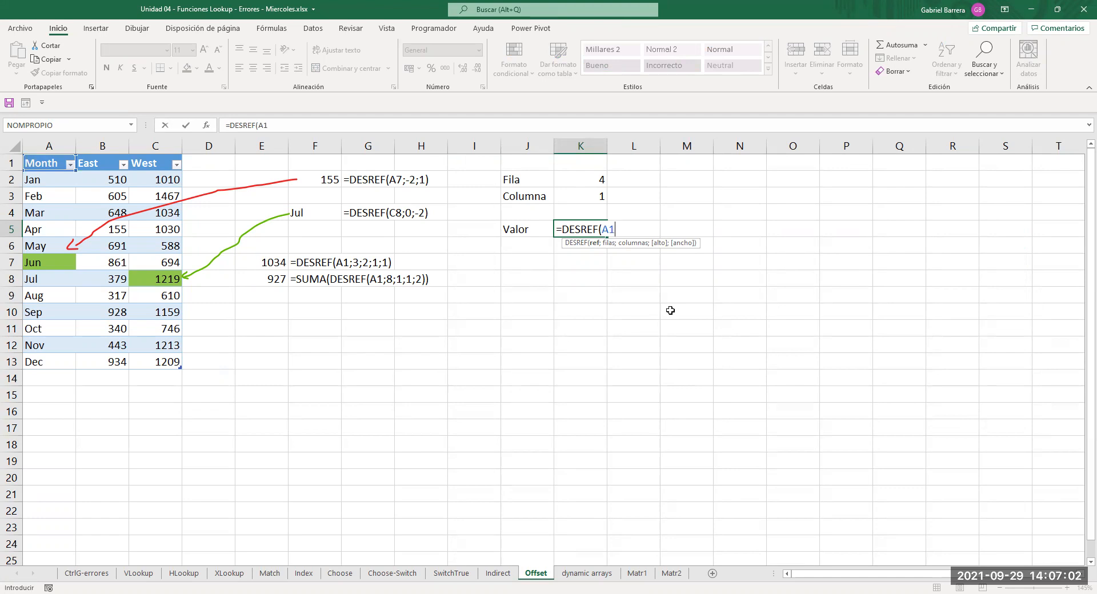
left_click(1058, 342)
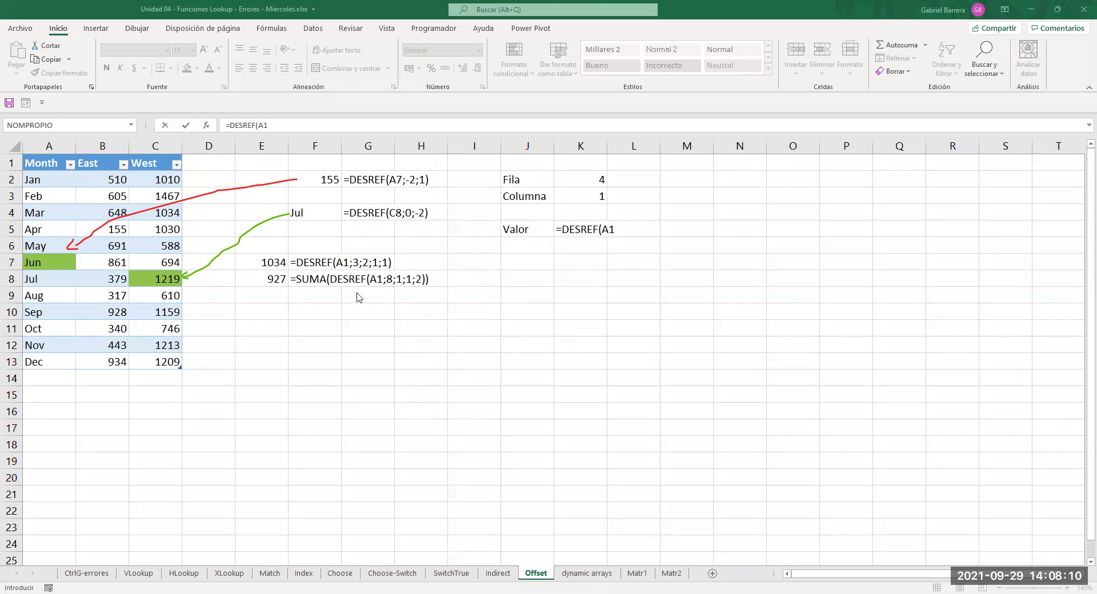
left_click(579, 251)
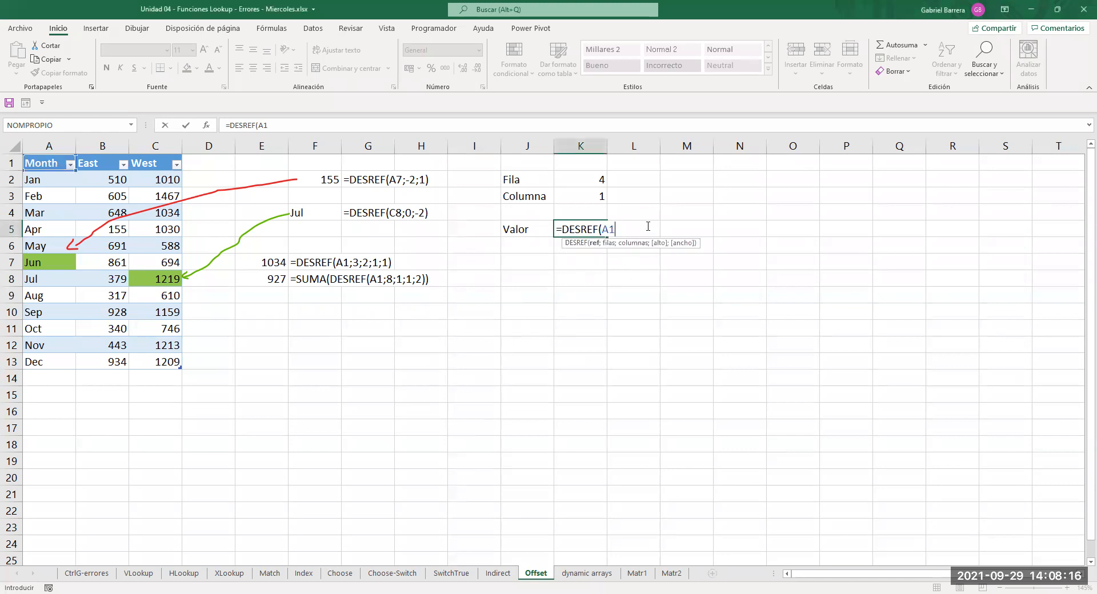
type(";")
left_click(567, 181)
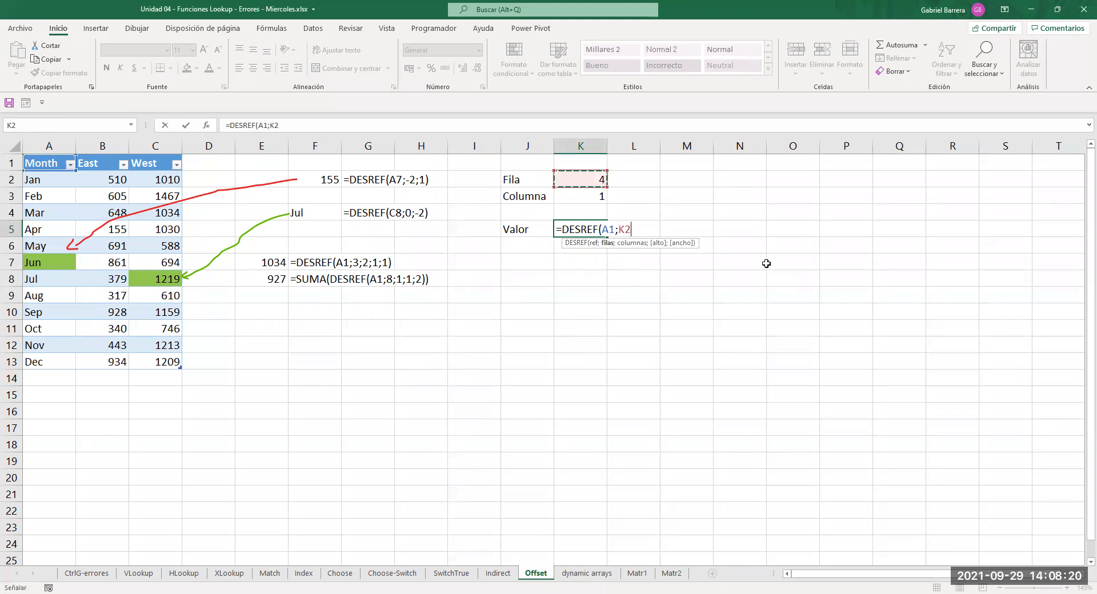
type(";")
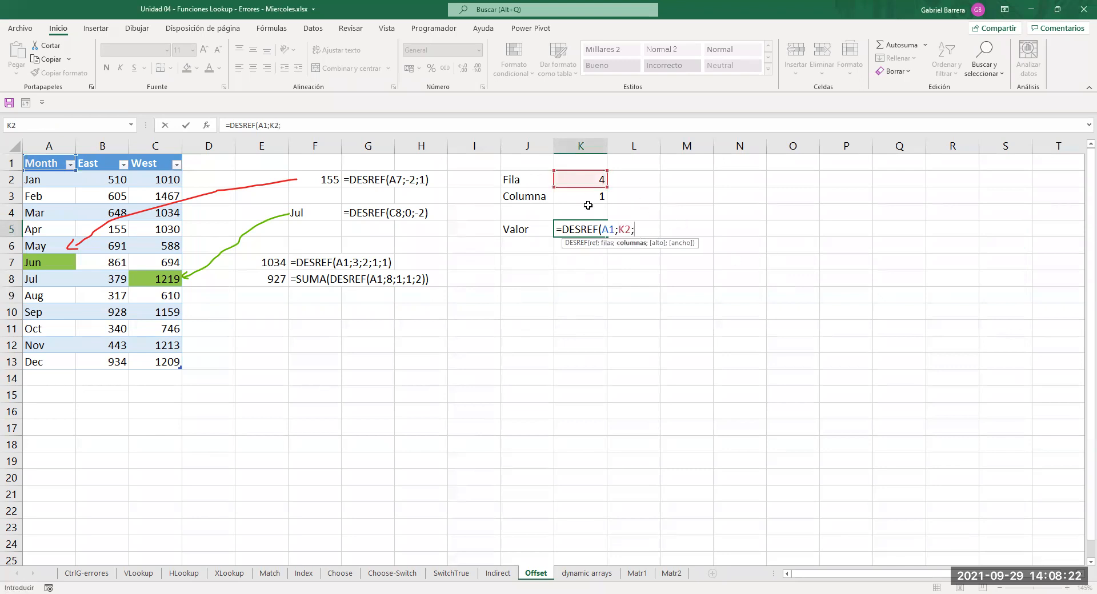
left_click(585, 199)
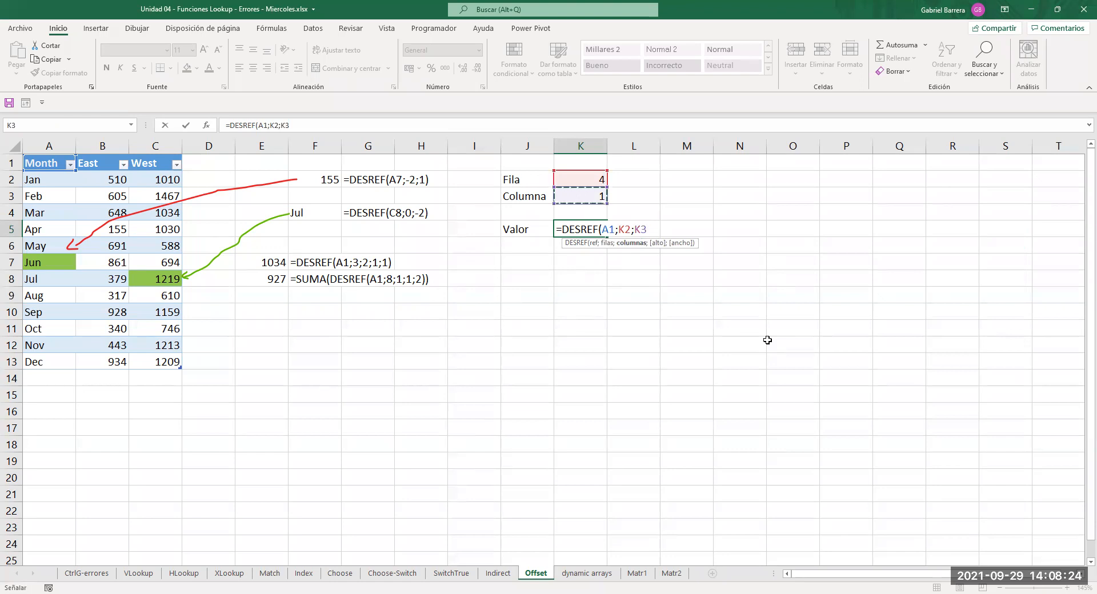
key("Return")
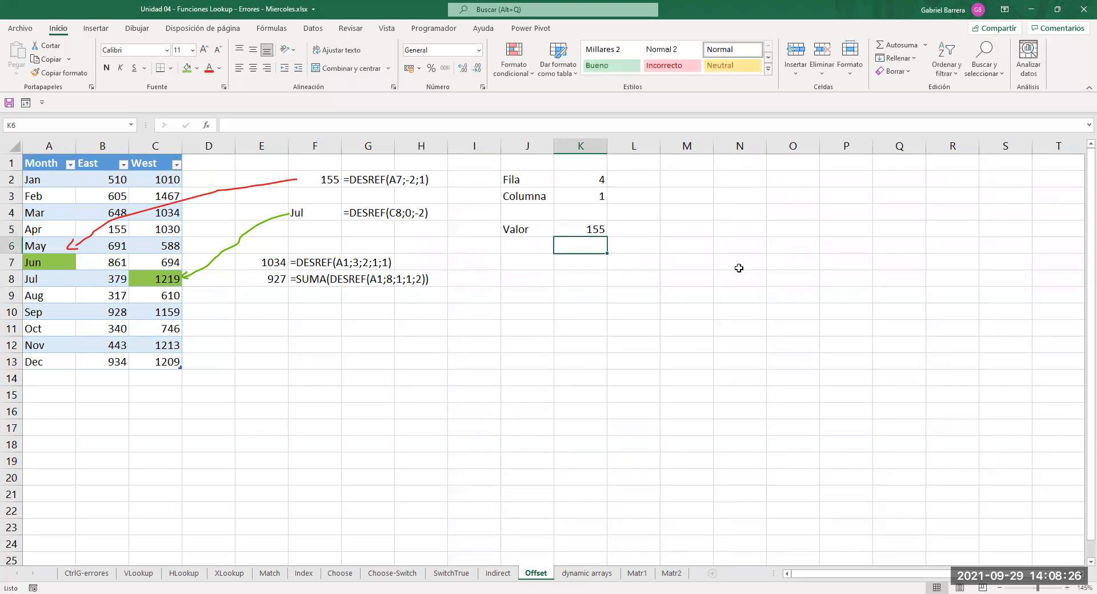
Change the formula in K5 to =DESREF(A1;K2;K3-1) so that Columna 1 refers to the Month column.
left_click(584, 196)
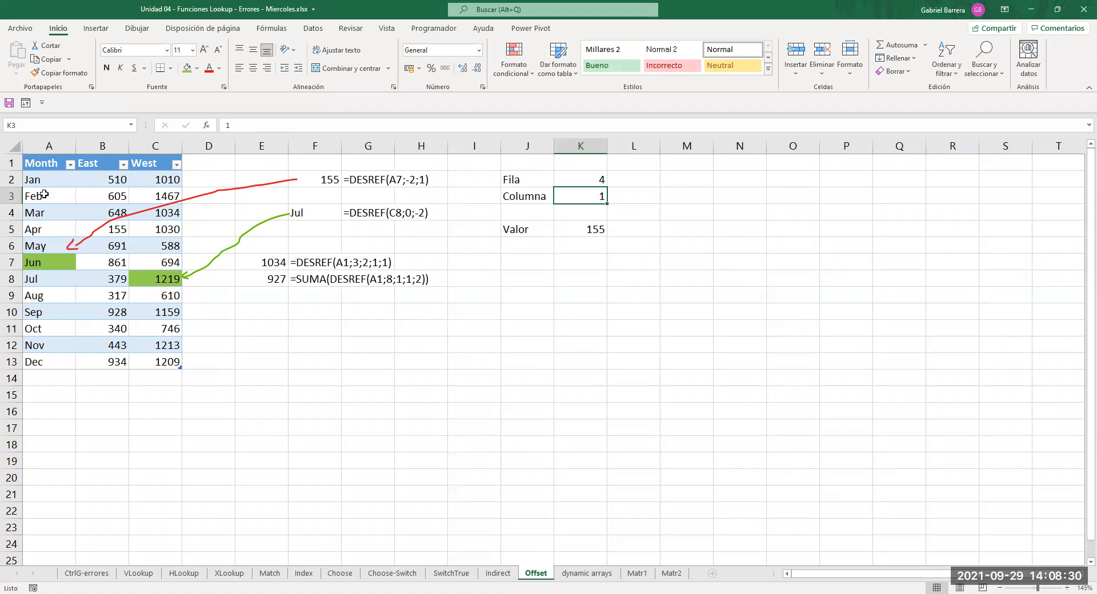
left_click(44, 229)
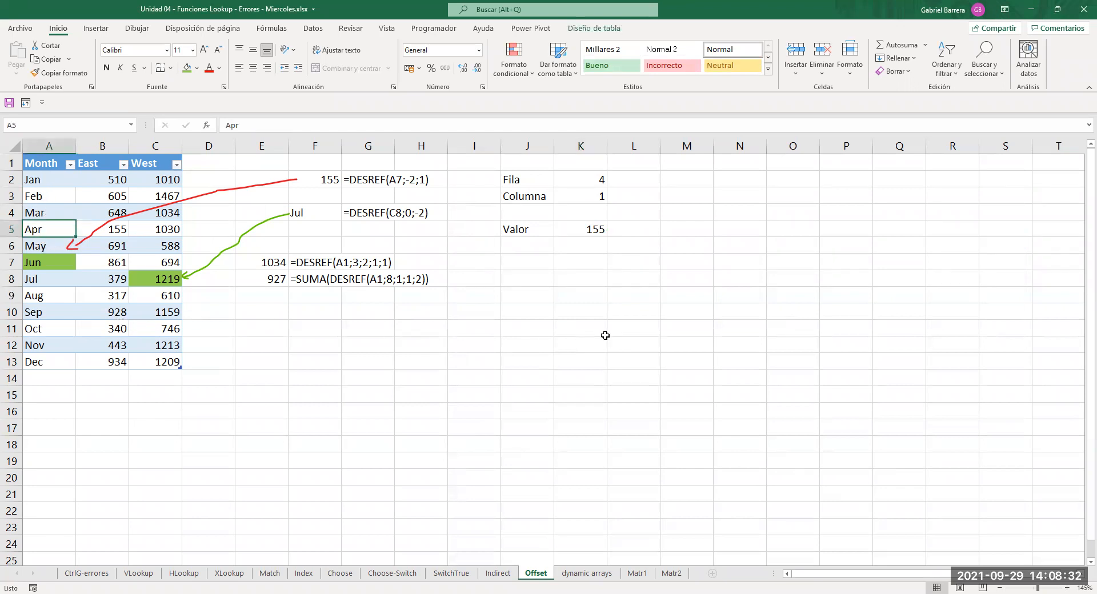
left_click(582, 228)
key("F2")
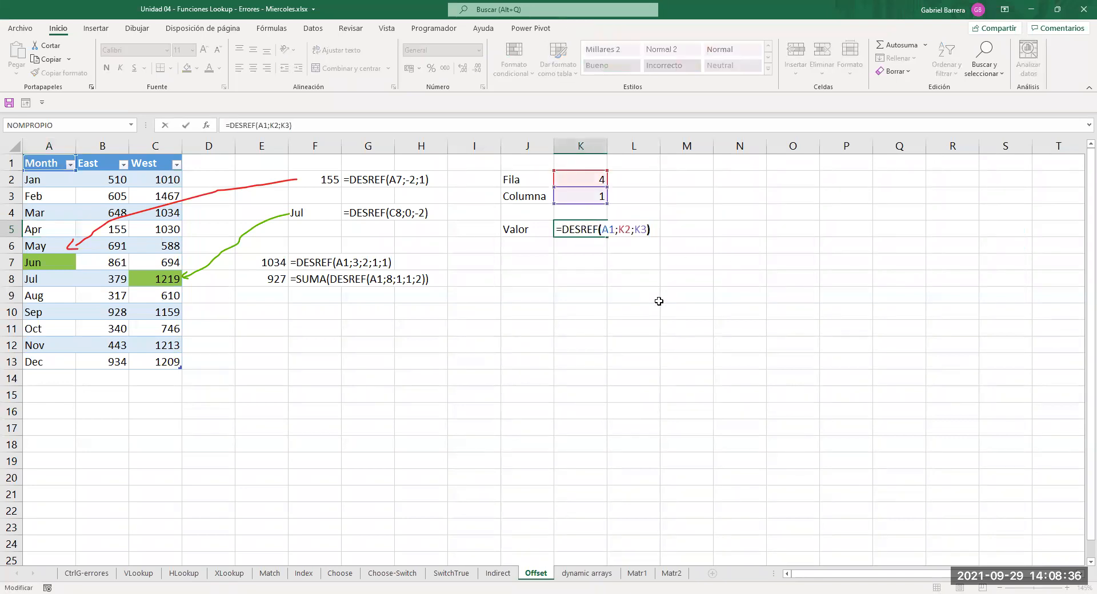
key("Left")
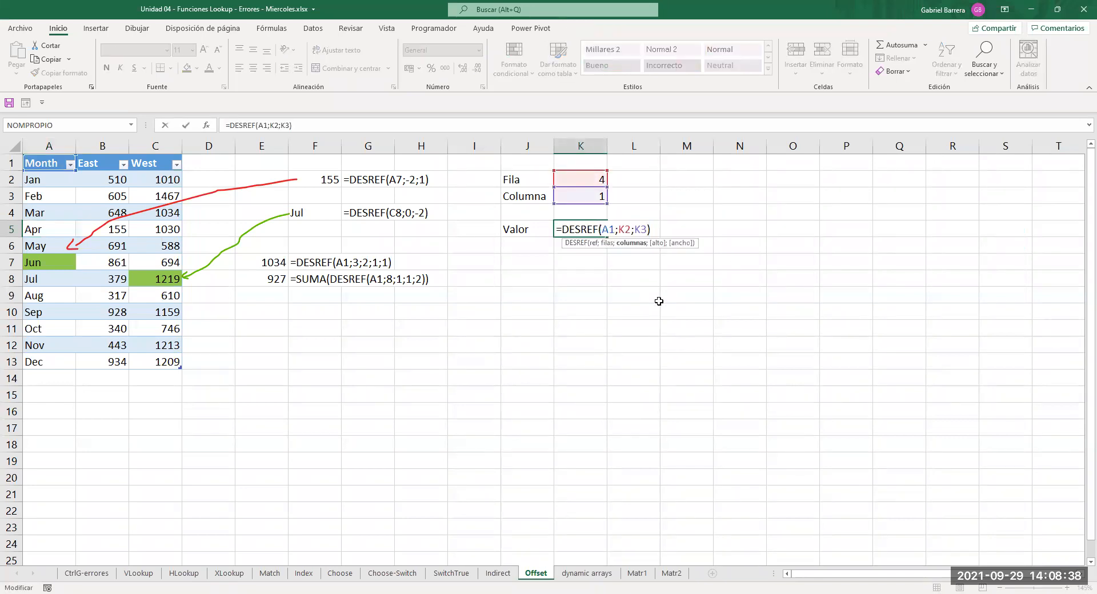
type("-1")
key("Return")
key("Up")
key("F2")
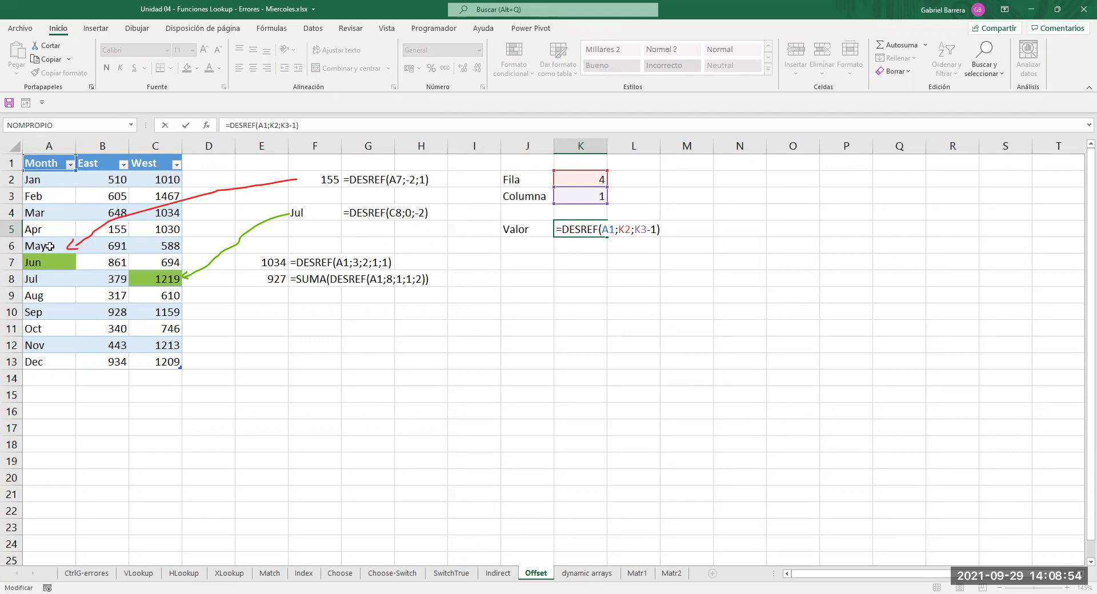
key("ctrl+Return")
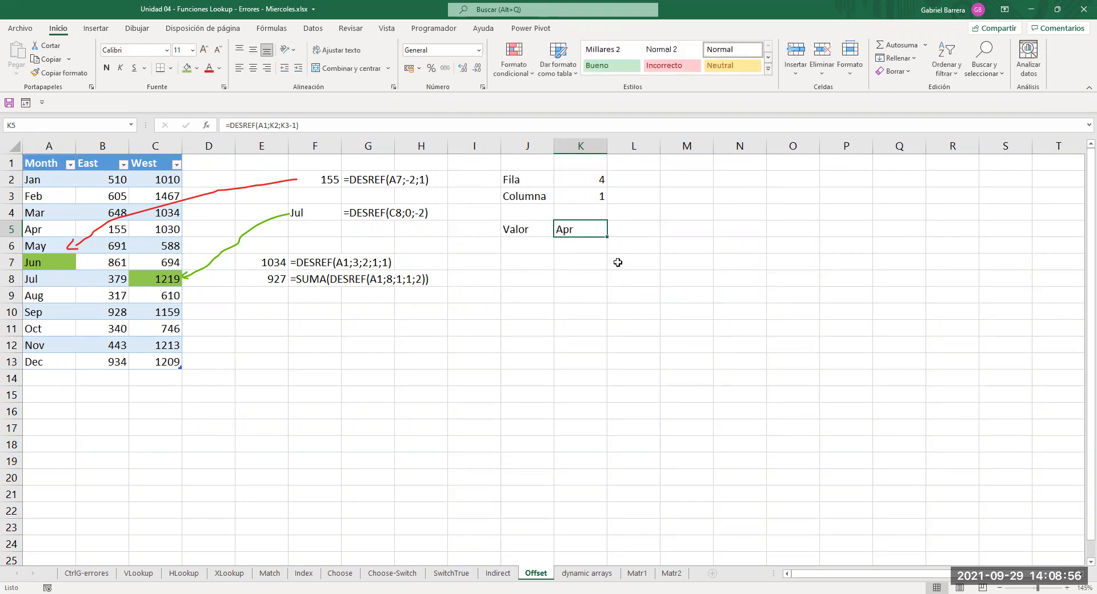
Set the Fila value in K2 to 1.
left_click(573, 182)
type("1")
key("Return")
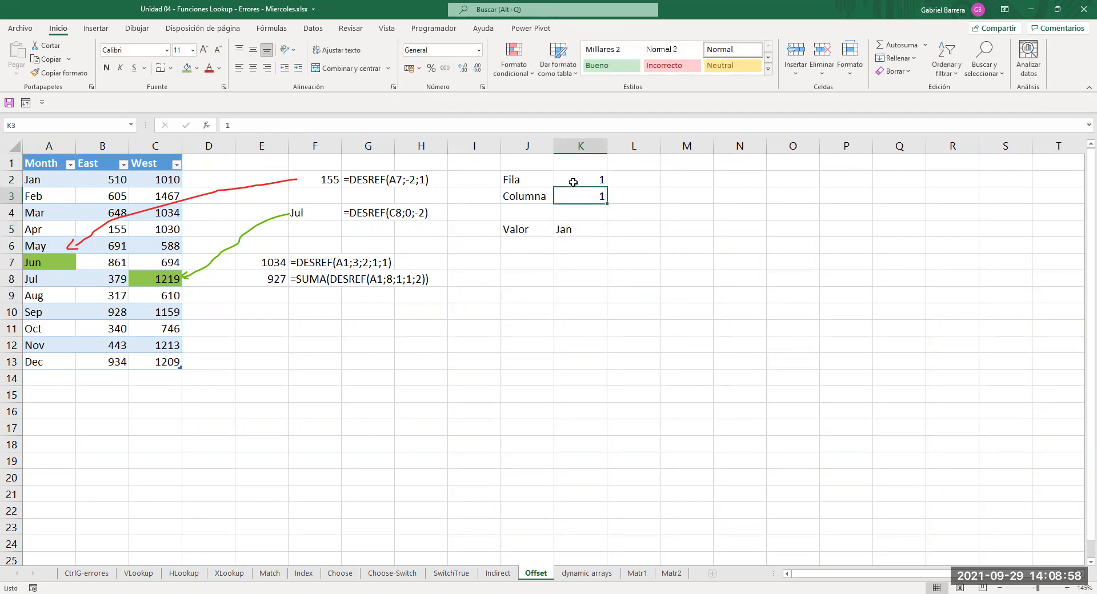
Examine the reference and row arguments of the DESREF formula in K5 against the Month table.
key("Down")
key("Down")
key("F2")
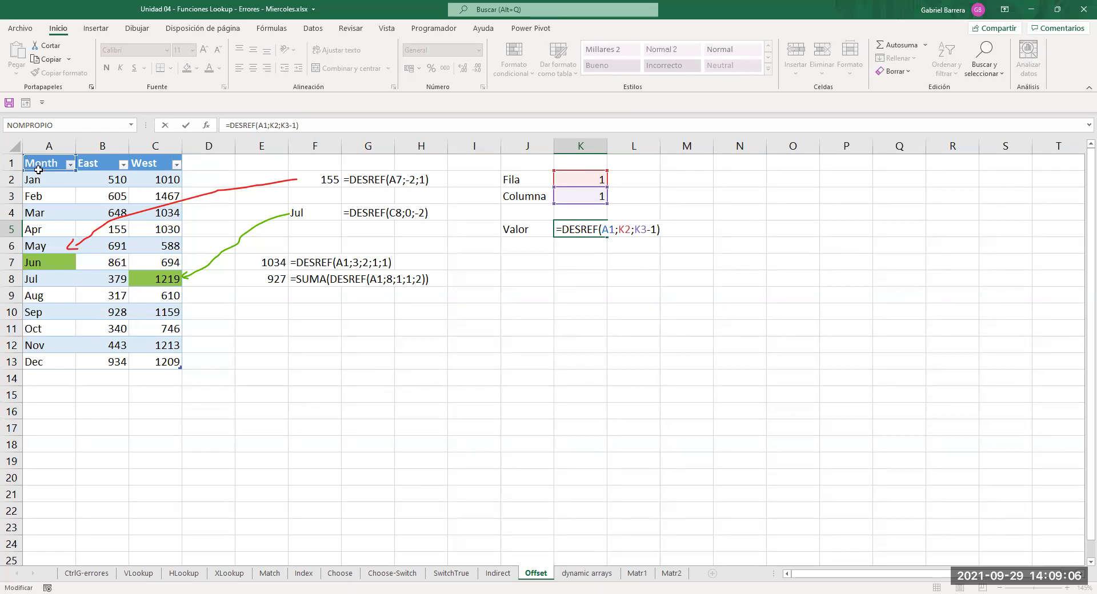
left_click(604, 229)
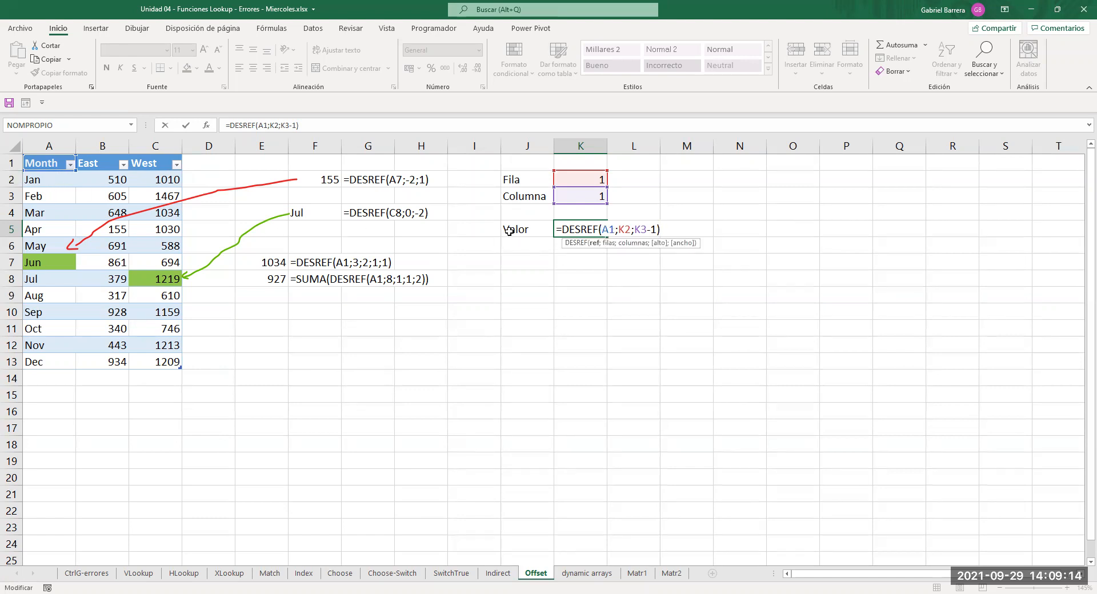
left_click(624, 228)
Use FORMULATEXTO in cell L5 to display the text of the formula in K5.
left_click(635, 229)
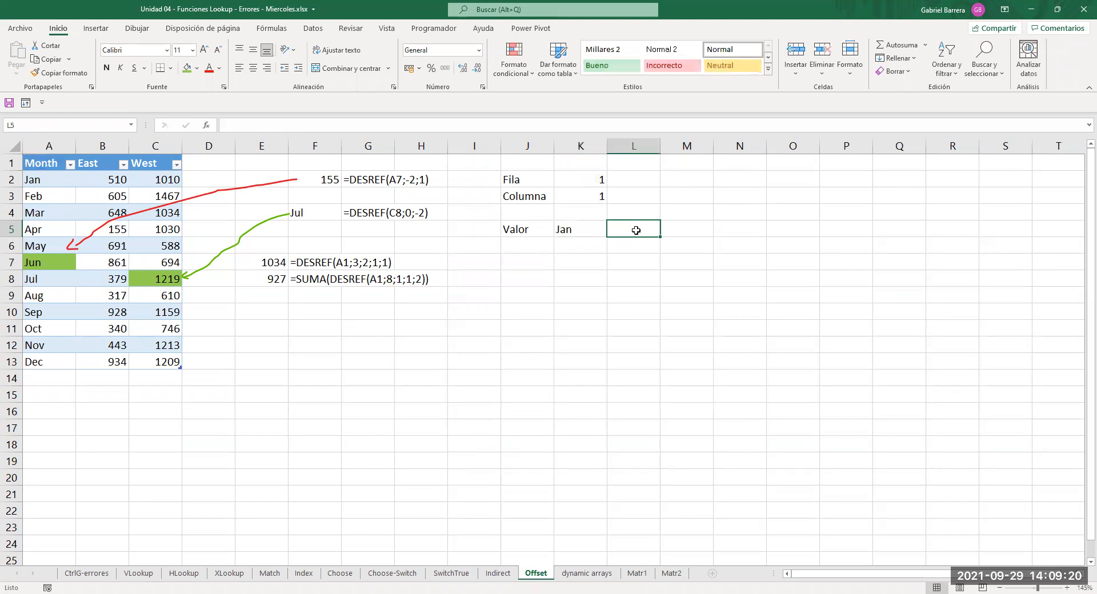
type("=")
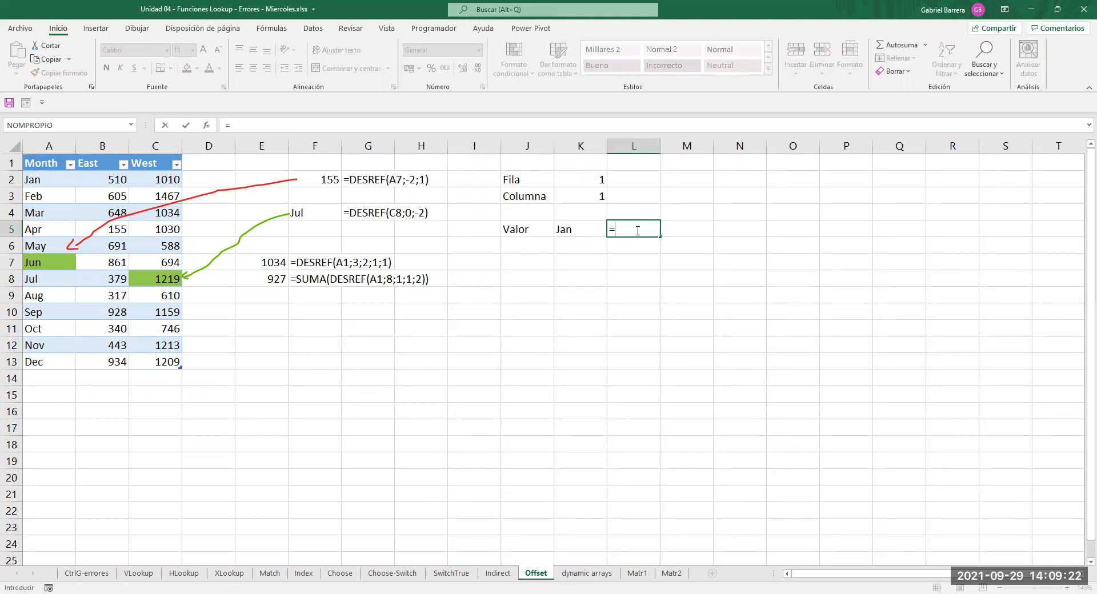
type("FORMULATEXTO(")
left_click(565, 228)
key("Return")
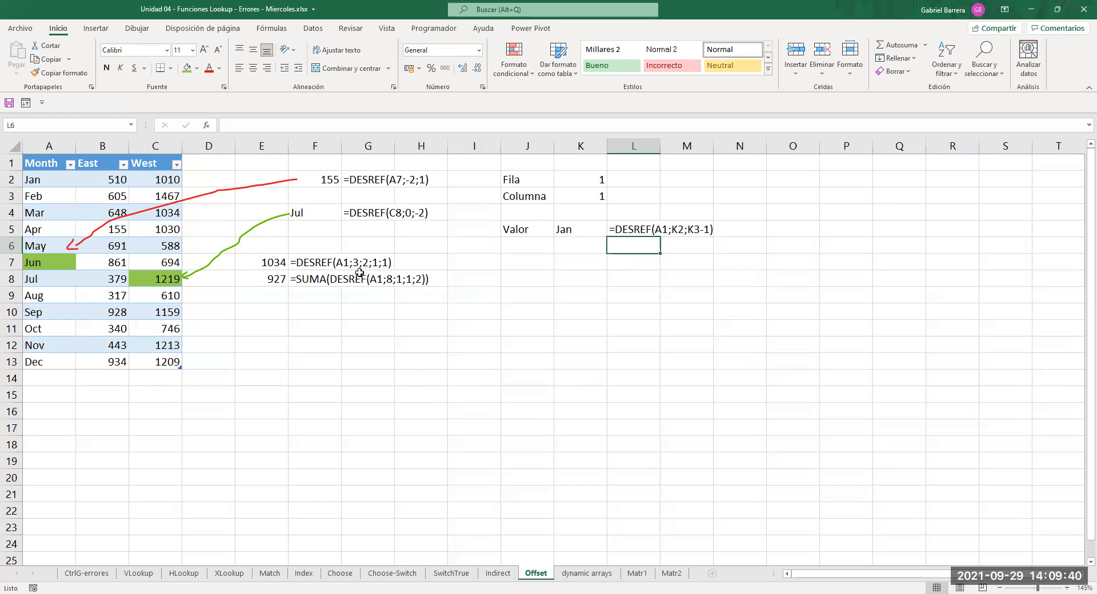
Enter =DESREF(A5;1;1;3) in cell J7 to return a three-row range offset one row and one column from A5.
left_click(542, 266)
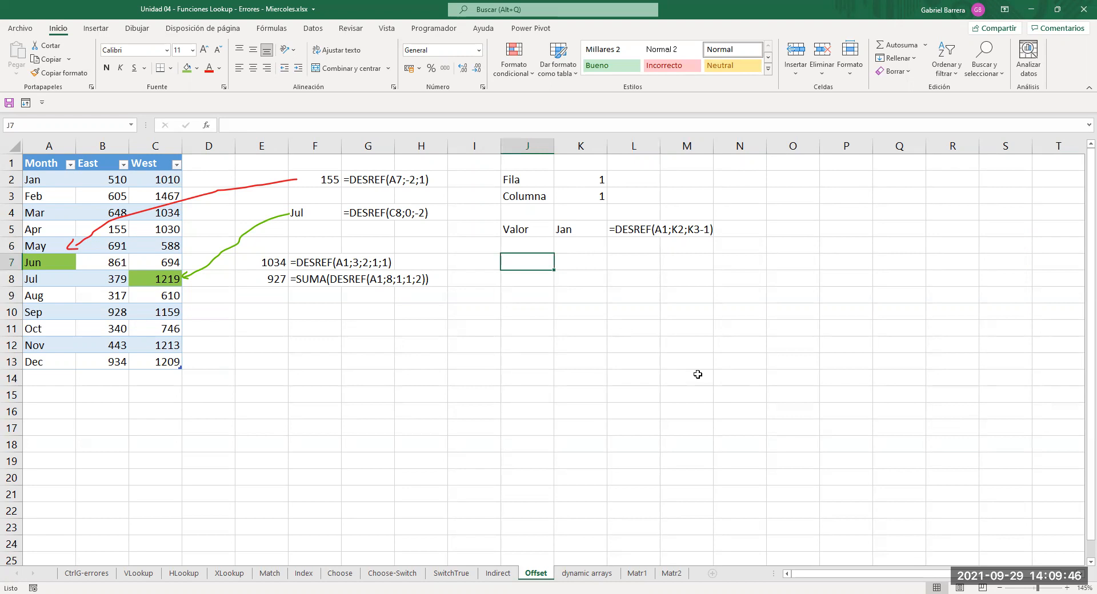
type("=")
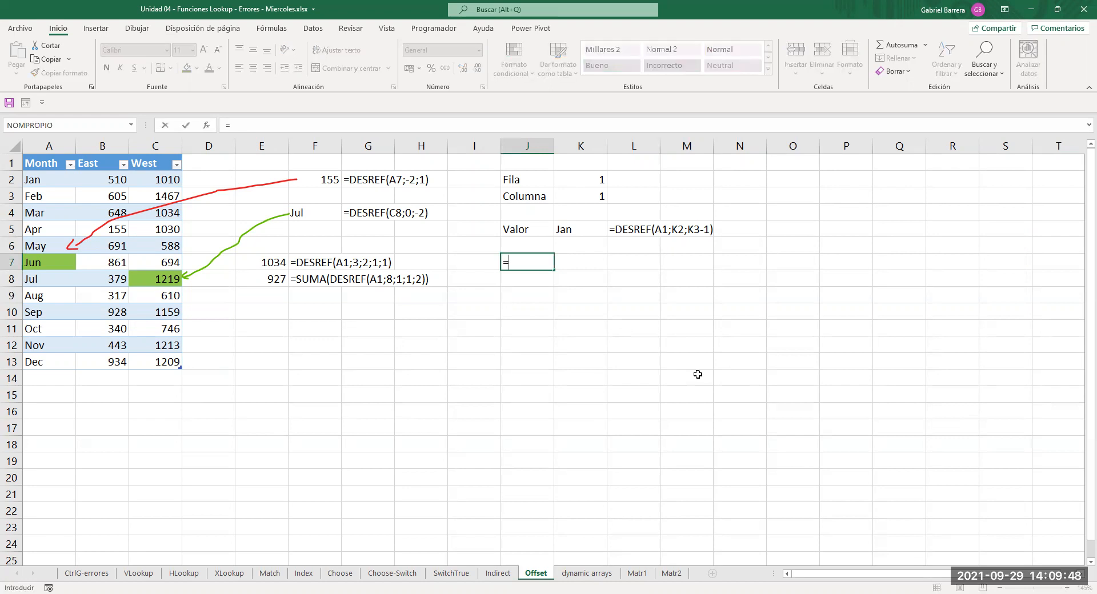
type("DESREF(")
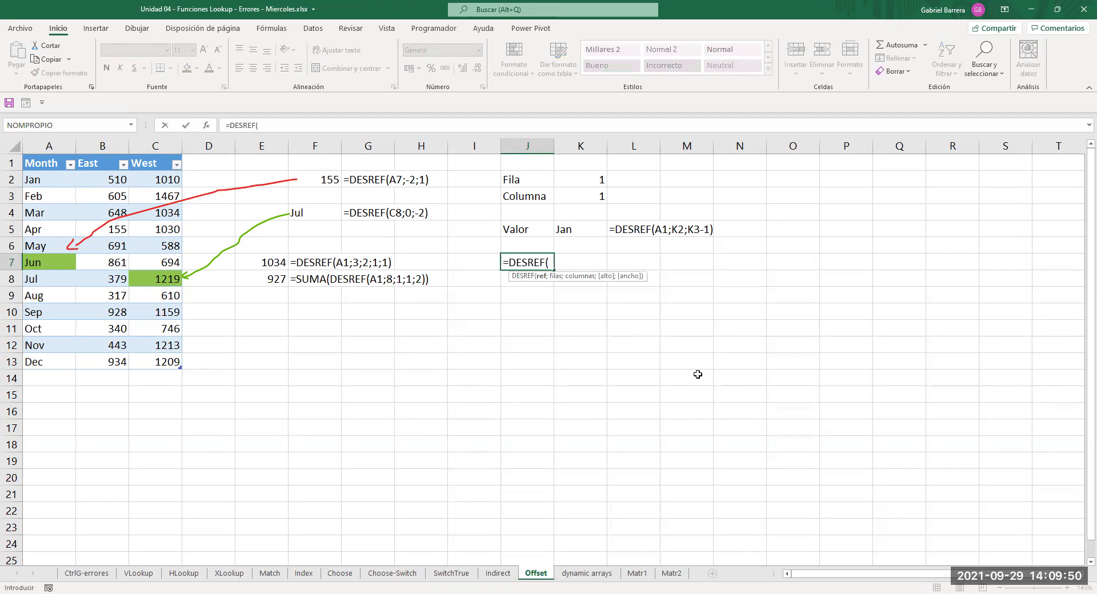
left_click(49, 229)
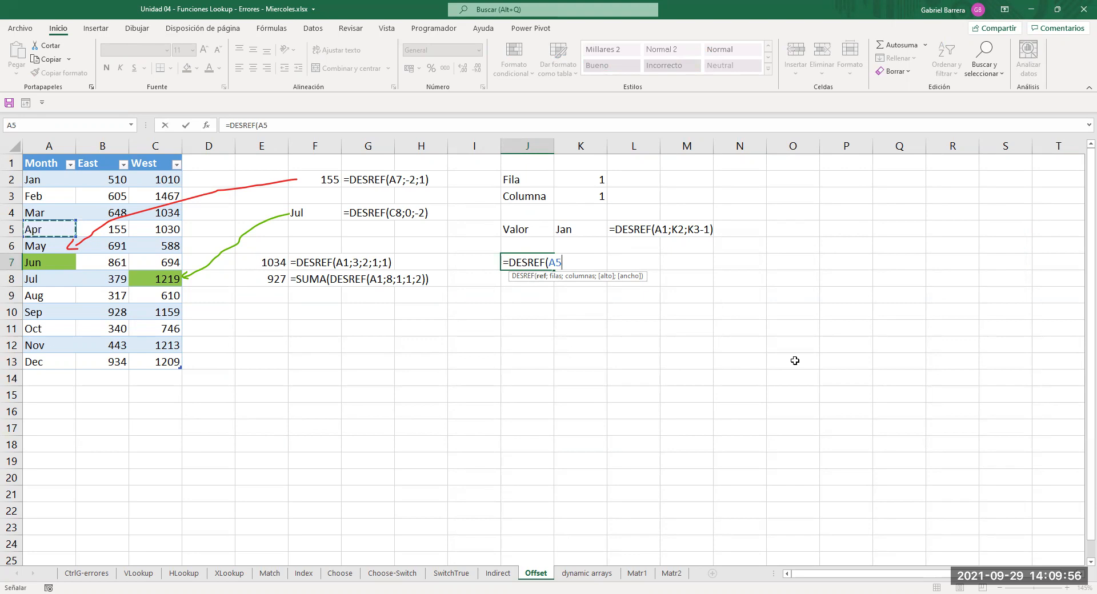
type(";")
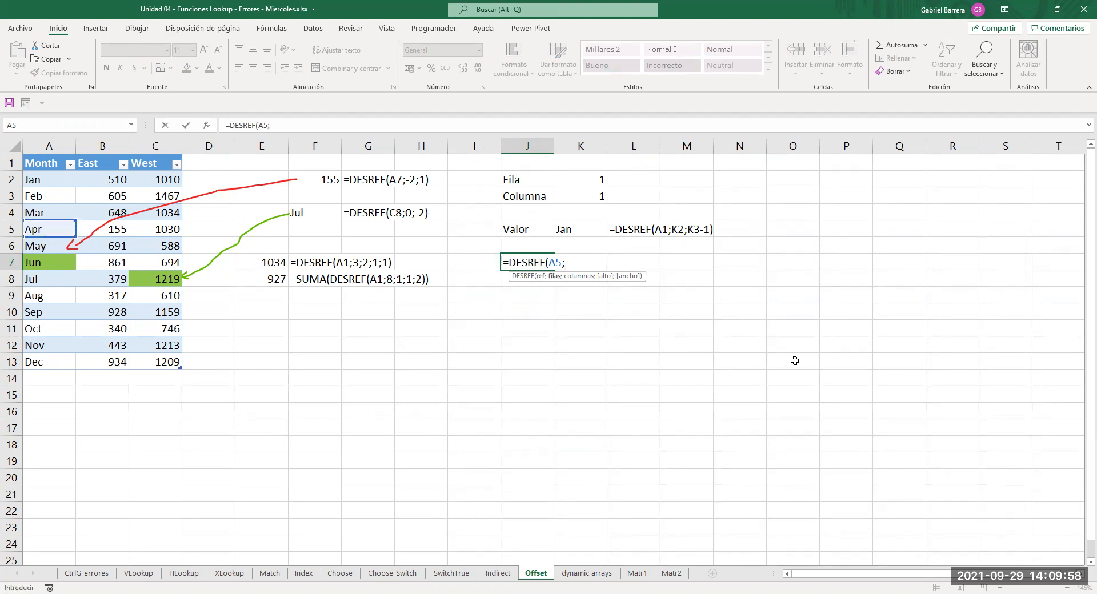
type("1")
type(";1;3")
key("ctrl+Return")
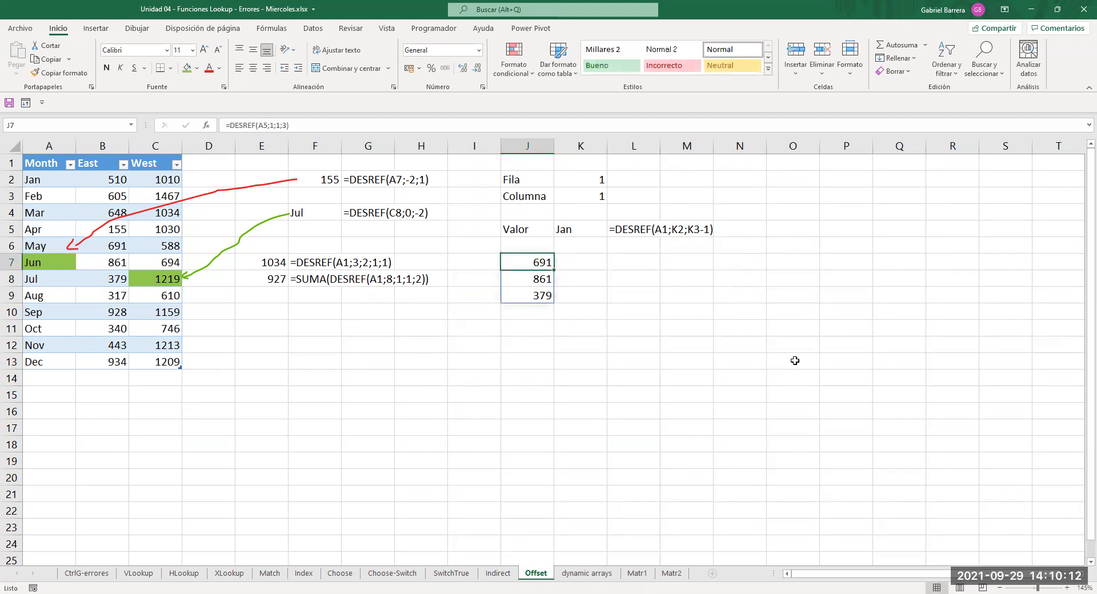
Review the DESREF formula in J7 and trace its one-row offset from A5 down to A6.
key("F2")
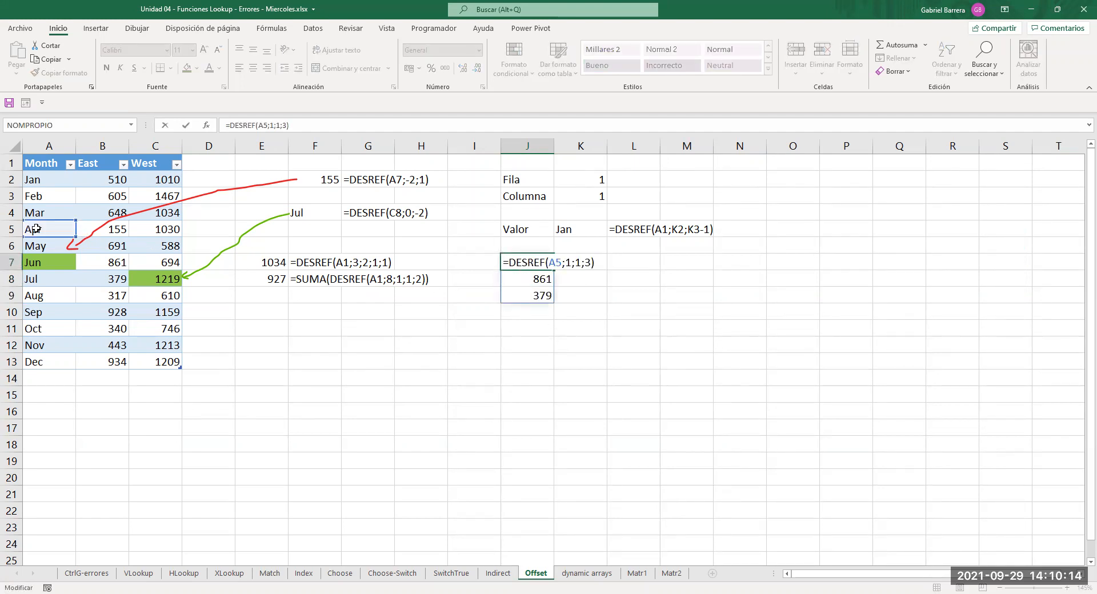
key("Escape")
left_click(44, 247)
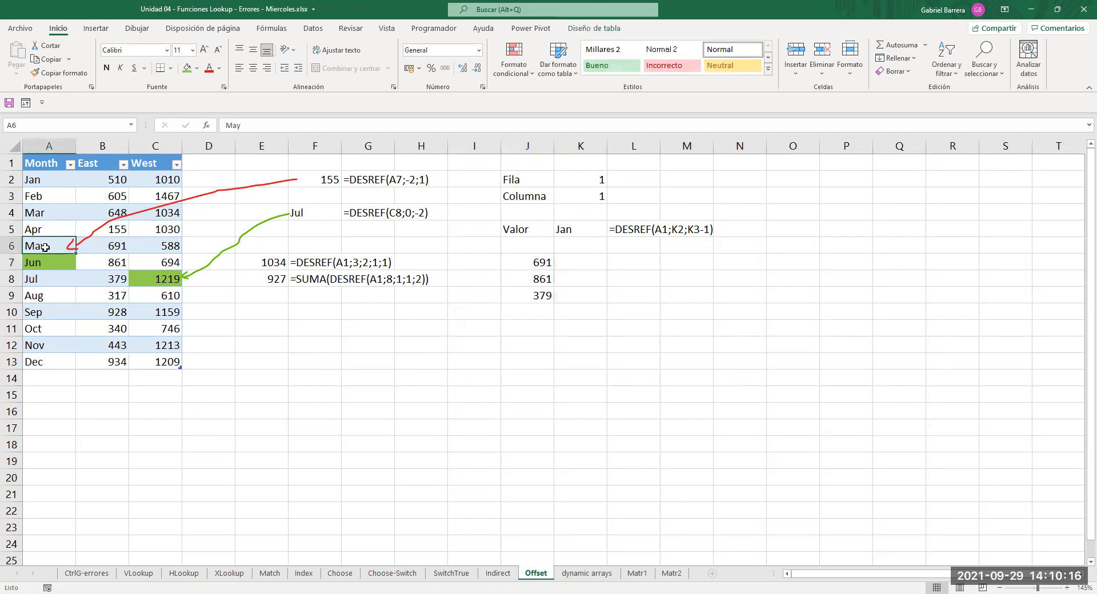
Add a width of 2 to the DESREF formula in J7, making it =DESREF(A5;1;1;3;2).
left_click(101, 245)
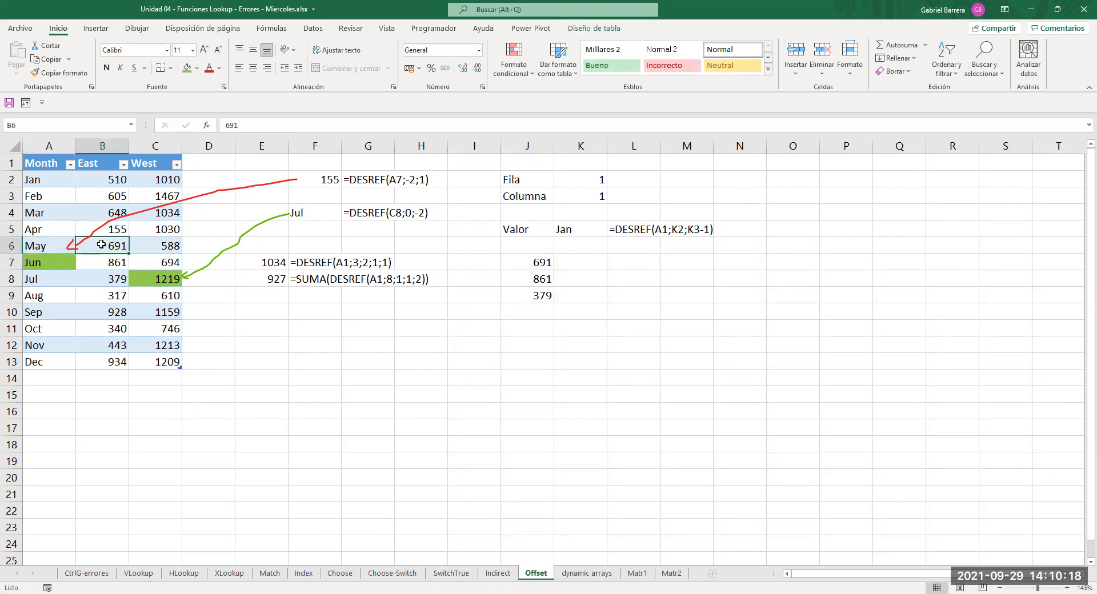
left_click_drag(101, 244, 102, 280)
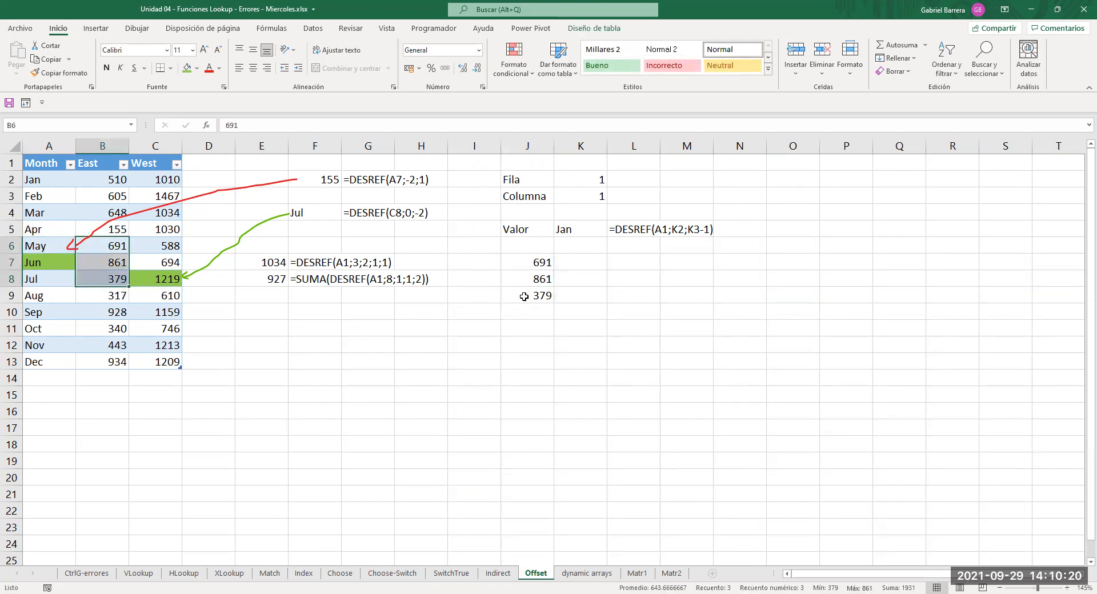
left_click(539, 261)
double_click(539, 260)
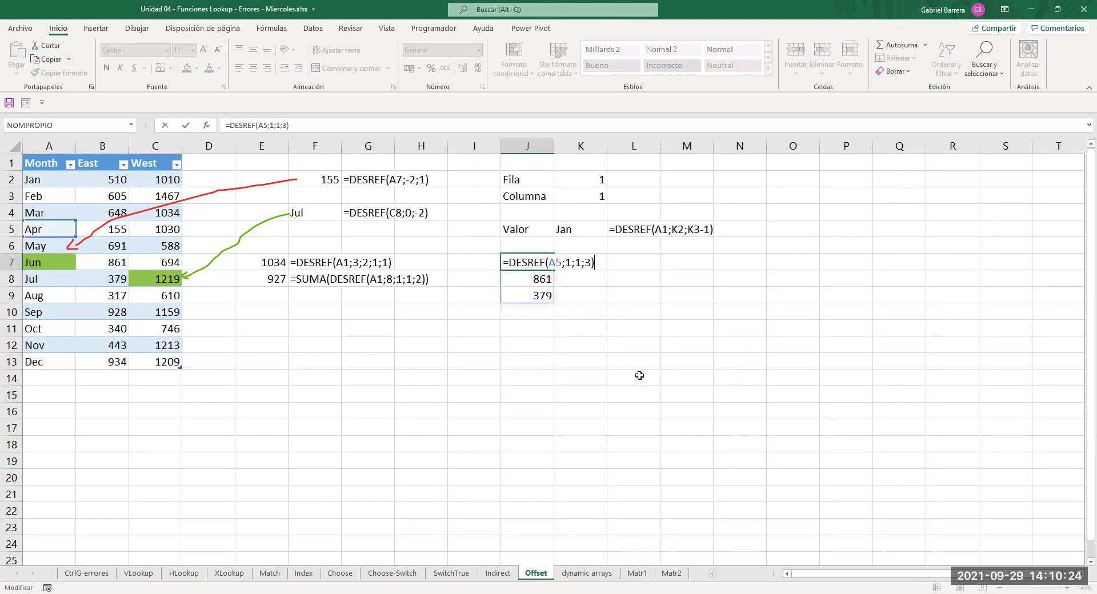
key("Escape")
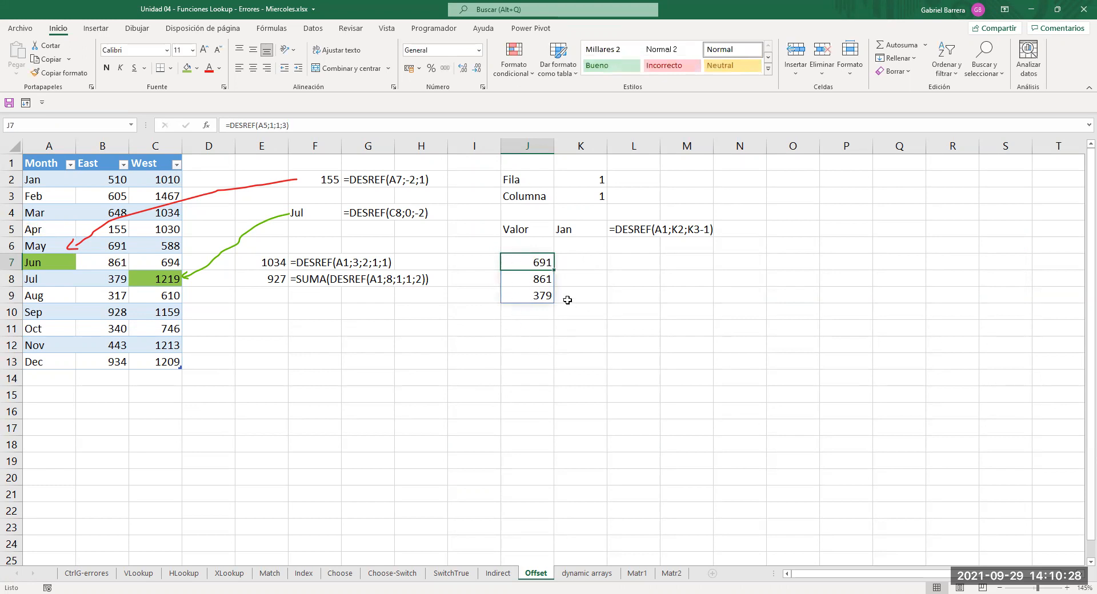
key("F2")
key("Left")
type(";2")
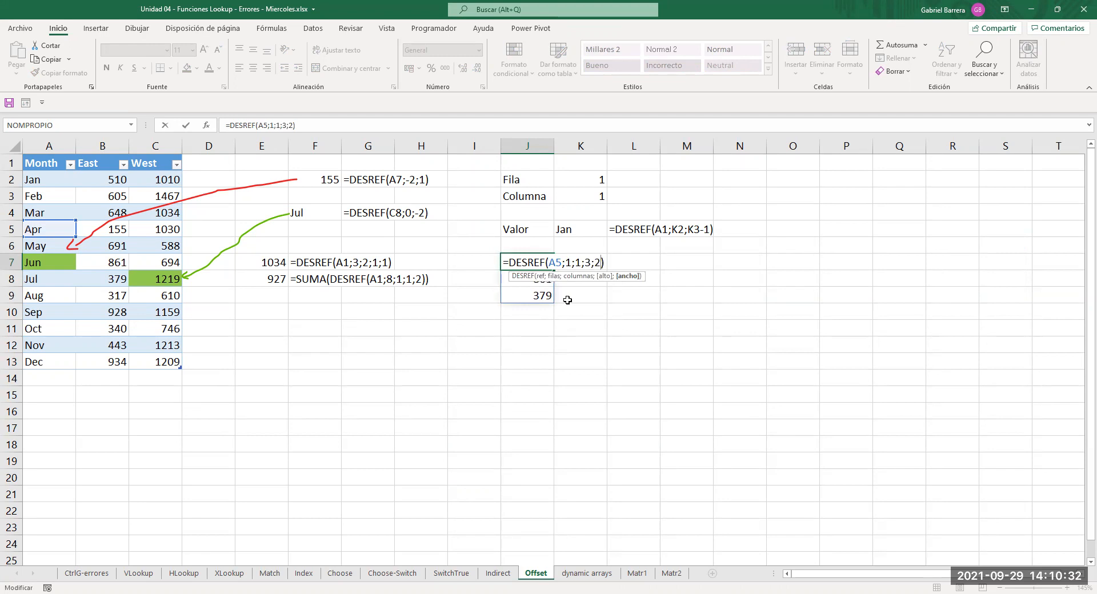
key("Return")
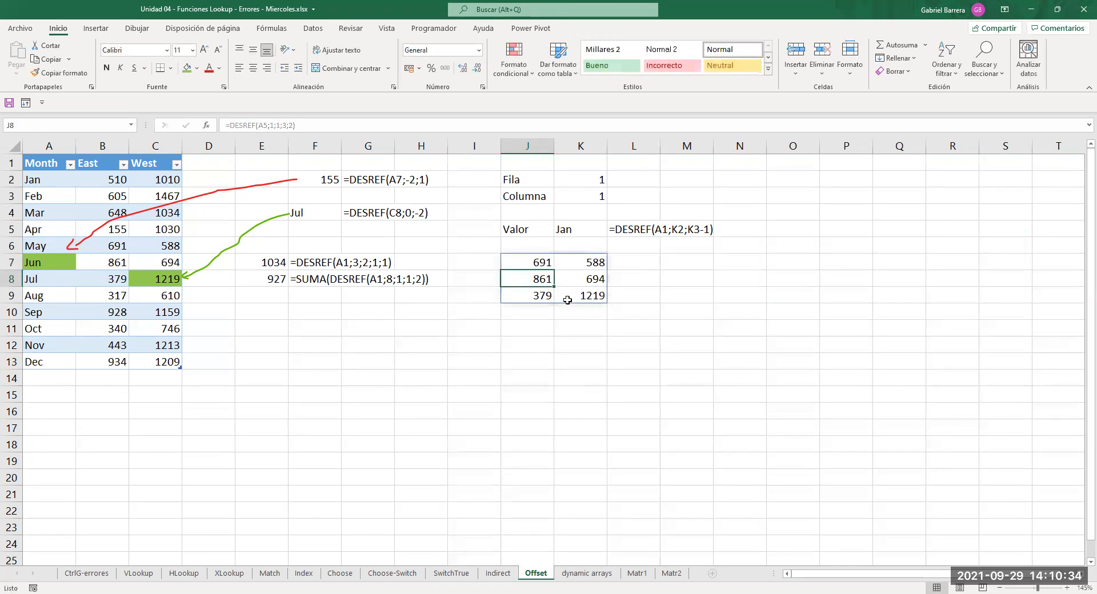
Show the text of J7's formula in L7 with FORMULATEXTO(J7).
key("Up")
key("Right")
key("Right")
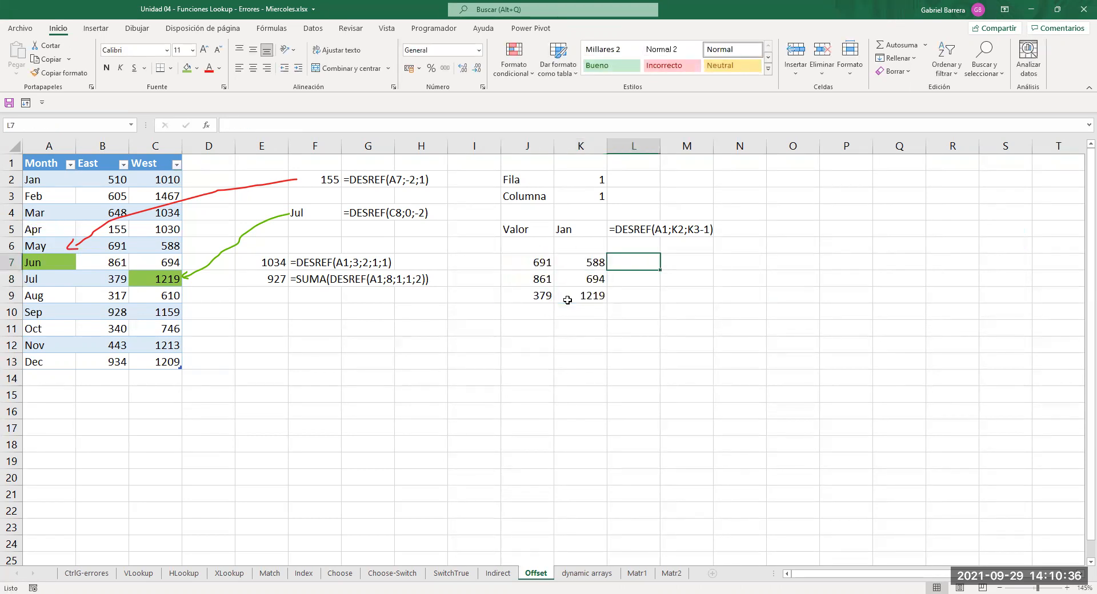
type("=")
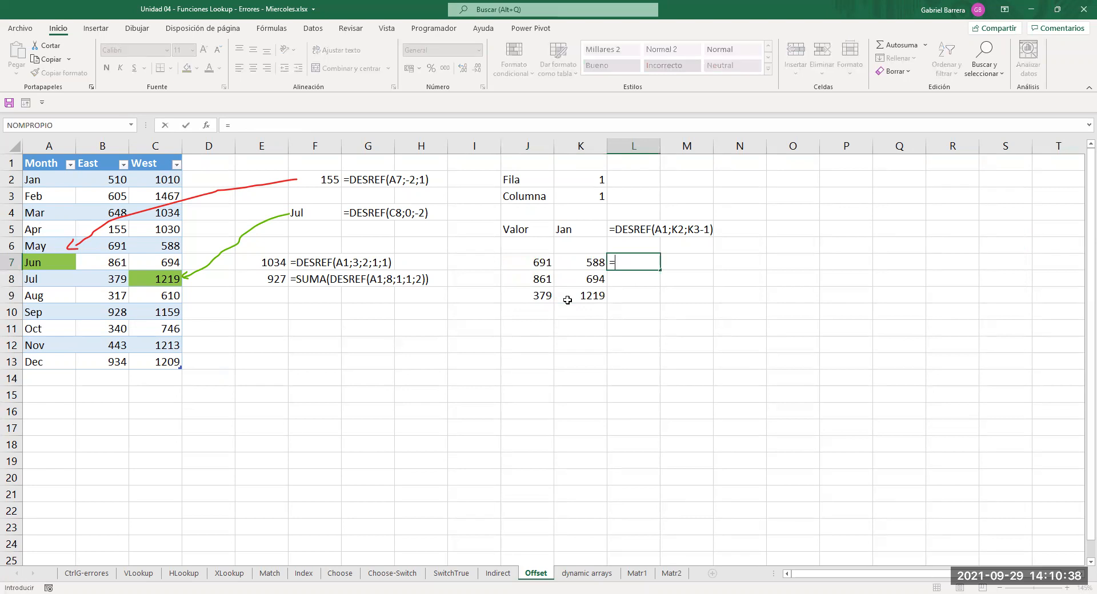
type("des")
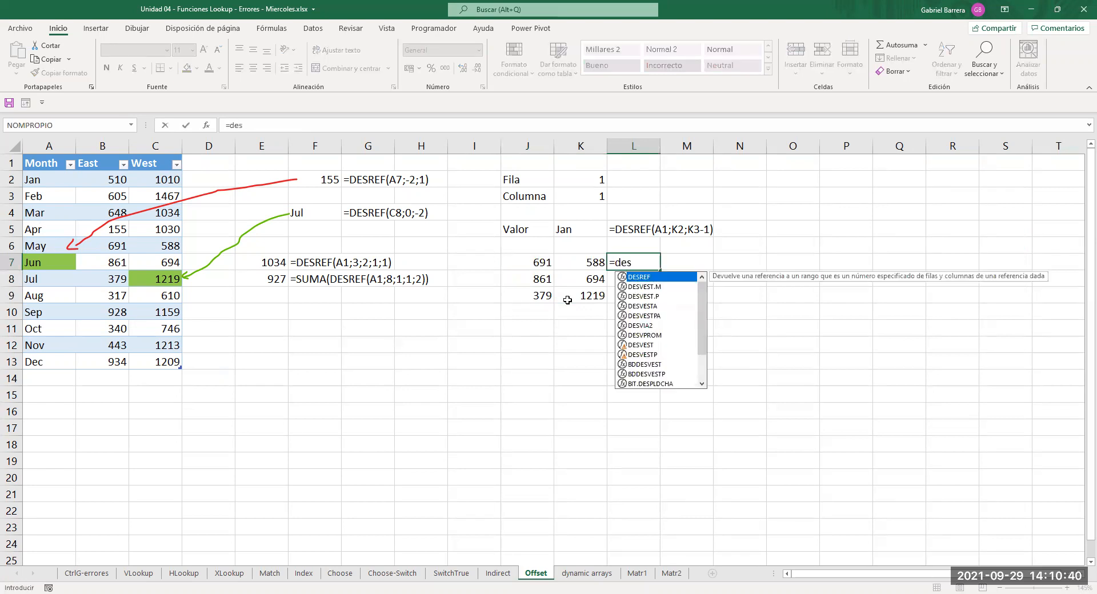
key("BackSpace")
key("BackSpace")
key("BackSpace")
type("FORMULATEXTO(")
left_click(526, 264)
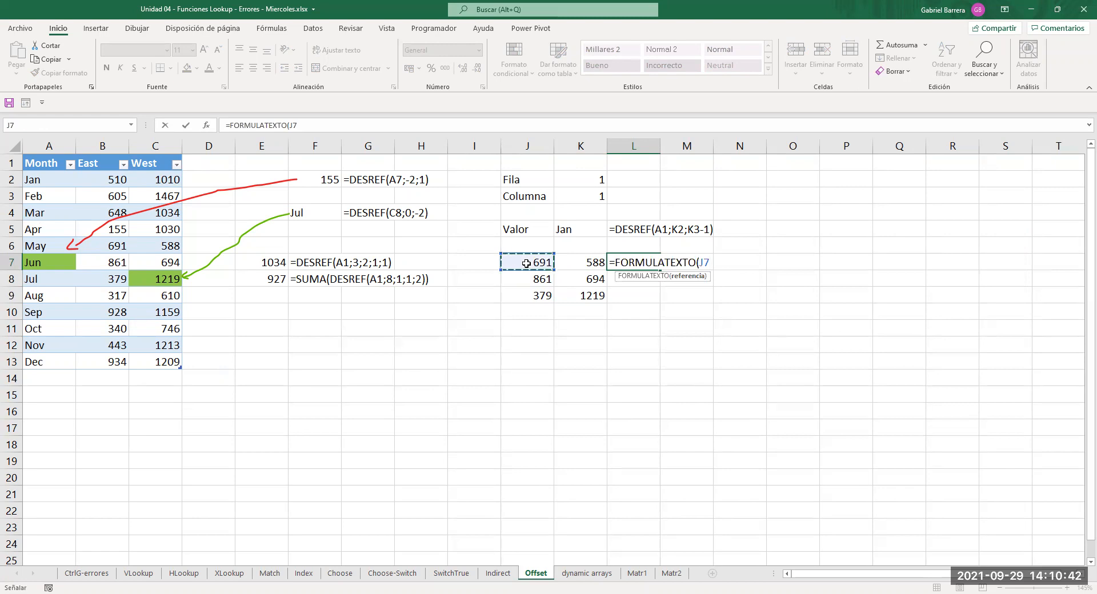
key("Return")
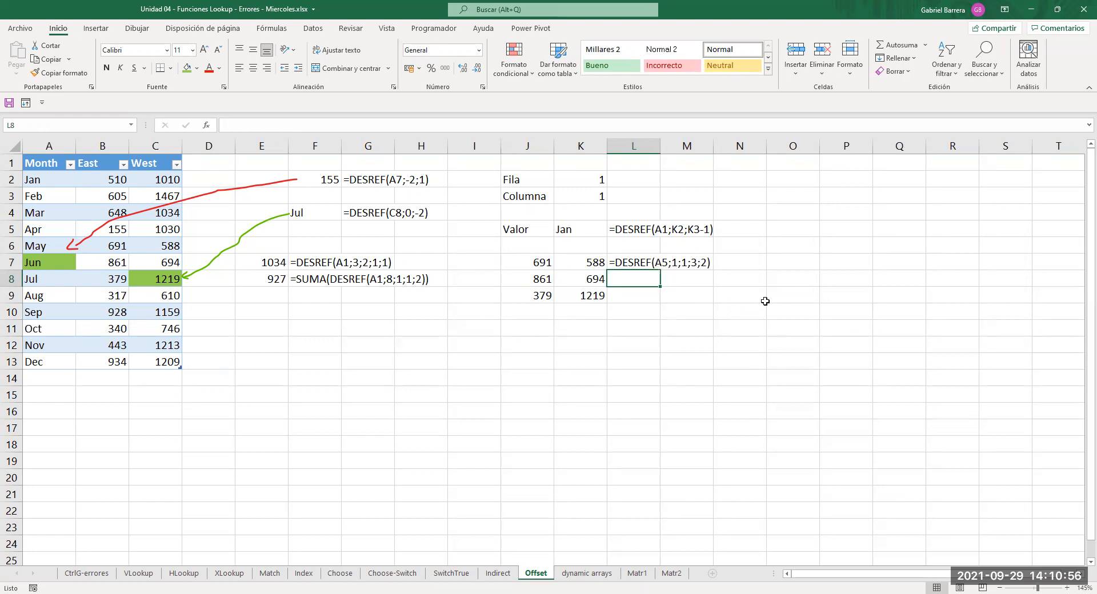
Enter the label "La suma de los ultimos 6 meses en West" in E12.
left_click(307, 359)
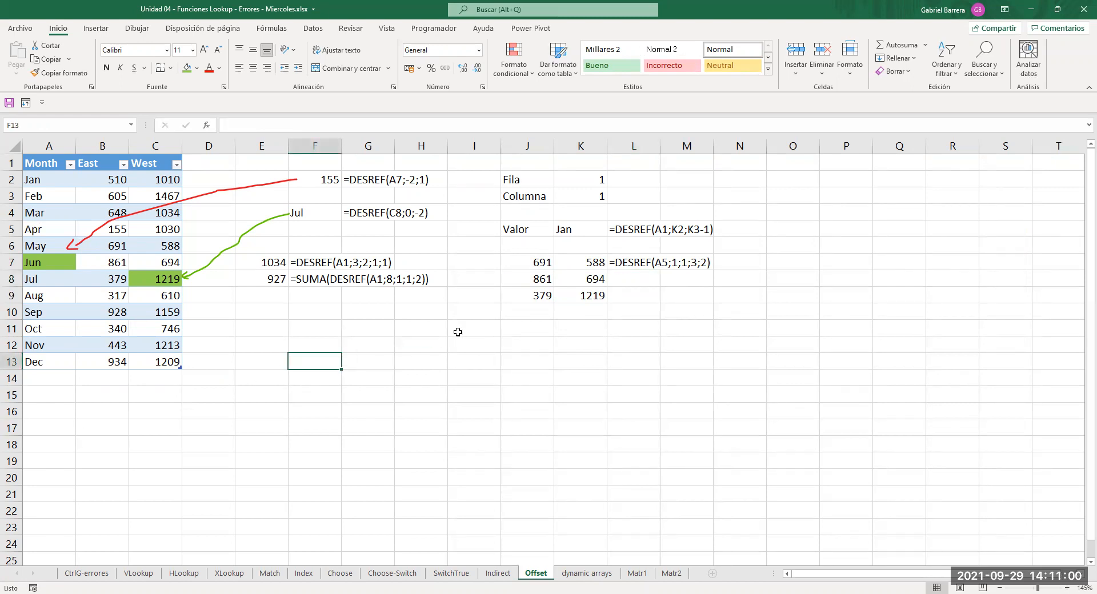
key("Up")
key("Left")
type("La su")
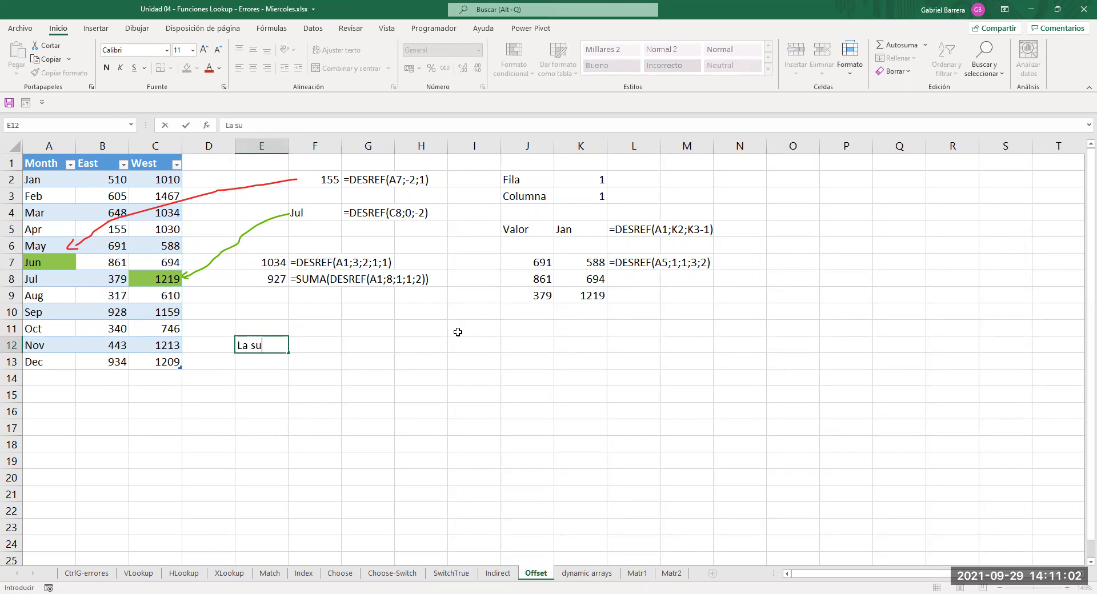
type("ma de los ultim")
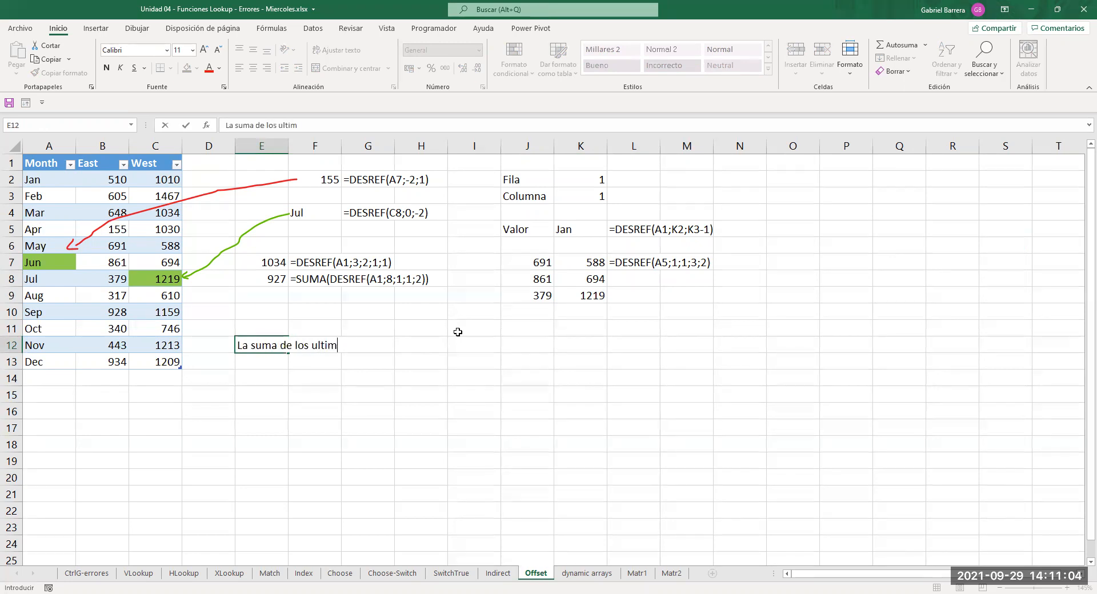
type("os 6 meses en West")
key("Return")
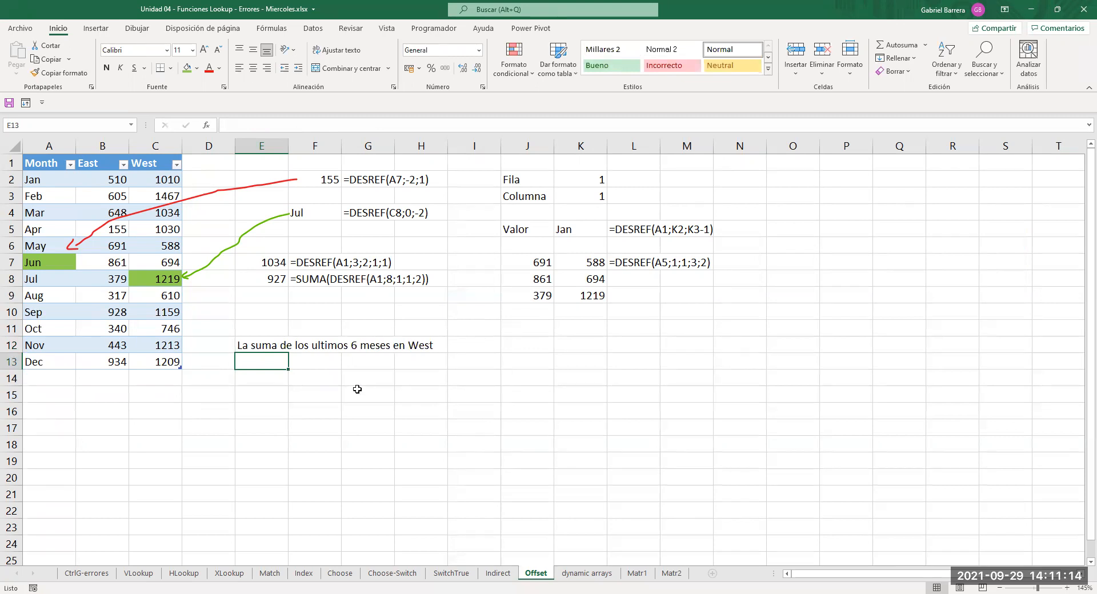
Extend the table below December with "En" and a West value of 154, plus a further West value of 1564.
scroll(357, 389, "down", 1)
scroll(357, 389, "up", 1)
scroll(357, 389, "up", 1)
left_click_drag(157, 363, 156, 281)
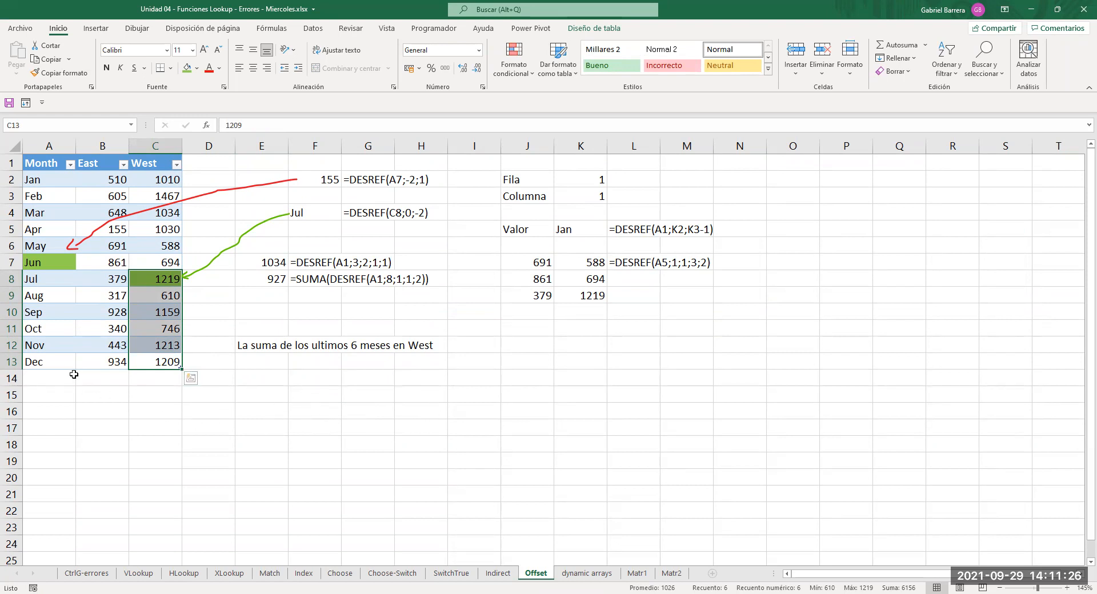
key("Down")
key("Home")
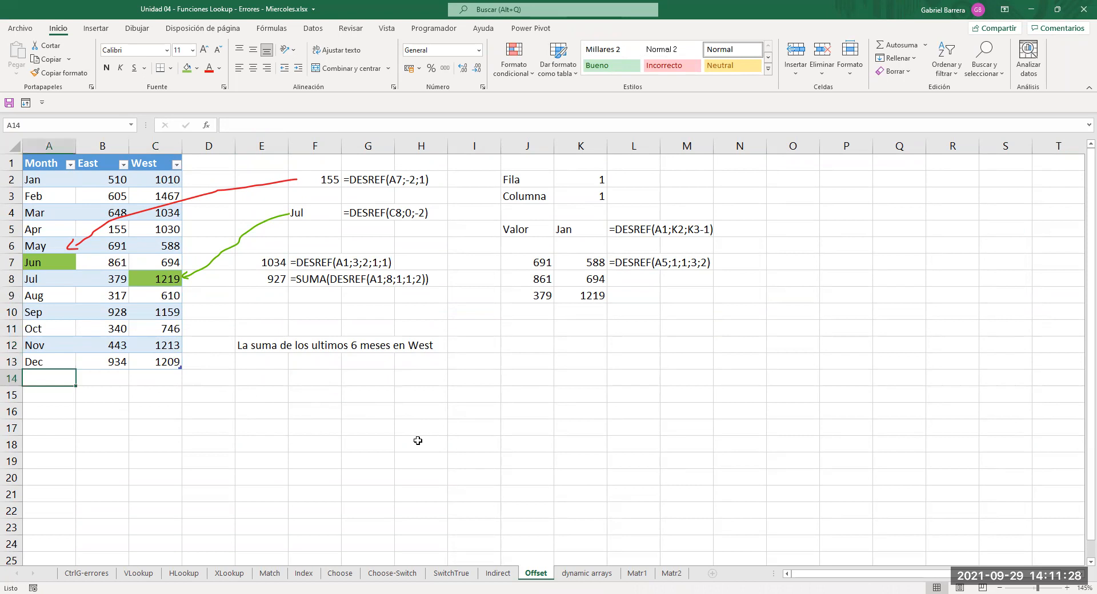
type("En")
key("Right")
key("Right")
type("154")
key("Return")
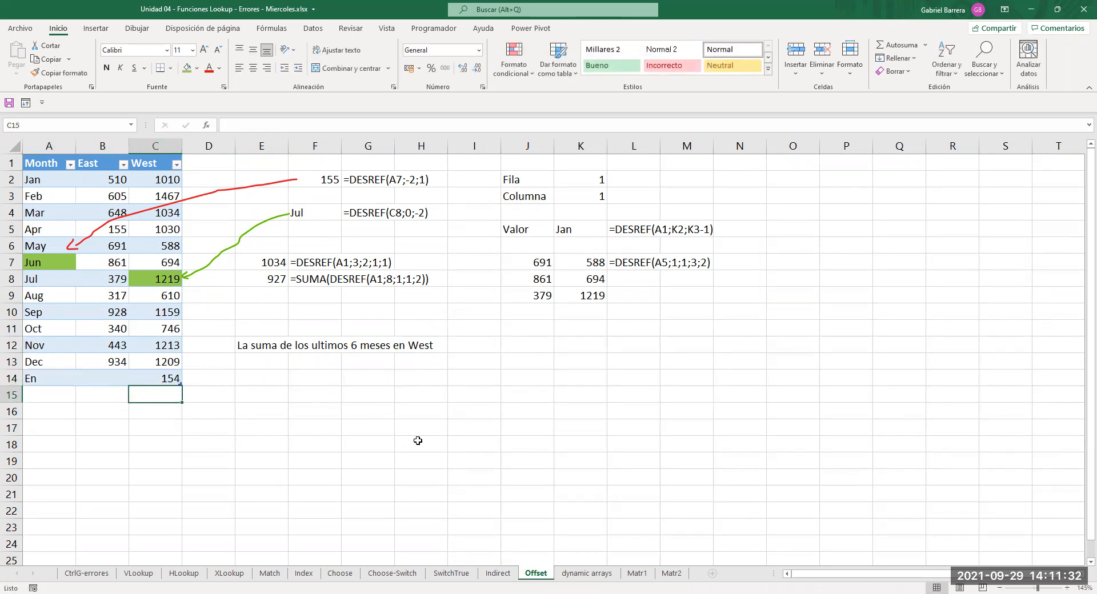
type("1564")
key("Up")
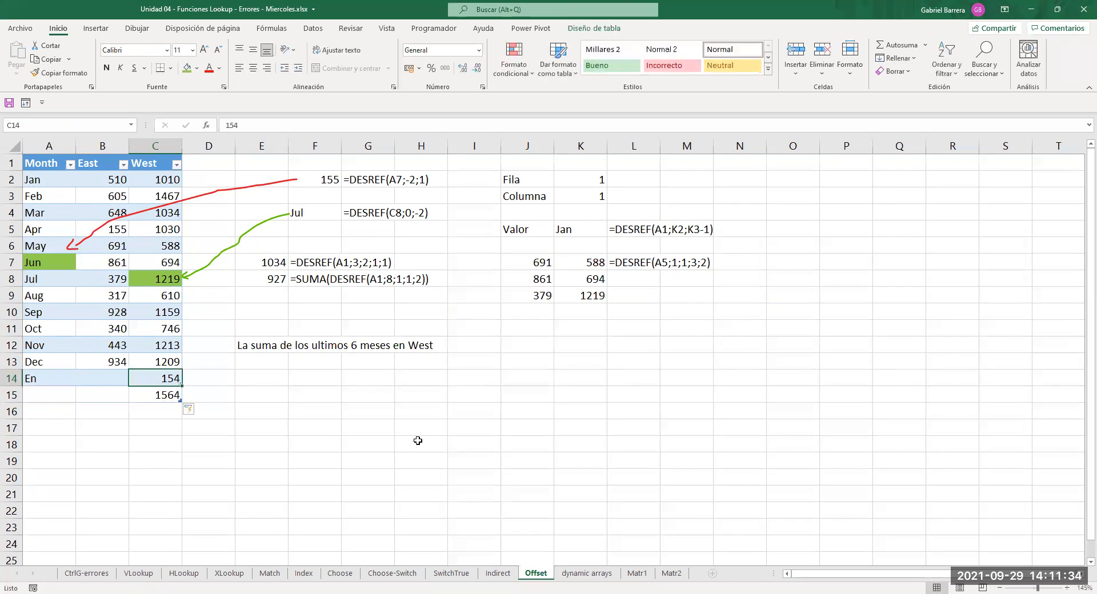
Select the last six West values, C10:C15, to examine the range that needs summing.
key("Down")
key("shift+Up")
key("shift+Up")
key("shift+Up")
key("shift+Up")
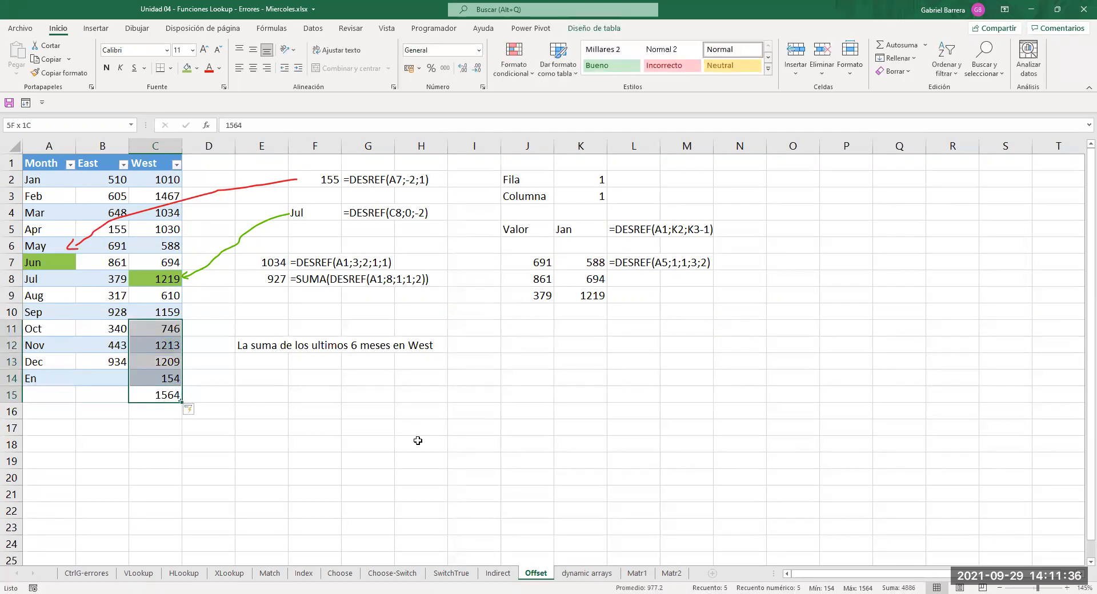
key("shift+Up")
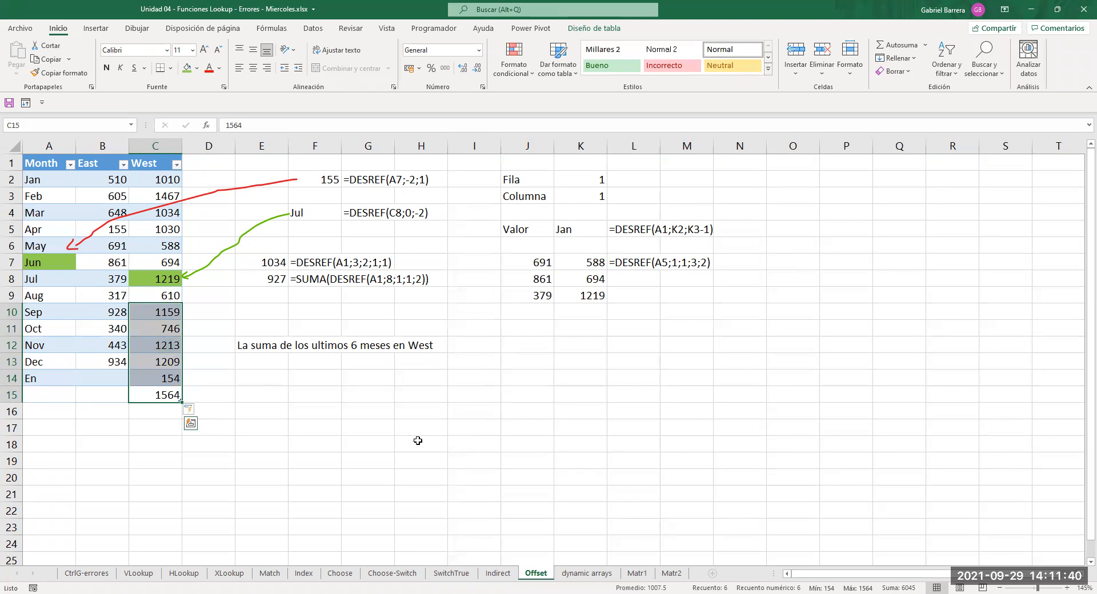
Enter =SUMA(C8:C13) in F14 to sum the West values from July to December.
key("Down")
key("Right")
key("Right")
key("Right")
key("Up")
key("Up")
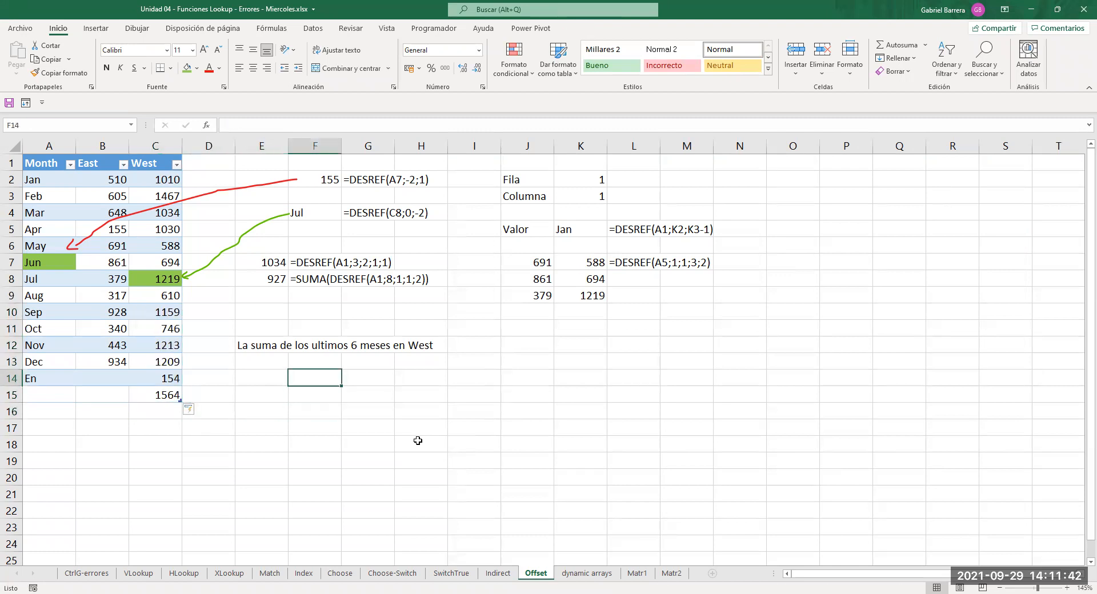
type("=")
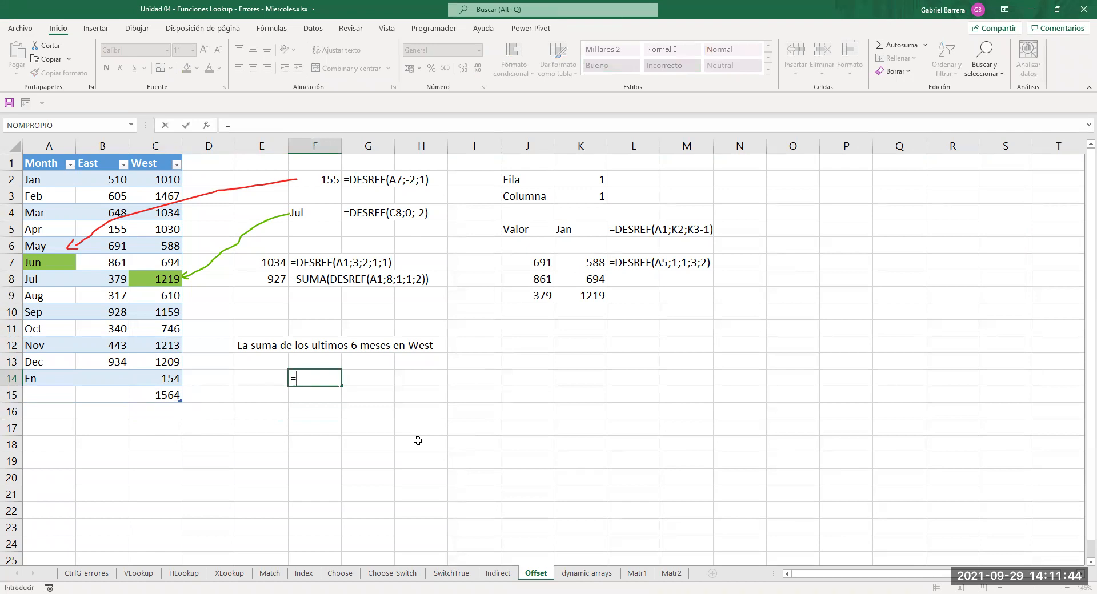
type("SUMA(")
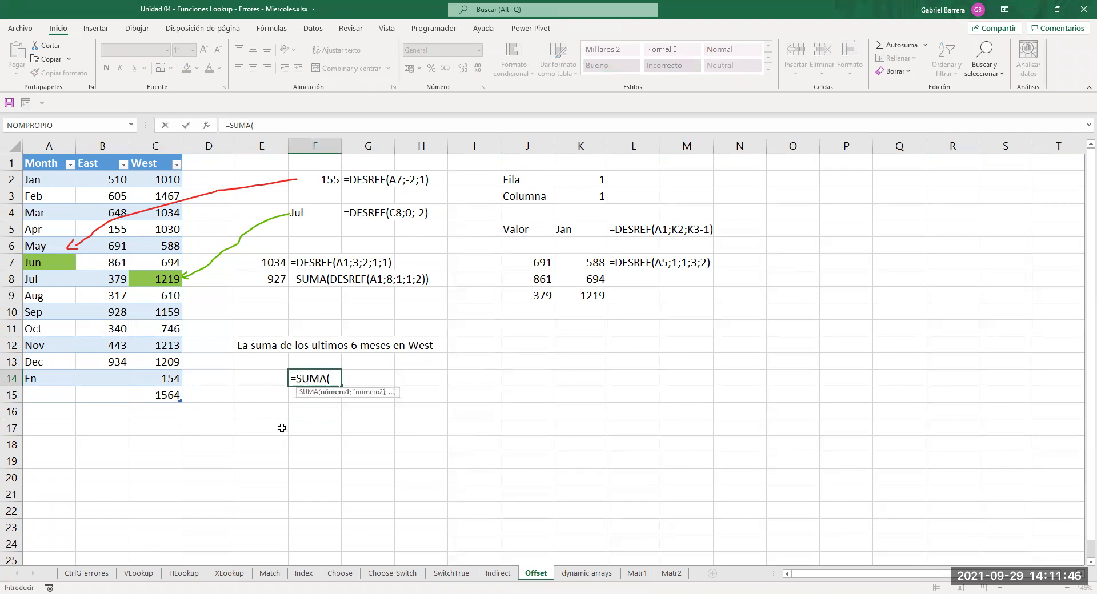
left_click(174, 360)
left_click_drag(164, 288, 164, 276)
key("Return")
key("Up")
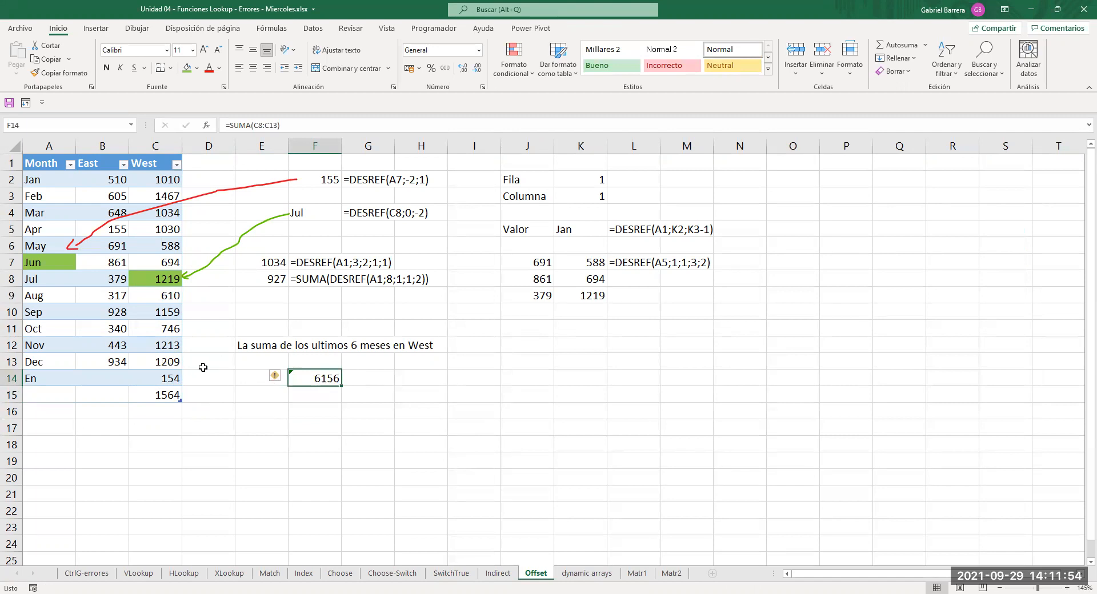
Compare the fixed sum range in F14 with the added West values in C14:C15, and clear F14.
key("F2")
key("Escape")
left_click_drag(175, 382, 171, 396)
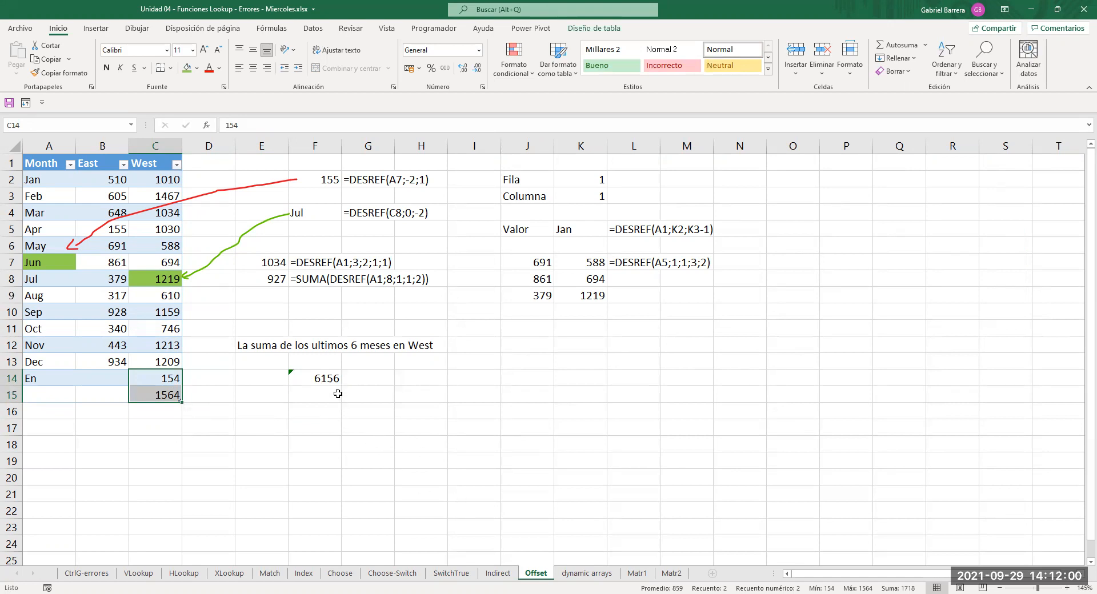
left_click(338, 375)
key("Delete")
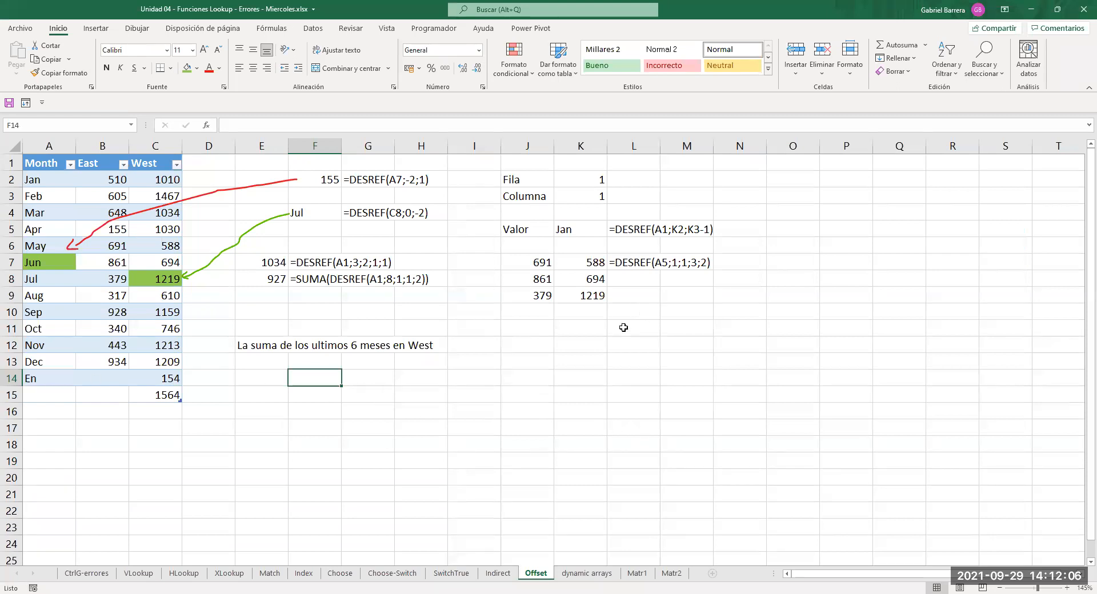
Delete the two added table rows, 14 and 15, below December.
left_click_drag(50, 383, 153, 397)
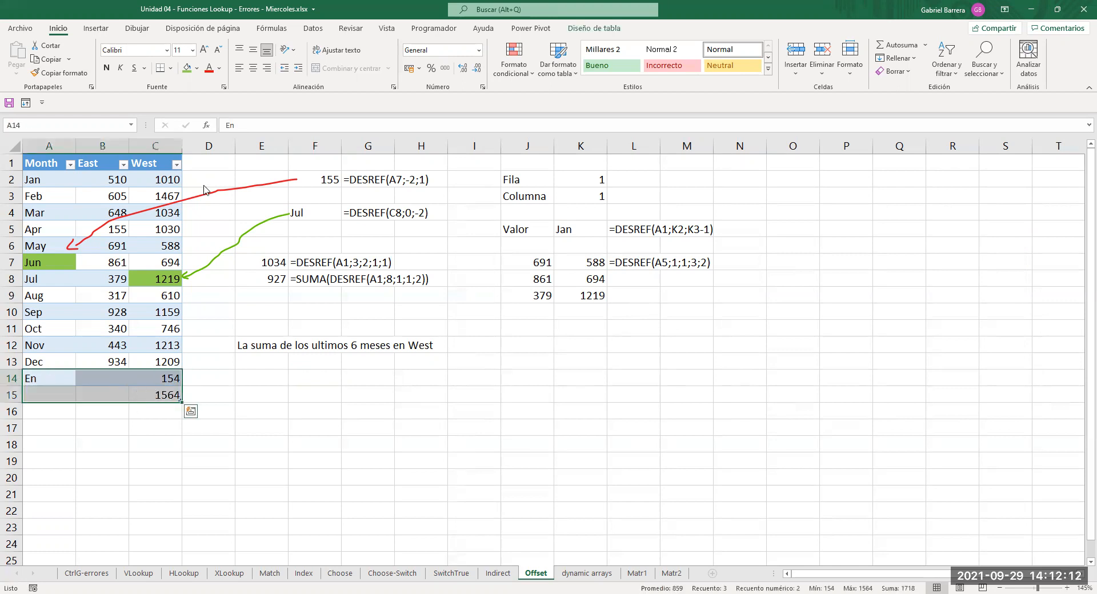
right_click(139, 395)
mouse_move(203, 186)
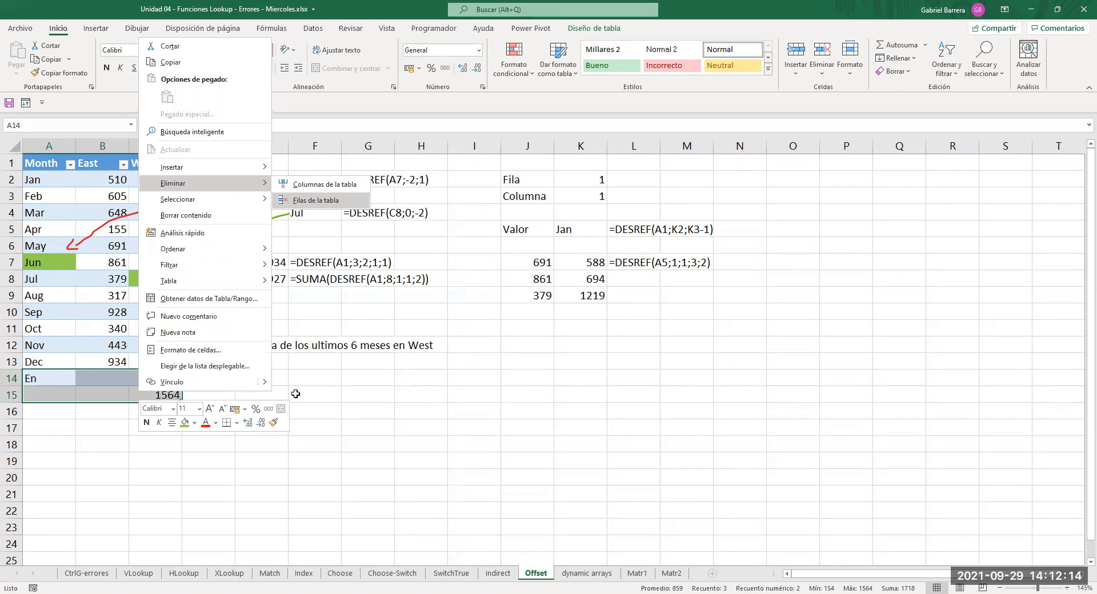
left_click(330, 203)
Select the month names in A2:A13 to examine the entries that need counting.
left_click(303, 379)
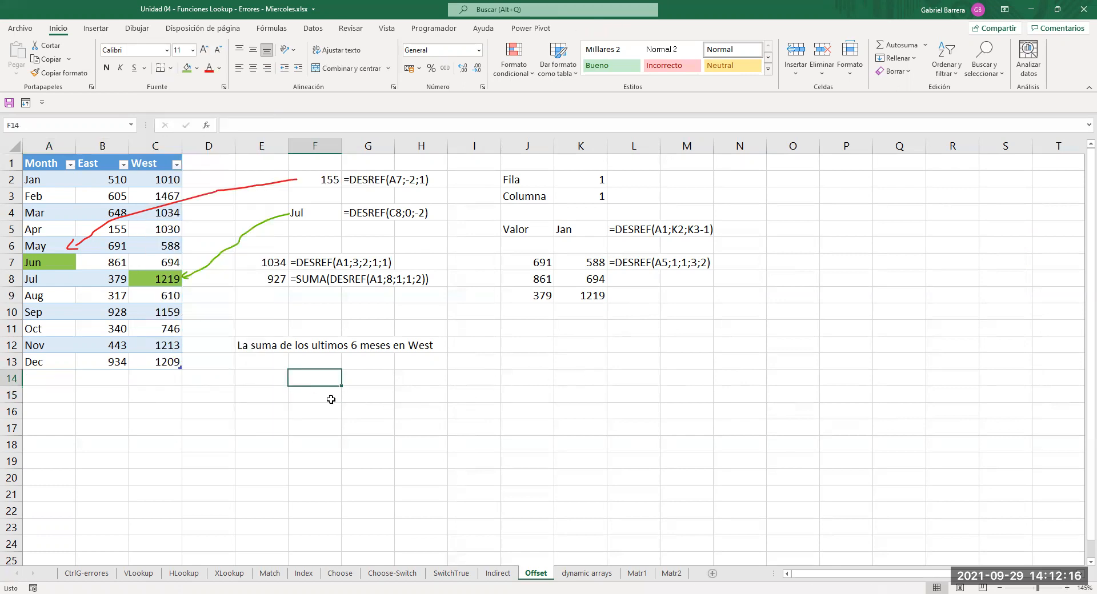
left_click(279, 379)
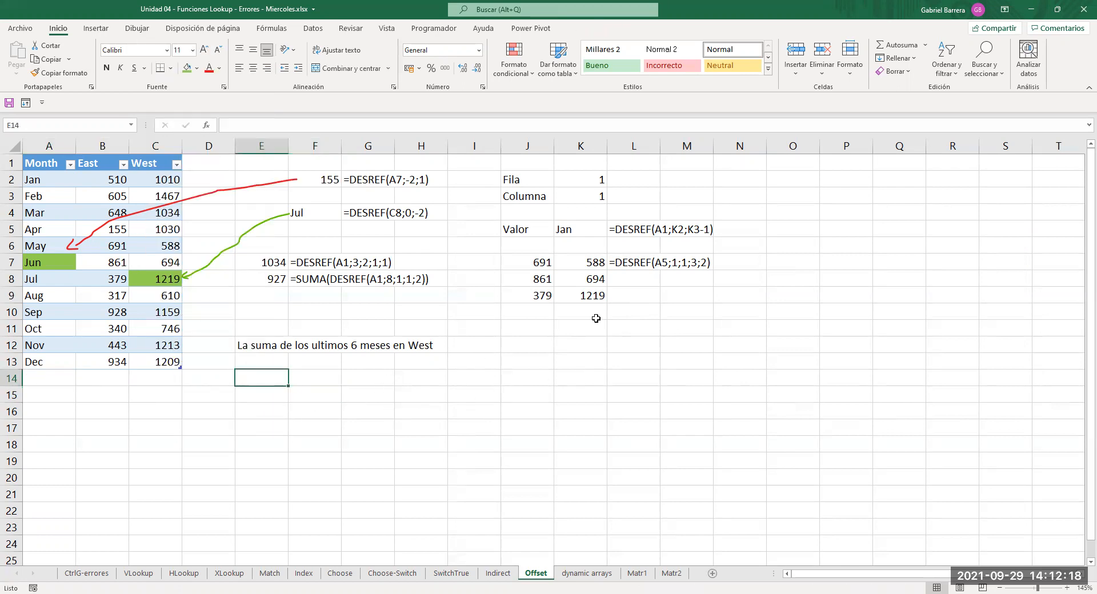
left_click_drag(52, 183, 45, 359)
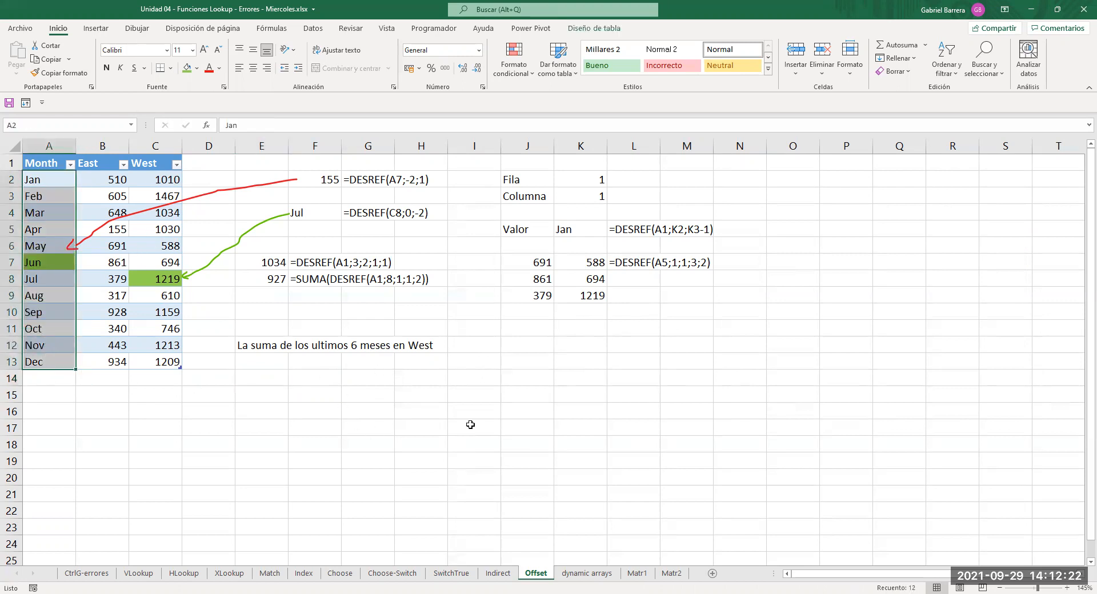
Enter =CONTARA(Table2[Month]) in E14 to count the months in the table.
left_click(280, 374)
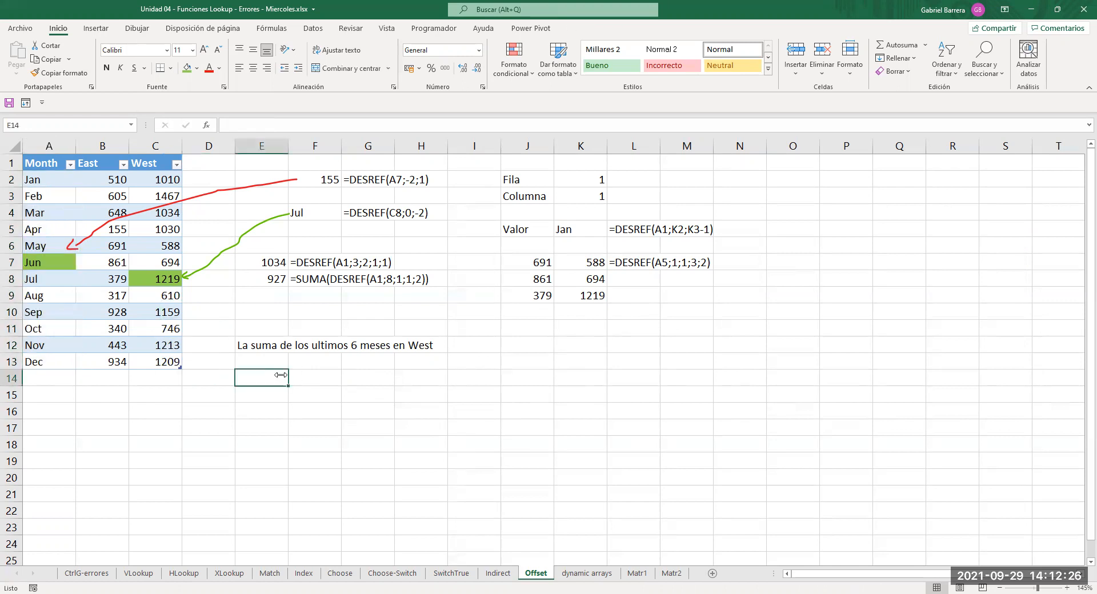
type("=")
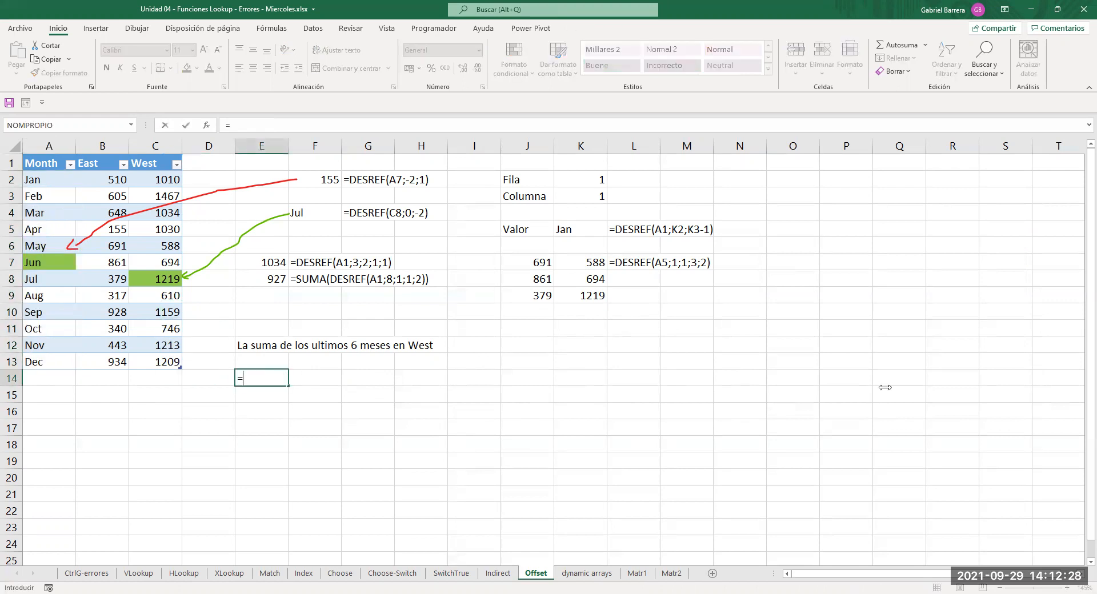
type("contar")
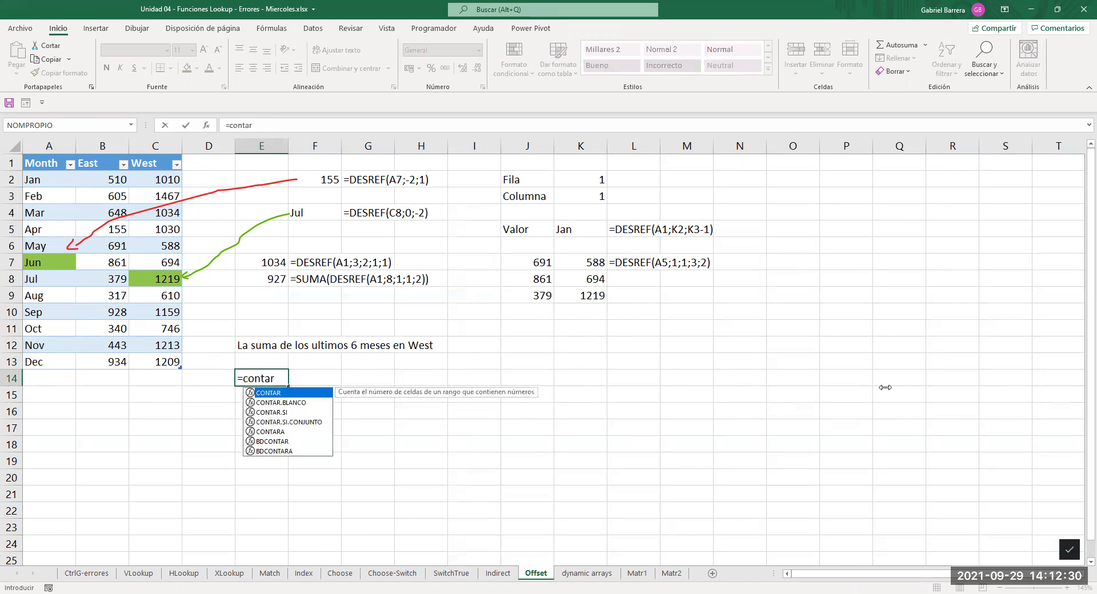
type("a")
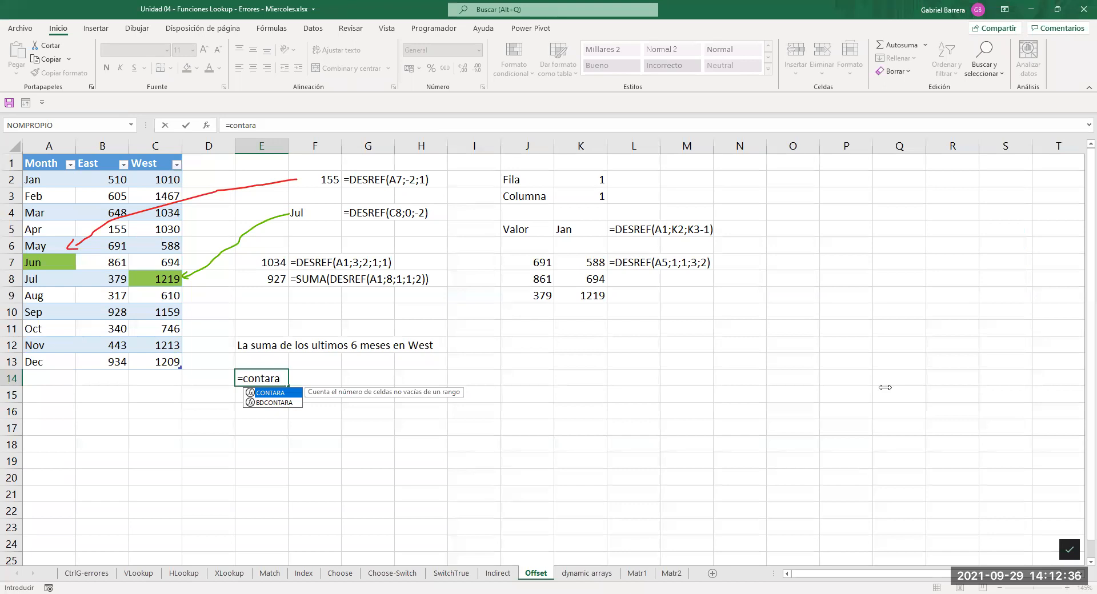
key("BackSpace")
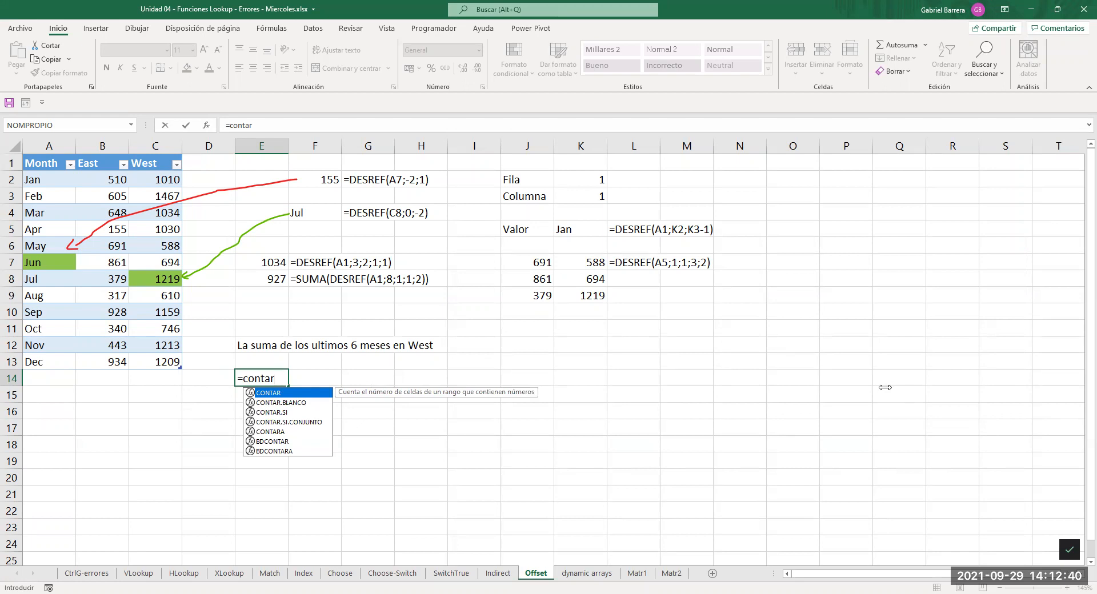
type("a")
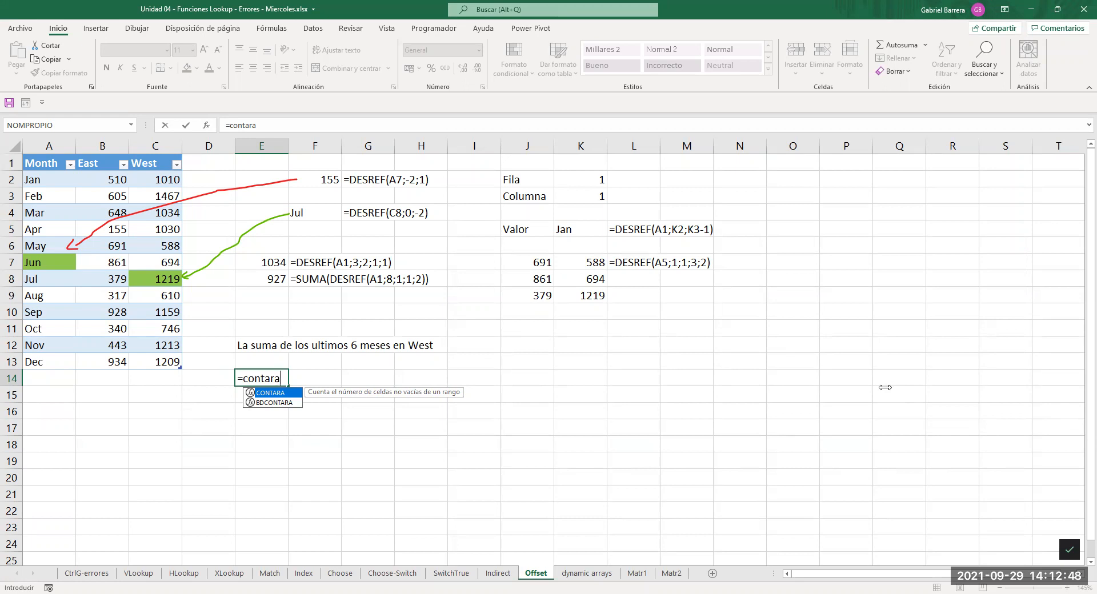
type("(")
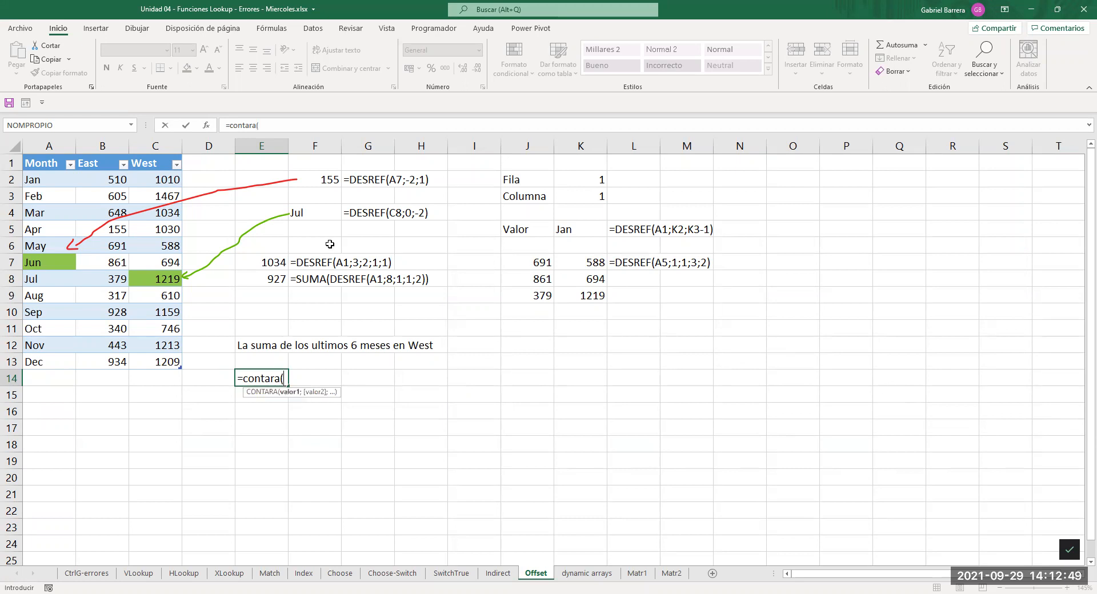
left_click(47, 159)
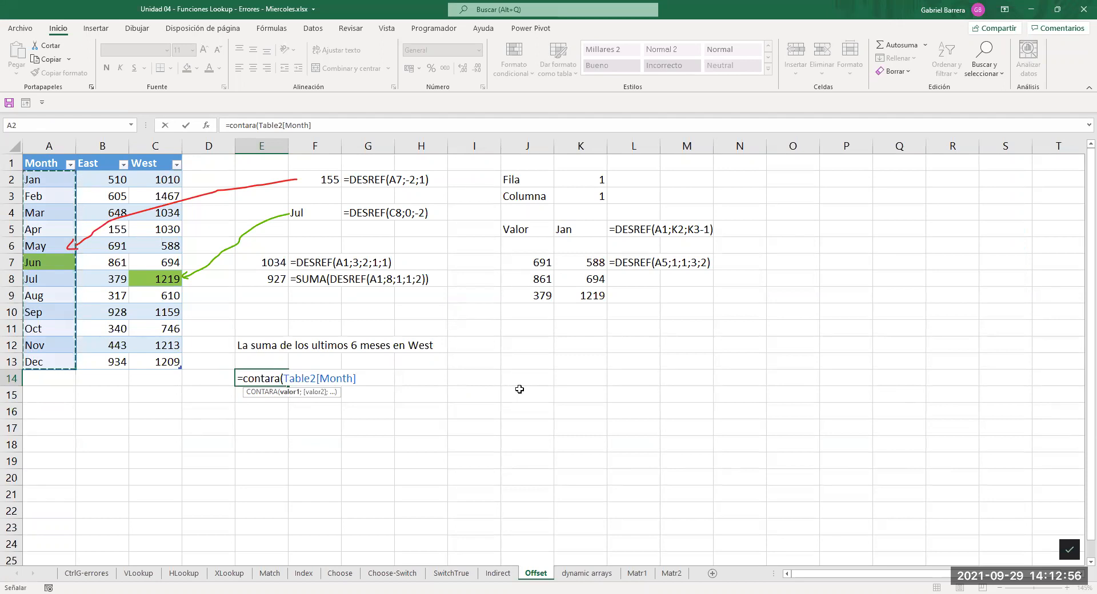
key("Return")
key("Up")
Show the text of E14's formula in F14 with =FORMULATEXTO(E14).
key("Right")
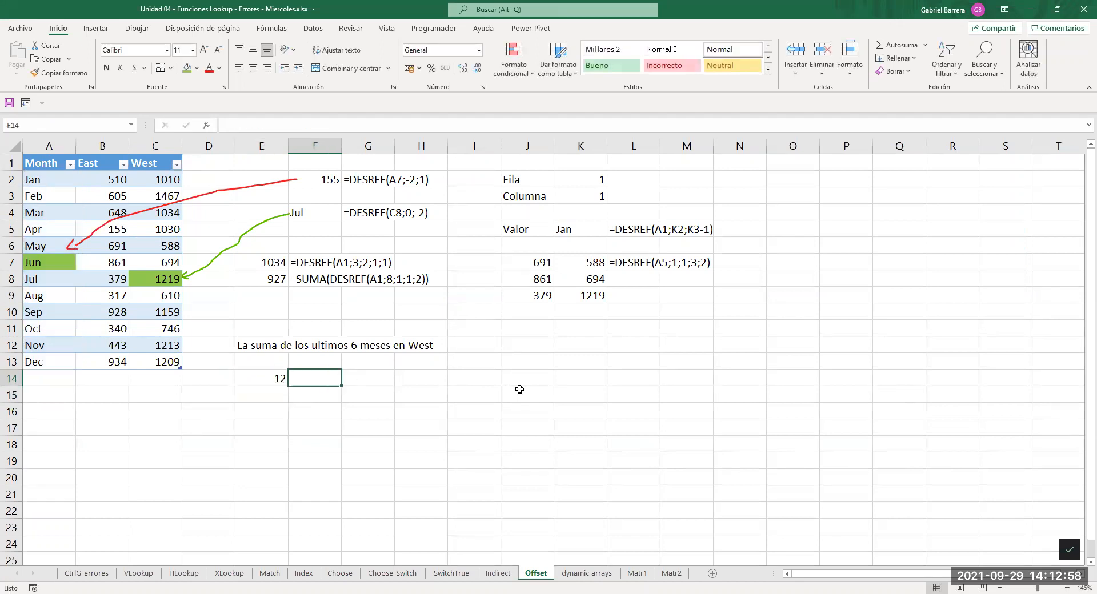
type("=")
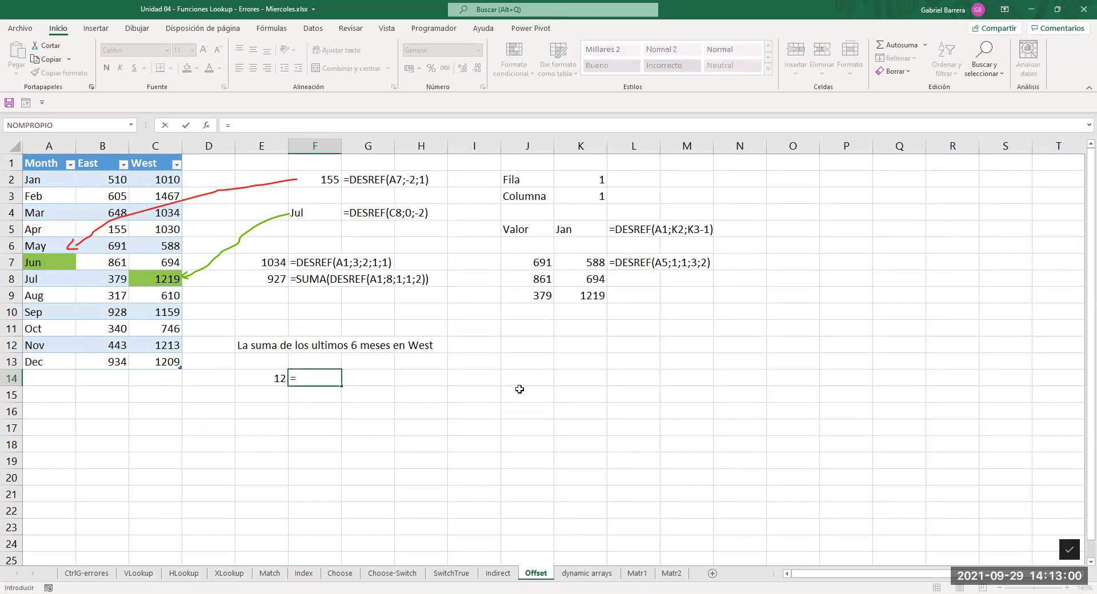
type("FORMULATEXTO(")
left_click(270, 374)
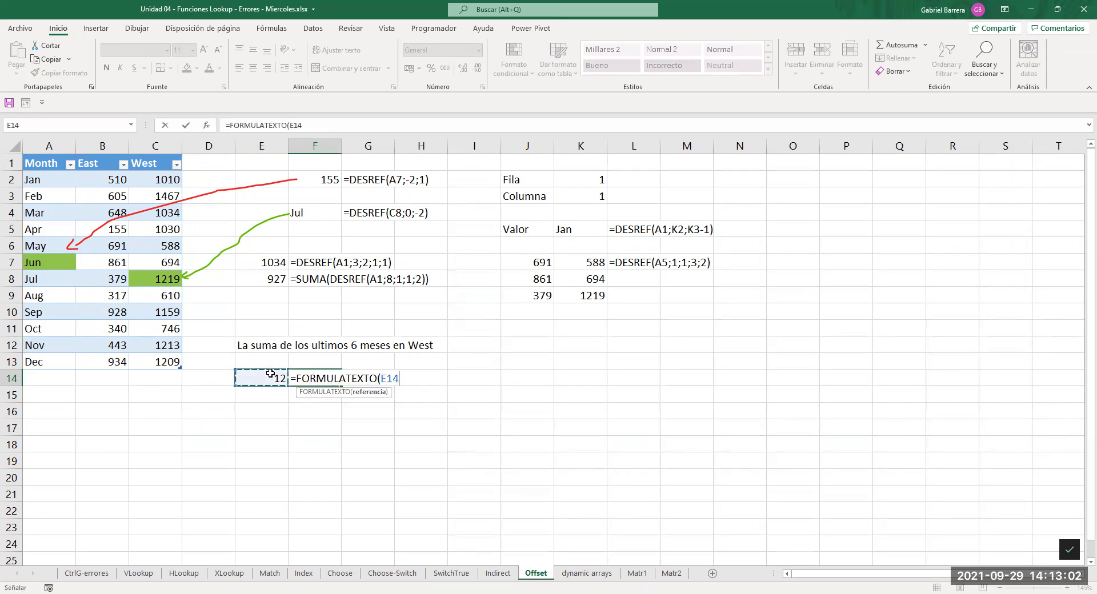
key("Return")
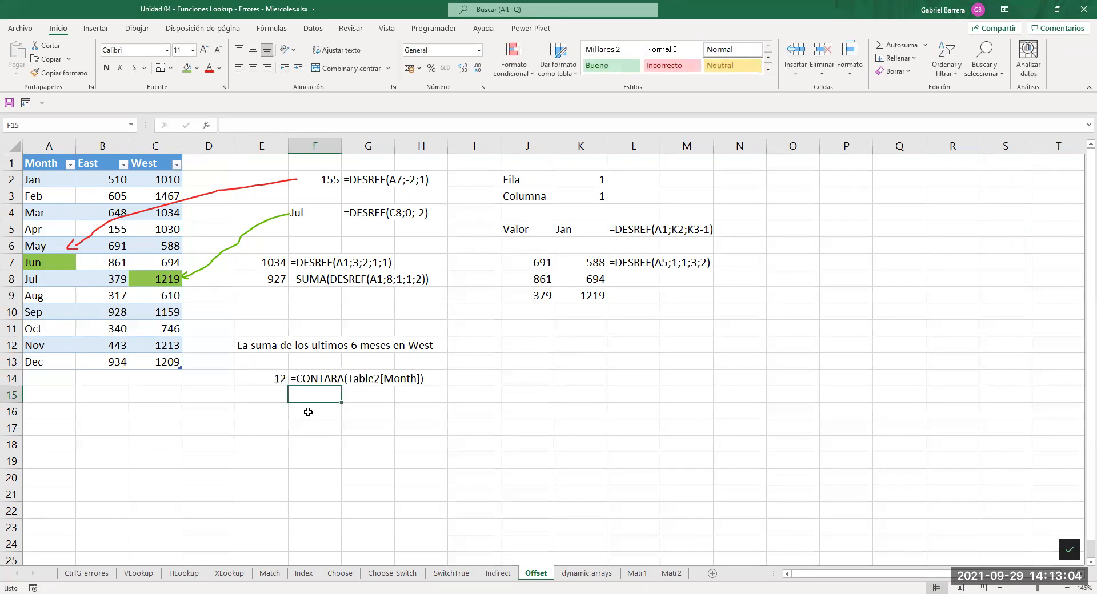
Add the month Ene in A14 to test the count in E14, and undo the entry.
left_click(44, 381)
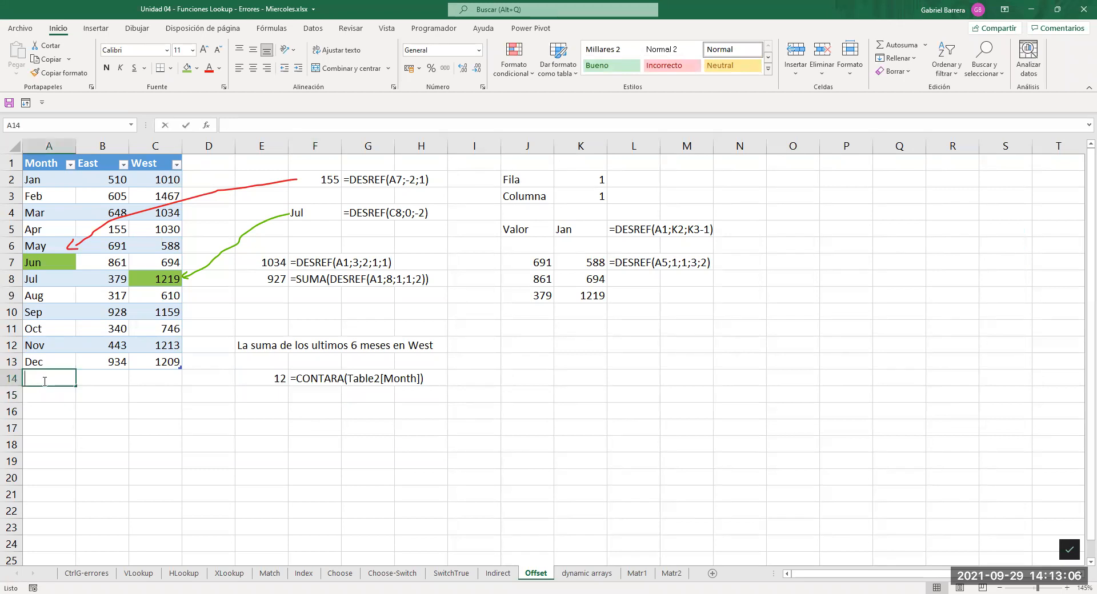
type("Ene")
key("Right")
key("Right")
key("Right")
key("Right")
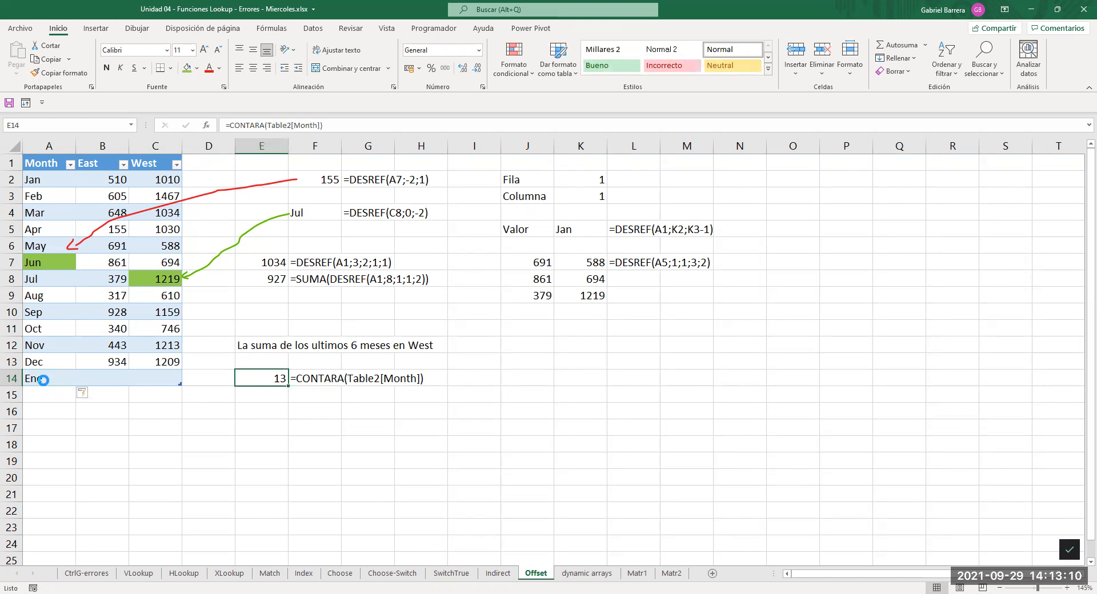
key("ctrl+z")
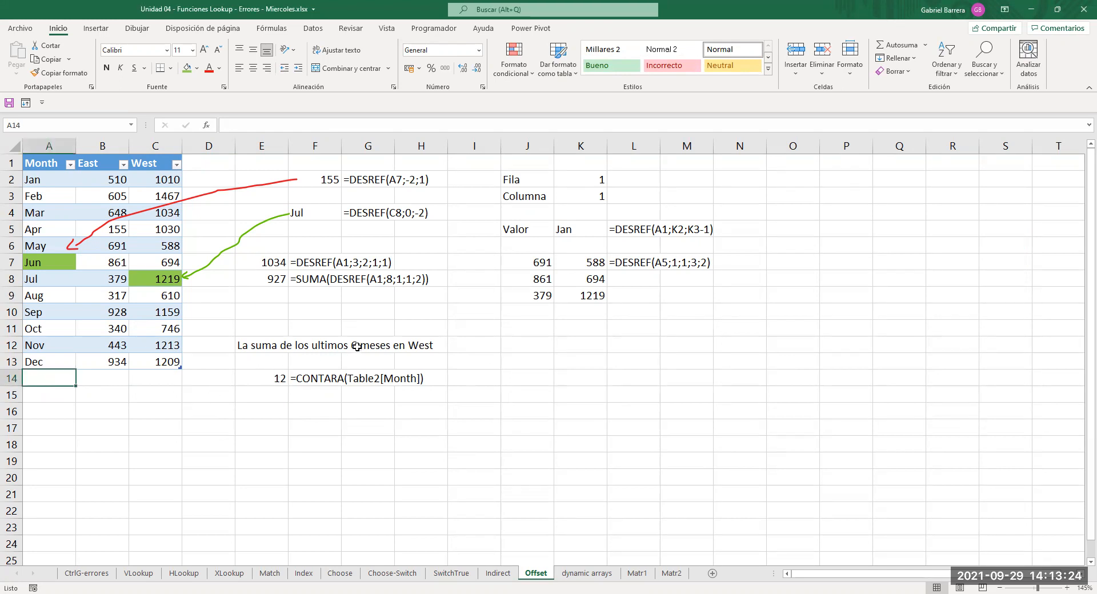
Enter 6 in E15 as the number of months and fill the cell green.
left_click(267, 399)
type("6")
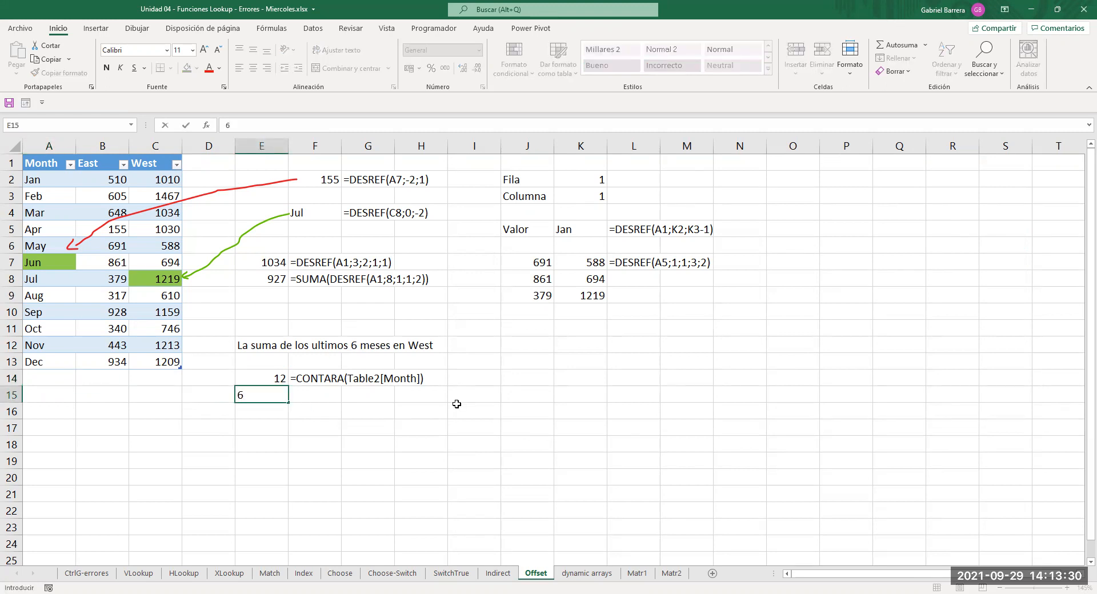
key("Escape")
key("Left")
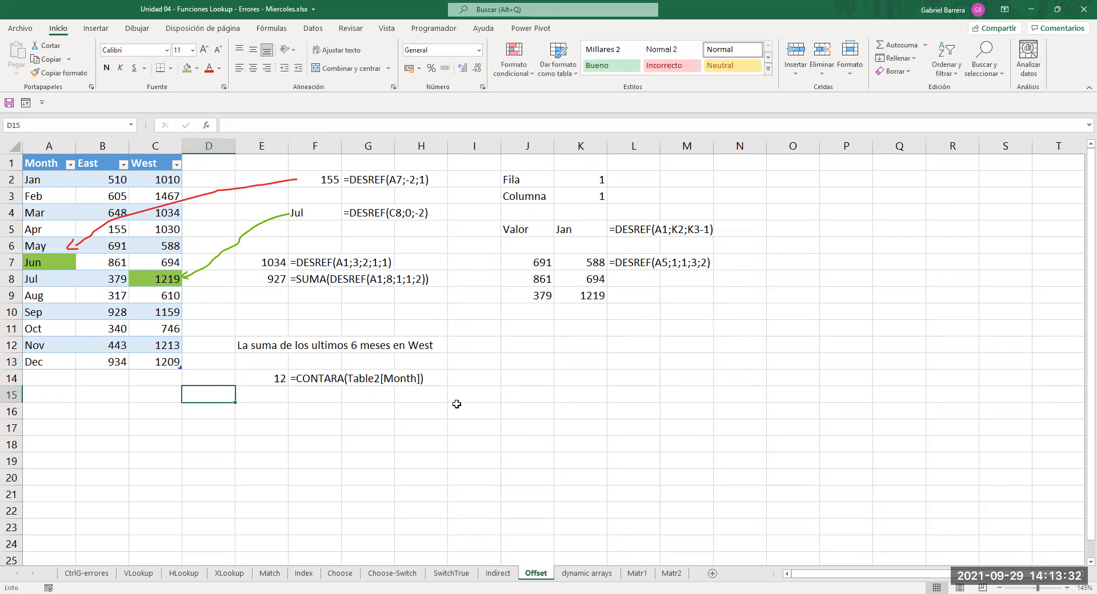
key("Right")
type("6")
key("ctrl+Return")
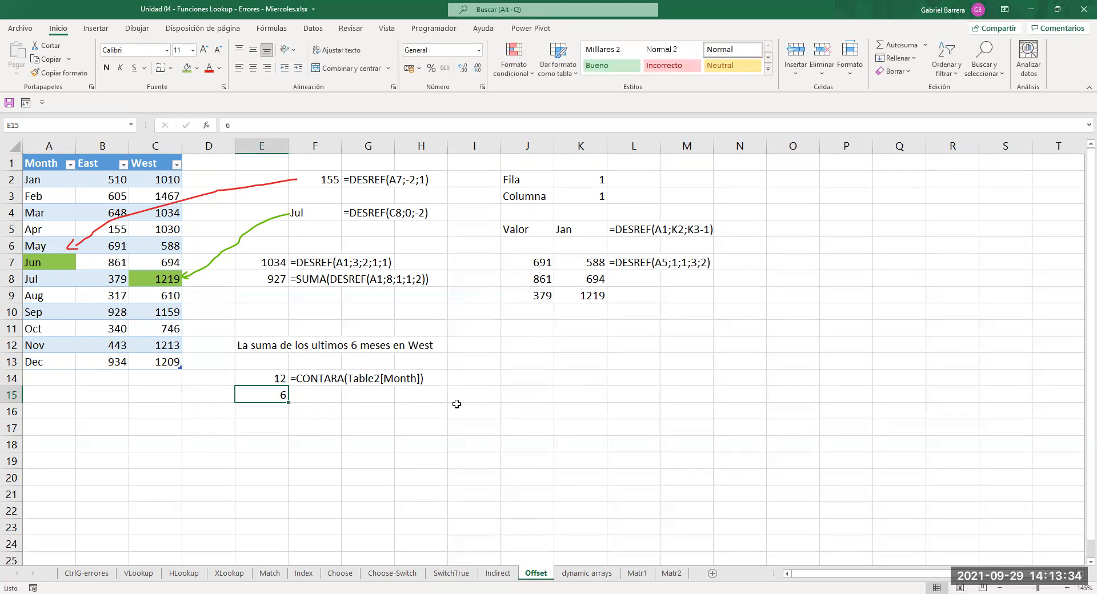
left_click(186, 67)
Review the last six West values, C8:C13, and start a DESREF formula in E17 with A1 as its reference.
left_click(265, 428)
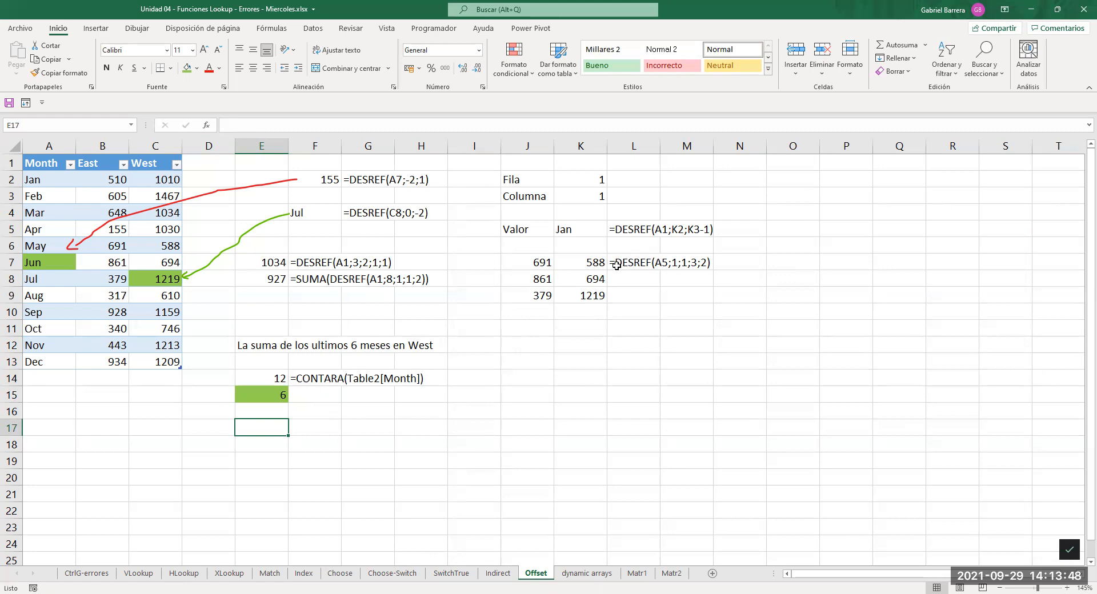
left_click_drag(148, 362, 150, 279)
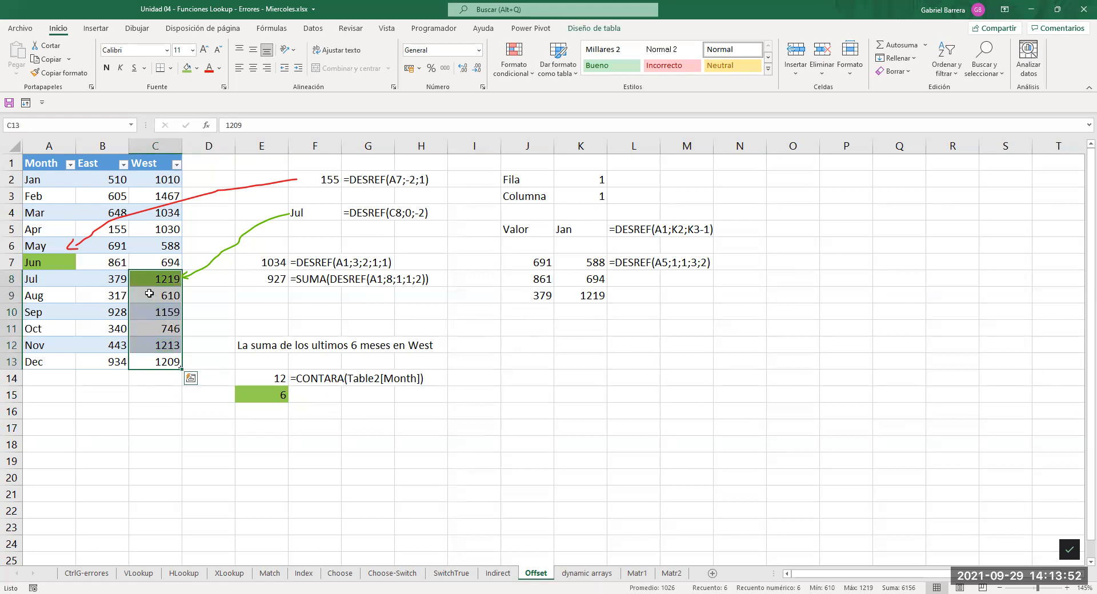
left_click(266, 428)
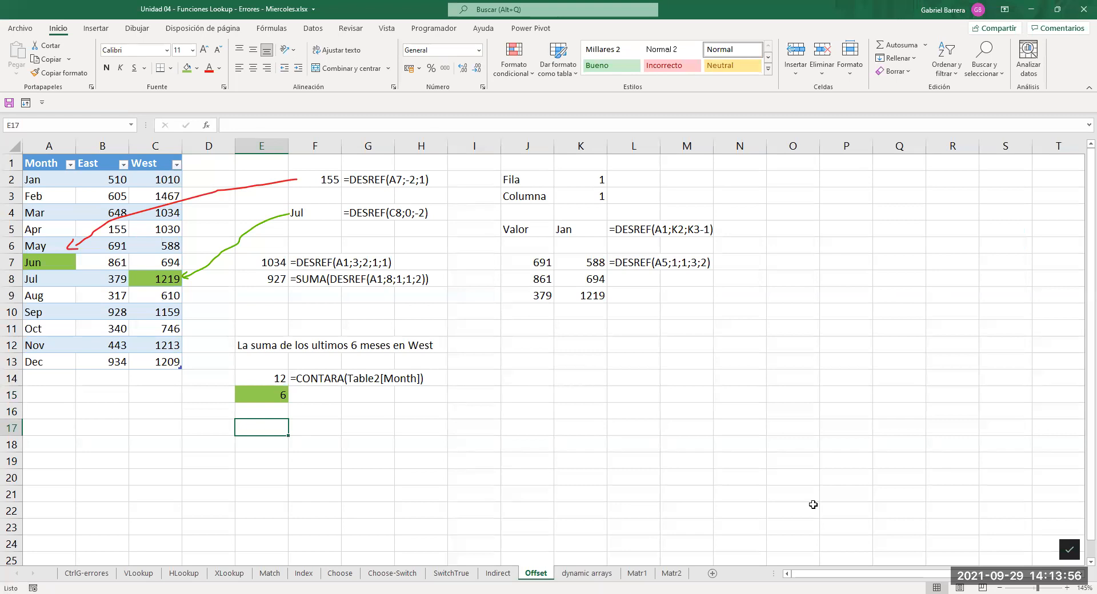
type("=")
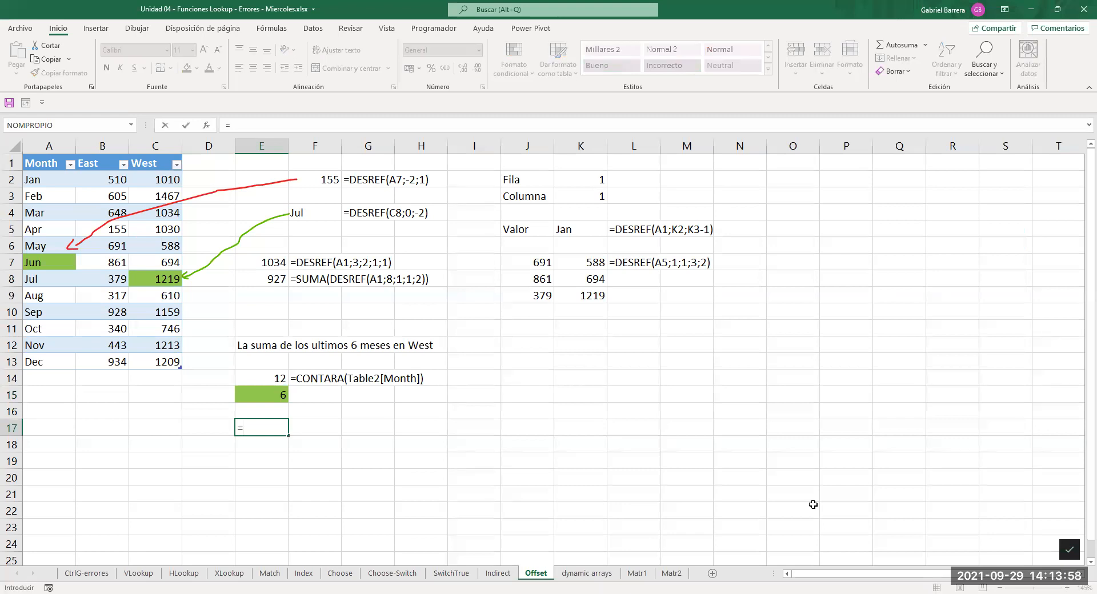
type("DESREF(")
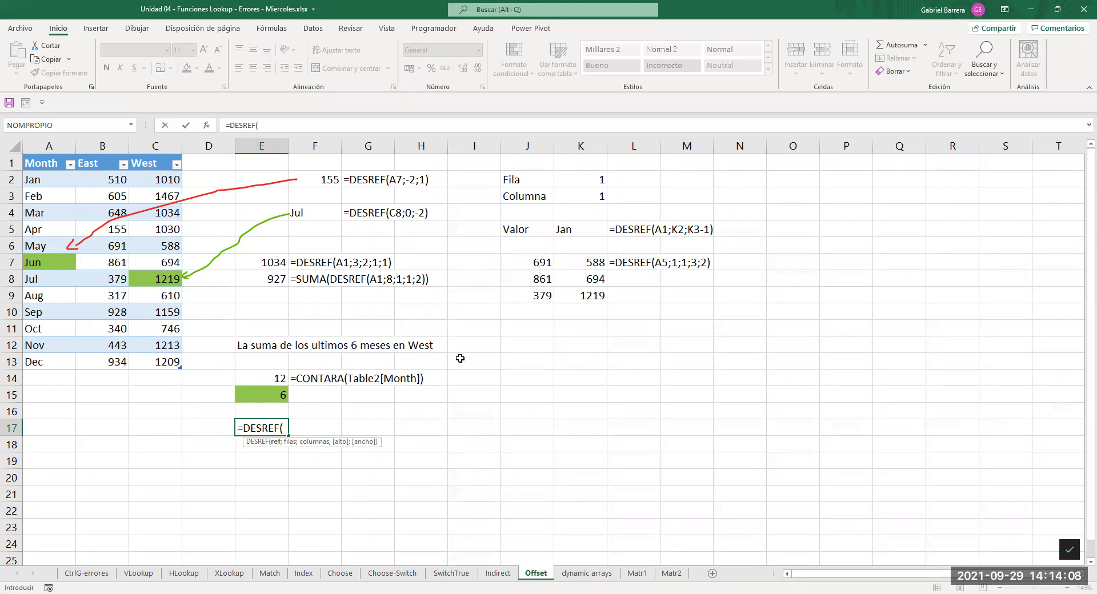
type("A")
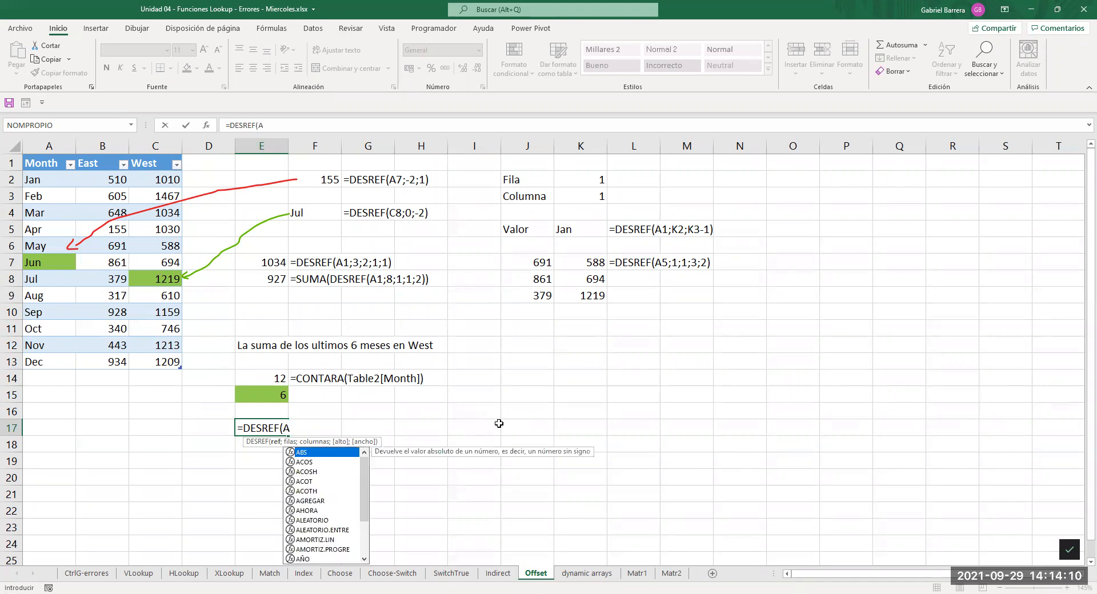
type("1")
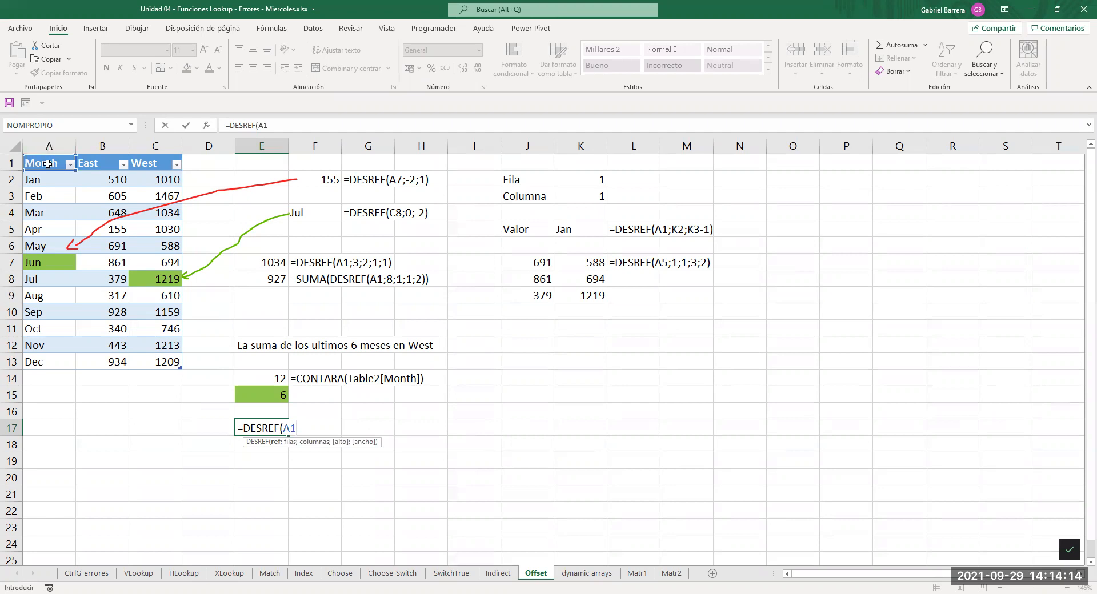
Complete E17 as =DESREF(A1;CONTARA(Table2[Month]);2) and check its references against the last West value in C13.
type(";")
type("contar")
type("a")
key("Tab")
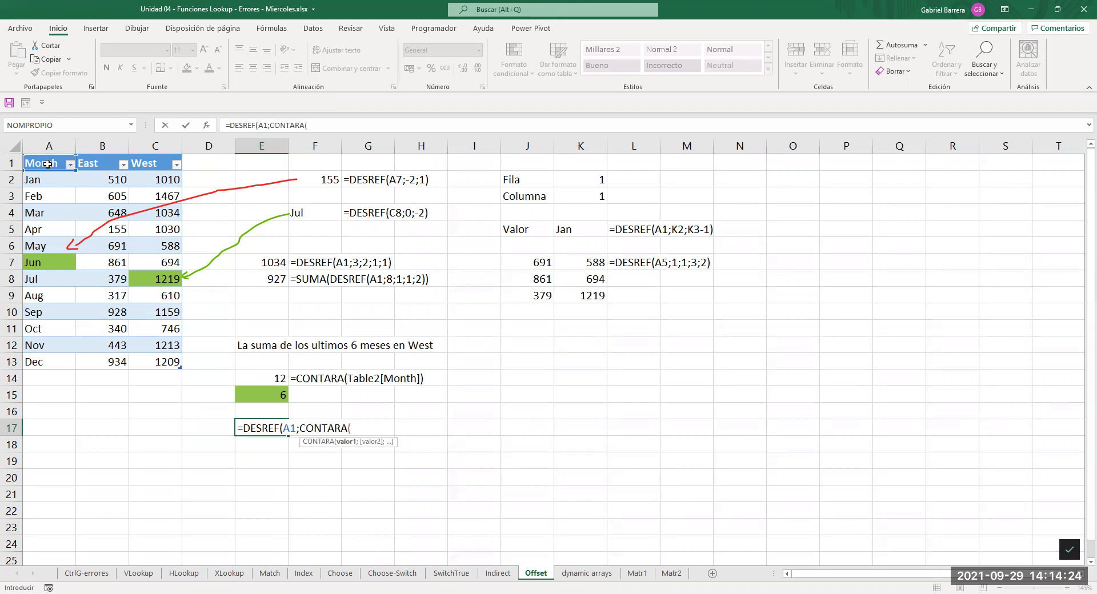
type("Table2")
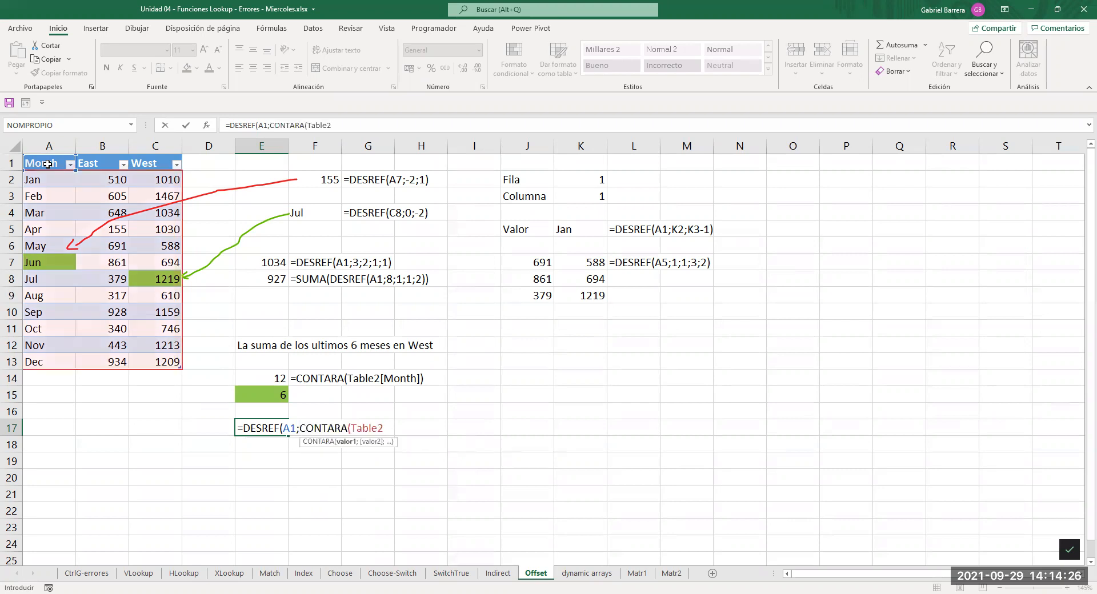
type("[mon")
key("Tab")
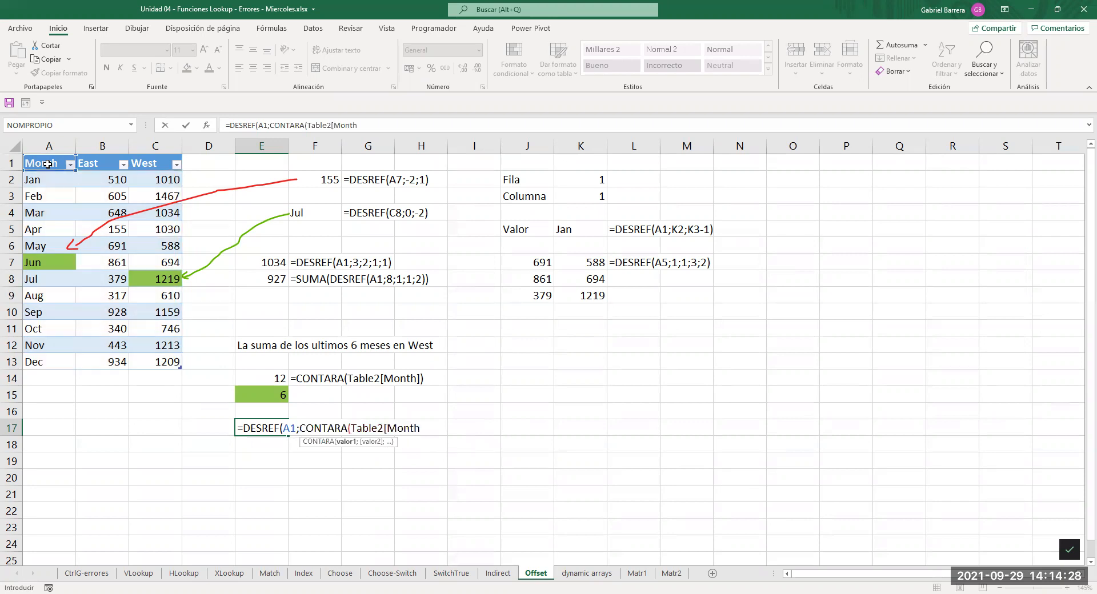
type("]")
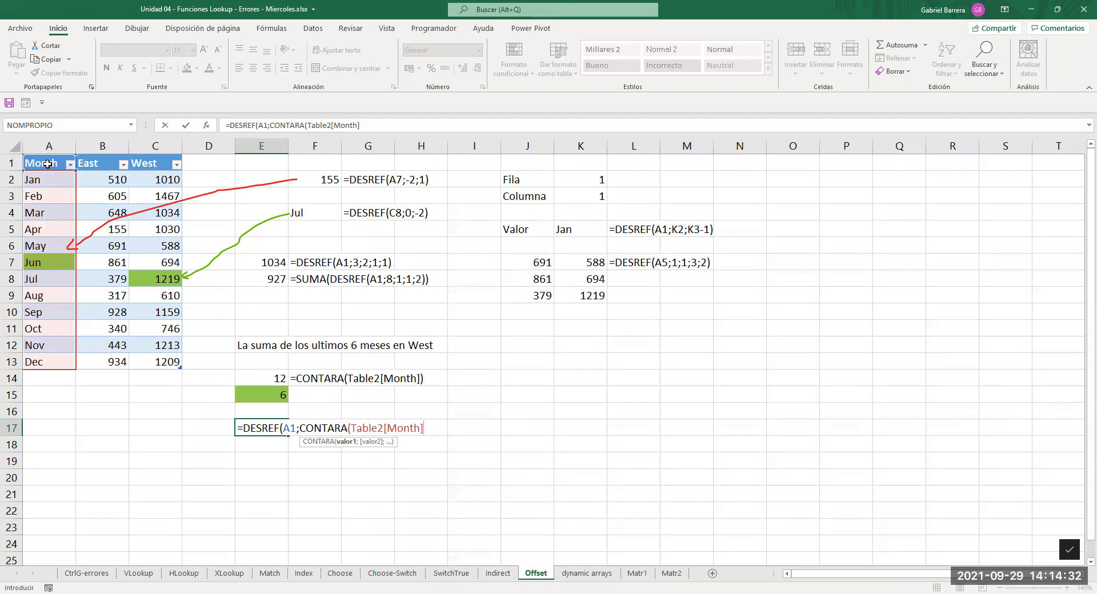
type(")")
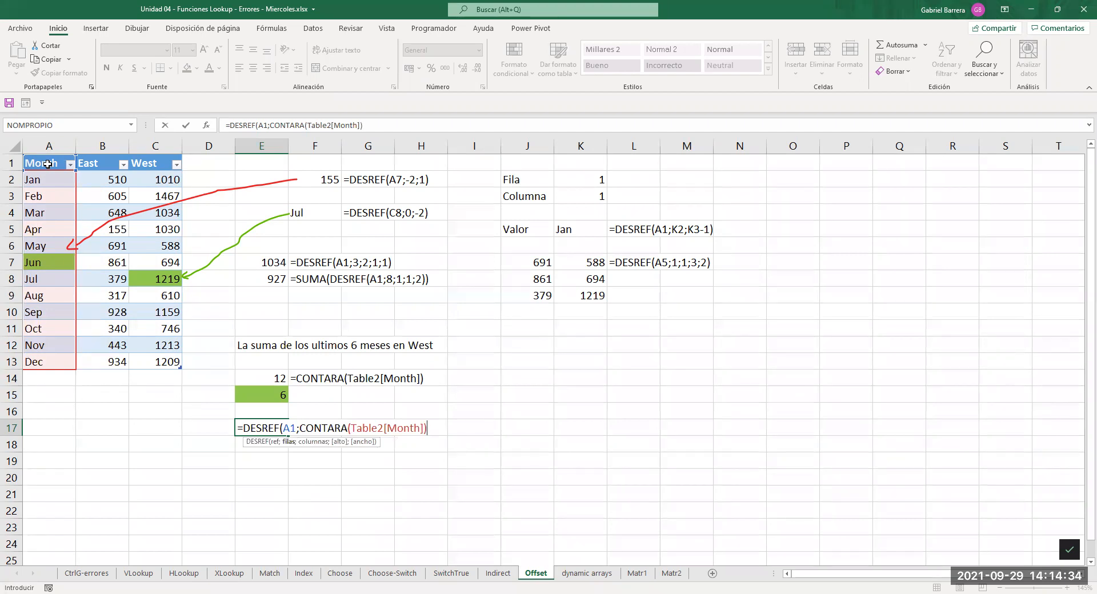
type(";2")
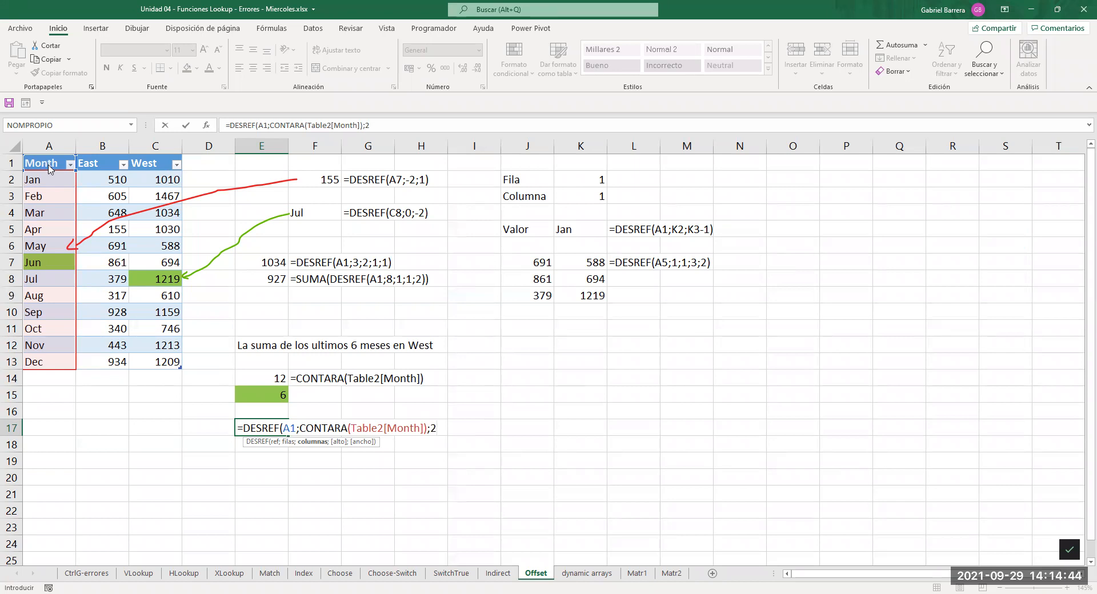
key("Return")
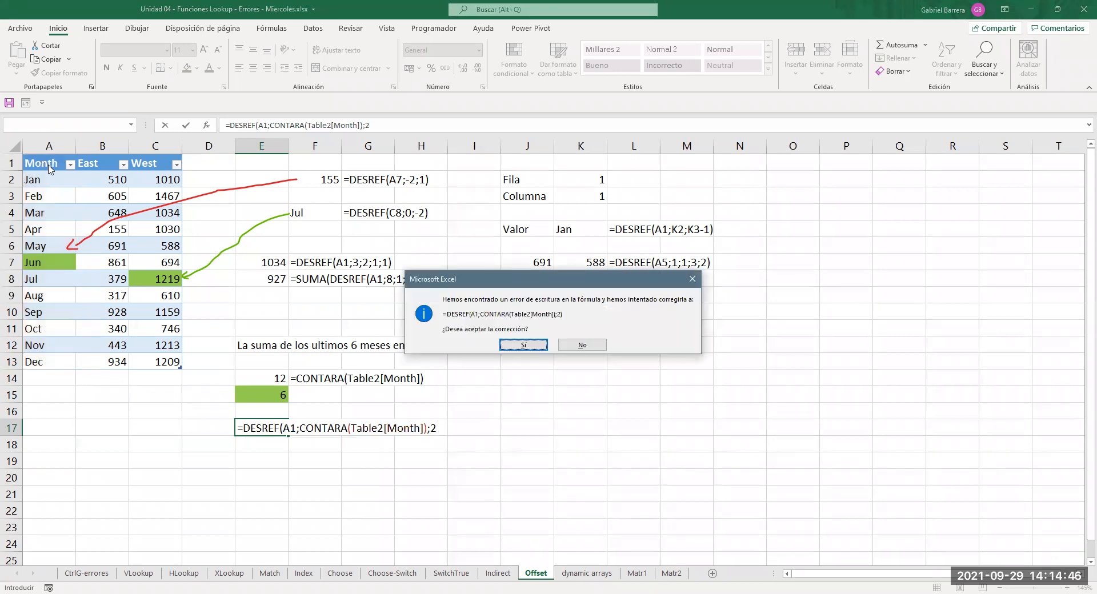
key("Return")
key("F2")
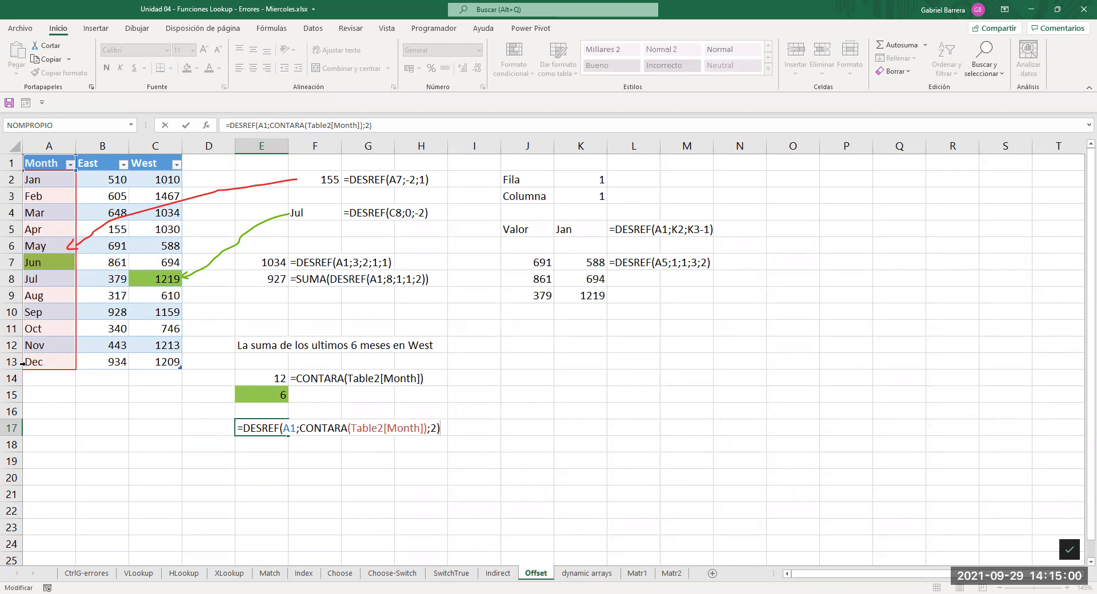
left_click(156, 360)
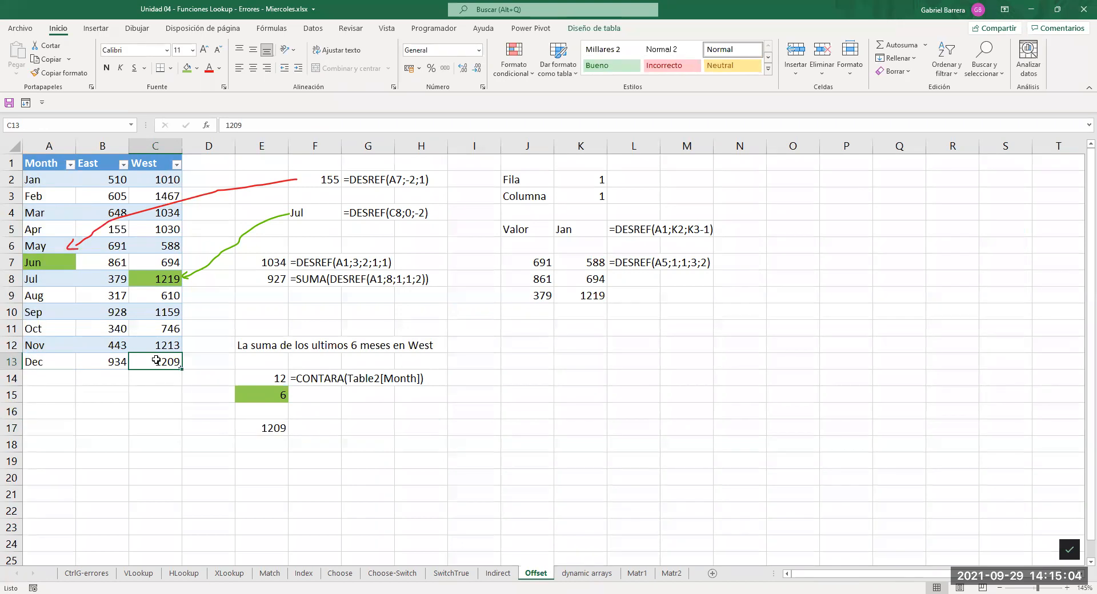
Copy the FORMULATEXTO formula from F14 to F17 to show the text of E17's formula.
left_click(312, 378)
key("ctrl+c")
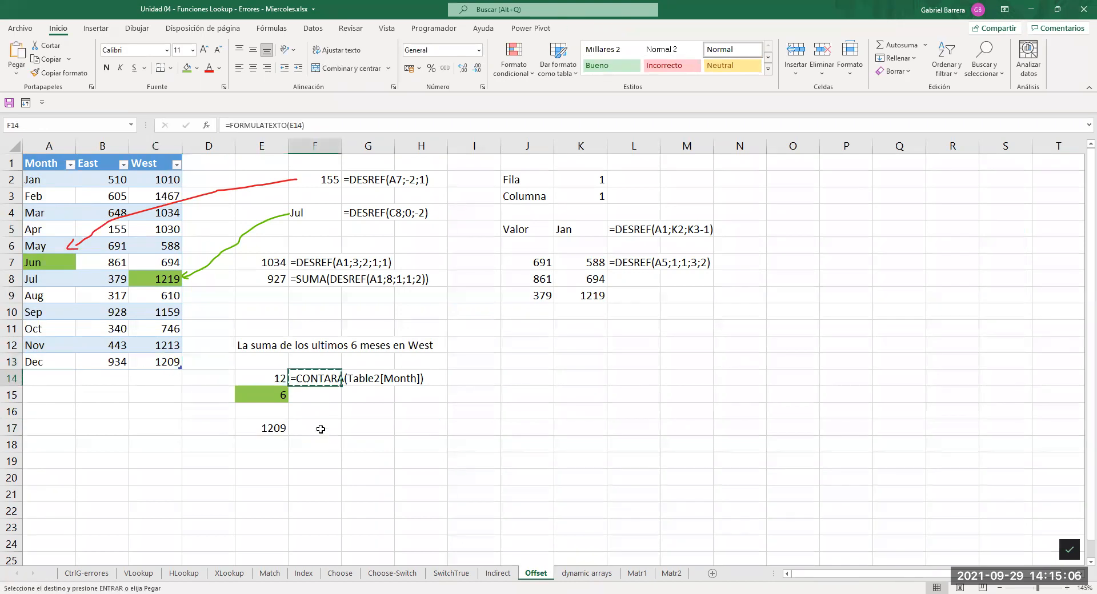
left_click(321, 428)
key("ctrl+v")
left_click(273, 464)
key("Escape")
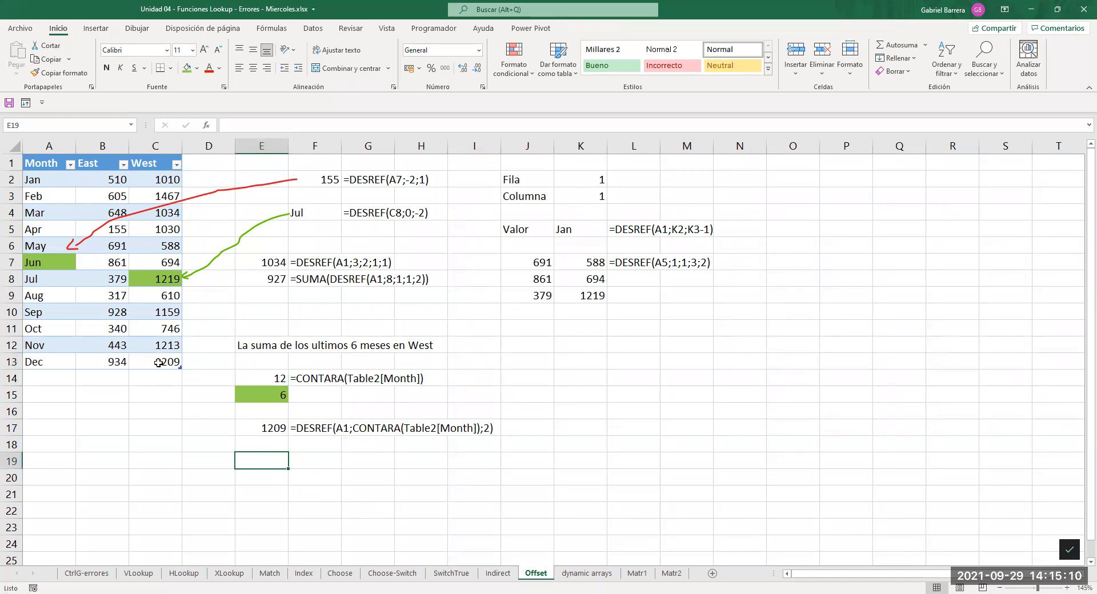
Add the month Ene in row 14 with a West value of 6050, and review the last six West values.
left_click(56, 375)
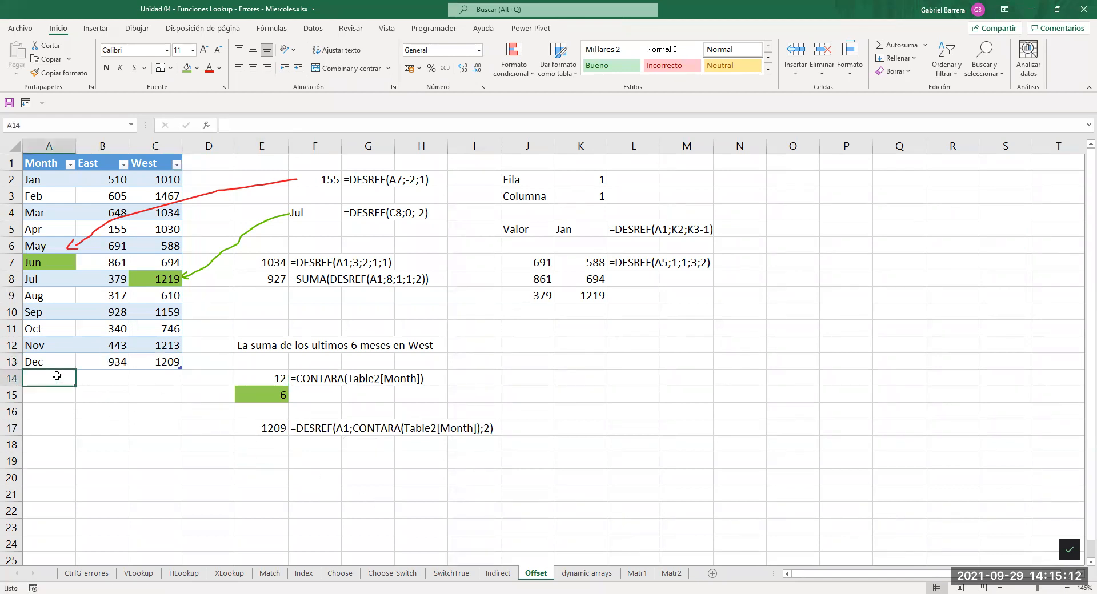
type("Ene")
key("Tab")
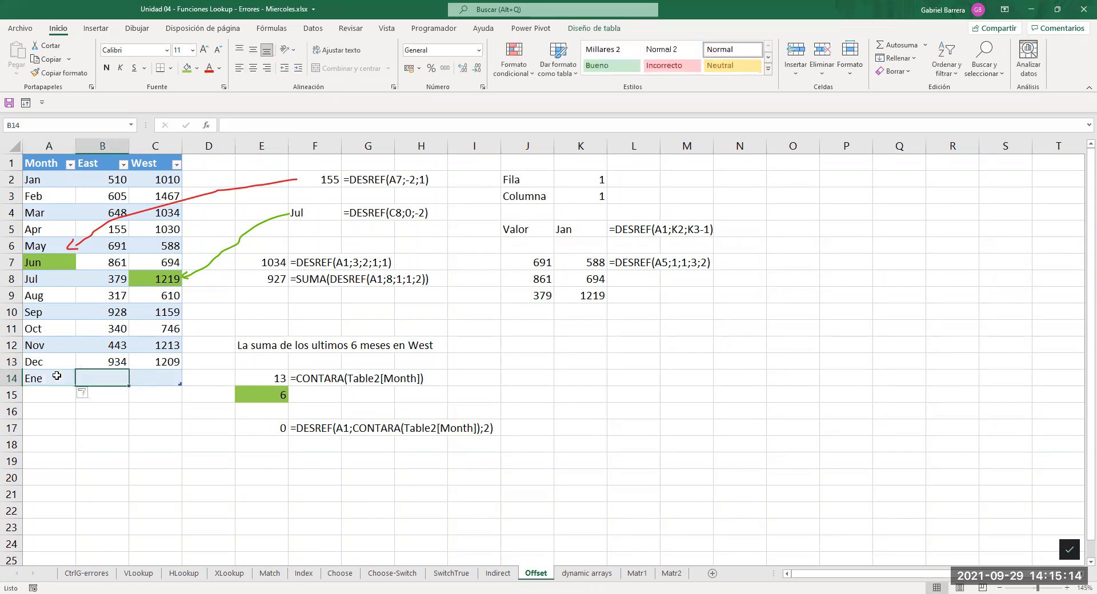
key("Tab")
type("6050")
key("Return")
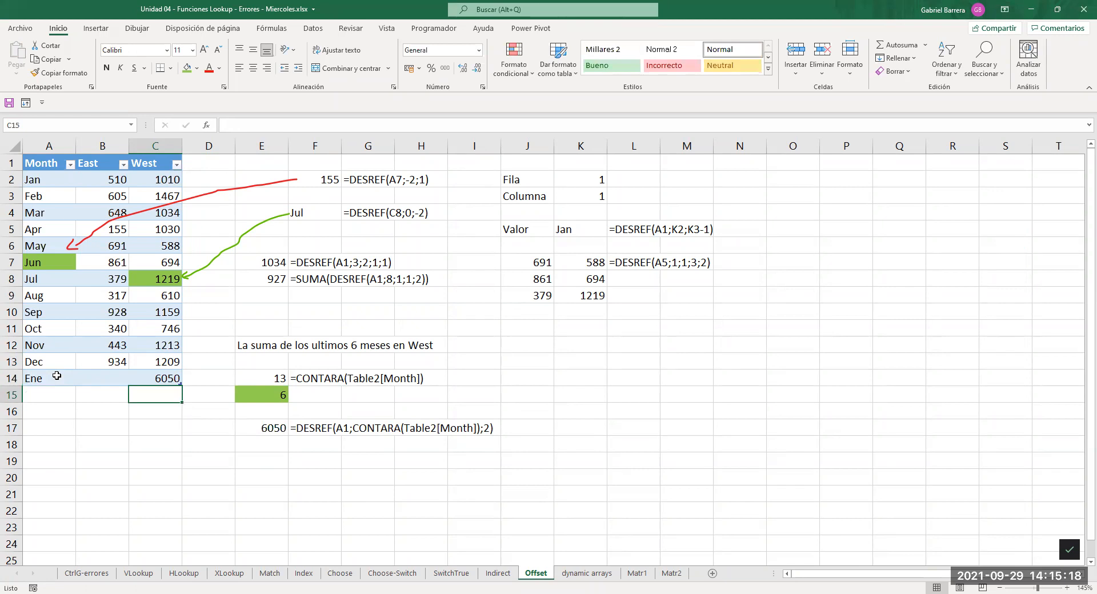
key("Down")
key("Right")
key("Down")
key("Right")
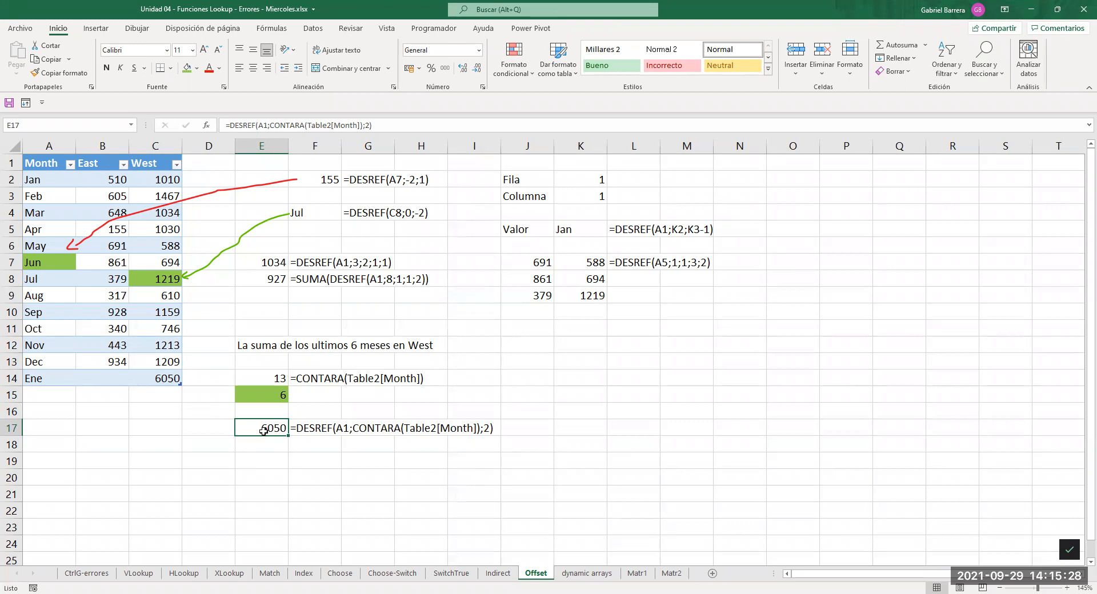
left_click_drag(168, 377, 168, 299)
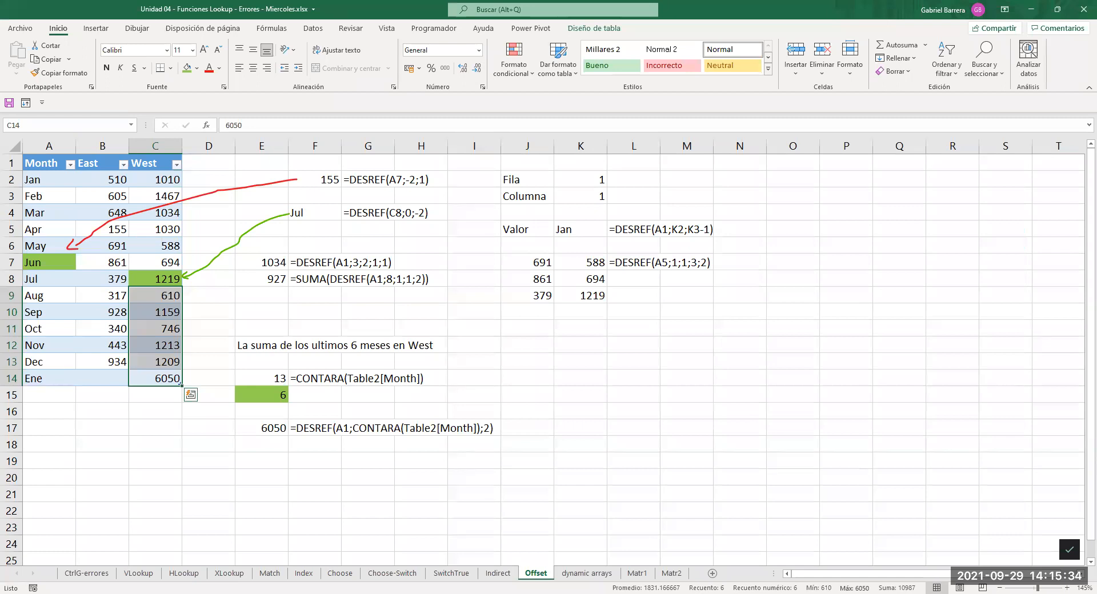
key("alt+Tab")
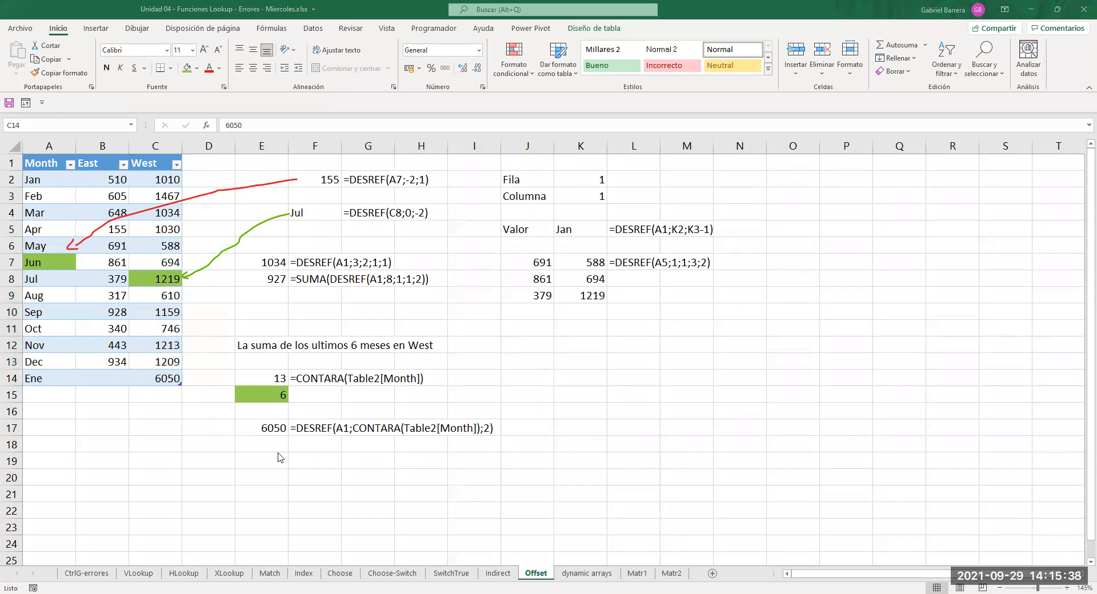
Copy the DESREF formula and its formula text from E17:F17 to E19:F19.
left_click(255, 464)
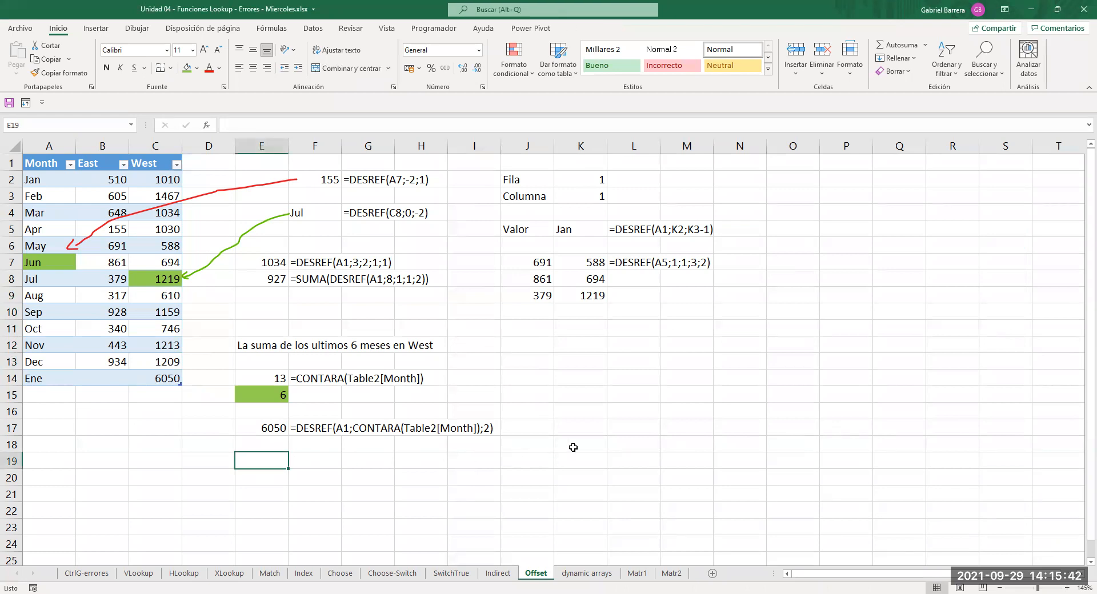
key("Up")
key("Up")
key("shift+Right")
key("ctrl+c")
key("Down")
key("Down")
key("ctrl+v")
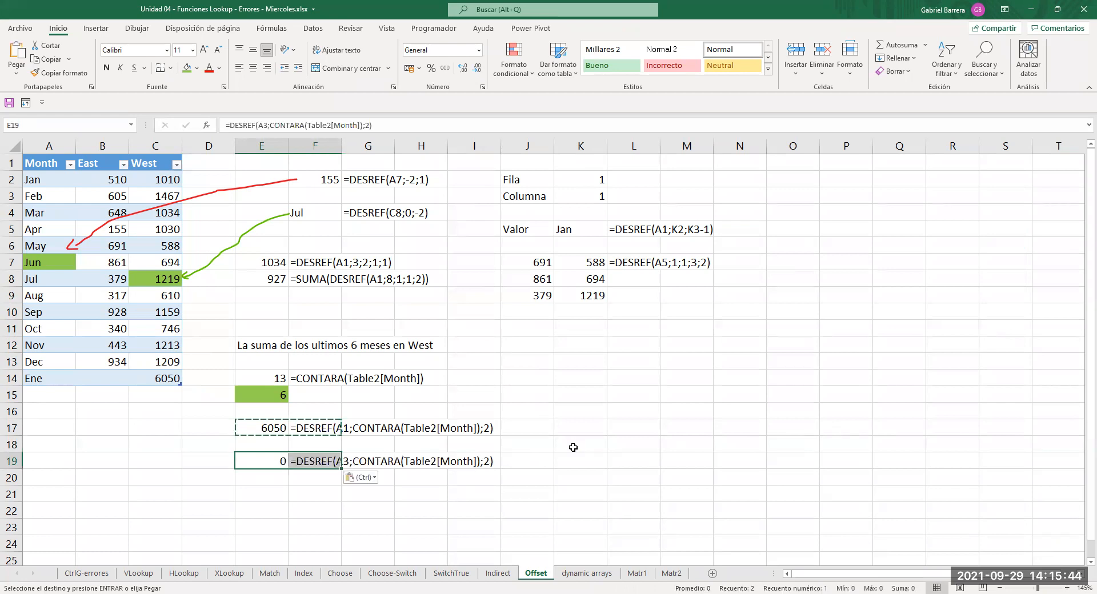
key("Return")
key("Up")
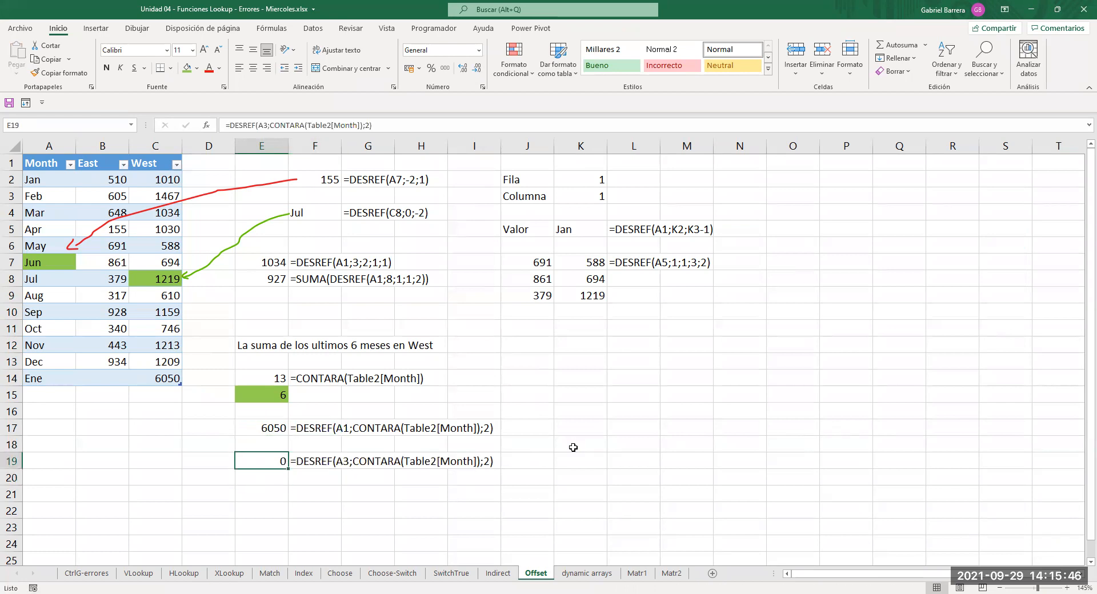
Change the reference of the DESREF formula in E19 to the absolute cell $A$1.
key("F2")
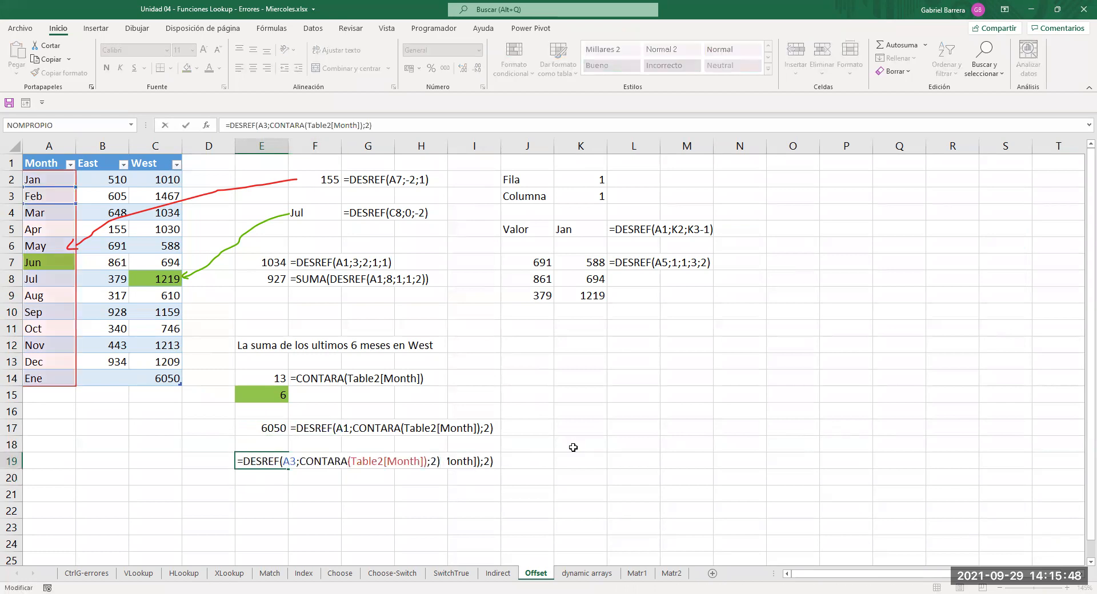
left_click(285, 461)
key("Delete")
type("1")
key("F4")
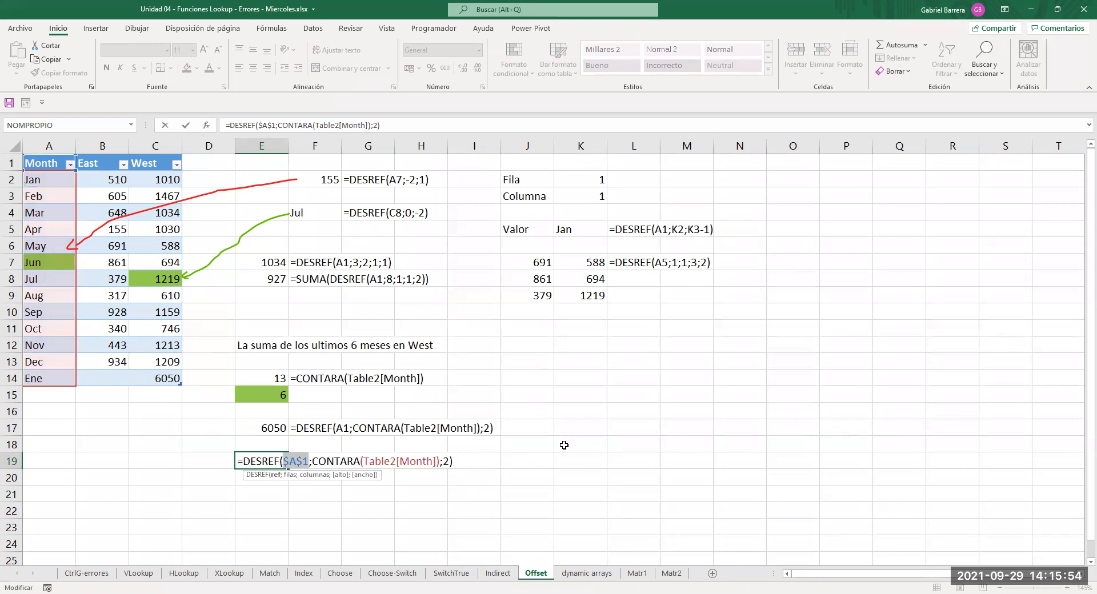
Subtract E15 from the CONTARA count in E19, making it =DESREF($A$1;CONTARA(Table2[Month])-E15;2).
key("Right")
key("Right")
key("Right")
key("Right")
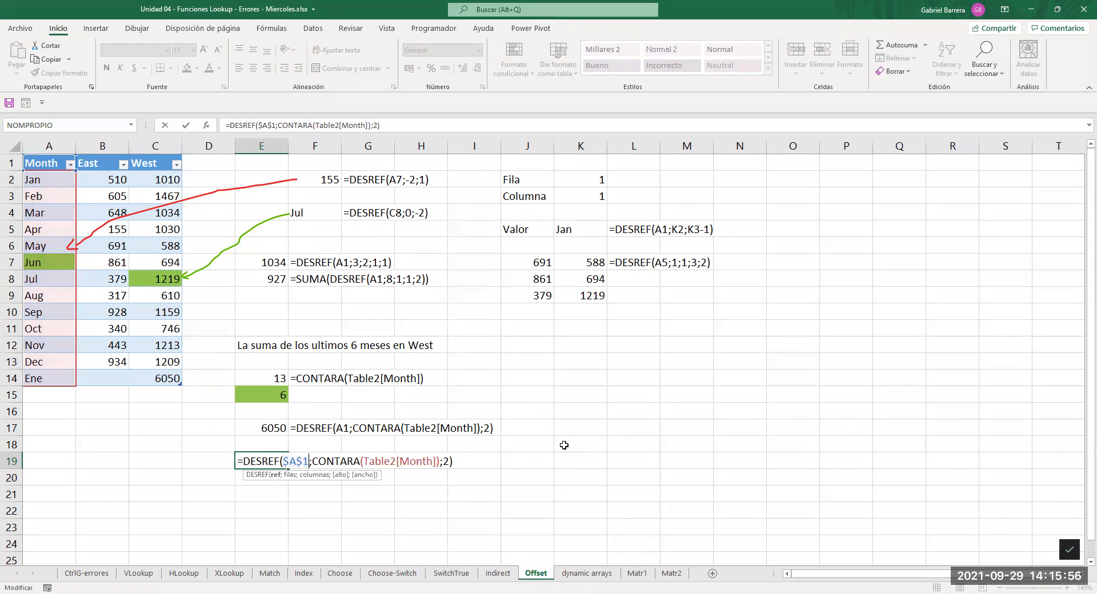
key("Right")
key("Right")
key("Right")
key("Right")
key("Right")
key("Right")
key("Right")
key("Right")
key("Right")
key("Right")
key("Right")
key("Right")
key("Right")
type("-")
left_click(272, 397)
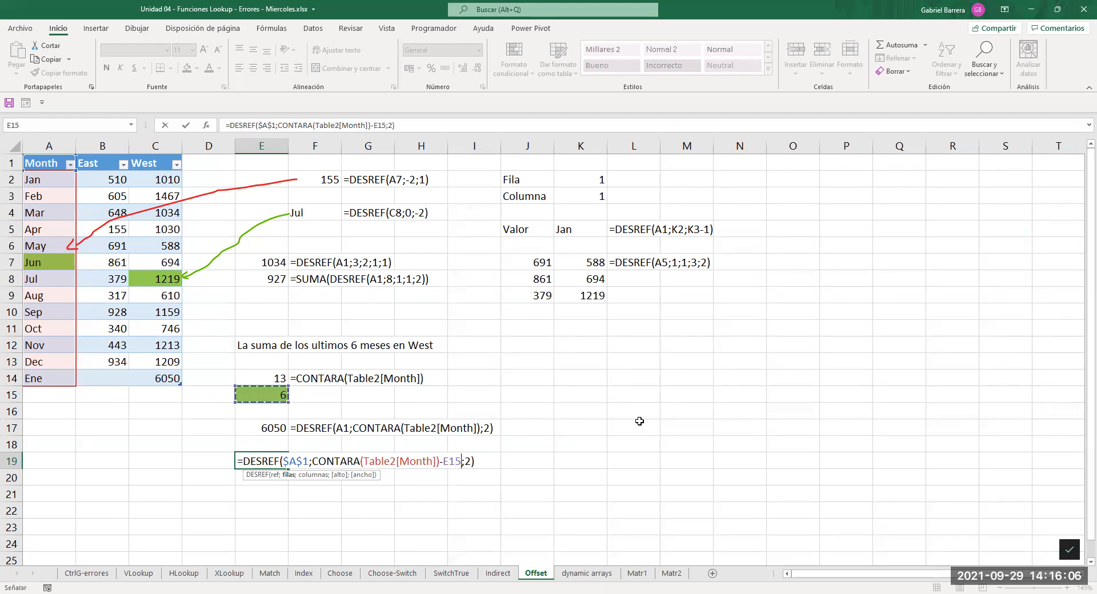
key("Return")
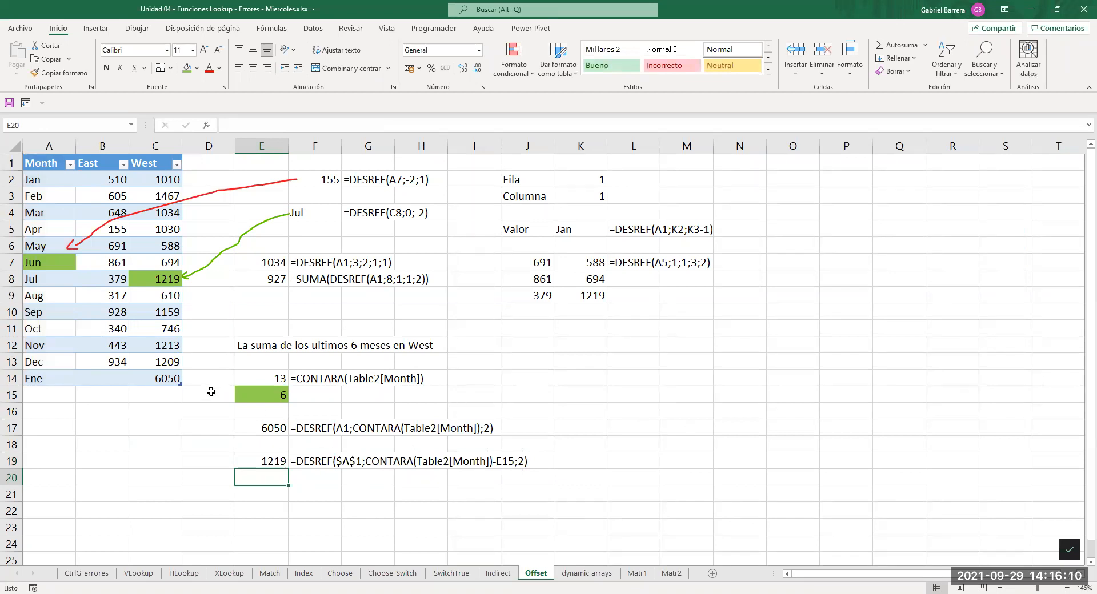
Count back through the West values from C14 to C8 and examine the last six months, C9:C14.
left_click(153, 379)
left_click(164, 362)
left_click(165, 346)
left_click(164, 330)
left_click(165, 312)
left_click(164, 297)
left_click(164, 282)
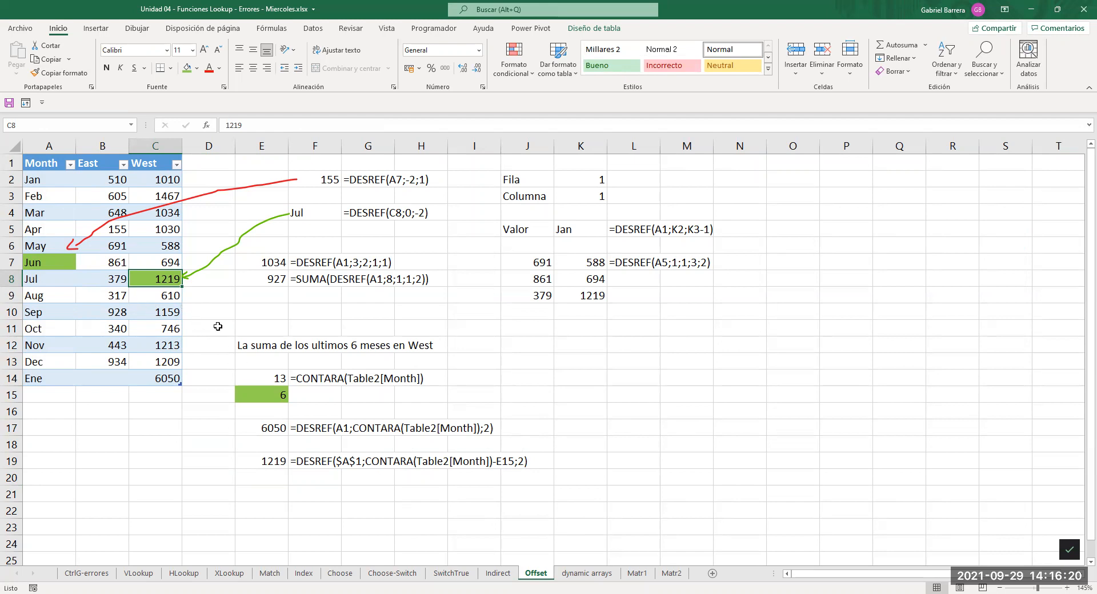
left_click_drag(162, 296, 166, 381)
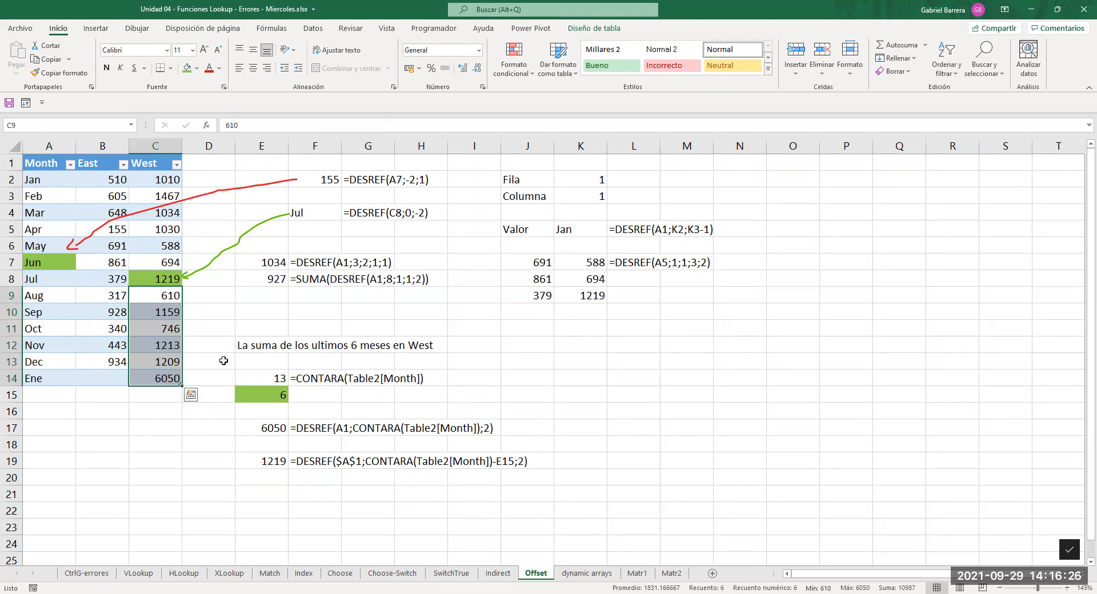
Extend the DESREF formula in E19 with a height of 6 and a width of 1, and review the spilled range.
left_click(268, 460)
key("F2")
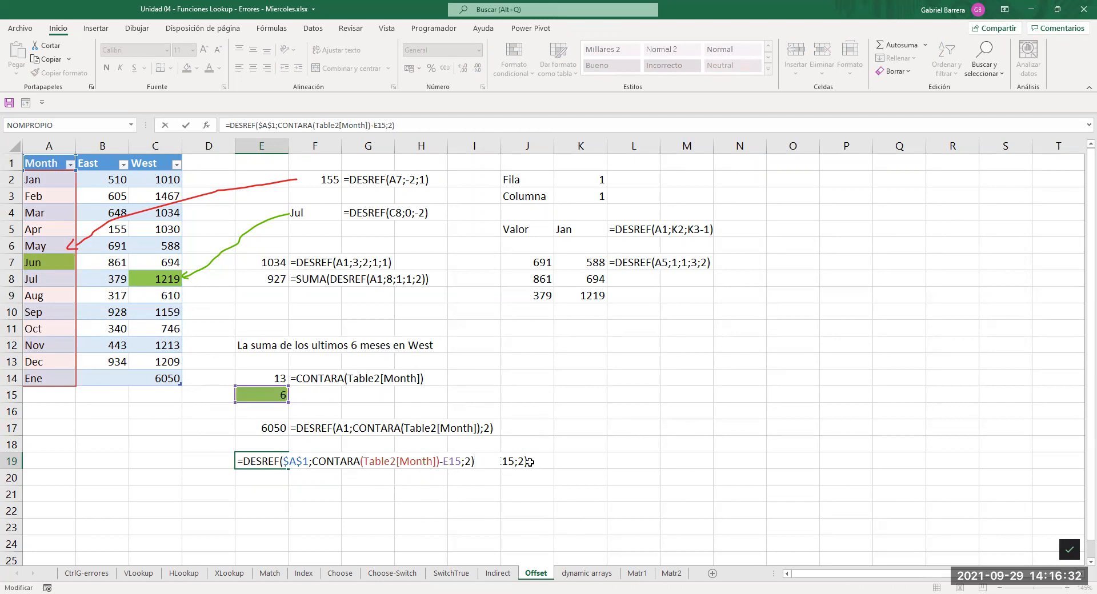
key("Left")
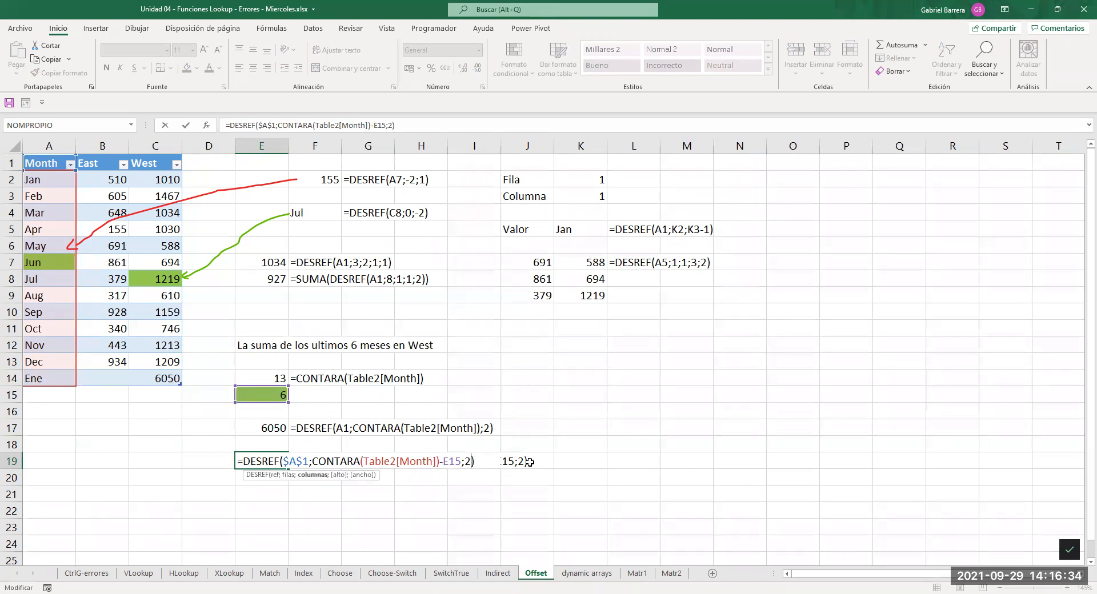
type(";6;1")
key("Return")
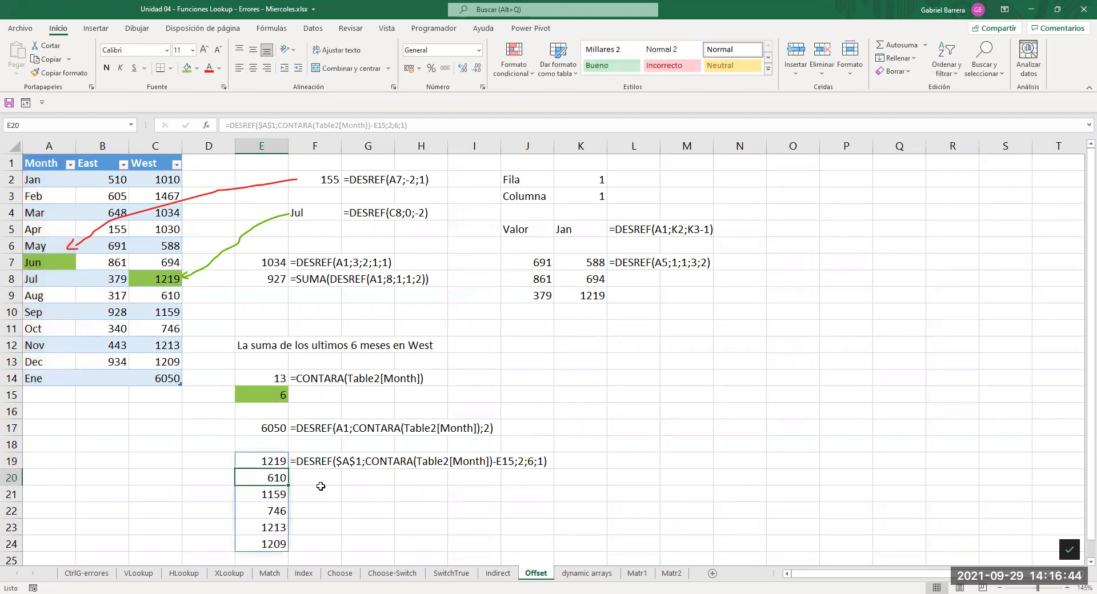
left_click_drag(272, 547, 273, 462)
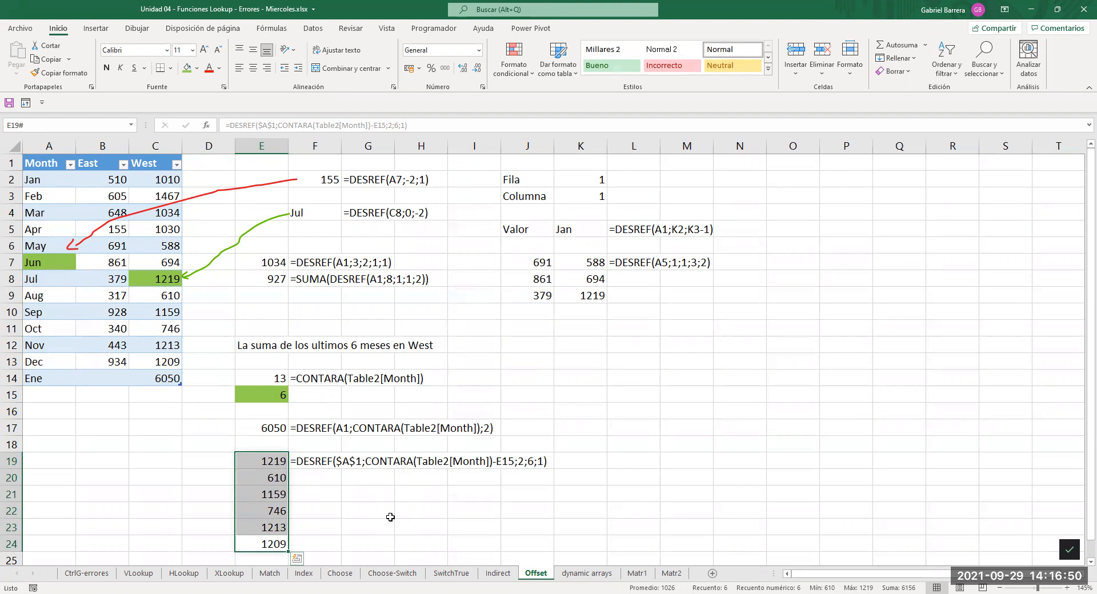
Add the month feb in row 15 with a West value of 12345 to test the dynamic range in E19.
left_click(161, 382)
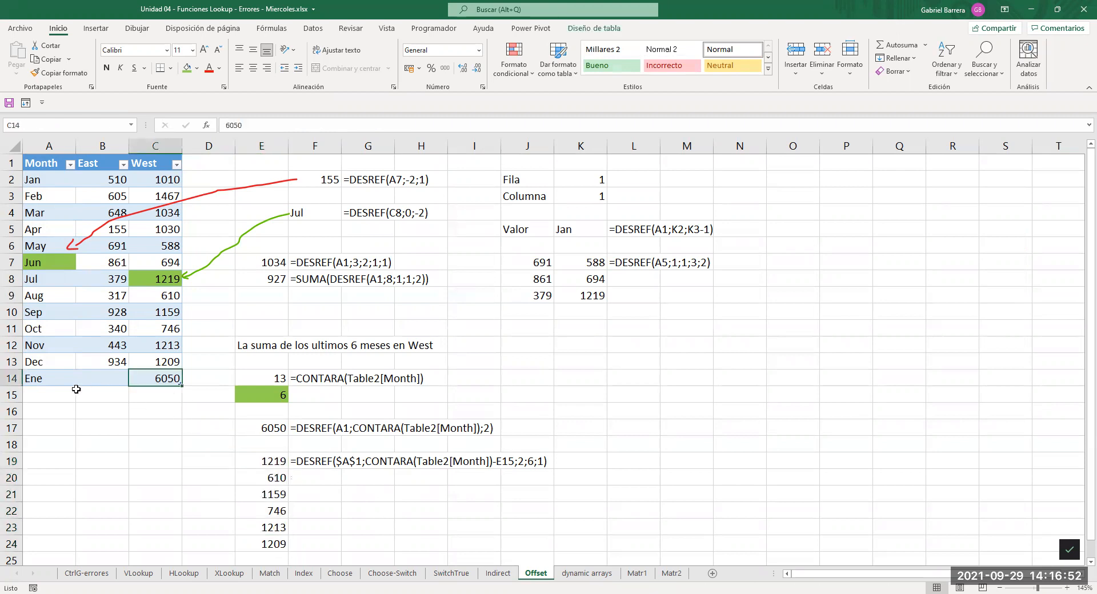
left_click(52, 395)
type("feb")
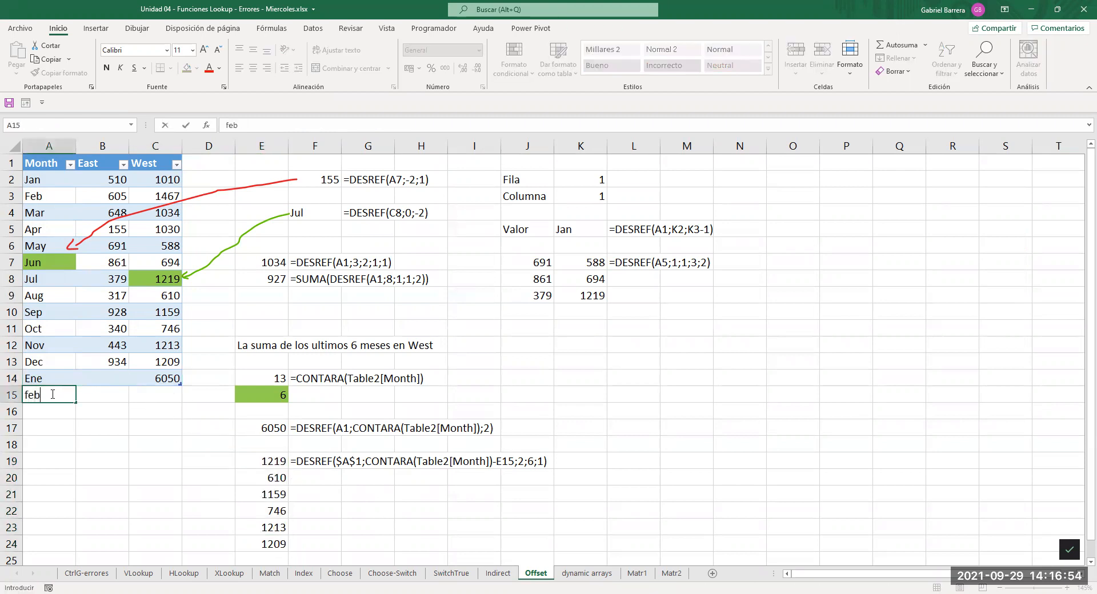
key("Tab")
key("Tab")
type("12345")
key("Up")
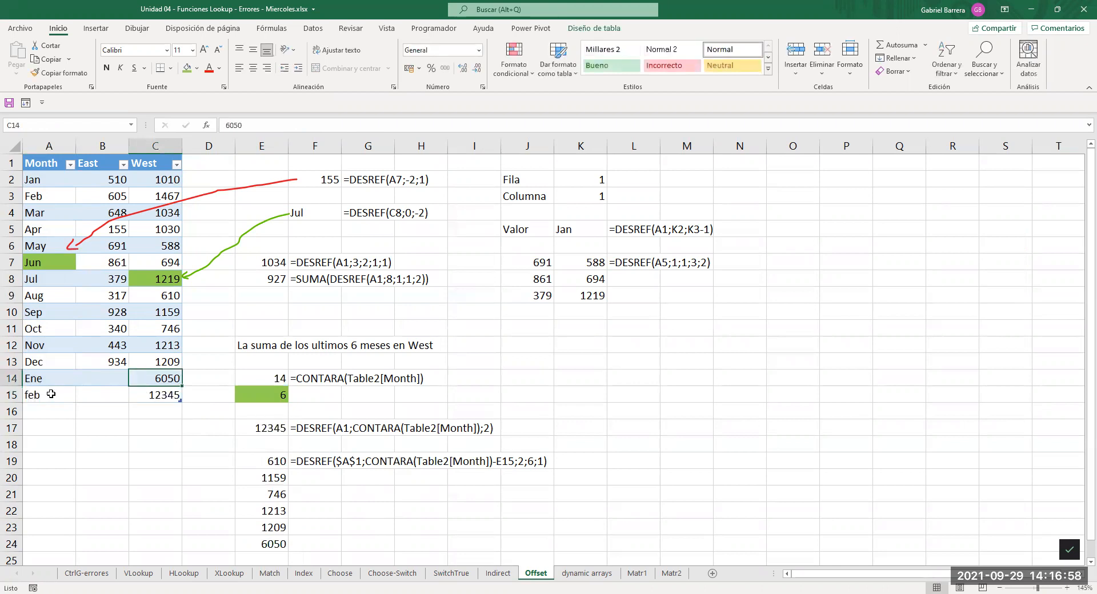
key("Down")
key("Down")
key("Down")
key("Down")
key("Down")
key("Right")
key("Right")
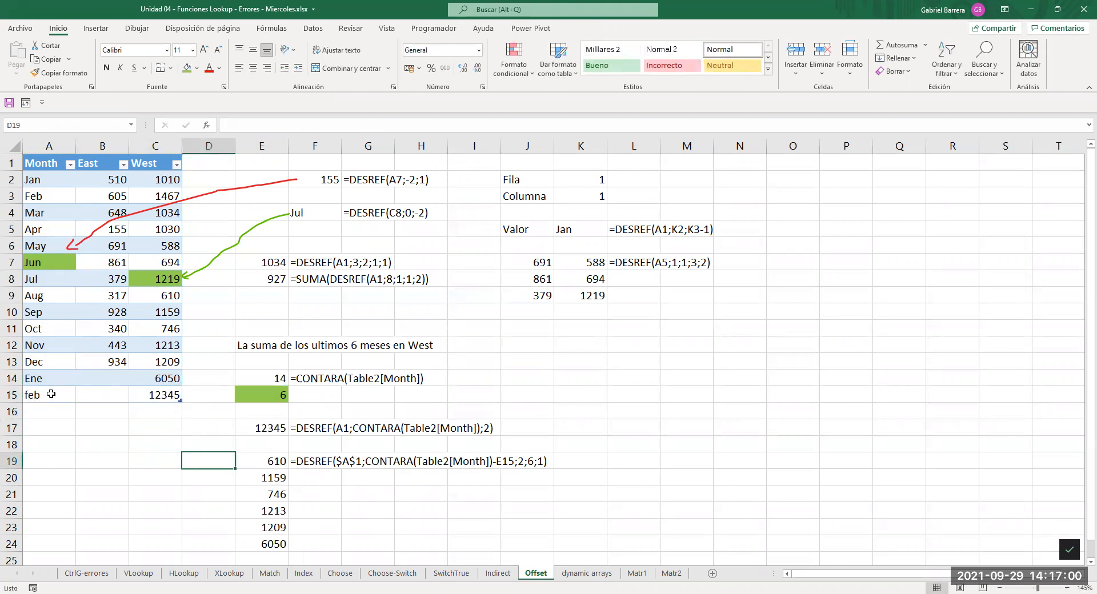
Add 1 to the row offset in E19, making it =DESREF($A$1;CONTARA(Table2[Month])-E15+1;2;6;1), and review the spilled range E19:E24.
key("F2")
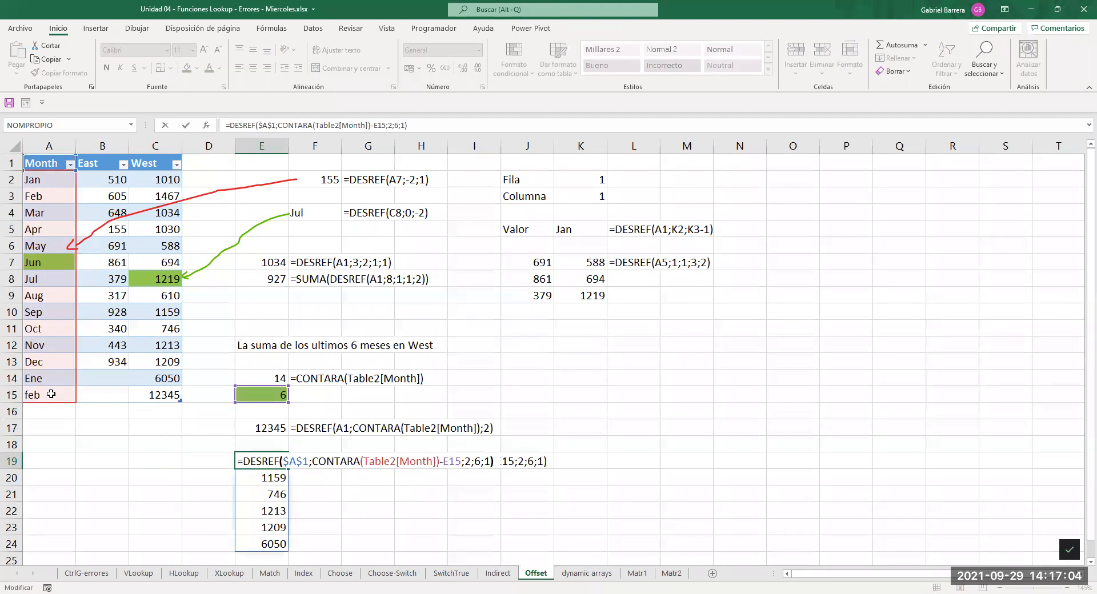
key("Left")
key("Left")
key("Left")
key("Left")
key("Left")
key("Left")
type("-")
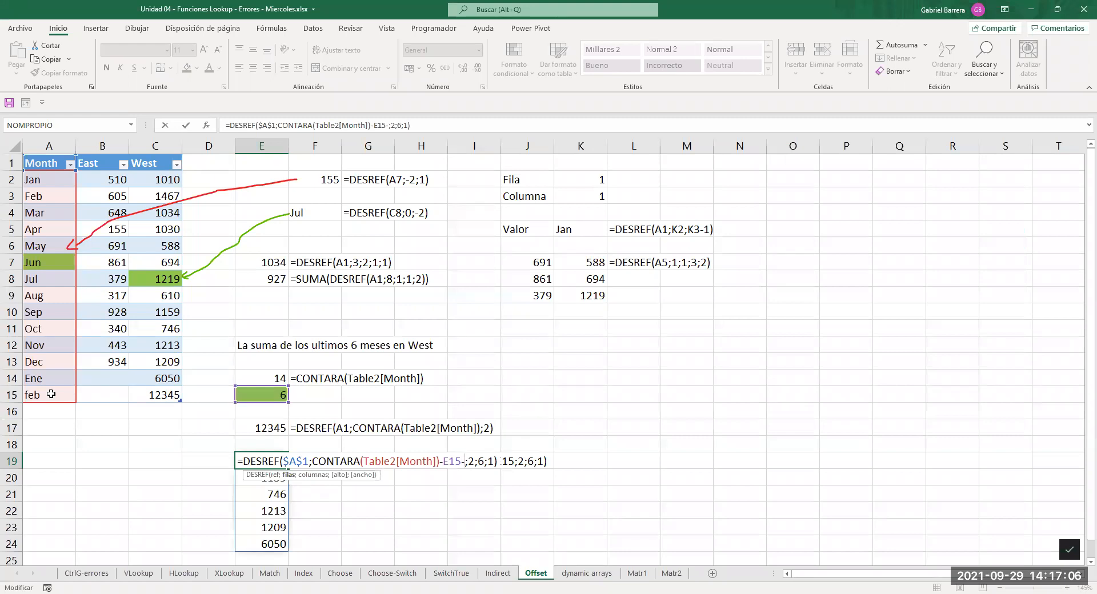
type("1")
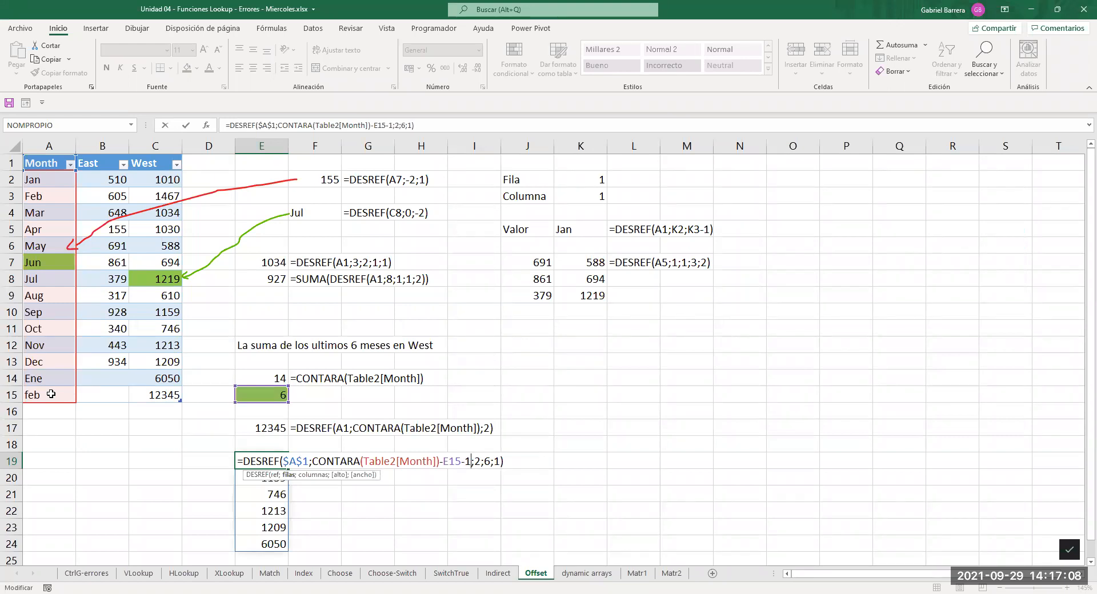
key("BackSpace")
key("BackSpace")
type("+1")
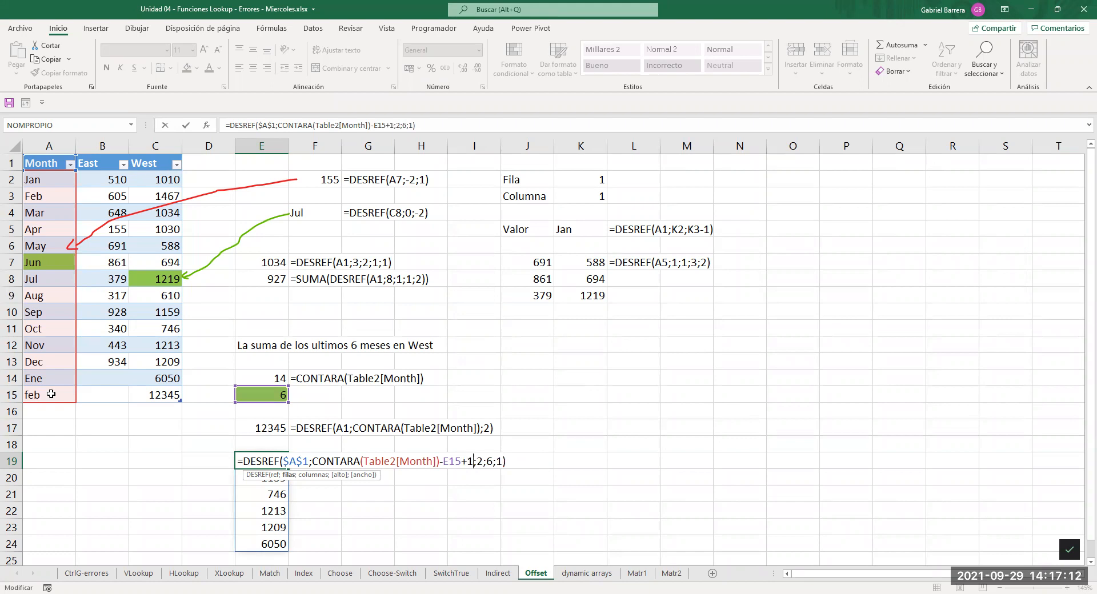
key("Return")
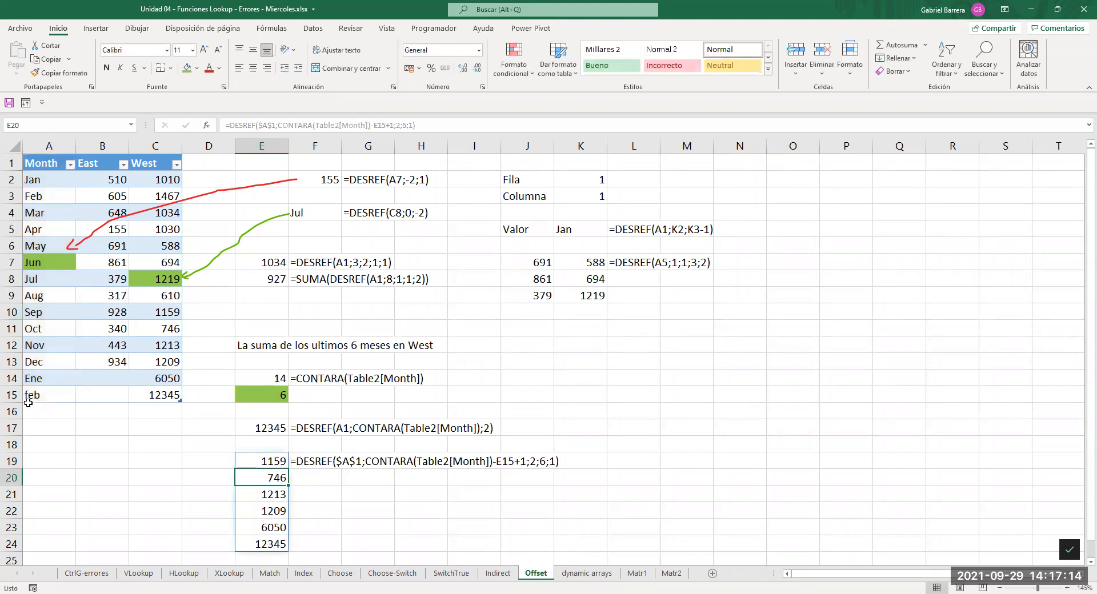
double_click(279, 459)
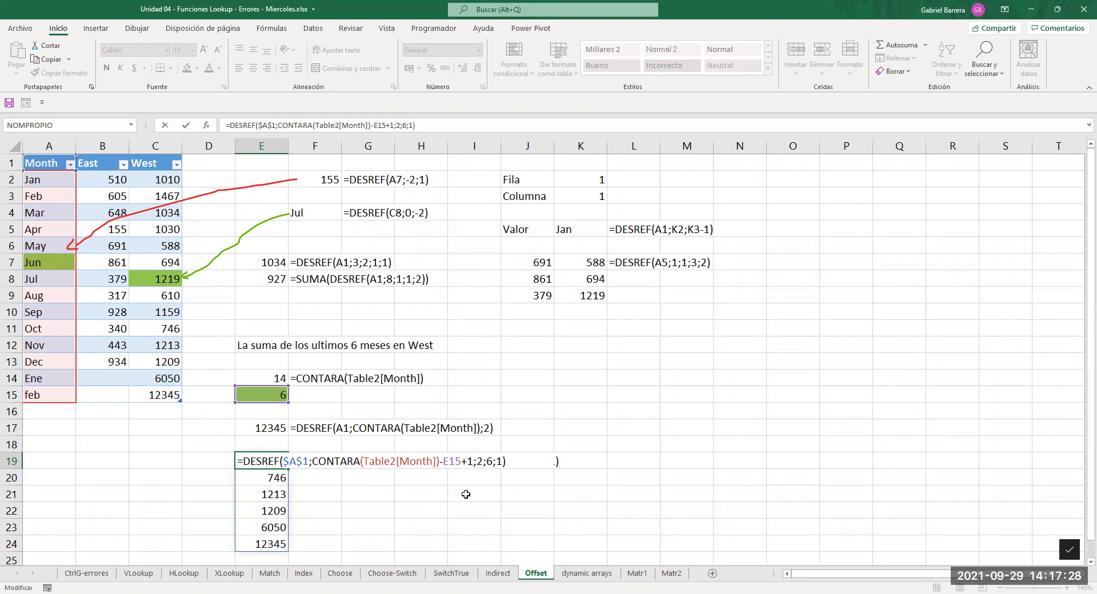
key("Return")
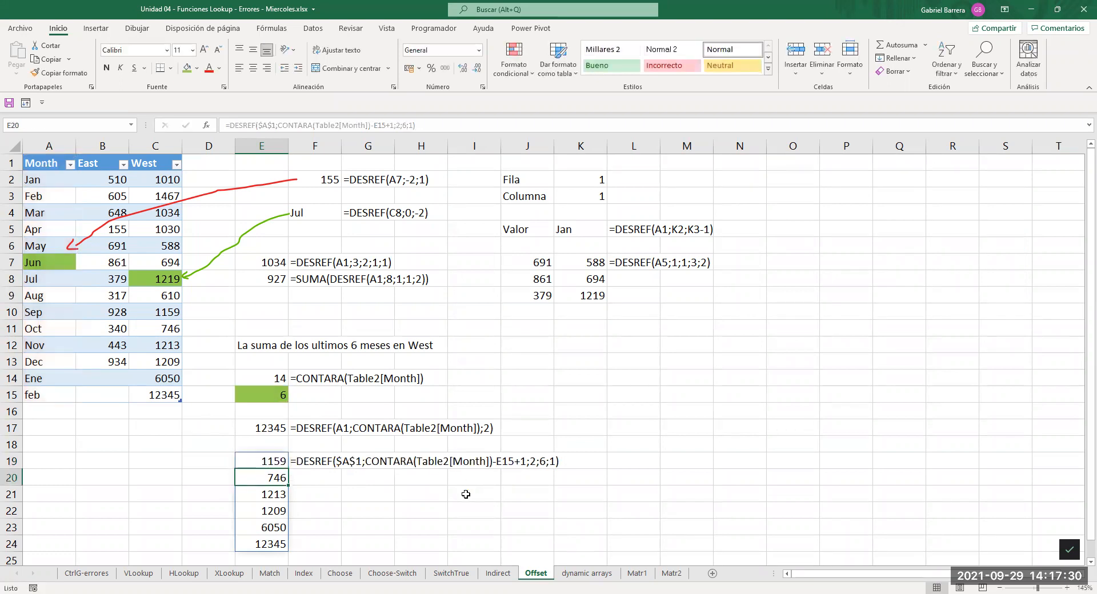
left_click_drag(270, 540, 266, 461)
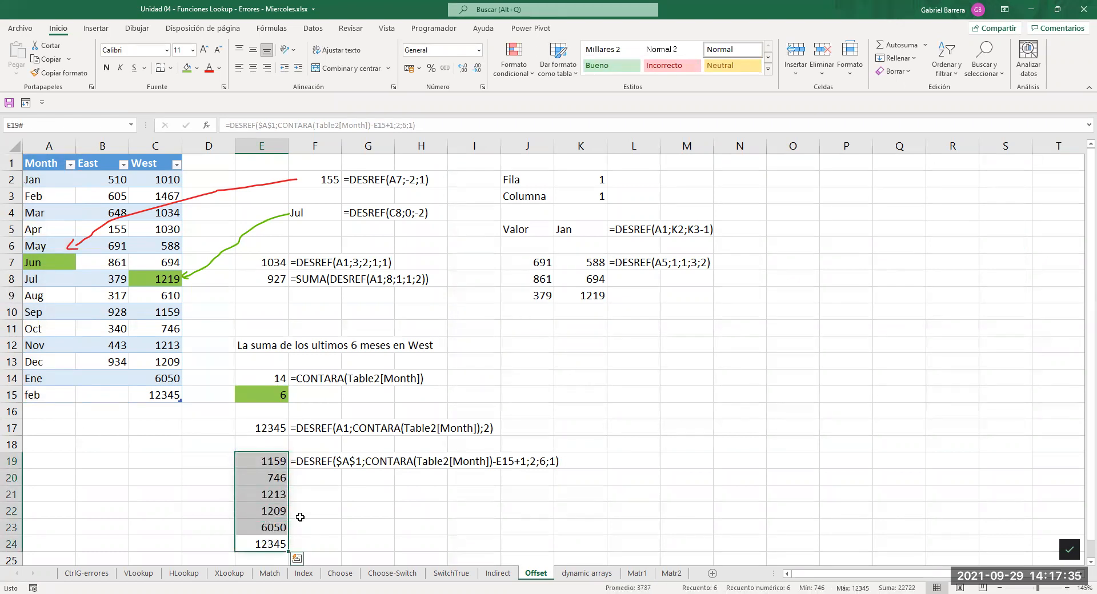
Replace the height 6 in the E19 DESREF formula with $E$15 and make the E15 reference in the row offset absolute.
double_click(277, 457)
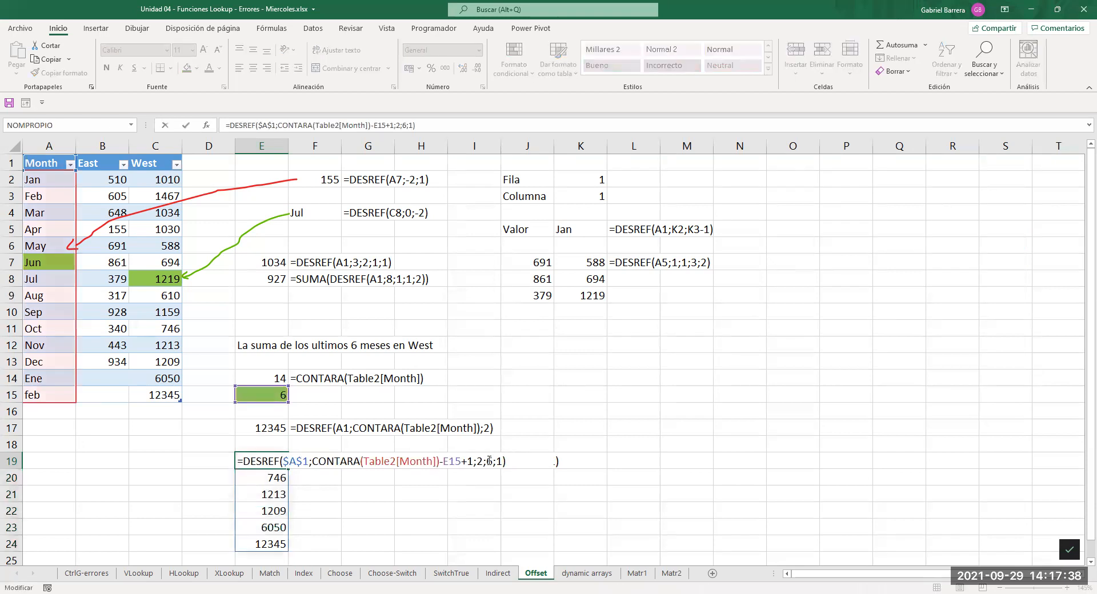
left_click(489, 460)
key("BackSpace")
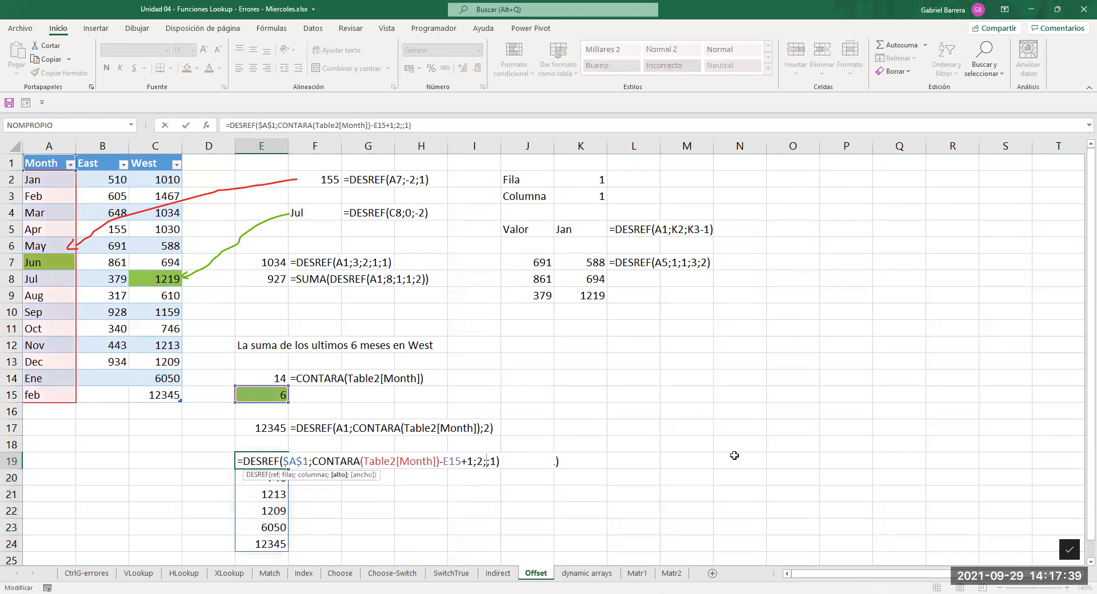
left_click(261, 396)
key("F4")
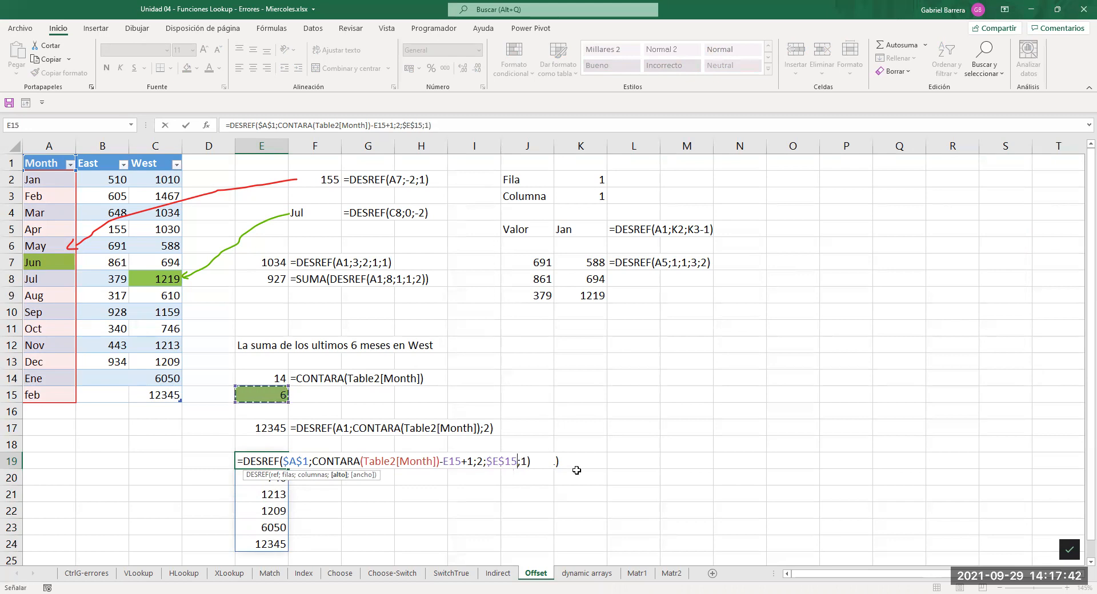
left_click(462, 461)
key("F4")
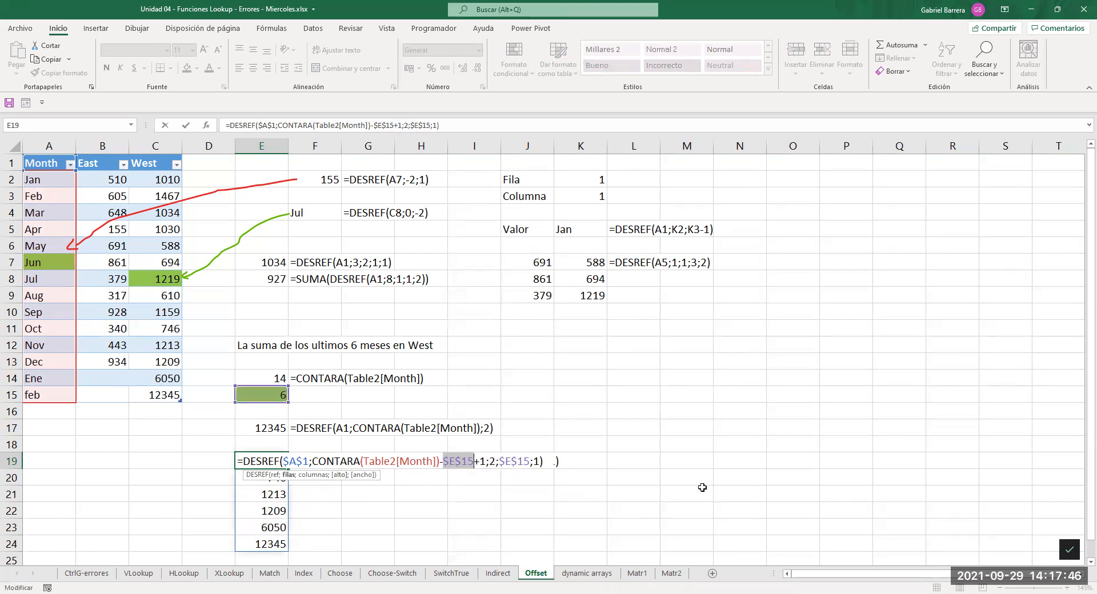
key("Return")
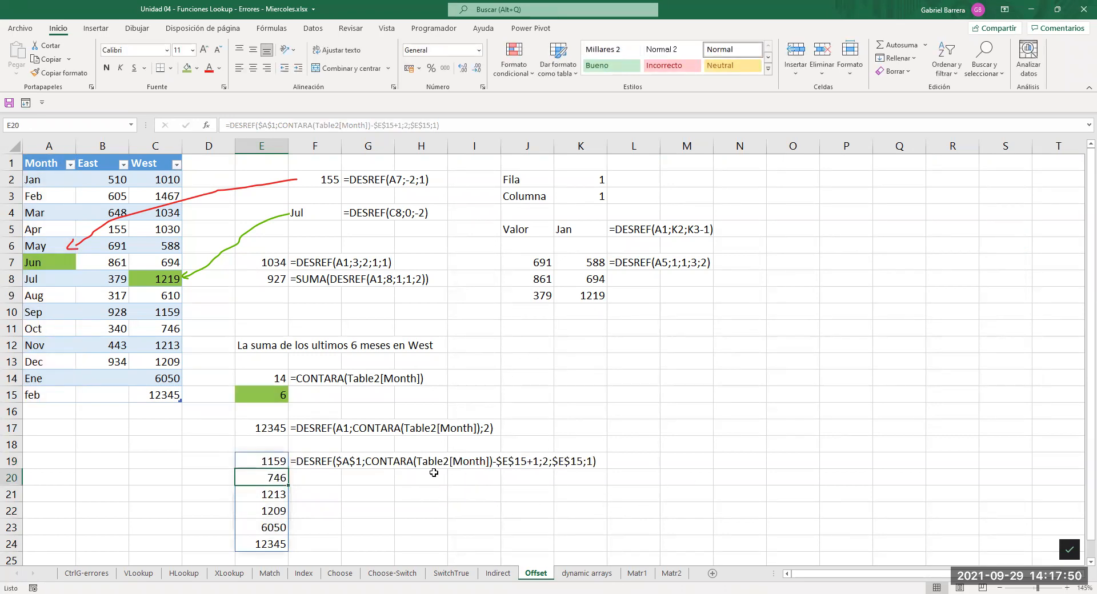
Copy the DESREF formula and its displayed formula text from E19:F19 to E26.
scroll(433, 472, "down", 1)
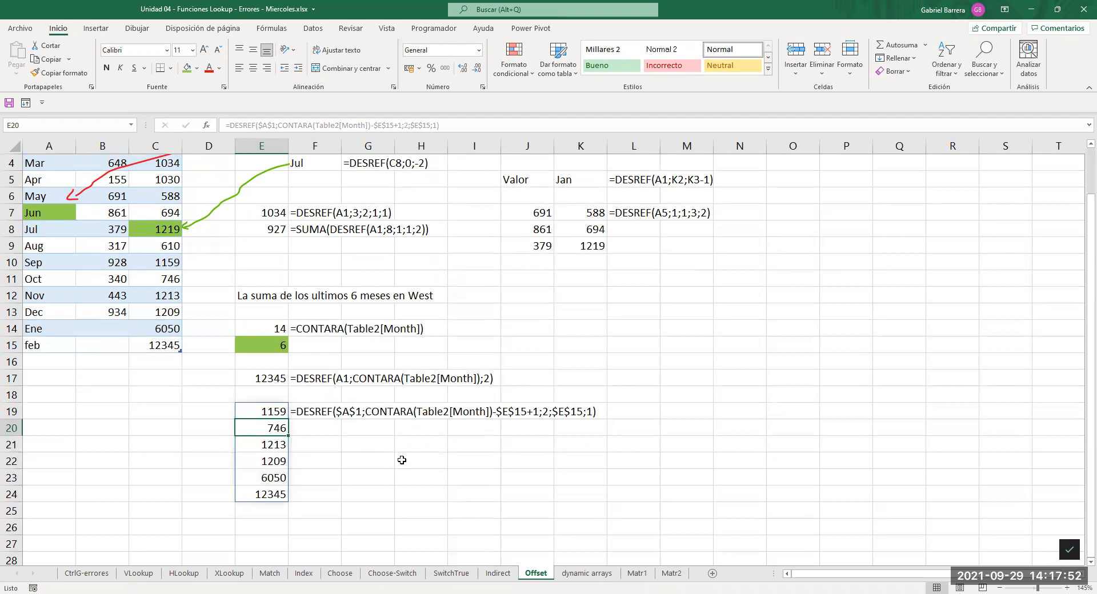
scroll(402, 460, "down", 1)
left_click(276, 362)
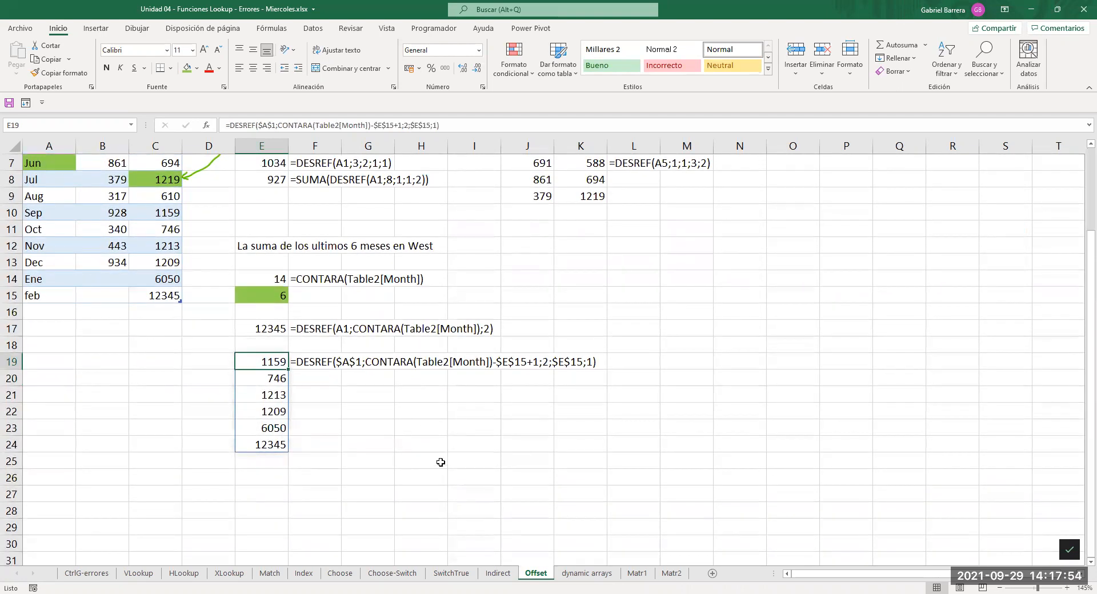
left_click(317, 361, "shift")
key("ctrl+c")
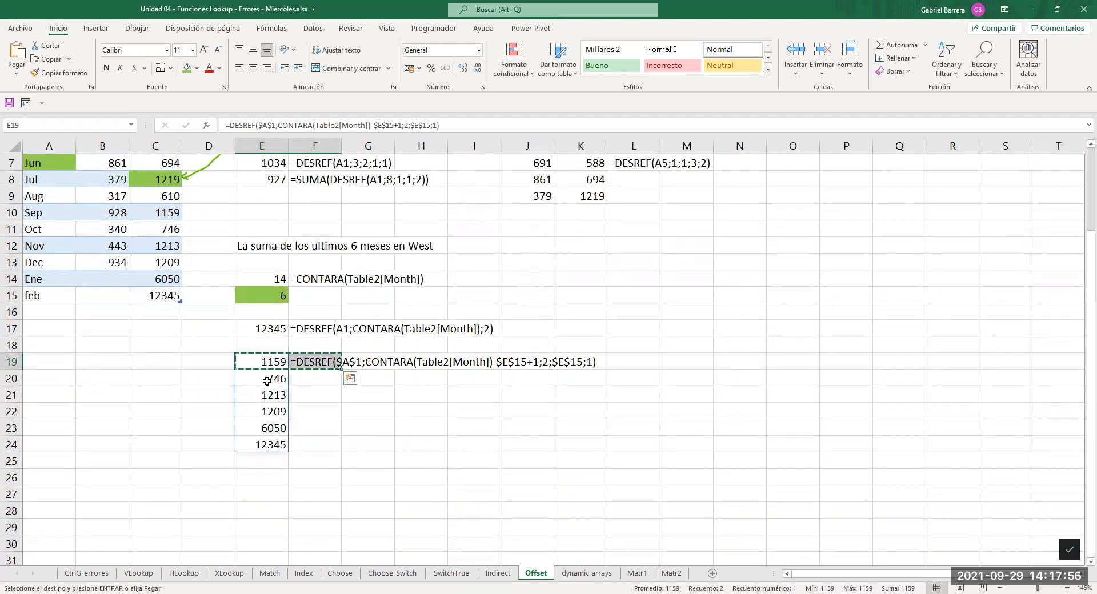
left_click(264, 474)
key("ctrl+v")
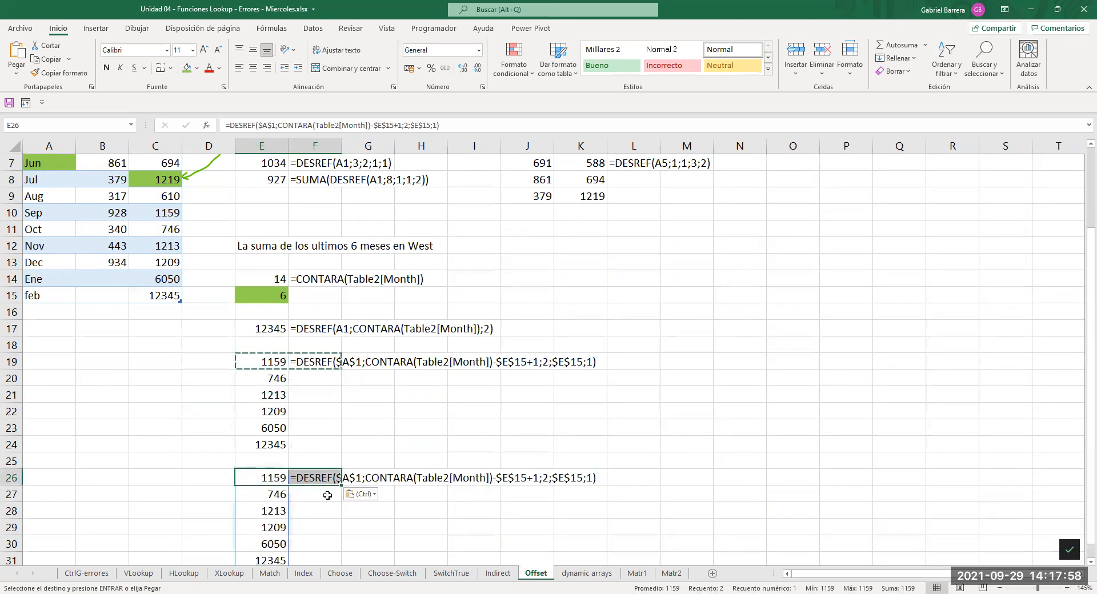
Wrap the E26 formula in SUMA, making it =SUMA(DESREF($A$1;CONTARA(Table2[Month])-$E$15+1;2;$E$15;1)).
left_click(274, 484)
key("F2")
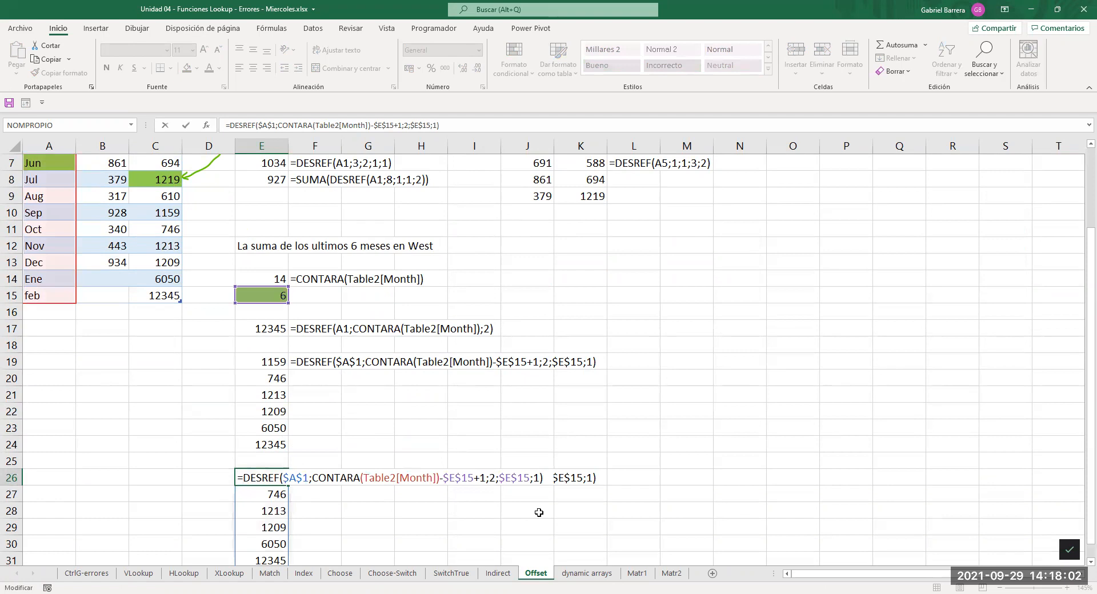
type("suma(")
key("End")
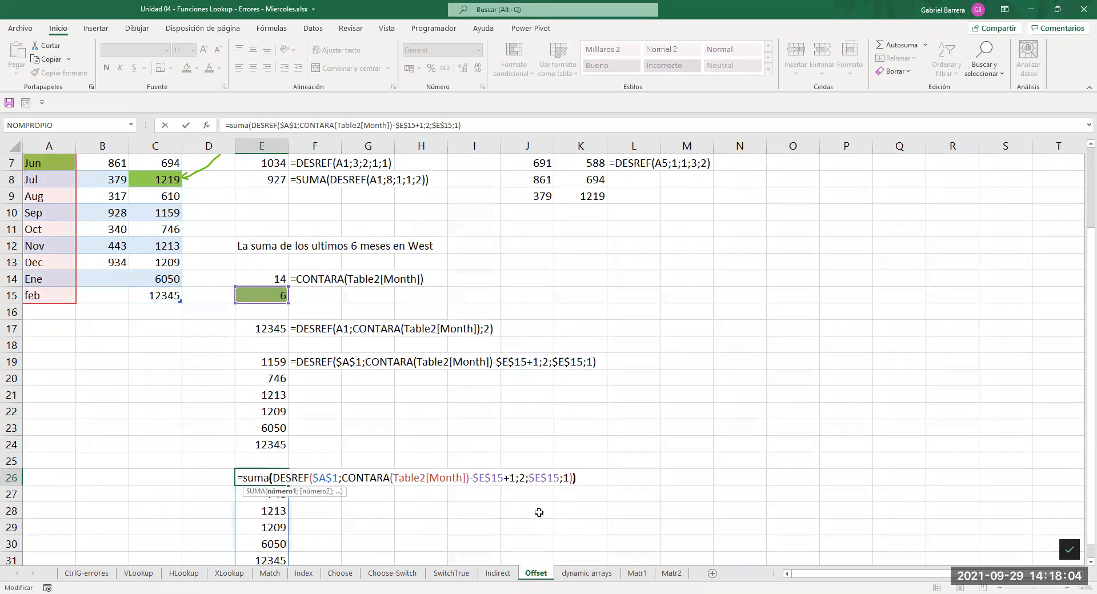
type(")")
key("Return")
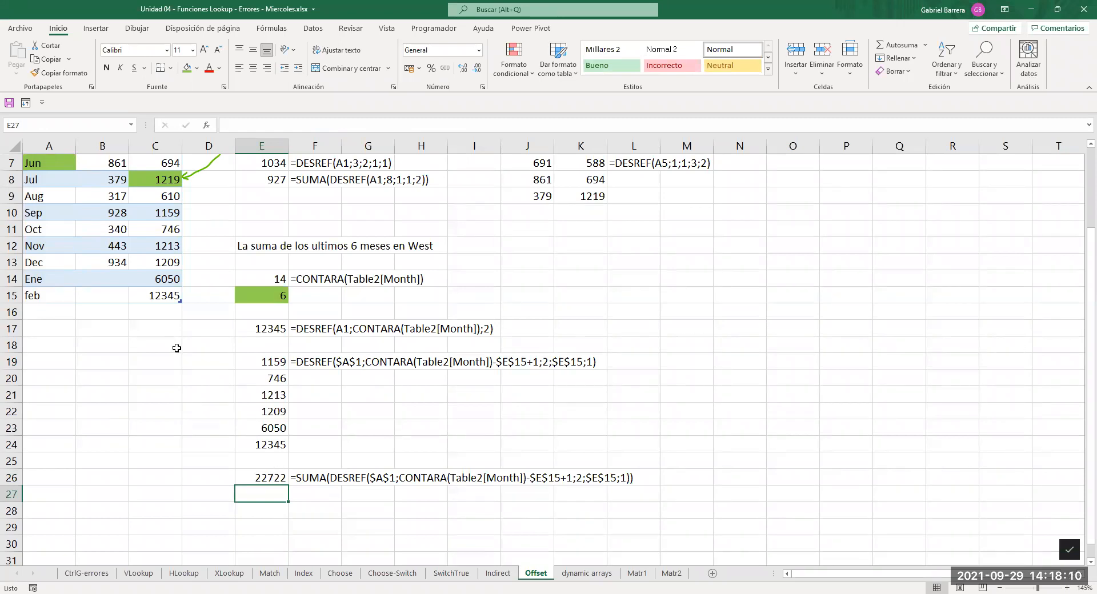
Delete the Ene and feb rows, 14 and 15, from the month table.
left_click_drag(43, 280, 154, 295)
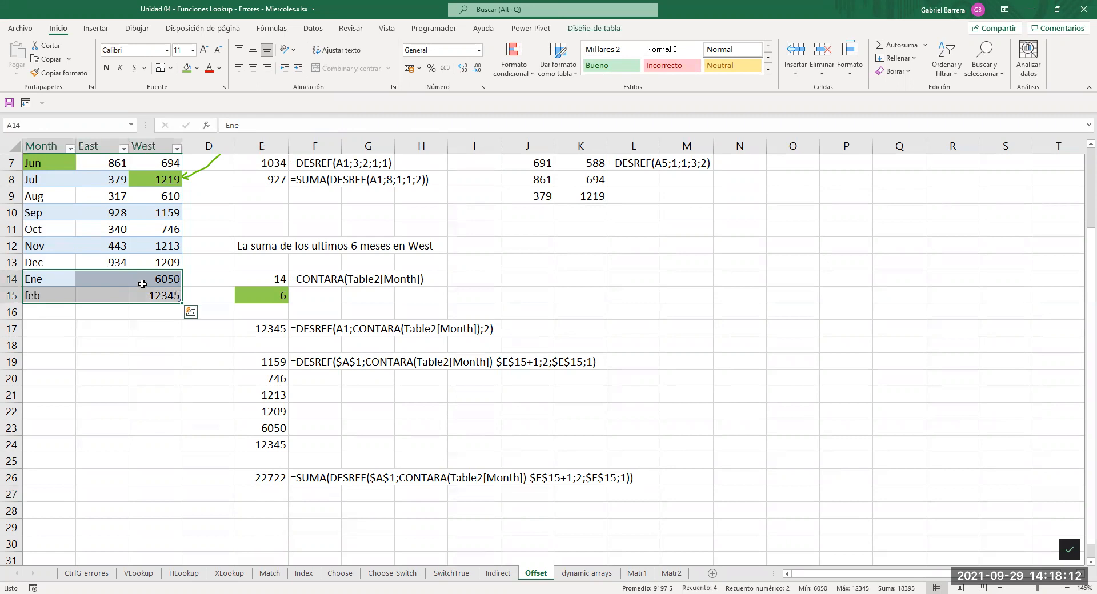
right_click(145, 285)
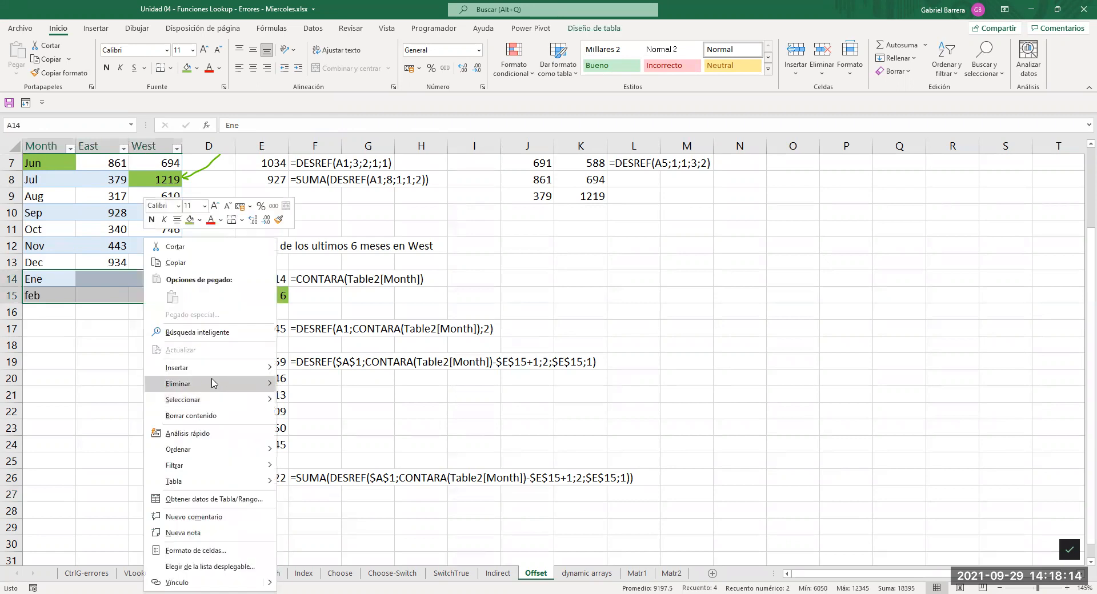
left_click(152, 383)
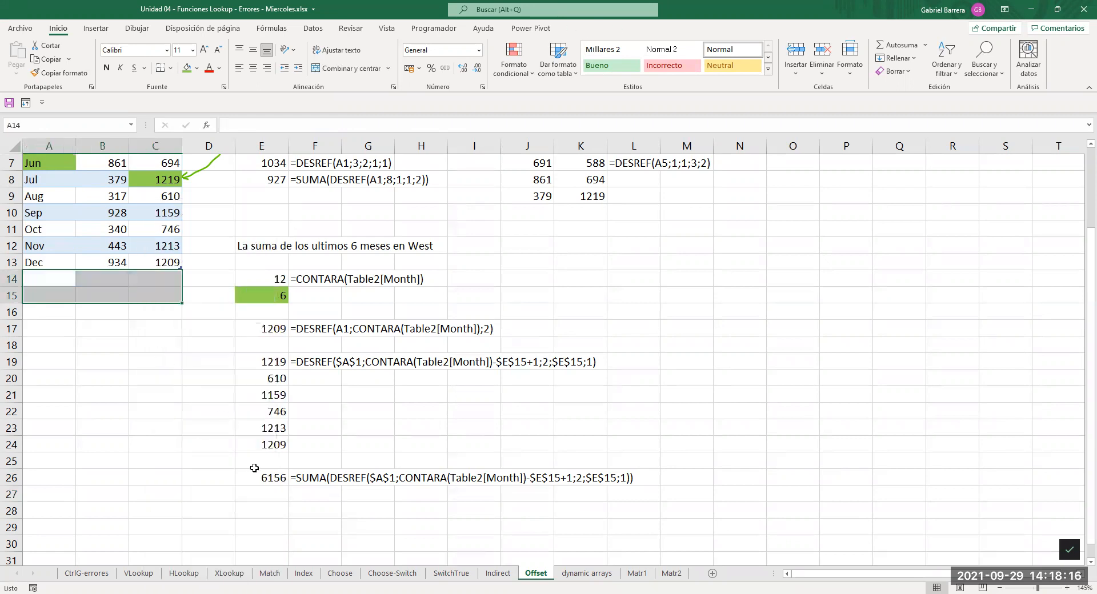
Check the total in E26 against the sum of the West values C8:C13 and look over the sheet's DESREF formulas.
left_click(271, 481)
left_click_drag(156, 261, 153, 181)
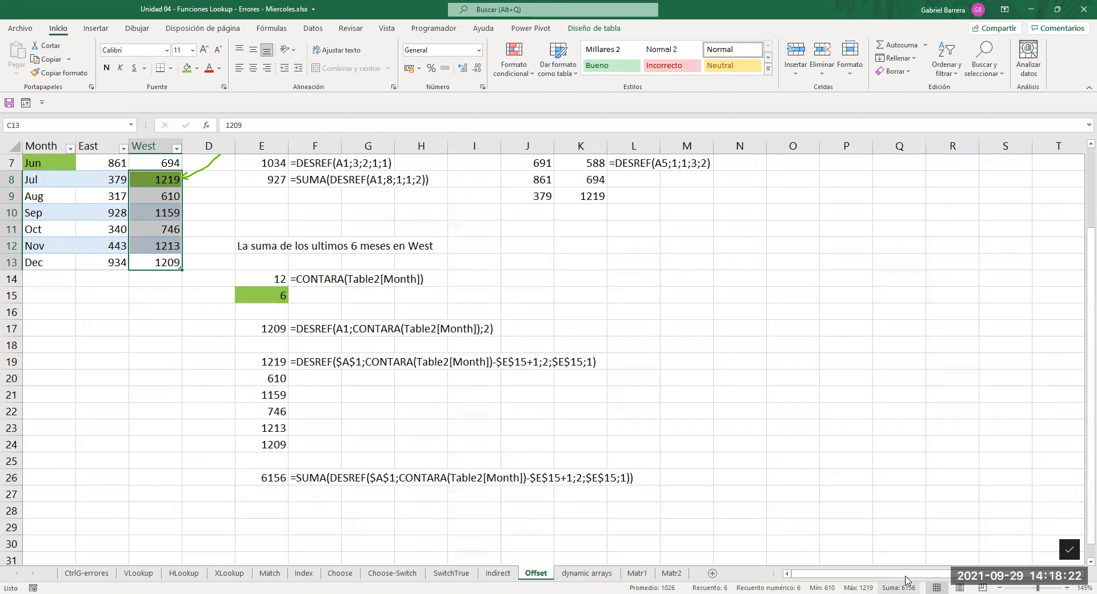
left_click(294, 478)
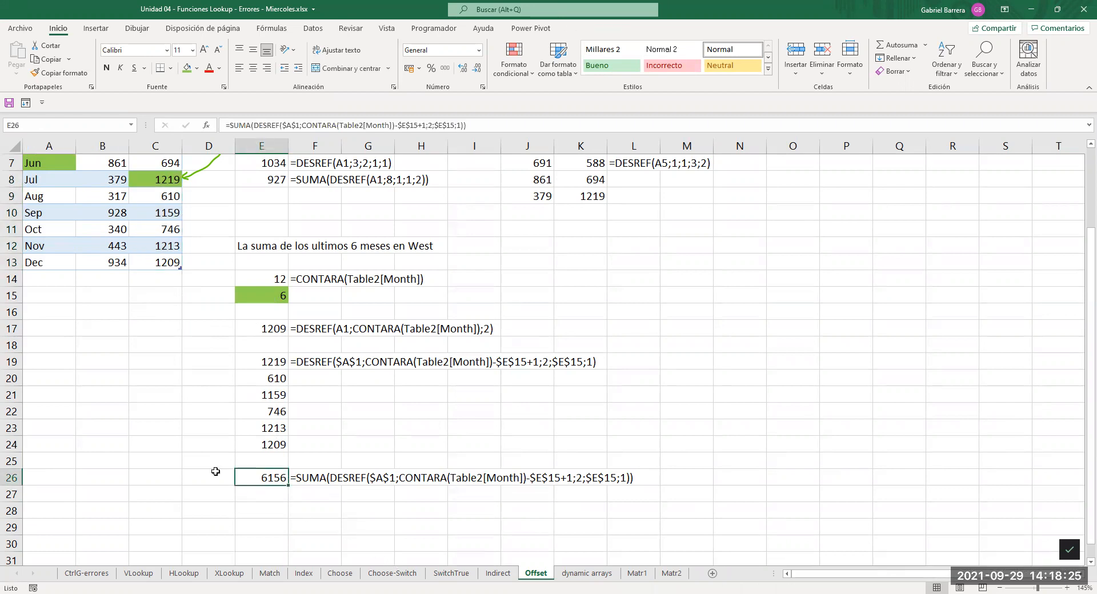
left_click(151, 378)
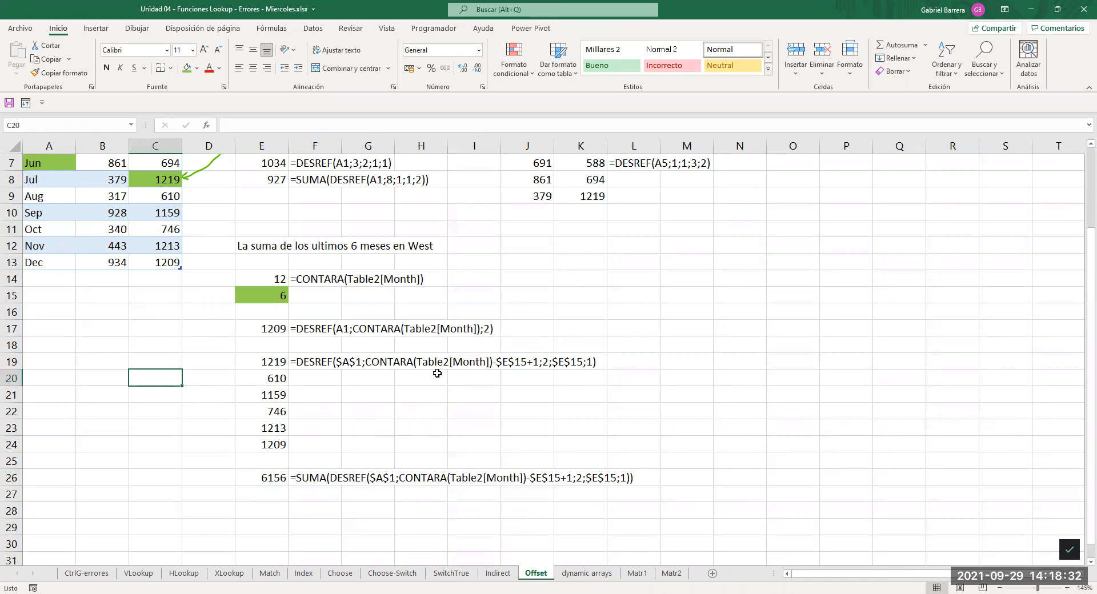
scroll(427, 340, "down", 1)
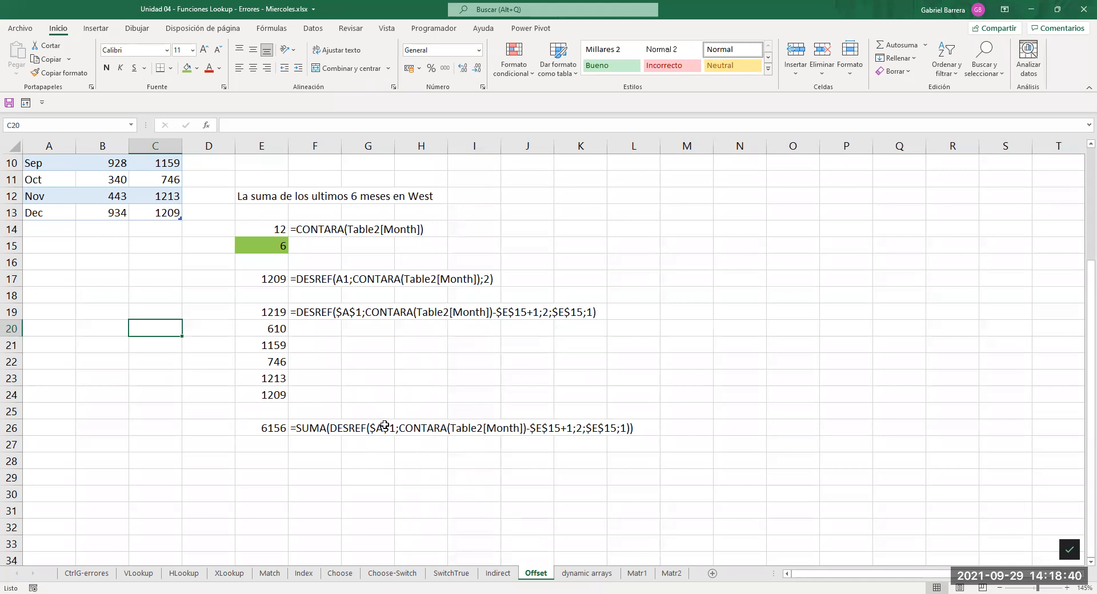
scroll(358, 478, "up", 1)
scroll(358, 478, "up", 1)
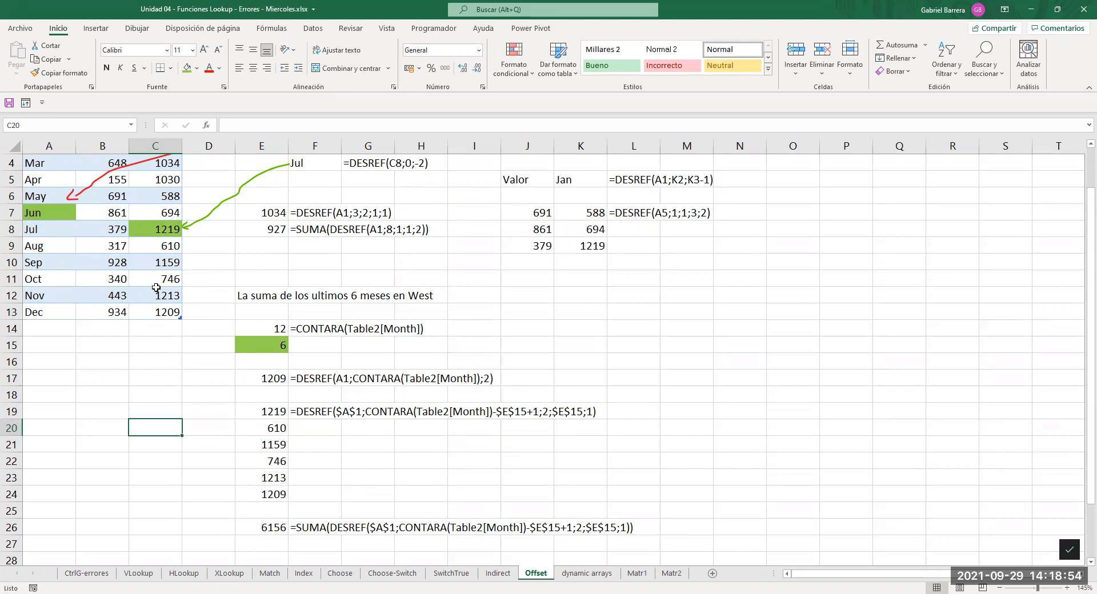
scroll(156, 288, "up", 1)
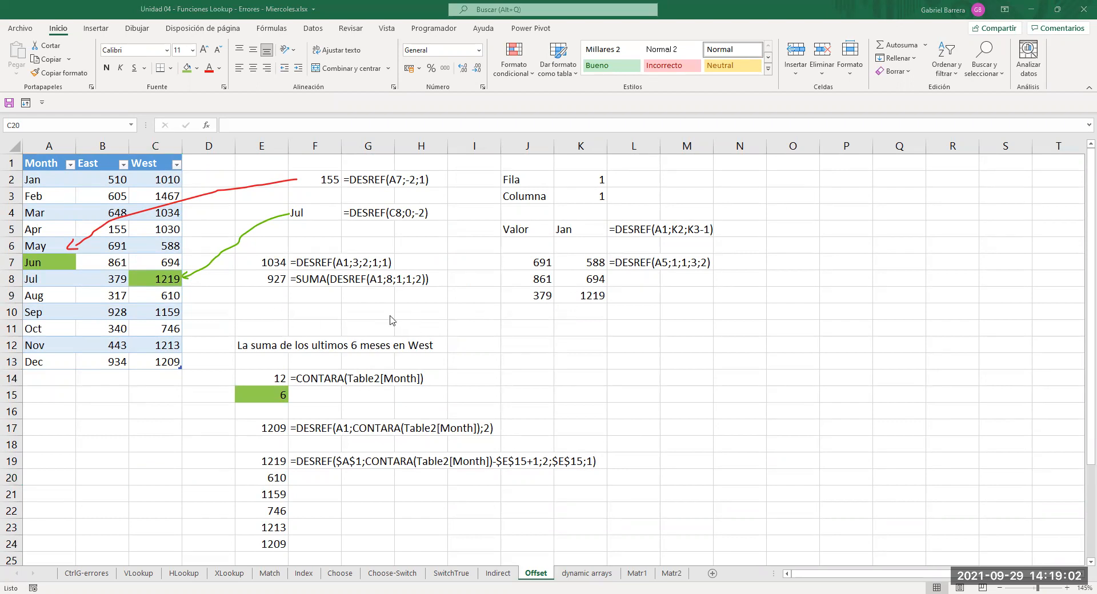
On the dynamic arrays sheet, enter =UNICOS(tbl_dyn[País]) in I3 under the Unique heading.
left_click(598, 577)
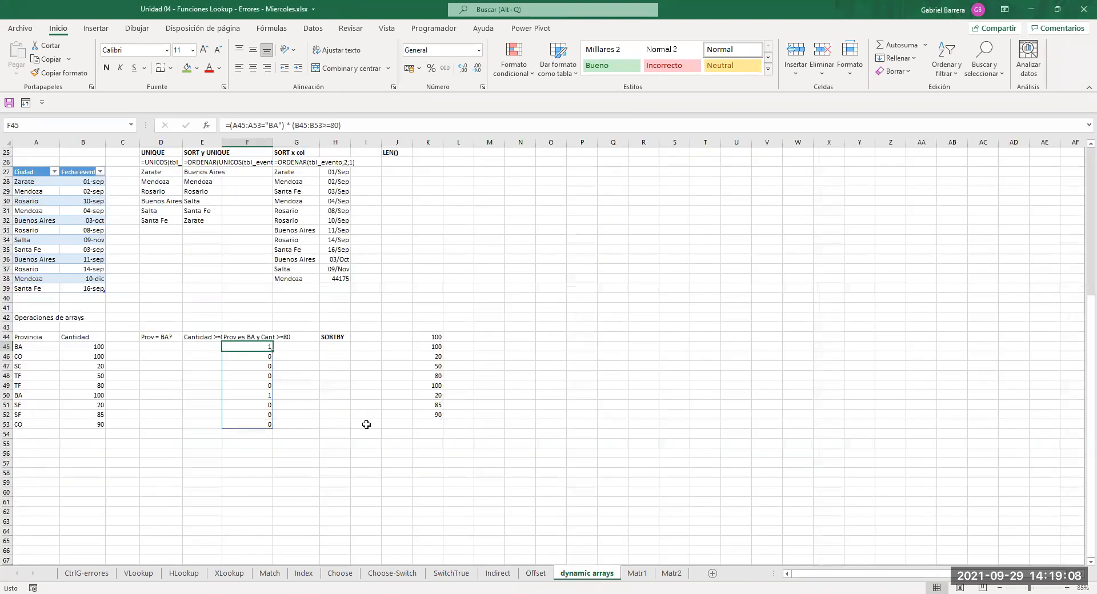
scroll(366, 425, "up", 2)
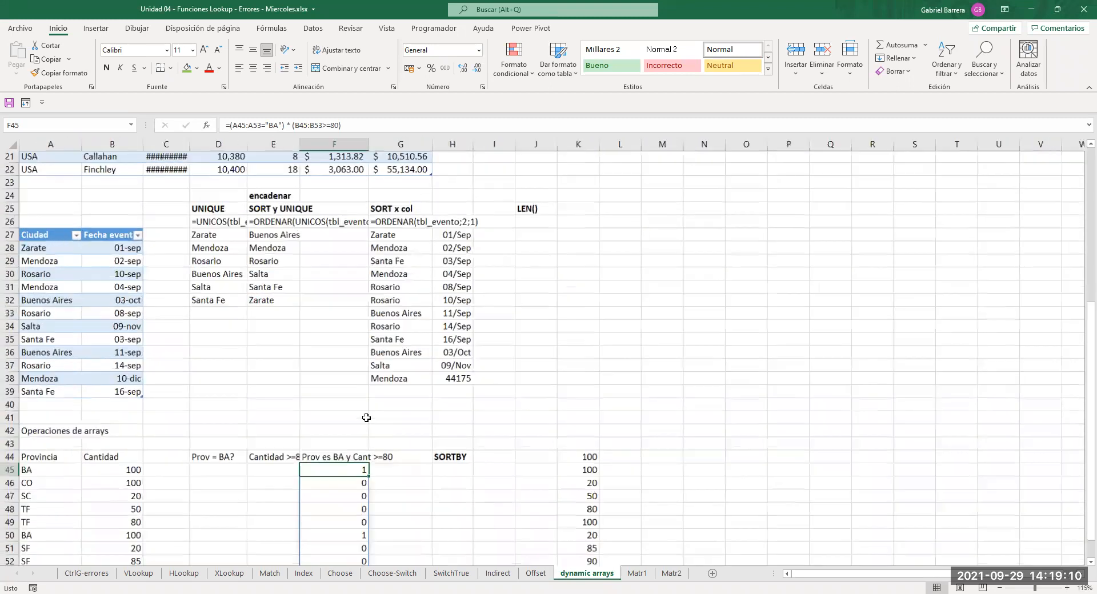
scroll(366, 417, "up", 7)
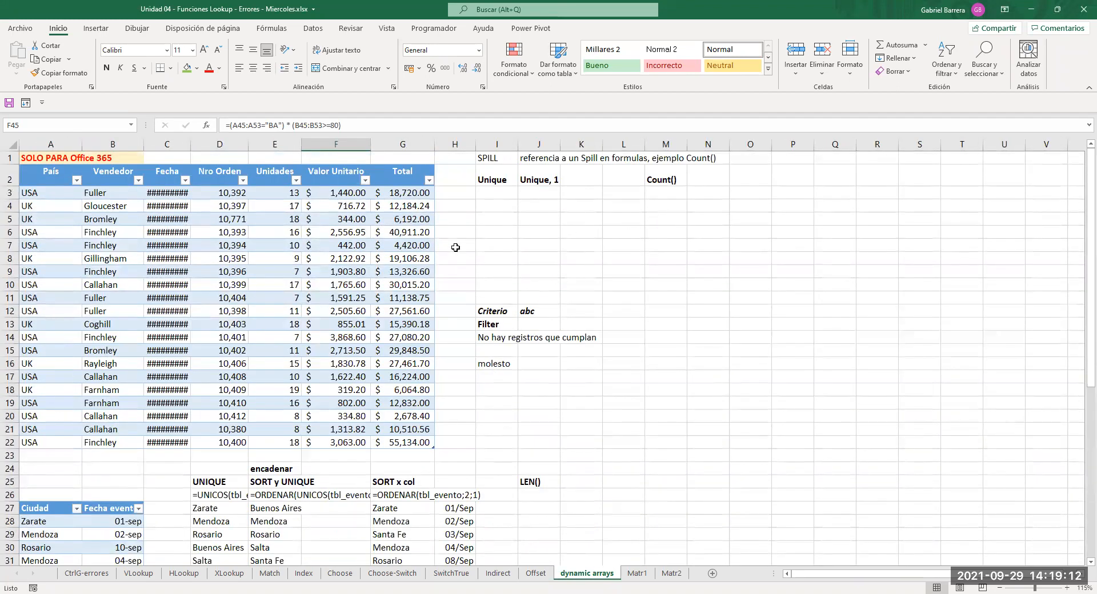
left_click(503, 177)
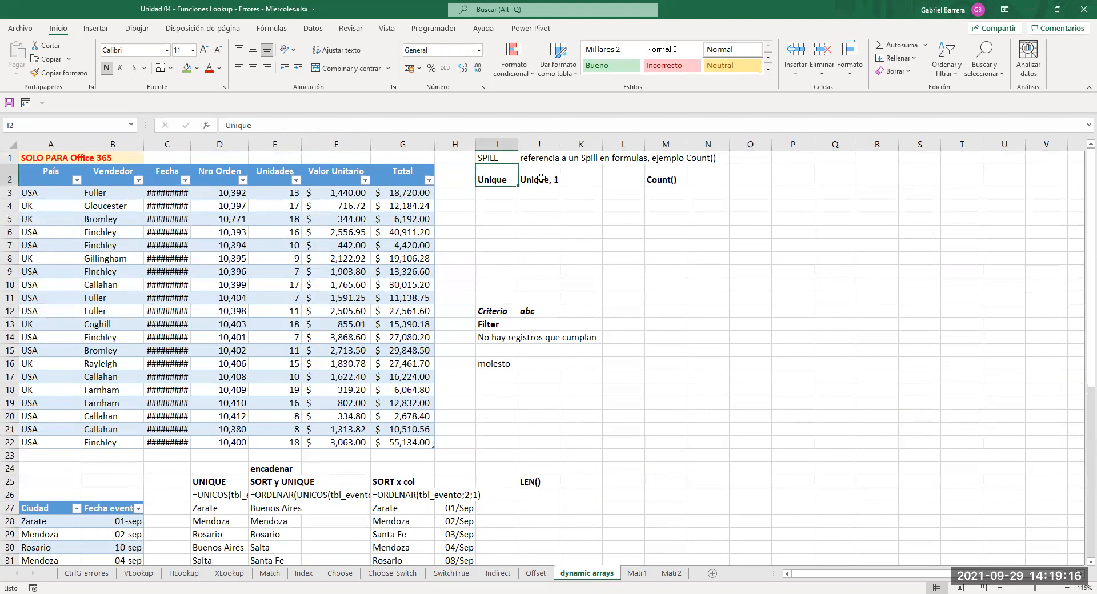
left_click(499, 196)
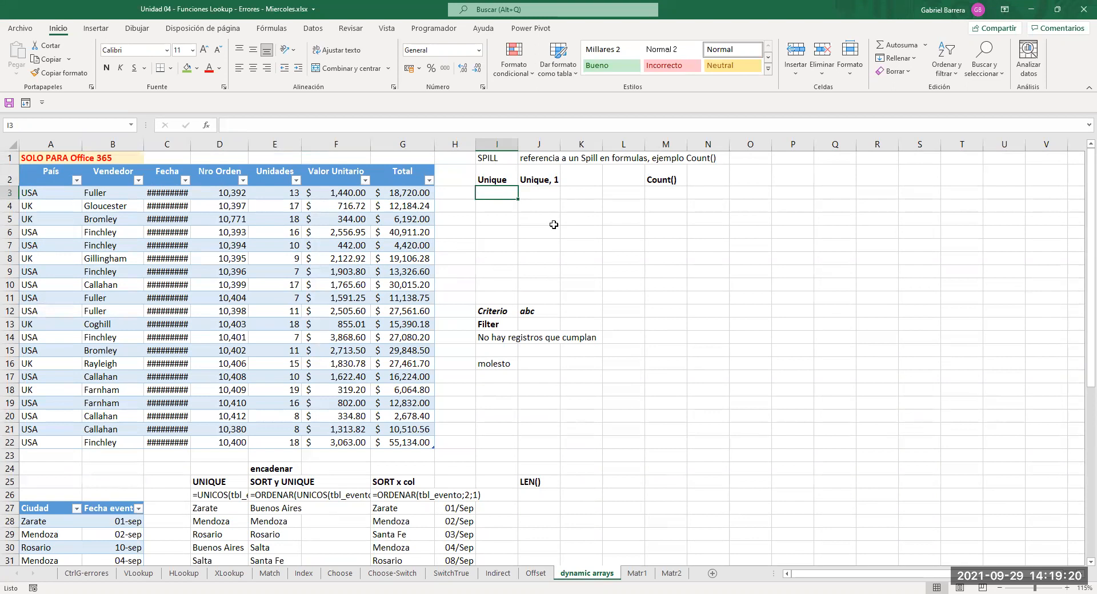
type("=")
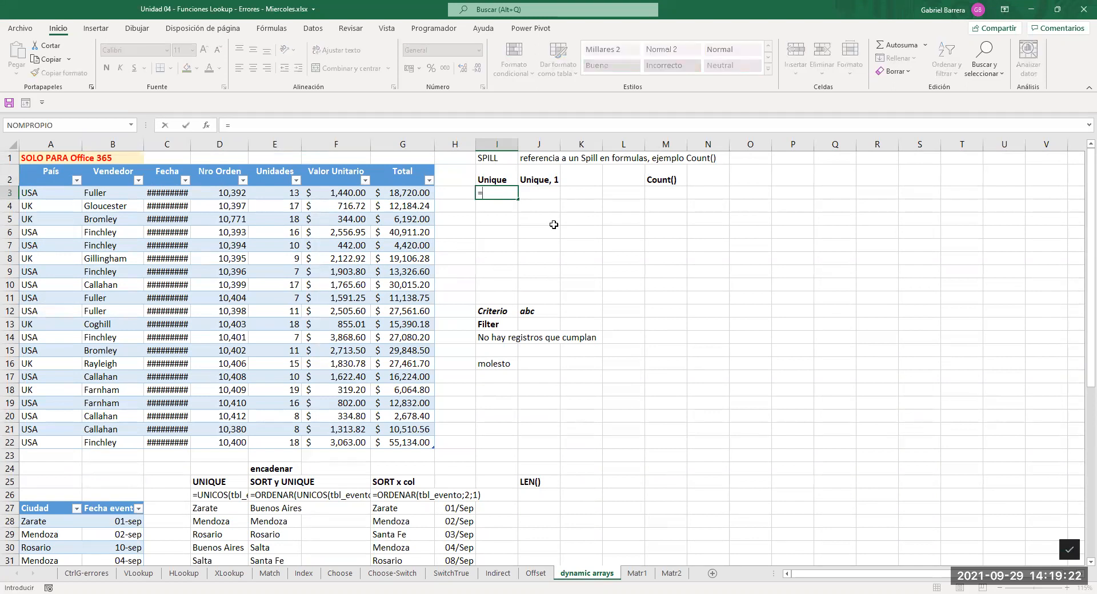
type("unic")
key("Down")
key("Down")
key("Tab")
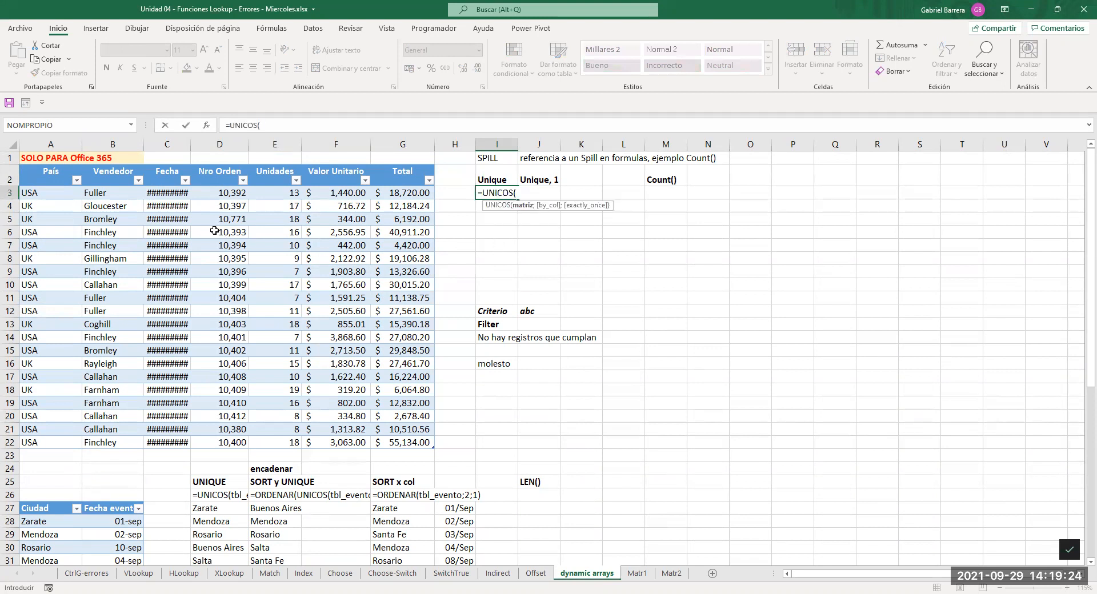
left_click(48, 169)
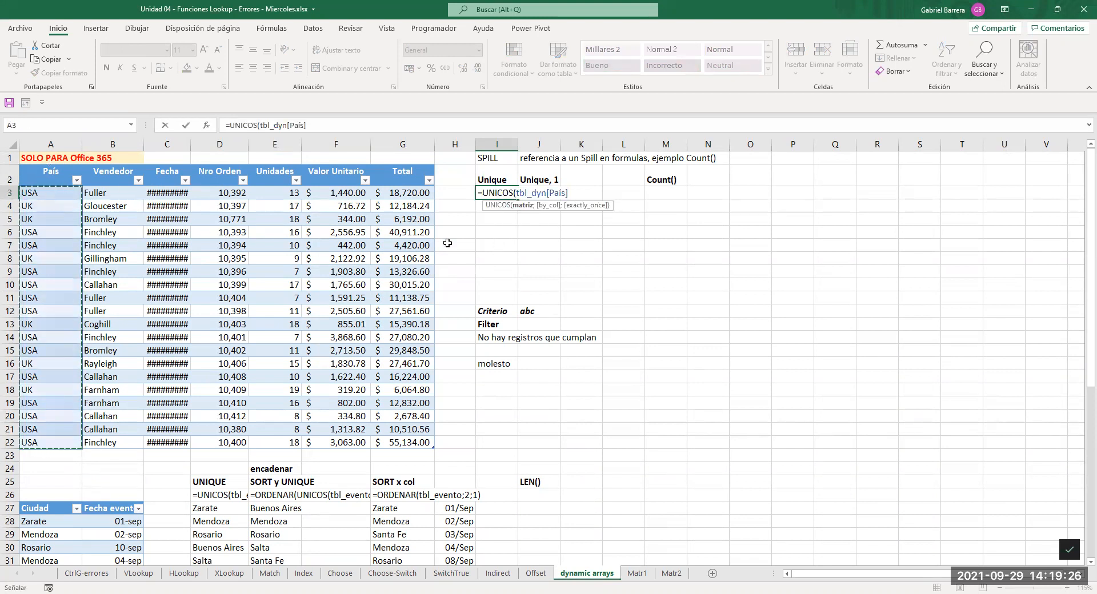
key("Return")
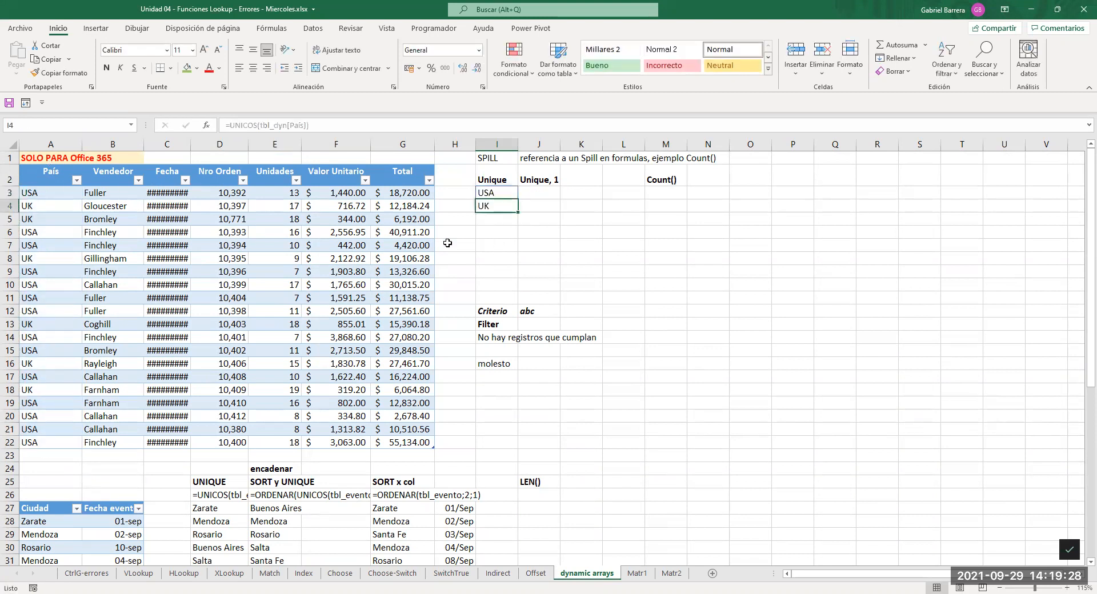
Change the I3 formula to =UNICOS(tbl_dyn[Vendedor]) so it lists the distinct sellers, and check where the spilled list ends.
key("Up")
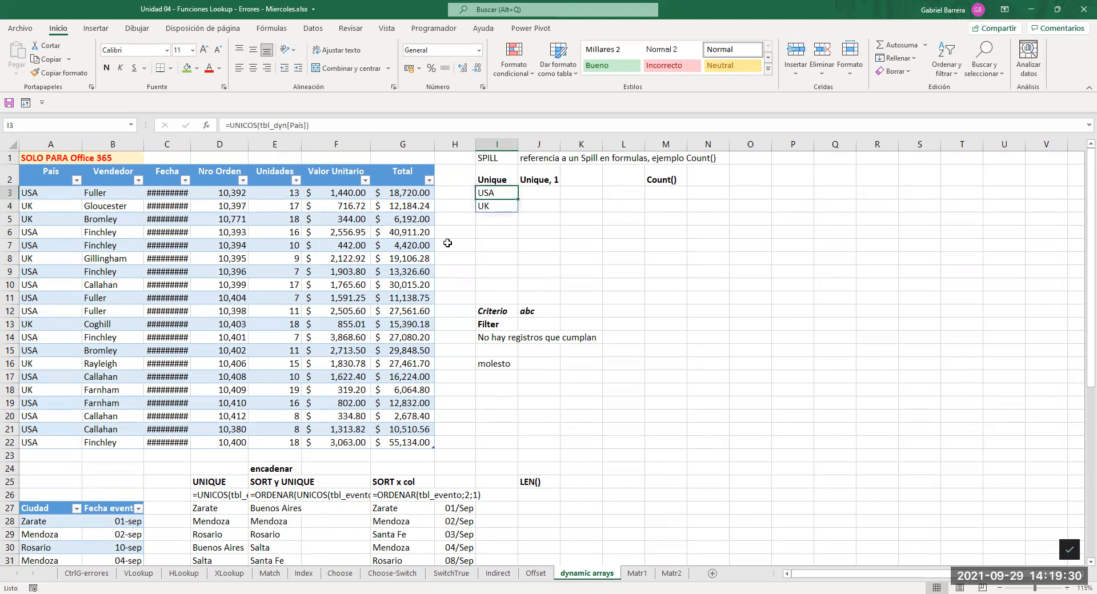
key("F2")
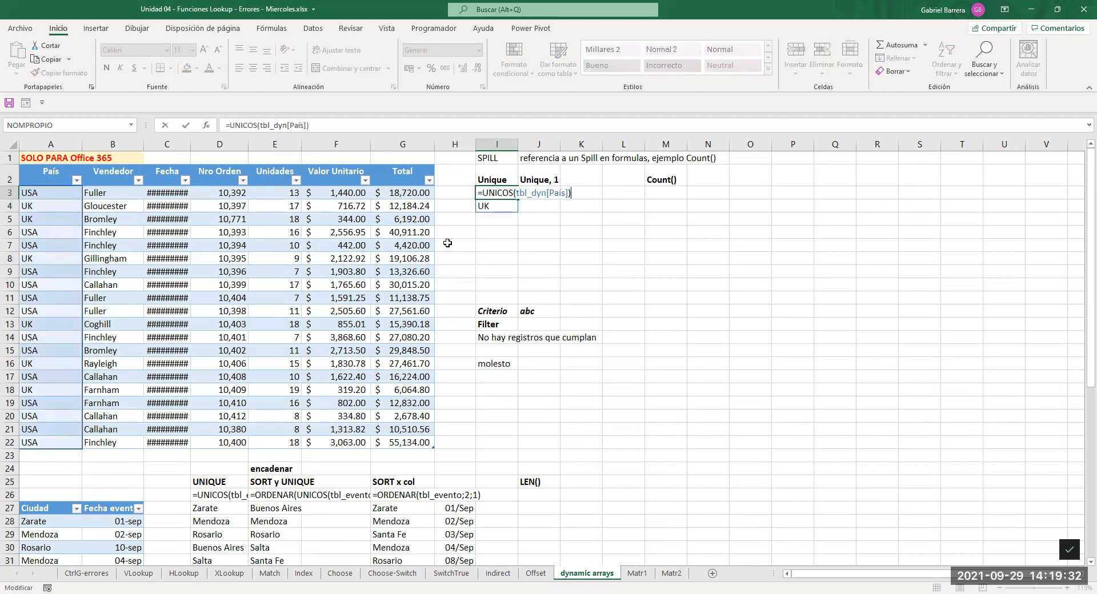
key("BackSpace")
key("BackSpace")
key("BackSpace")
key("BackSpace")
key("BackSpace")
key("BackSpace")
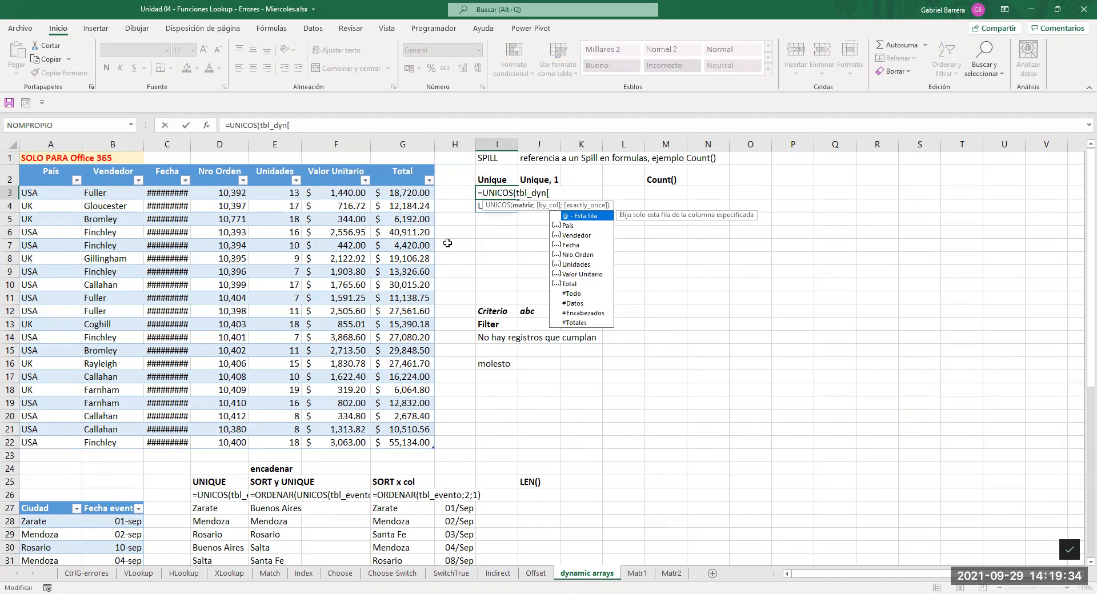
type("Vendedor}")
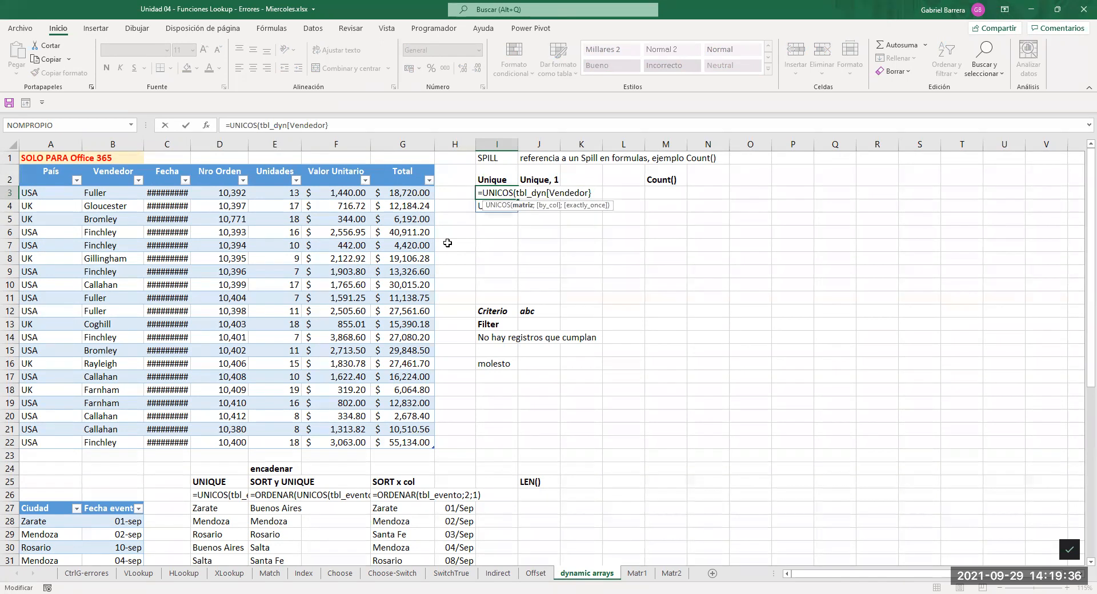
key("BackSpace")
key("Return")
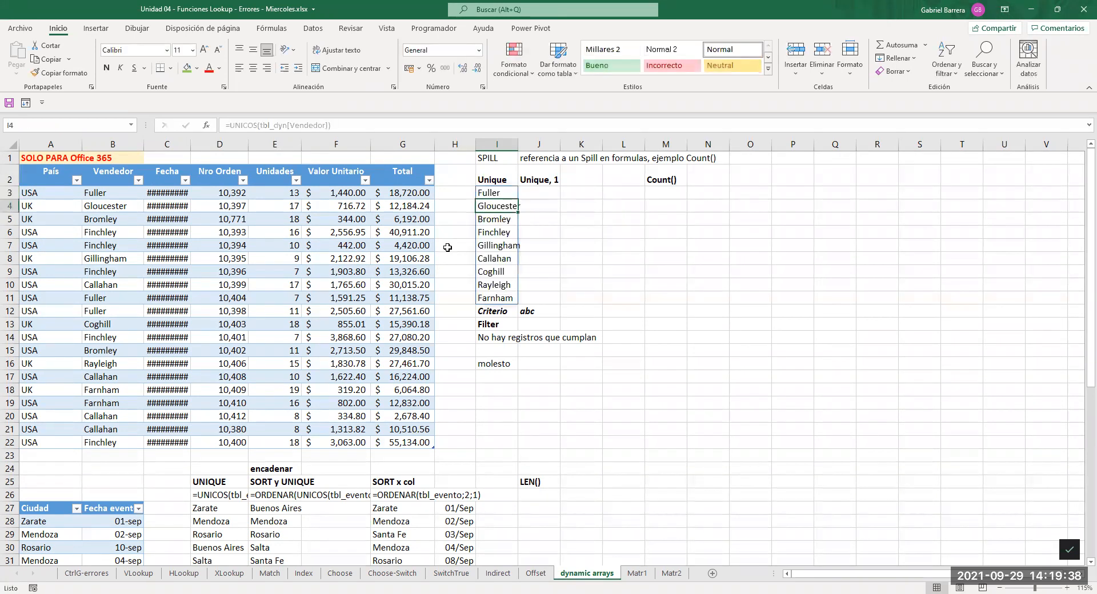
left_click(494, 298)
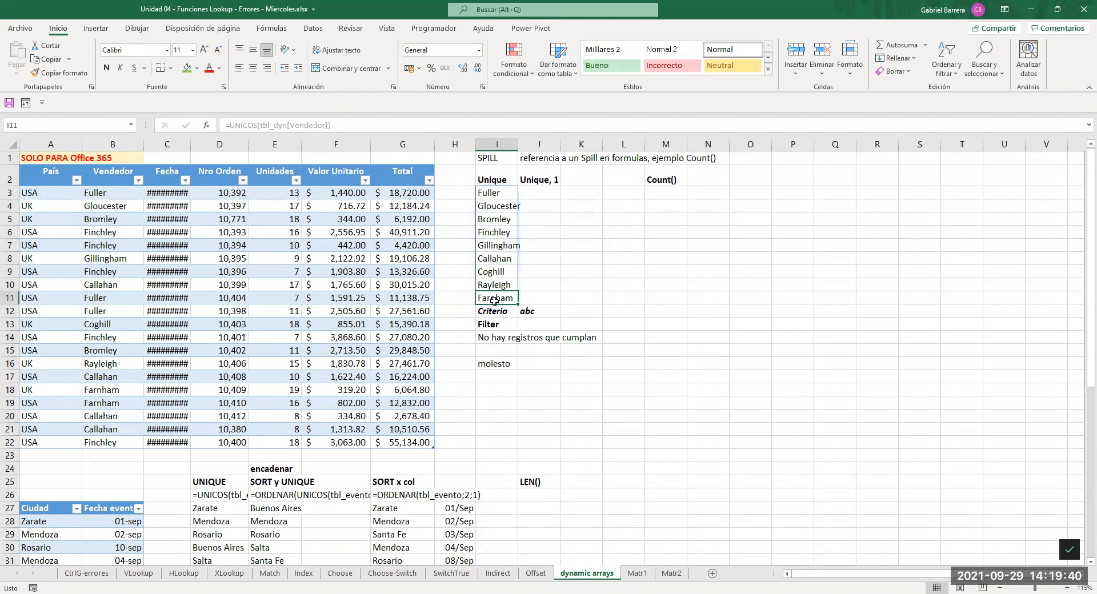
Enter =UNICOS(tbl_dyn[Vendedor];FALSO;VERDADERO) in J3 to list only the sellers that appear exactly once.
left_click(545, 192)
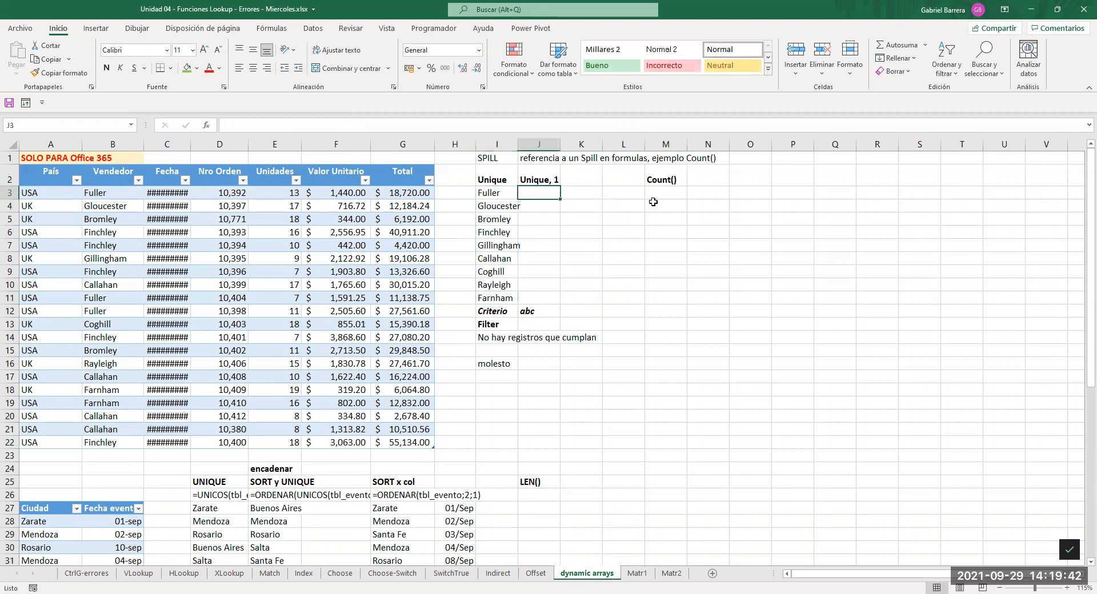
type("=unic")
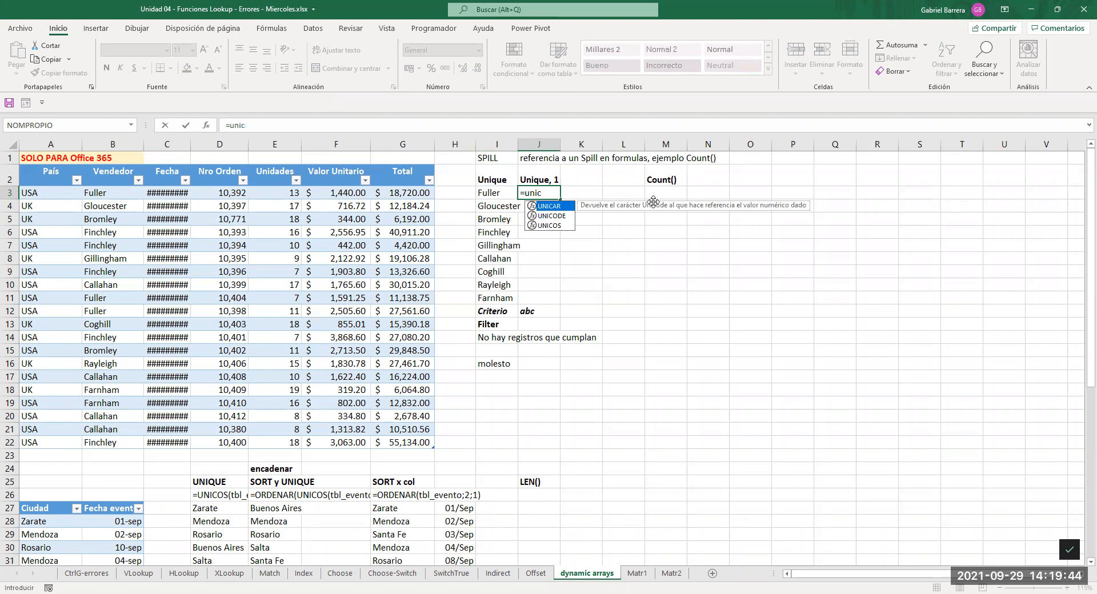
key("Down")
key("Down")
key("Tab")
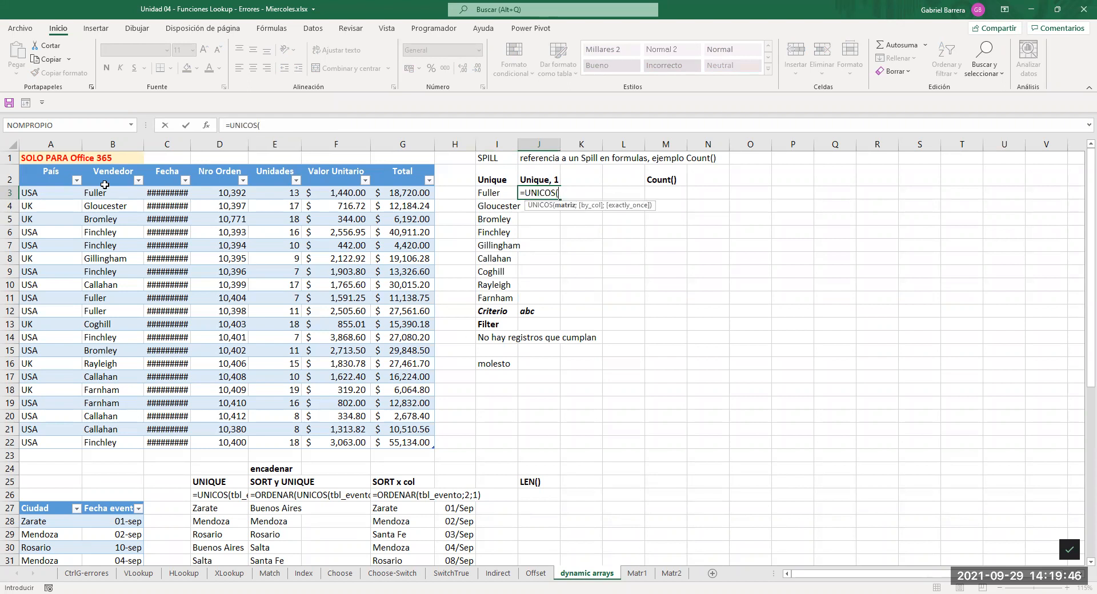
left_click(105, 165)
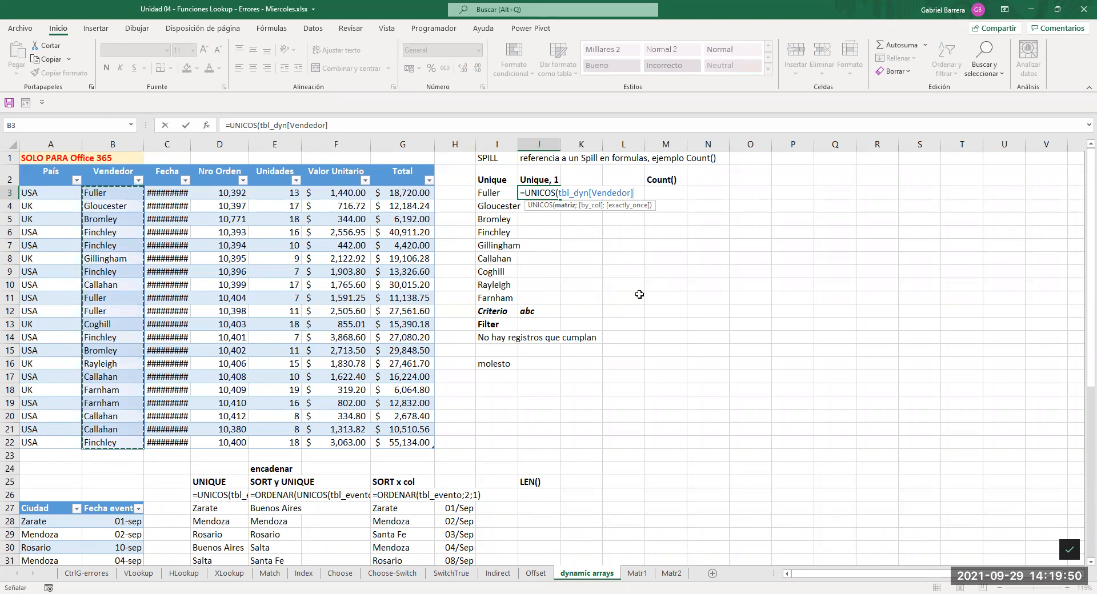
type(";")
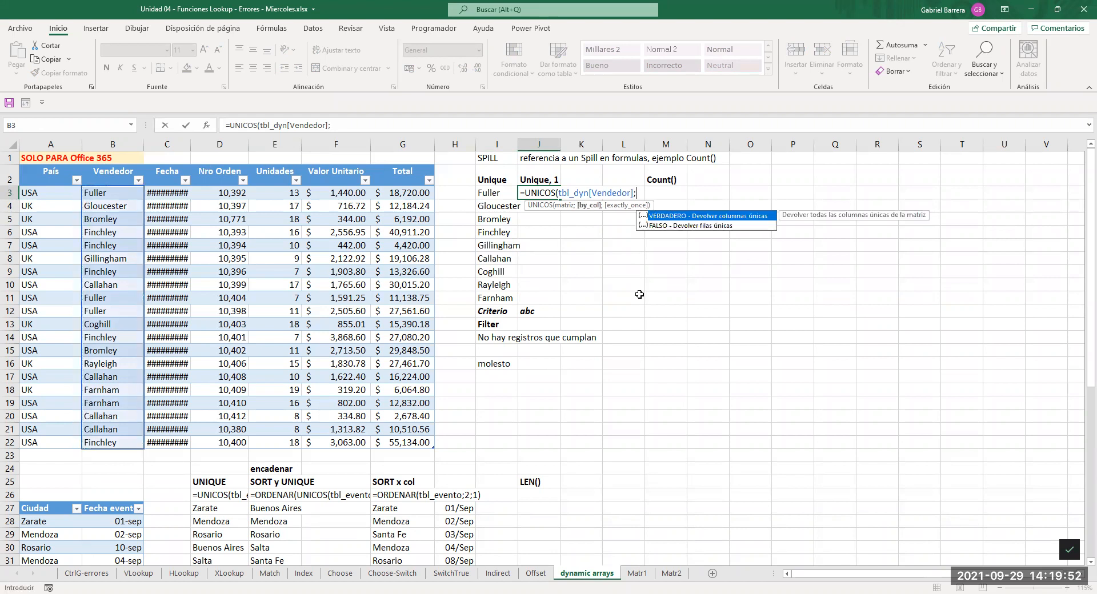
key("Down")
key("Tab")
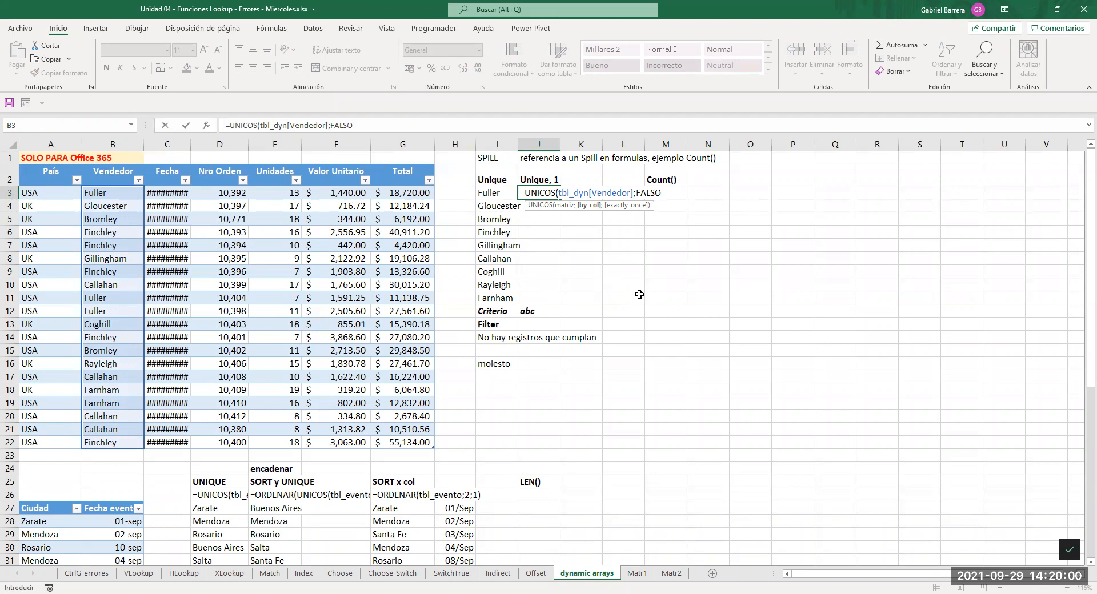
type(";")
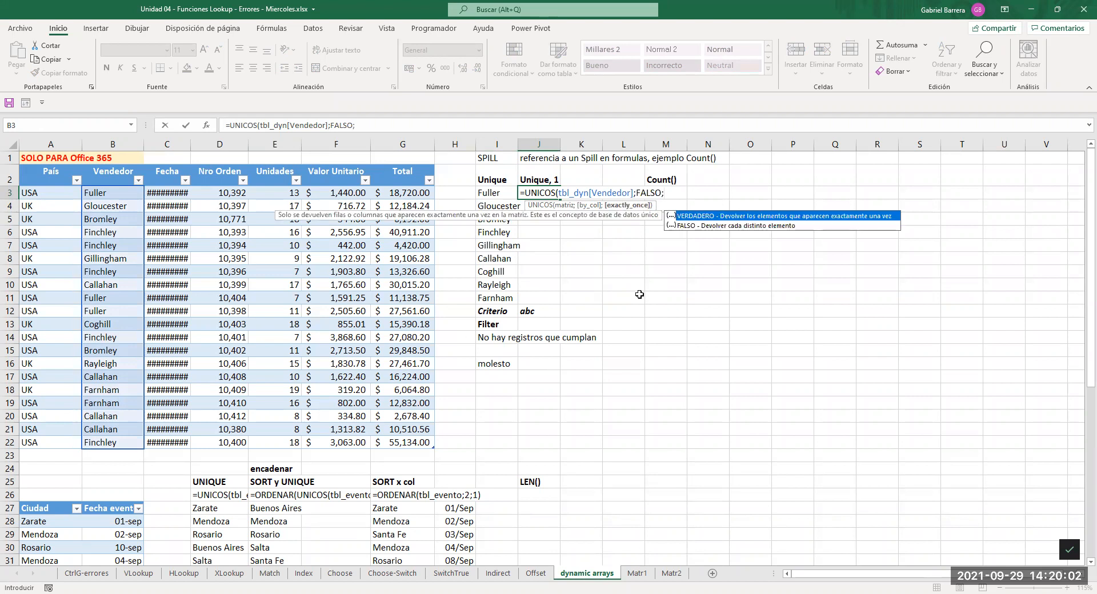
key("Tab")
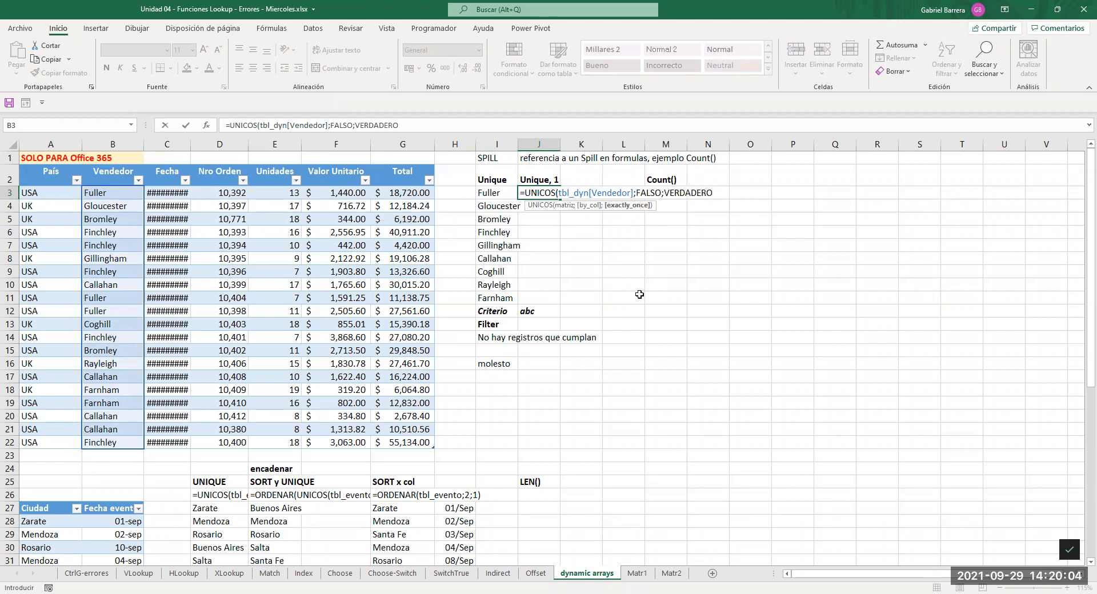
key("Return")
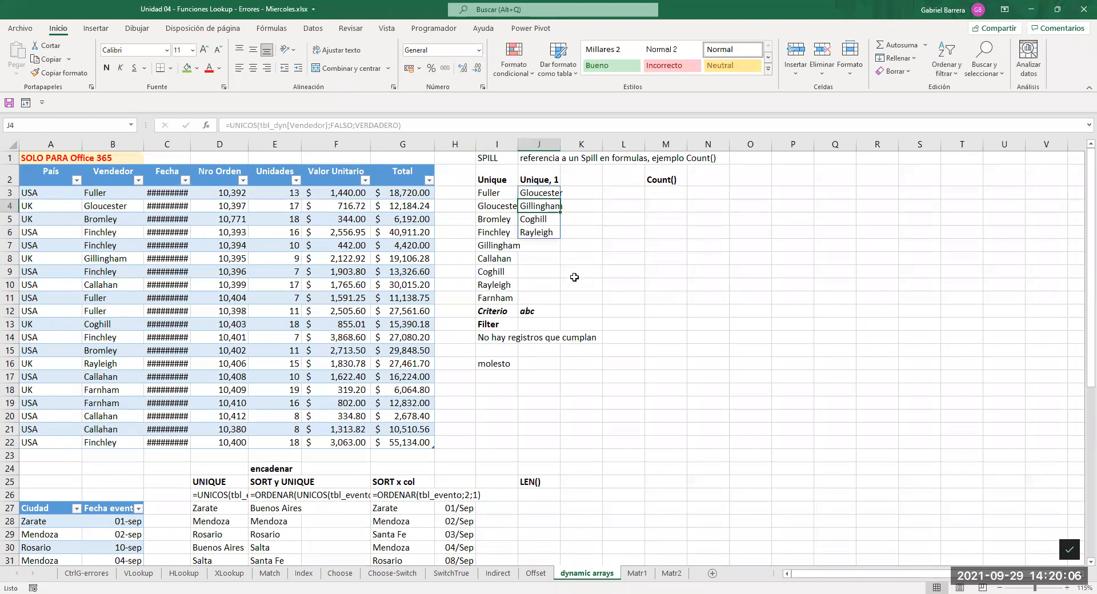
Compare the Vendedor column B3:B22 with the two spilled lists under Unique and Unique, 1.
left_click_drag(104, 193, 124, 443)
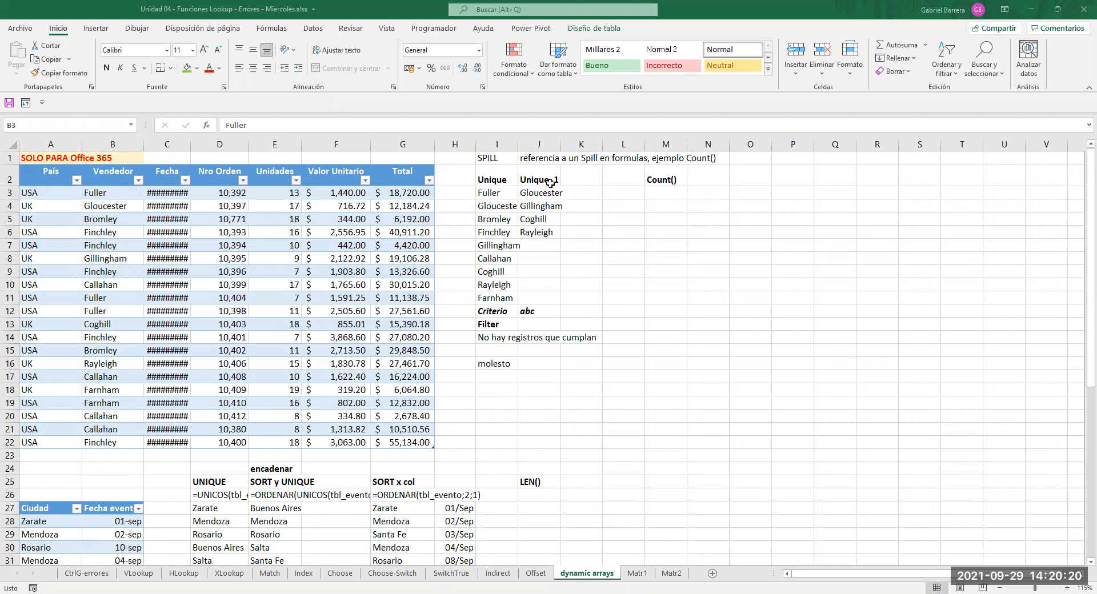
left_click(548, 232)
left_click_drag(119, 194, 118, 438)
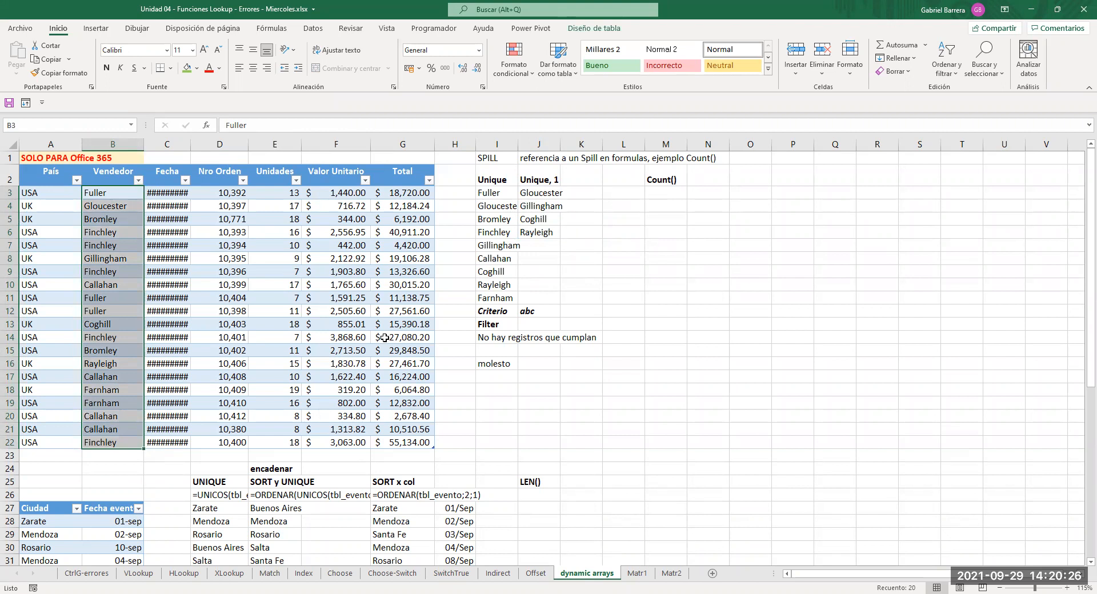
left_click(502, 219)
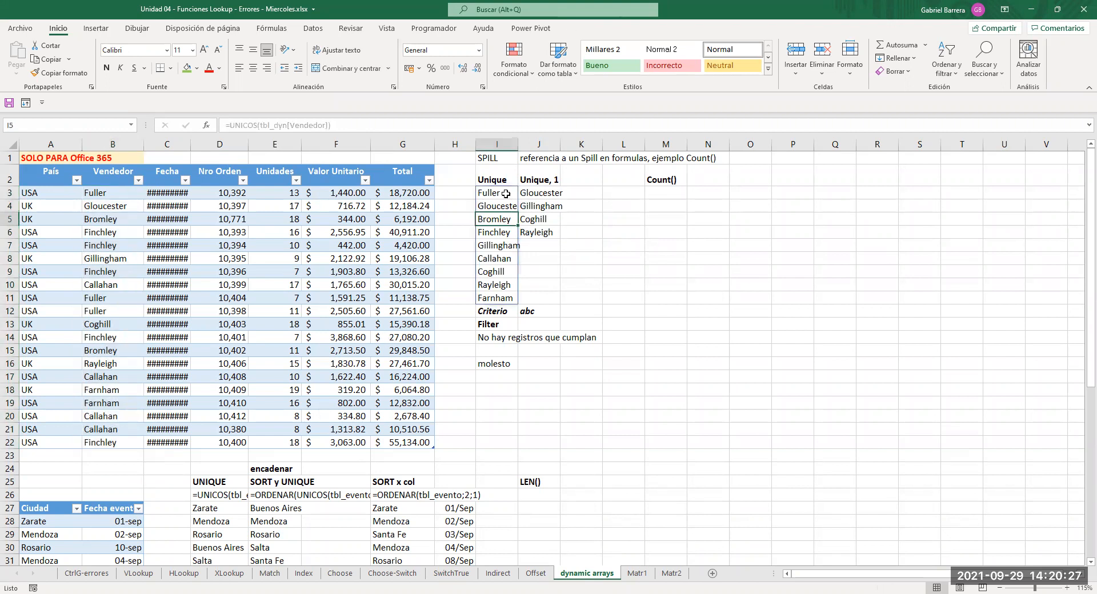
left_click(980, 533)
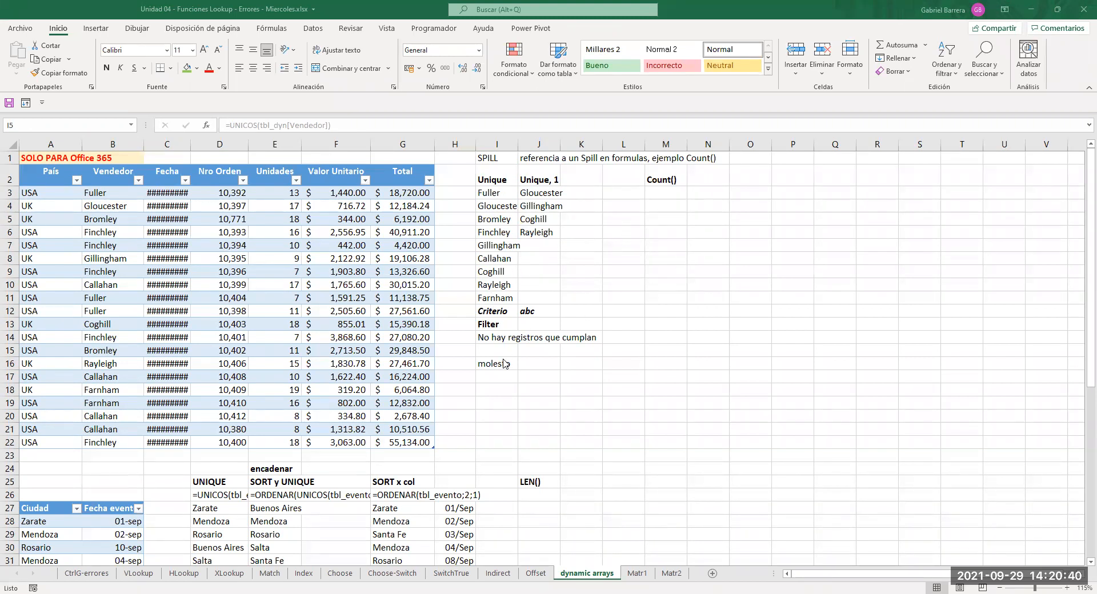
Clear the text molesto from cell I16 below the Filter section and look at the Valor Unitario column's filter options.
left_click(496, 313)
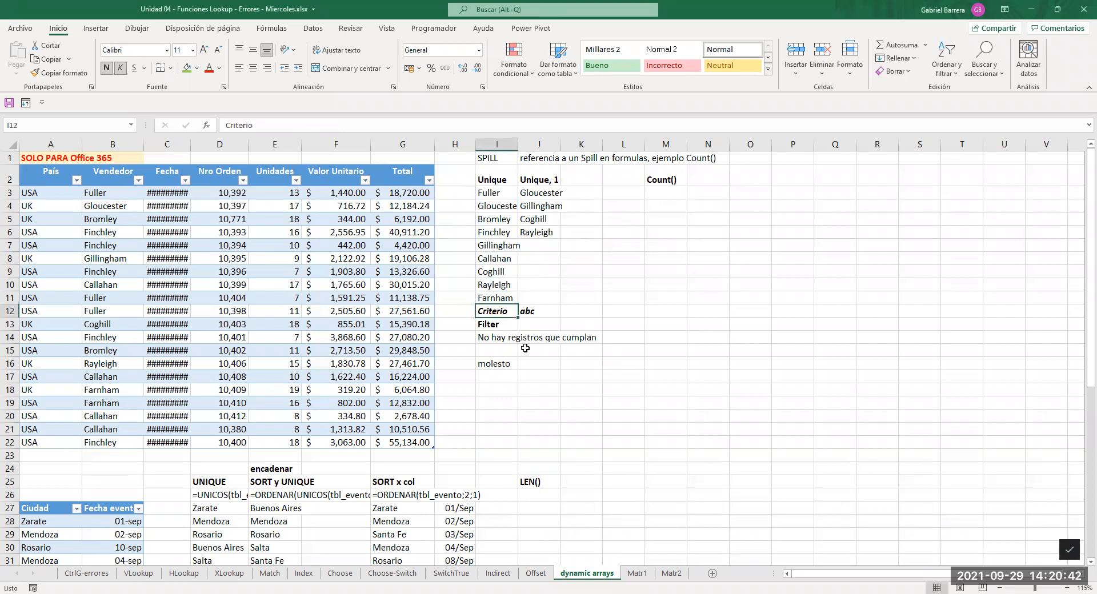
left_click(488, 366)
key("Delete")
left_click(500, 324)
left_click(504, 366)
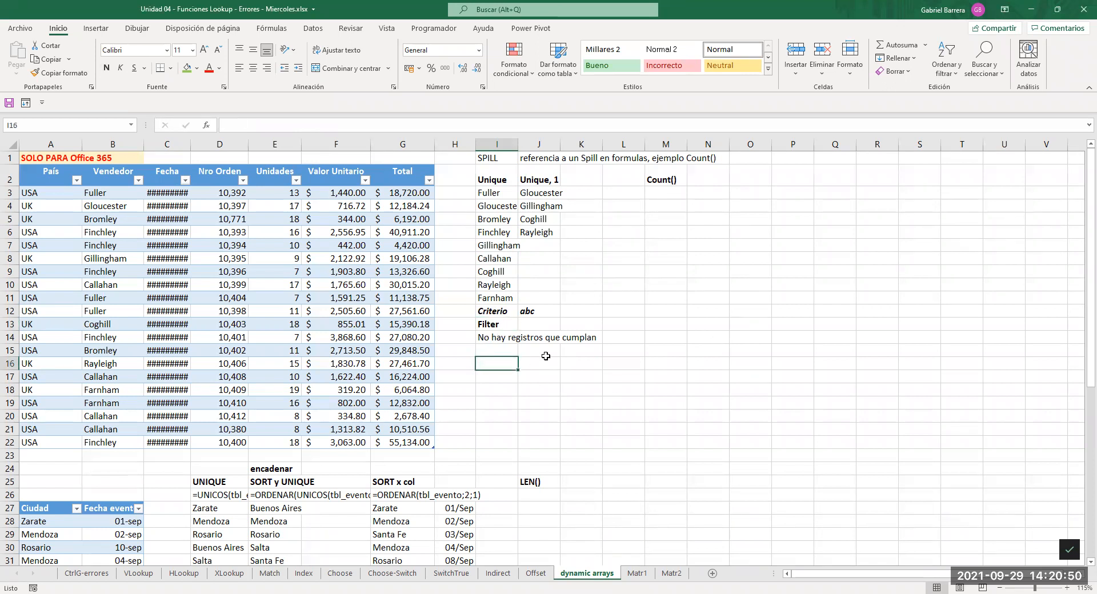
left_click(365, 180)
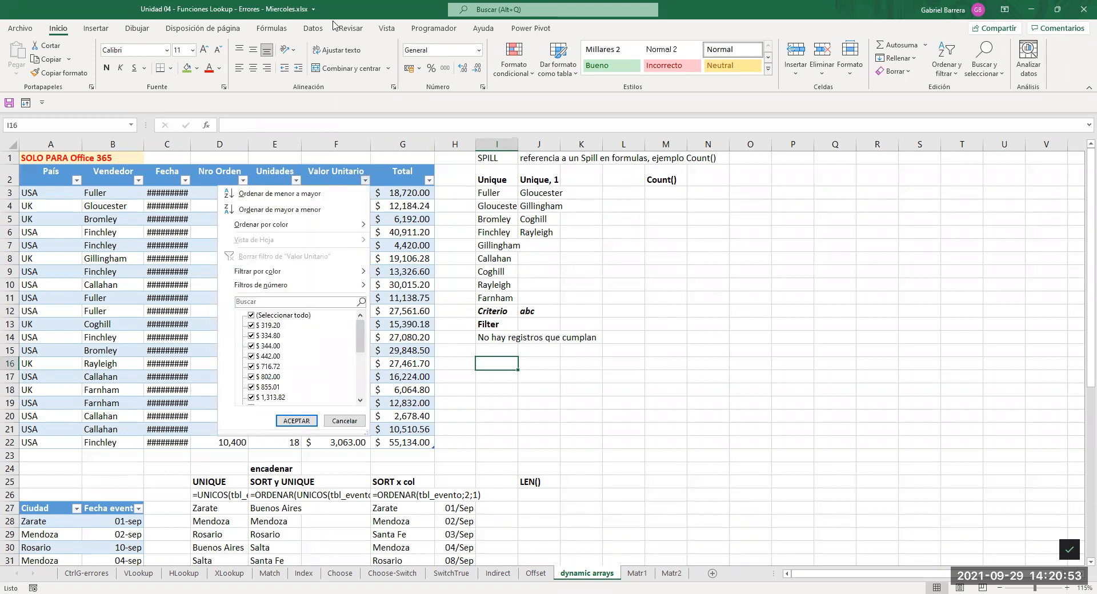
left_click(500, 364)
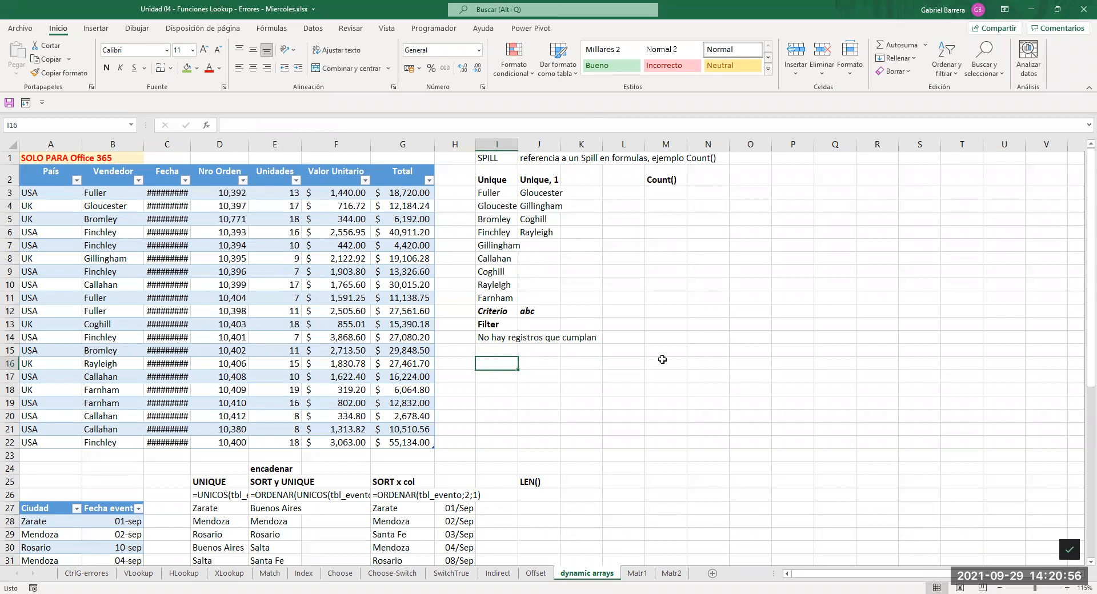
left_click(665, 337)
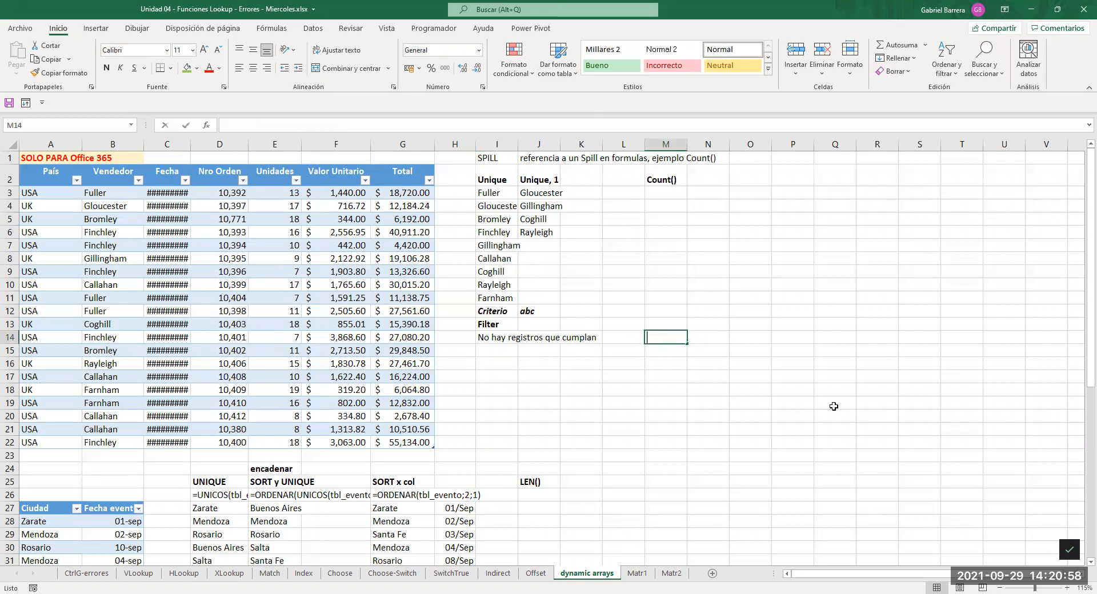
type("=filt")
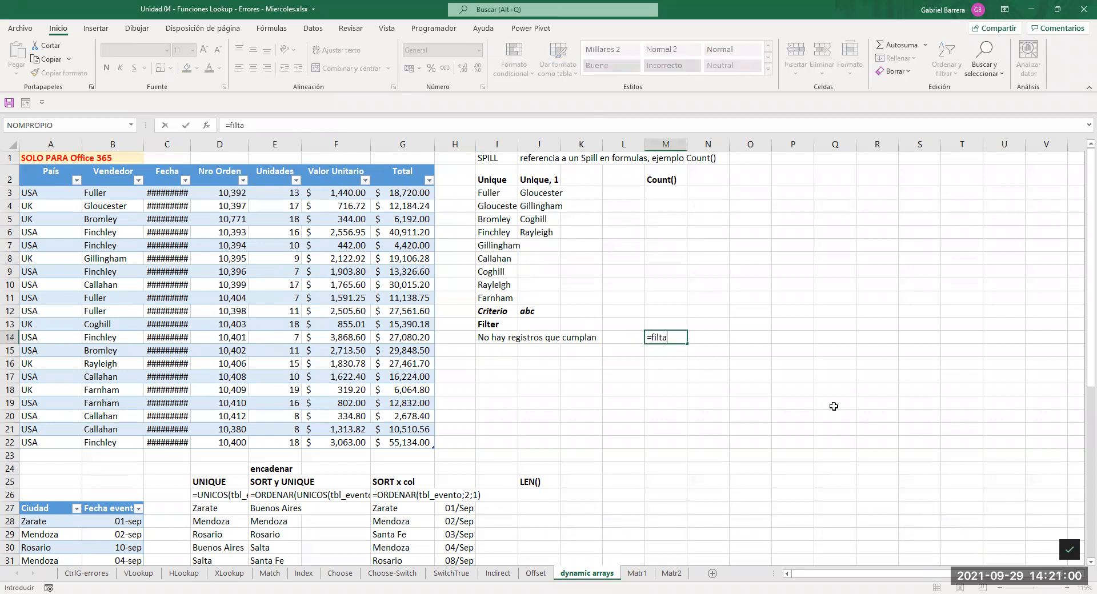
key("Tab")
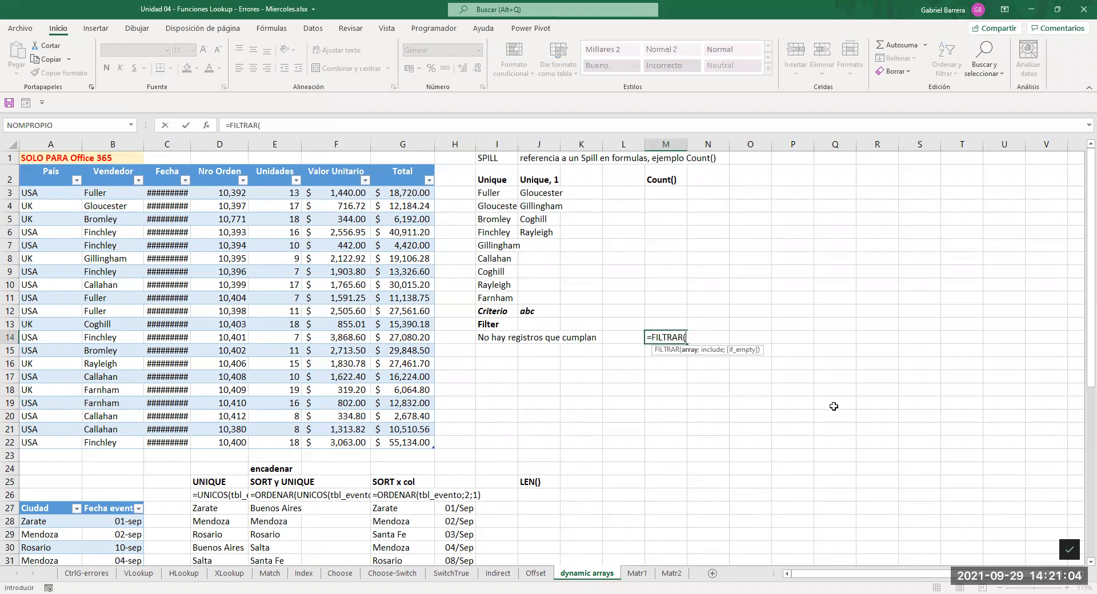
left_click(31, 169)
left_click(31, 170)
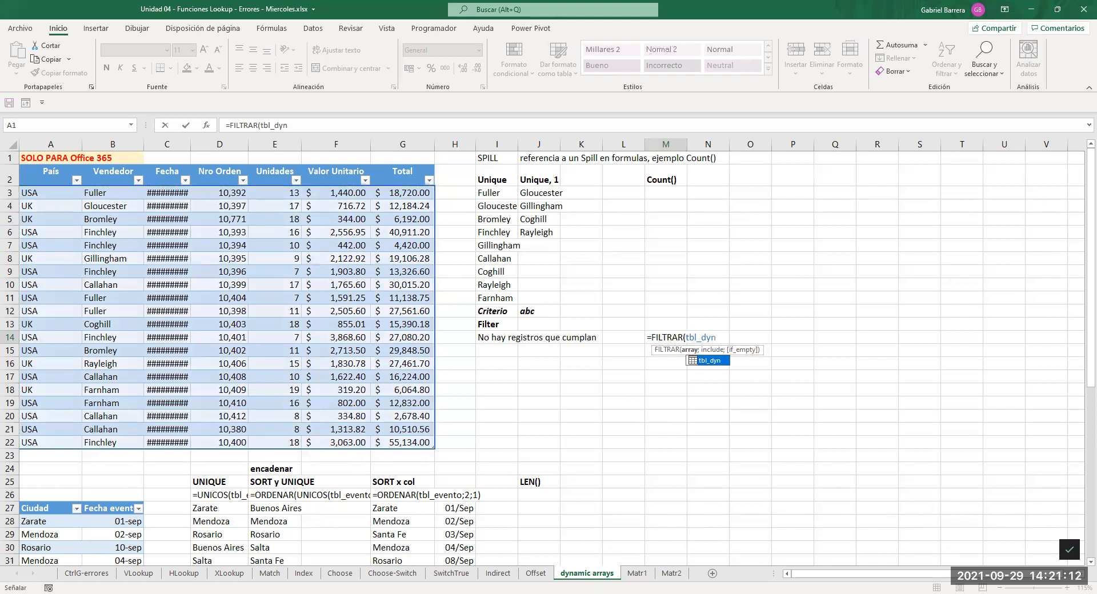
left_click(496, 350)
key("Escape")
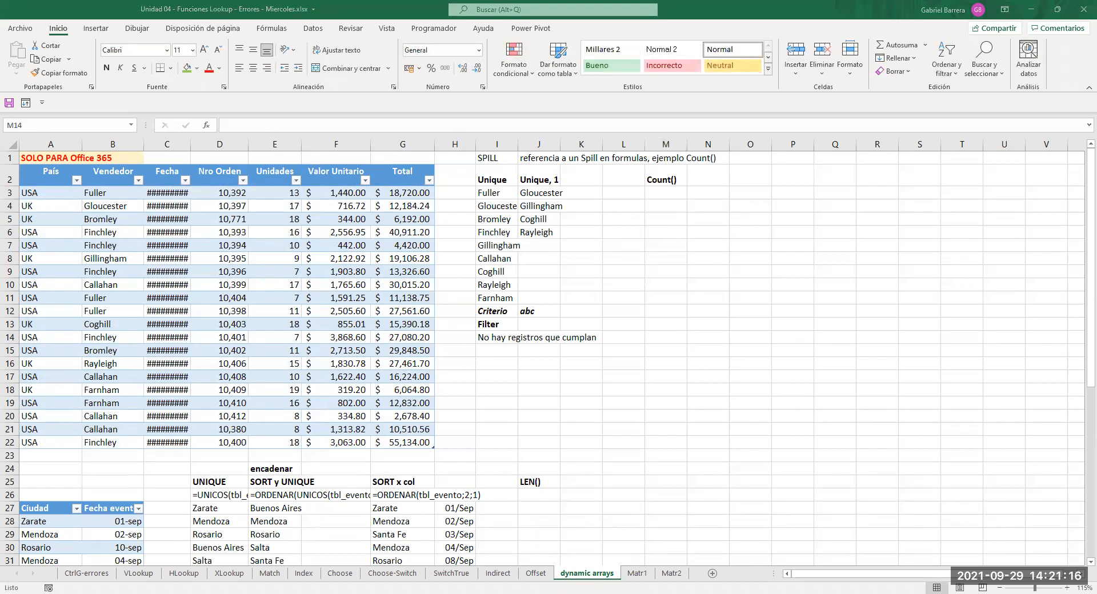
Enter =FILTRAR(tbl_dyn;tbl_dyn[País]=J12) in M14 to filter the sales table by the country criterion.
left_click(667, 341)
type("=")
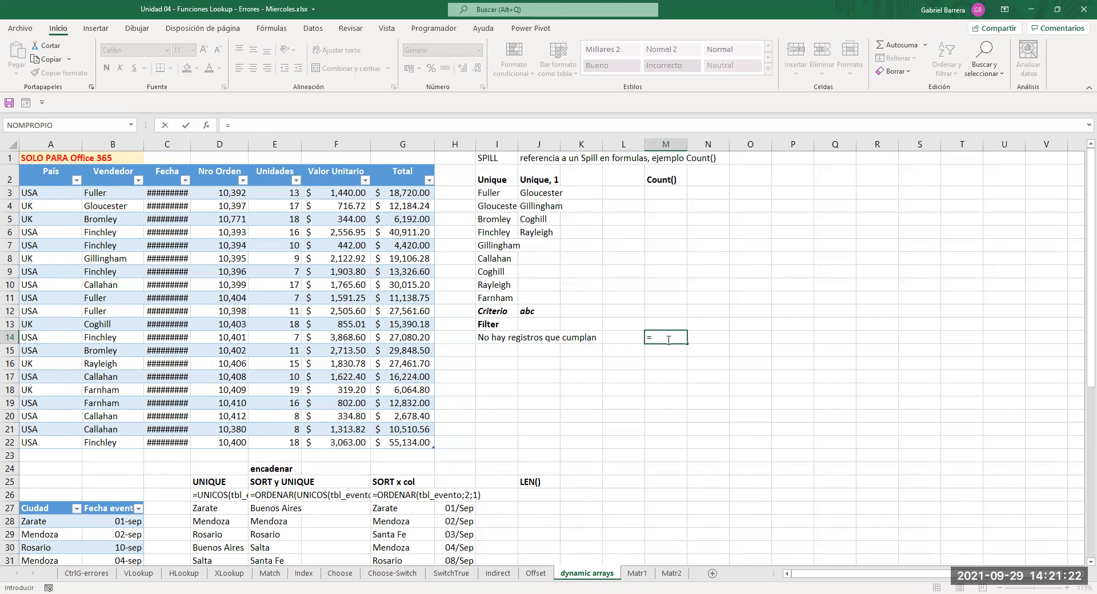
type("FILTRAR(tbl_dyn")
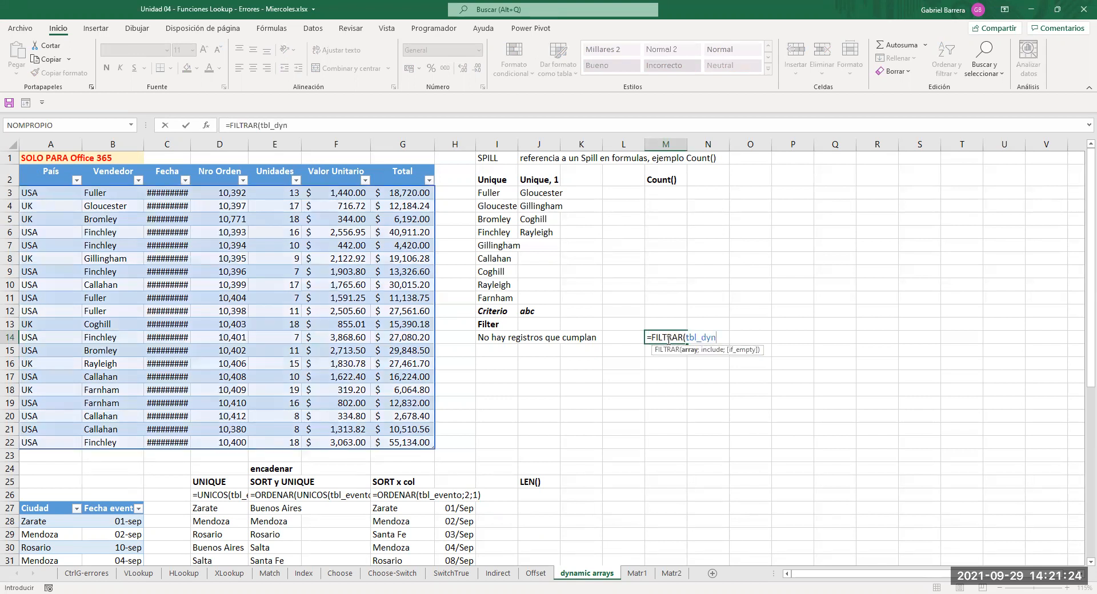
type(";")
left_click(50, 166)
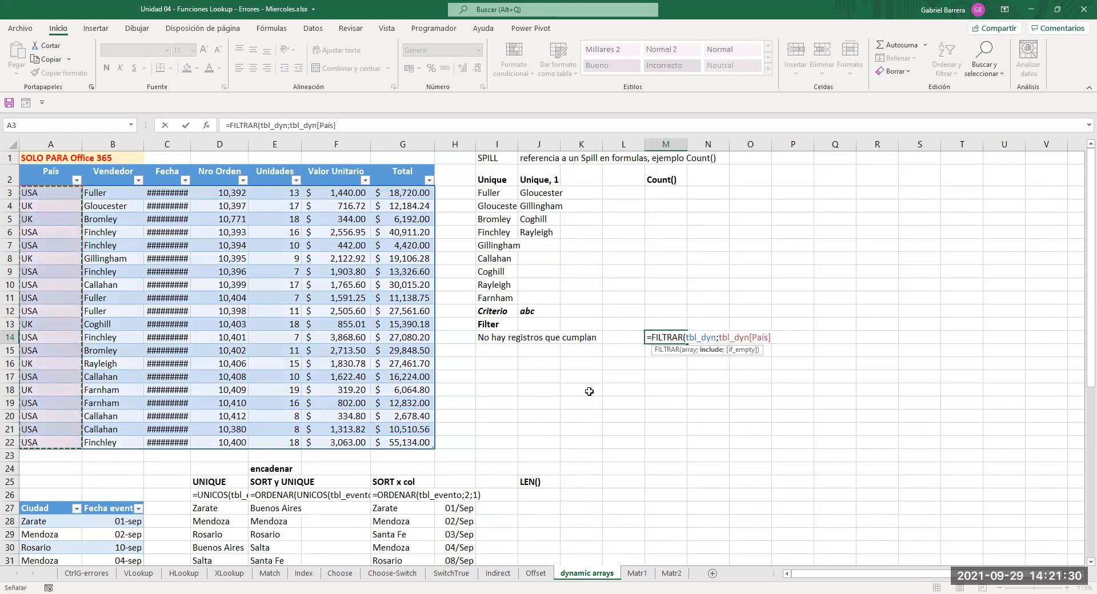
type("=")
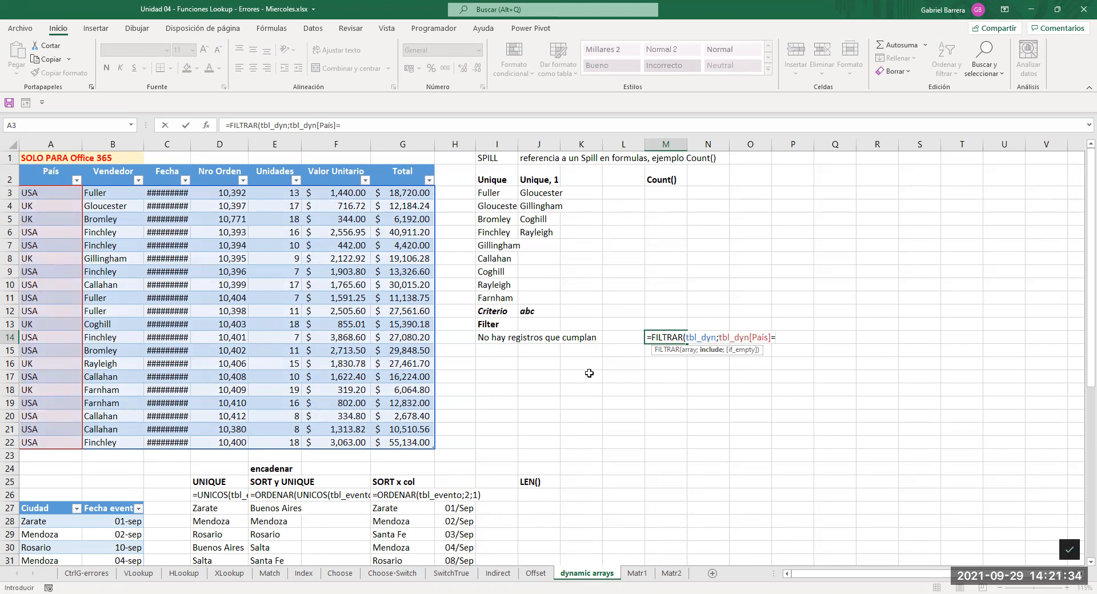
left_click(530, 308)
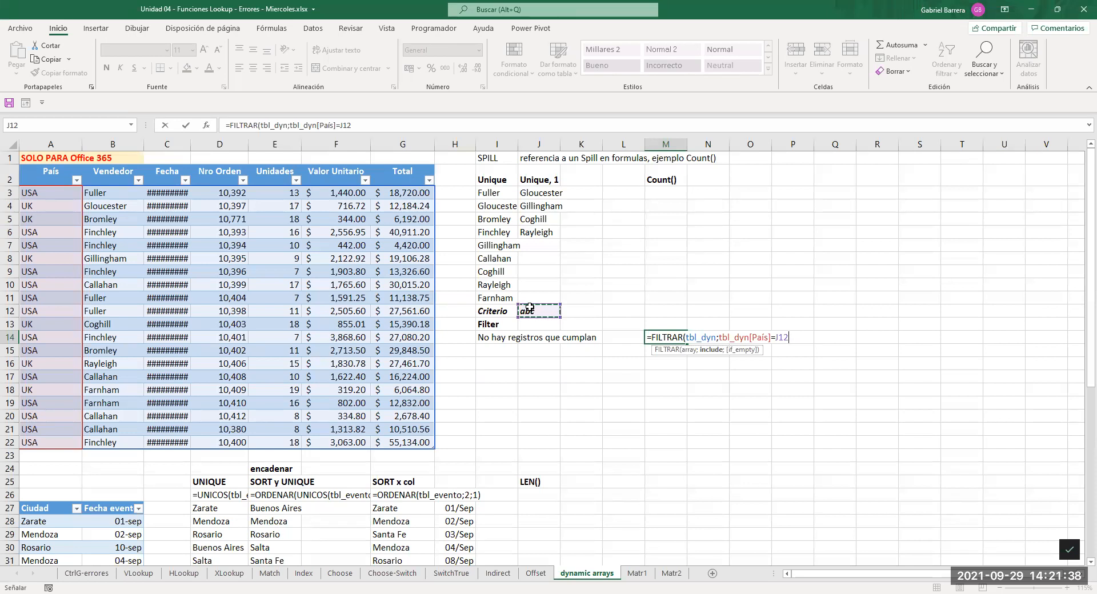
key("Return")
Set the criterion in J12 to UK.
key("Up")
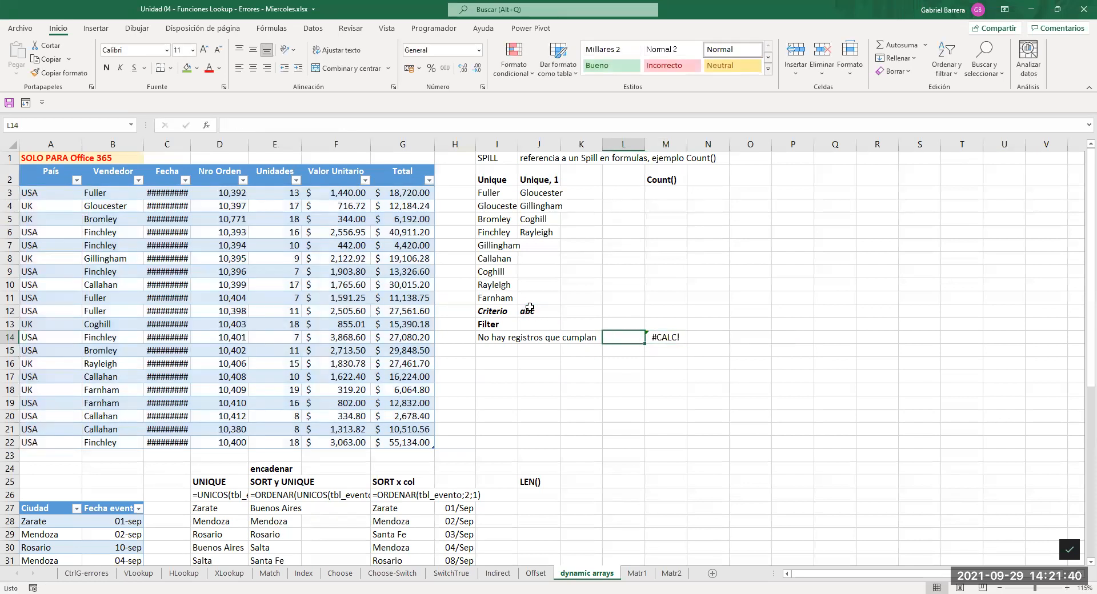
key("Left")
key("Left")
key("Left")
key("Up")
key("Up")
type("UK")
key("Return")
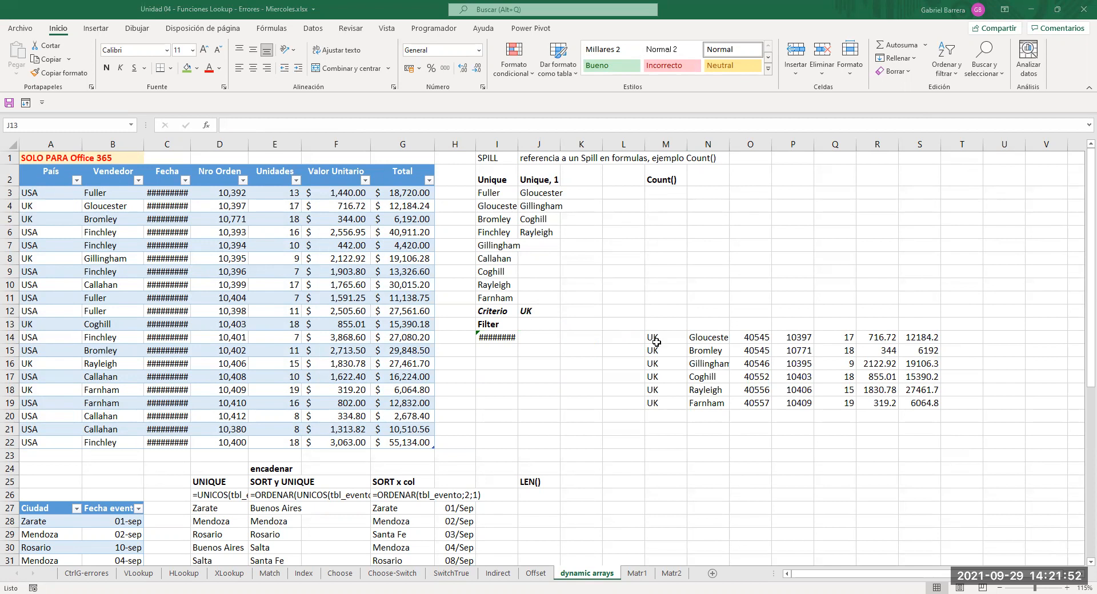
Show the filter formula as text in M12 with =FORMULATEXTO(M14).
left_click(669, 311)
type("=")
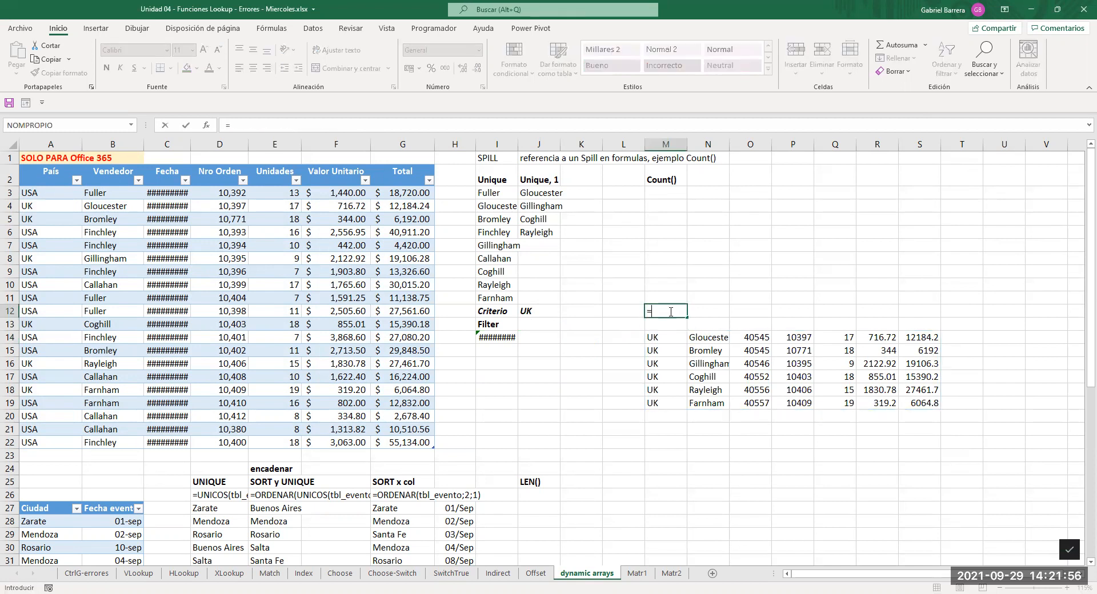
type("FORMULATEXTO(")
key("Down")
key("Down")
key("Return")
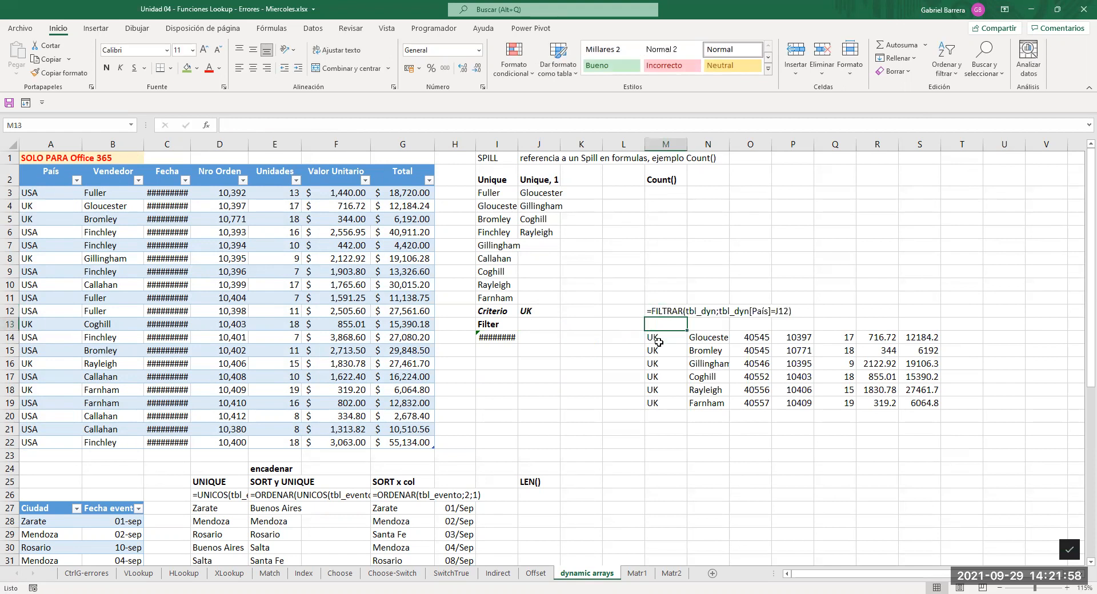
Inspect the formula in M14 and change the criterion in J12 to USA.
left_click(658, 338)
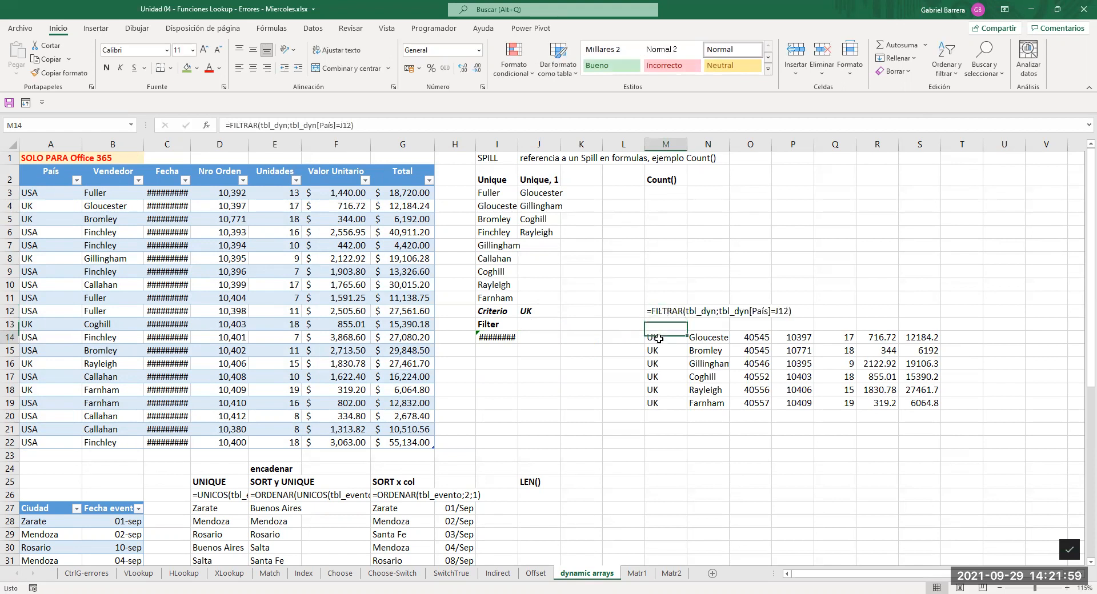
left_click(524, 311)
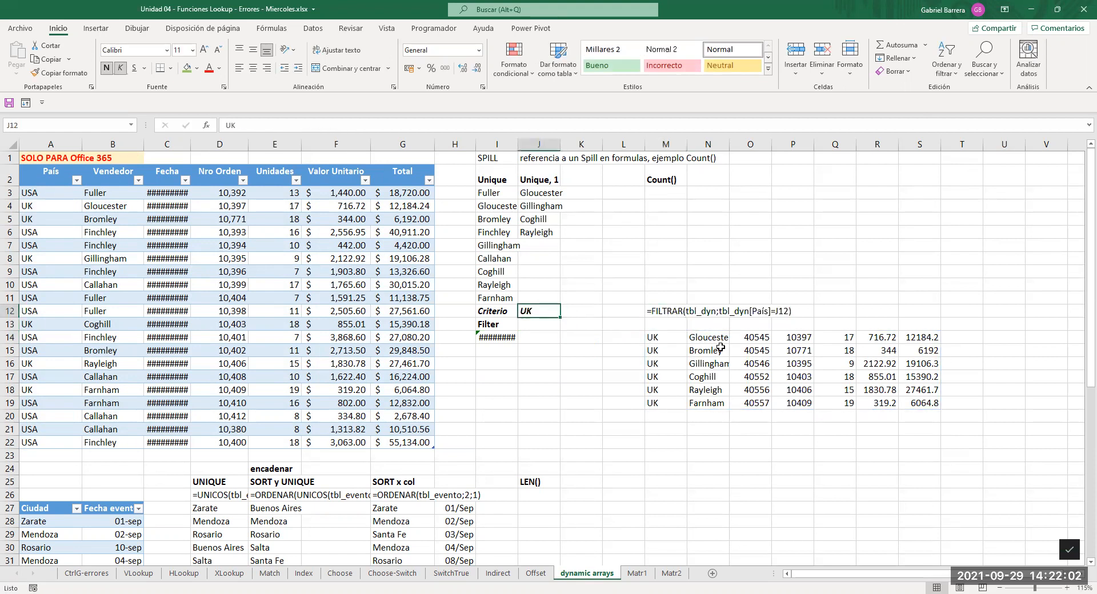
type("USA")
key("Return")
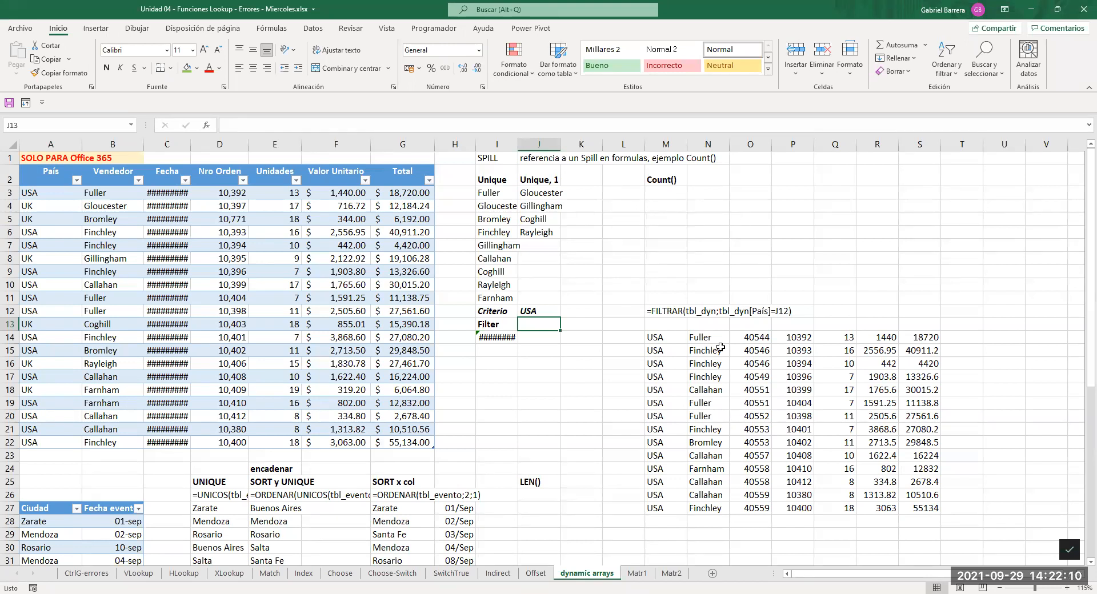
Clear the older FILTRAR formula from I14 below the Filter heading and return to M14.
key("Down")
key("Left")
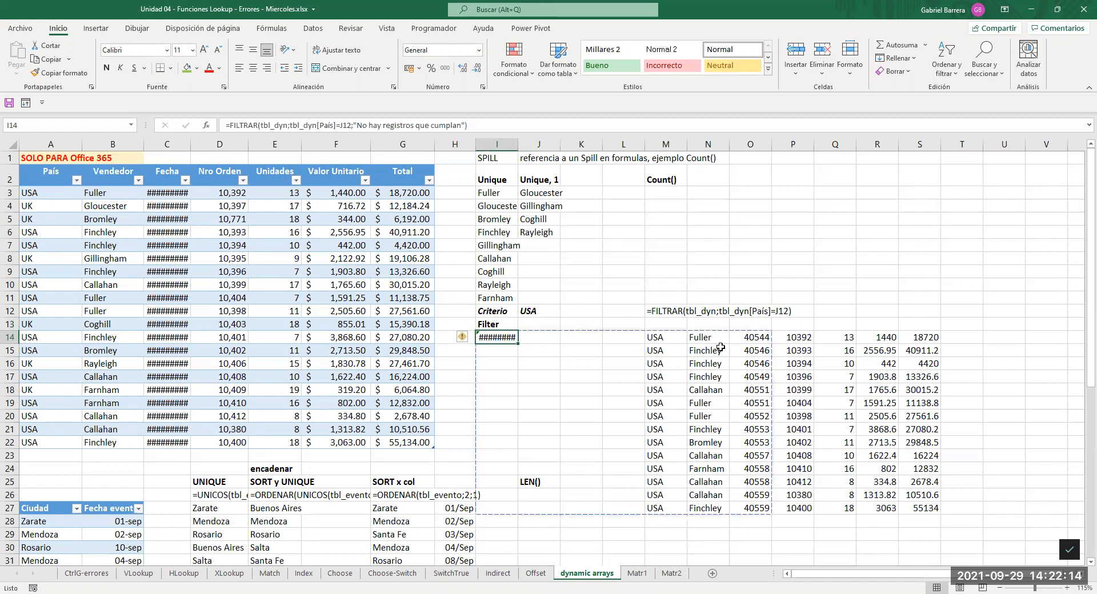
key("Delete")
key("Right")
key("Right")
key("Right")
key("Right")
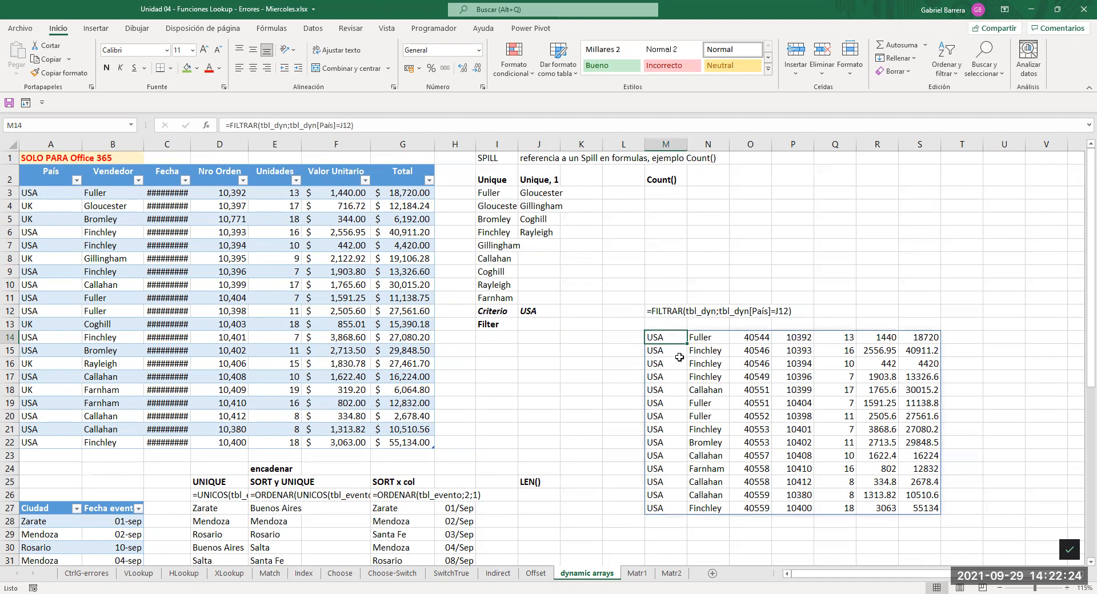
Copy the formula-text cell M12 to M30 and inspect the pasted formula's reference.
left_click(662, 314)
key("ctrl+c")
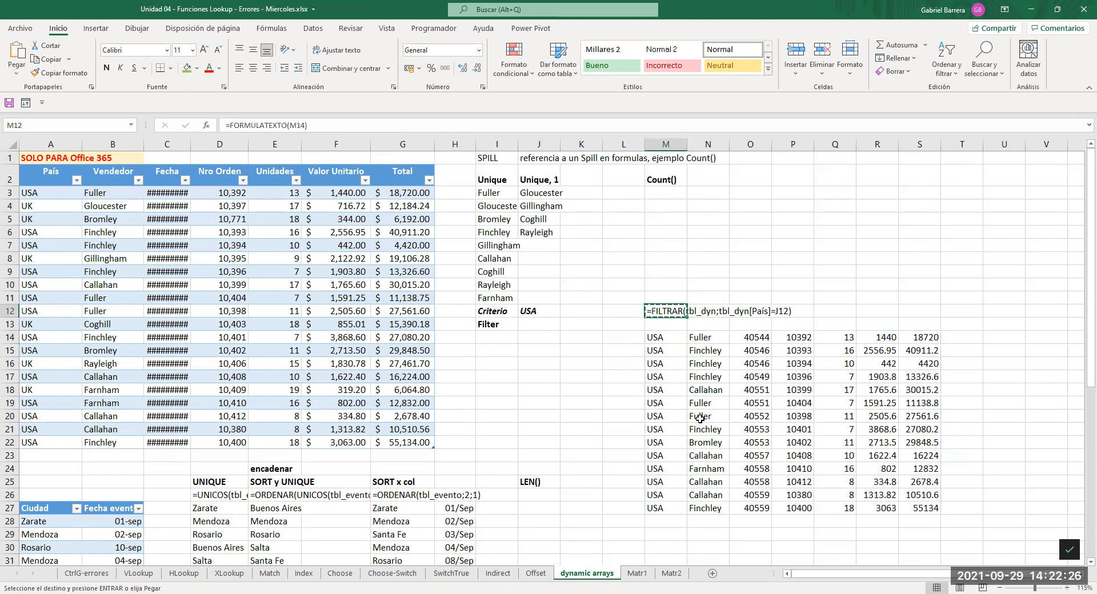
scroll(694, 434, "down", 1)
left_click(666, 500)
key("ctrl+v")
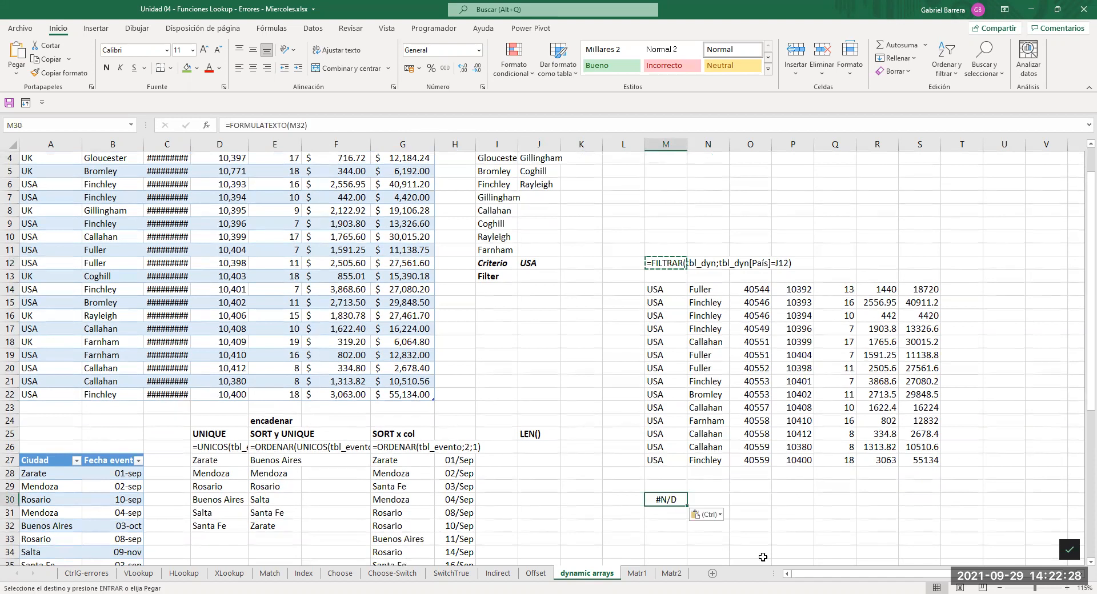
key("F2")
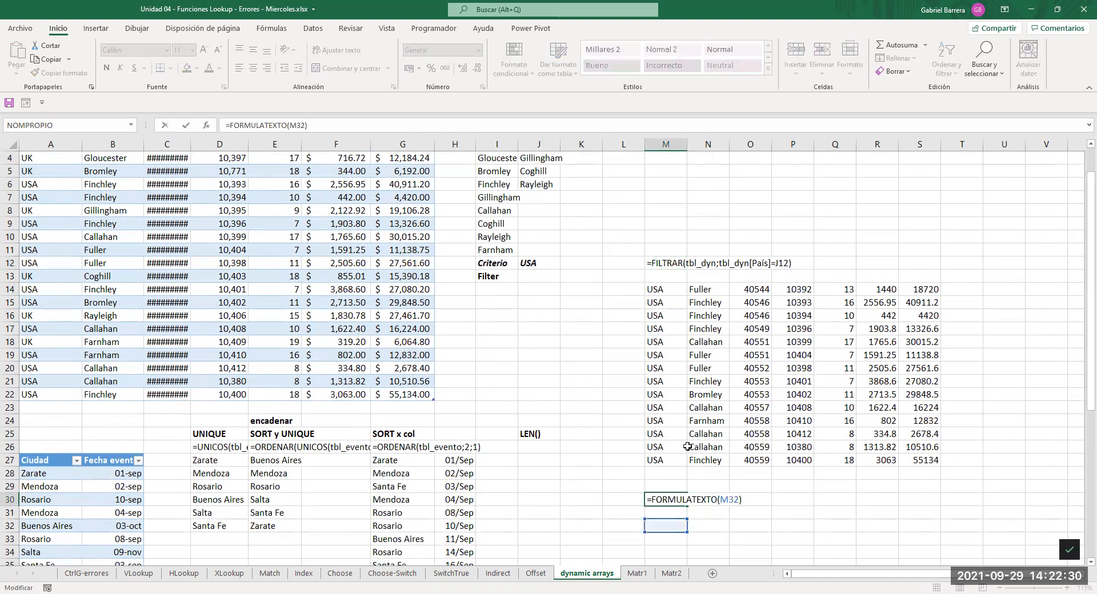
key("Return")
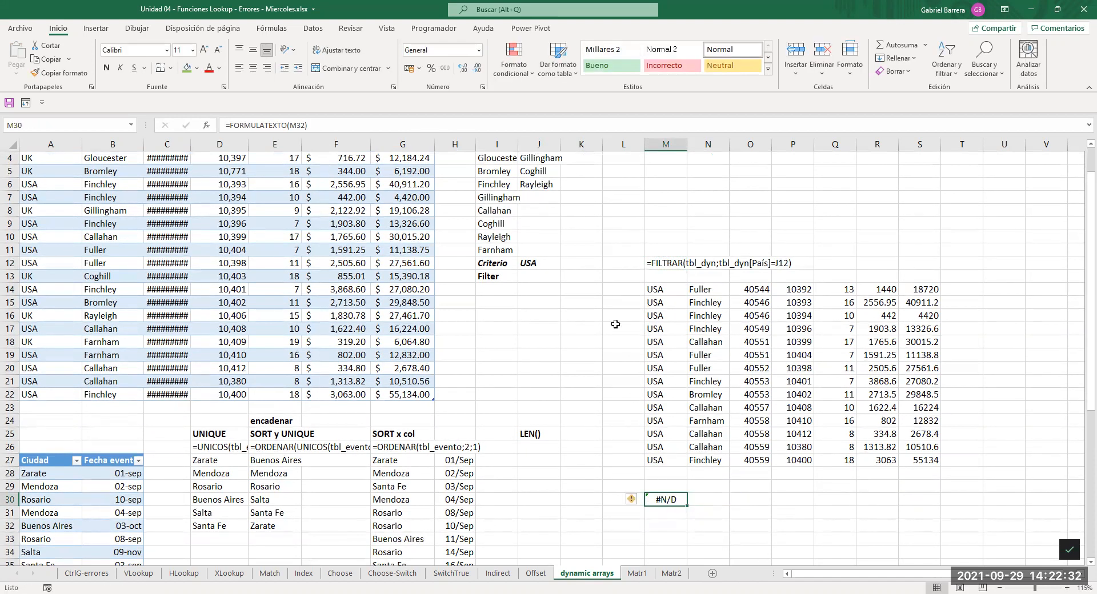
Copy the FILTRAR formula from M14 to M30, point its criterion back to J12, and review the spilled rows.
left_click(652, 292)
double_click(666, 501)
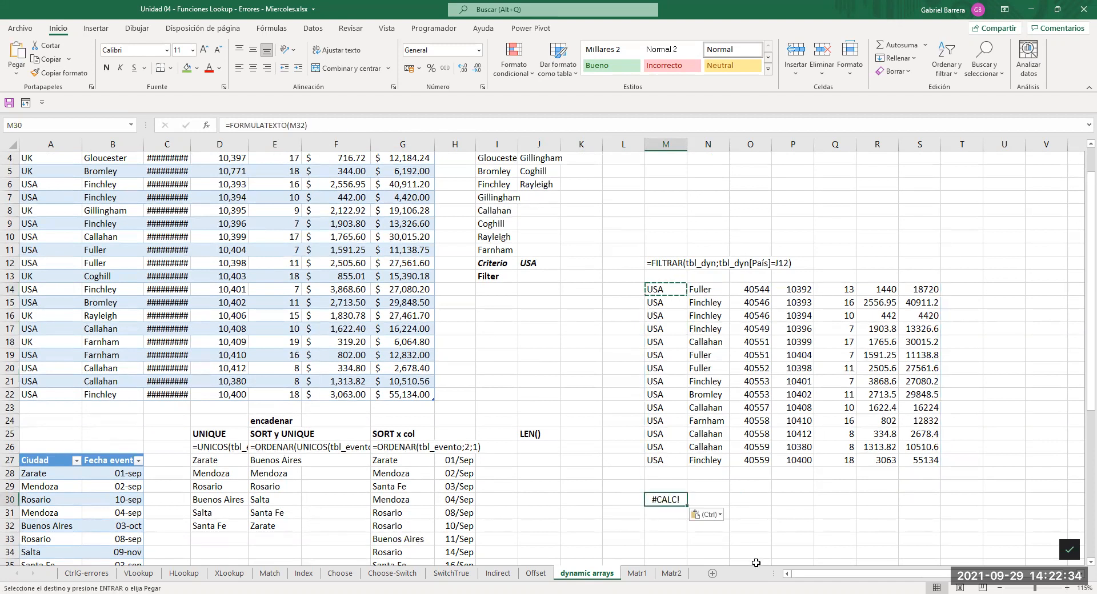
left_click_drag(535, 466, 542, 272)
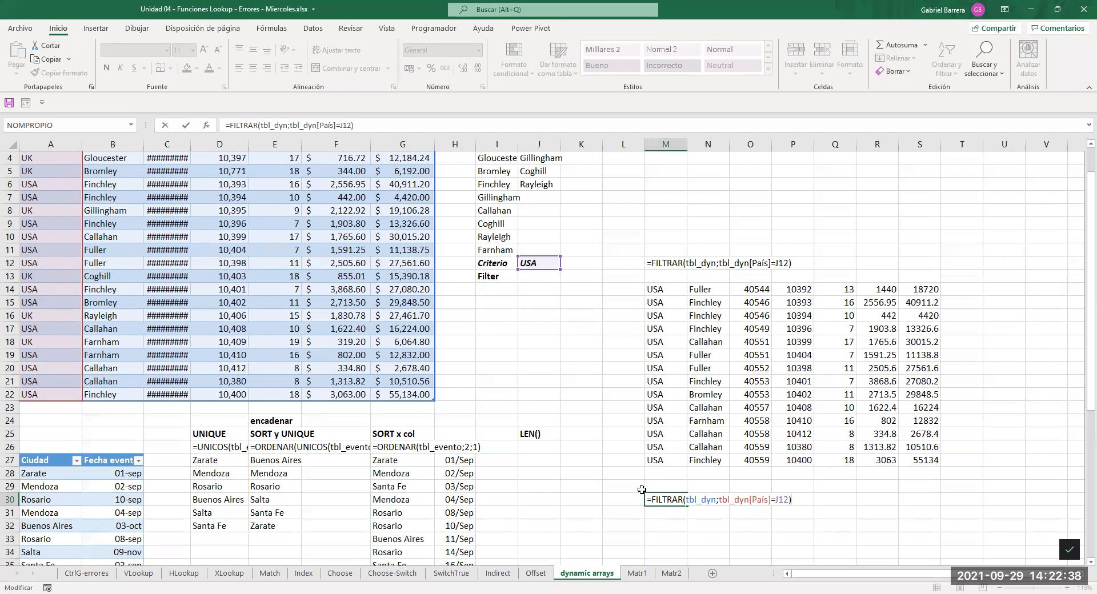
key("ctrl+Return")
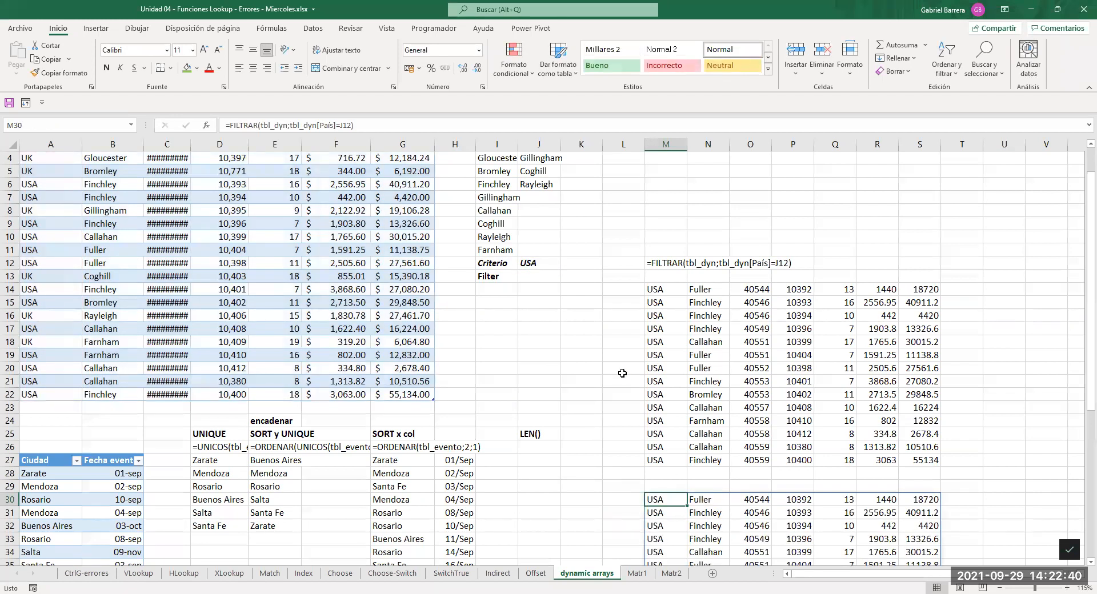
scroll(581, 432, "down", 2)
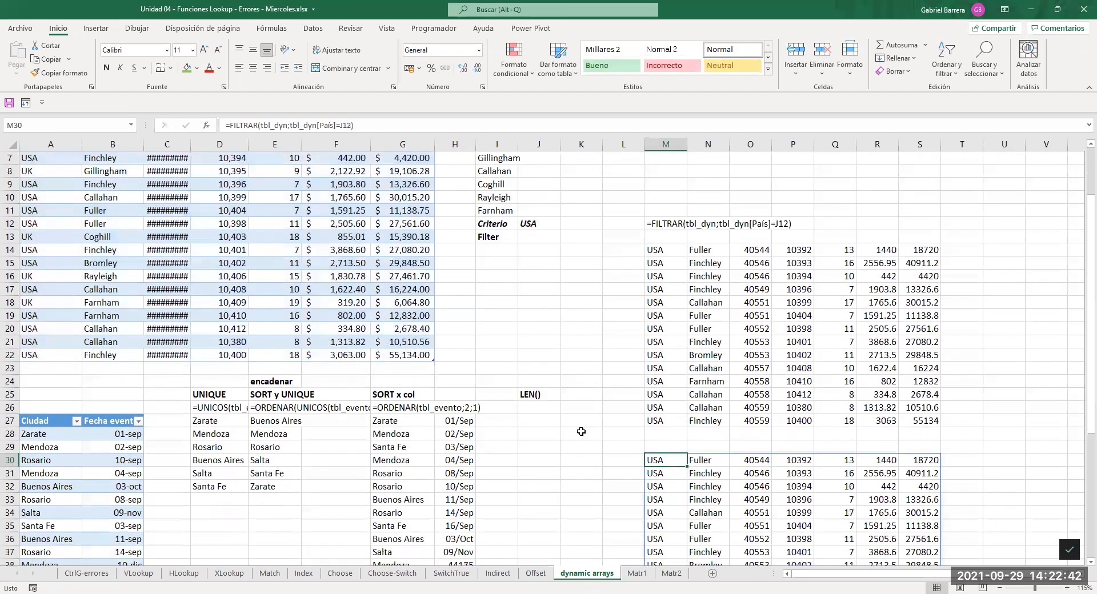
scroll(664, 455, "down", 1)
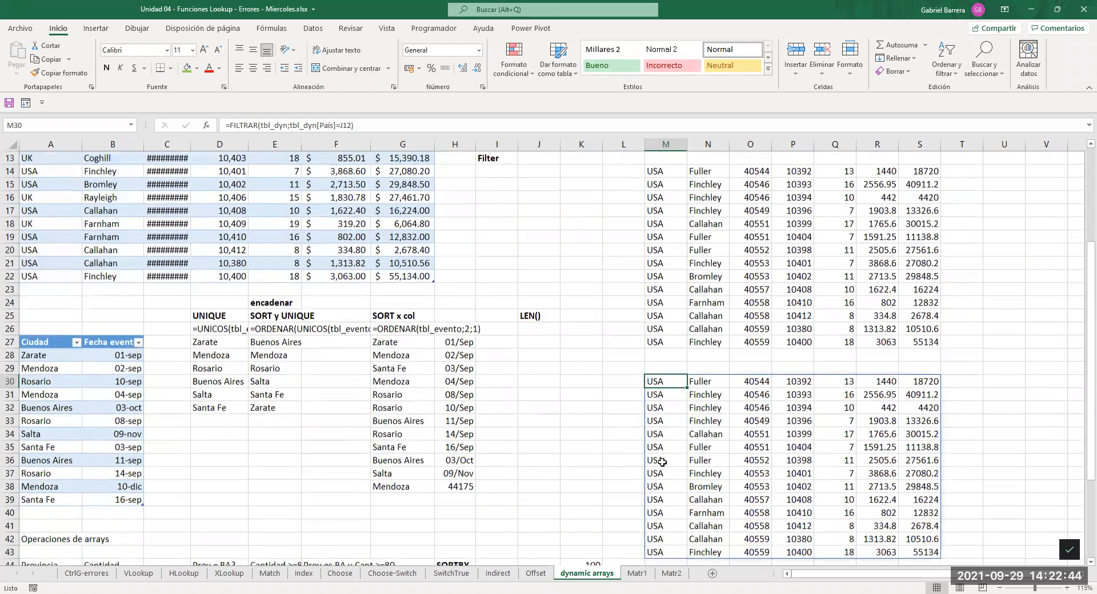
scroll(371, 348, "up", 4)
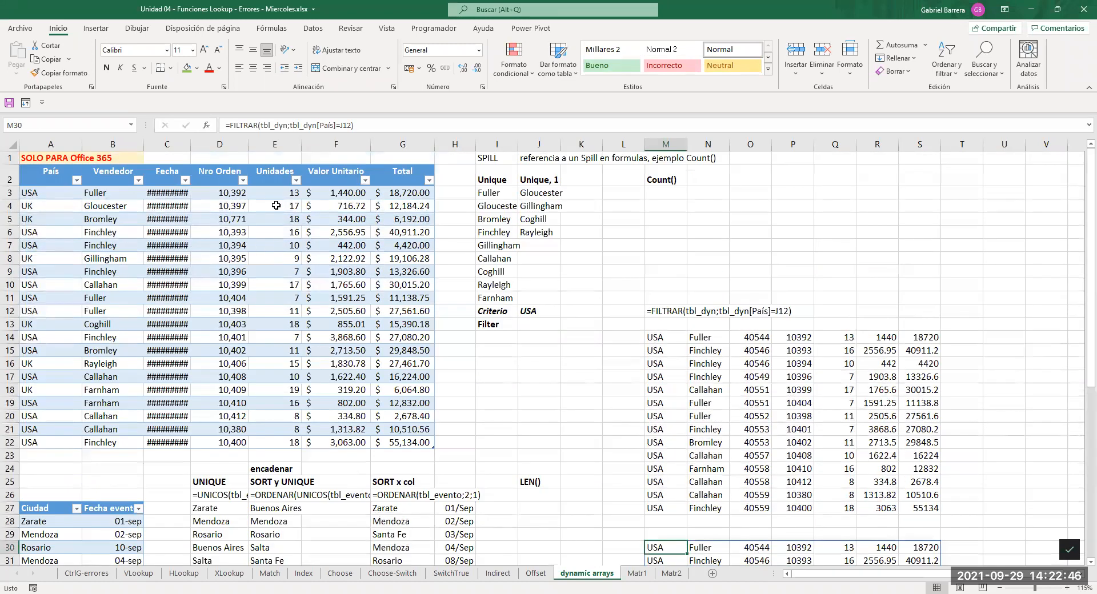
Select the Unidades column data in tbl_dyn to examine its values.
left_click(273, 194)
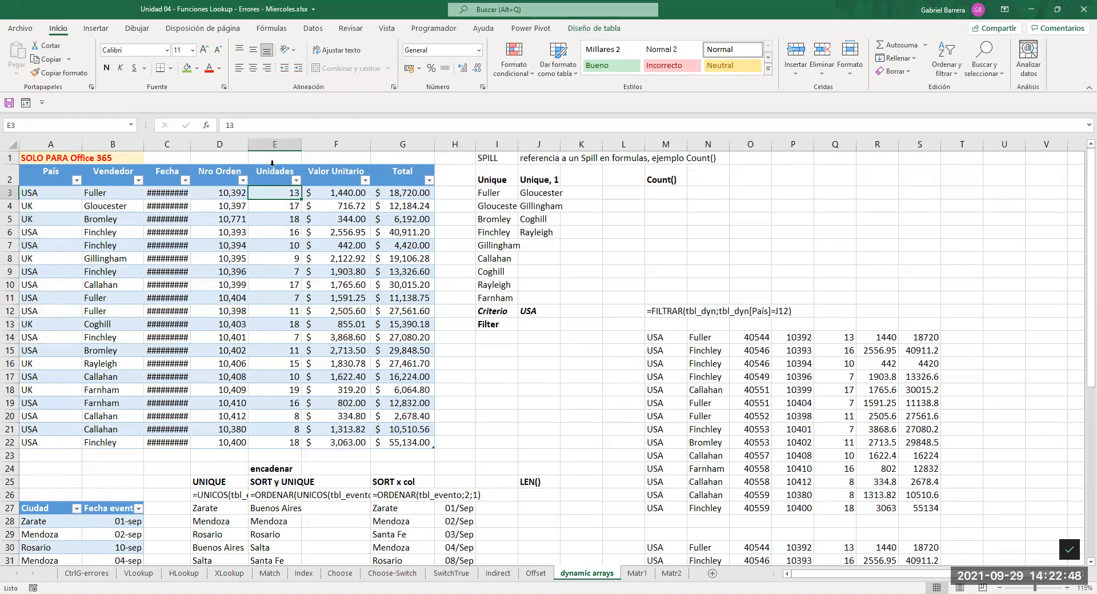
left_click(272, 163)
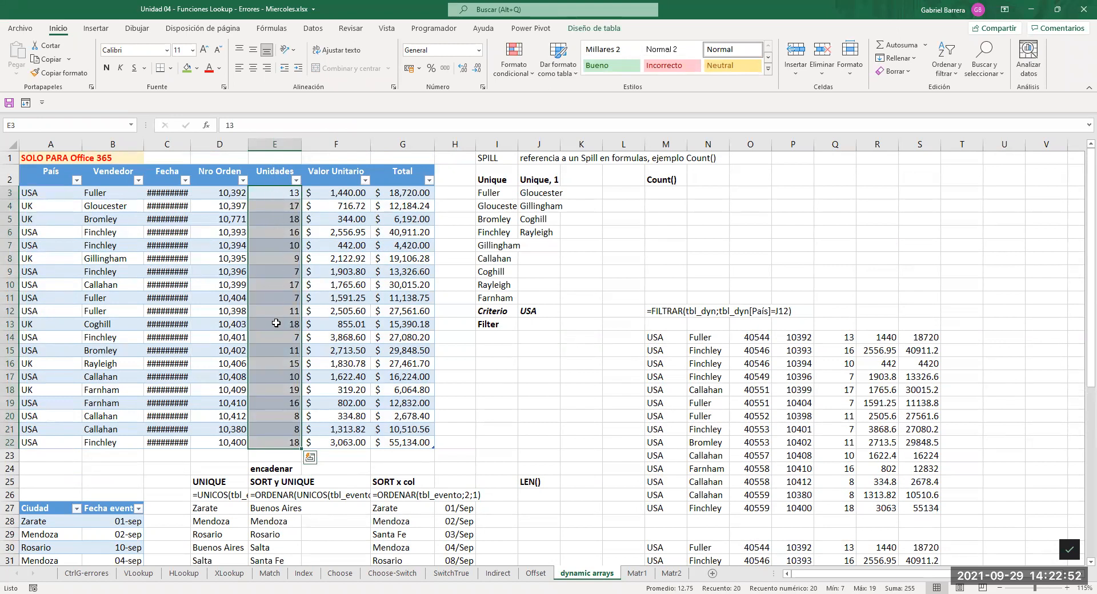
left_click(618, 384)
scroll(771, 457, "down", 3)
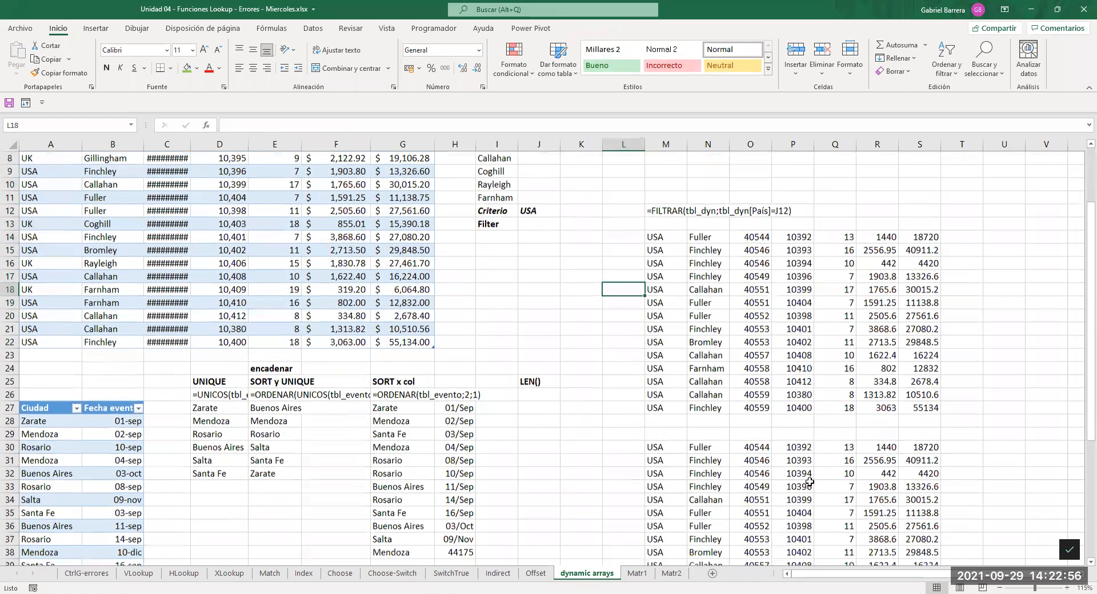
Try nesting the FILTRAR formula in M30 inside an outer FILTRAR with the condition E1>15, accepting the proposed syntax correction.
double_click(837, 485)
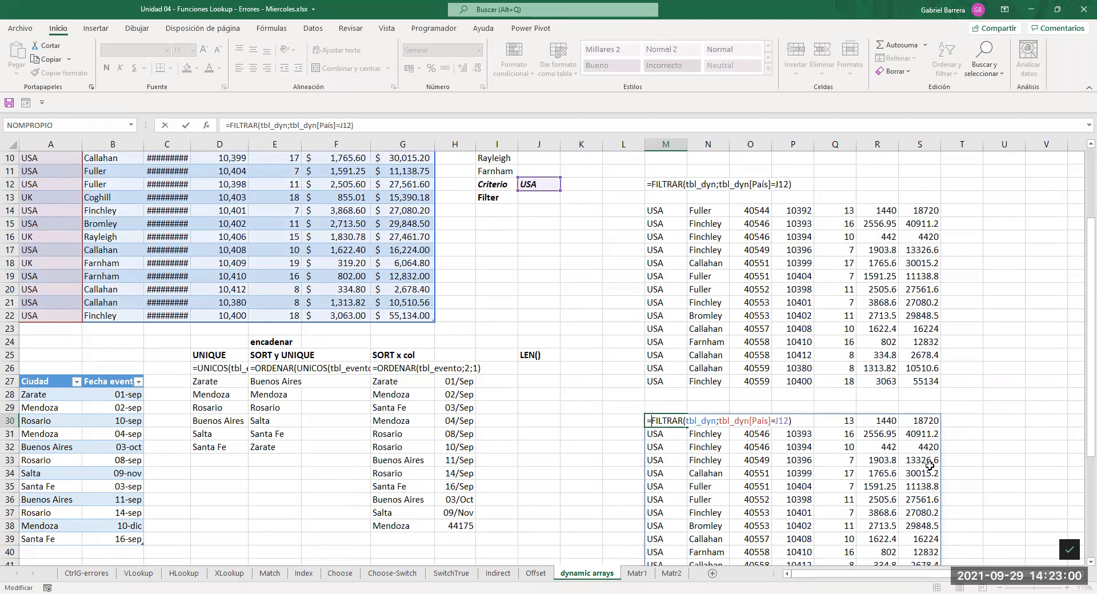
type("filtro")
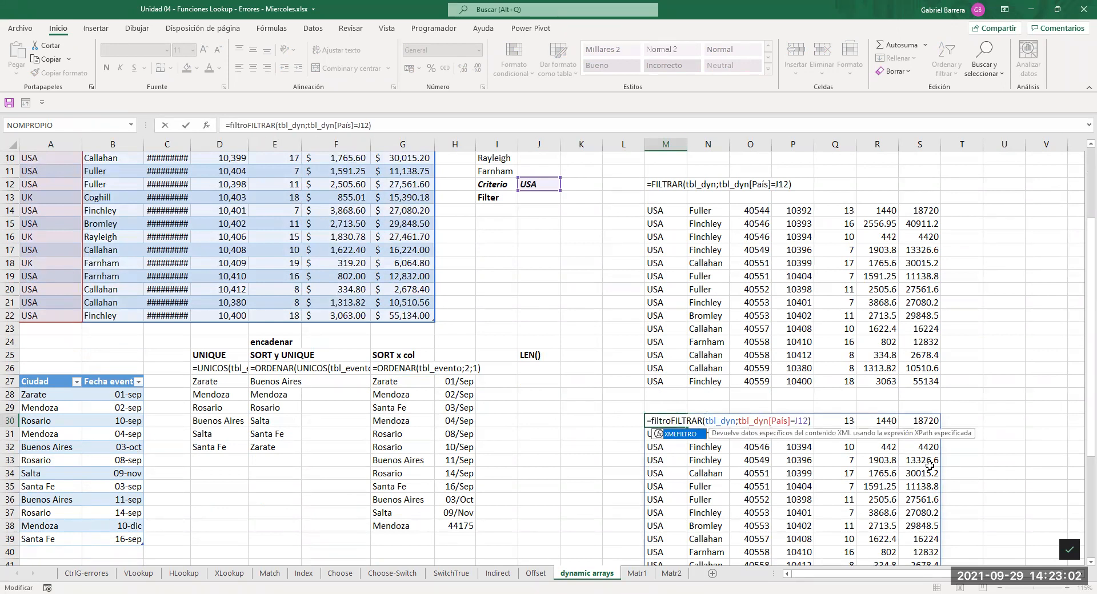
key("BackSpace")
key("Tab")
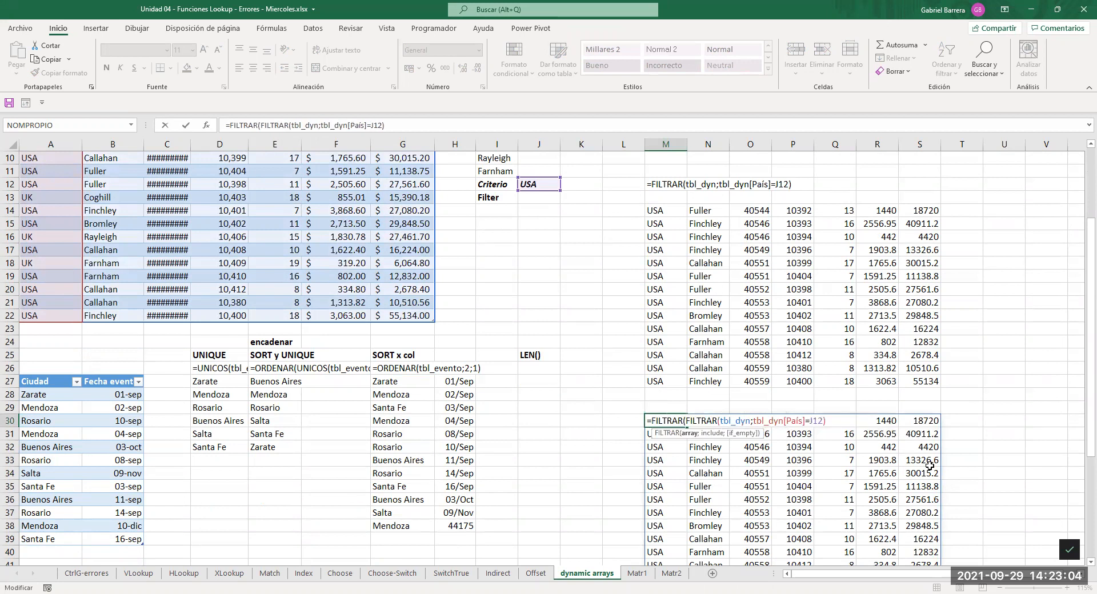
type(";")
scroll(341, 322, "up", 1)
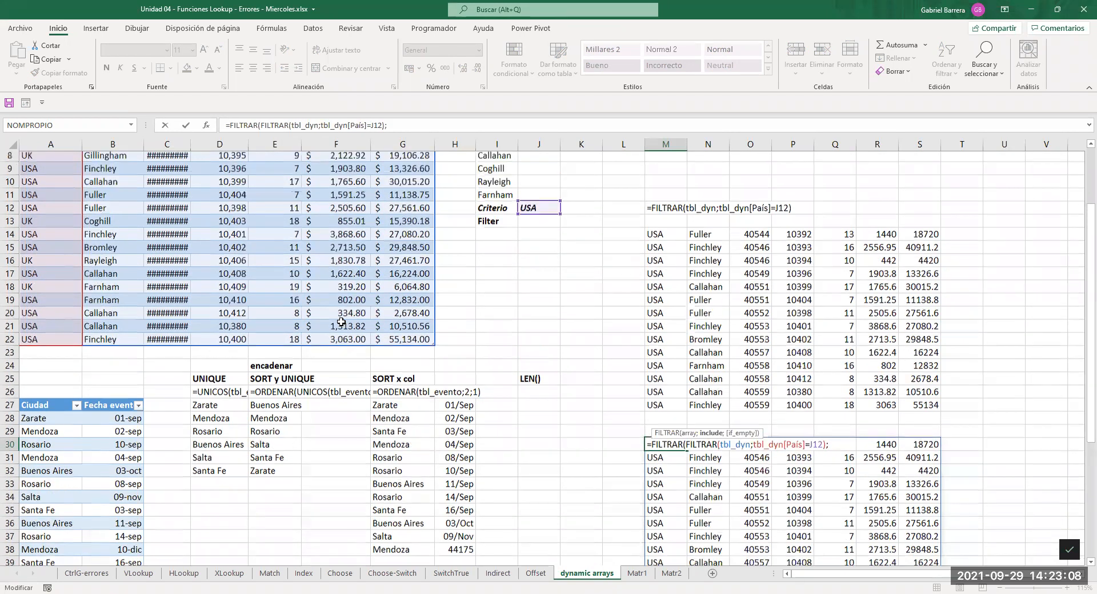
scroll(341, 321, "up", 1)
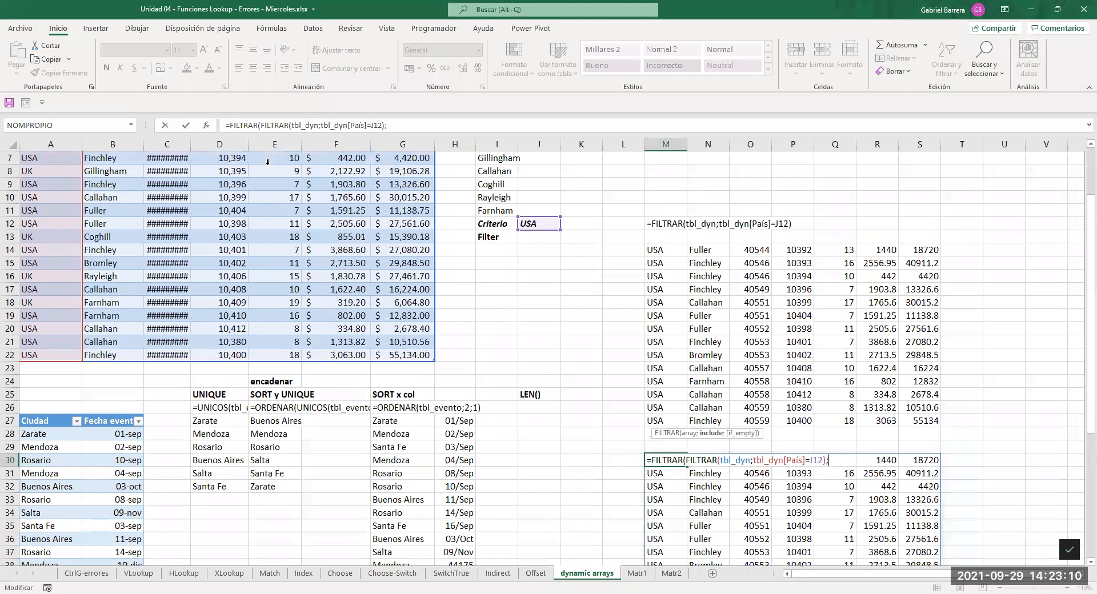
scroll(268, 163, "up", 2)
left_click(267, 159)
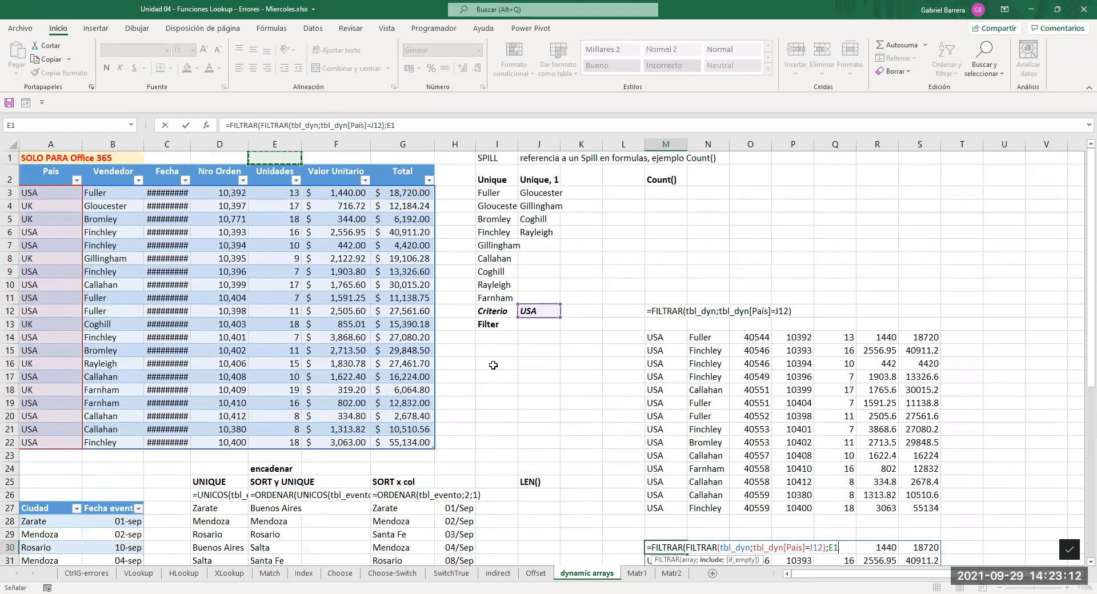
type(">15")
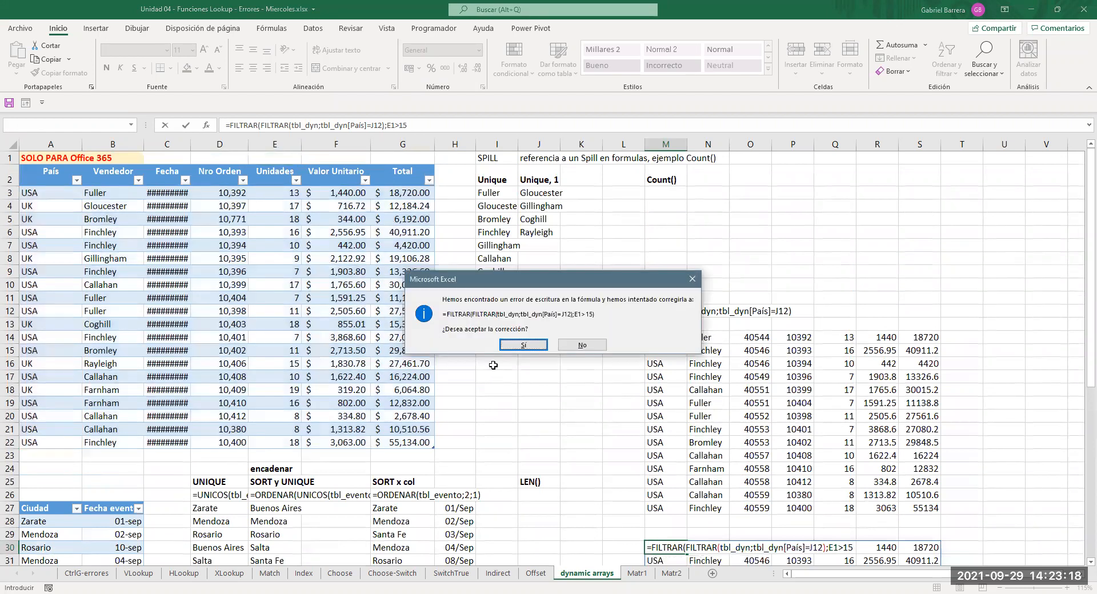
key("Return")
Try replacing E1 in the outer condition of M30's nested formula with tbl_dyn[Unidades], keeping the >15 comparison.
key("Up")
key("F2")
key("Left")
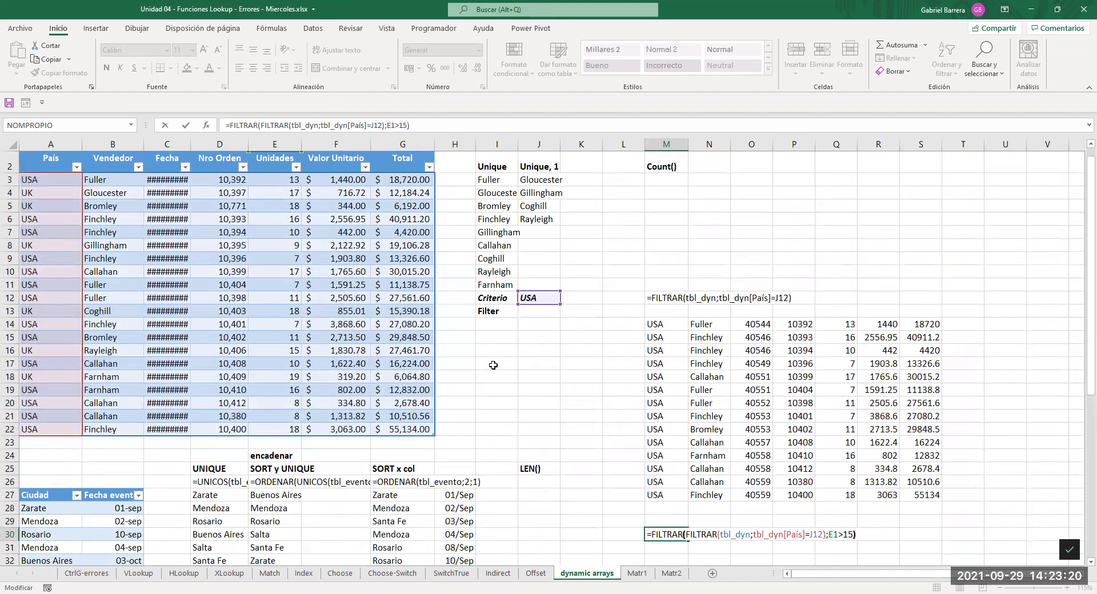
key("Left")
key("Left")
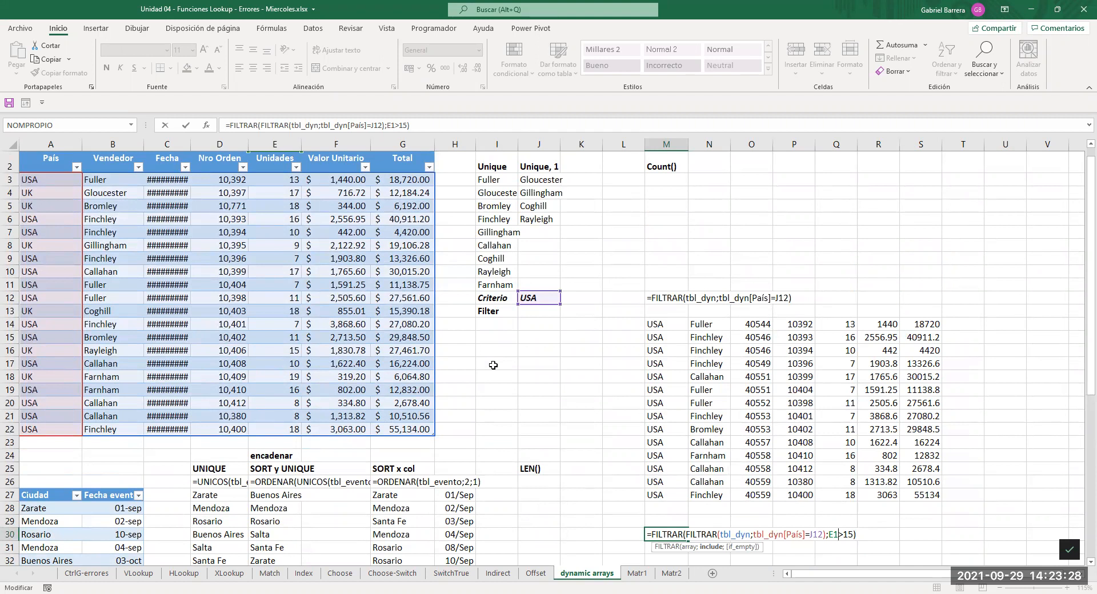
key("Delete")
key("Delete")
type("td")
key("BackSpace")
type("bl_dyn[ca")
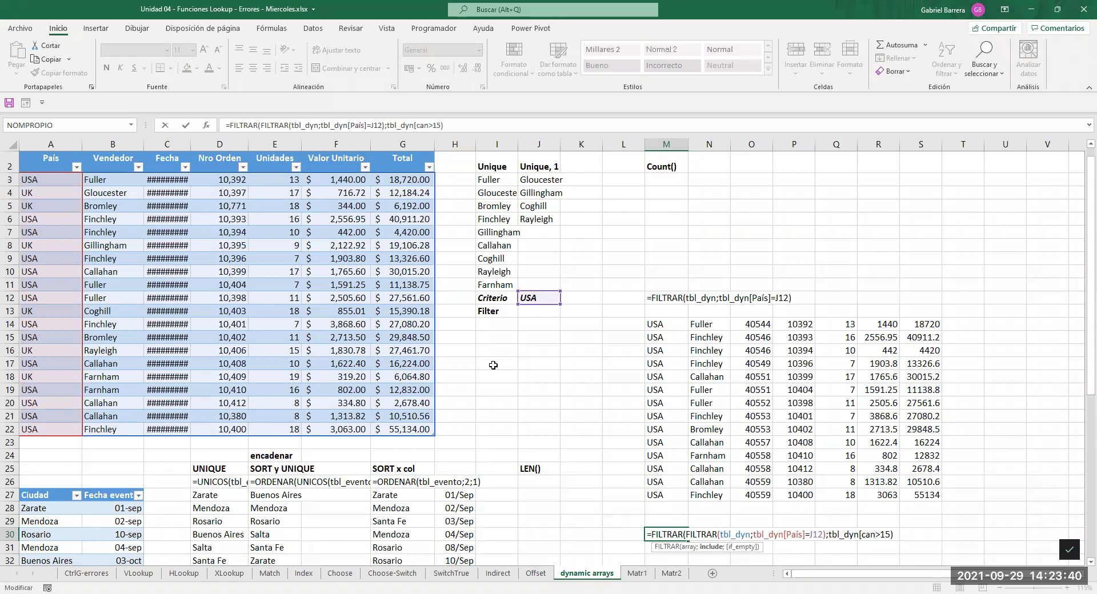
key("BackSpace")
key("BackSpace")
type("Unidades")
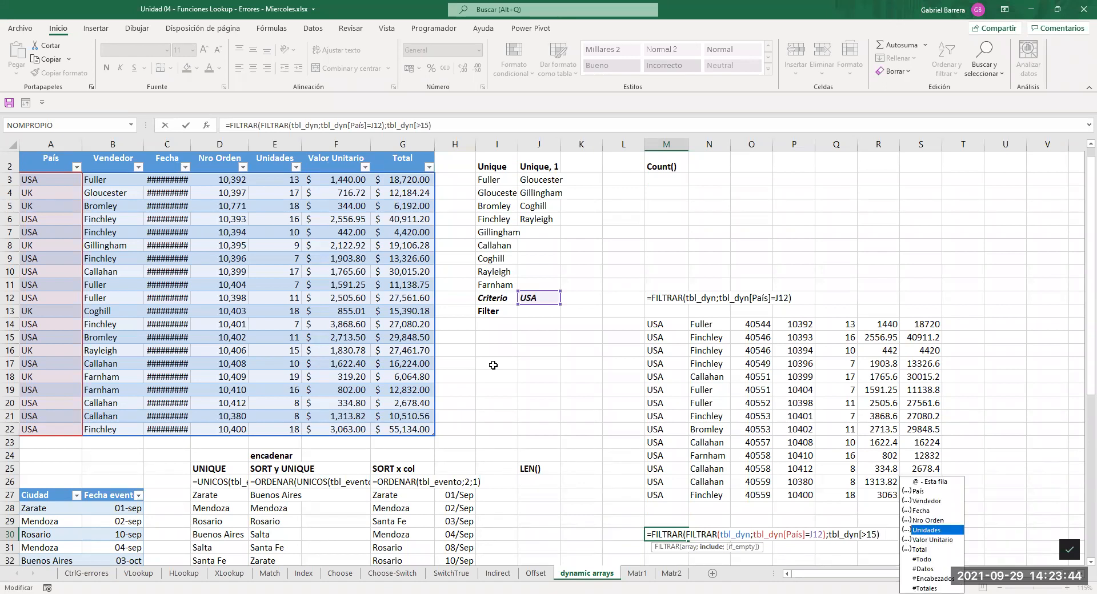
key("Tab")
type("]")
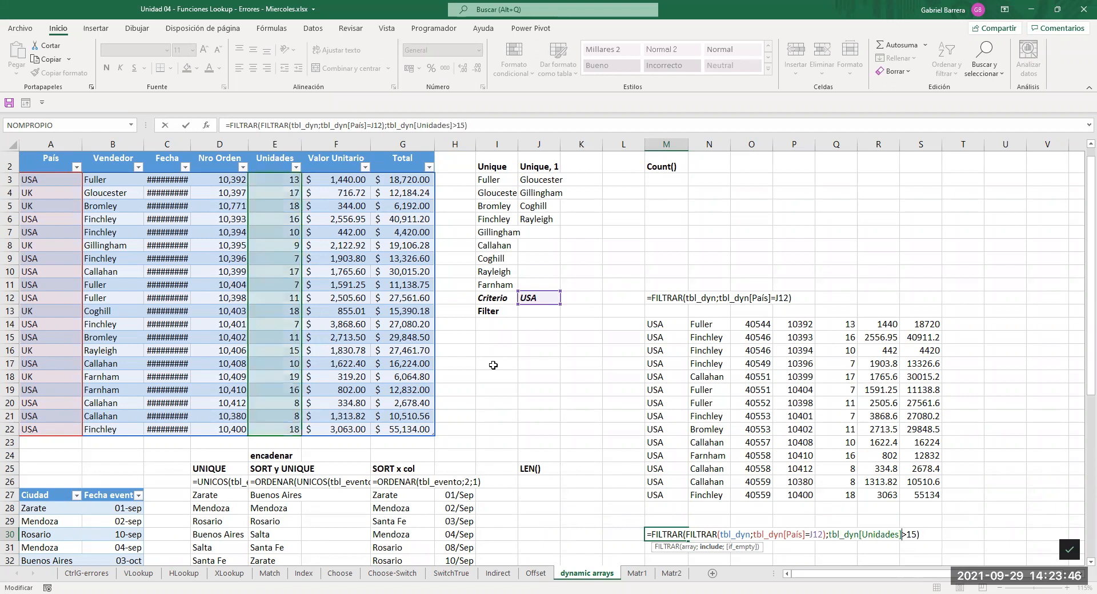
key("ctrl+Return")
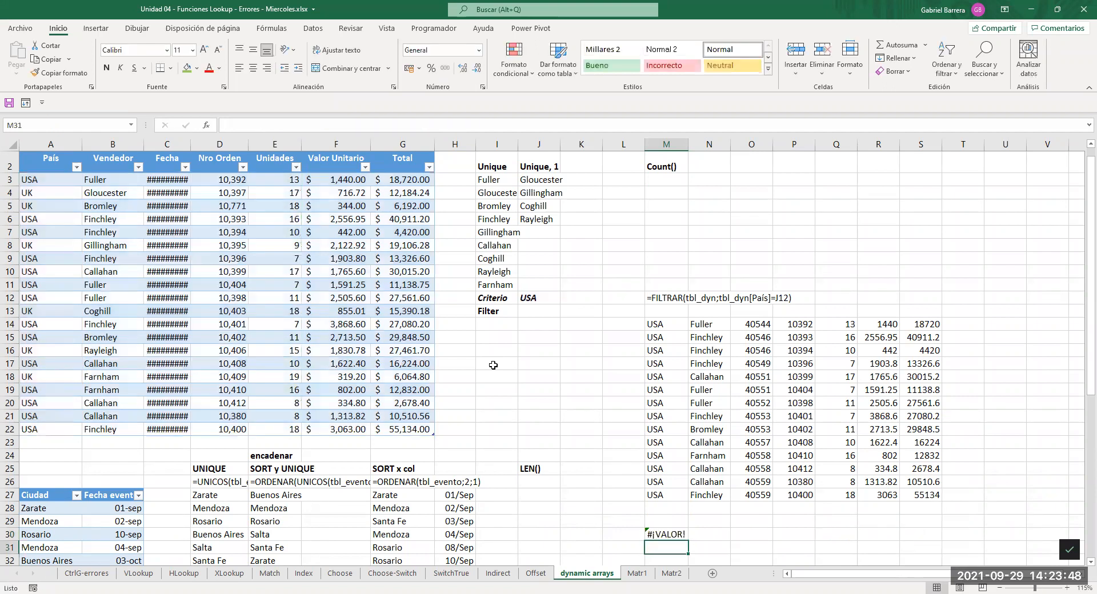
Compare the nested FILTRAR formula in M30 with the single-condition formula in M14.
key("F2")
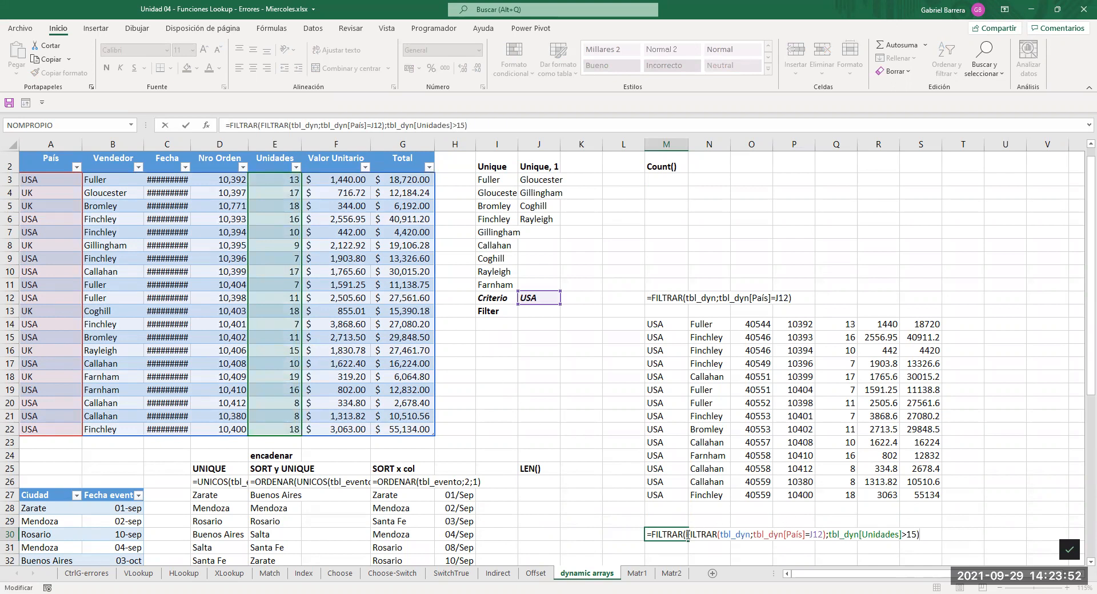
key("Escape")
left_click(677, 326)
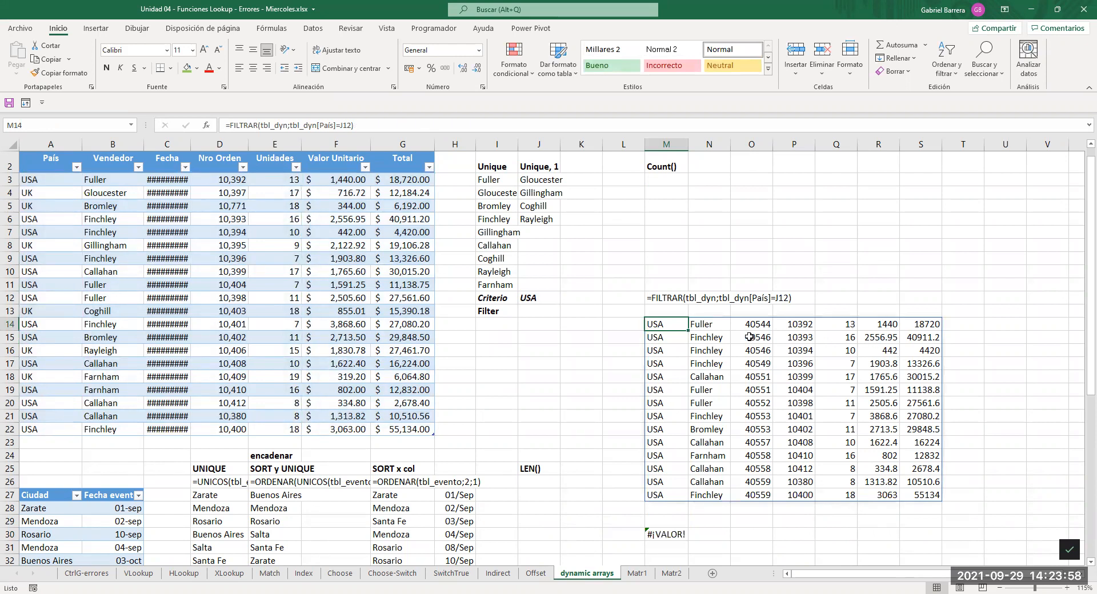
Replace tbl_dyn[Unidades] in the outer condition of M30's nested formula with Q14.
left_click(674, 531)
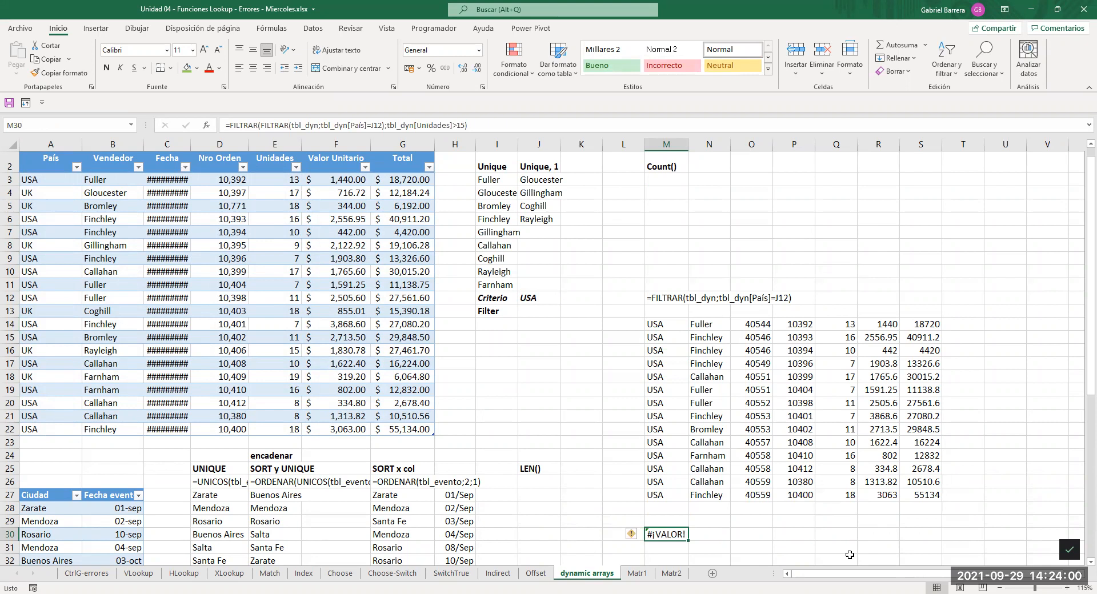
key("F2")
left_click(836, 535)
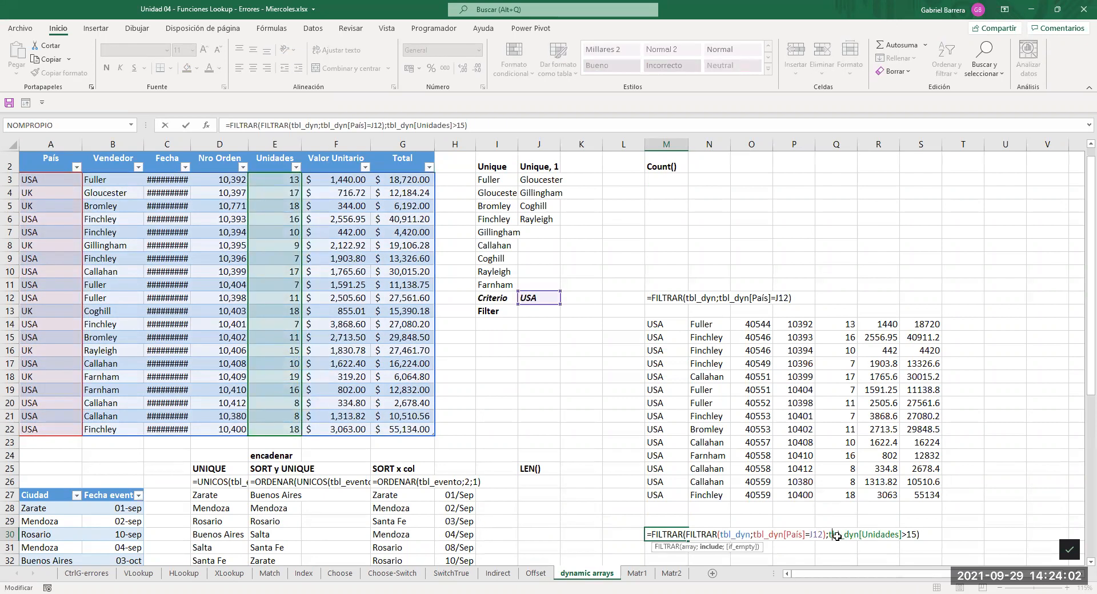
key("Delete")
key("Delete")
key("Delete")
key("Delete")
key("Delete")
key("Delete")
key("Delete")
key("Delete")
key("Delete")
key("Delete")
key("Delete")
key("Delete")
key("Delete")
key("Delete")
key("Delete")
key("Delete")
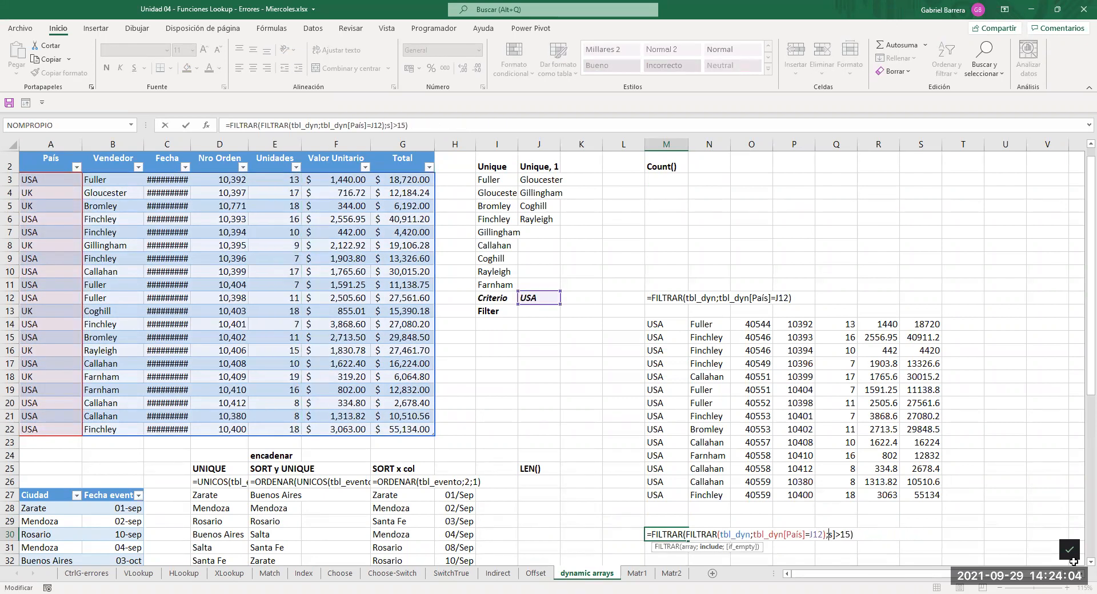
key("Delete")
type("Q14")
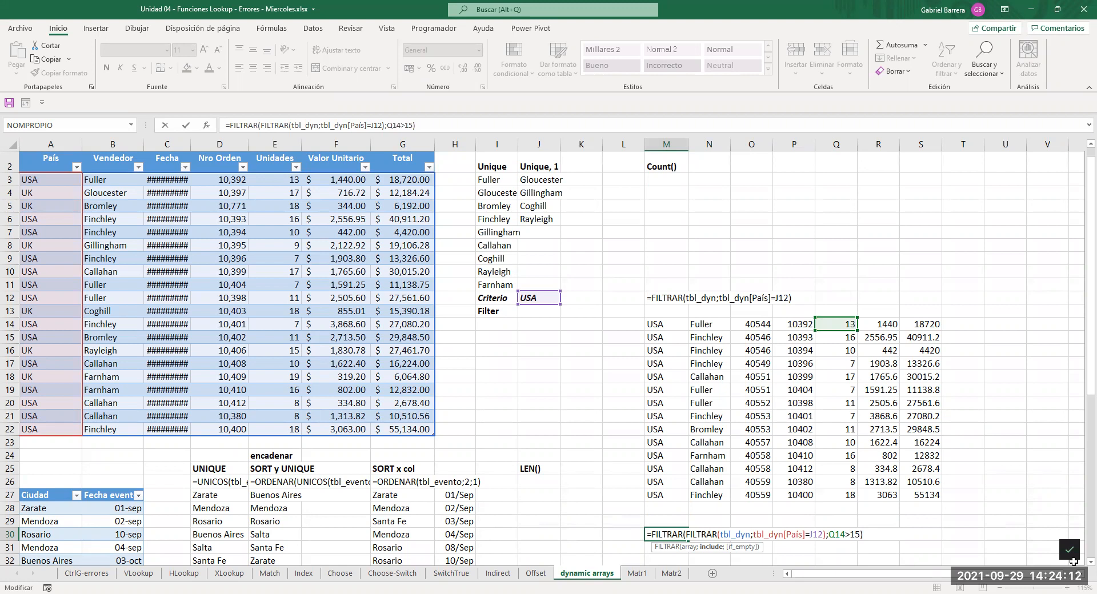
Try pointing the outer condition of M30's nested formula to Q30 and enter the formula.
key("BackSpace")
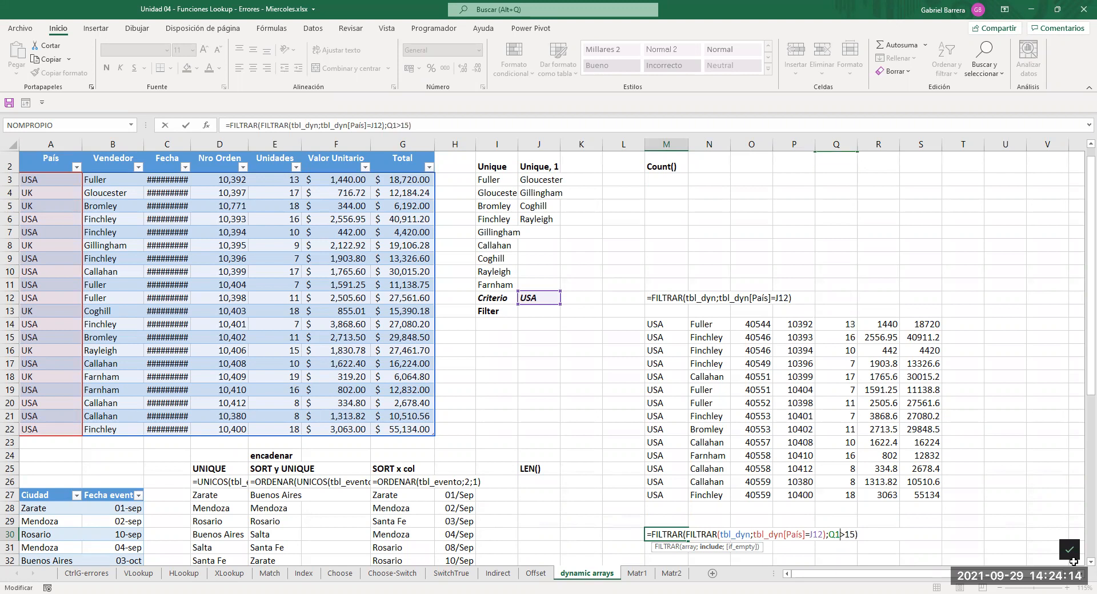
key("BackSpace")
type("30")
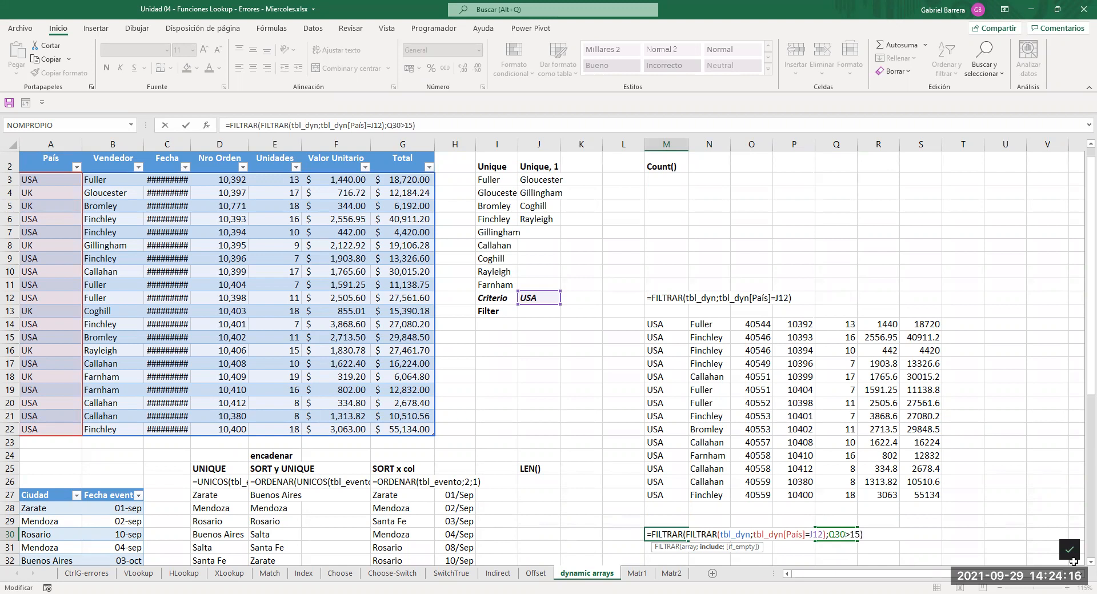
key("Return")
key("Up")
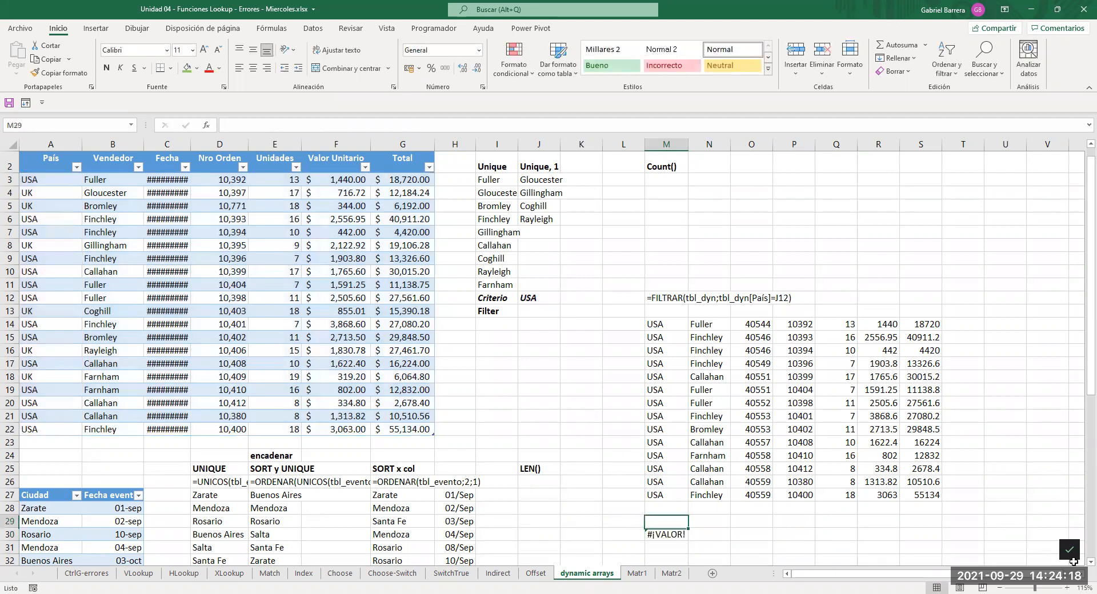
Clear the nested formula from M30 and return to the FILTRAR formula in M14.
key("Delete")
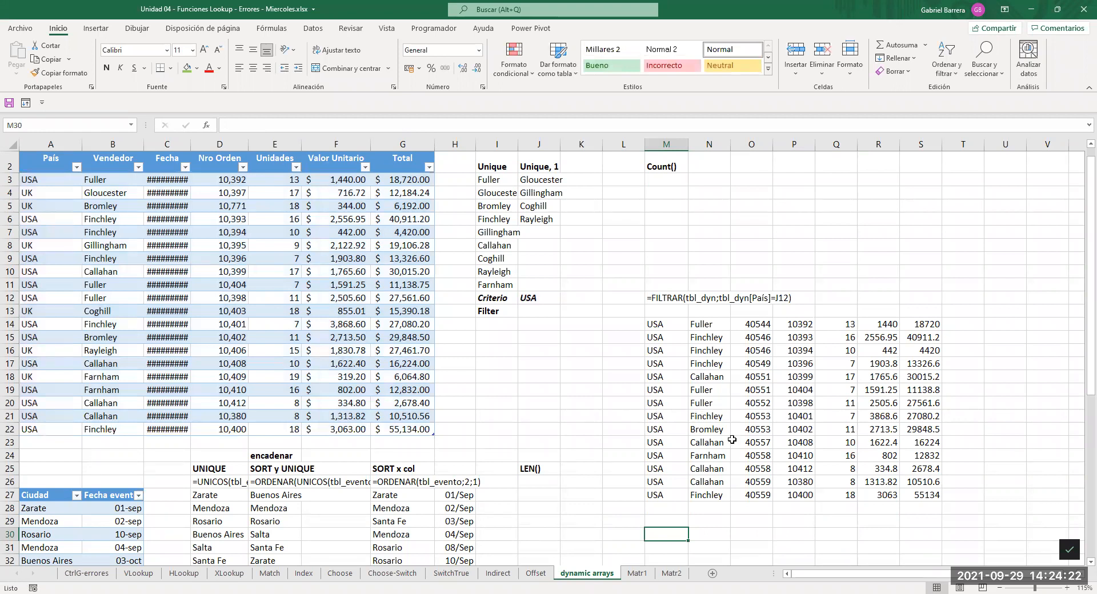
left_click(658, 298)
left_click(666, 323)
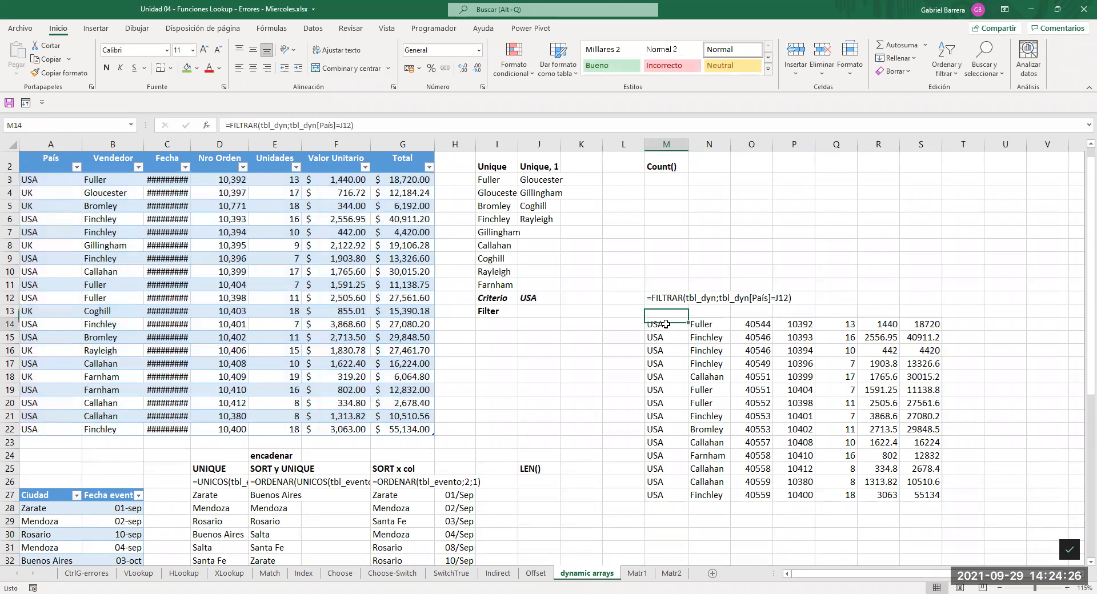
Insert the Y function around the country condition in M14's FILTRAR formula.
double_click(666, 323)
left_click_drag(719, 325, 789, 325)
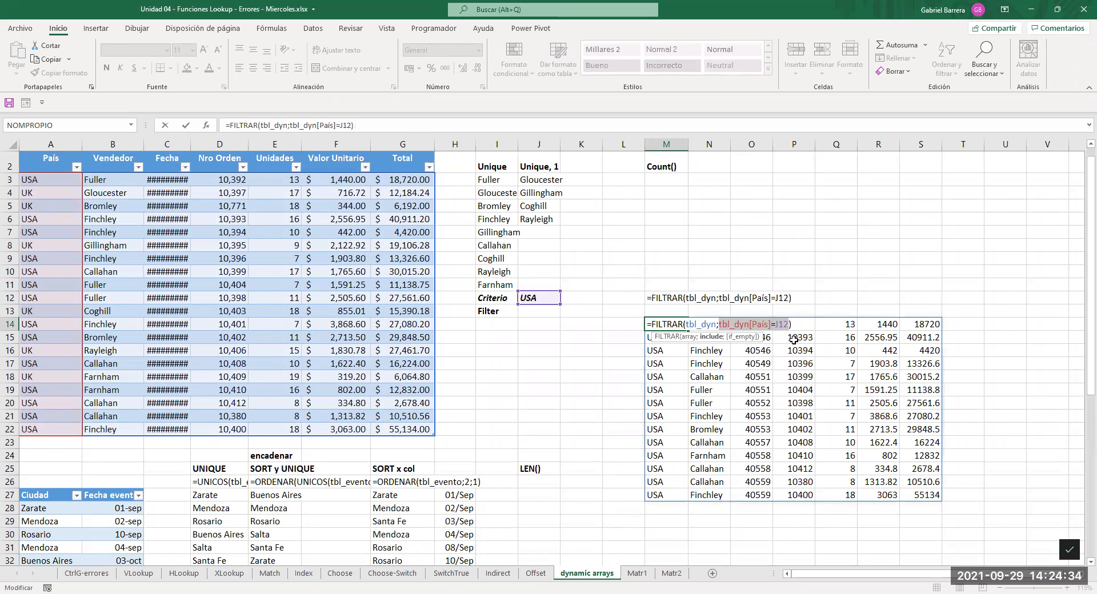
left_click(717, 324)
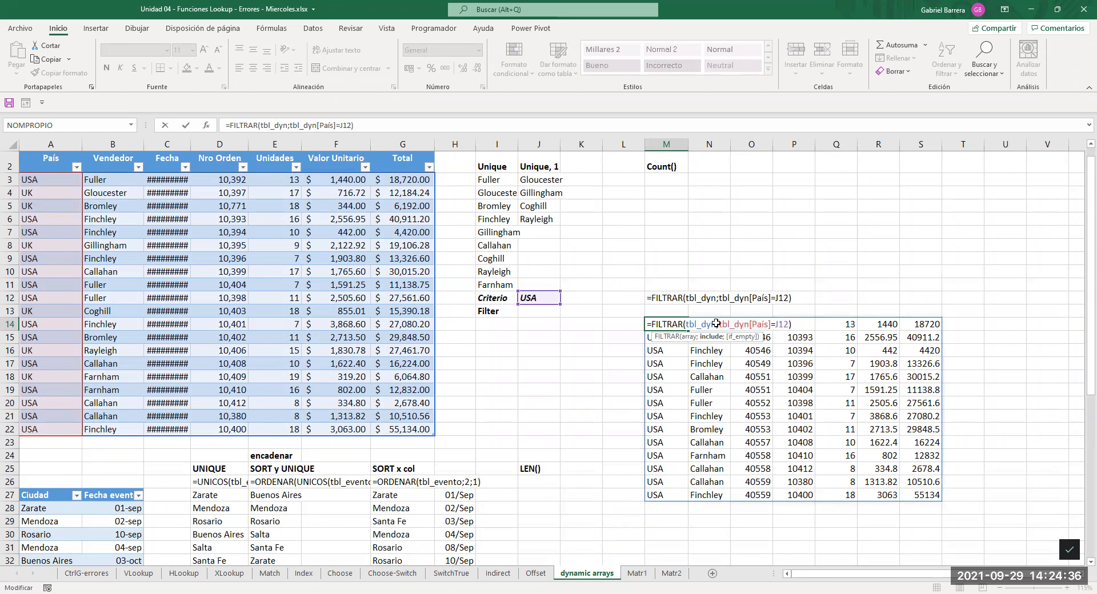
left_click(717, 323)
type("y(")
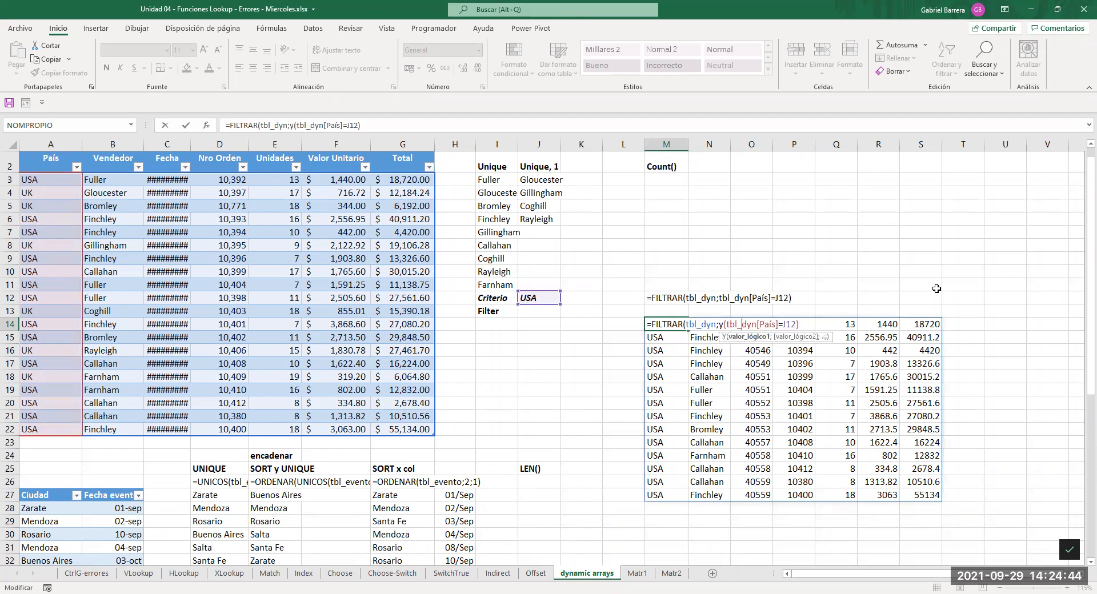
Add tbl_dyn[Unidades]>10 as the second Y condition in M14, enter the formula and reopen it for inspection.
key("Right")
key("Right")
type(";")
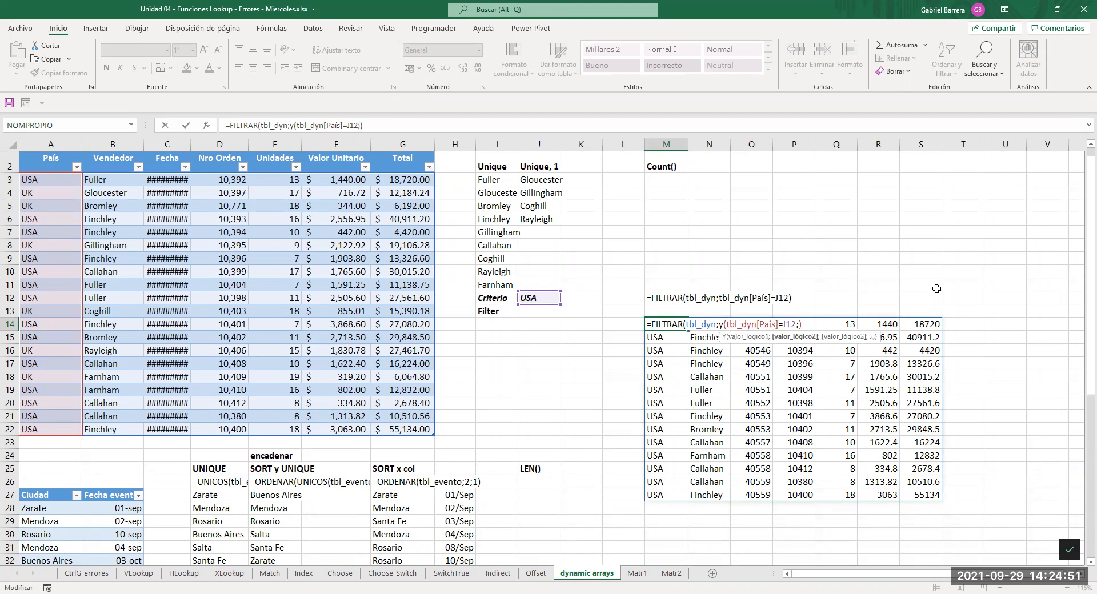
left_click(267, 150)
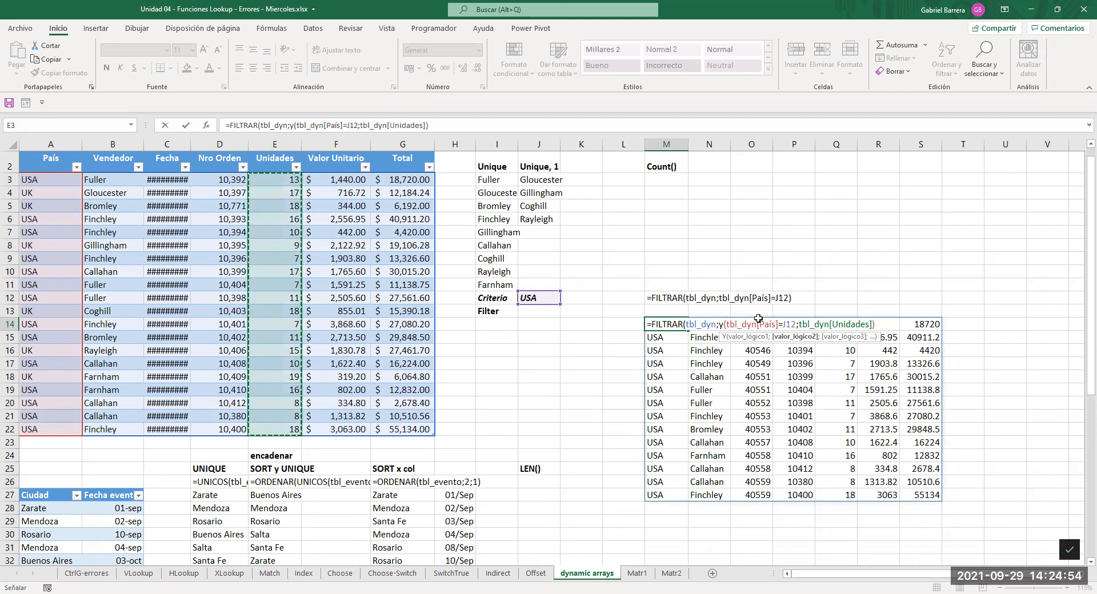
type(">10")
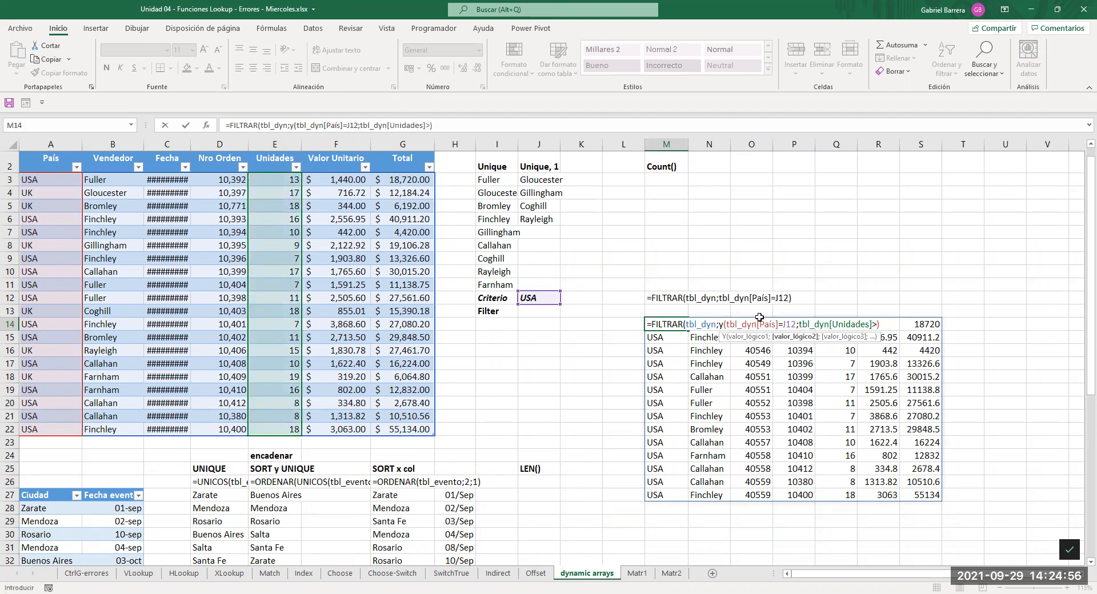
type("))")
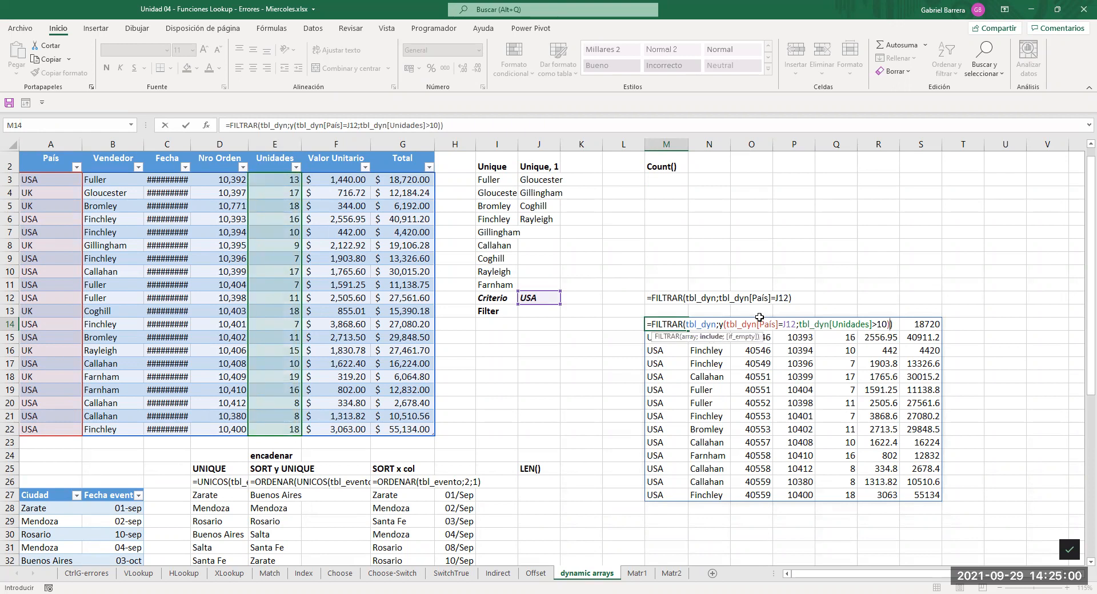
key("ctrl+Return")
key("F2")
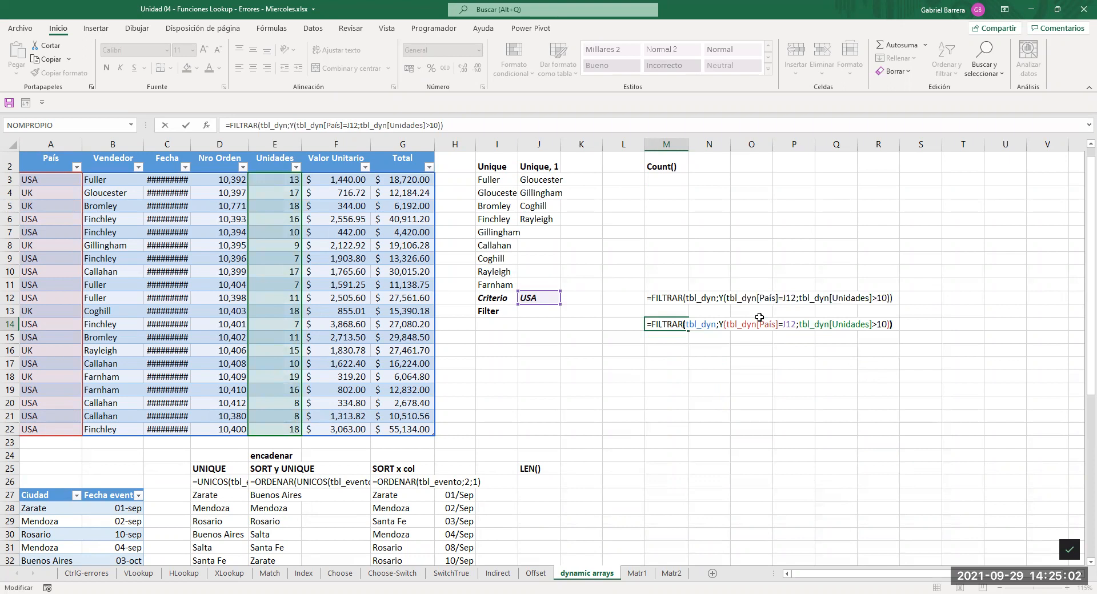
Remove the Y function and its opening parenthesis from in front of the country condition in M14's FILTRAR formula.
key("Left")
key("Left")
key("Left")
key("Left")
key("Left")
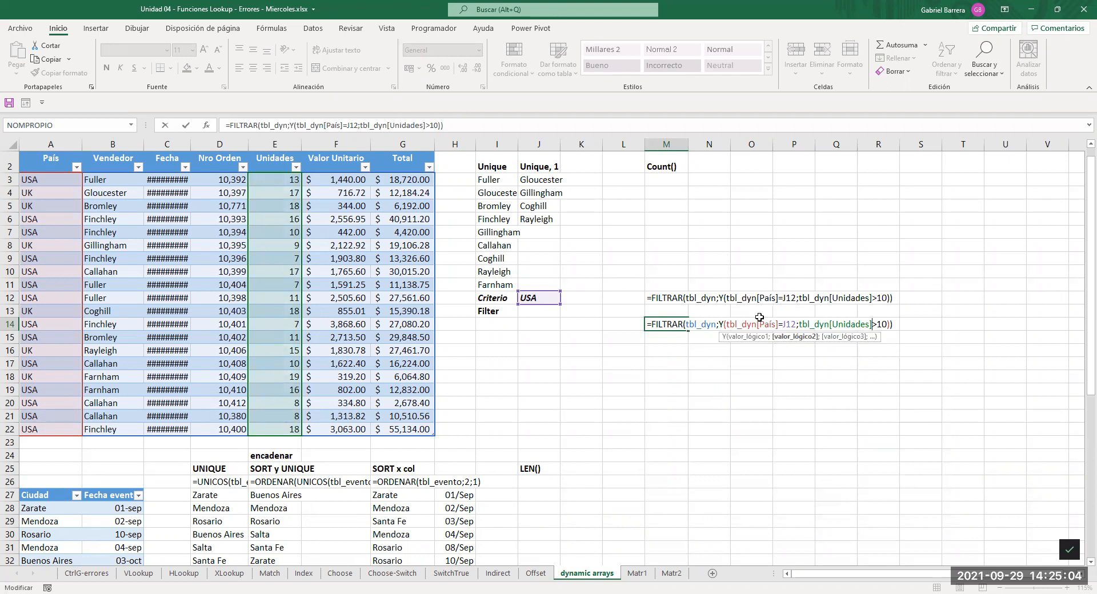
key("Left")
key("Left")
key("Left")
key("Left")
key("Left")
key("Left")
key("Left")
key("Left")
key("Left")
key("Left")
key("Left")
key("Left")
key("Left")
key("Left")
key("Left")
key("Left")
key("Left")
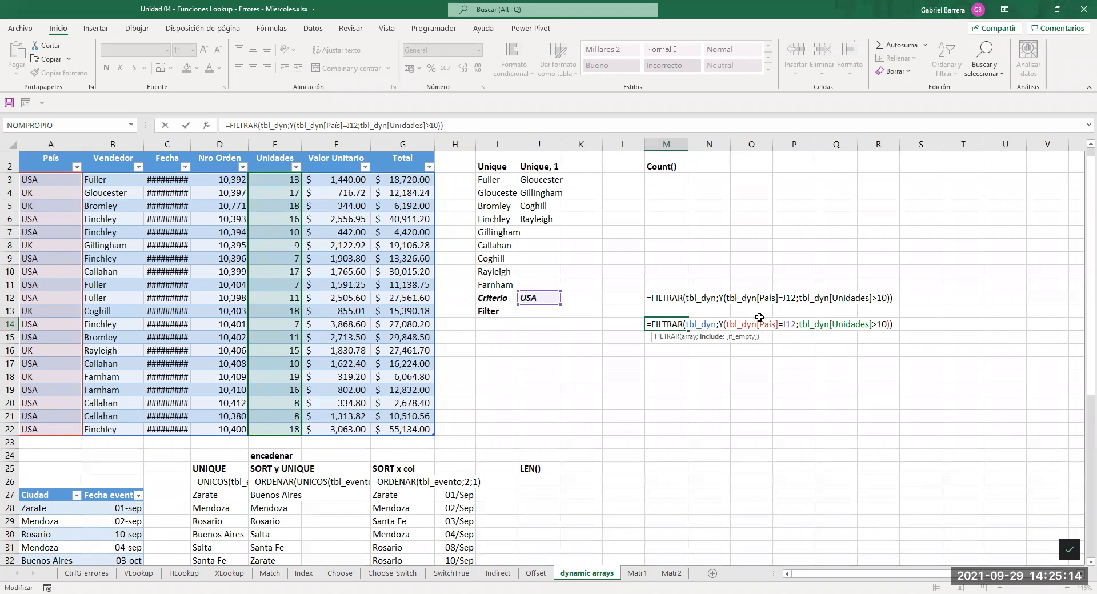
key("Delete")
key("Delete")
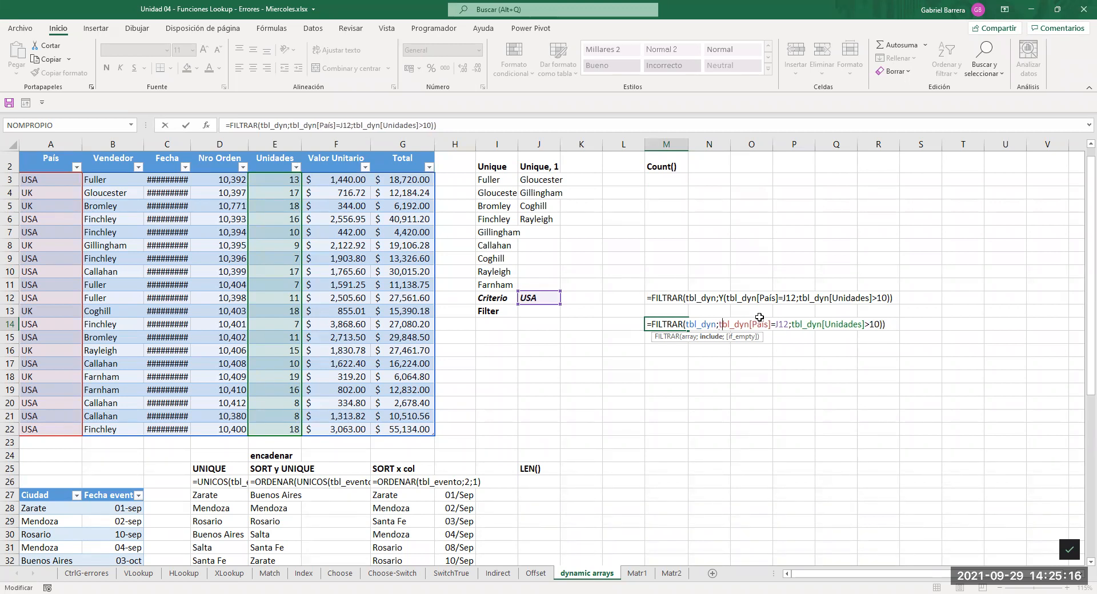
Delete the Unidades condition from M14 and enter the formula as =FILTRAR(tbl_dyn;tbl_dyn[País]=J12).
key("Delete")
key("Delete")
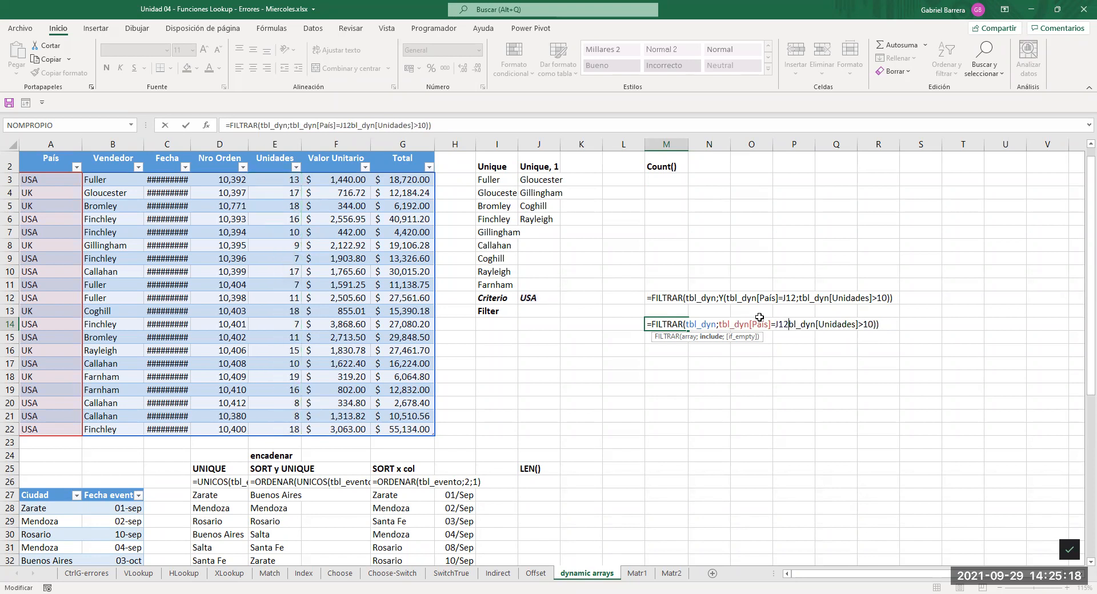
key("Delete")
key("Delete")
key("Delete")
key("Delete")
key("Delete")
key("Delete")
key("Delete")
key("Delete")
key("Delete")
key("Delete")
key("Delete")
key("Delete")
key("Delete")
key("Delete")
key("Delete")
key("Delete")
key("Delete")
key("Delete")
key("Delete")
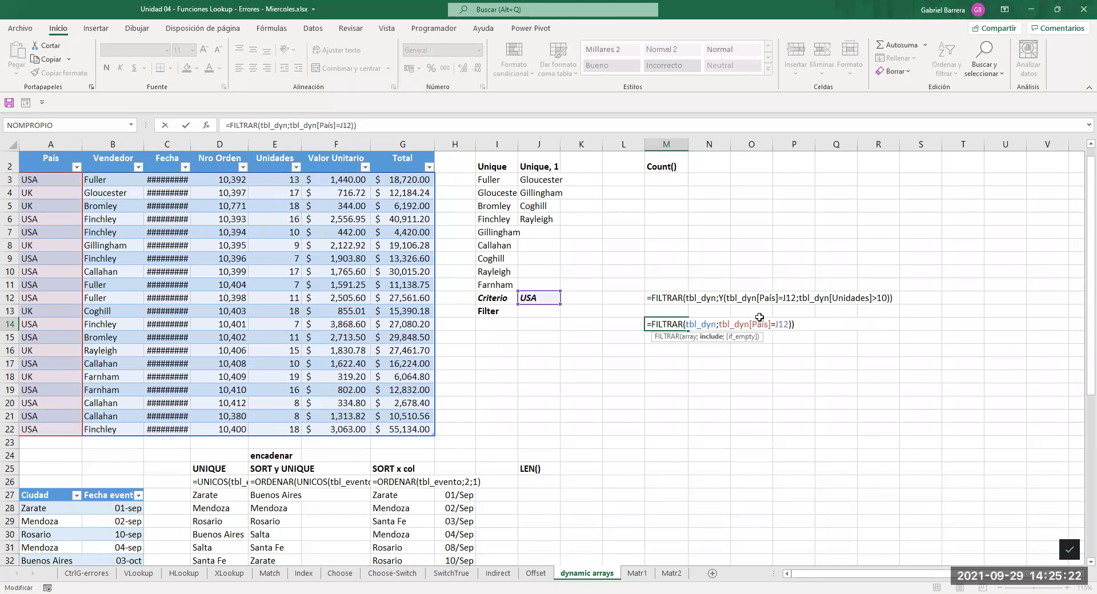
key("Return")
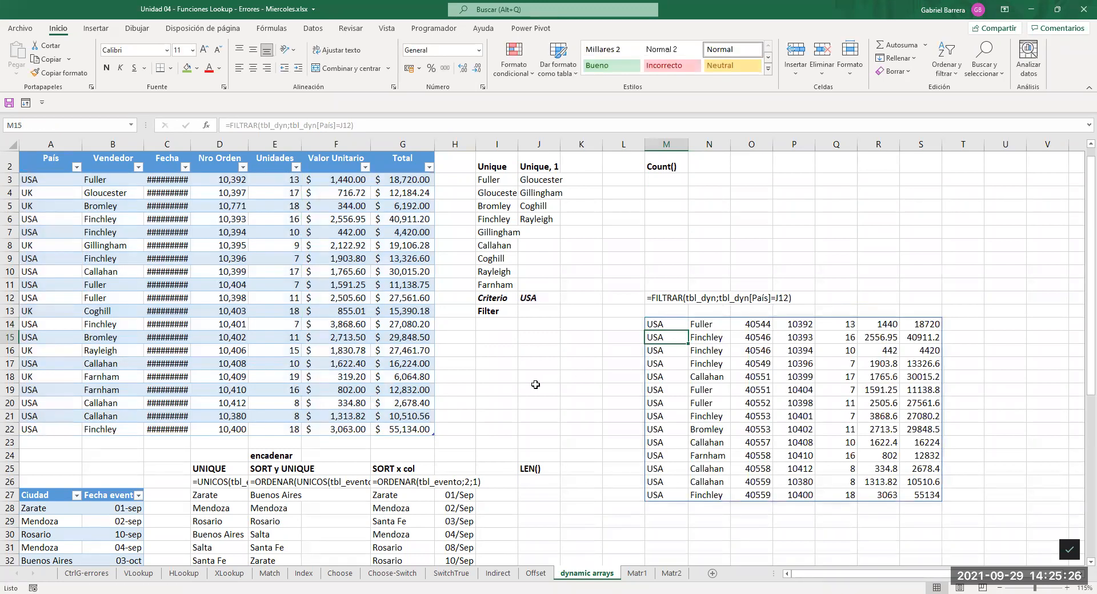
scroll(535, 385, "down", 1)
scroll(540, 363, "up", 2)
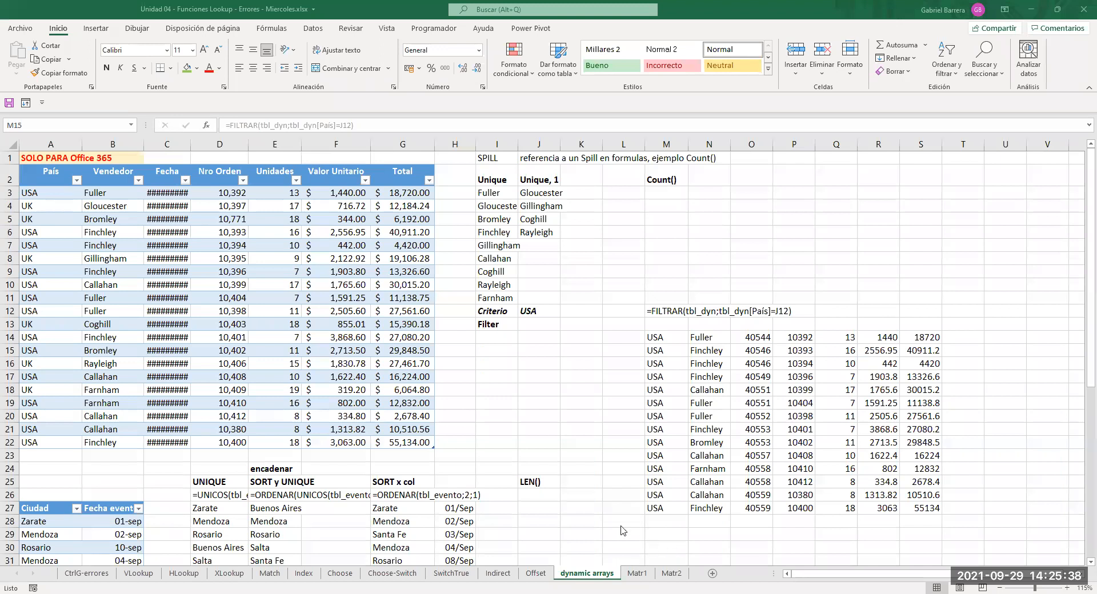
left_click_drag(532, 509, 577, 509)
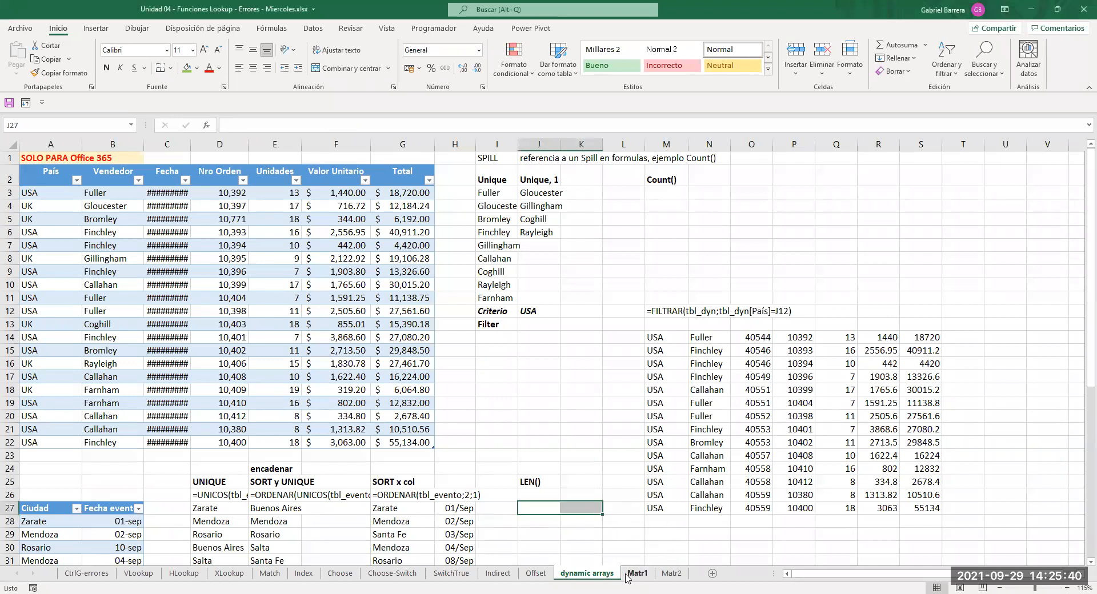
Go to the Matr1 sheet and examine the equation system, its coefficient and constant matrices, and the MDETERM formula in F20.
left_click(636, 573)
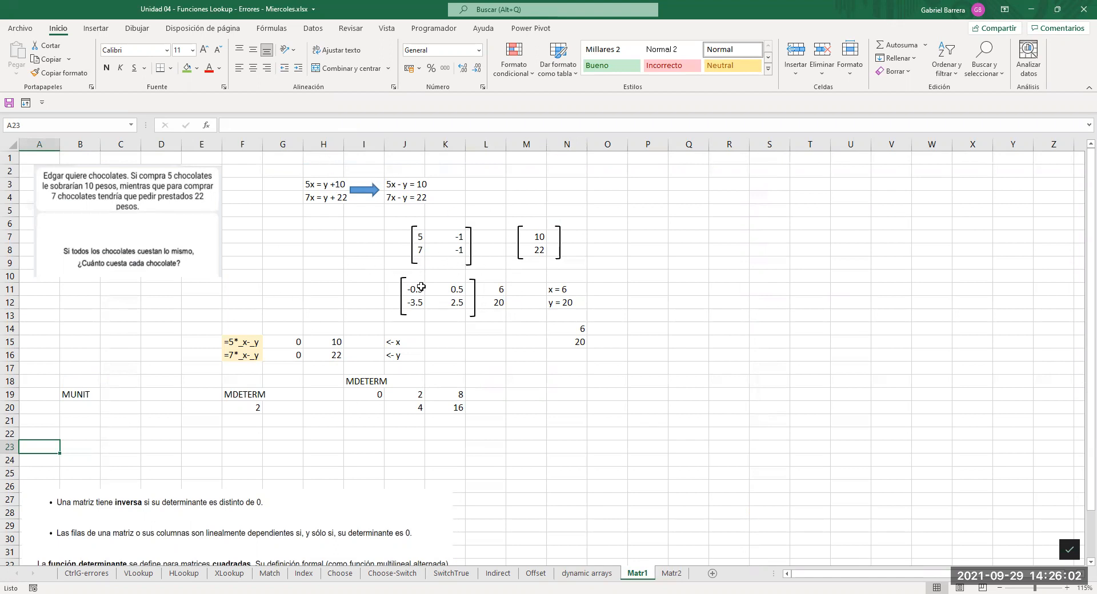
left_click_drag(320, 184, 418, 197)
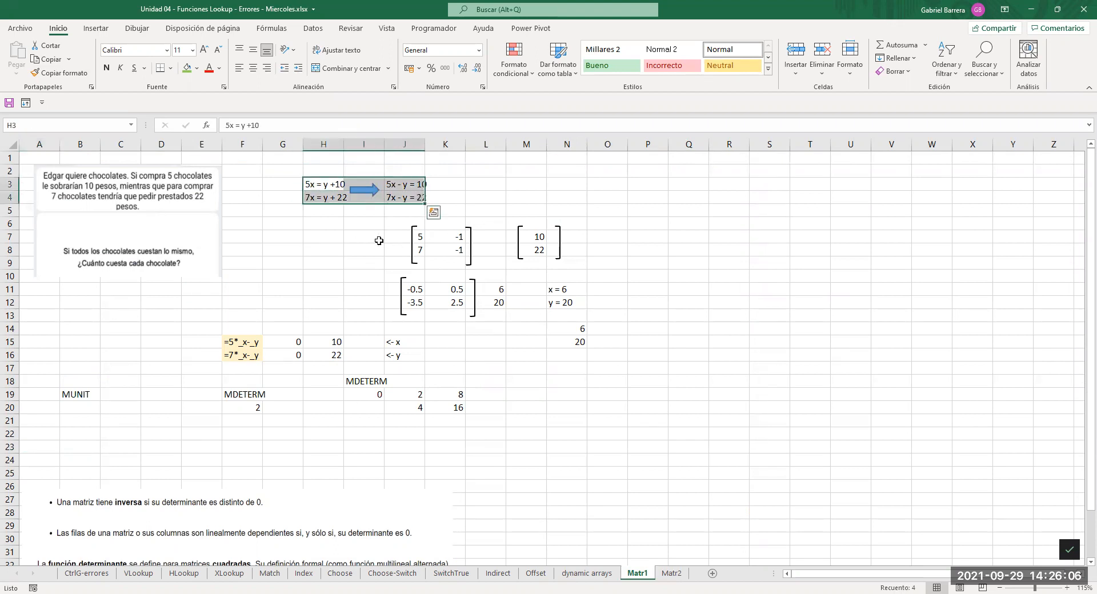
left_click(315, 213)
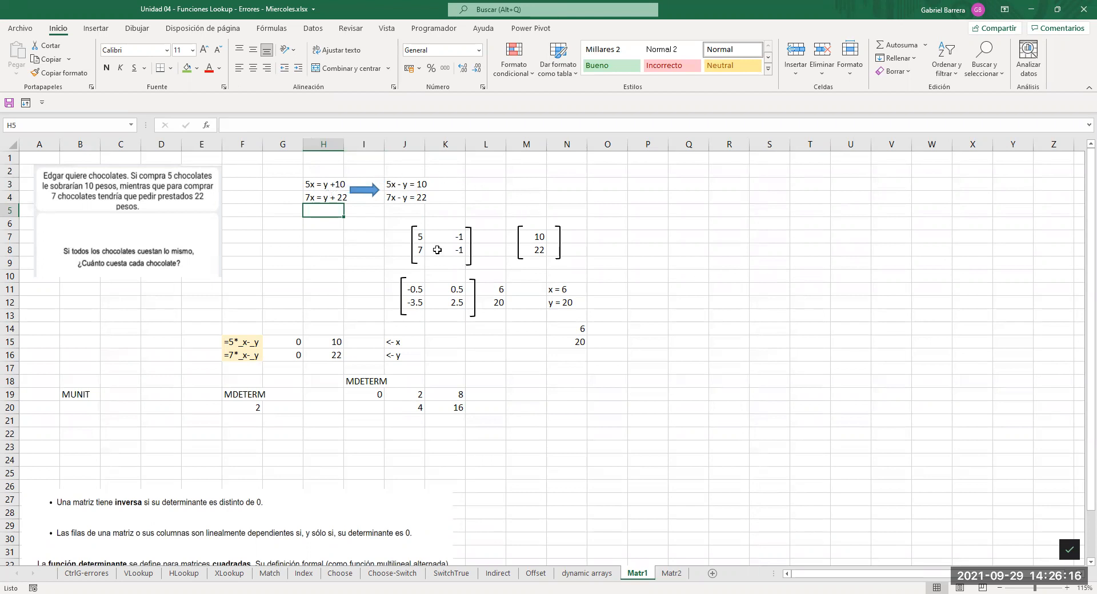
left_click_drag(395, 240, 455, 250)
left_click_drag(531, 238, 539, 250)
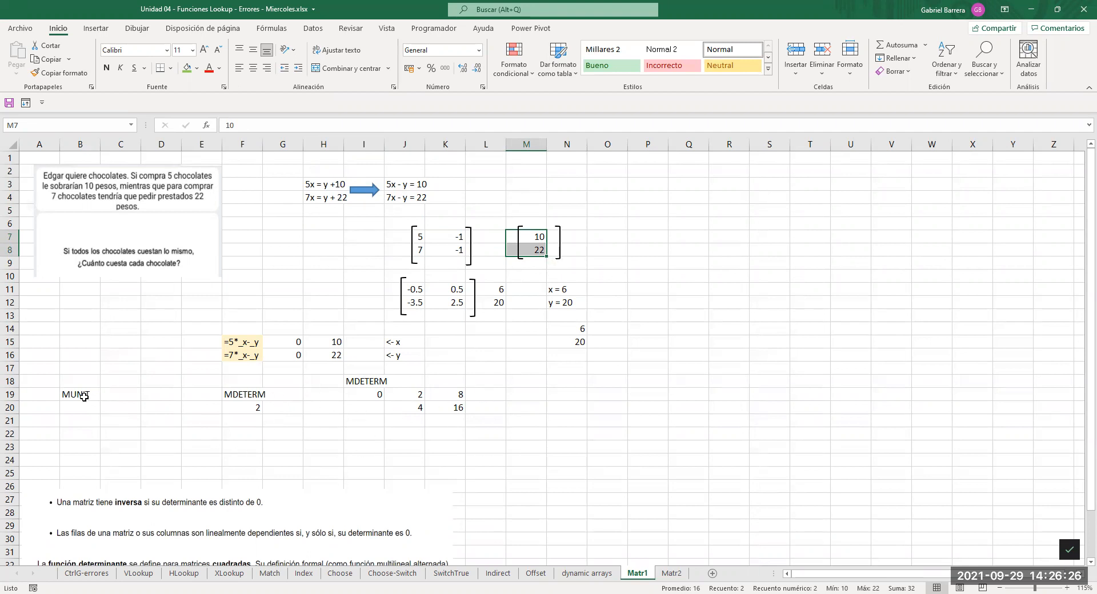
left_click(254, 398)
left_click(254, 407)
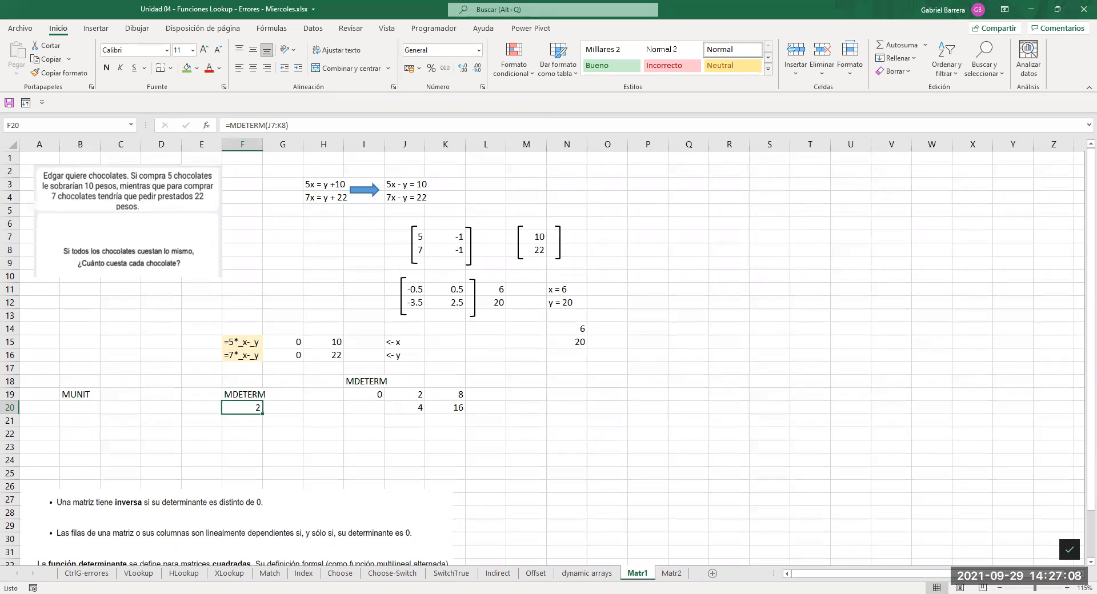
key("alt+Tab")
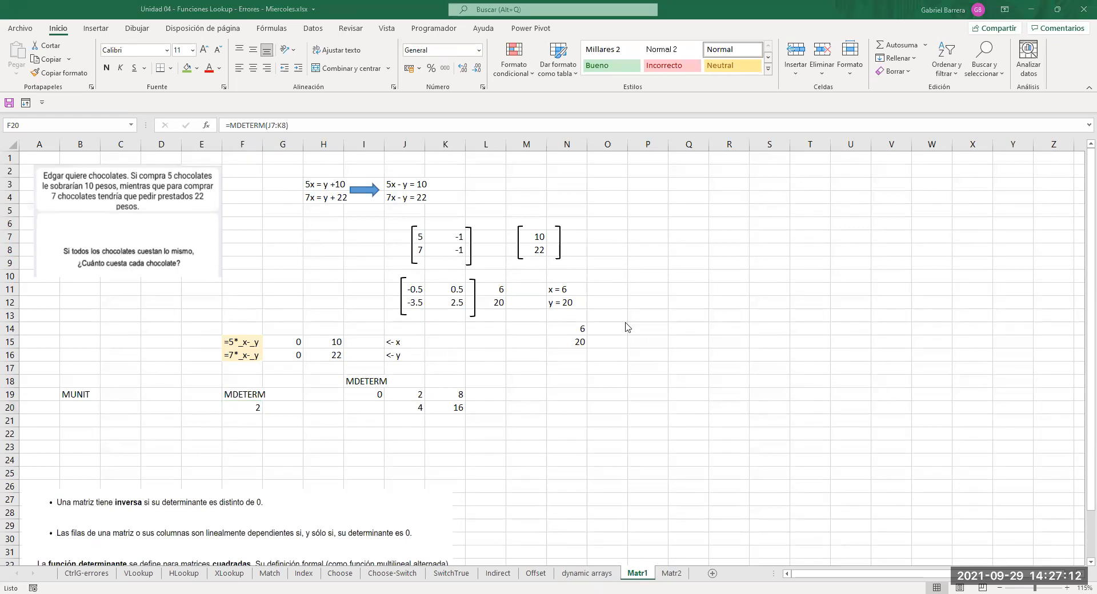
Enter a 3×3 identity matrix in Q3:S5, with 1 on the diagonal and 0 in the other cells.
left_click(680, 183)
type("4")
key("BackSpace")
type("1")
key("Return")
type("0")
key("Return")
type("0")
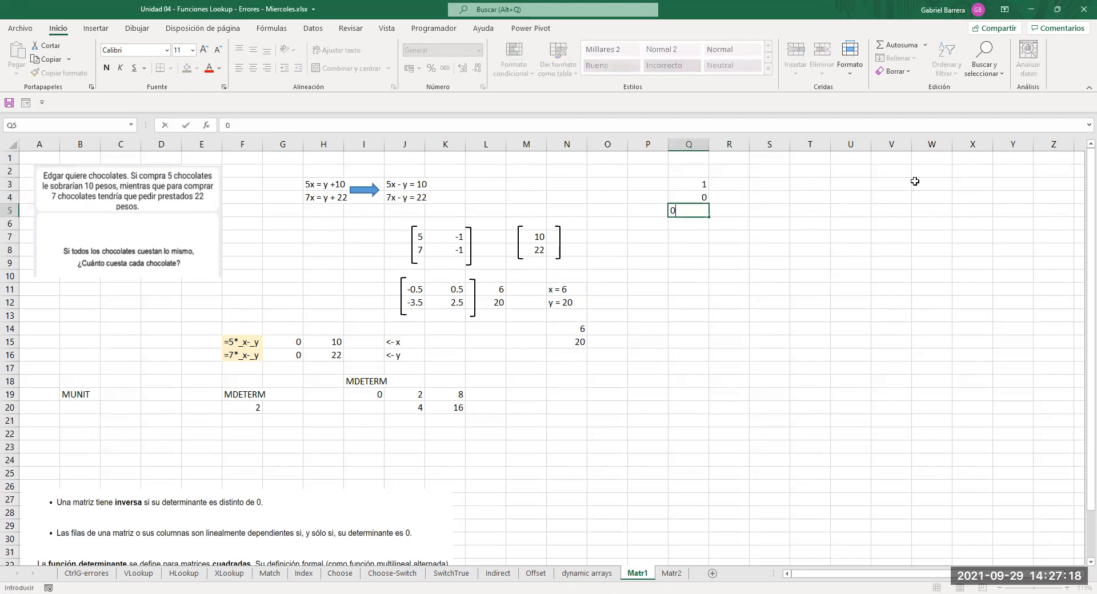
key("Up")
key("Right")
key("Up")
type("0")
key("Return")
type("1")
key("Return")
type("0")
key("Return")
key("Up")
key("Up")
key("Up")
key("Right")
type("0")
key("Return")
type("0")
key("Return")
type("1")
key("Return")
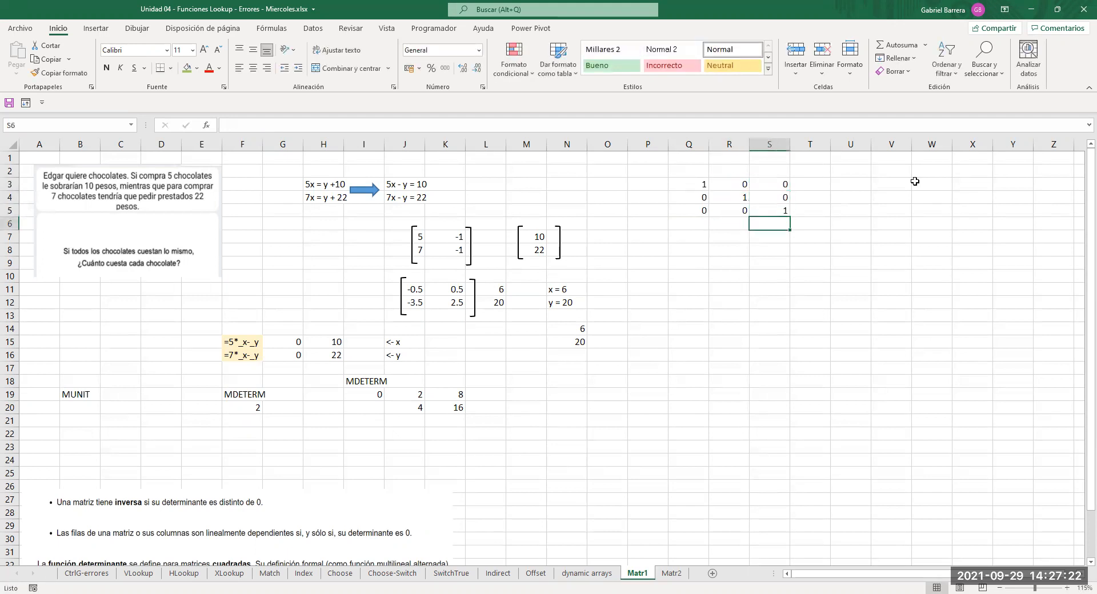
Center the contents of columns Q through V horizontally.
left_click(701, 145)
left_click_drag(719, 150, 891, 162)
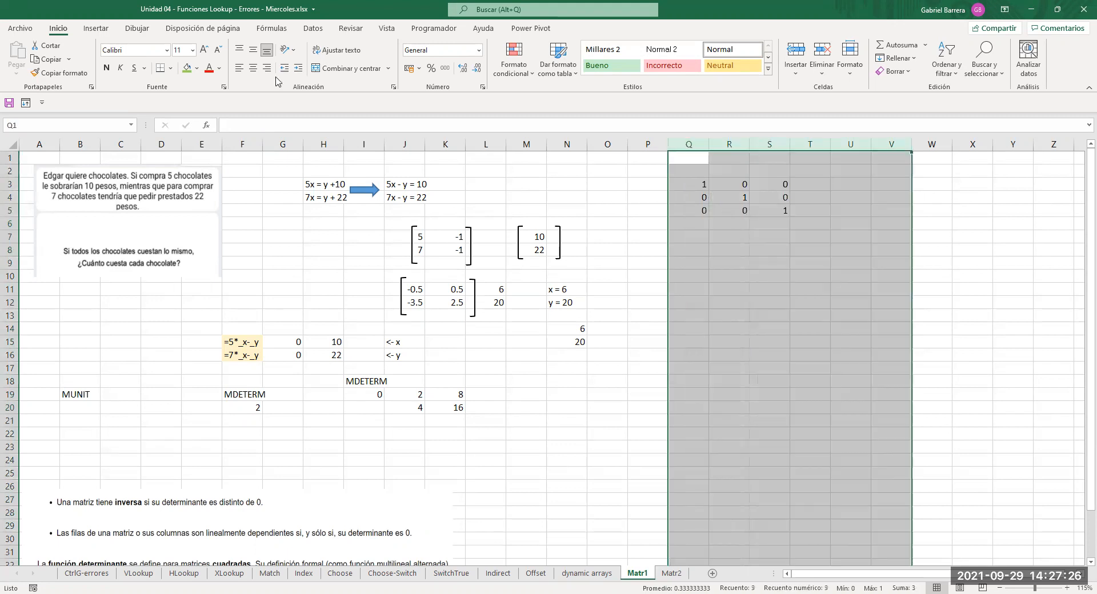
left_click(253, 69)
left_click(729, 197)
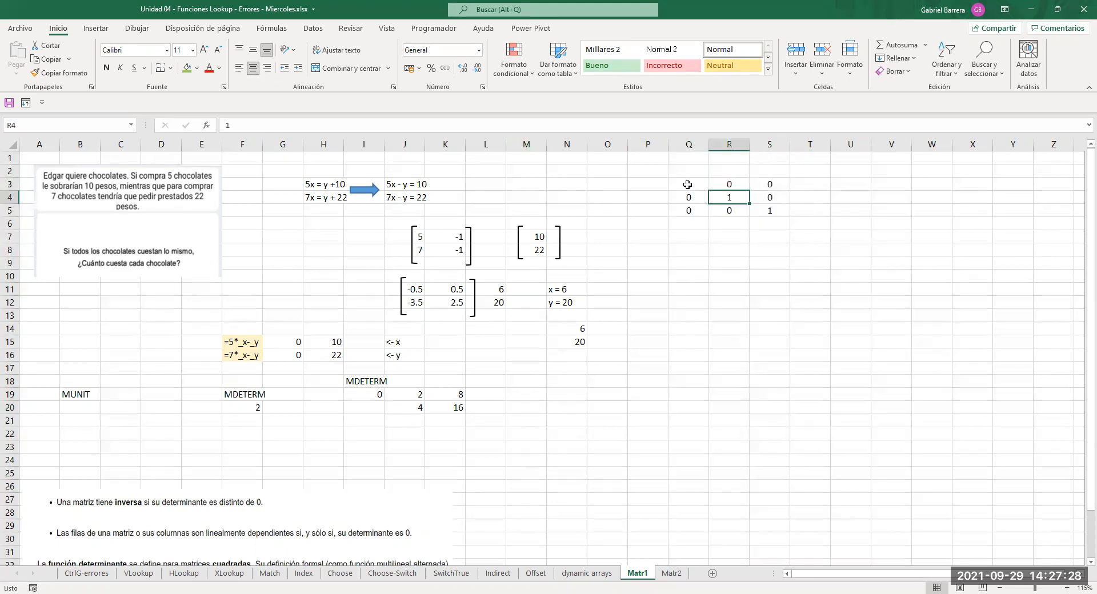
Fill the identity matrix in Q3:S5 with standard yellow.
left_click_drag(687, 184, 769, 210)
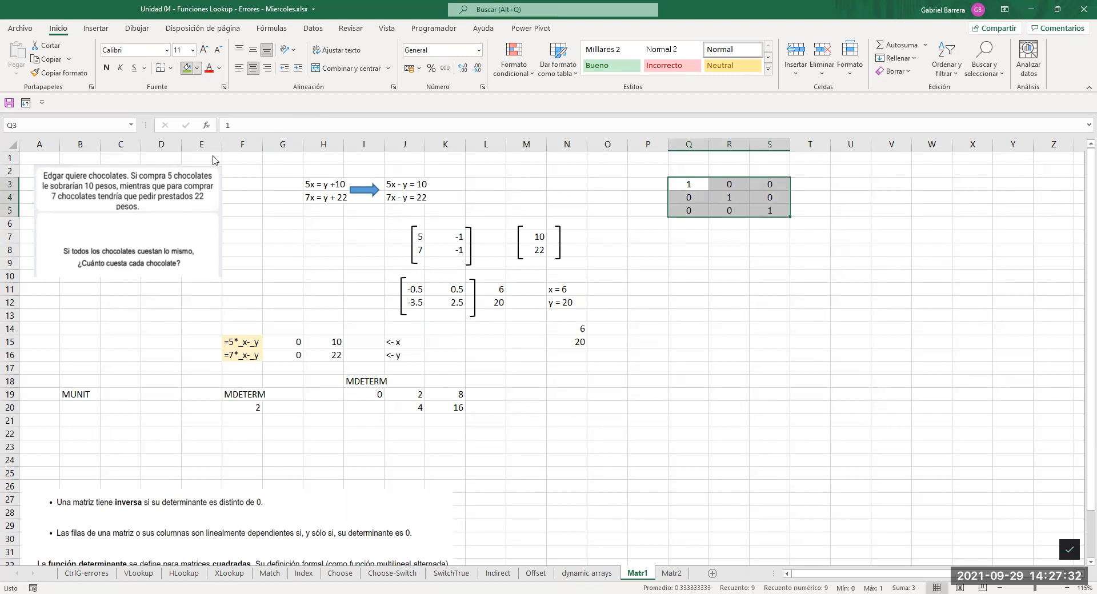
left_click(197, 68)
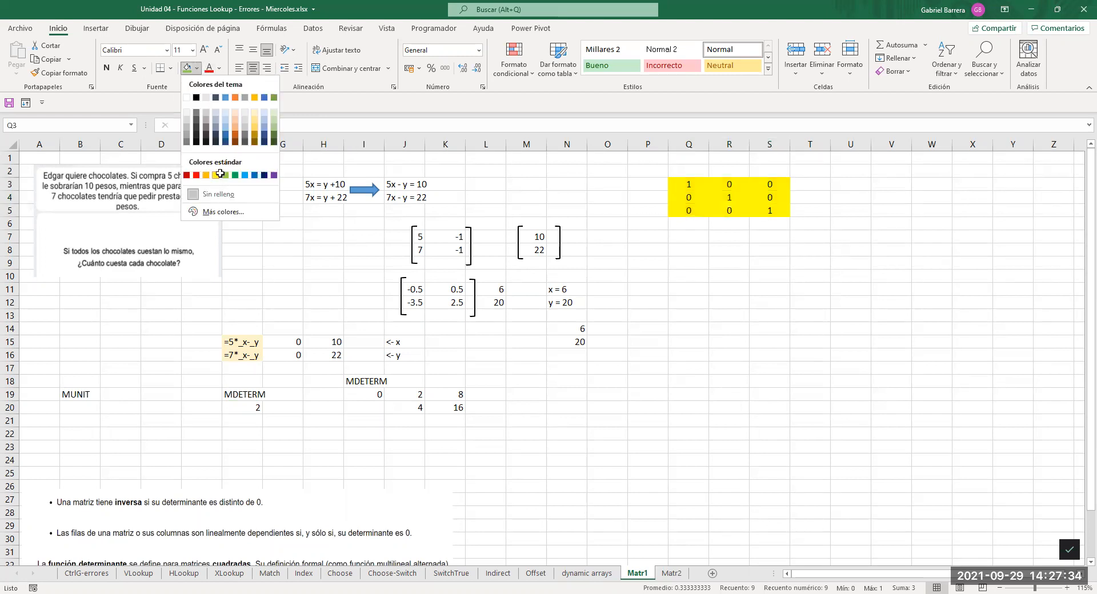
left_click(221, 176)
left_click(769, 276)
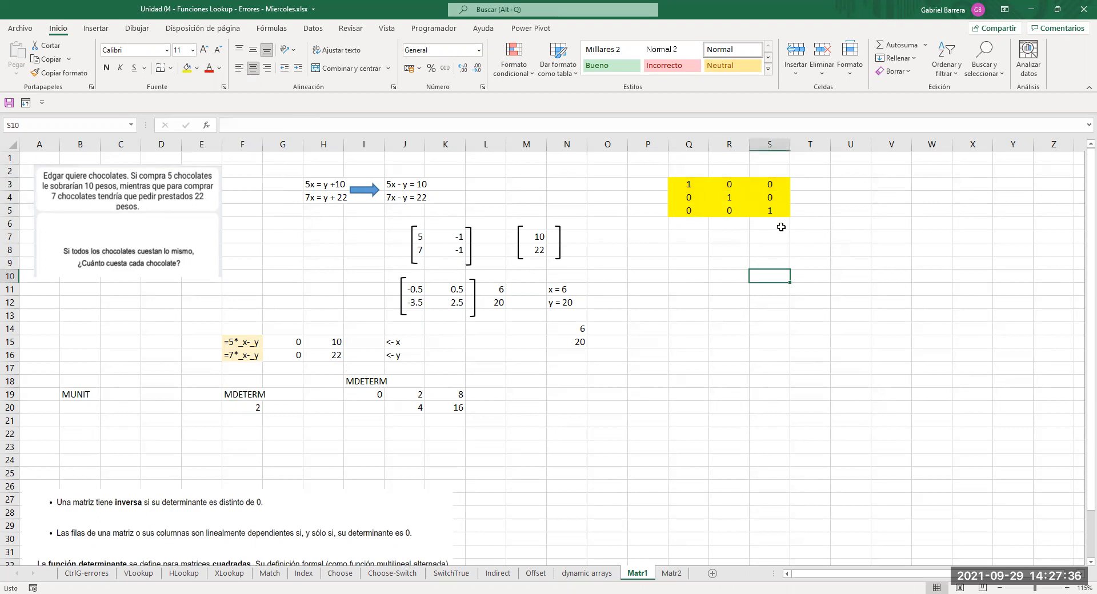
Generate a 5×5 identity matrix from Q9 with =M.UNIDAD(5) and select the resulting range.
left_click(680, 263)
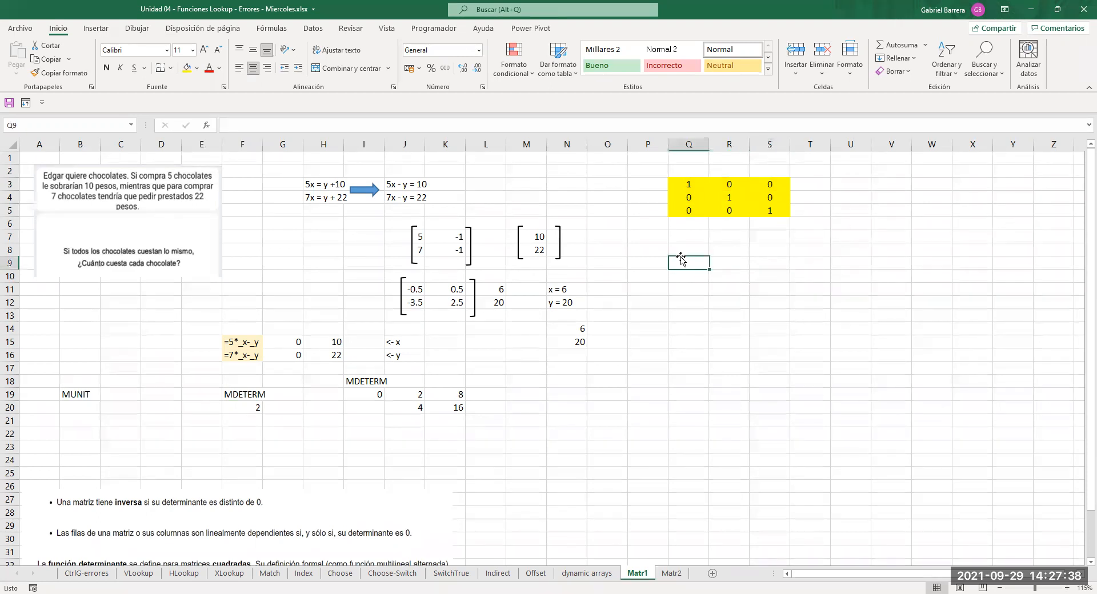
type("=")
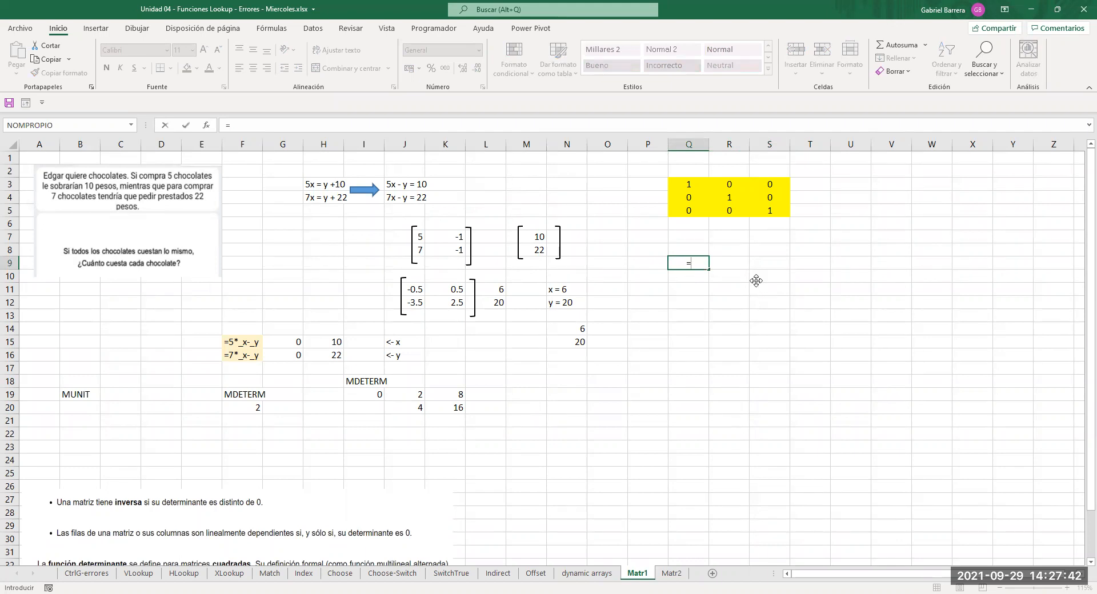
type("m.")
key("Down")
key("Down")
key("Tab")
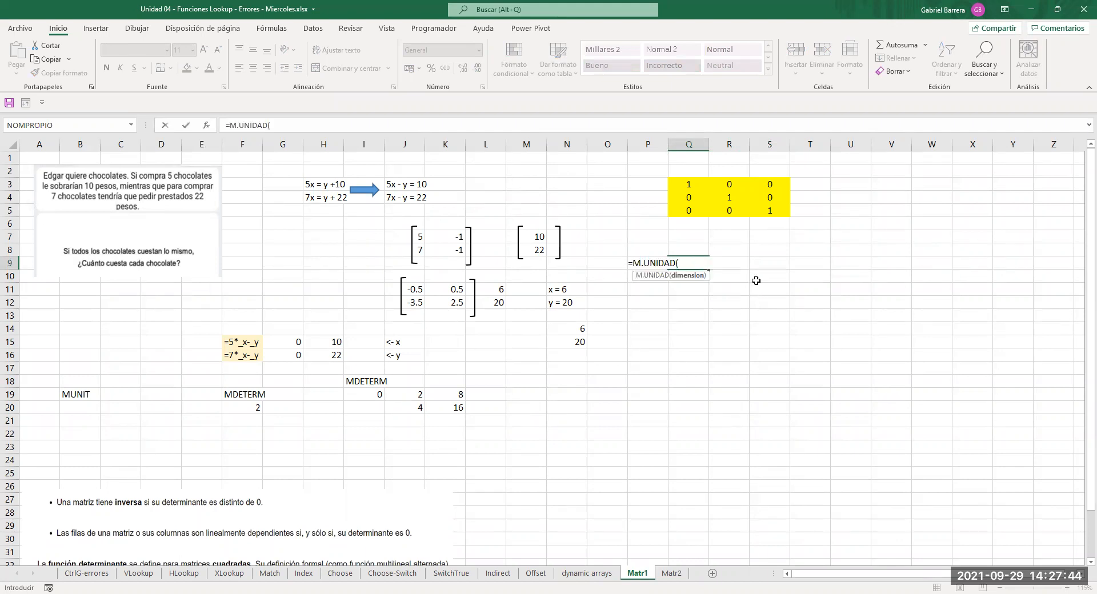
type("5")
key("Return")
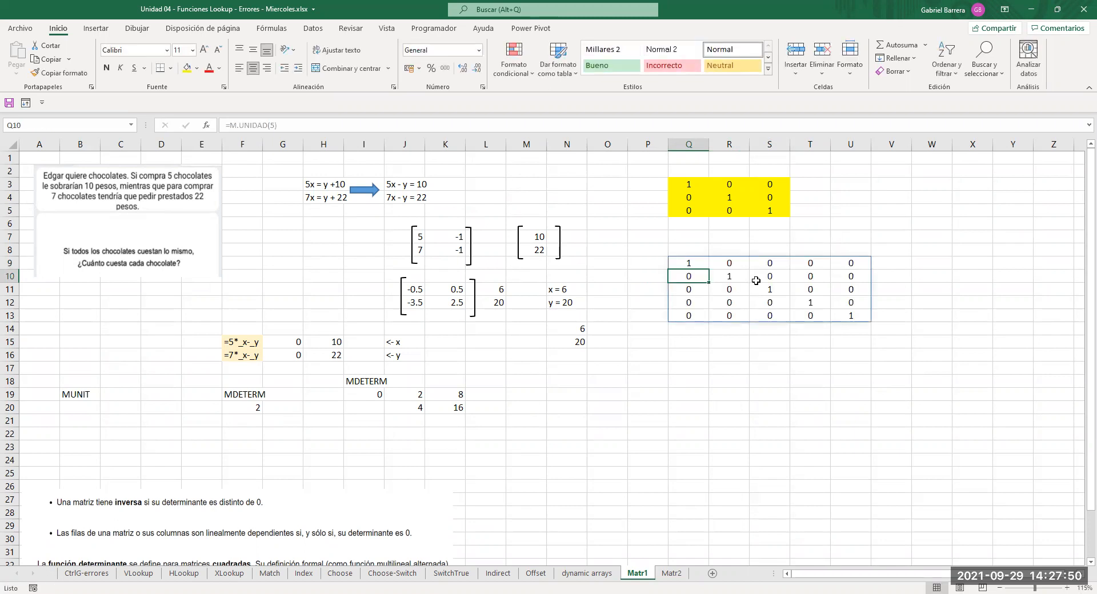
left_click_drag(692, 263, 864, 311)
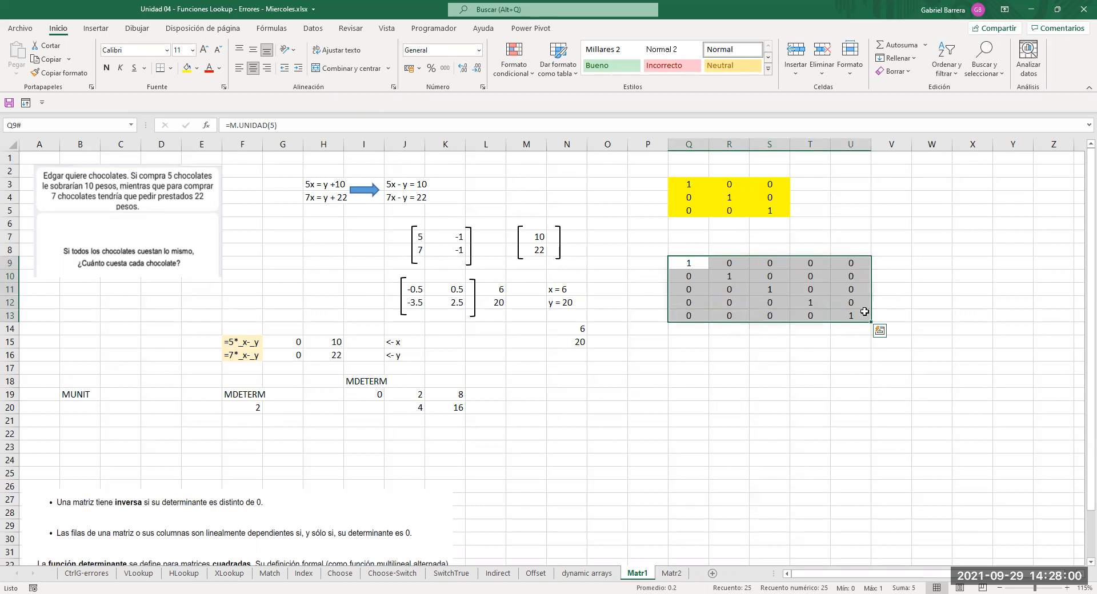
key("Escape")
key("alt+Tab")
type("=")
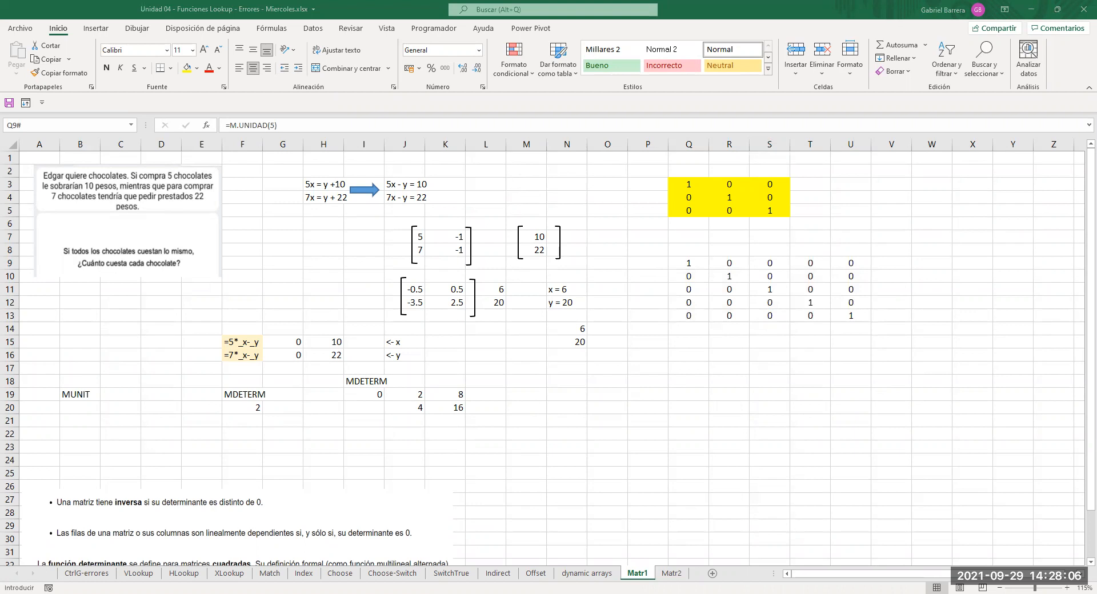
key("Escape")
On the Matr2 sheet, enter the example equation 2x=10 in cell K3.
left_click(671, 573)
left_click(423, 353)
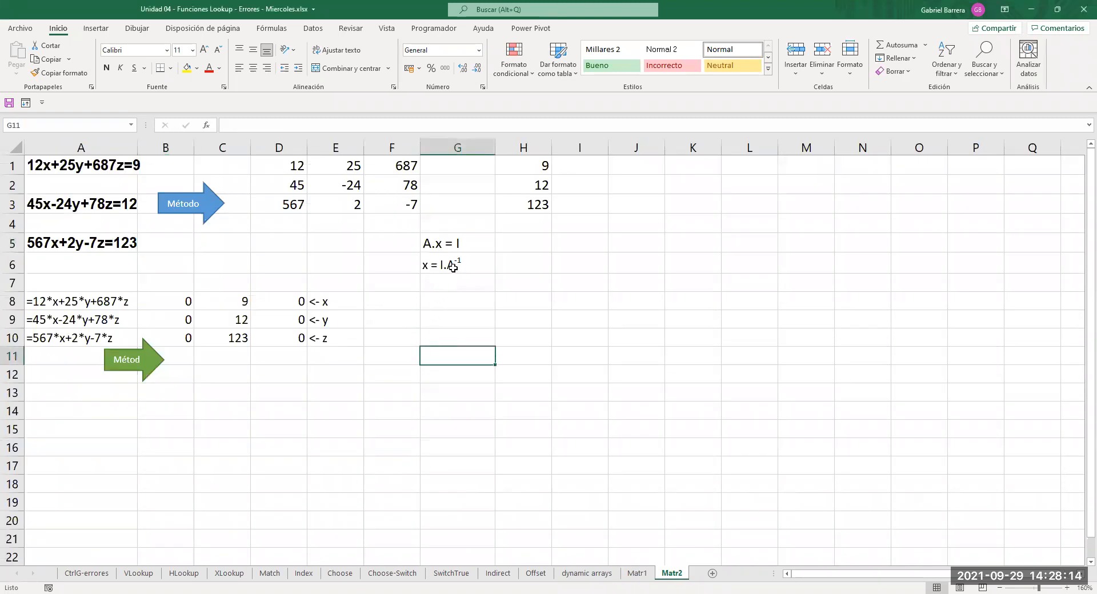
left_click(412, 324)
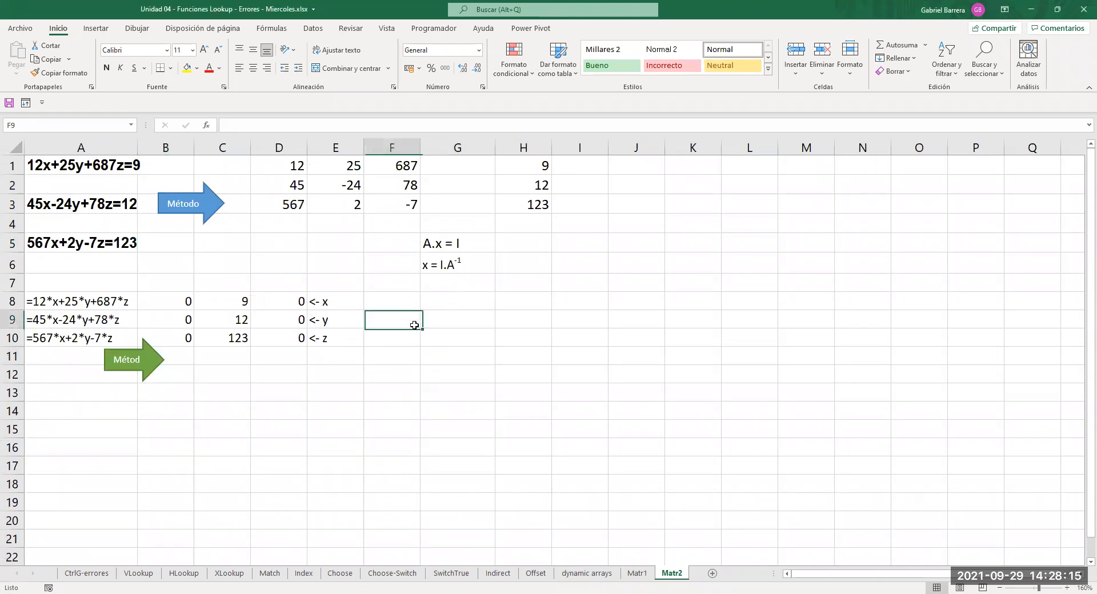
left_click(454, 245)
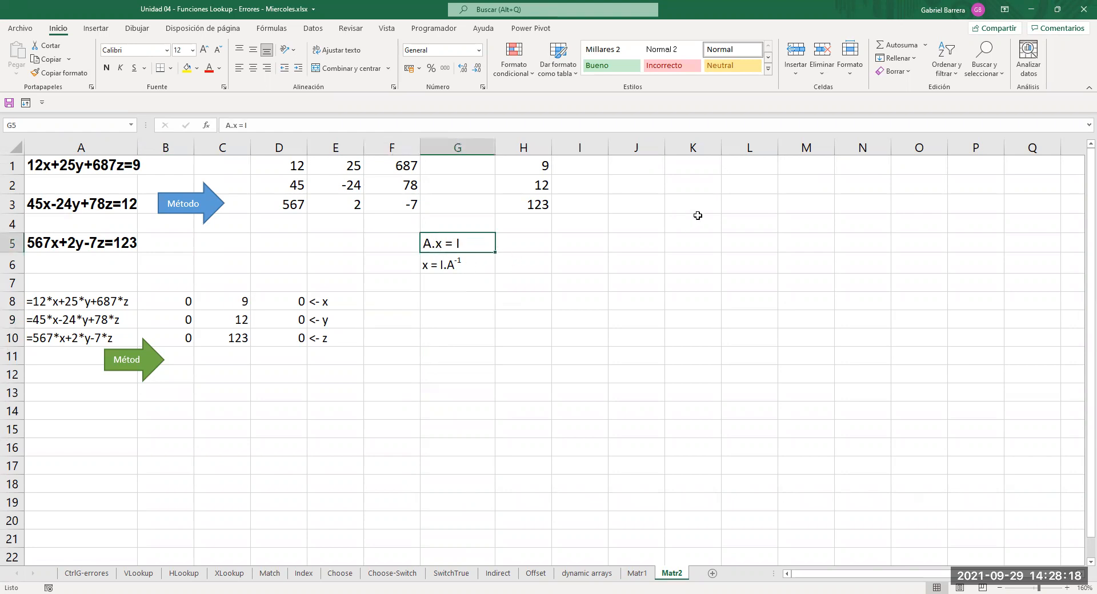
left_click(722, 210)
key("Left")
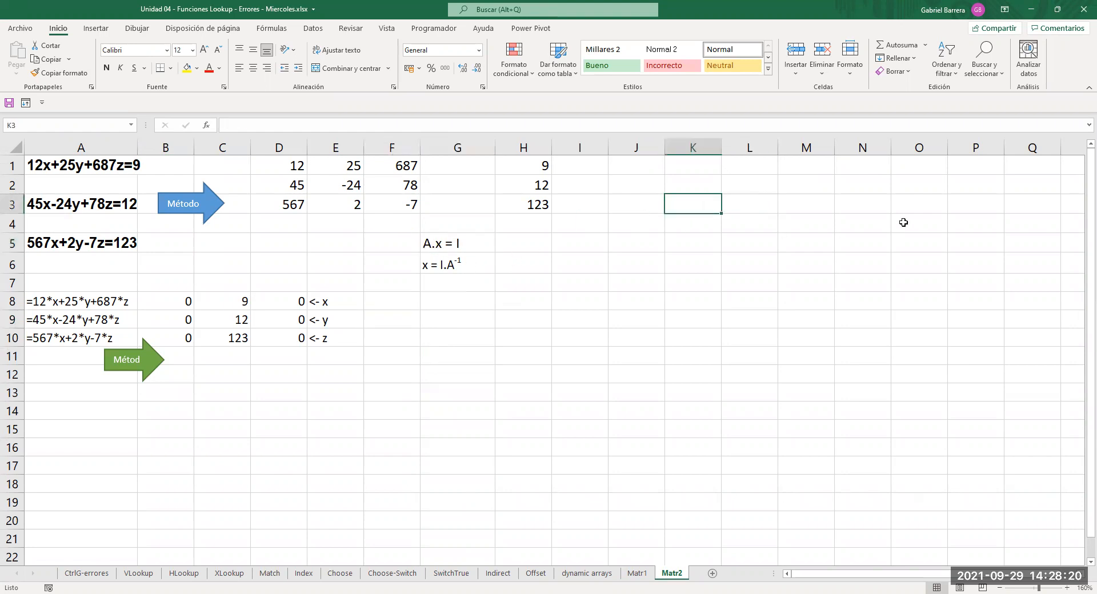
type("2x=10")
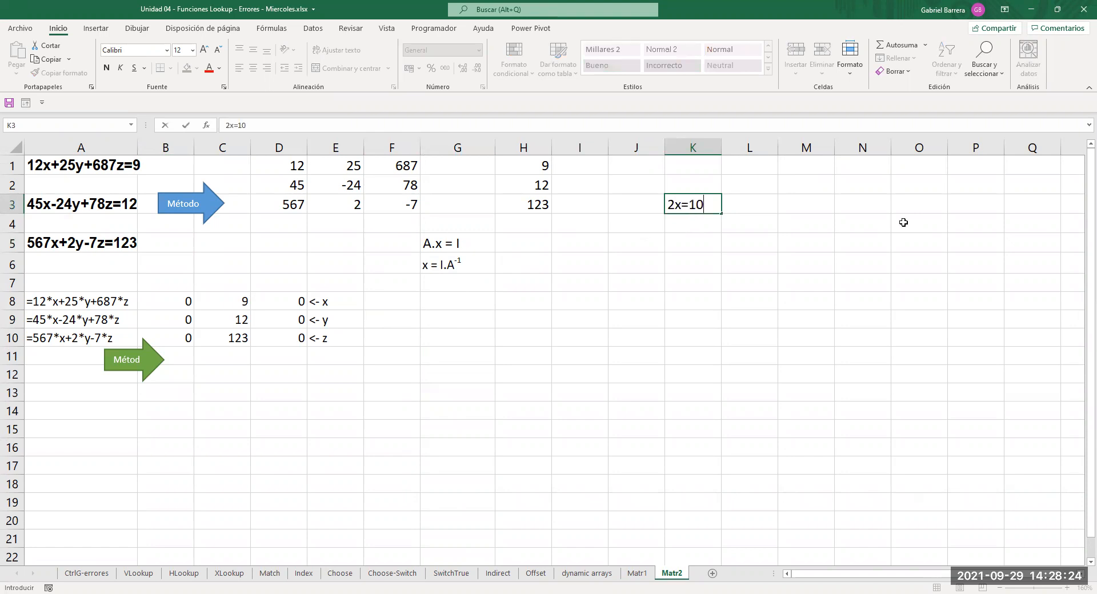
key("Return")
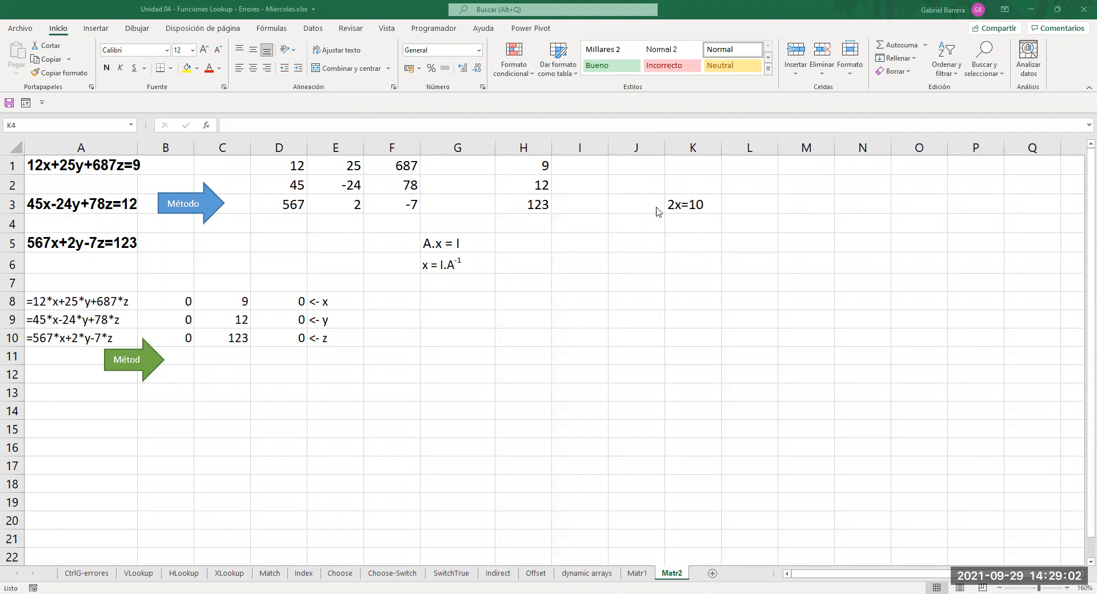
Rewrite the matrix solution text in G6 as x = A-1.I, placing the inverse before I.
double_click(486, 268)
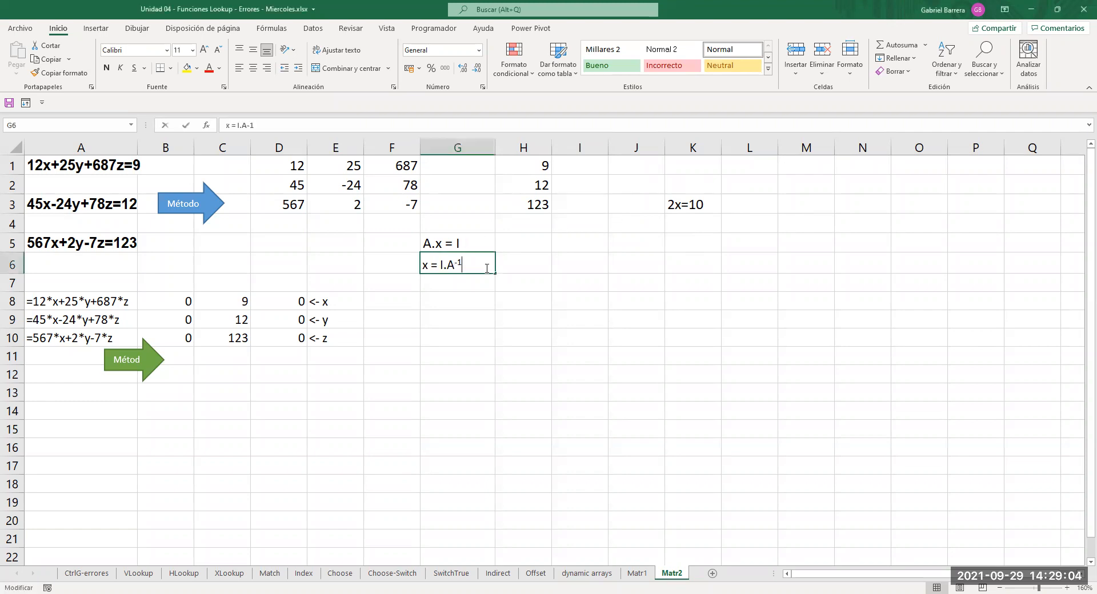
key("Left")
key("shift+End")
key("Delete")
type("A-1")
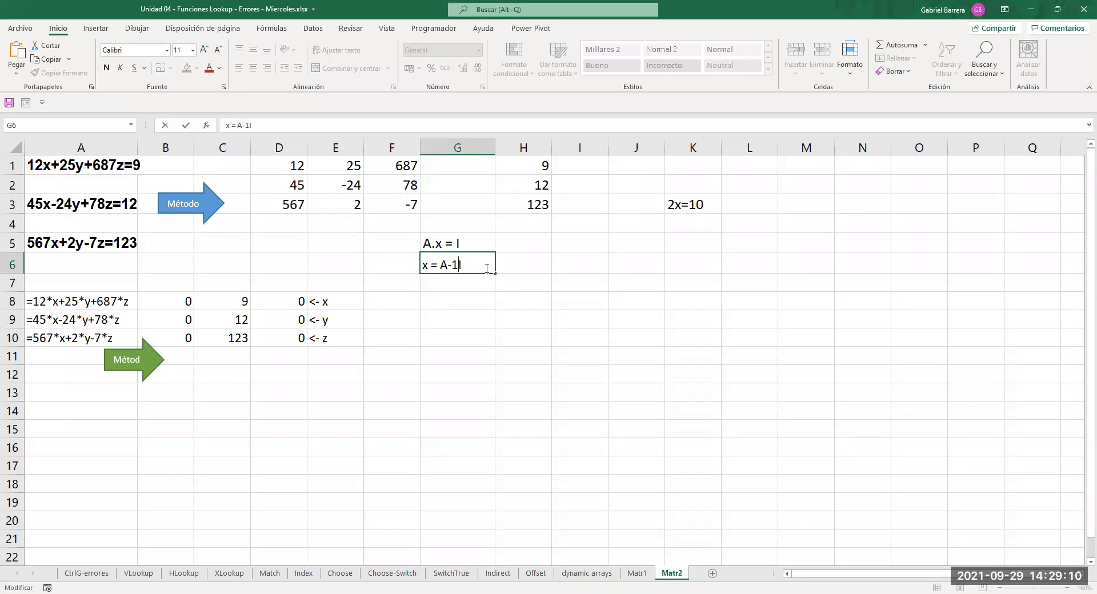
Format the -1 exponent in G6 as superscript.
key("shift+Left")
left_click(226, 89)
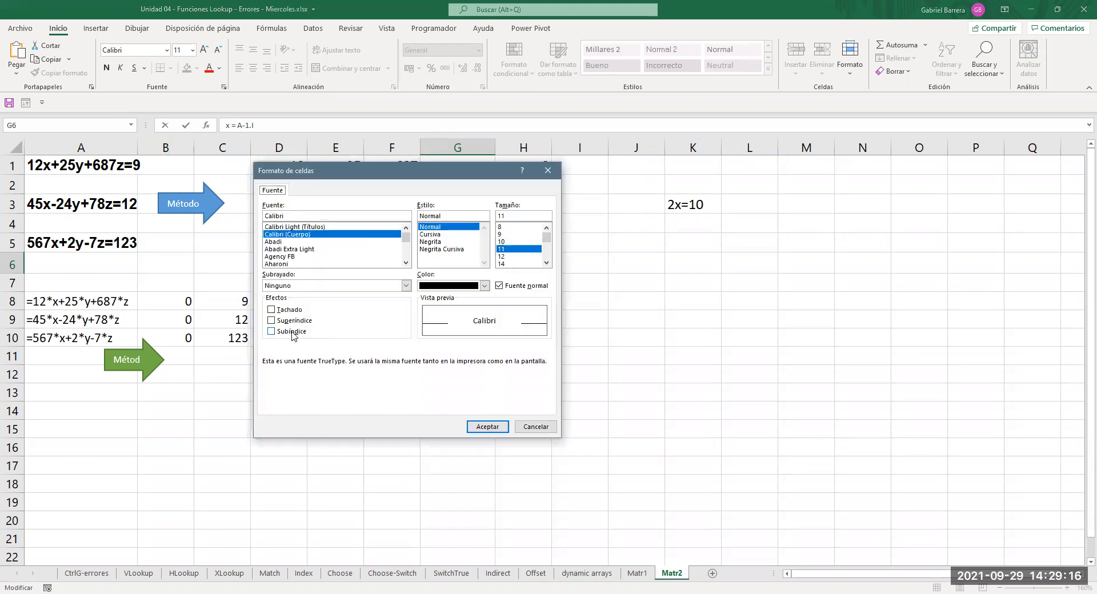
left_click(295, 321)
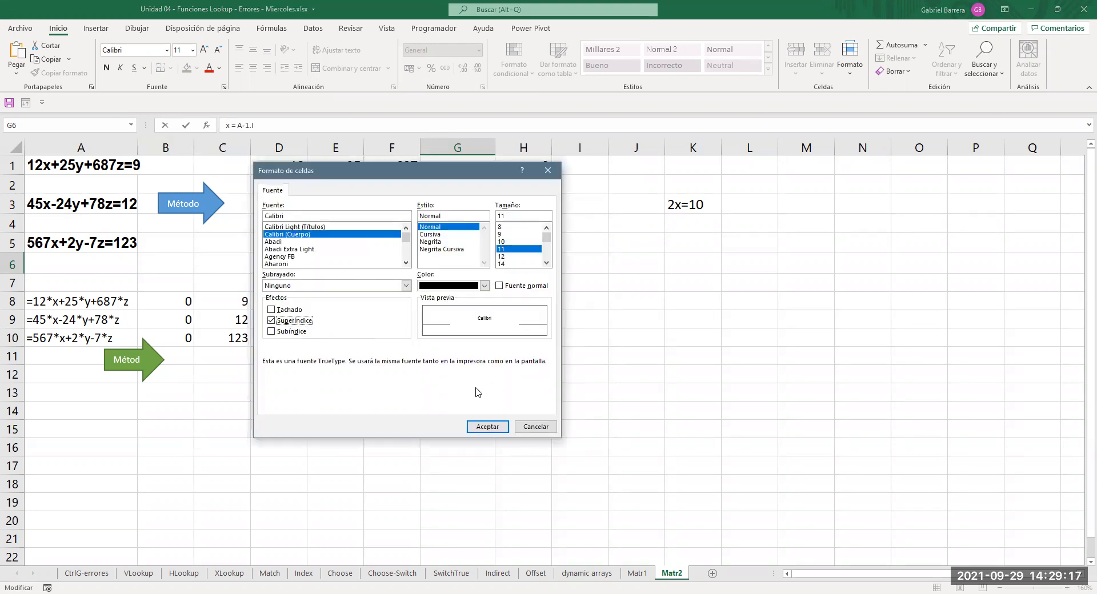
left_click(484, 426)
left_click(458, 323)
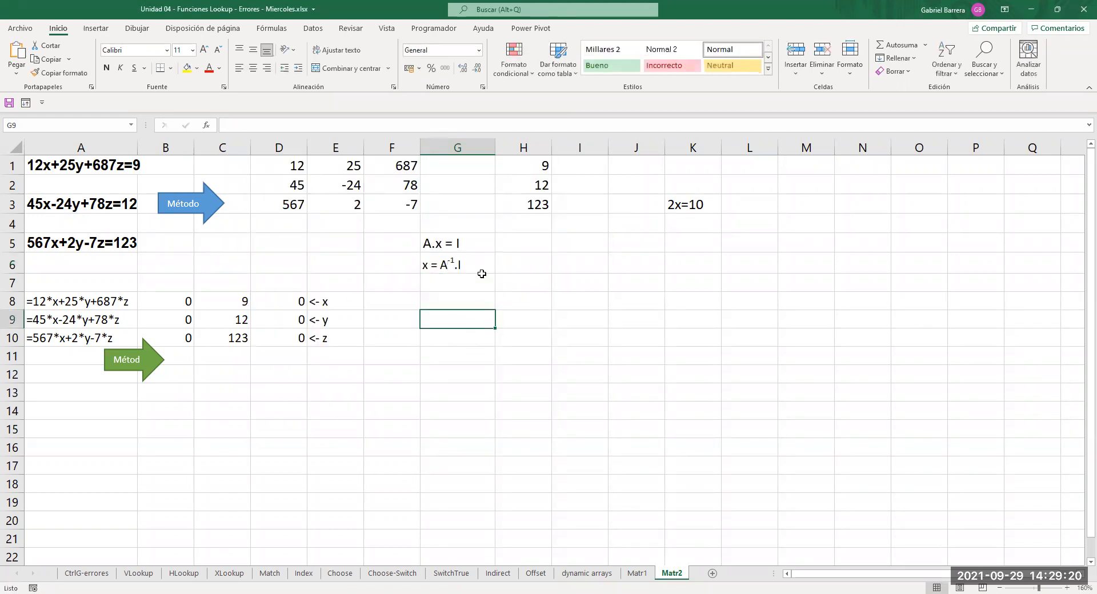
Examine how A.x = I and its solution relate to the coefficients in D1:F3, the independent terms in H1:H3 and the example equation in K3.
left_click(469, 238)
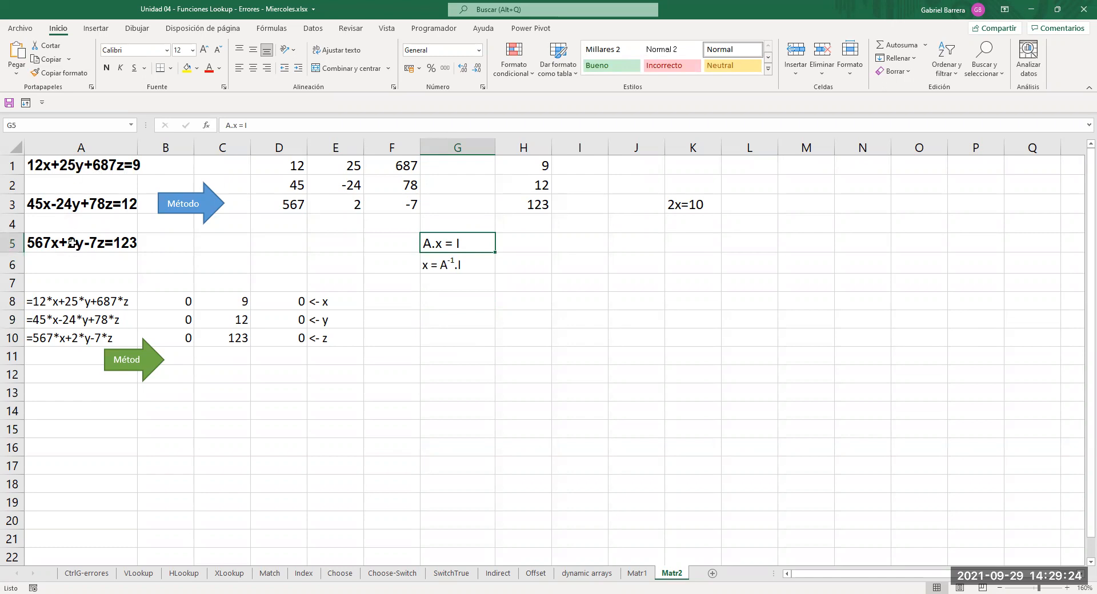
left_click_drag(291, 165, 387, 204)
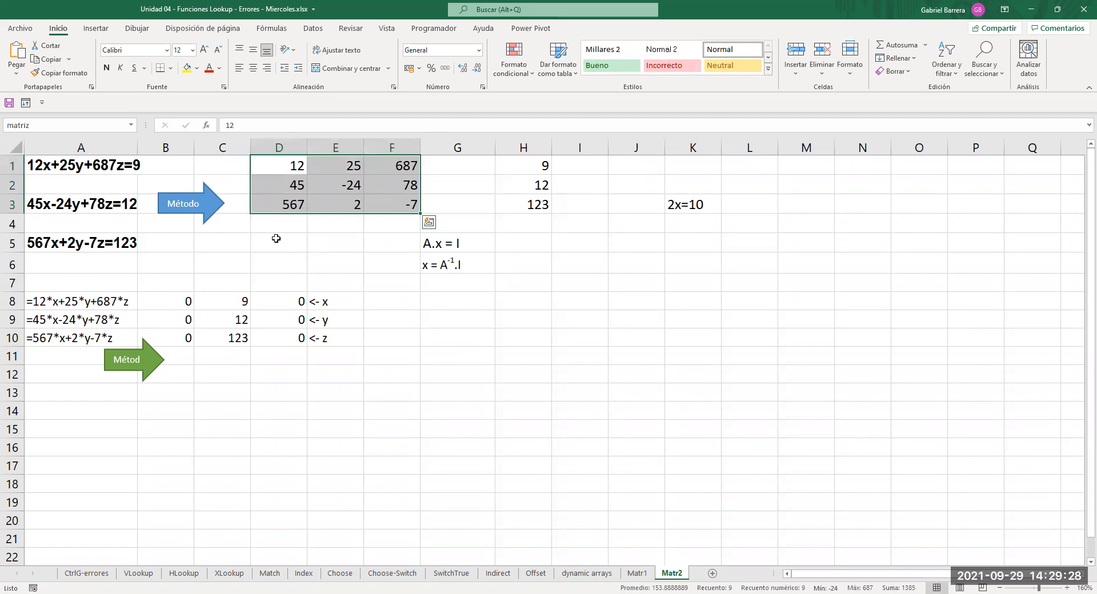
left_click_drag(536, 168, 538, 203)
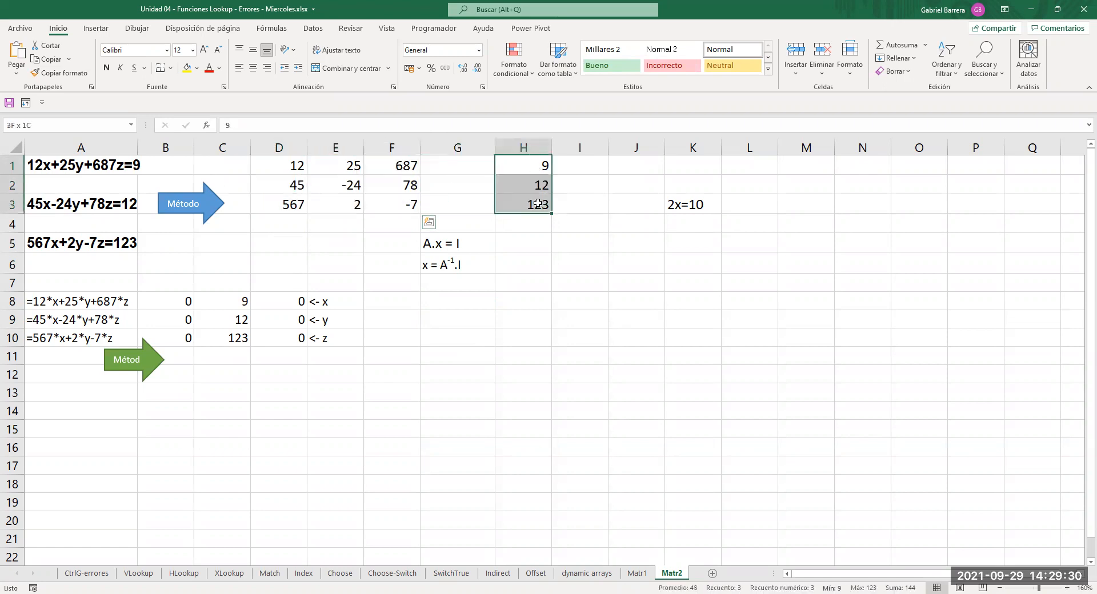
left_click(486, 240)
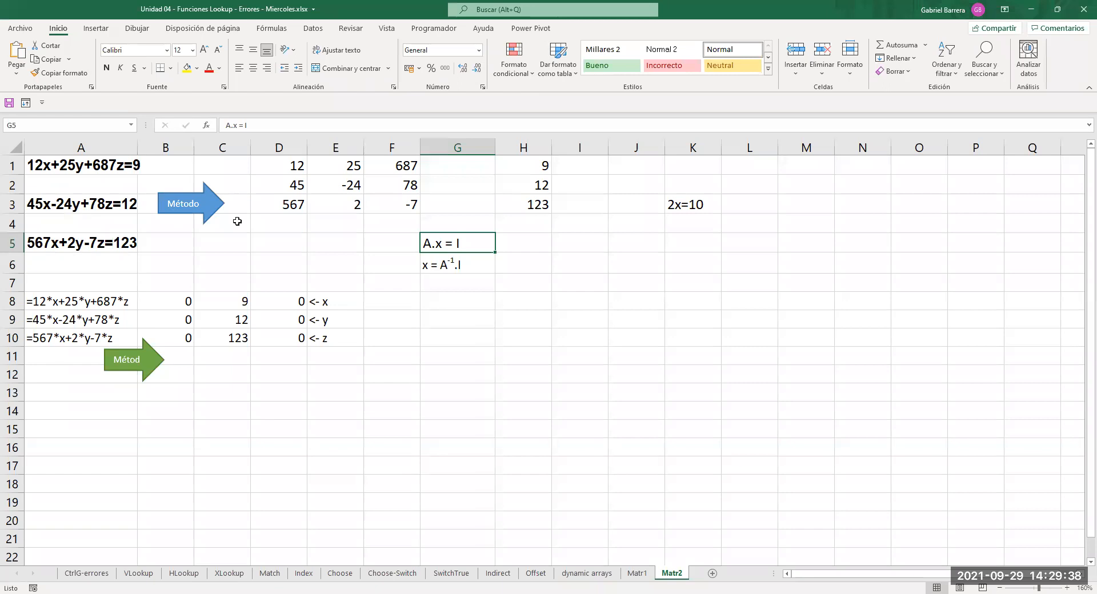
left_click_drag(542, 161, 524, 208)
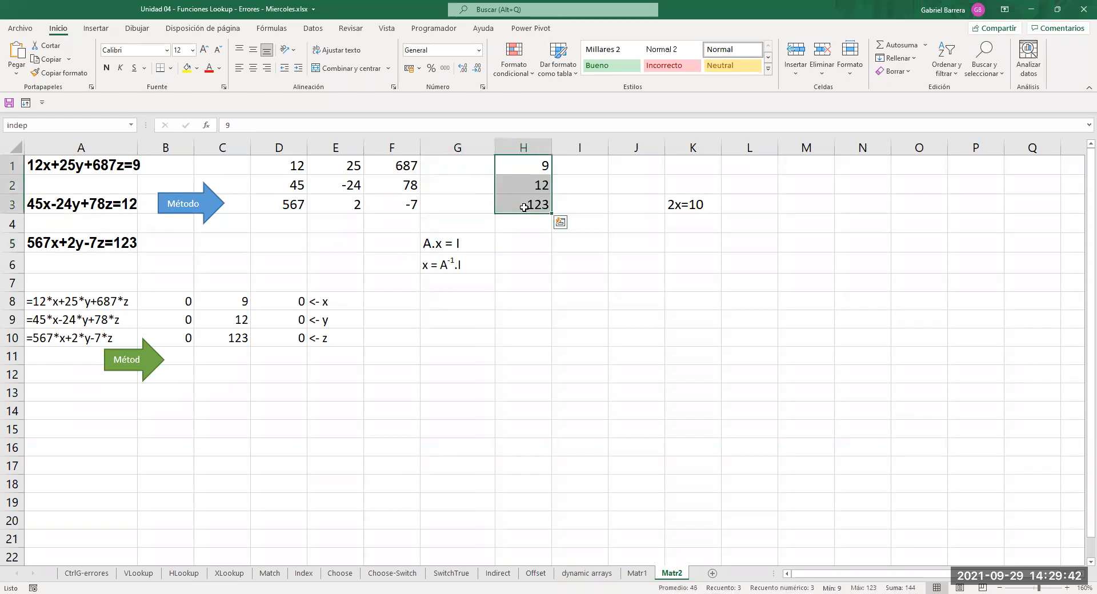
left_click(687, 208)
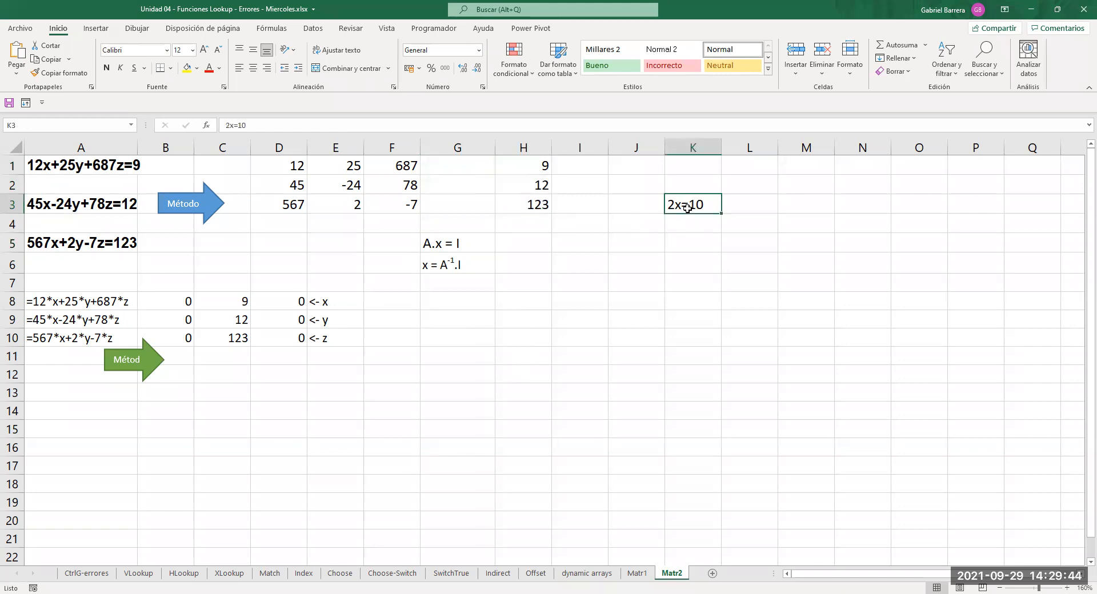
left_click(421, 270)
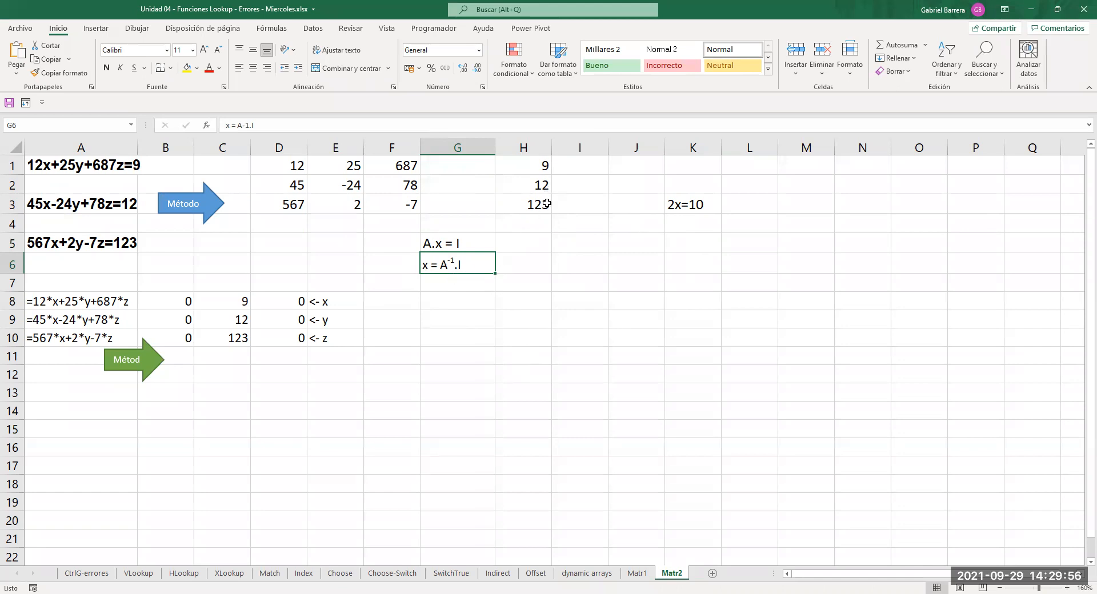
Calculate the inverse of the coefficient matrix from G9 with =MINVERSA(matriz).
left_click(454, 321)
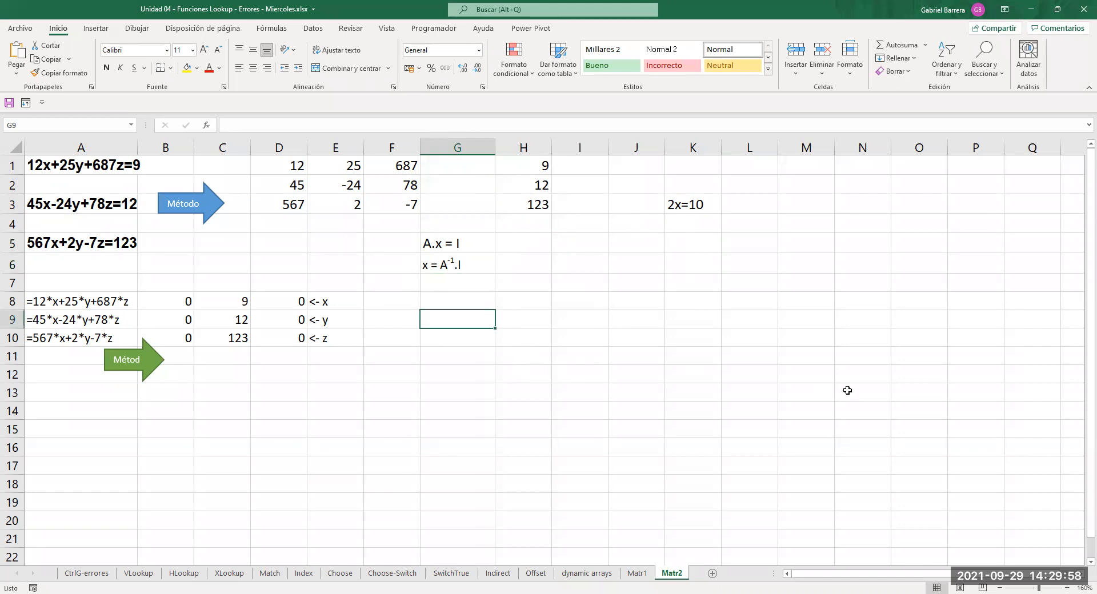
type("=")
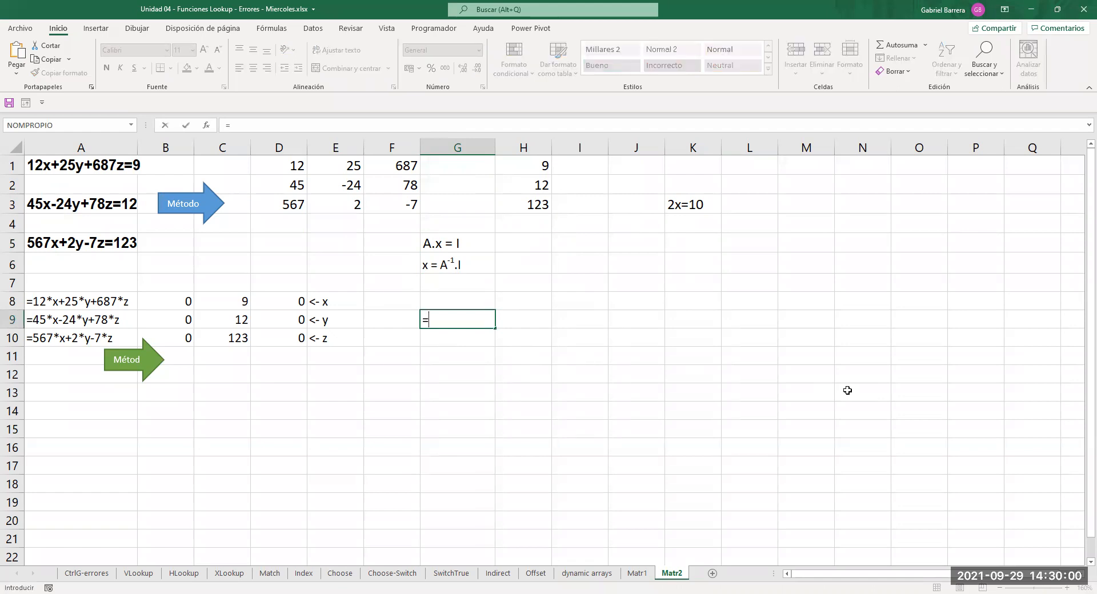
type("m")
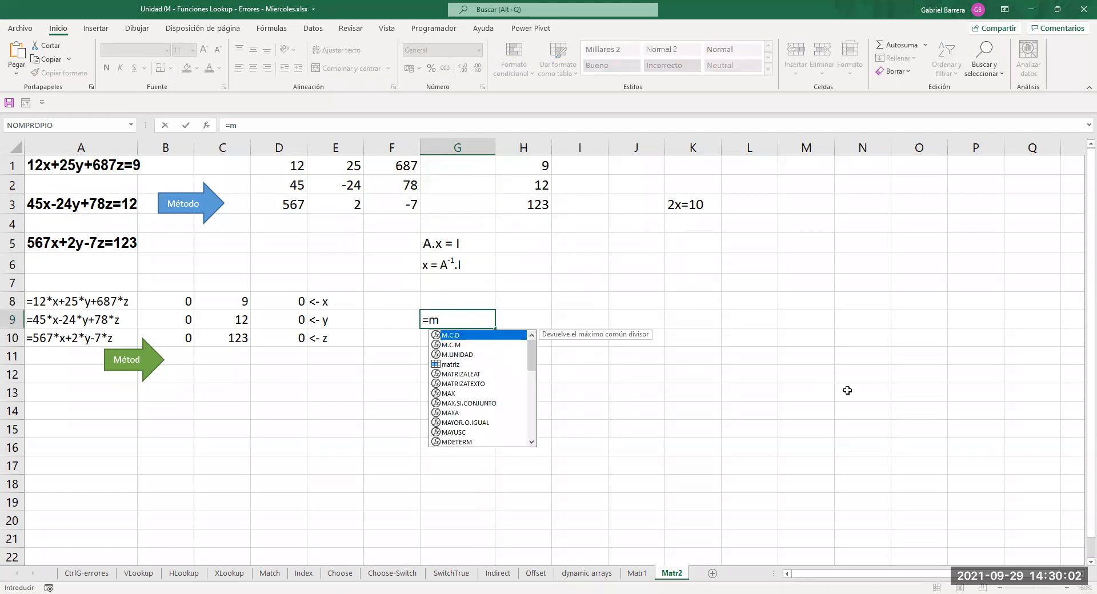
type("invers")
key("Tab")
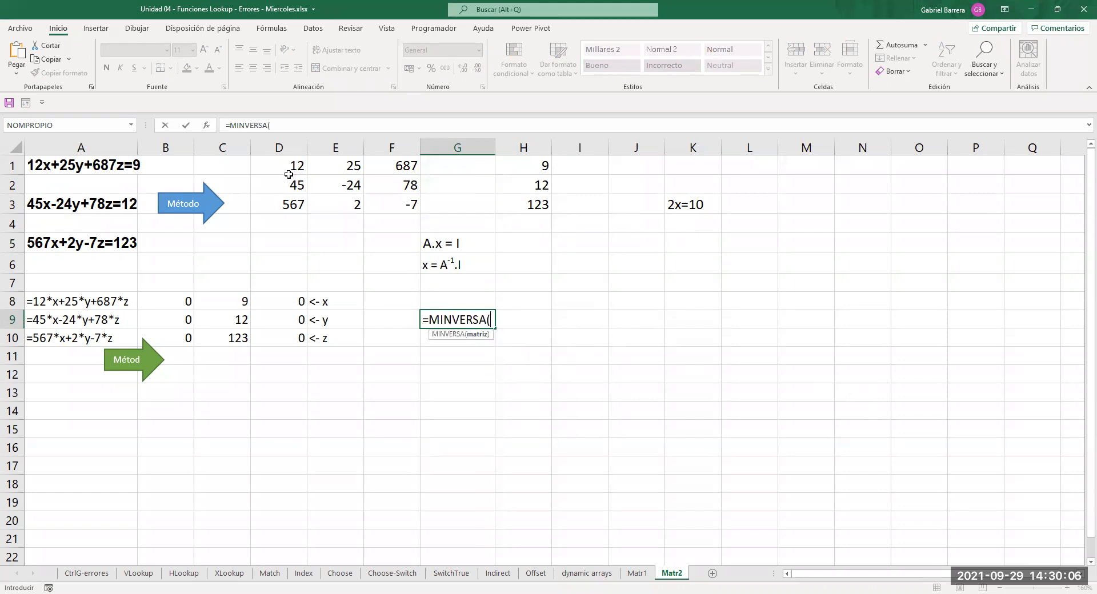
type("matriz")
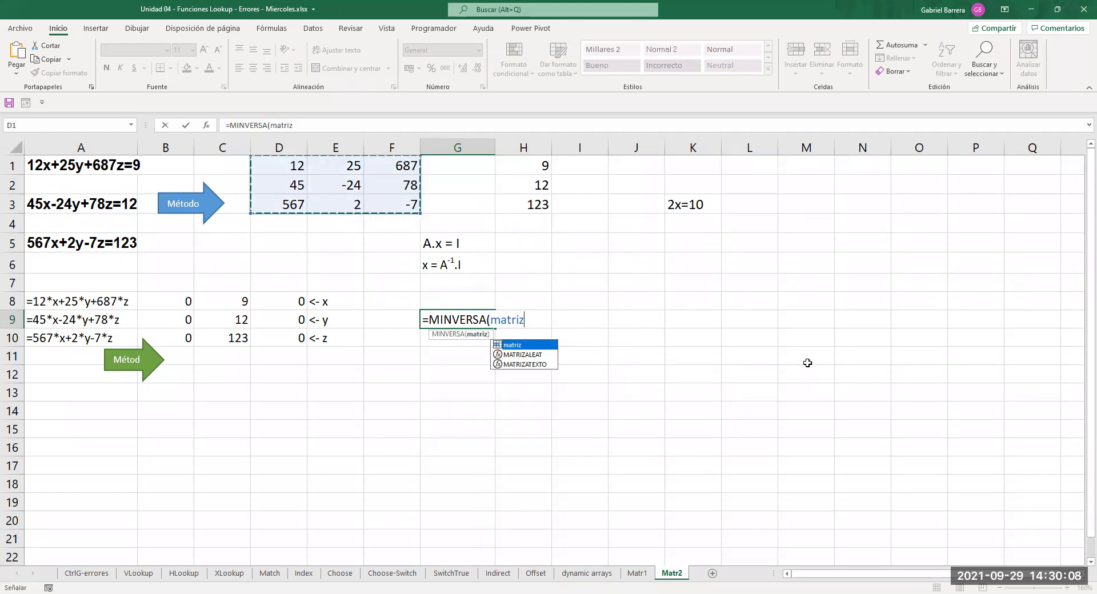
Enter the label "La matriz inversa" in K9 and display G9's formula in K10 with FORMULATEXTO.
left_click(710, 315)
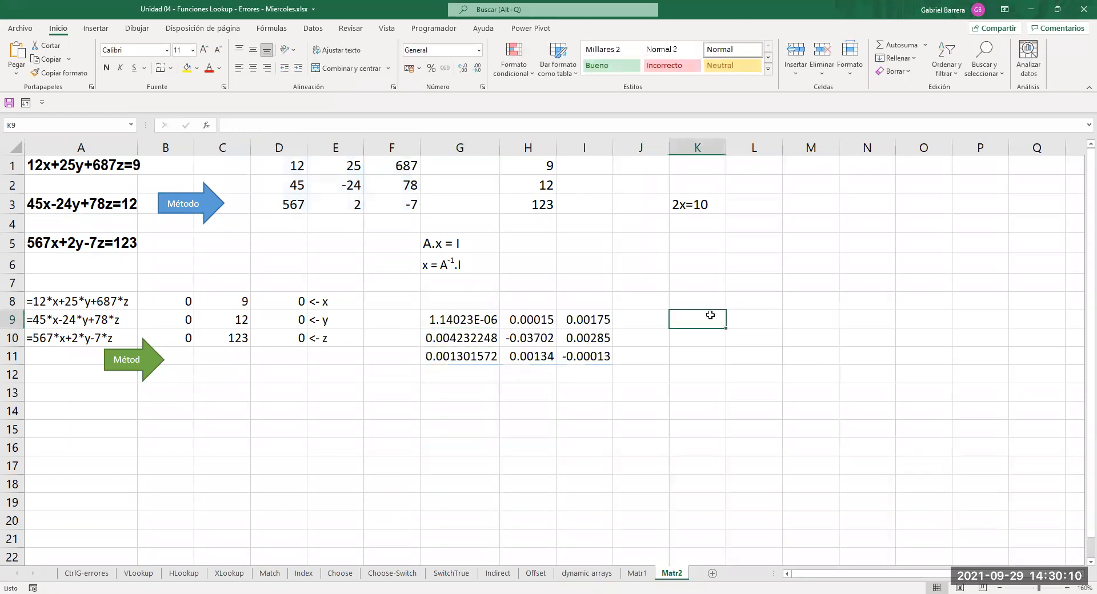
type("La m")
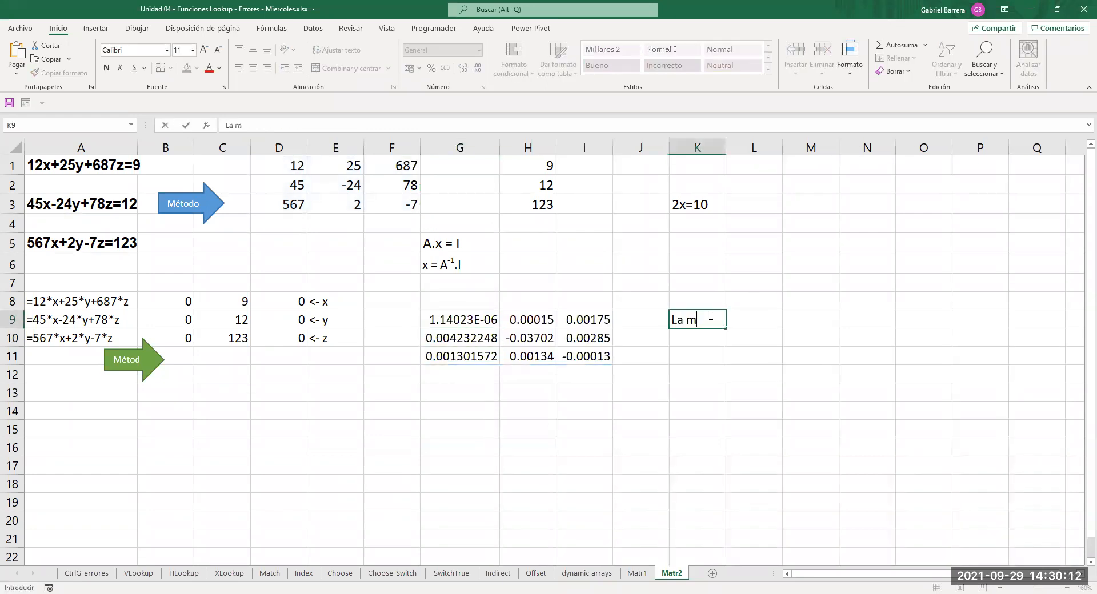
type("atriz inversa")
key("Return")
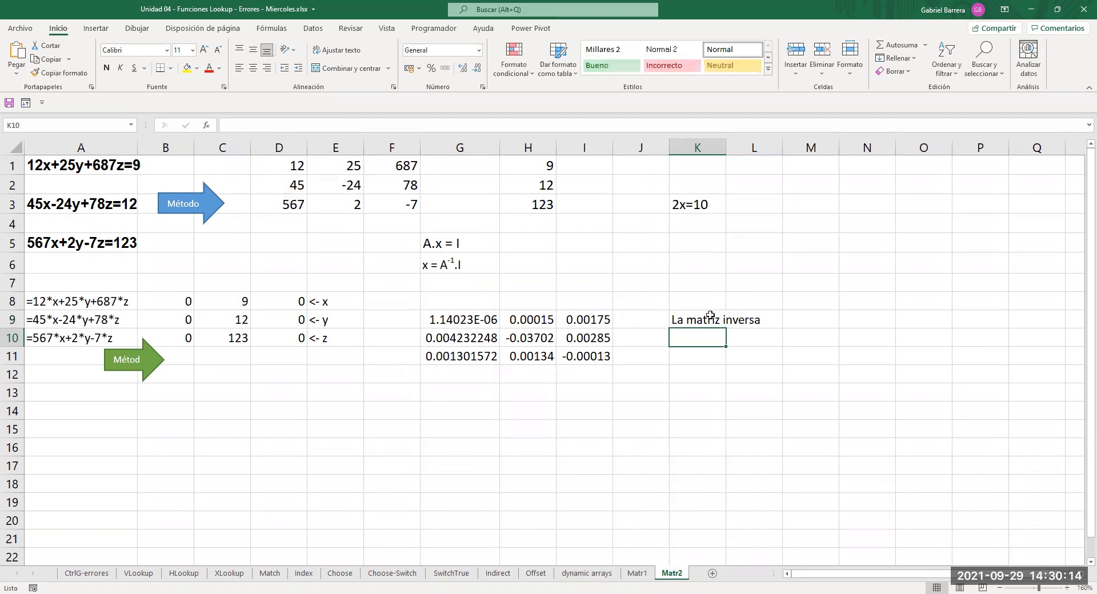
type("=")
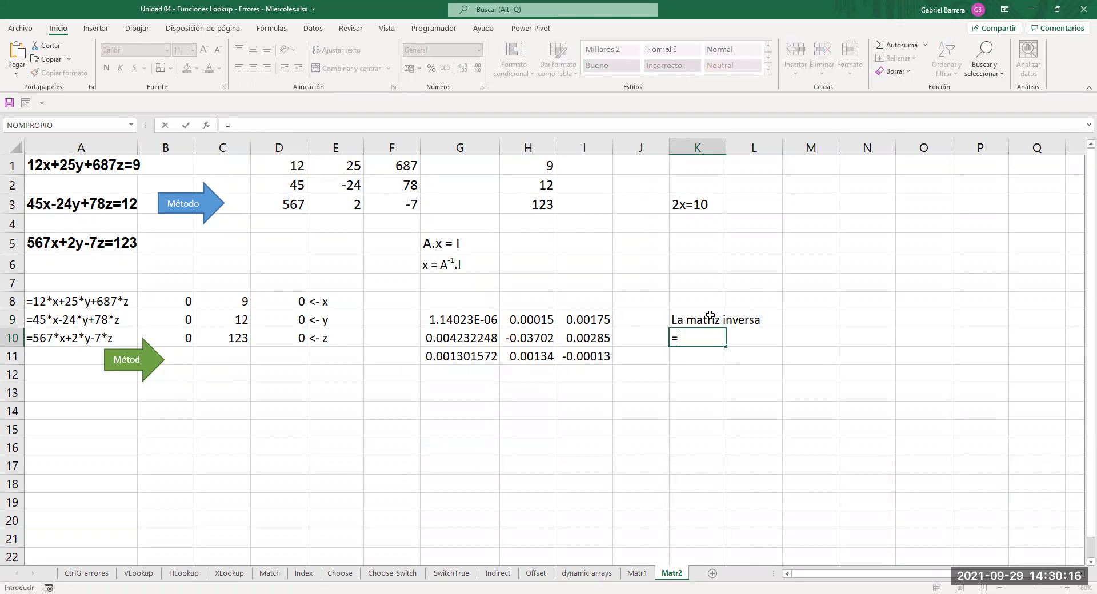
type("FORMULATEXTO(")
left_click(462, 322)
key("Return")
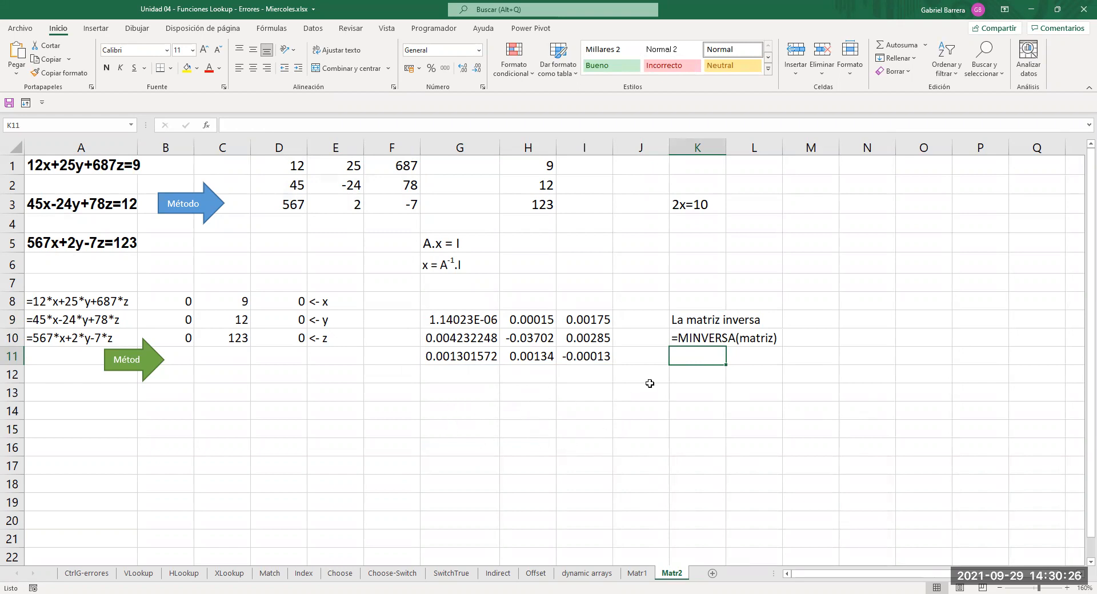
Solve the equation system from G13 by multiplying the inverse by the independent terms with =MMULT(MINVERSA(matriz);indep).
left_click(703, 337)
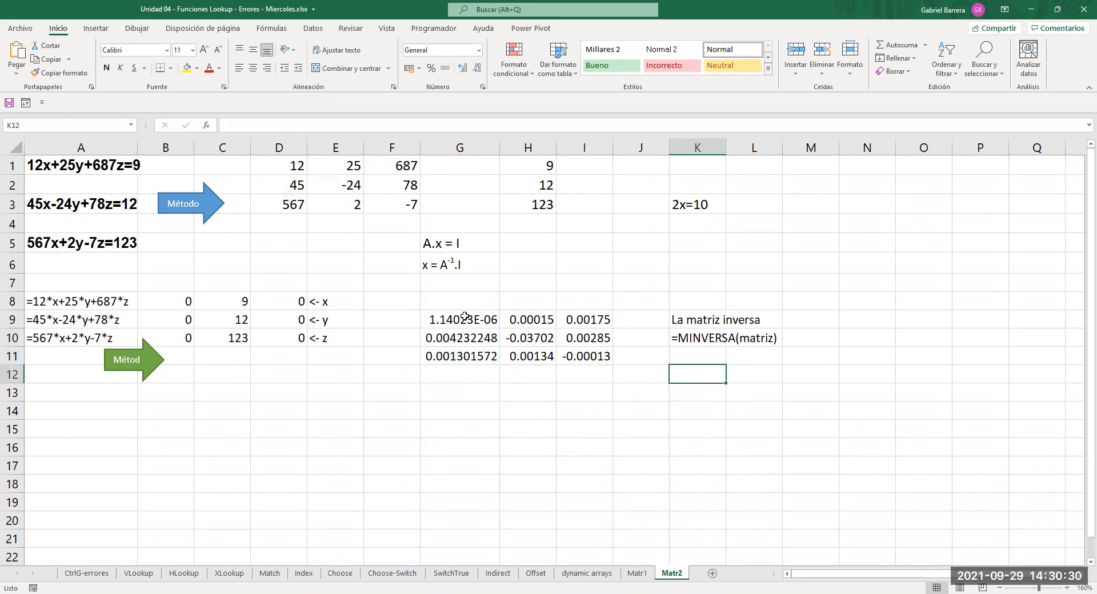
left_click_drag(462, 318, 579, 357)
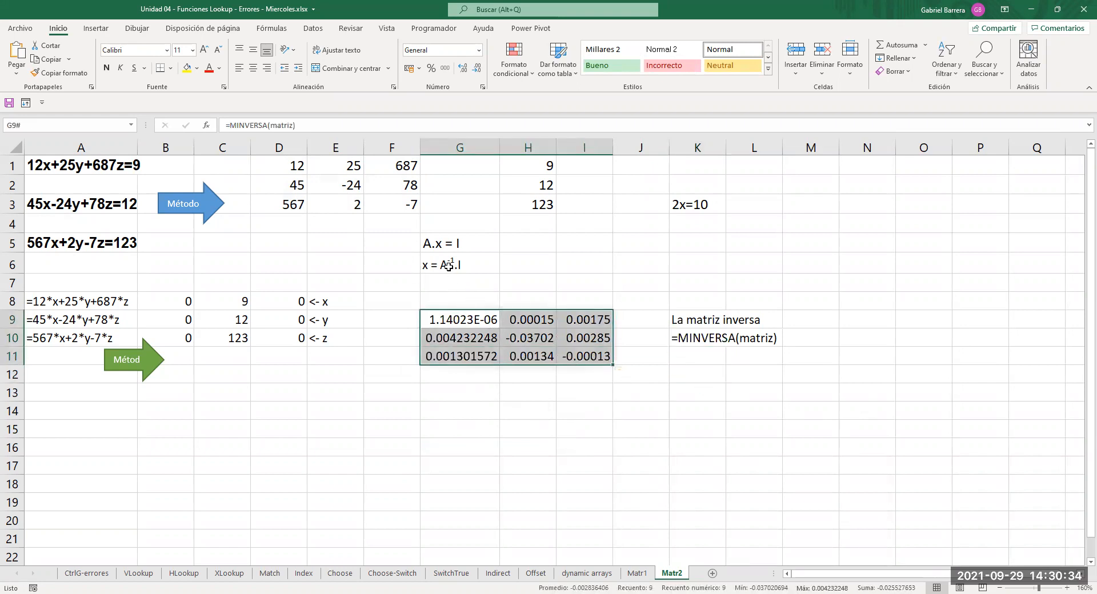
left_click_drag(543, 166, 543, 206)
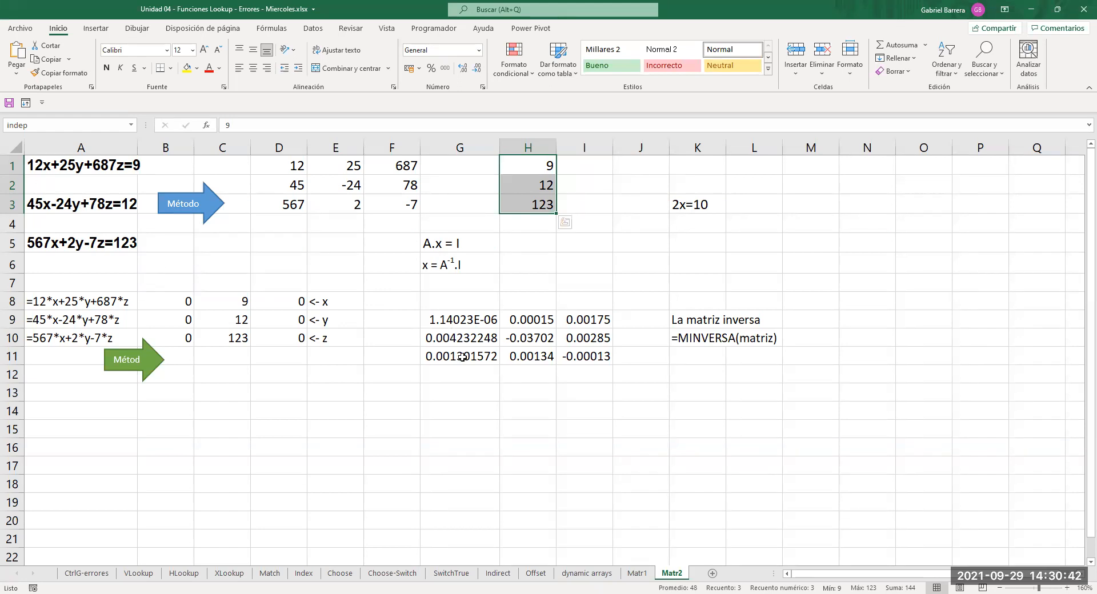
left_click(460, 392)
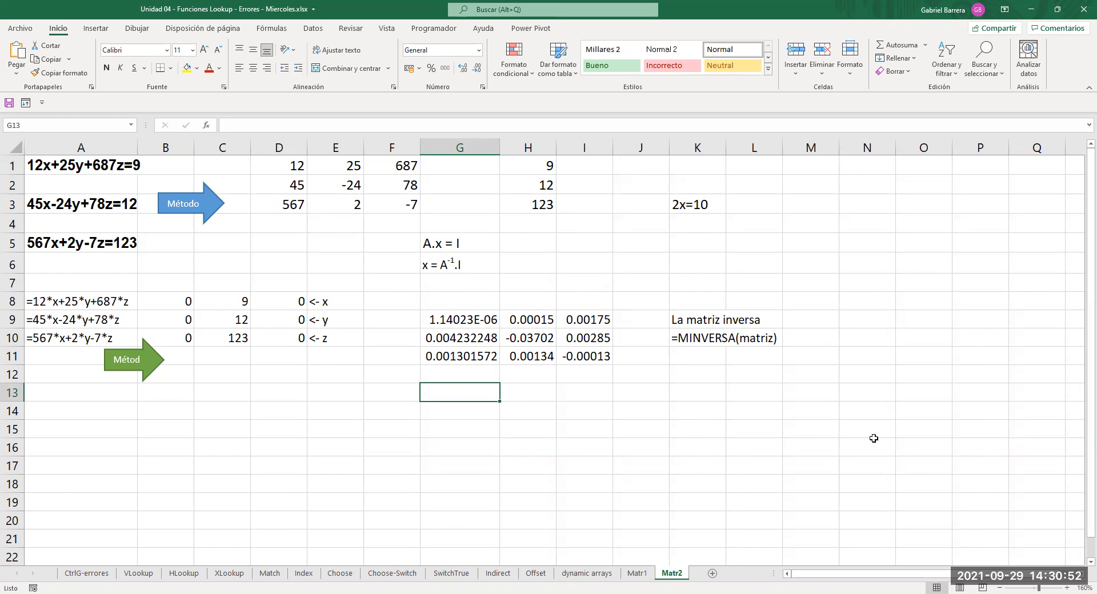
type("=")
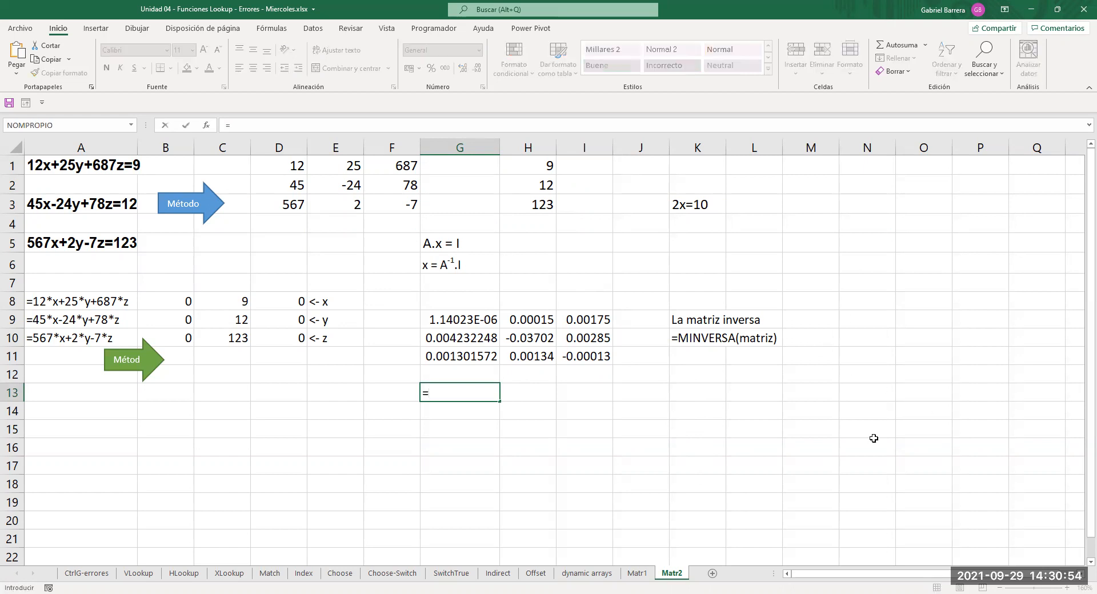
type("MMULT(")
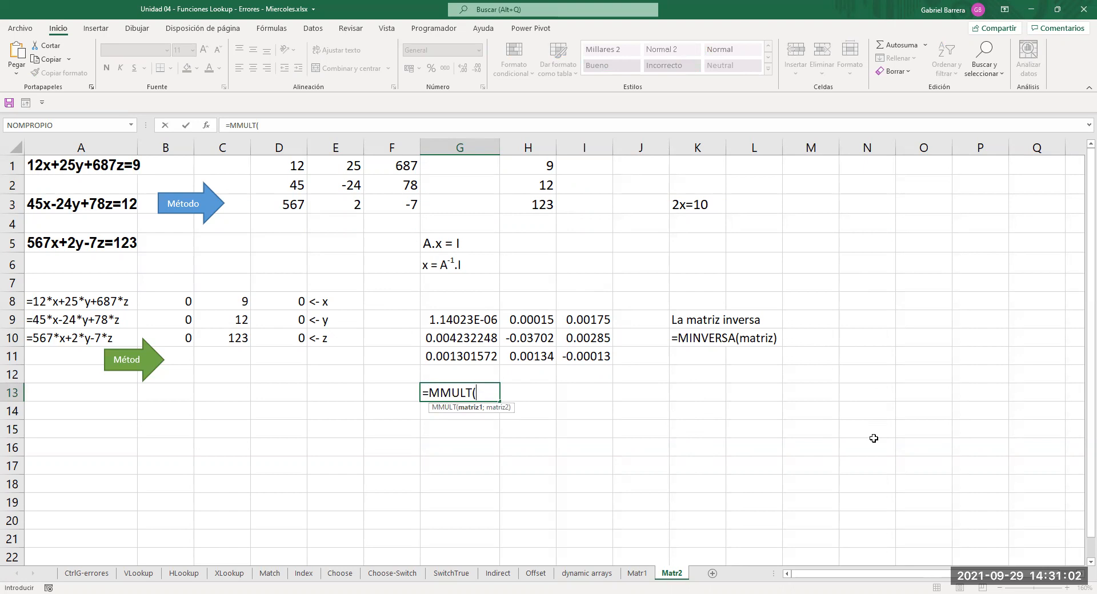
type("MINVERSA(")
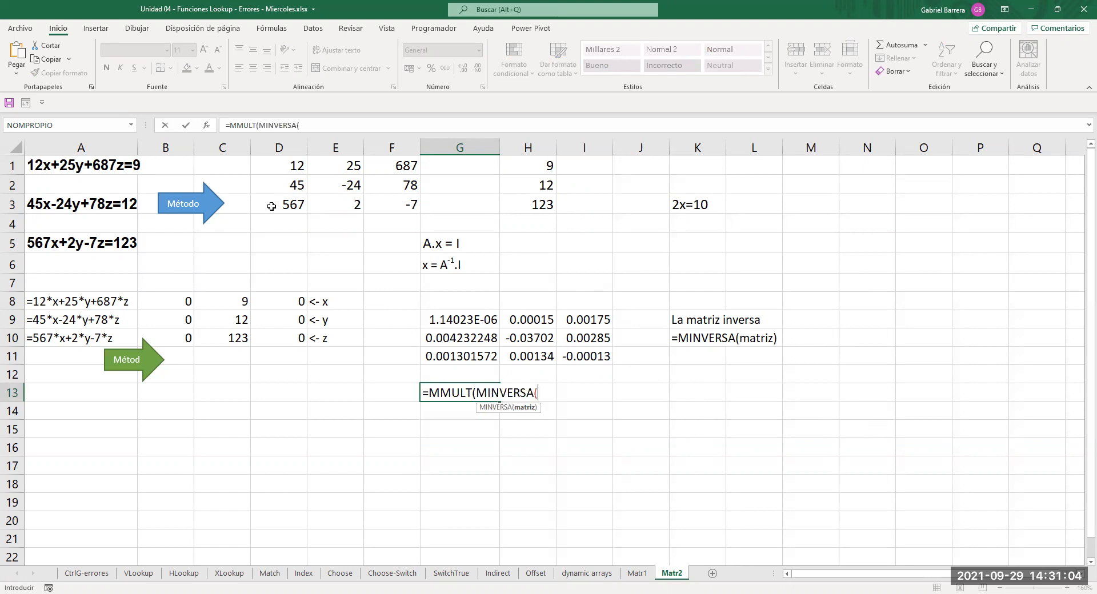
type("matriz")
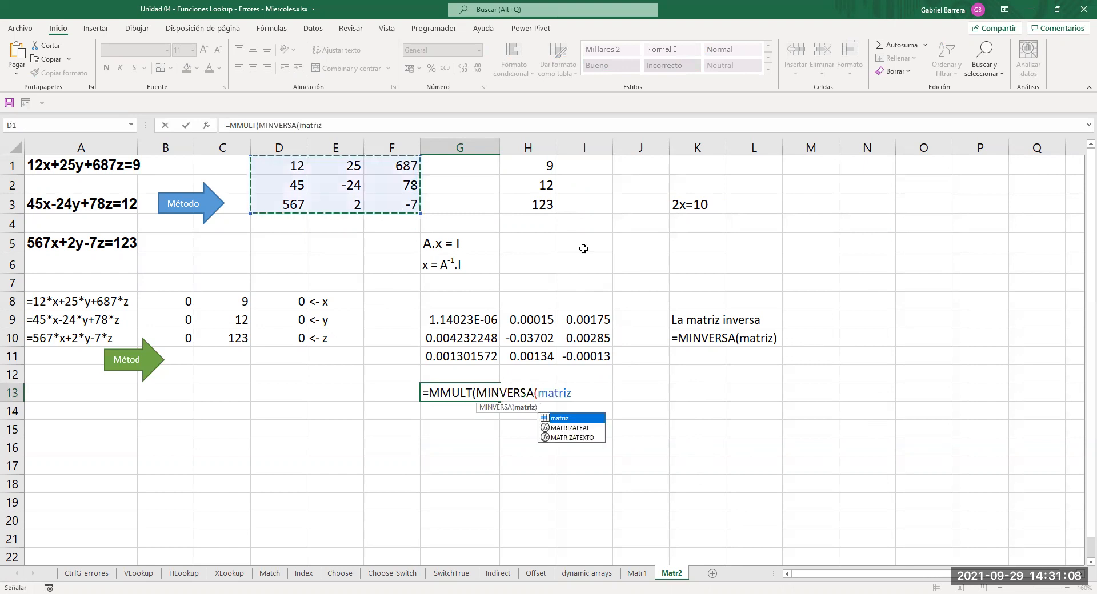
type(");")
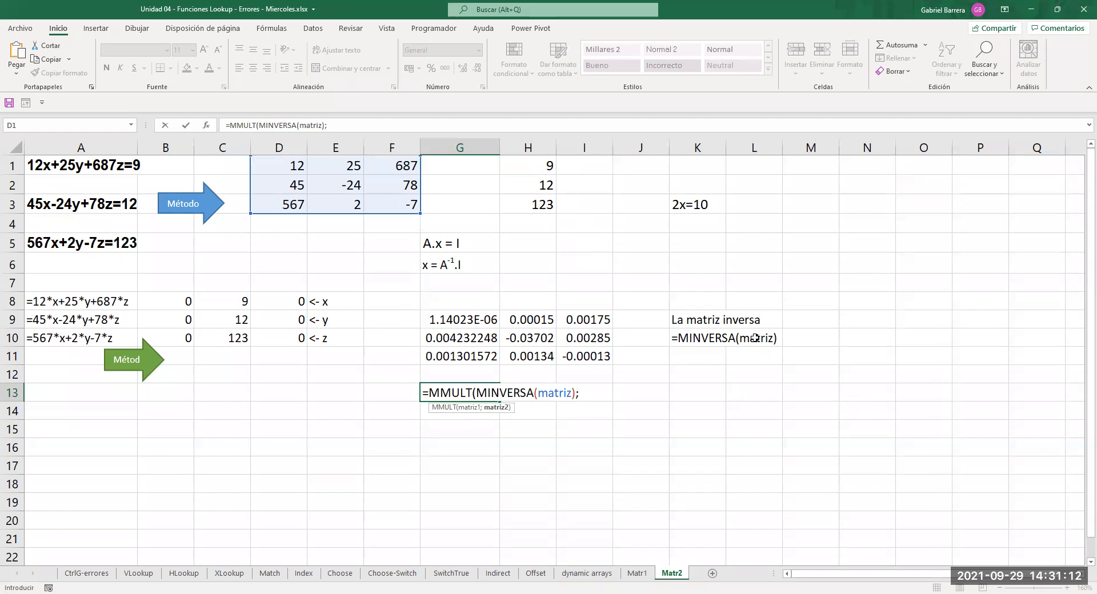
type("indep")
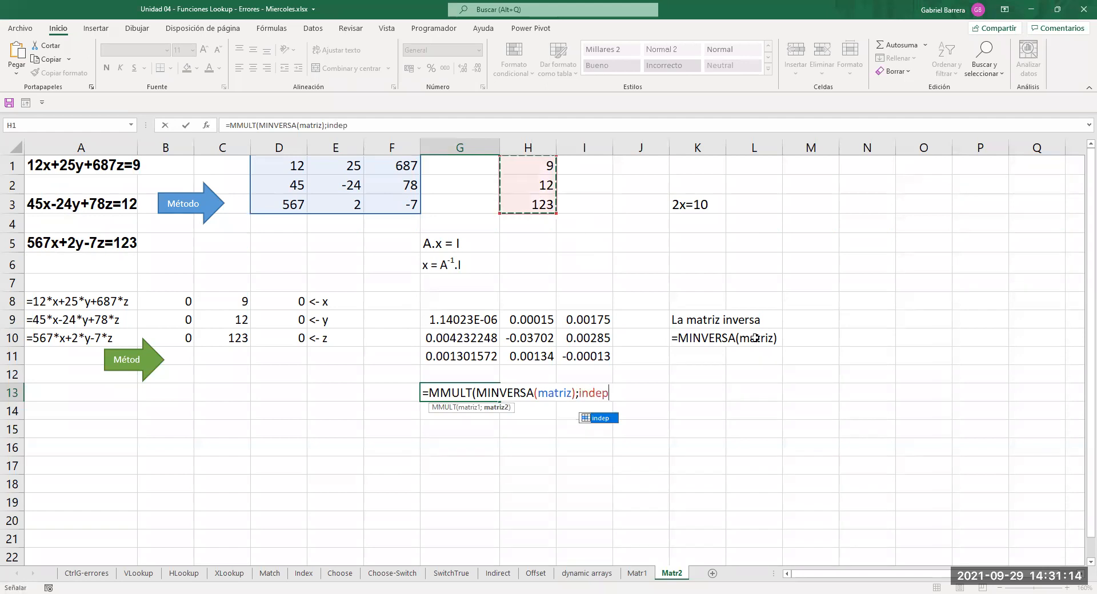
type(")")
key("Return")
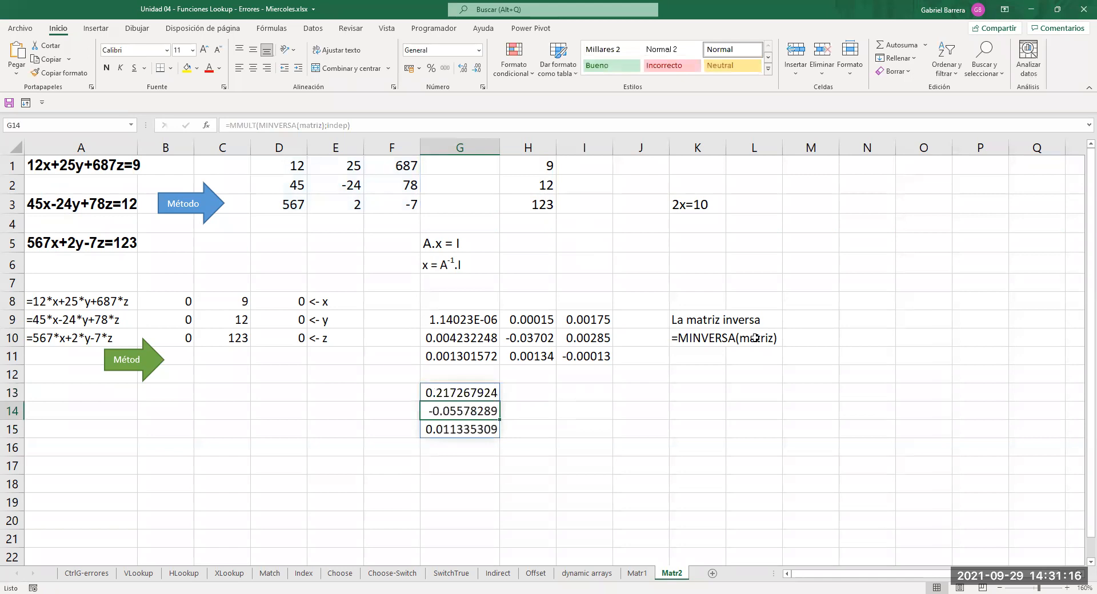
Label the three solution values in G13:G15 as x, y and z in cells F13:F15.
key("Left")
key("Up")
type("x")
key("Return")
type("y")
key("Return")
type("z")
key("Return")
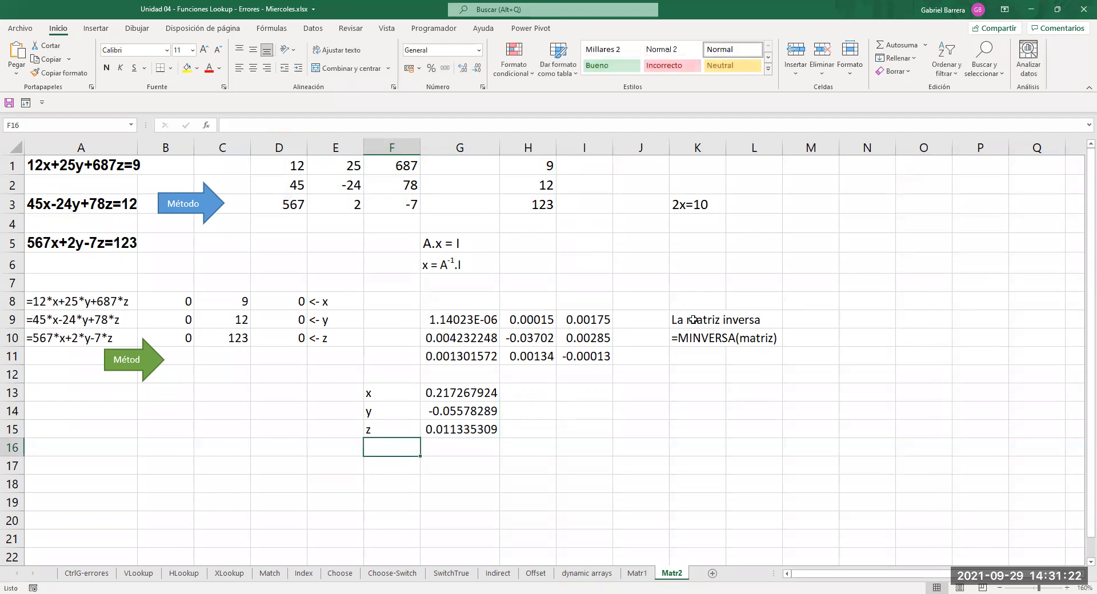
left_click(574, 393)
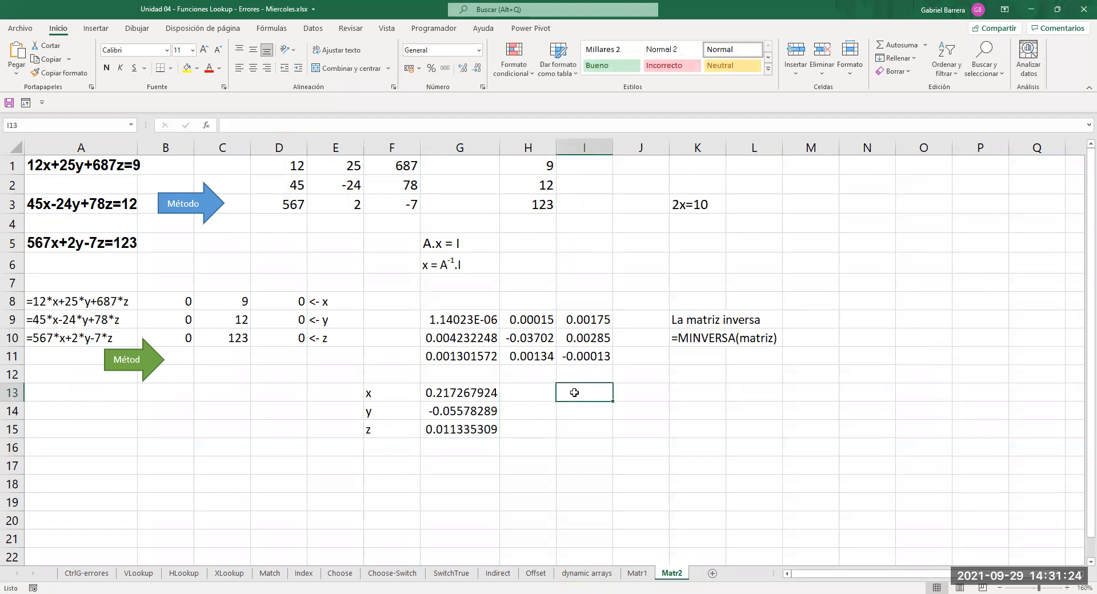
Display the formula of G13 as text in I13 with FORMULATEXTO.
type("=")
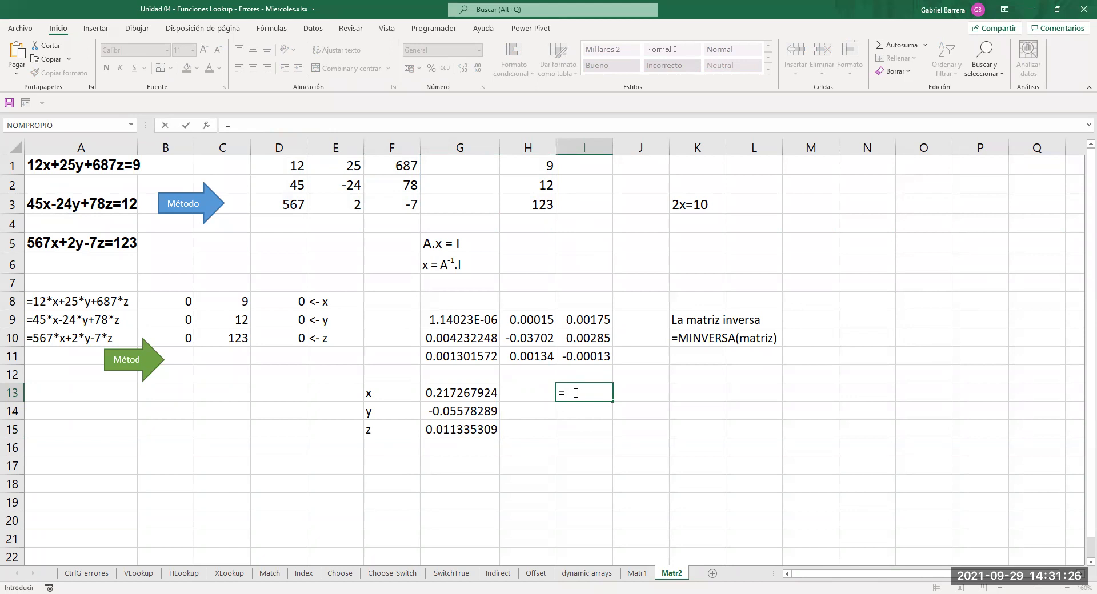
type("FORMULATEXTO(")
left_click(475, 393)
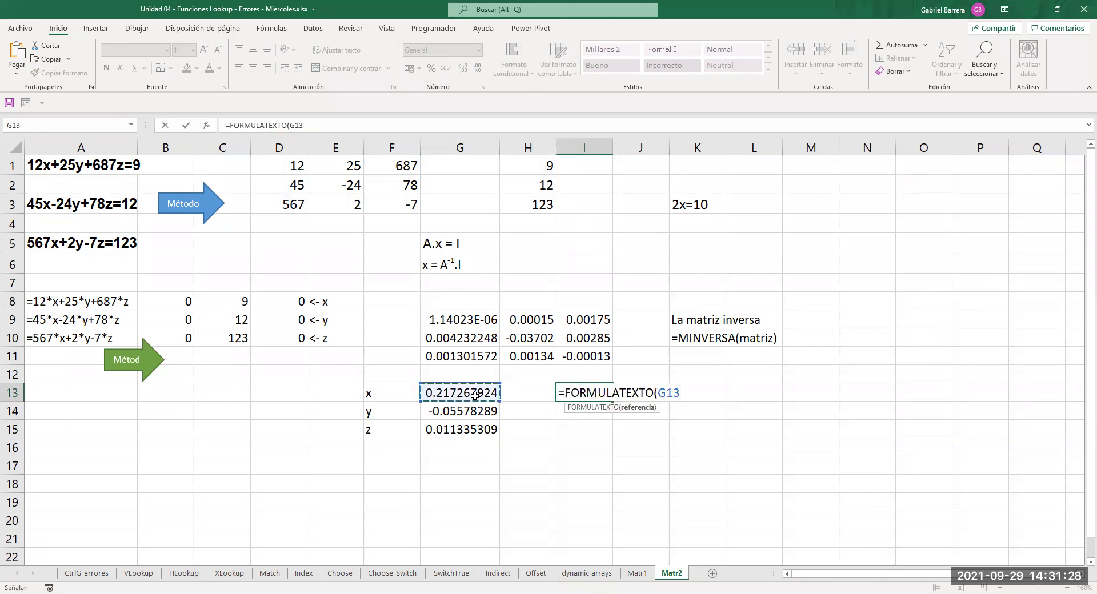
key("Return")
Examine the equation formulas in B8:B10 and compare their results with the independent terms in C8:C10.
left_click(178, 299)
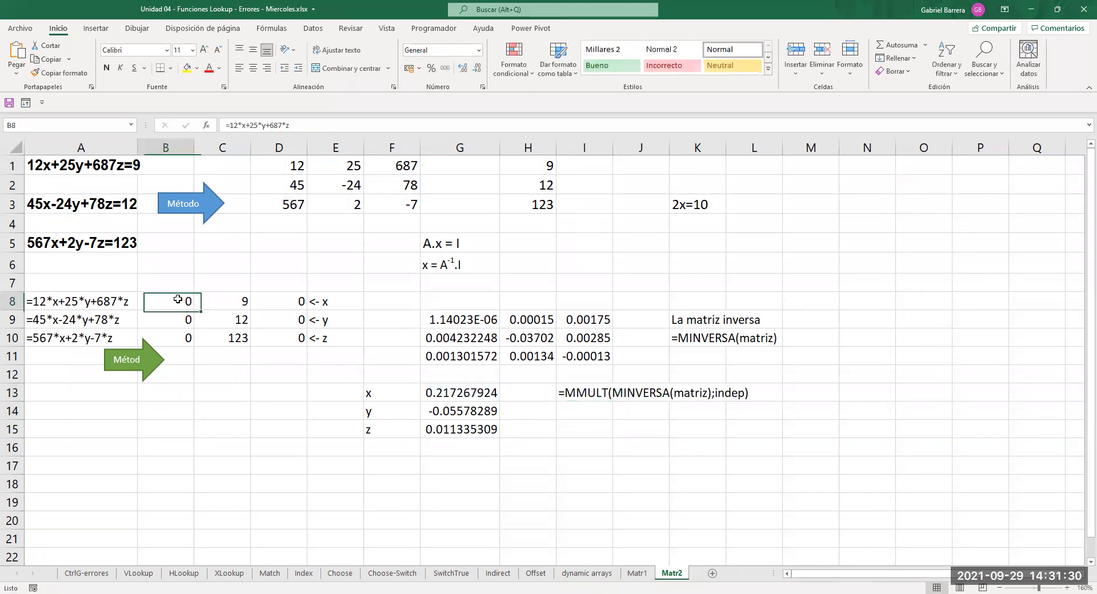
key("Right")
key("Left")
key("Right")
key("Right")
key("Left")
key("Left")
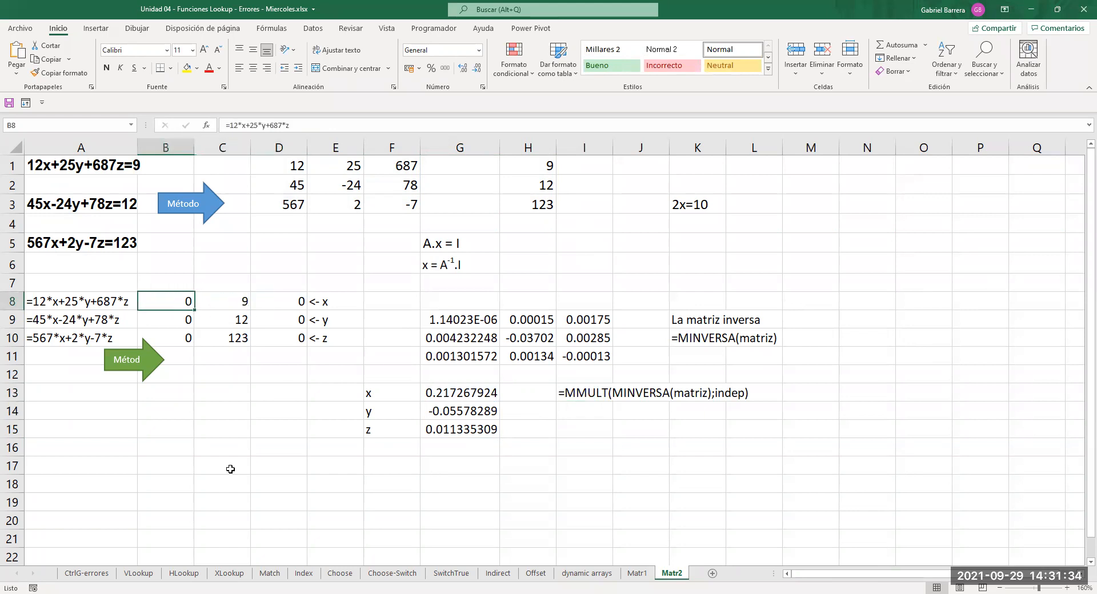
key("F2")
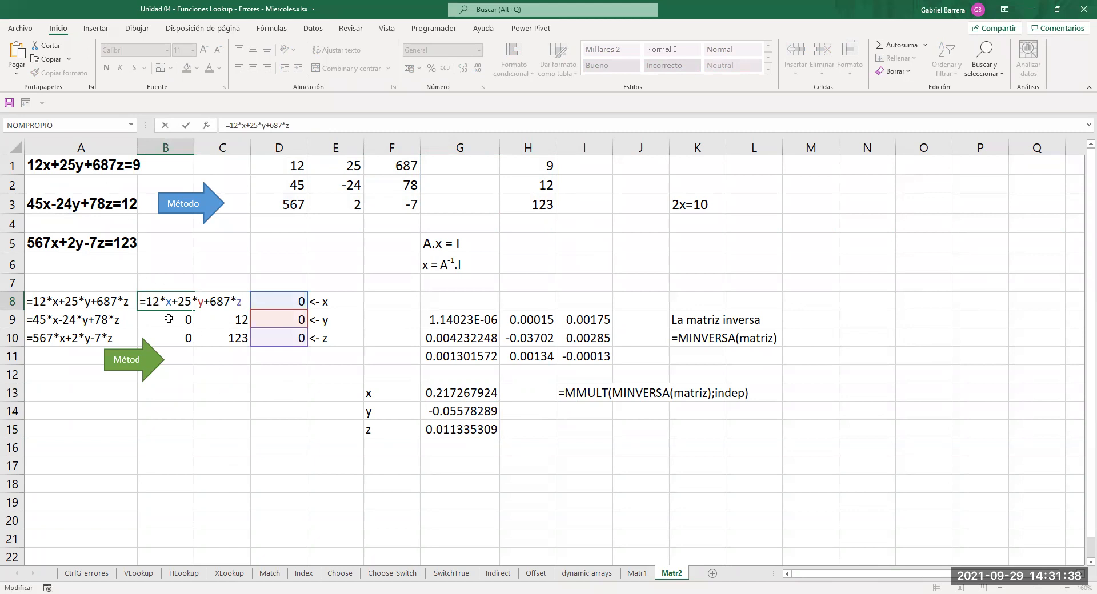
key("Return")
key("F2")
key("Escape")
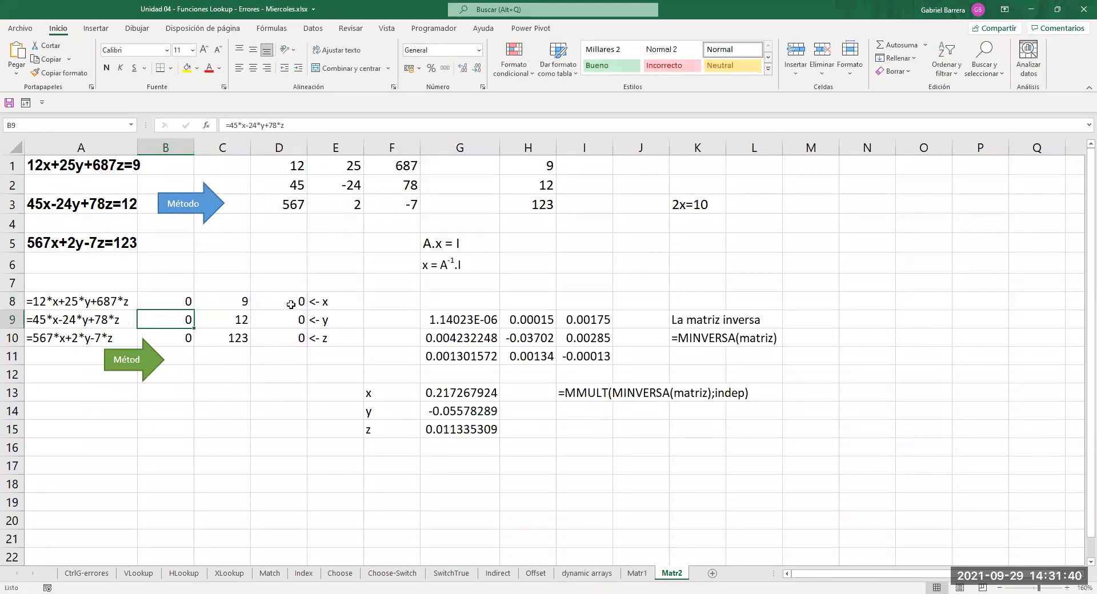
left_click_drag(244, 301, 242, 339)
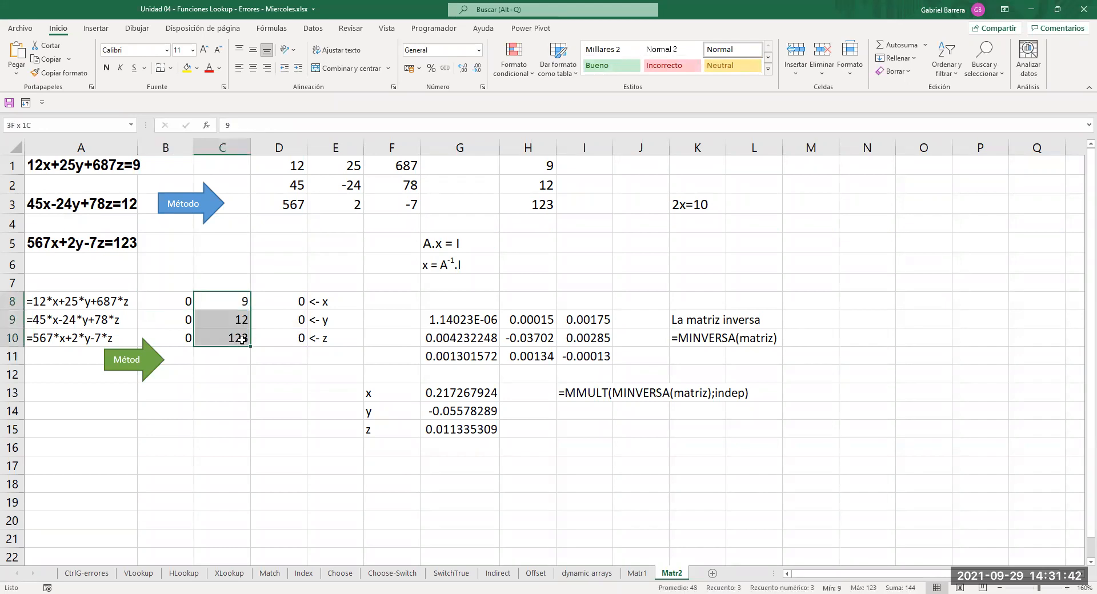
left_click_drag(175, 301, 174, 335)
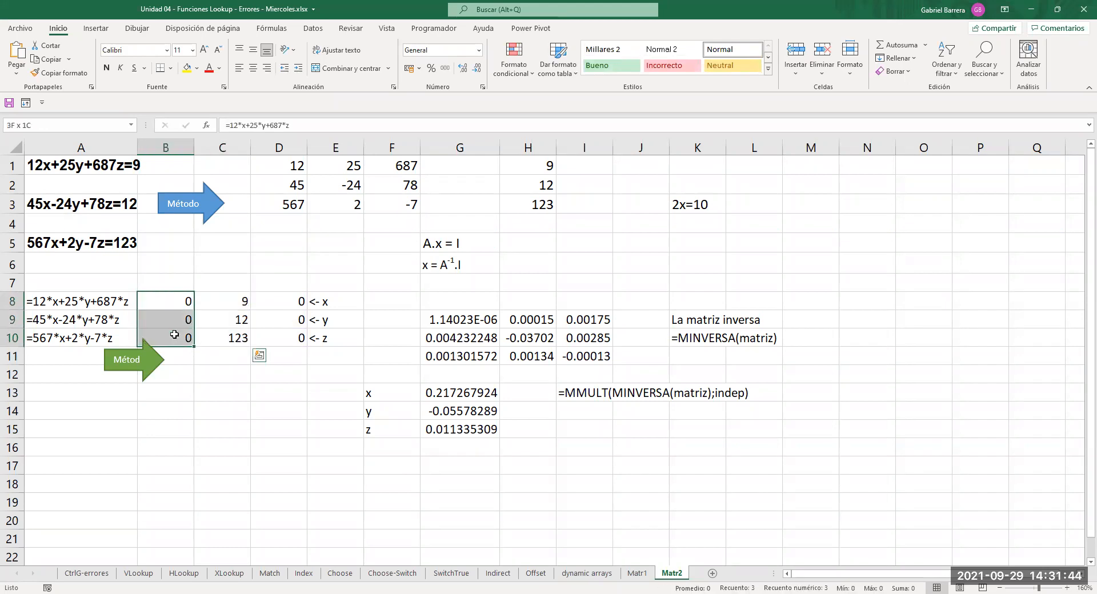
left_click_drag(218, 303, 217, 344)
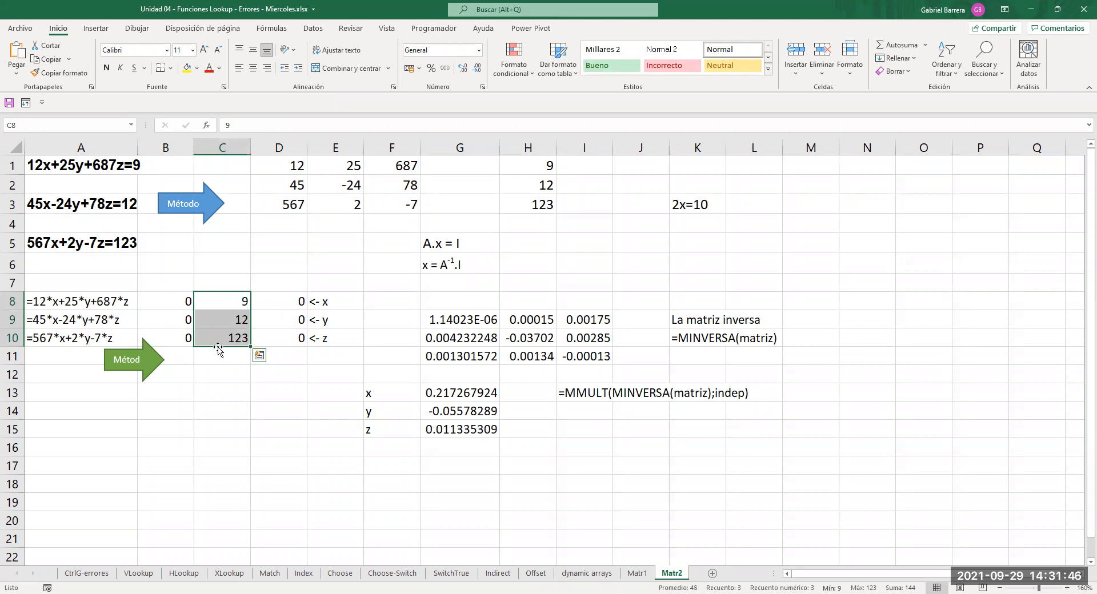
Enter the solution values in D8:D10: 0.217267924 for x, -0.05578289 for y and 0.011335309 for z.
left_click(271, 298)
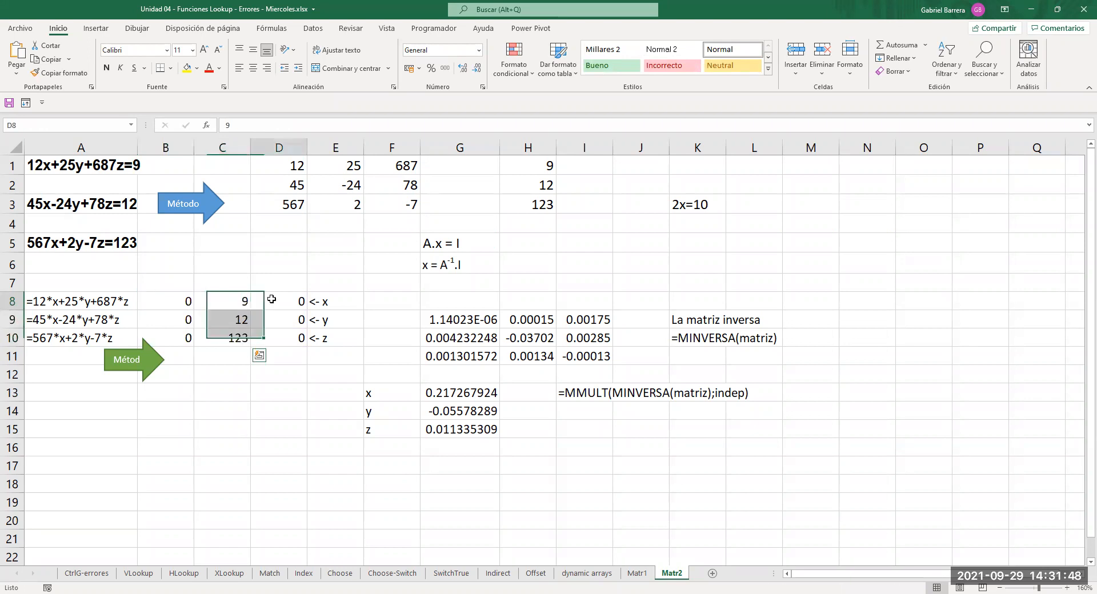
type("0.217267924")
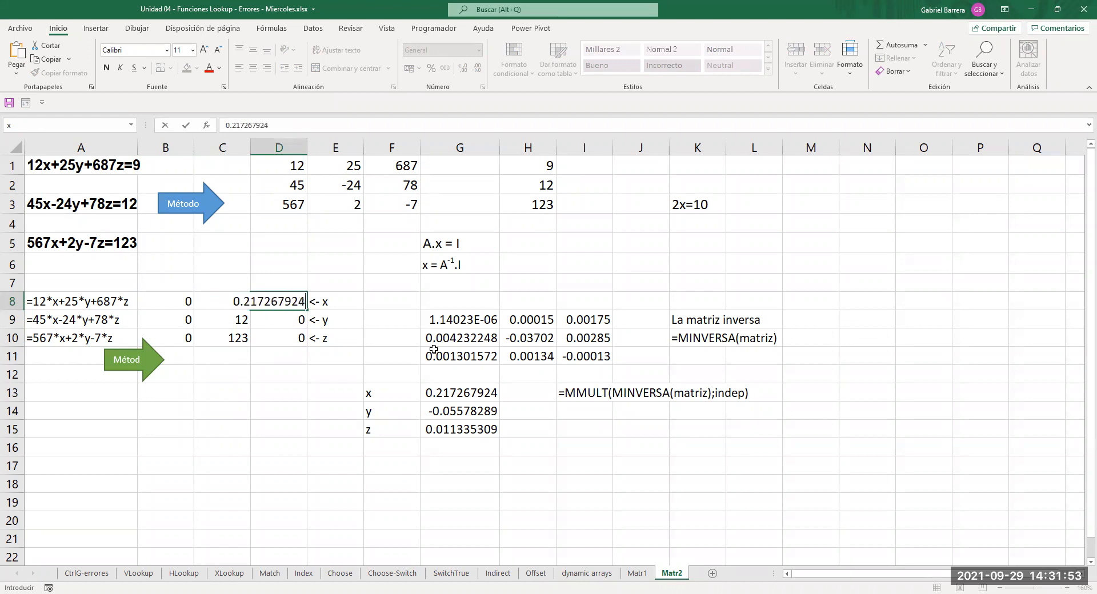
key("Return")
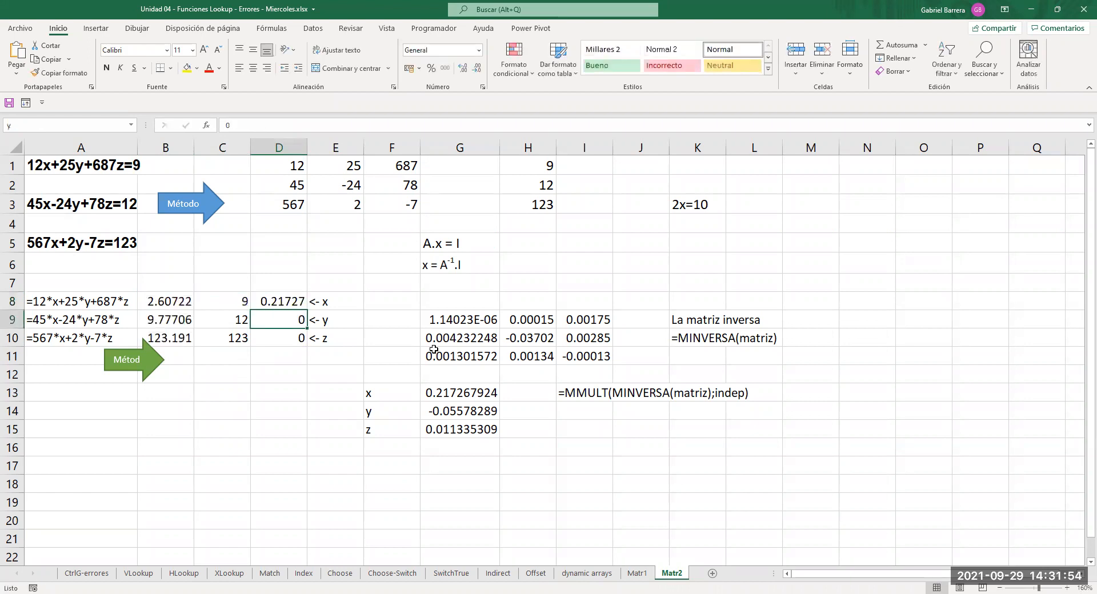
type("-0.00")
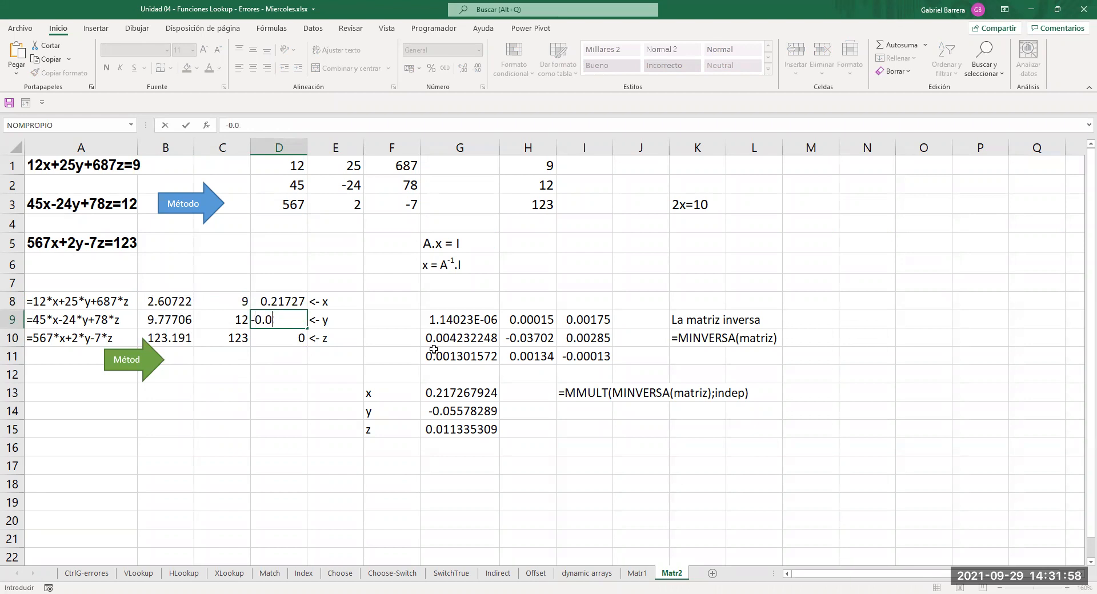
type("5578289")
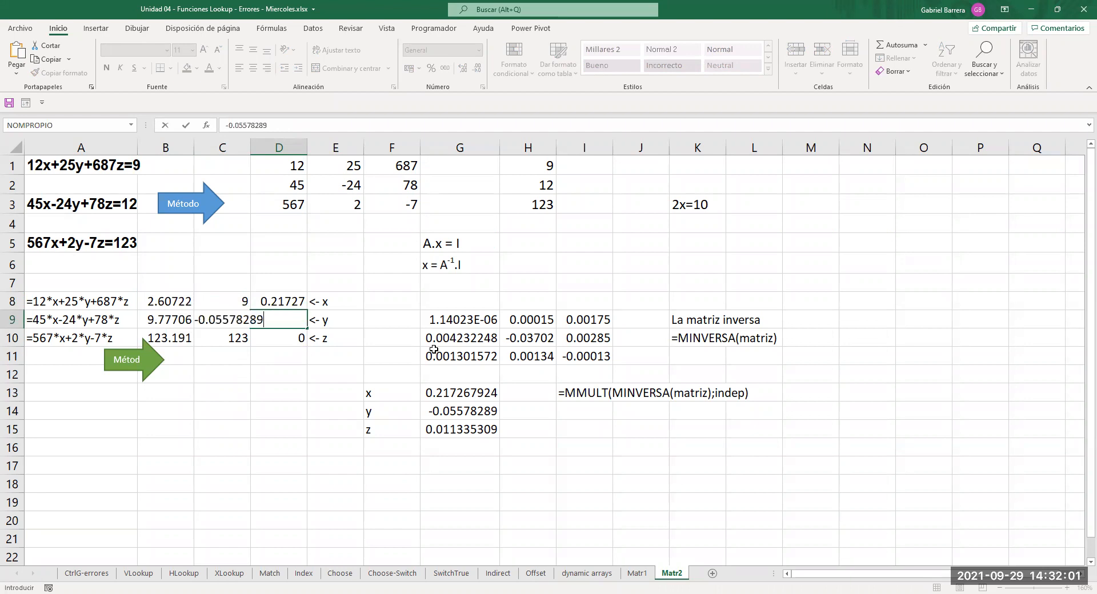
key("Return")
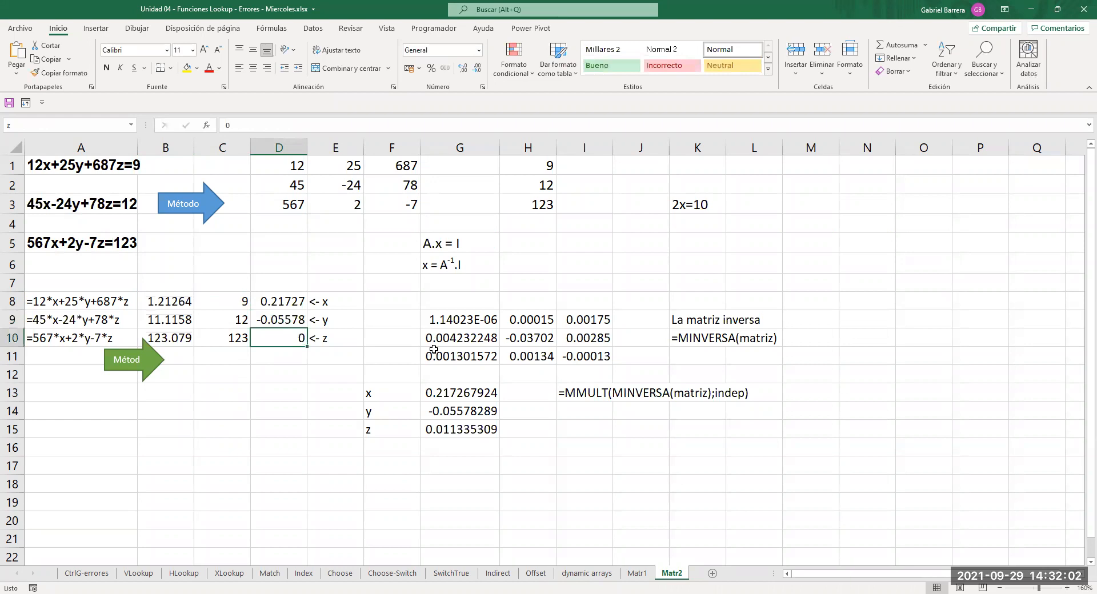
type("0.011335309")
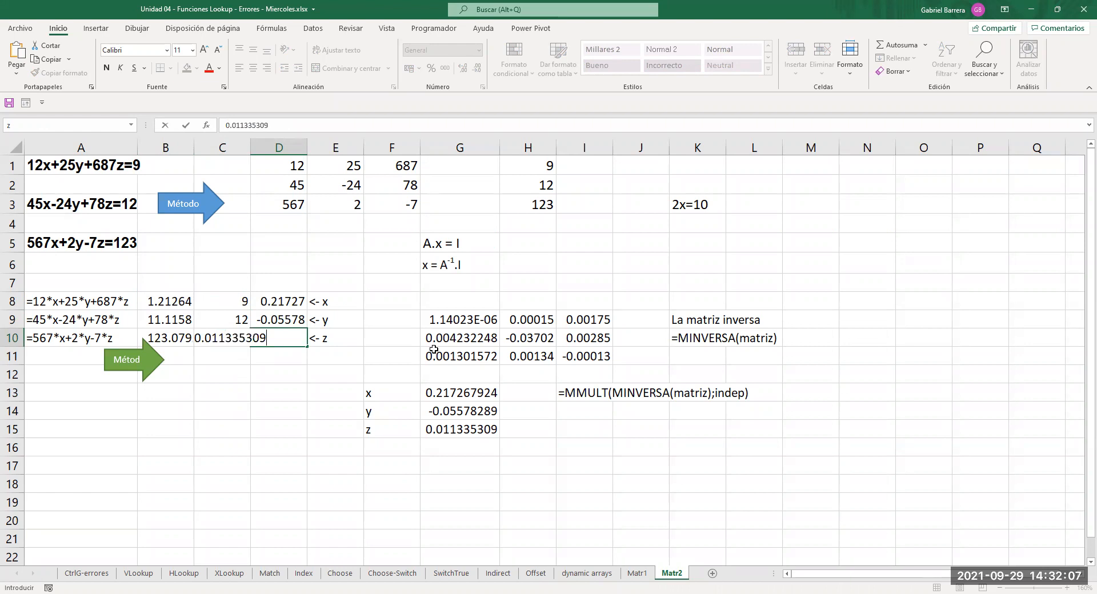
key("Return")
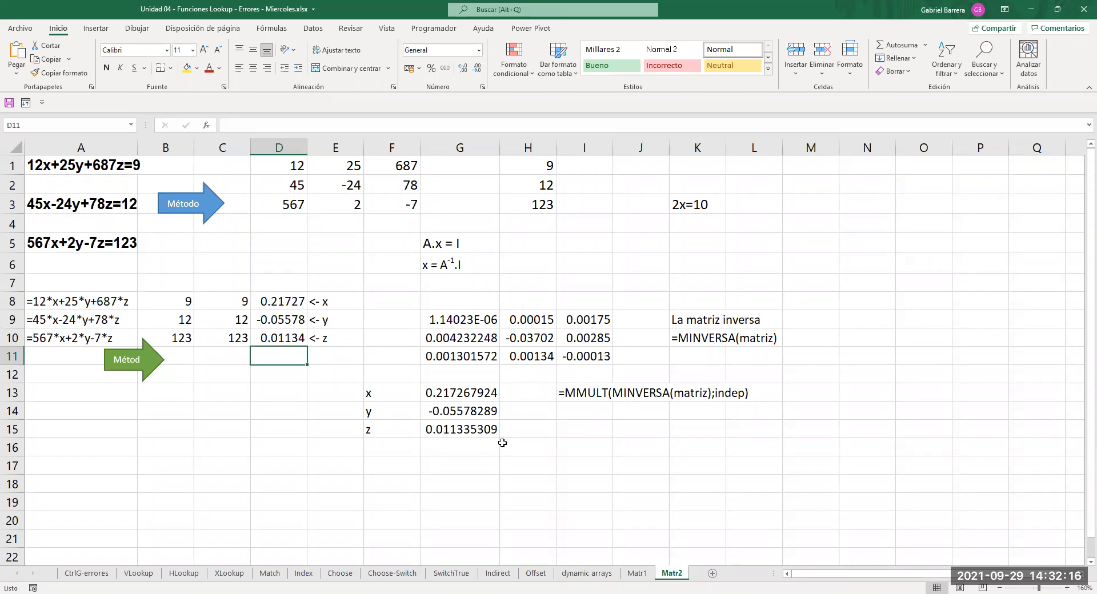
left_click_drag(665, 446, 57, 166)
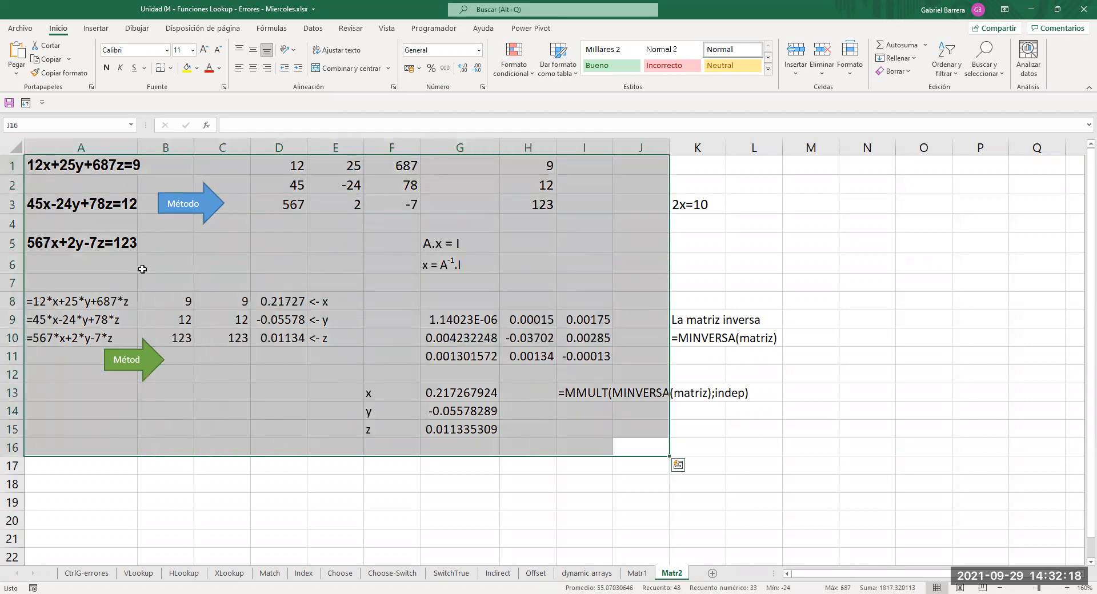
left_click(168, 447)
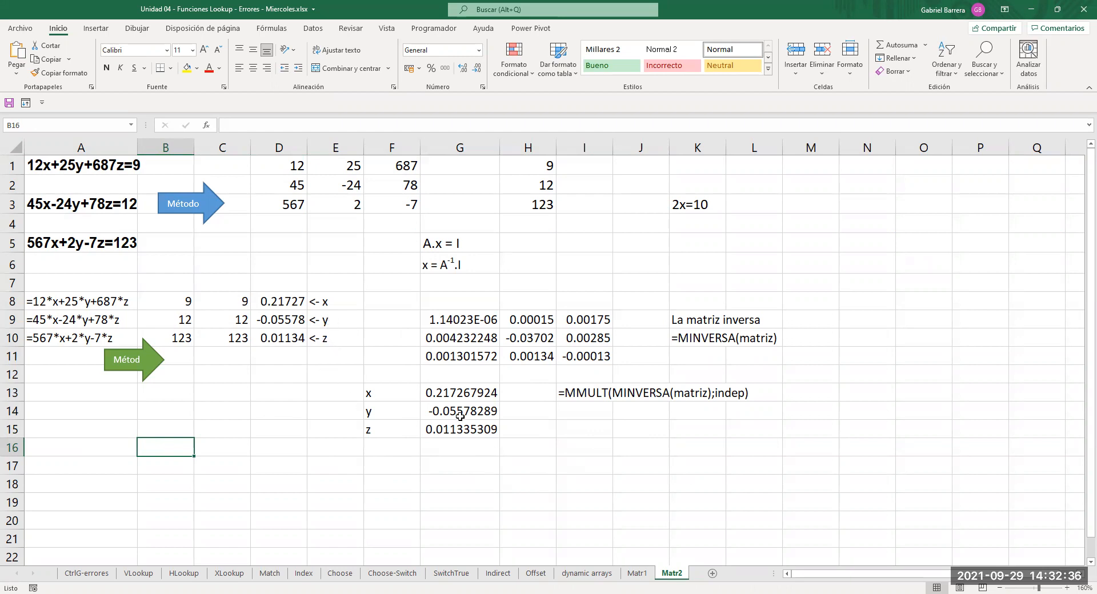
left_click(163, 465)
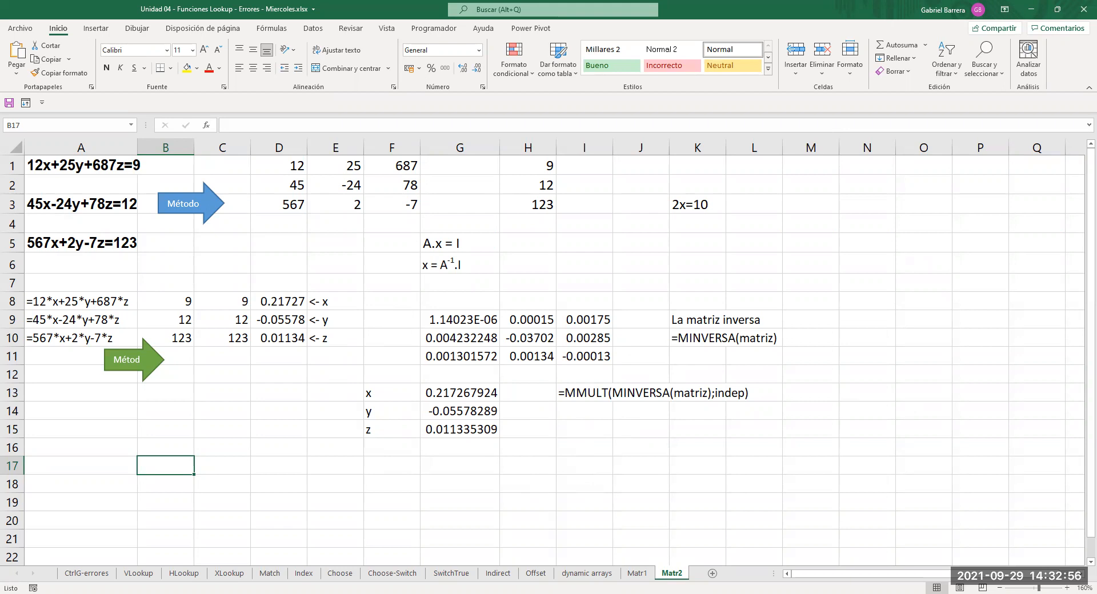
key("alt+Tab")
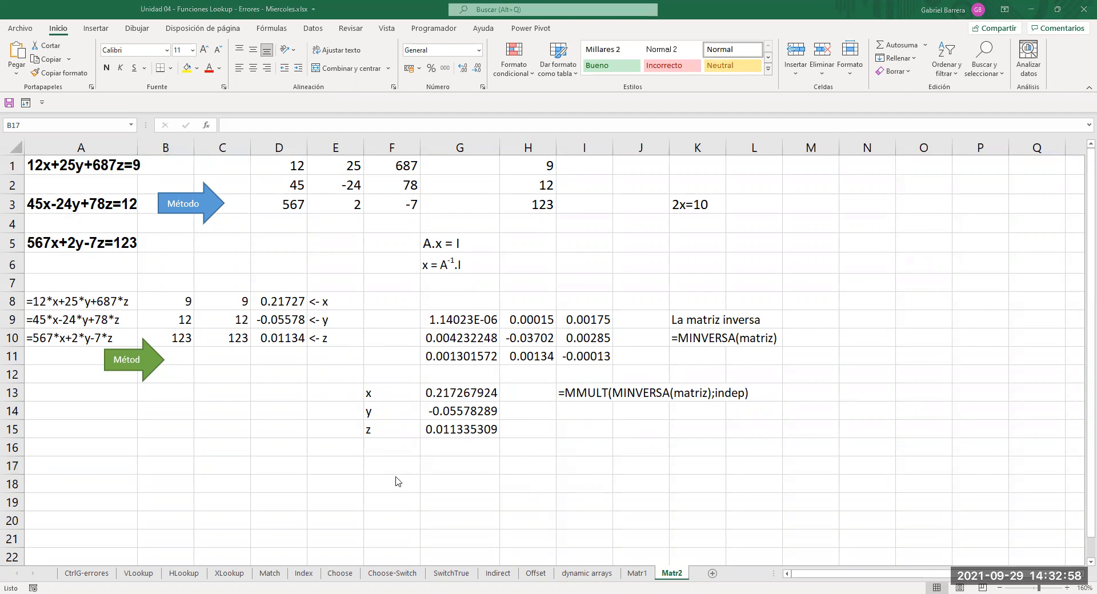
left_click(167, 466)
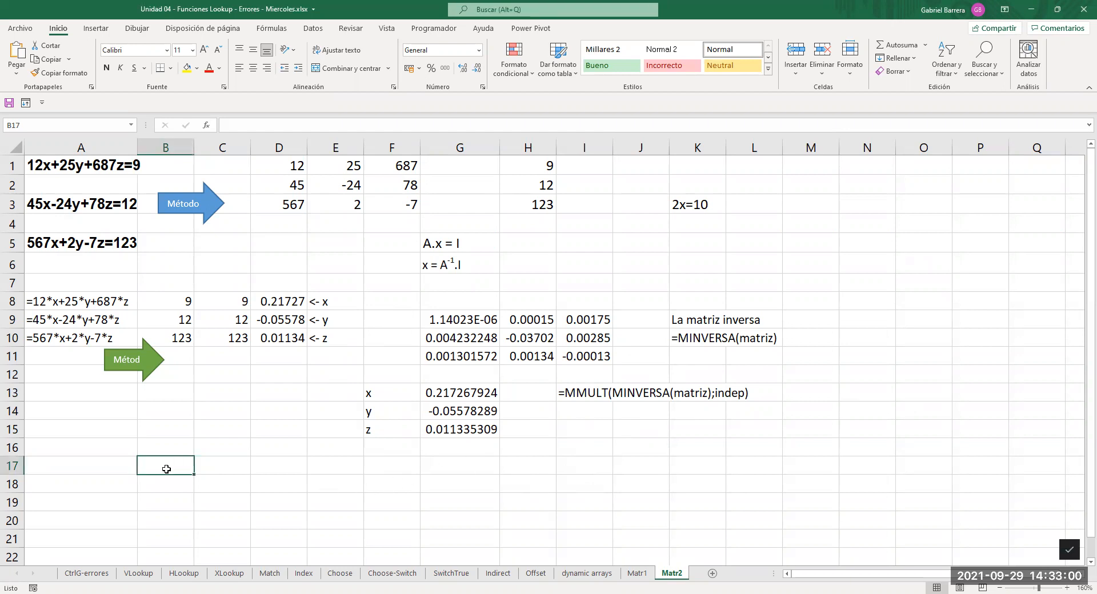
Save the workbook under its existing name.
left_click(9, 103)
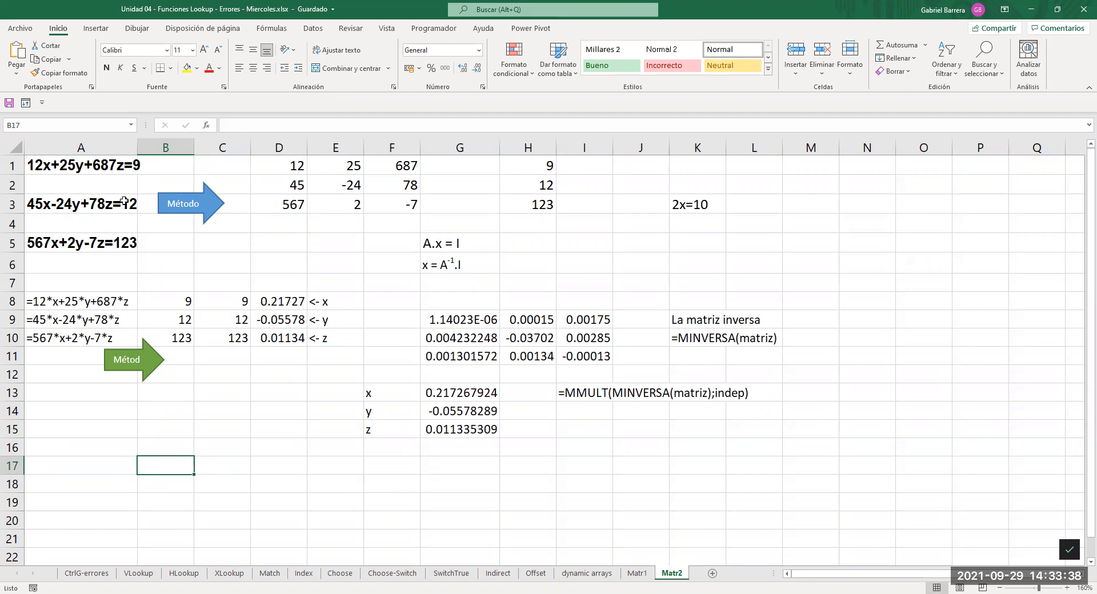
left_click(7, 103)
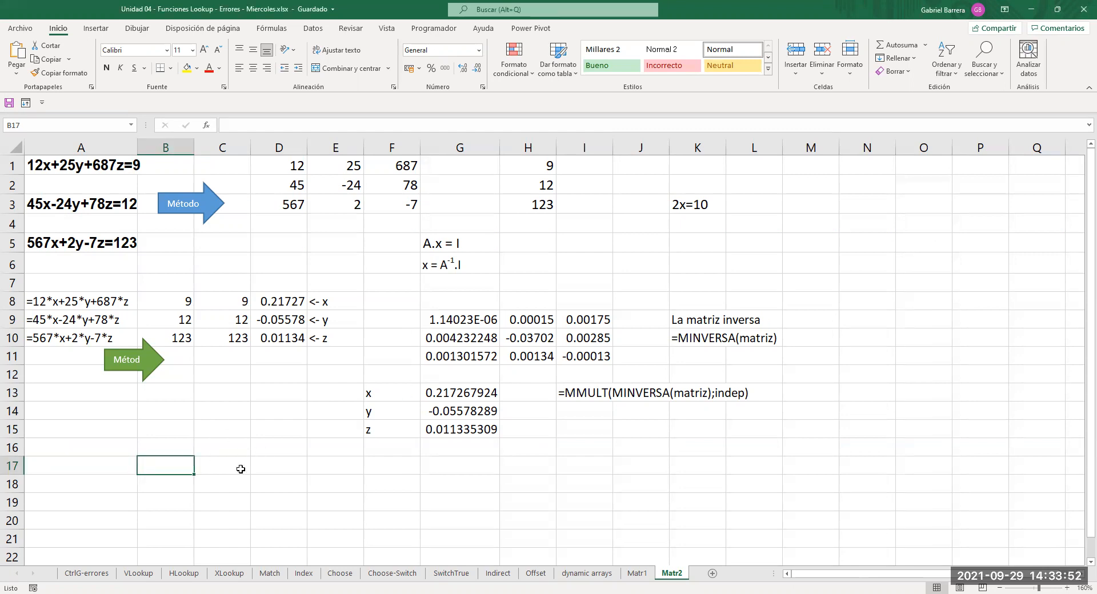
left_click(416, 468)
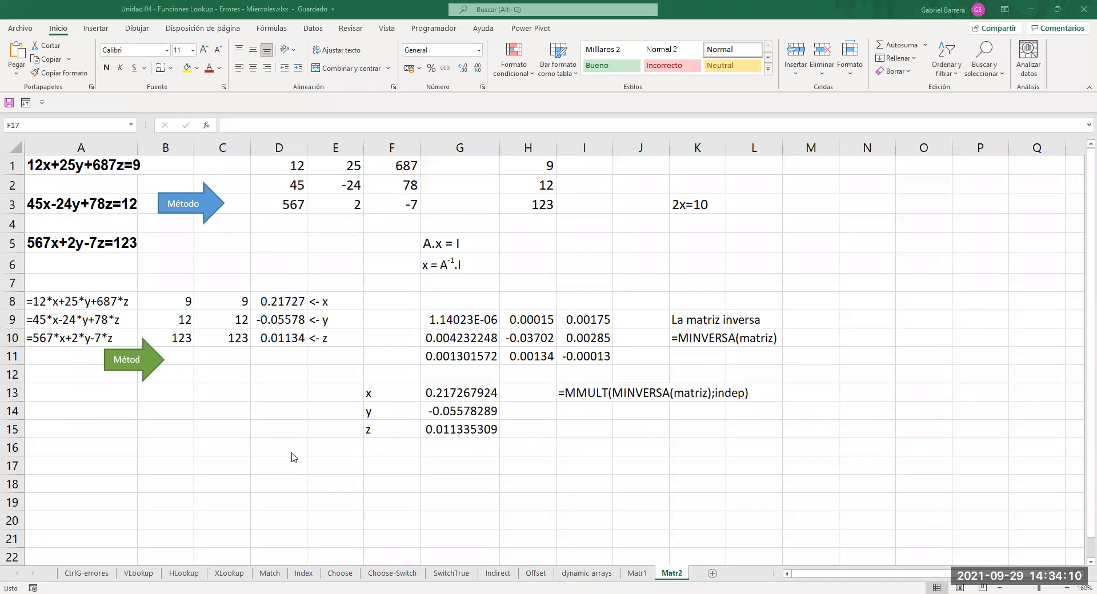
left_click(166, 465)
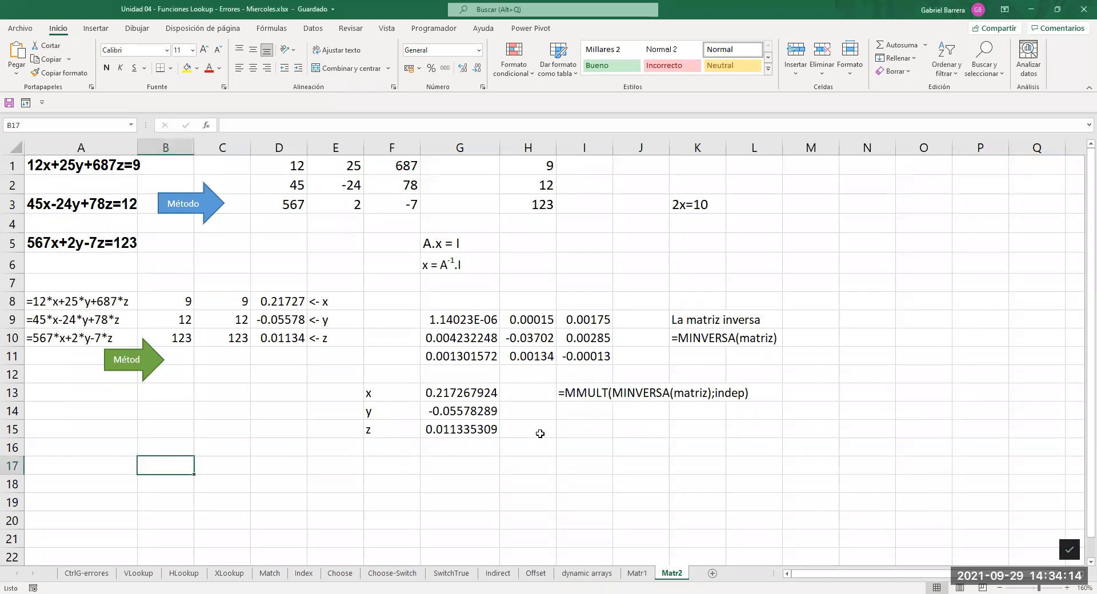